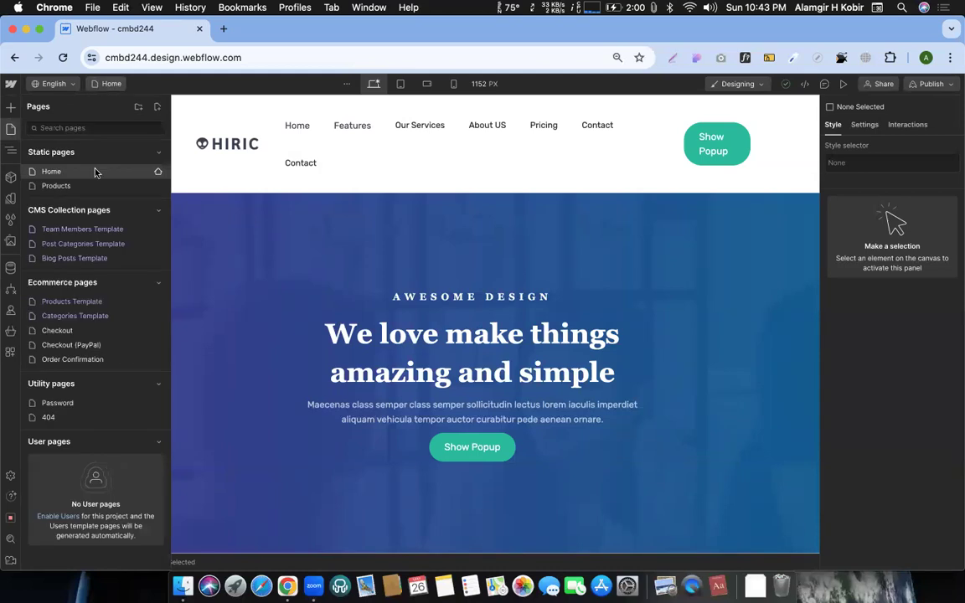
- Open the static Products page and reduce the browser zoom to 75%
{"action": "left_click", "coordinate": [109, 188]}
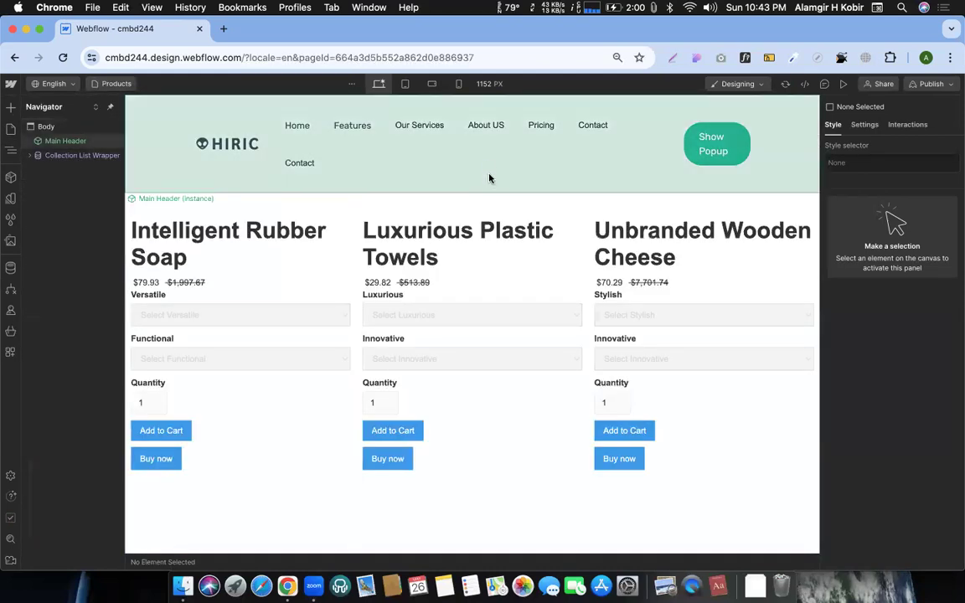
{"action": "key", "text": "super+minus"}
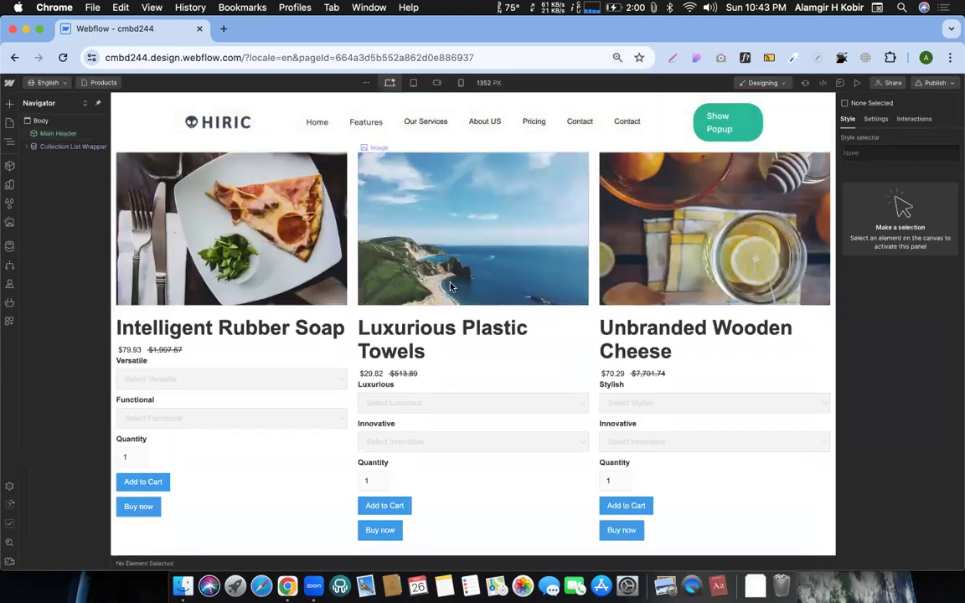
{"action": "key", "text": "super+minus"}
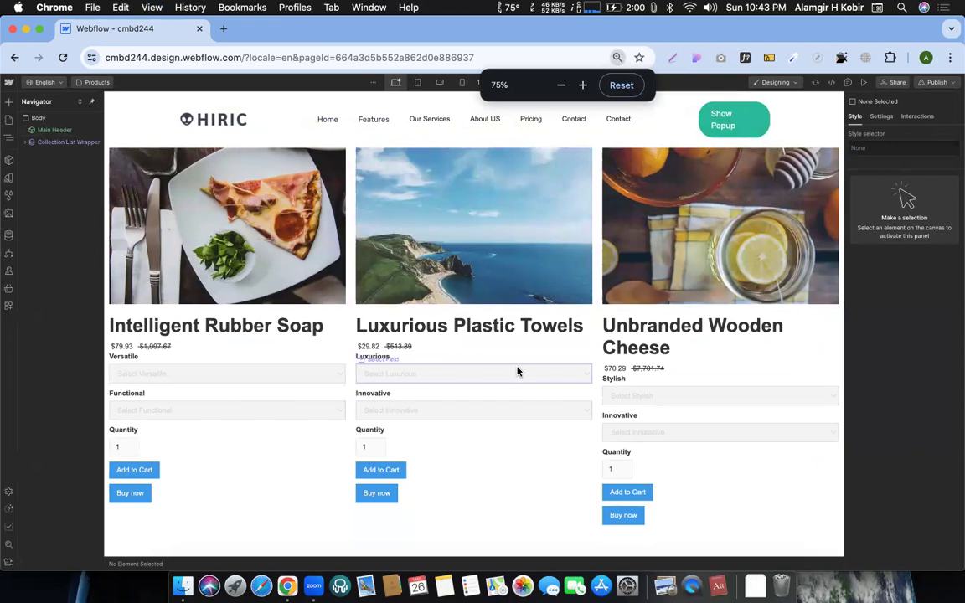
- Look through the whole product grid, examining each product's image, title, price, options and purchase buttons
{"action": "left_click", "coordinate": [368, 373]}
{"action": "scroll", "coordinate": [329, 302], "scroll_direction": "down", "scroll_amount": 1}
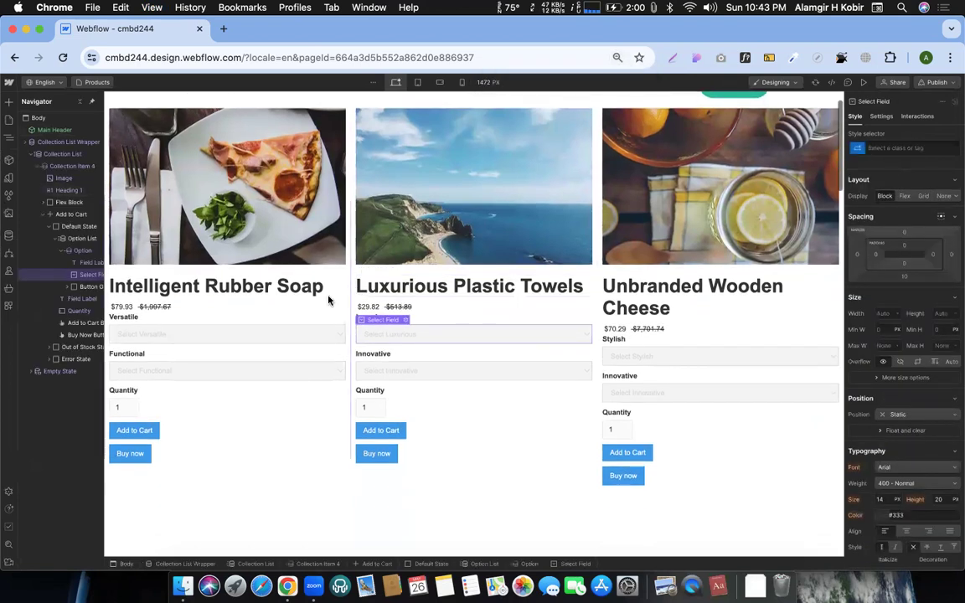
{"action": "scroll", "coordinate": [419, 394], "scroll_direction": "up", "scroll_amount": 1}
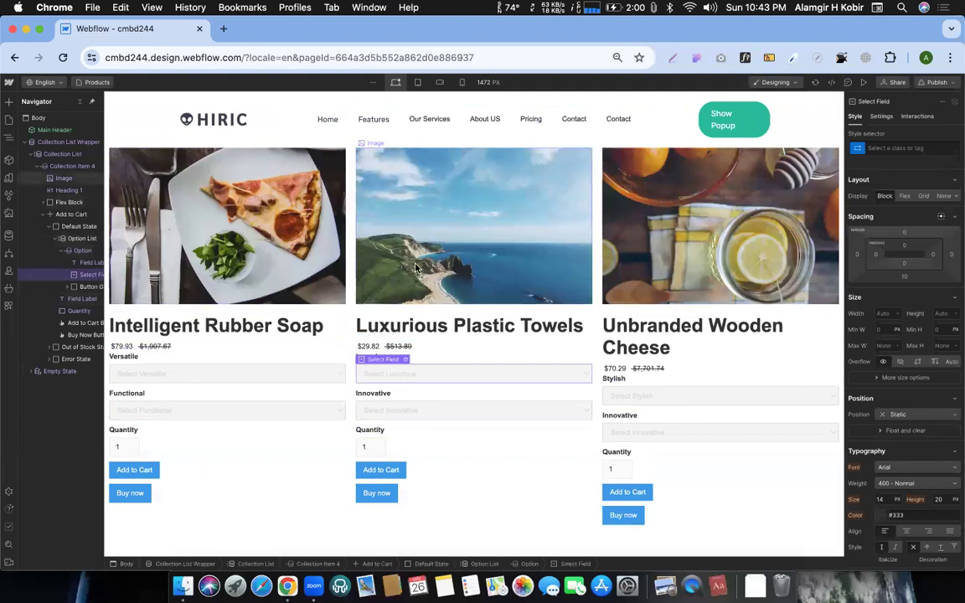
{"action": "left_click", "coordinate": [410, 290]}
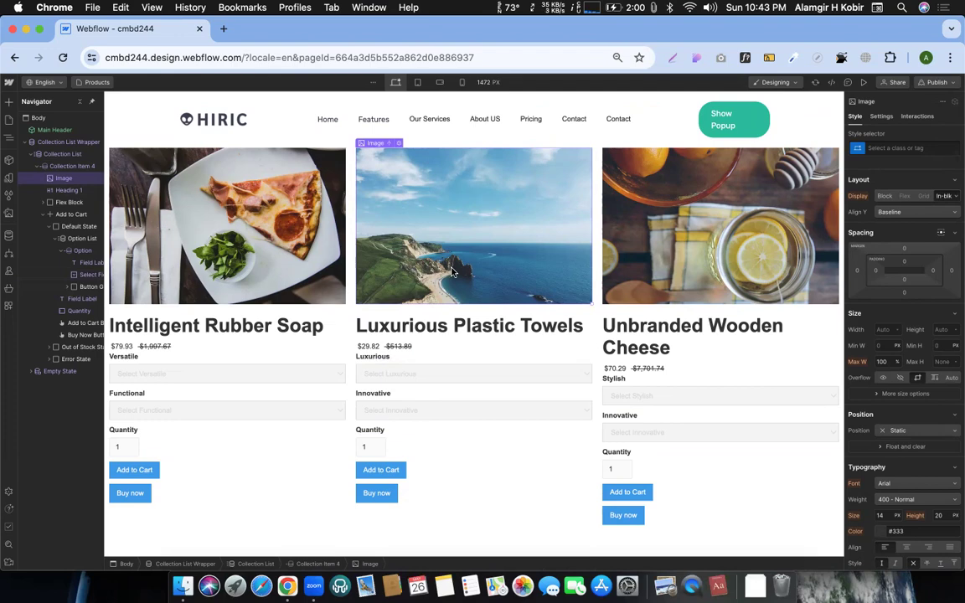
{"action": "scroll", "coordinate": [451, 271], "scroll_direction": "down", "scroll_amount": 5}
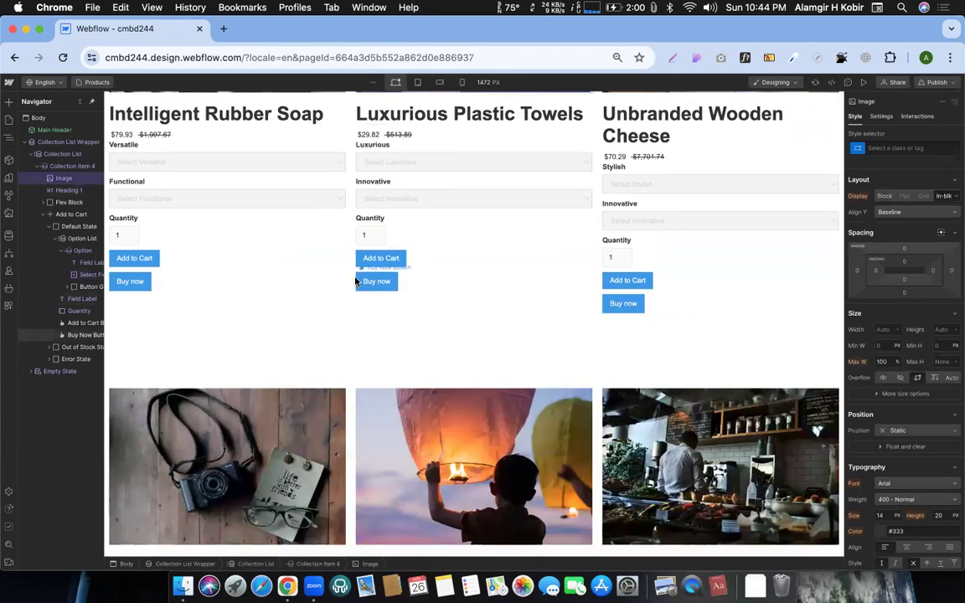
{"action": "scroll", "coordinate": [357, 275], "scroll_direction": "up", "scroll_amount": 5}
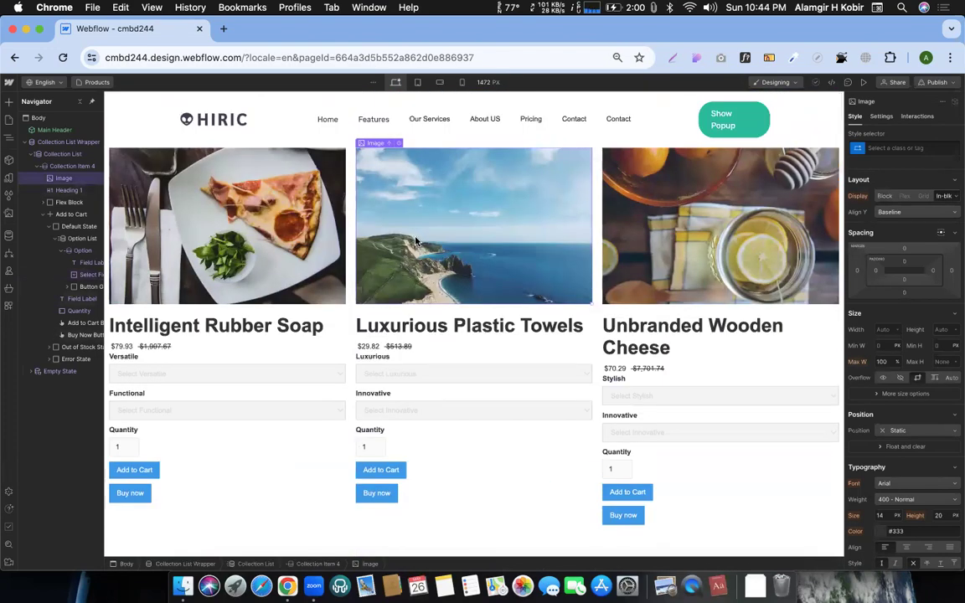
{"action": "scroll", "coordinate": [415, 241], "scroll_direction": "down", "scroll_amount": 15}
{"action": "scroll", "coordinate": [434, 302], "scroll_direction": "down", "scroll_amount": 15}
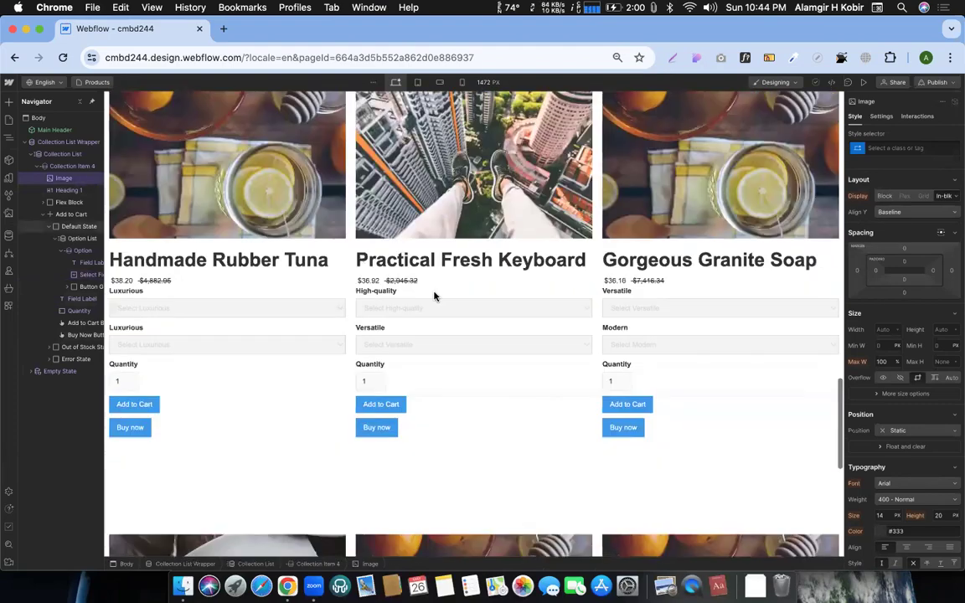
{"action": "scroll", "coordinate": [434, 294], "scroll_direction": "down", "scroll_amount": 8}
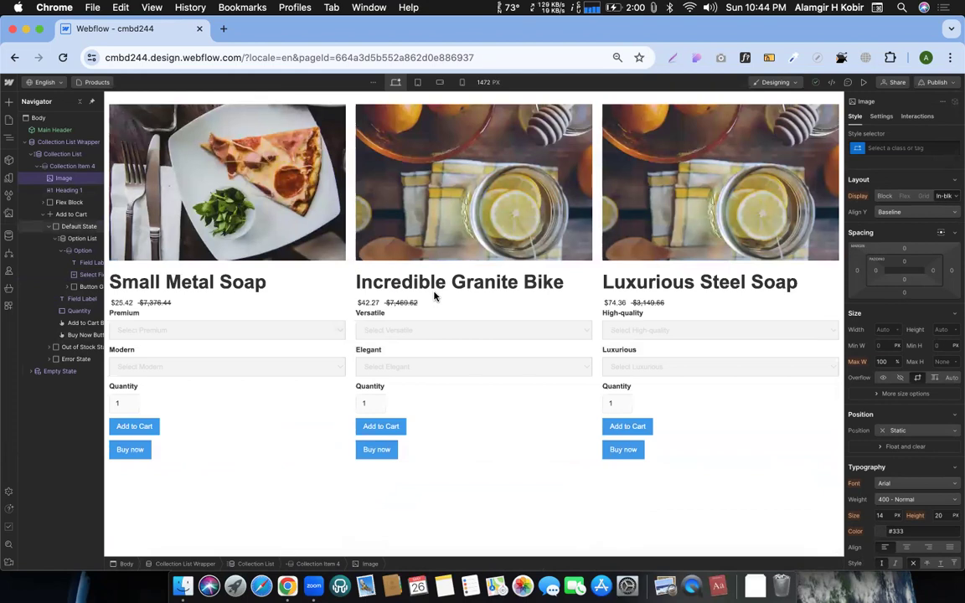
{"action": "scroll", "coordinate": [434, 295], "scroll_direction": "up", "scroll_amount": 20}
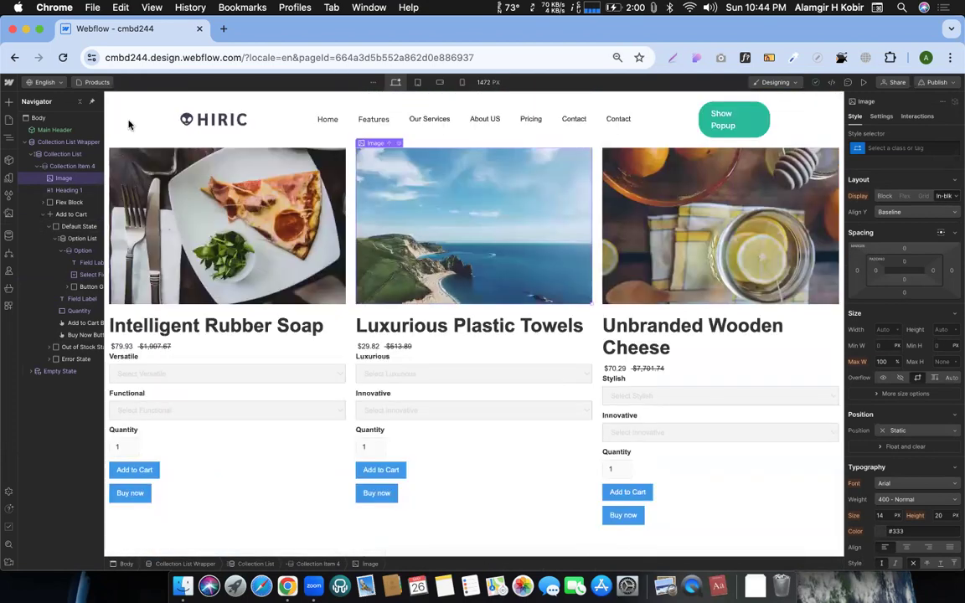
- Open the Products Template page and check the list of product items it can display
{"action": "left_click", "coordinate": [95, 82]}
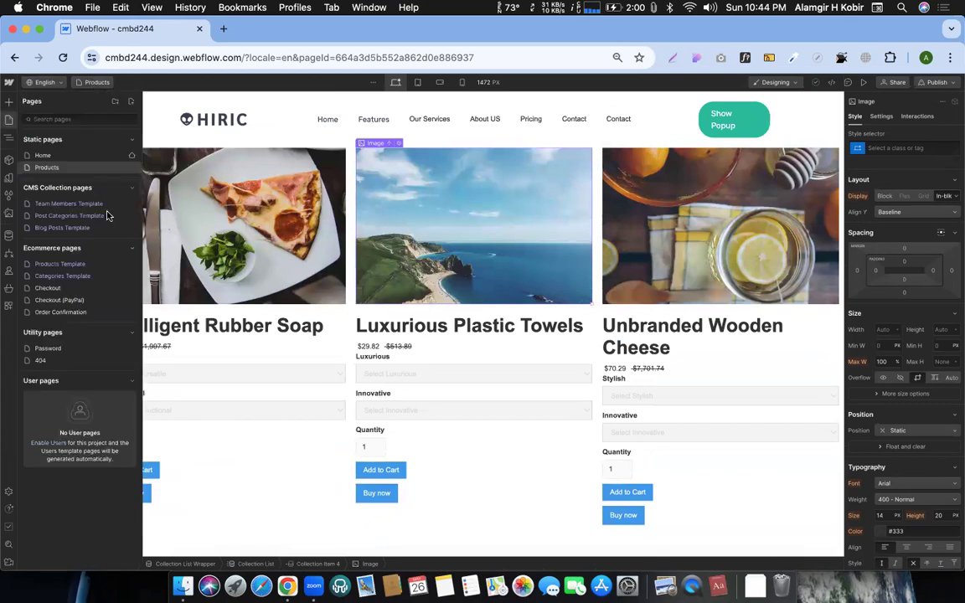
{"action": "left_click", "coordinate": [61, 268]}
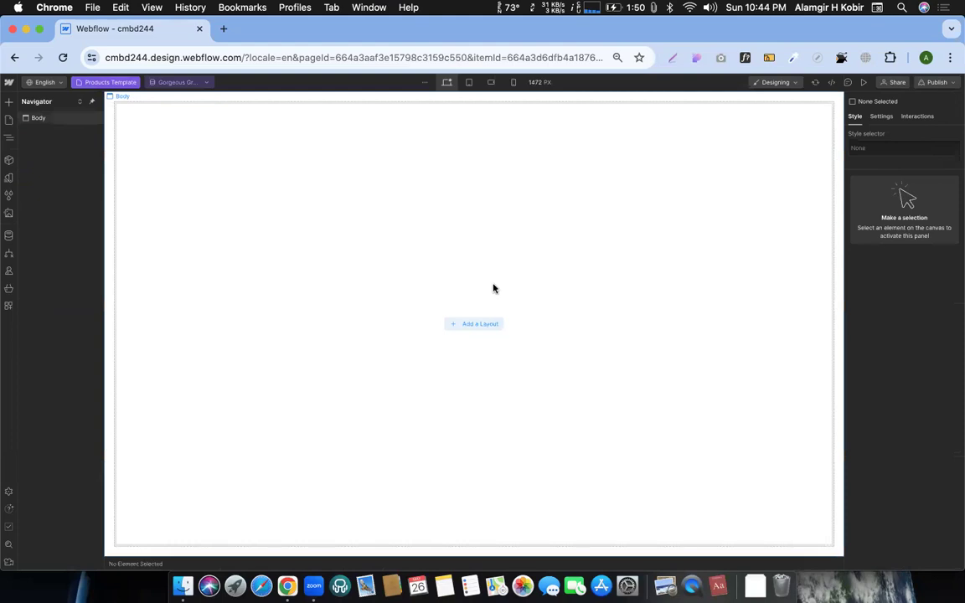
{"action": "left_click", "coordinate": [175, 84]}
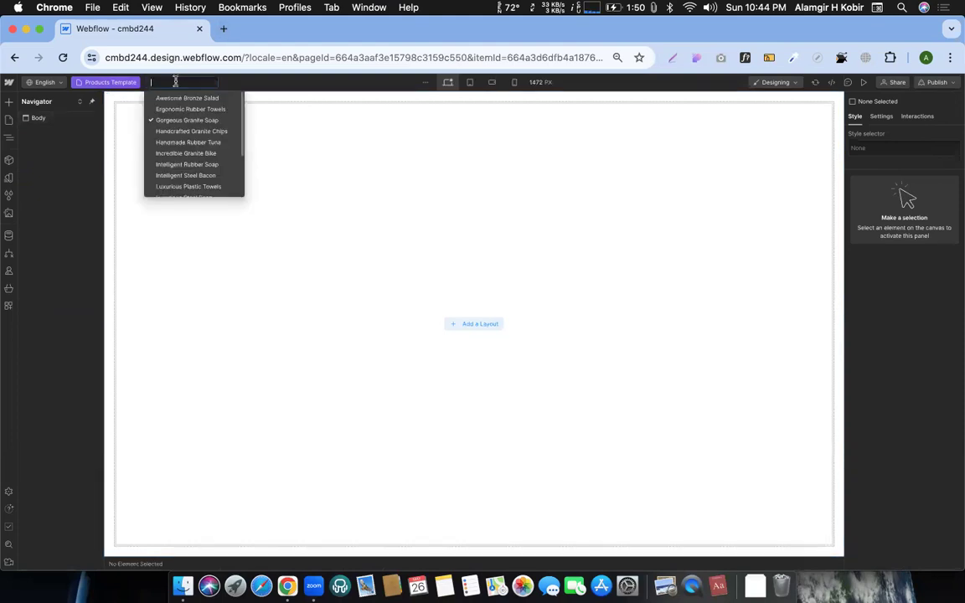
{"action": "left_click", "coordinate": [82, 152]}
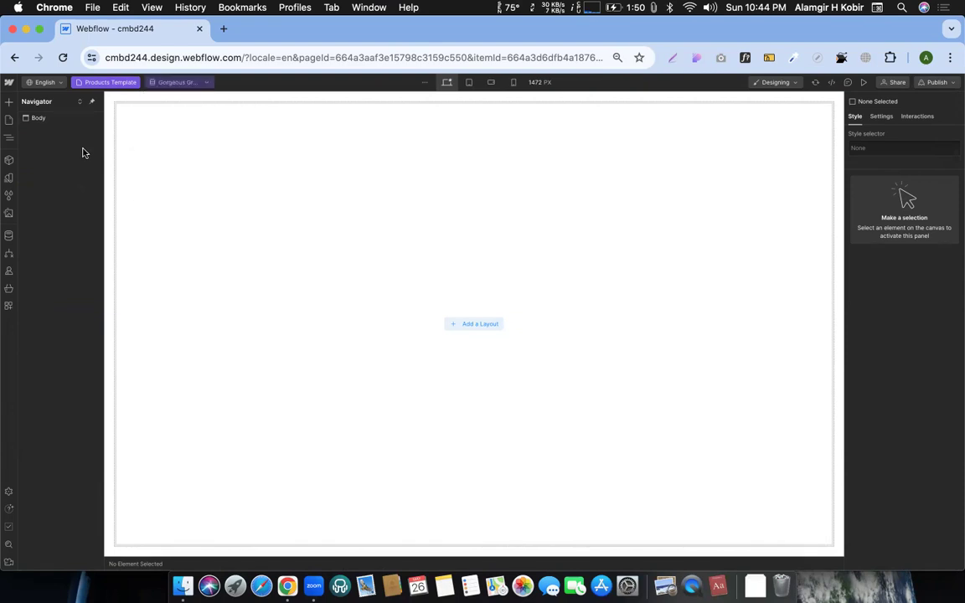
- Return to the static Products page, rename it Shop, set its slug to Shop and save the page settings
{"action": "left_click", "coordinate": [124, 83]}
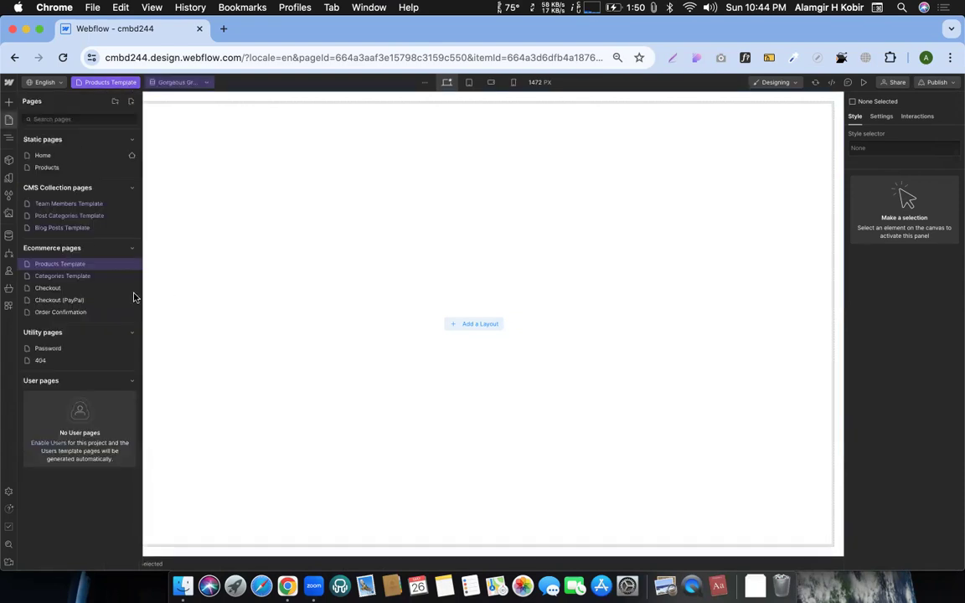
{"action": "left_click", "coordinate": [52, 169]}
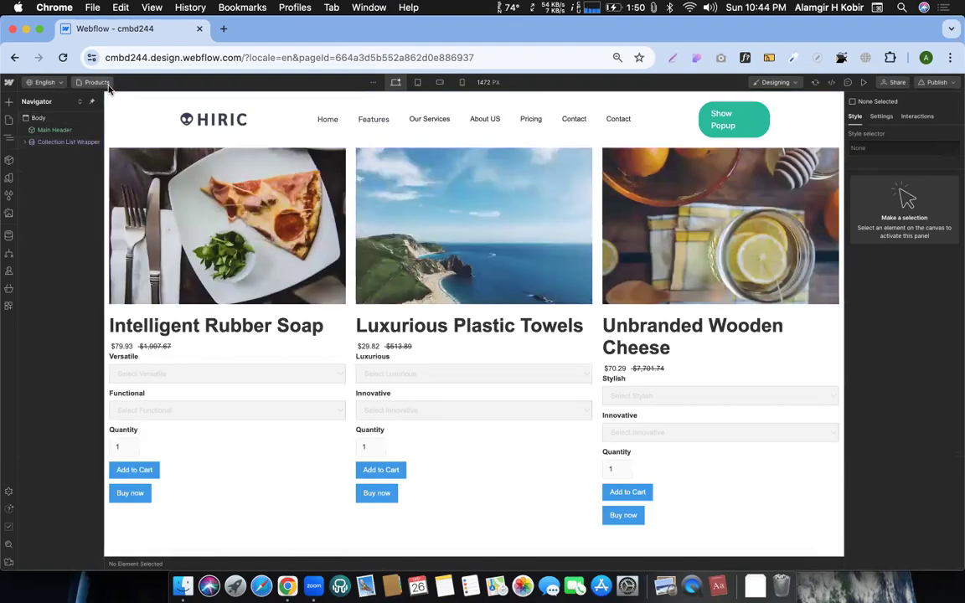
{"action": "key", "text": "p"}
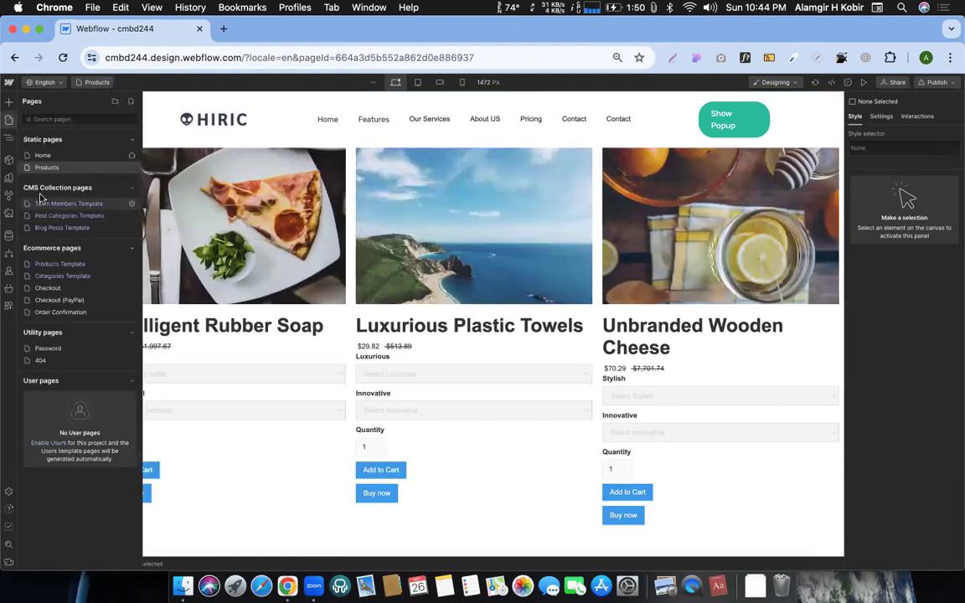
{"action": "left_click", "coordinate": [130, 171]}
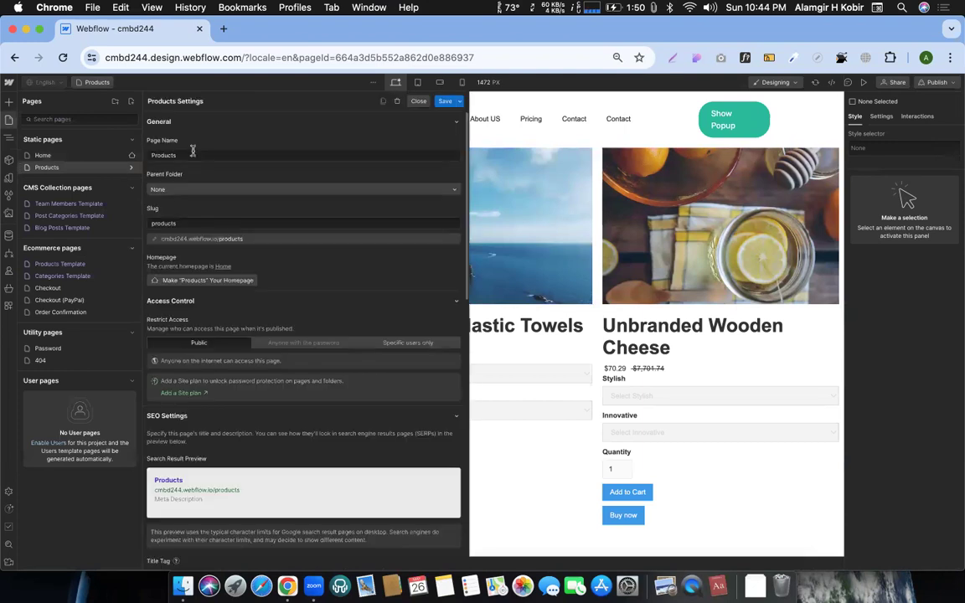
{"action": "double_click", "coordinate": [174, 153]}
{"action": "type", "text": "Shop"}
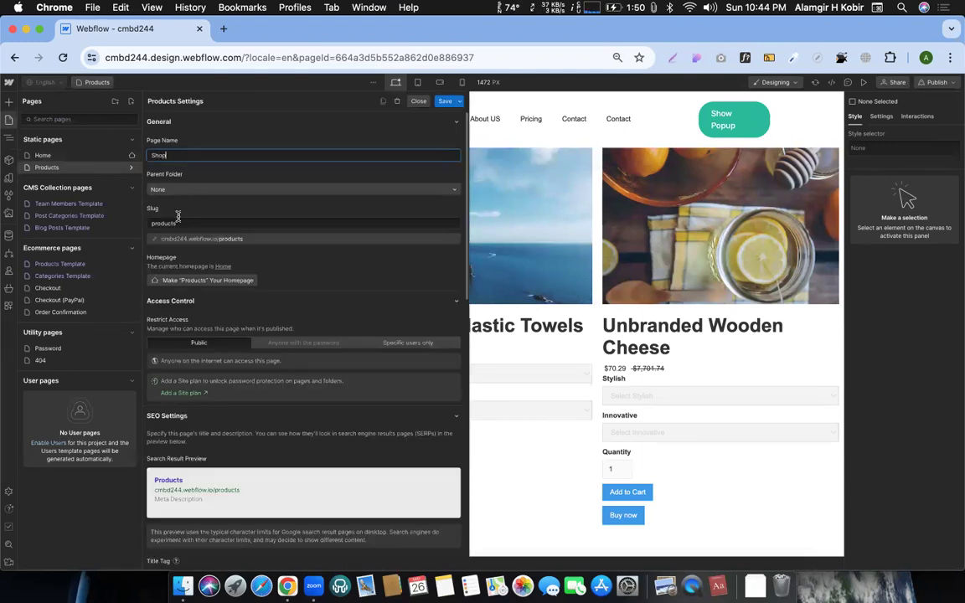
{"action": "double_click", "coordinate": [184, 223]}
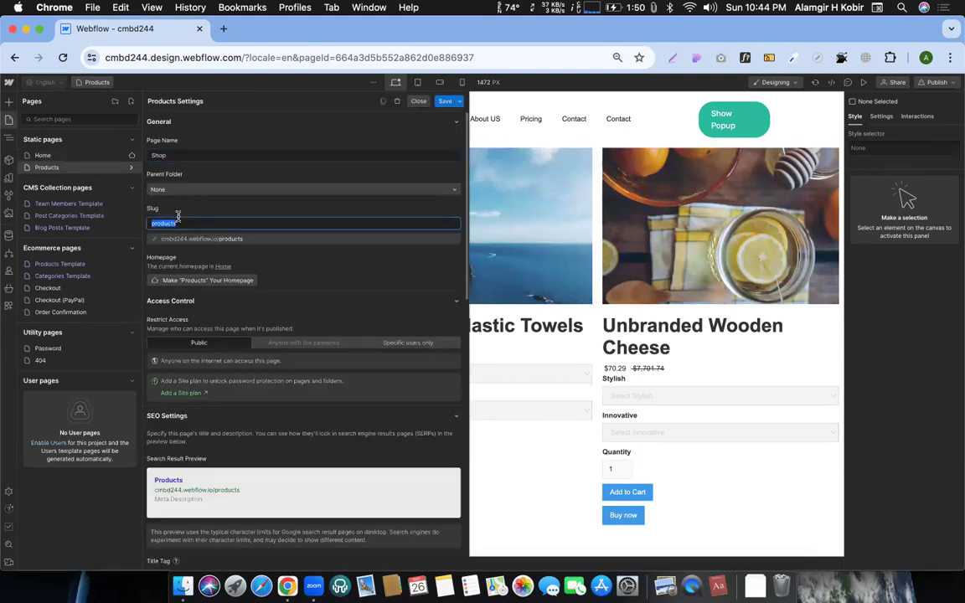
{"action": "type", "text": "Shop"}
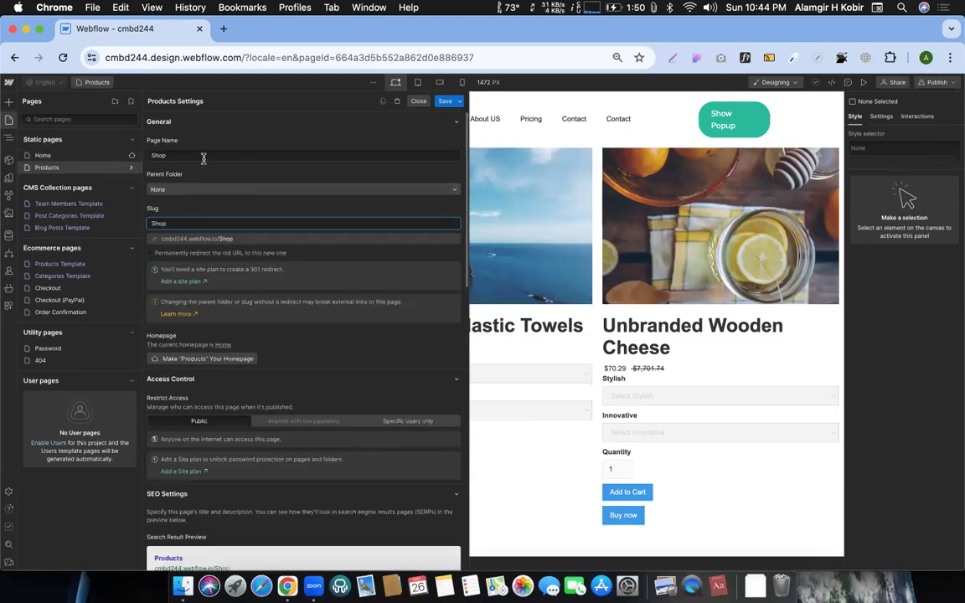
{"action": "left_click", "coordinate": [445, 101]}
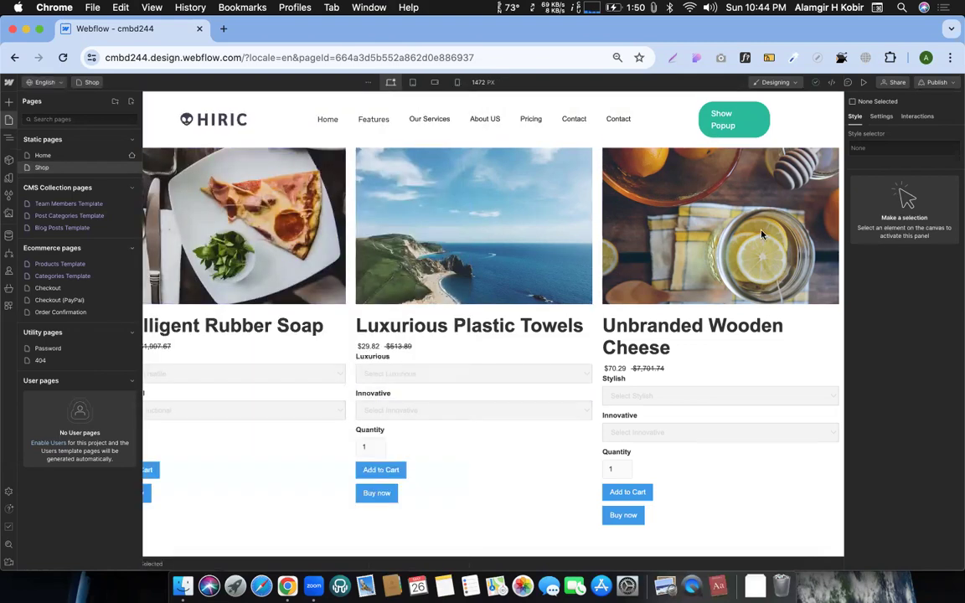
- Add a Link Block as the first element inside the product list's Collection Item 4
{"action": "left_click", "coordinate": [382, 311]}
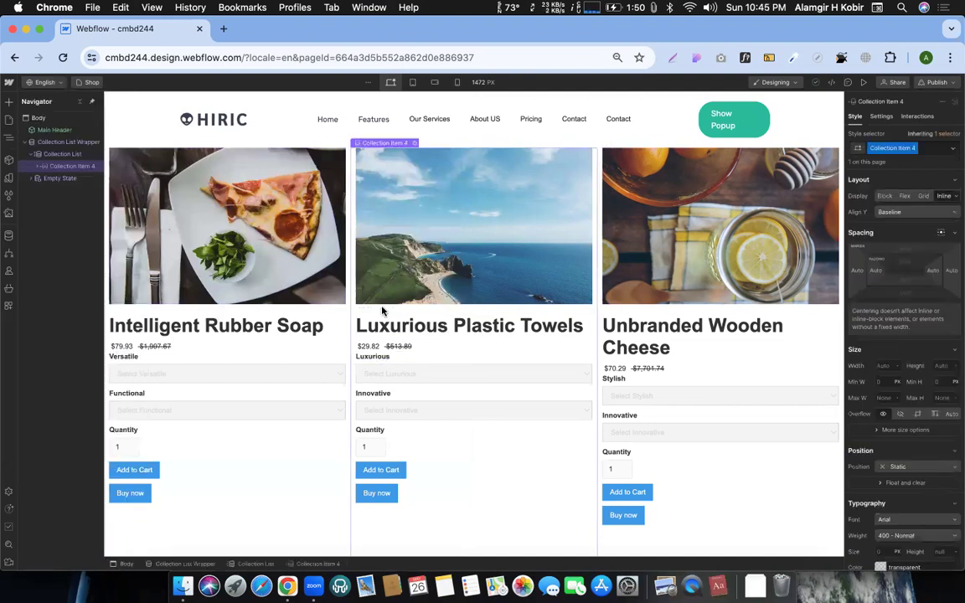
{"action": "left_click", "coordinate": [415, 144]}
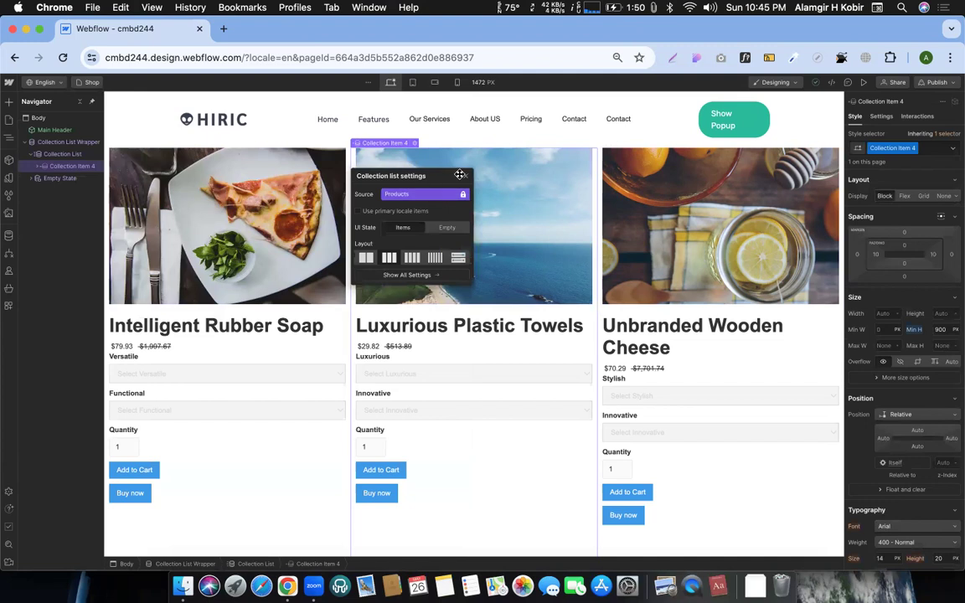
{"action": "left_click", "coordinate": [37, 167]}
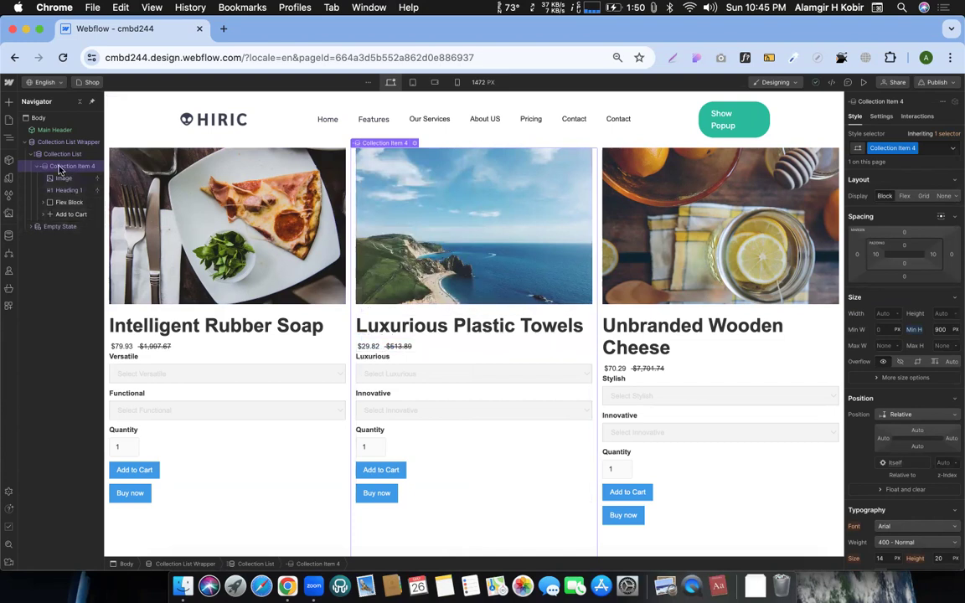
{"action": "right_click", "coordinate": [60, 169]}
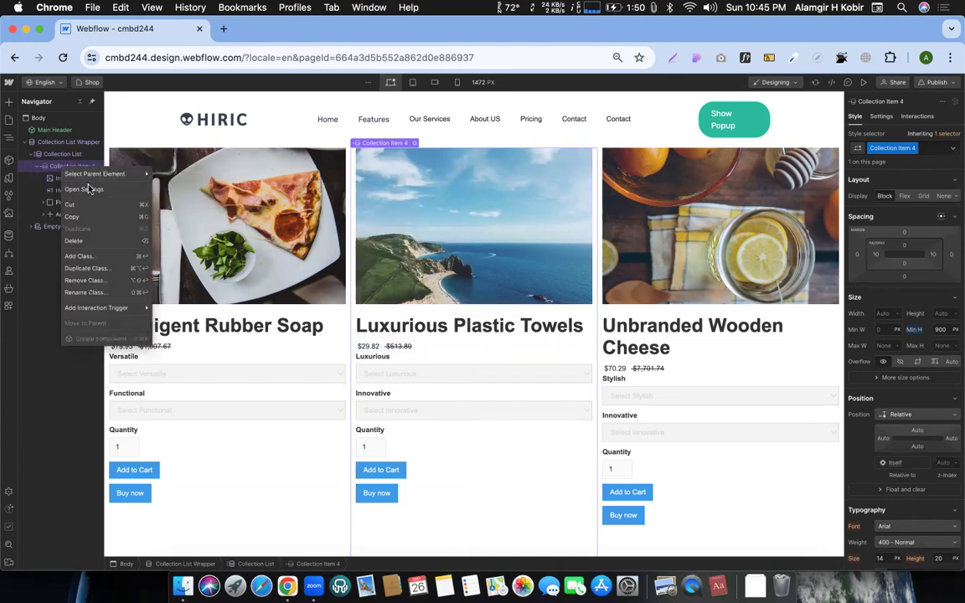
{"action": "left_click", "coordinate": [54, 168]}
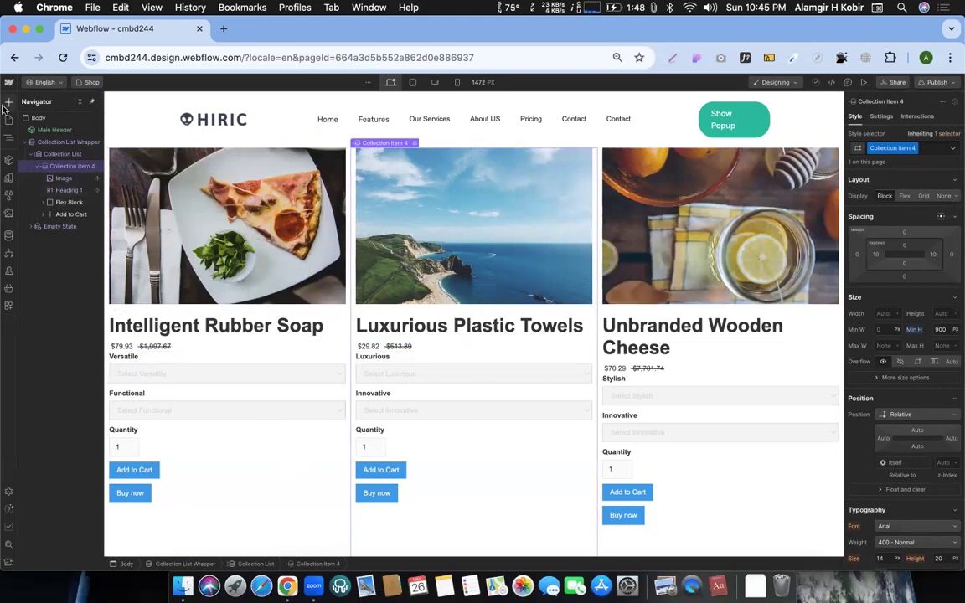
{"action": "key", "text": "a"}
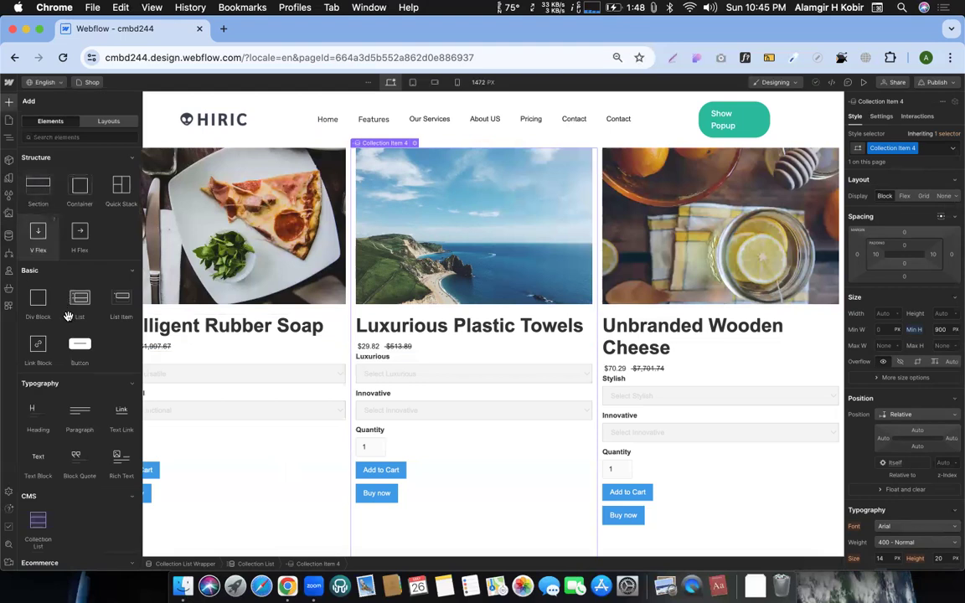
{"action": "left_click_drag", "start_coordinate": [38, 335], "coordinate": [48, 178]}
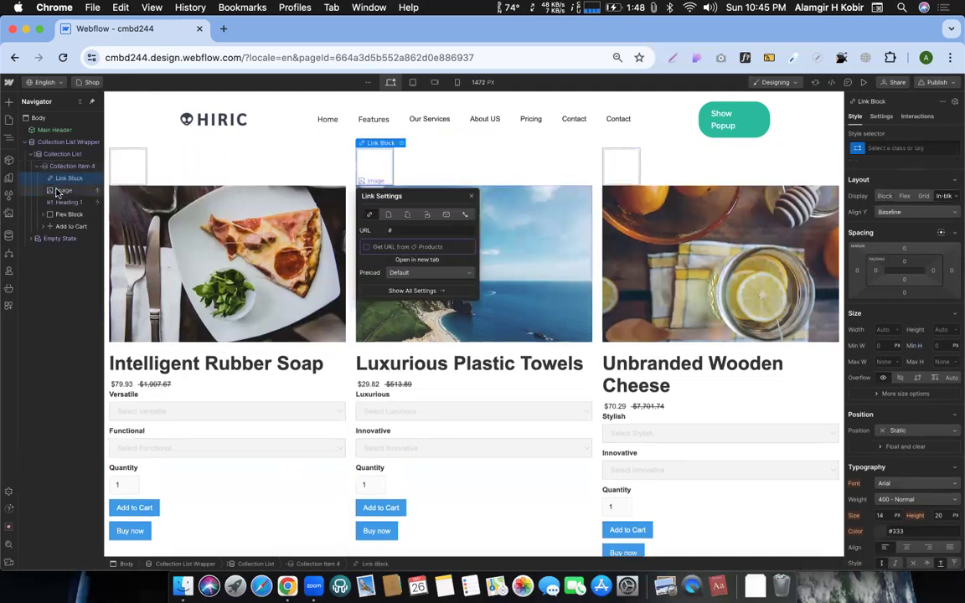
- Move the product image, heading and price Flex Block into the Link Block, and try to nest Add to Cart there too
{"action": "left_click", "coordinate": [60, 190]}
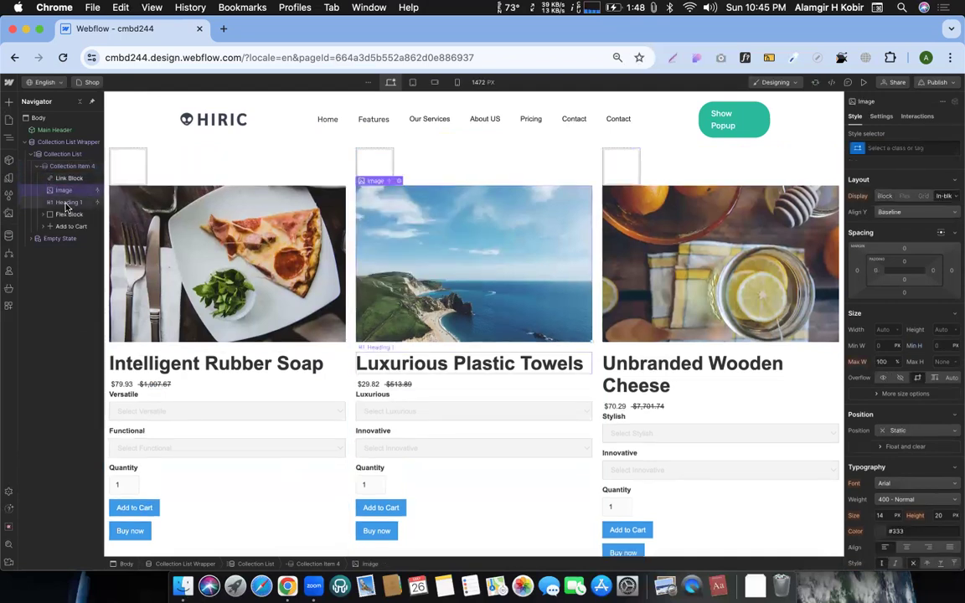
{"action": "mouse_move", "coordinate": [88, 190]}
{"action": "left_mouse_down"}
{"action": "mouse_move", "coordinate": [105, 193]}
{"action": "mouse_move", "coordinate": [53, 167]}
{"action": "mouse_move", "coordinate": [75, 203]}
{"action": "mouse_move", "coordinate": [85, 199]}
{"action": "mouse_move", "coordinate": [75, 191]}
{"action": "left_mouse_up"}
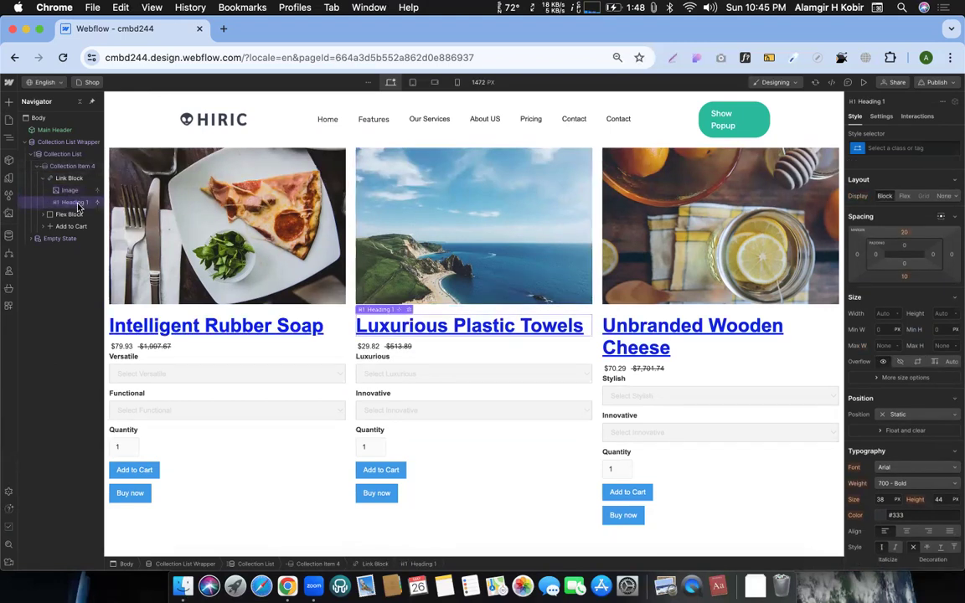
{"action": "left_click", "coordinate": [77, 214]}
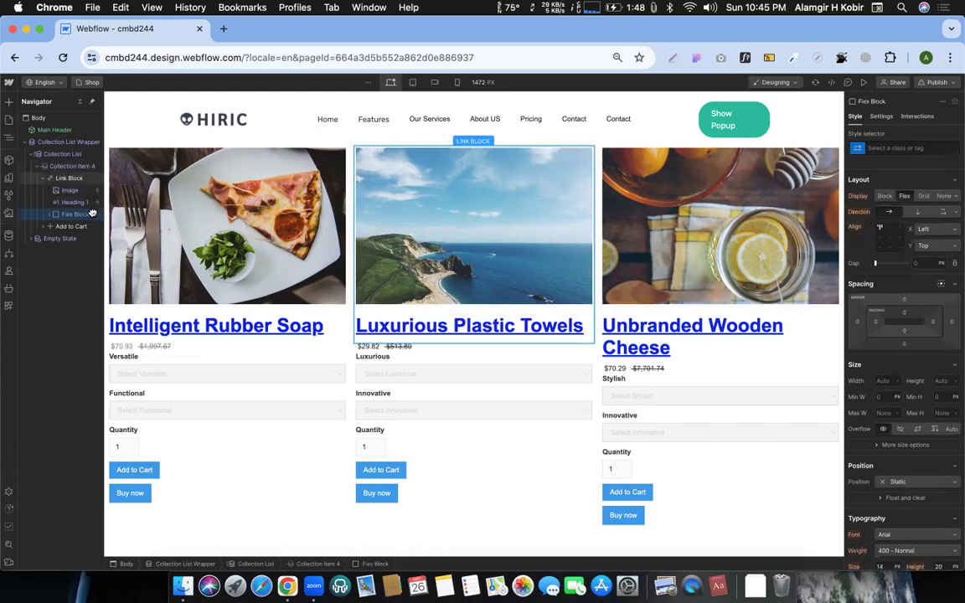
{"action": "left_click_drag", "start_coordinate": [88, 228], "coordinate": [86, 229]}
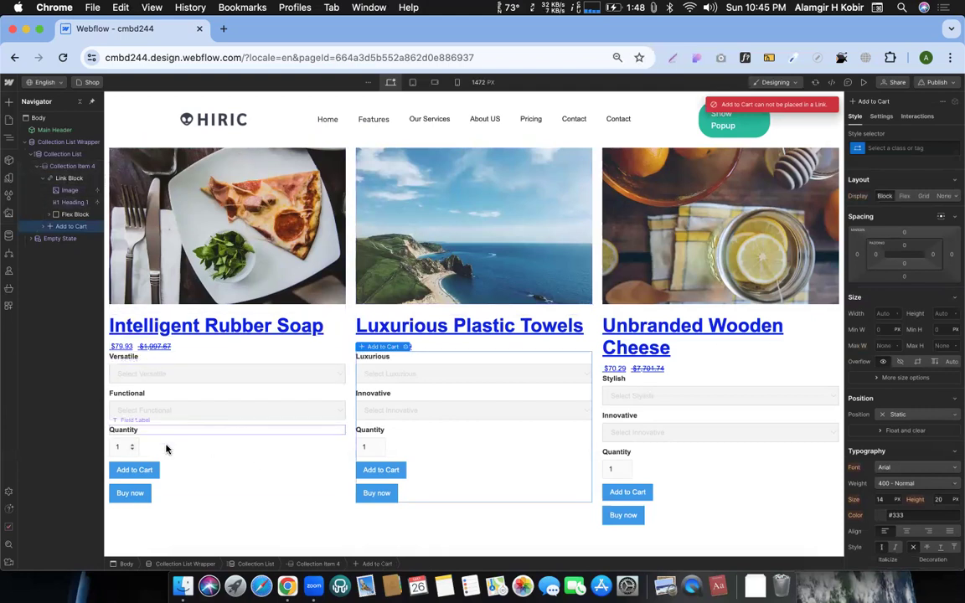
{"action": "scroll", "coordinate": [201, 402], "scroll_direction": "down", "scroll_amount": 1}
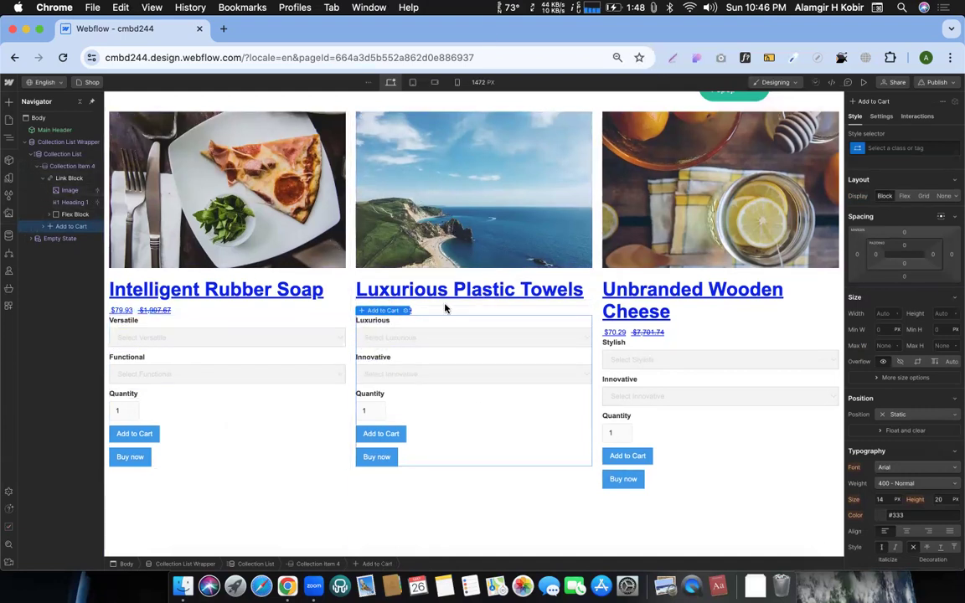
- Style the product Link Block's text with colour #5d5d5d, no underline decoration and a font size of 14 px
{"action": "left_click", "coordinate": [69, 178]}
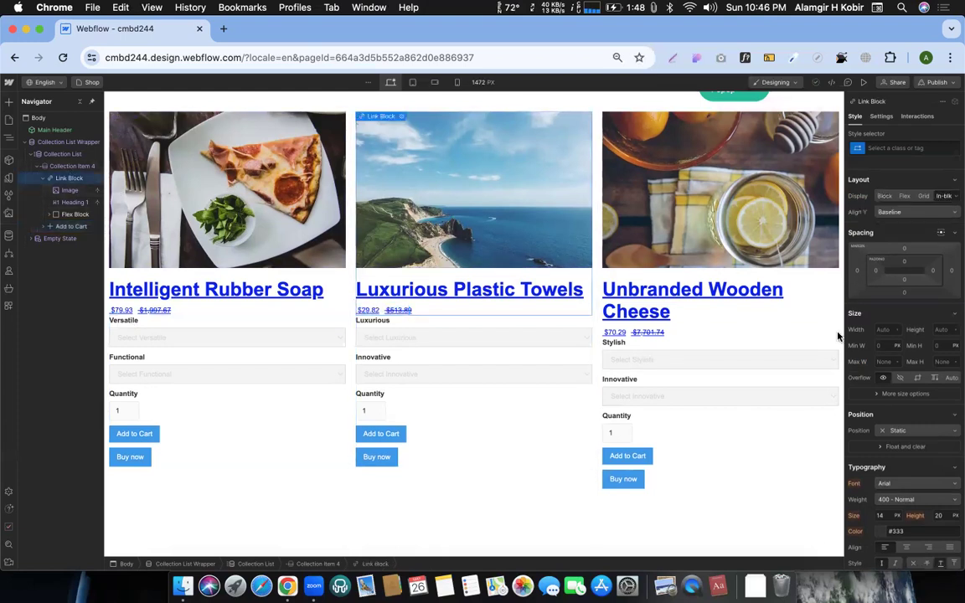
{"action": "scroll", "coordinate": [837, 333], "scroll_direction": "down", "scroll_amount": 5}
{"action": "scroll", "coordinate": [675, 283], "scroll_direction": "up", "scroll_amount": 5}
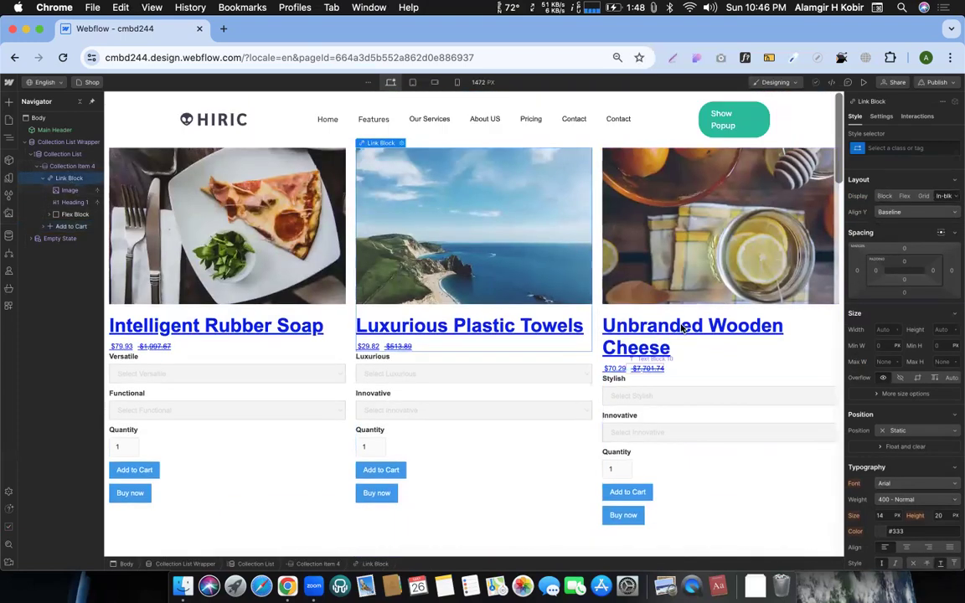
{"action": "scroll", "coordinate": [893, 399], "scroll_direction": "down", "scroll_amount": 5}
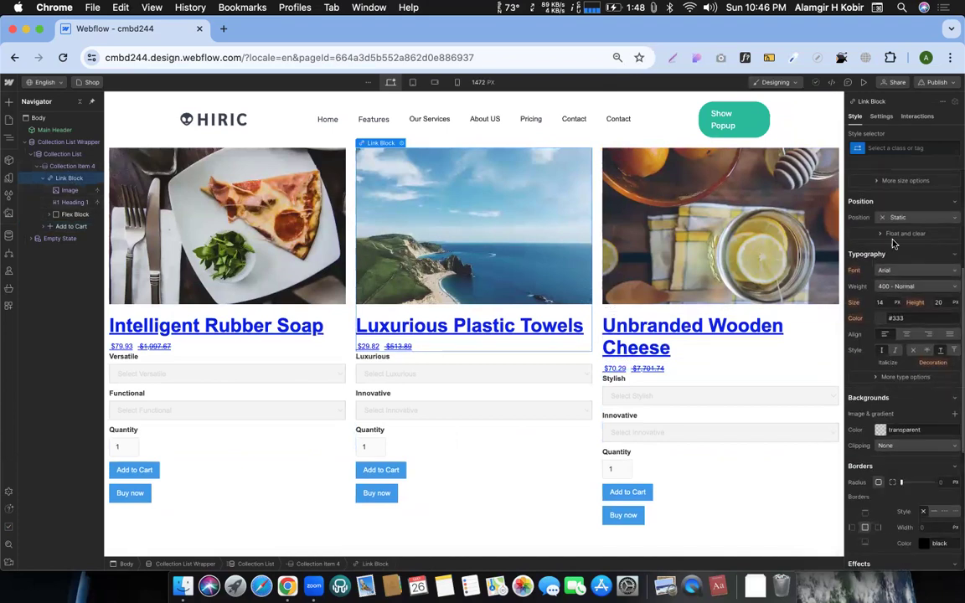
{"action": "left_click", "coordinate": [885, 319]}
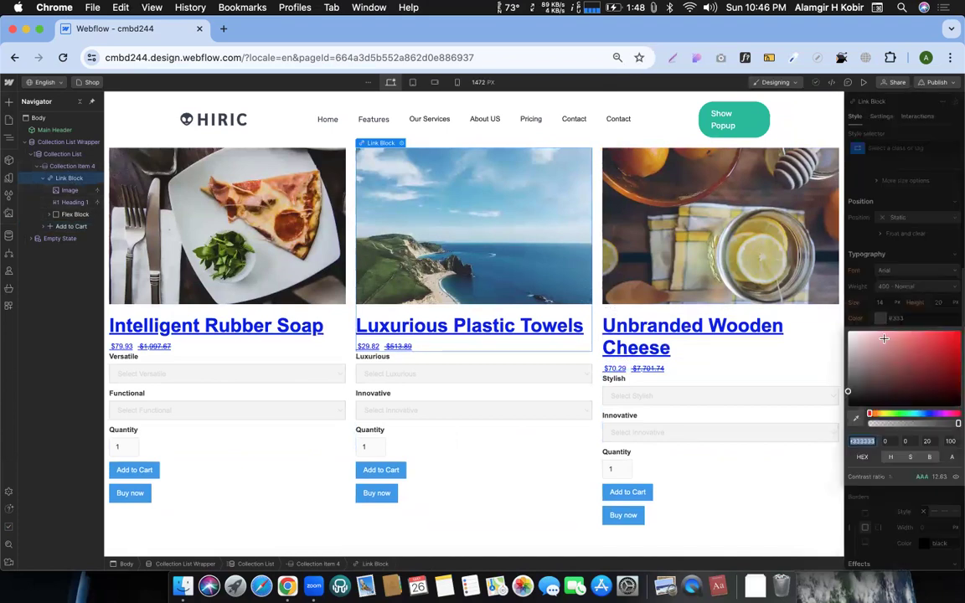
{"action": "left_click", "coordinate": [843, 368]}
{"action": "left_click_drag", "start_coordinate": [843, 367], "coordinate": [844, 379]}
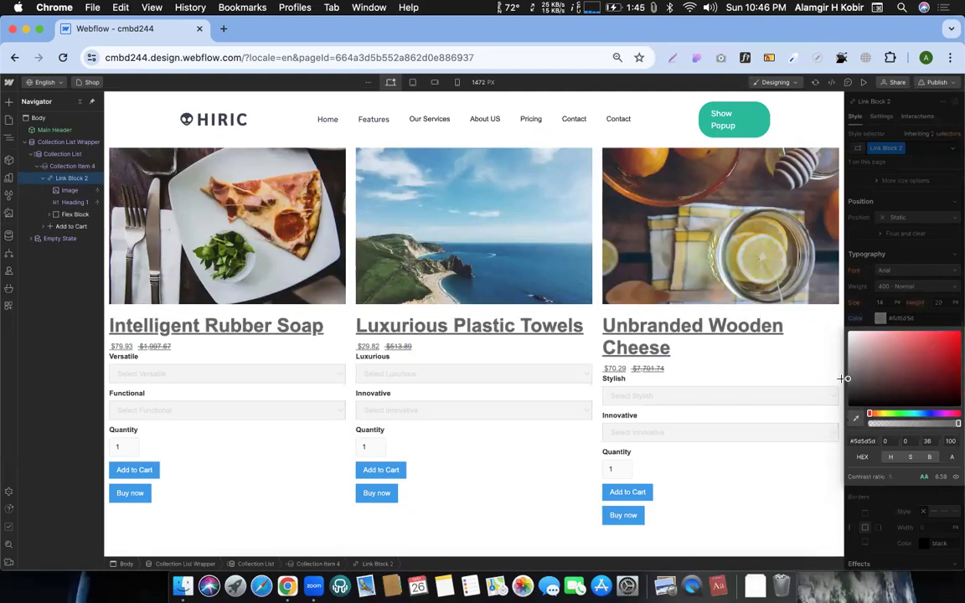
{"action": "left_click", "coordinate": [842, 379]}
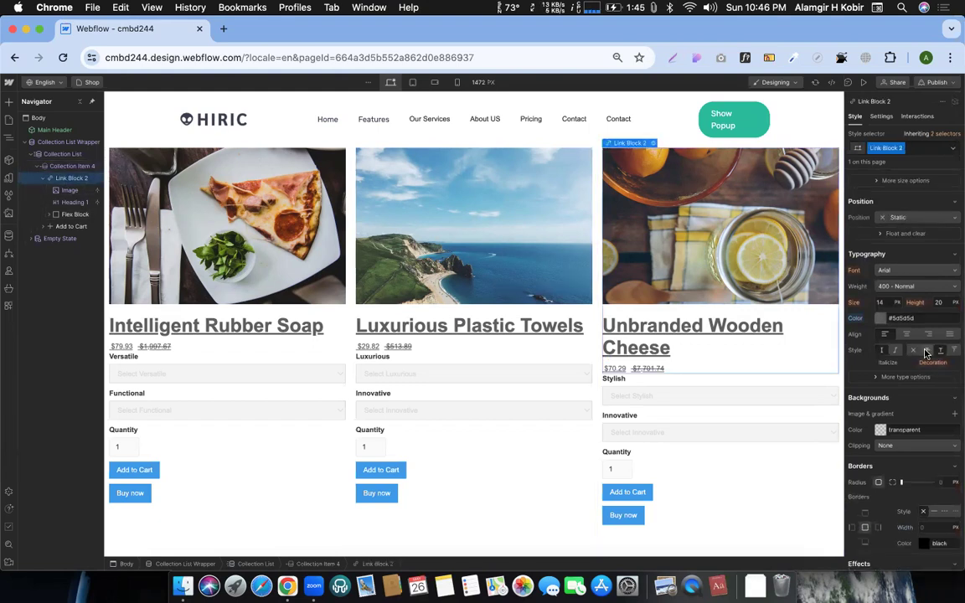
{"action": "left_click", "coordinate": [911, 353]}
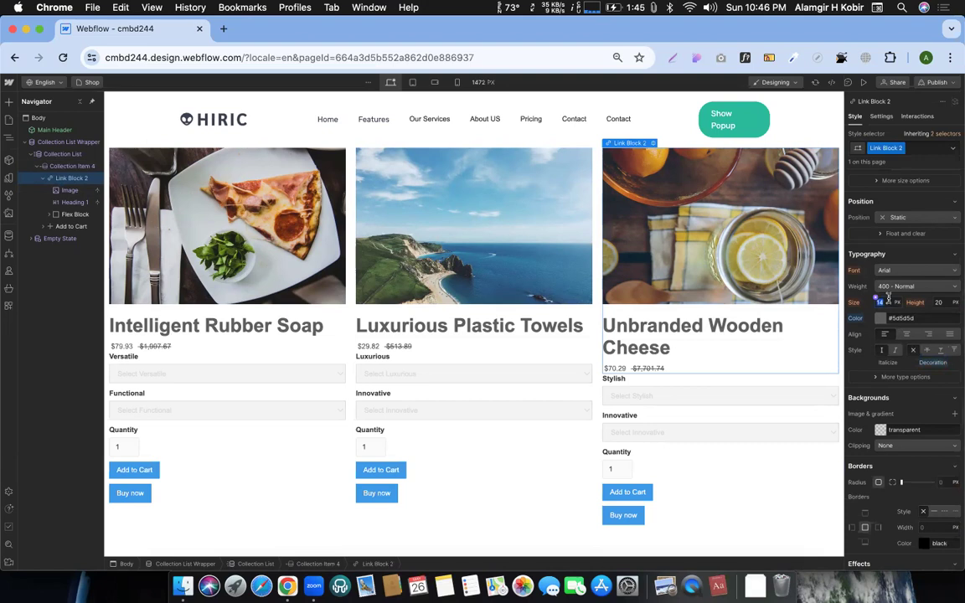
{"action": "type", "text": "14"}
- Reduce the product name heading's font size to 28 px and preview the Shop page
{"action": "left_click", "coordinate": [663, 324]}
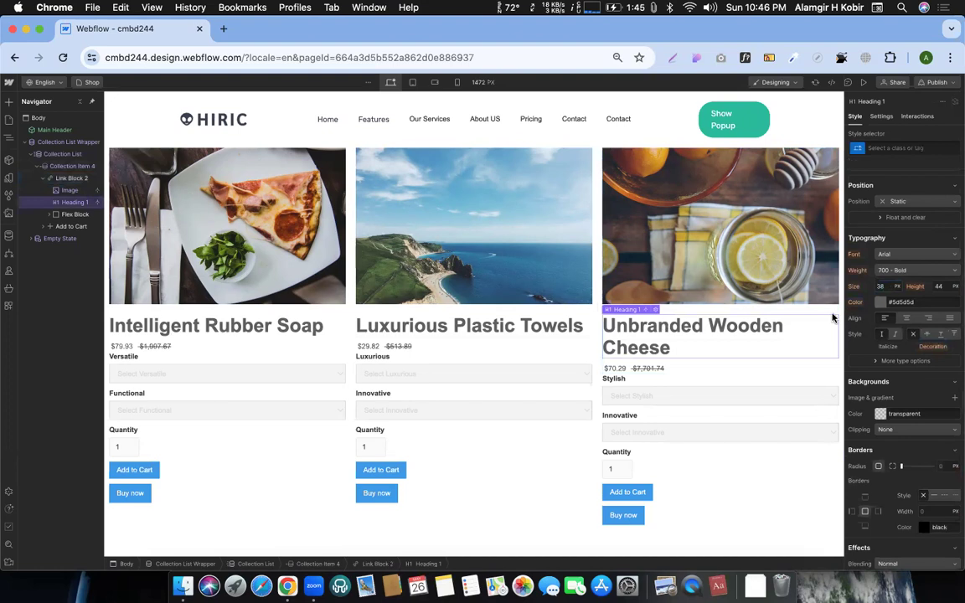
{"action": "left_click", "coordinate": [889, 289]}
{"action": "key", "text": "Down"}
{"action": "key", "text": "Down"}
{"action": "key", "text": "Down"}
{"action": "key", "text": "Down"}
{"action": "key", "text": "Down"}
{"action": "key", "text": "Down"}
{"action": "key", "text": "Down"}
{"action": "key", "text": "Down"}
{"action": "key", "text": "Down"}
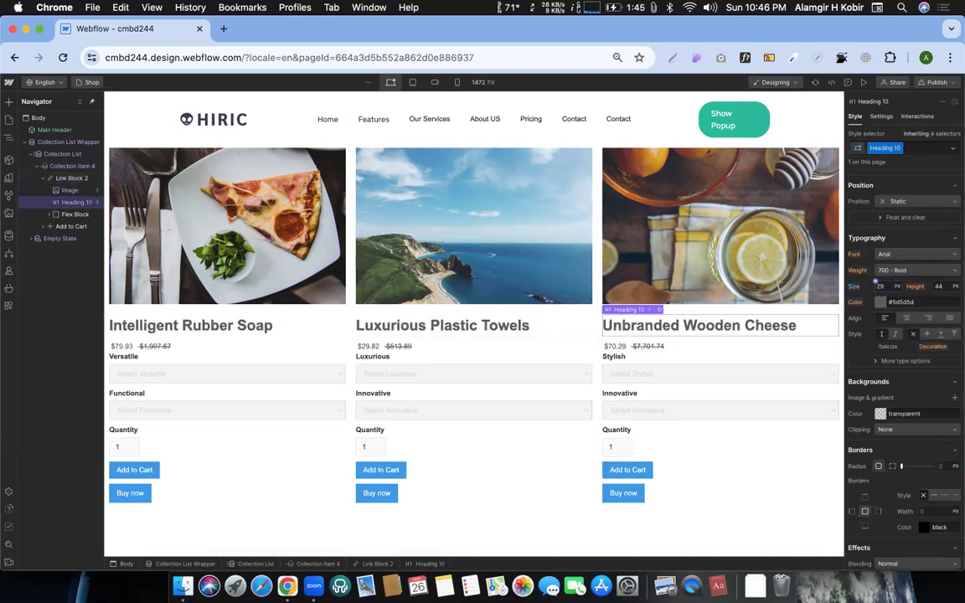
{"action": "key", "text": "Up"}
{"action": "key", "text": "Down"}
{"action": "key", "text": "Down"}
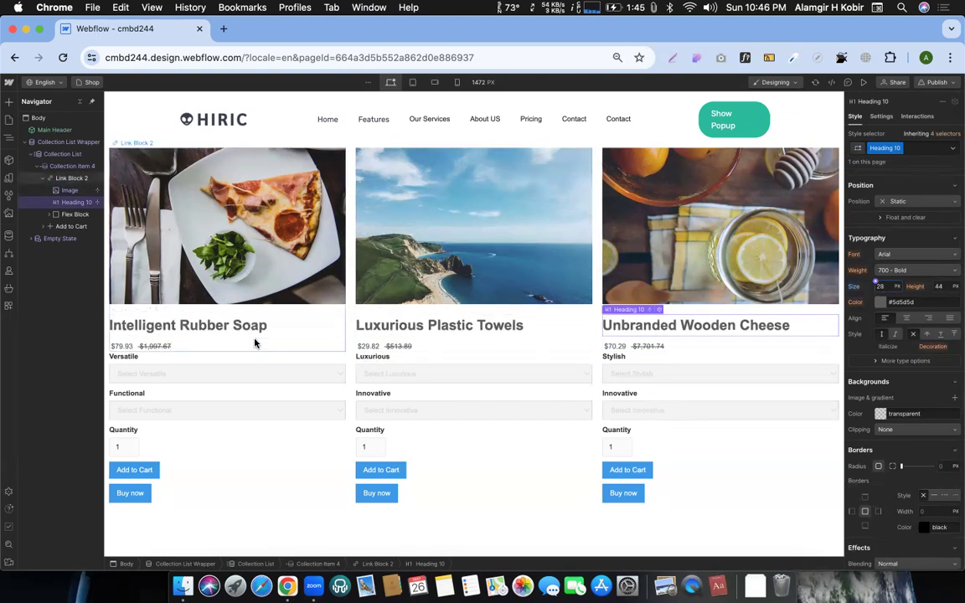
{"action": "left_click", "coordinate": [863, 82]}
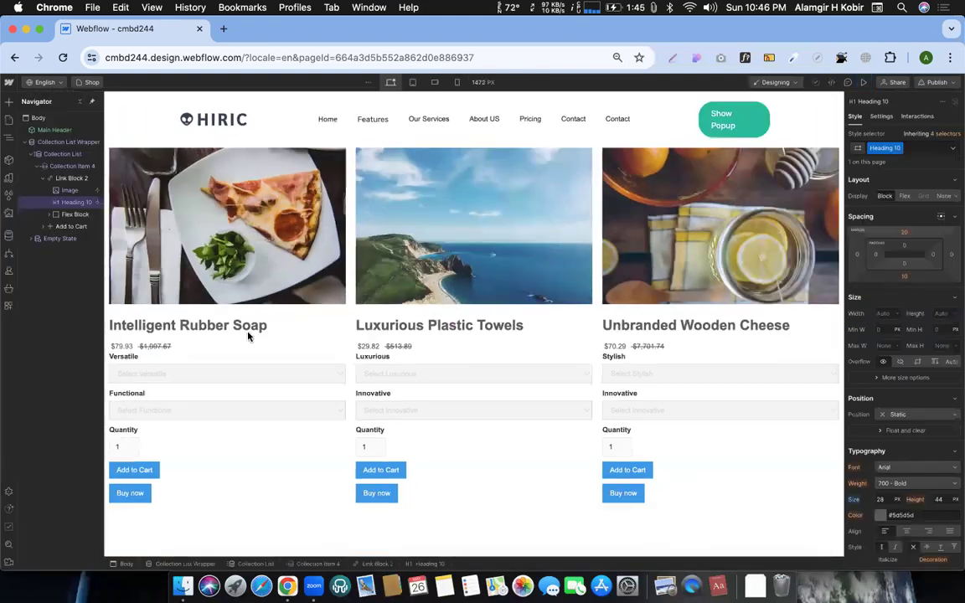
- Link the product Link Block to the Current Product collection page
{"action": "left_click", "coordinate": [63, 179]}
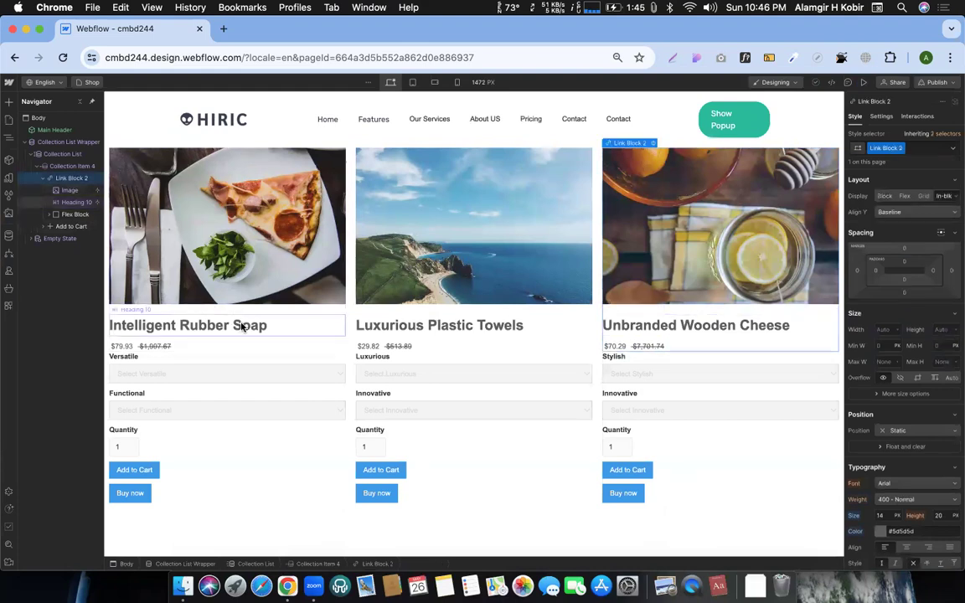
{"action": "left_click", "coordinate": [654, 143]}
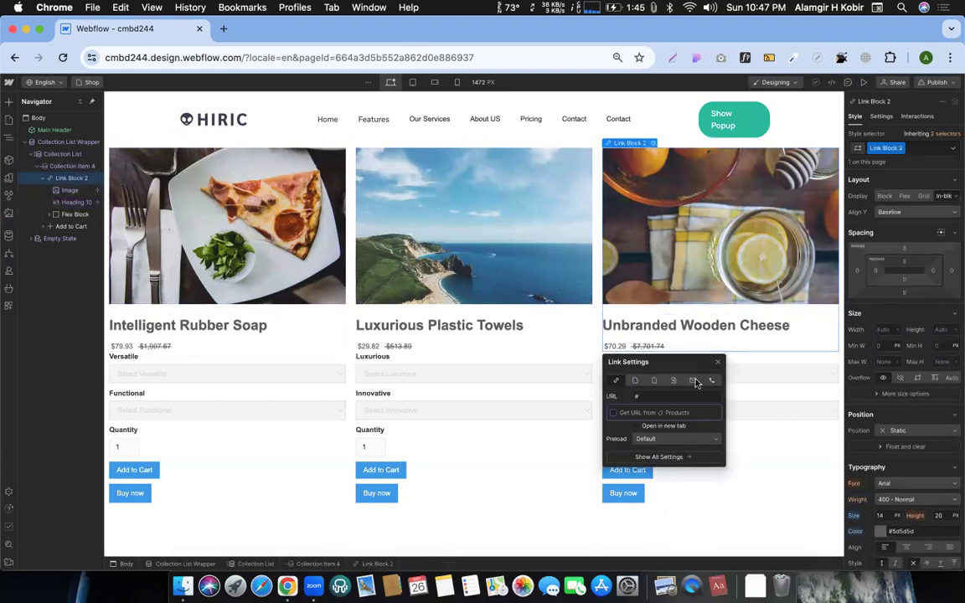
{"action": "left_click", "coordinate": [635, 379]}
{"action": "left_click", "coordinate": [657, 397]}
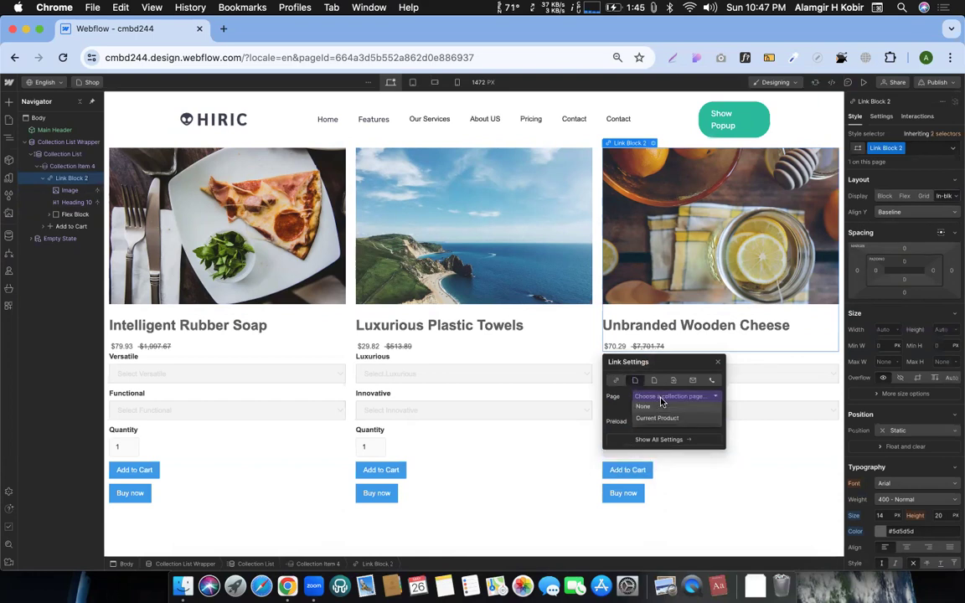
{"action": "left_click", "coordinate": [653, 419]}
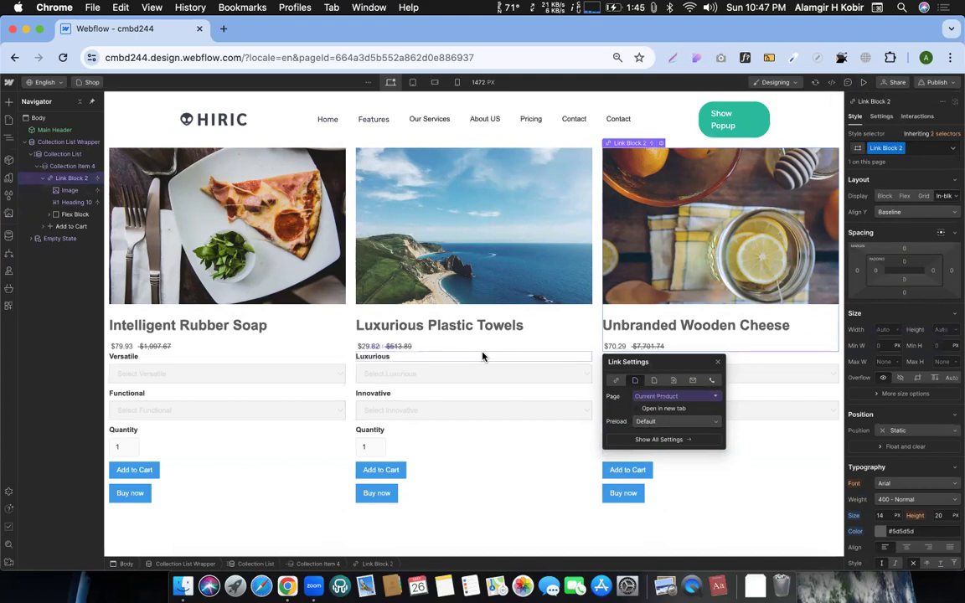
- Preview the Shop page, follow the Unbranded Wooden Cheese link and check which product the Products Template page has selected
{"action": "left_click", "coordinate": [865, 84]}
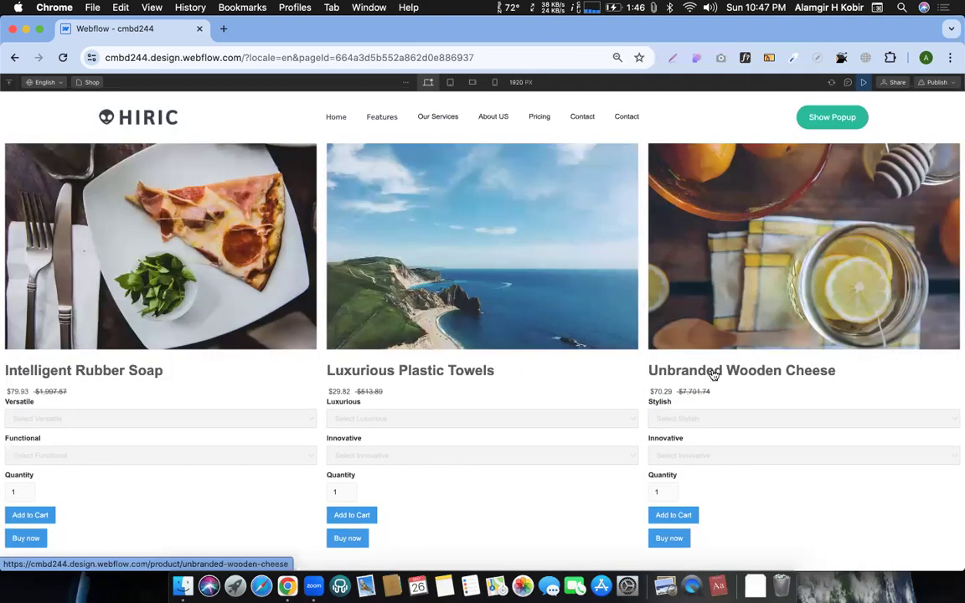
{"action": "left_click", "coordinate": [714, 375]}
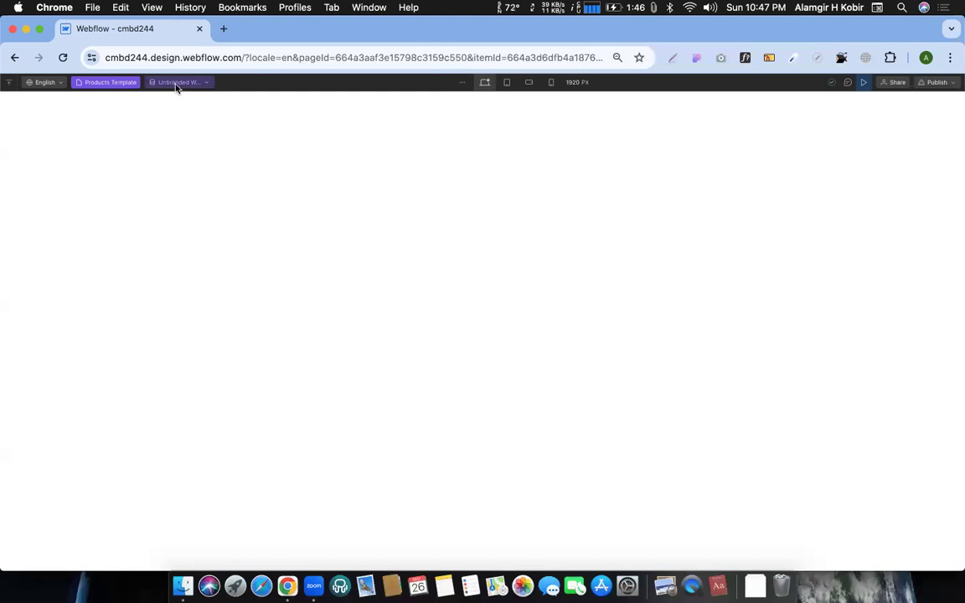
{"action": "left_click", "coordinate": [170, 83]}
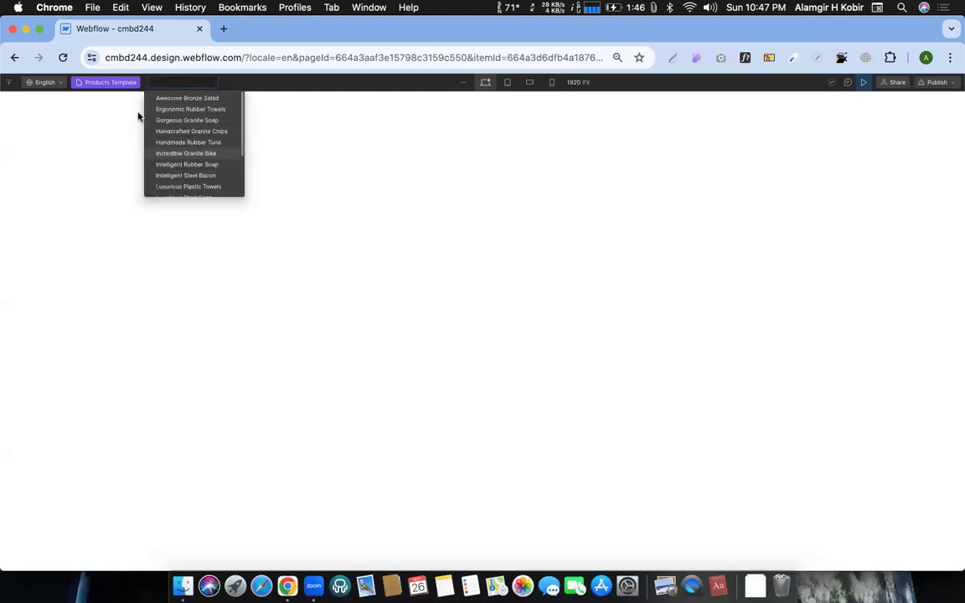
{"action": "scroll", "coordinate": [182, 148], "scroll_direction": "down", "scroll_amount": 3}
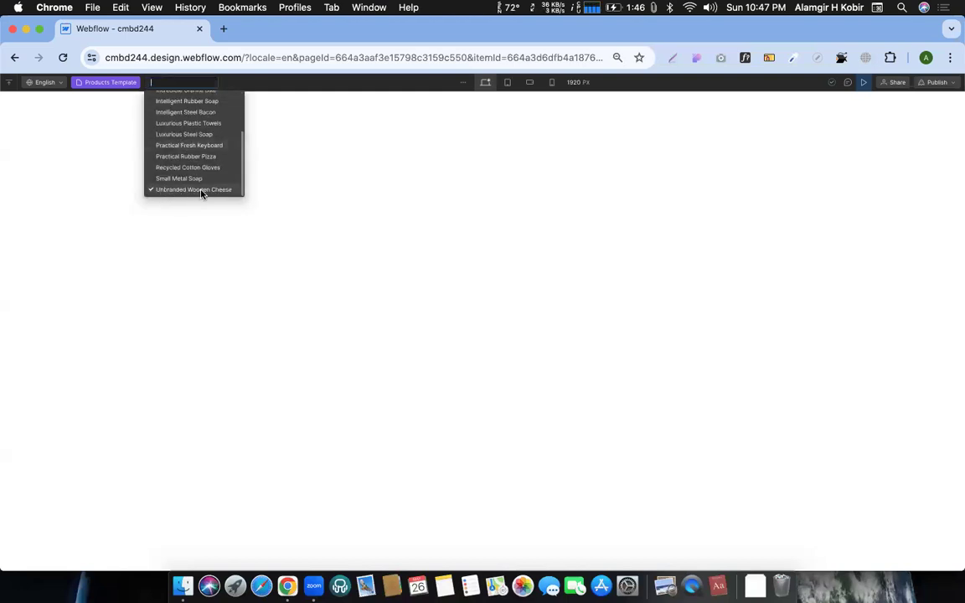
{"action": "left_click", "coordinate": [50, 107]}
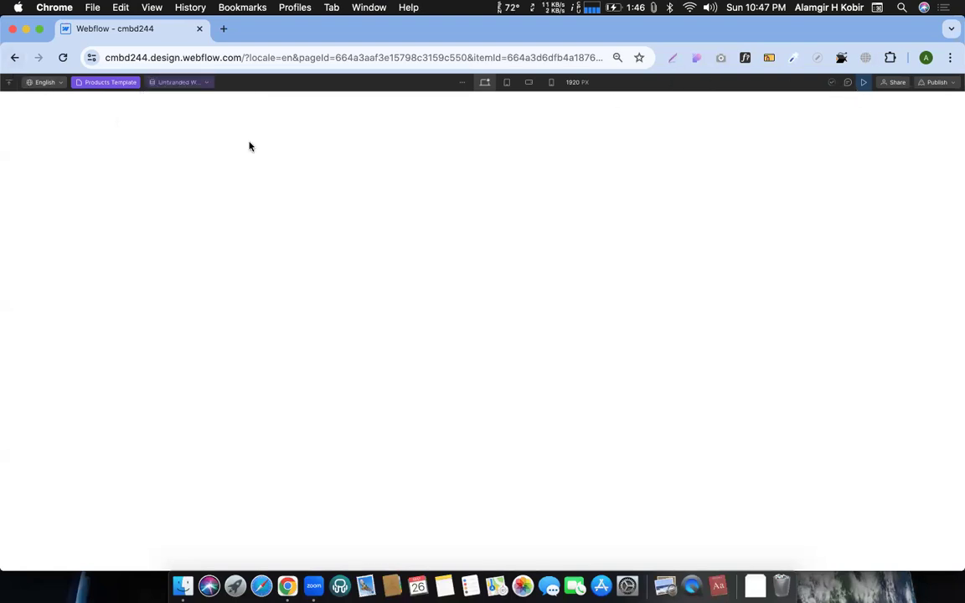
- Return to the static Shop page and leave preview mode to resume designing
{"action": "left_click", "coordinate": [126, 83]}
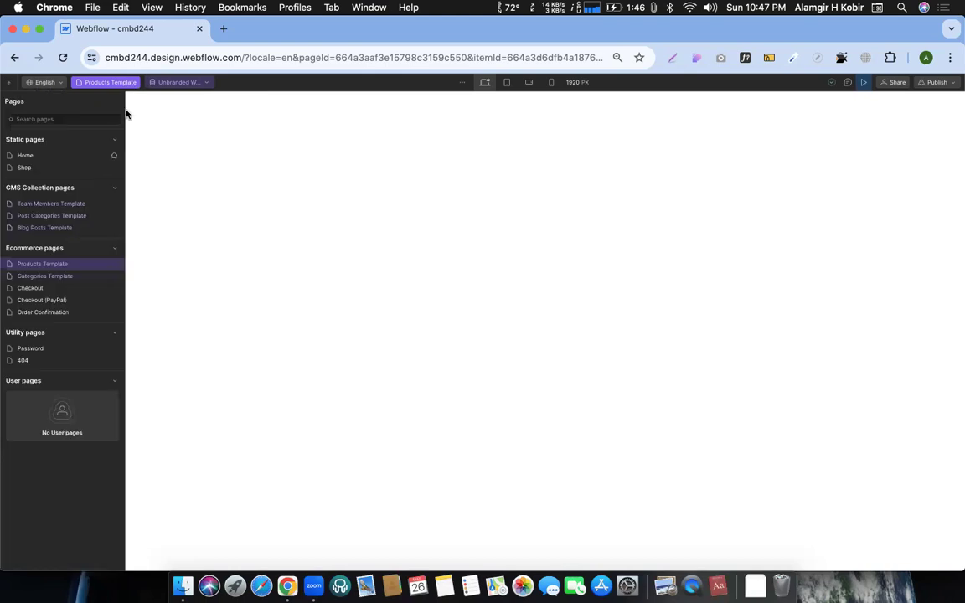
{"action": "left_click", "coordinate": [23, 167]}
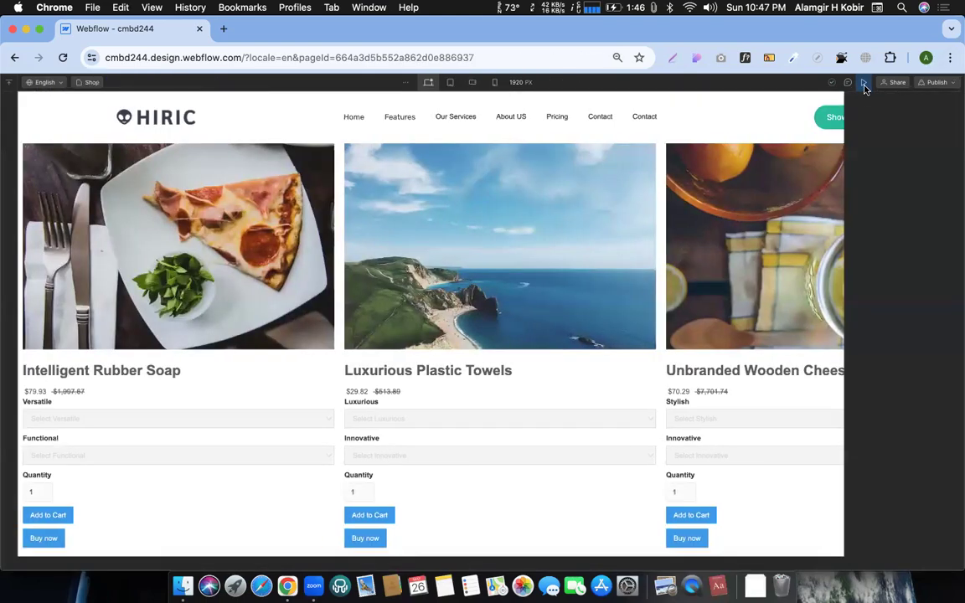
{"action": "left_click", "coordinate": [864, 82]}
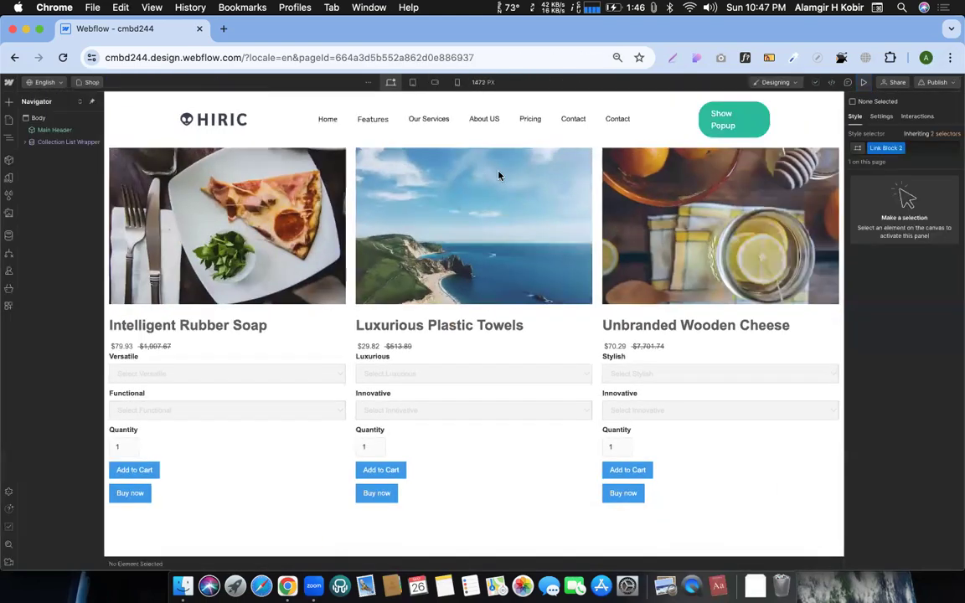
- Add a Section to the Body below Main Header and move the Collection List Wrapper into it
{"action": "left_click", "coordinate": [36, 144]}
{"action": "left_click", "coordinate": [36, 121]}
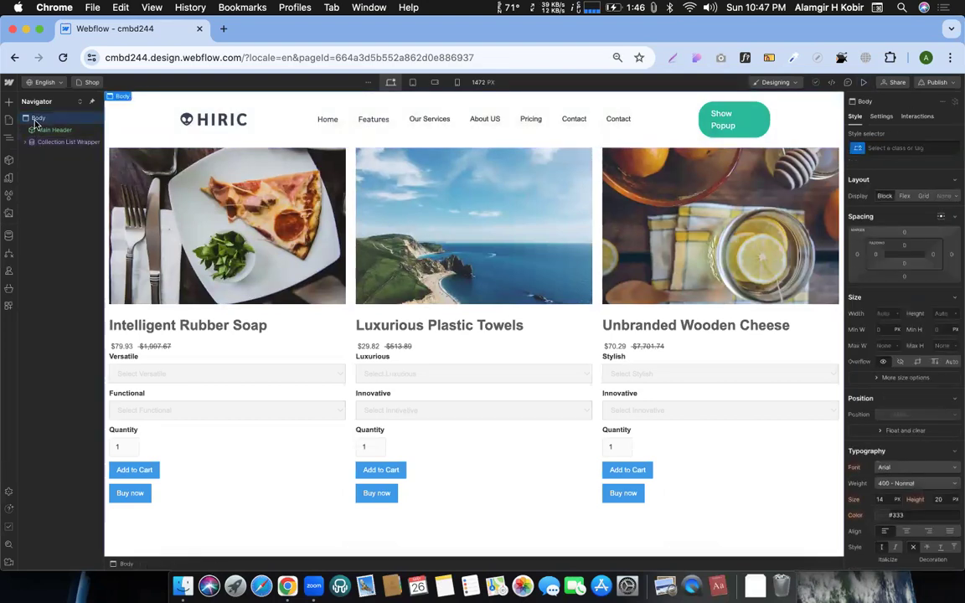
{"action": "key", "text": "super+e"}
{"action": "type", "text": "sec"}
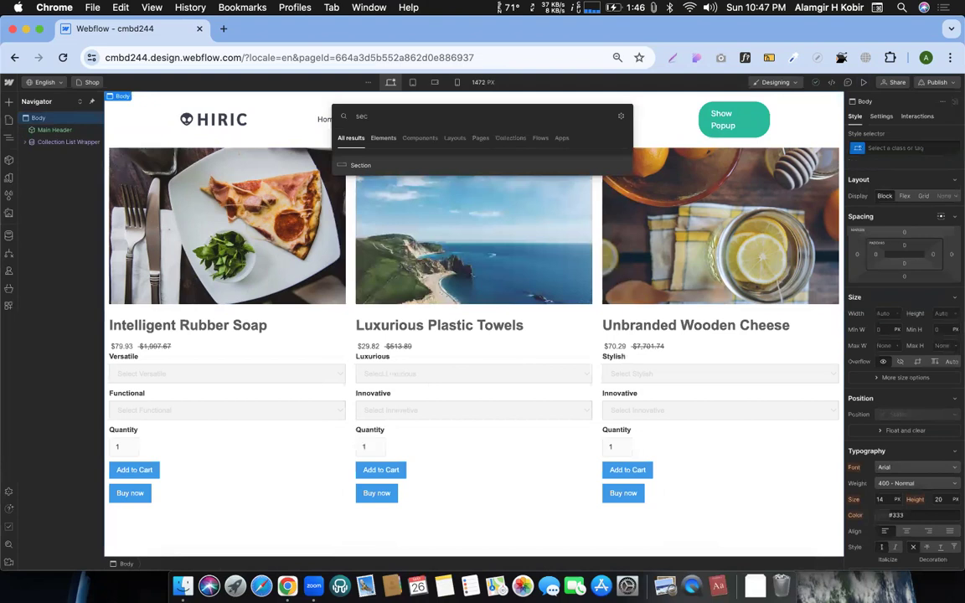
{"action": "key", "text": "Return"}
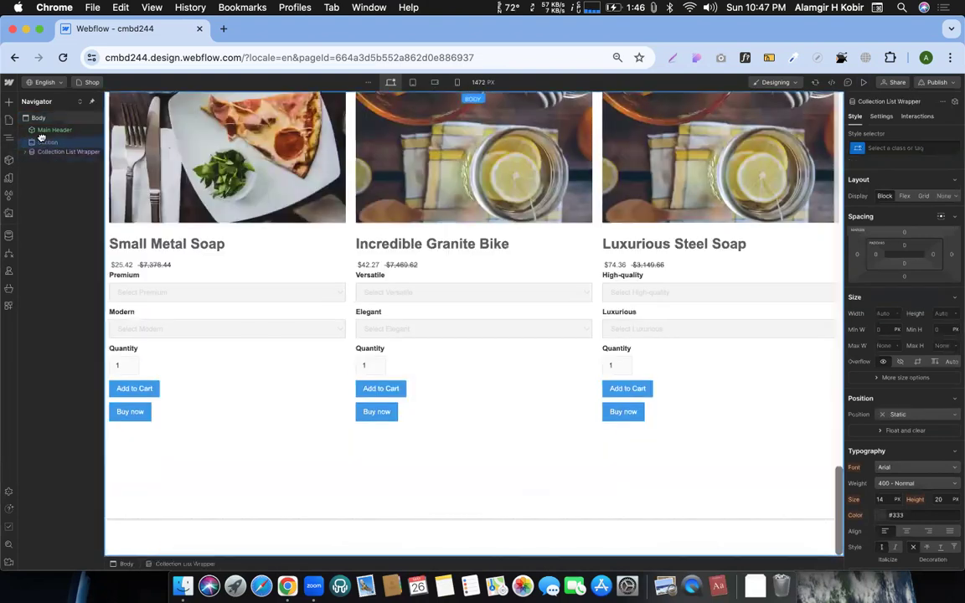
{"action": "left_click", "coordinate": [56, 154]}
{"action": "left_click_drag", "start_coordinate": [50, 147], "coordinate": [59, 147]}
{"action": "left_click", "coordinate": [59, 147]}
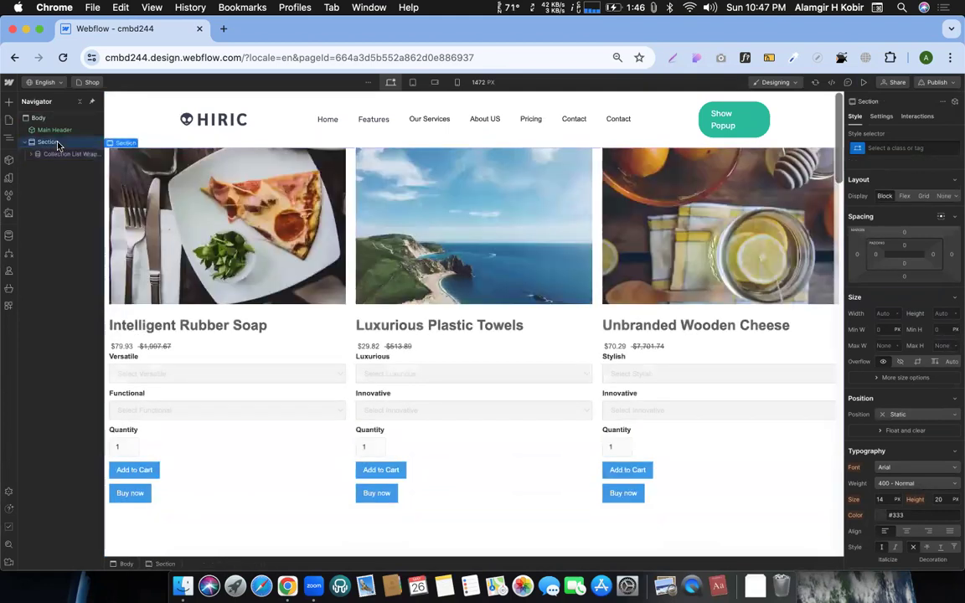
- Add a Container inside the Section and nest the Collection List Wrapper in it
{"action": "key", "text": "super+e"}
{"action": "type", "text": "con"}
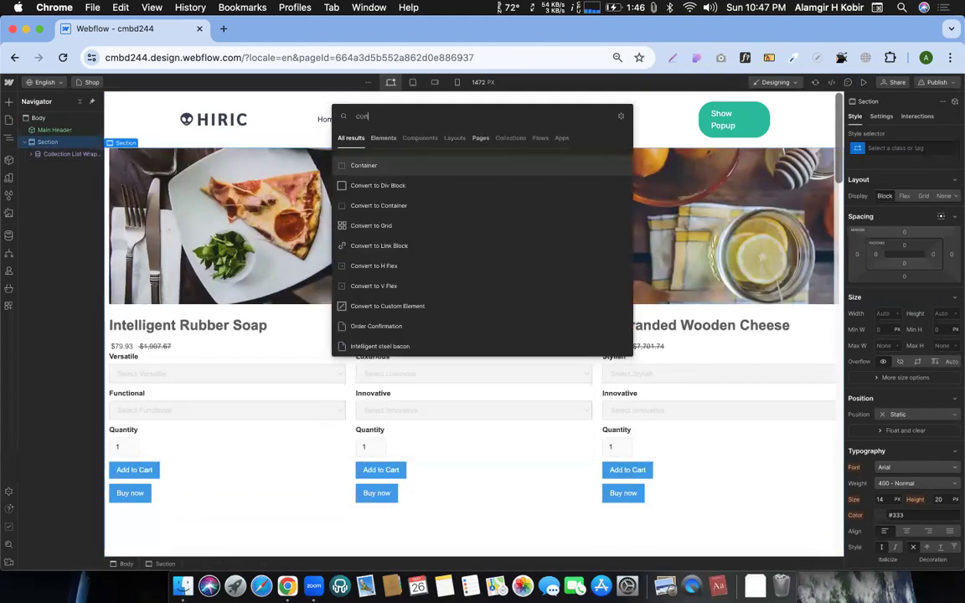
{"action": "key", "text": "Return"}
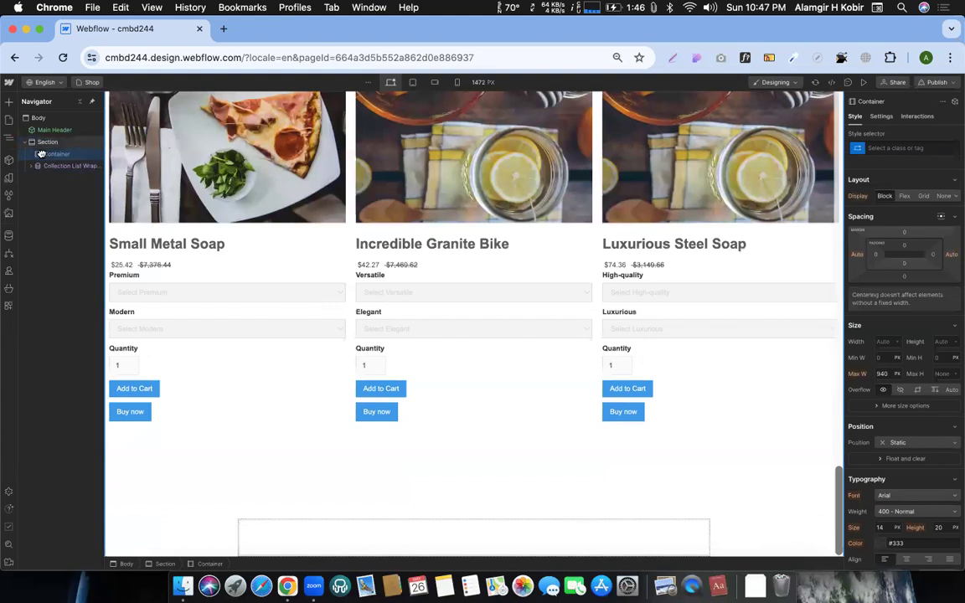
{"action": "left_click_drag", "start_coordinate": [53, 166], "coordinate": [44, 154]}
{"action": "left_click", "coordinate": [56, 154]}
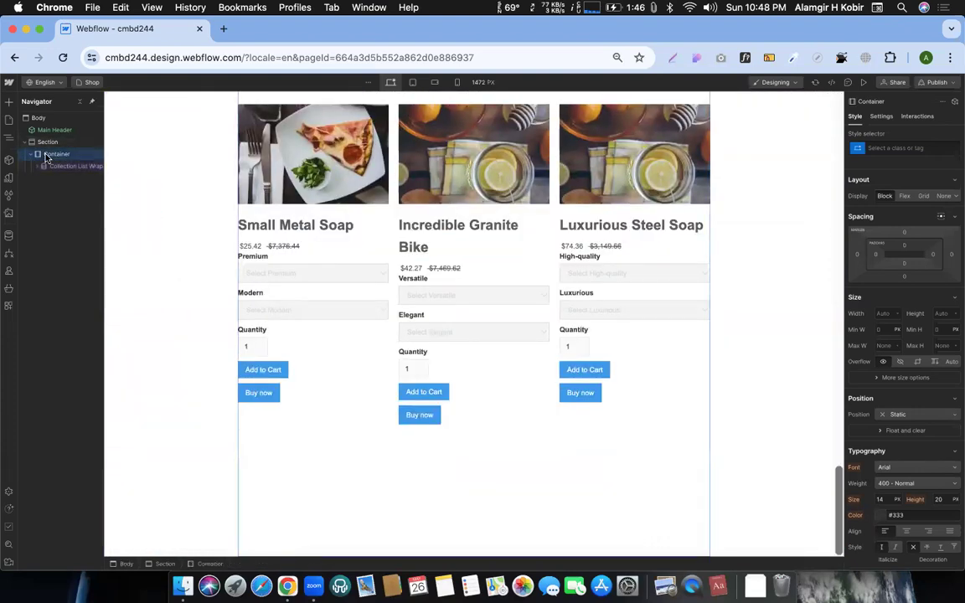
- Apply the existing "main container" class to the Container holding the product list
{"action": "left_click", "coordinate": [892, 149]}
{"action": "type", "text": "main"}
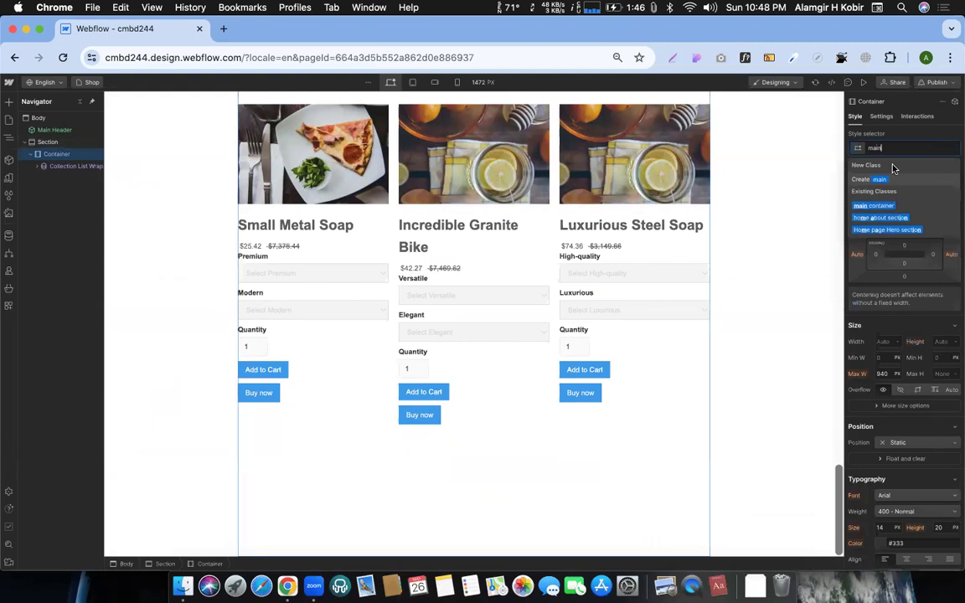
{"action": "key", "text": "Escape"}
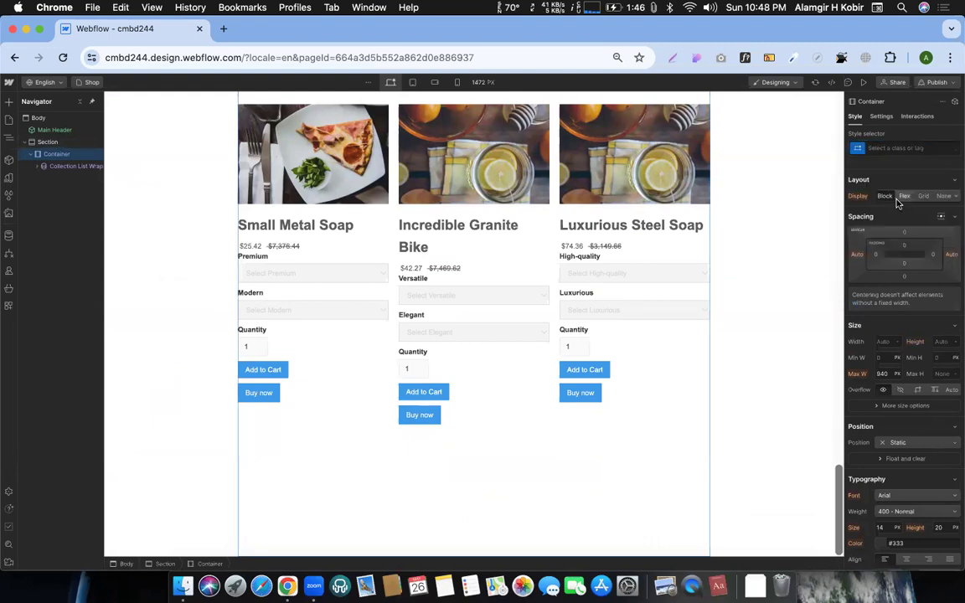
{"action": "left_click", "coordinate": [884, 144]}
{"action": "type", "text": "main"}
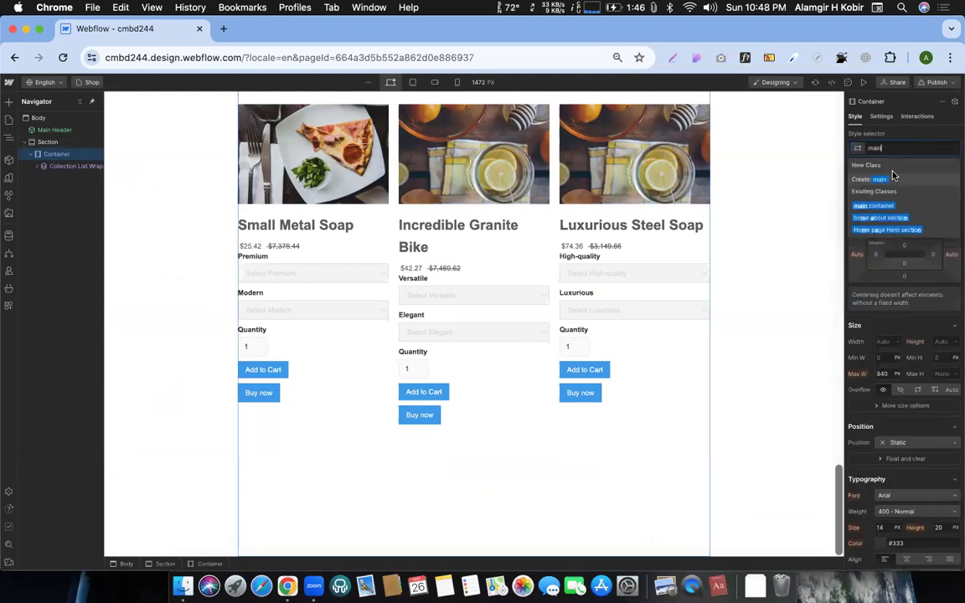
{"action": "left_click", "coordinate": [872, 205]}
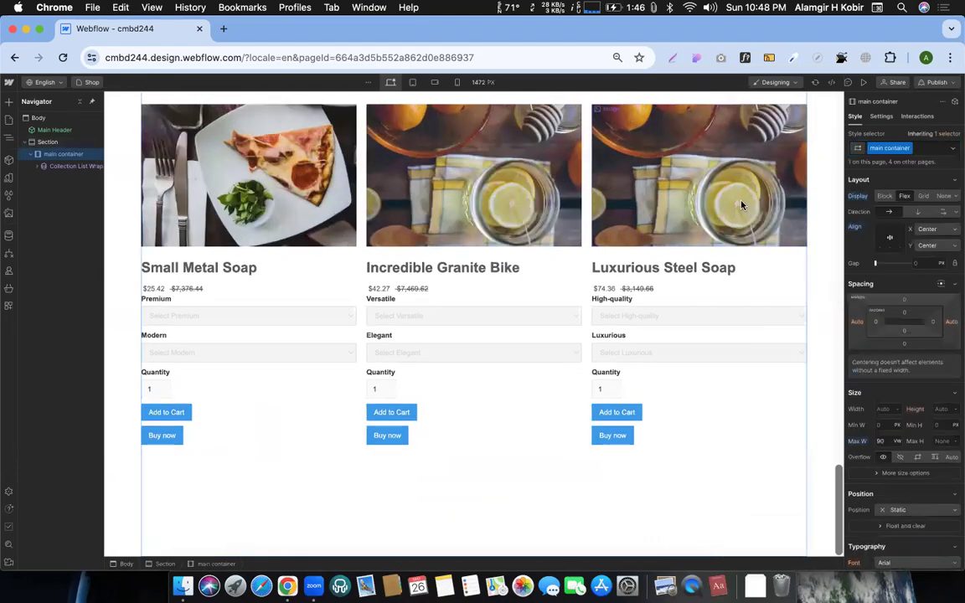
{"action": "scroll", "coordinate": [473, 291], "scroll_direction": "up", "scroll_amount": 3}
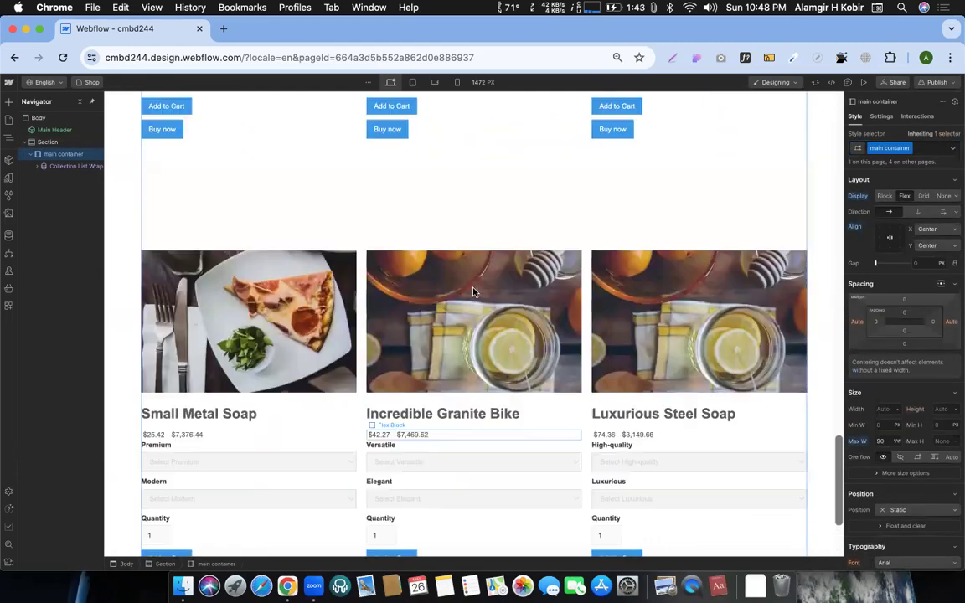
- Examine the Shop page's product grid and header alignment on the canvas and in preview mode
{"action": "scroll", "coordinate": [370, 285], "scroll_direction": "up", "scroll_amount": 15}
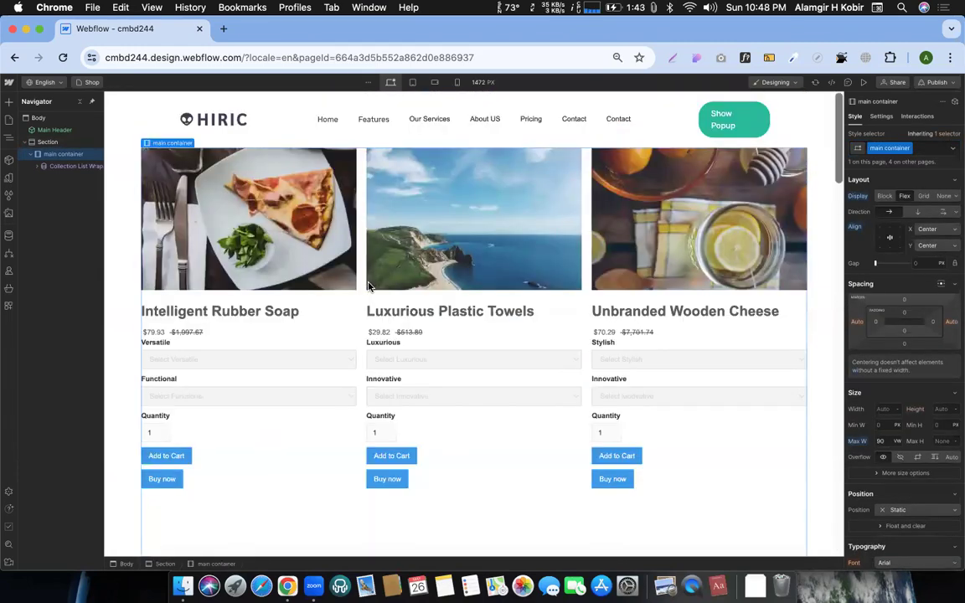
{"action": "left_click", "coordinate": [48, 141]}
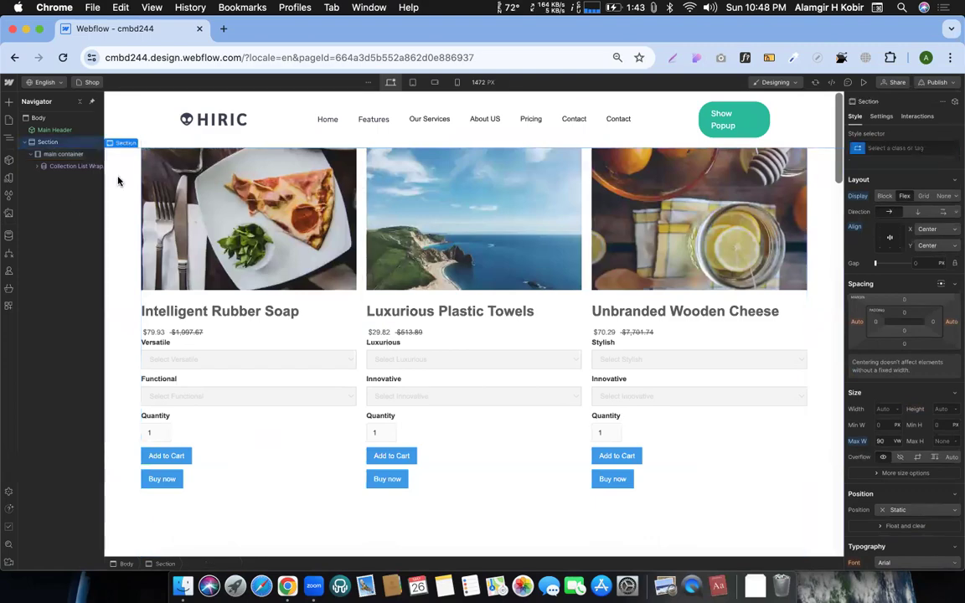
{"action": "scroll", "coordinate": [328, 335], "scroll_direction": "down", "scroll_amount": 1}
{"action": "scroll", "coordinate": [328, 335], "scroll_direction": "down", "scroll_amount": 20}
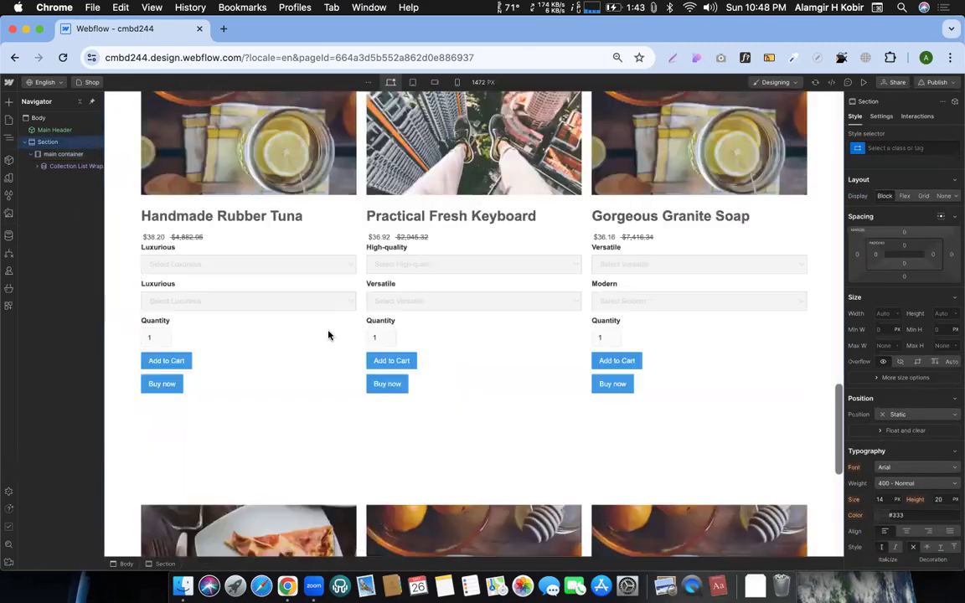
{"action": "scroll", "coordinate": [328, 335], "scroll_direction": "up", "scroll_amount": 20}
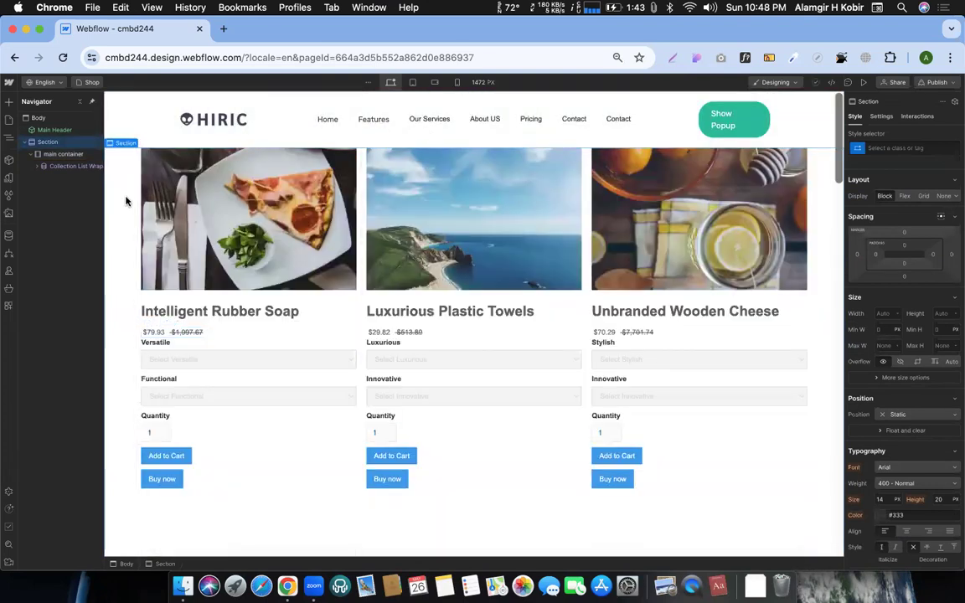
{"action": "left_click", "coordinate": [26, 146]}
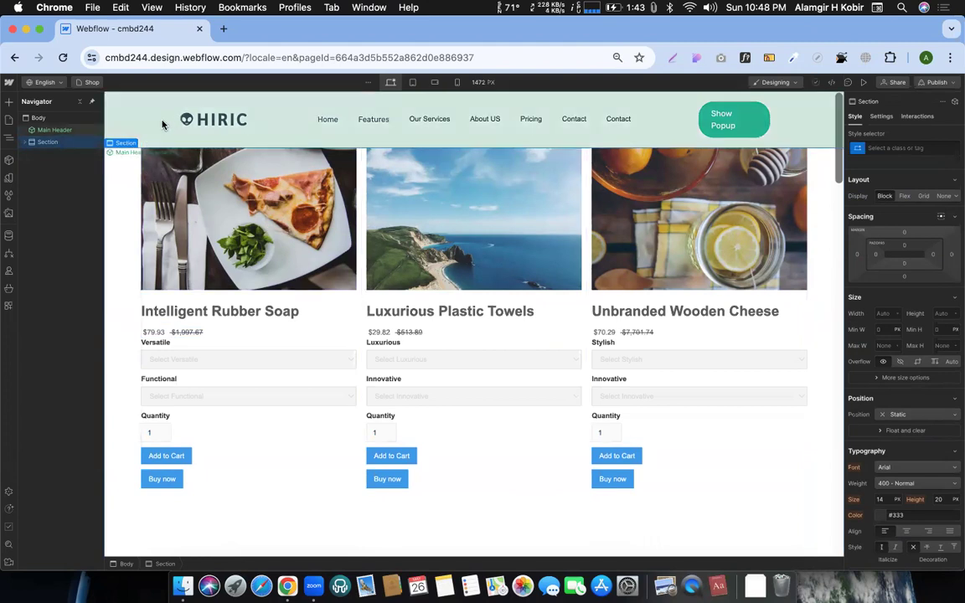
{"action": "left_click", "coordinate": [865, 82]}
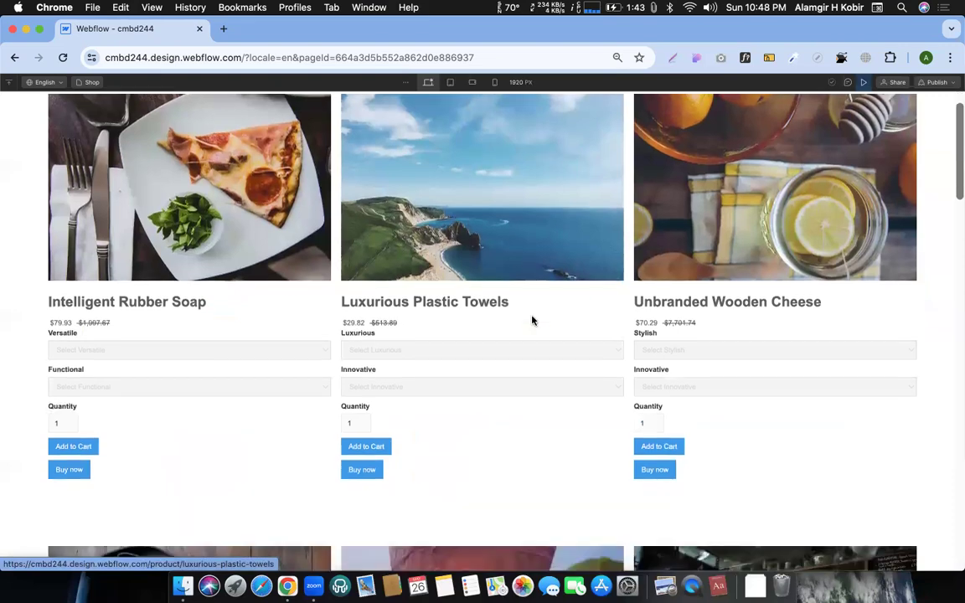
{"action": "scroll", "coordinate": [603, 258], "scroll_direction": "down", "scroll_amount": 5}
{"action": "scroll", "coordinate": [603, 258], "scroll_direction": "up", "scroll_amount": 10}
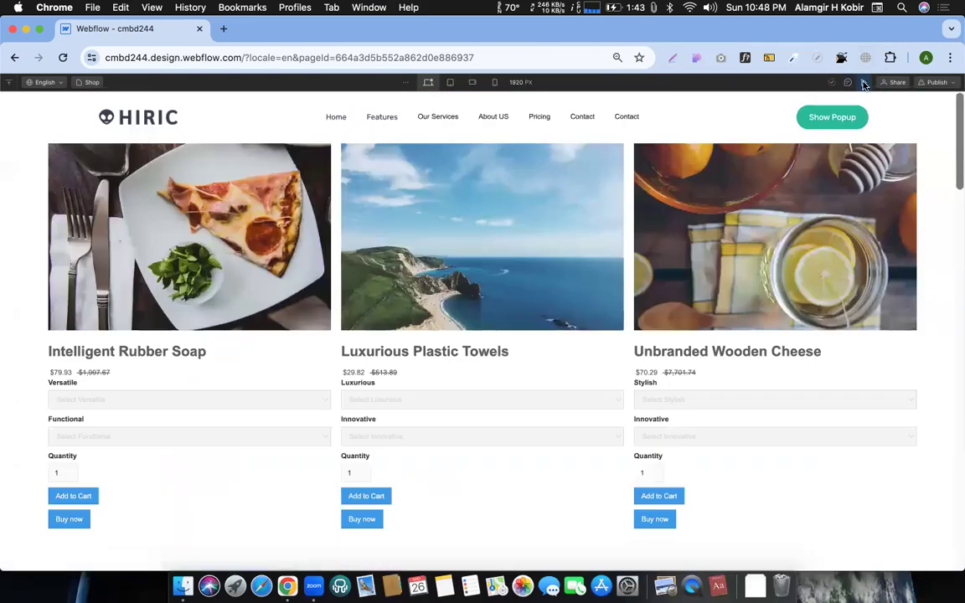
{"action": "left_click", "coordinate": [865, 82]}
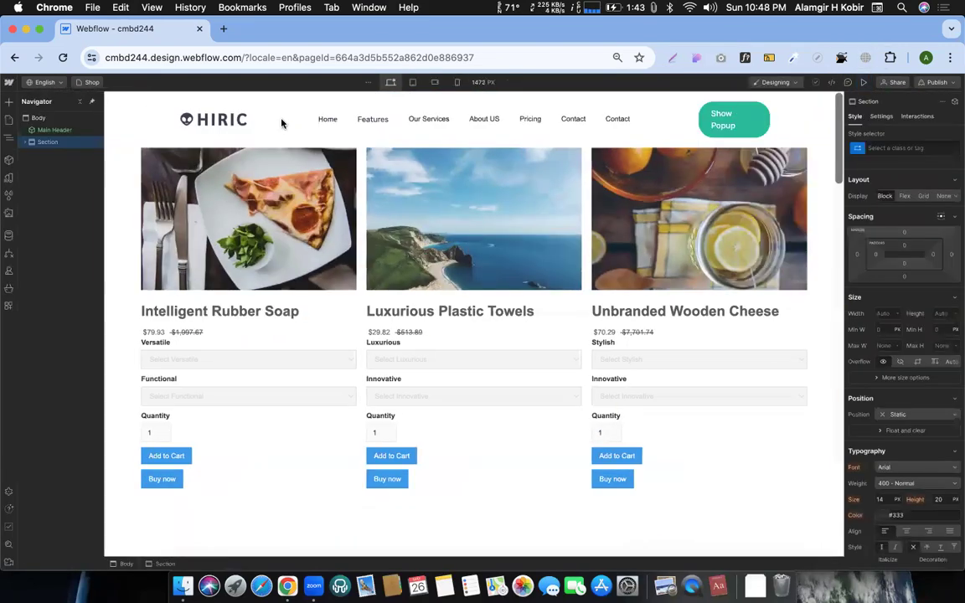
- Set the max width of the Container inside the Main Header component to 90 VW
{"action": "double_click", "coordinate": [281, 124]}
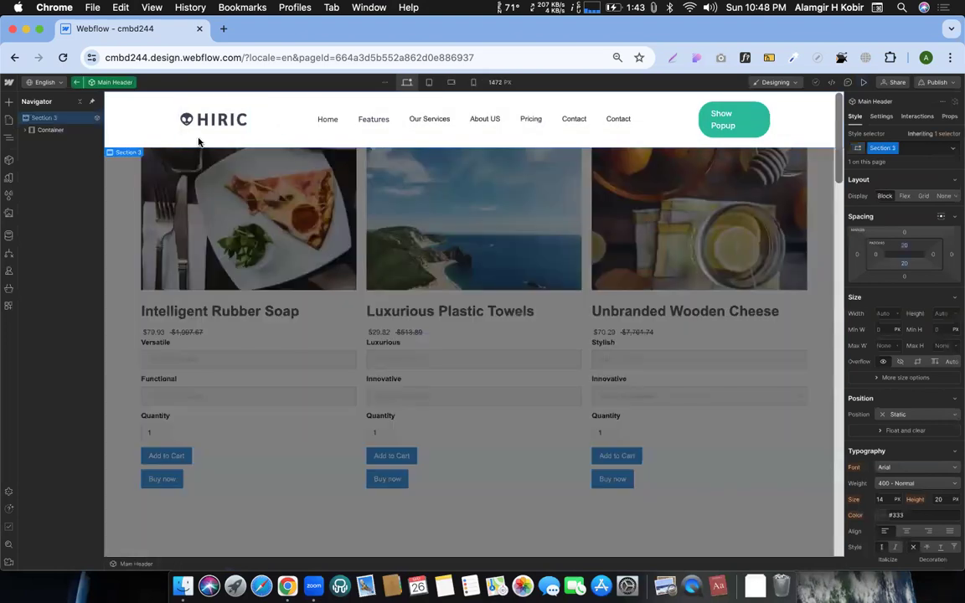
{"action": "left_click", "coordinate": [46, 129]}
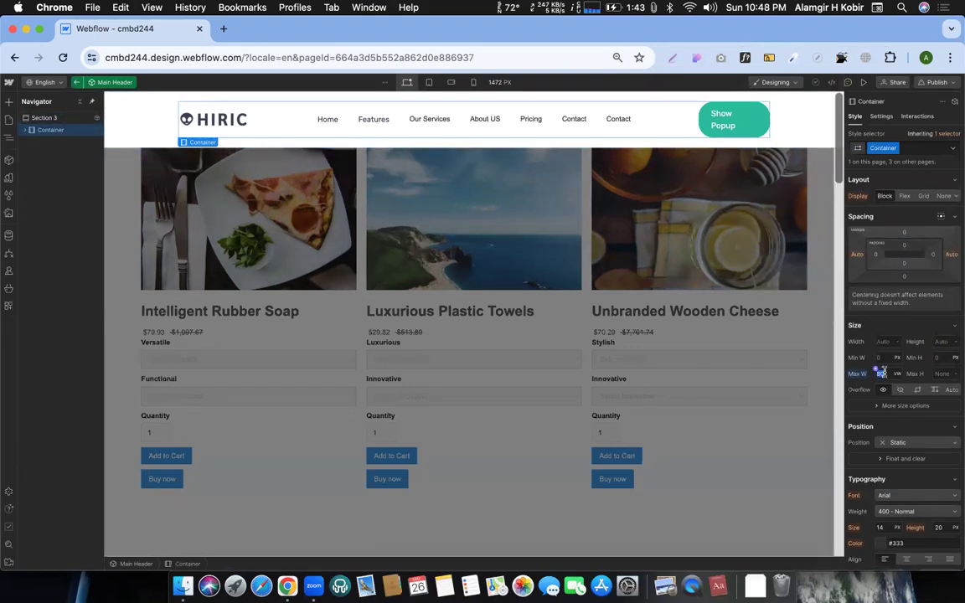
{"action": "type", "text": "90"}
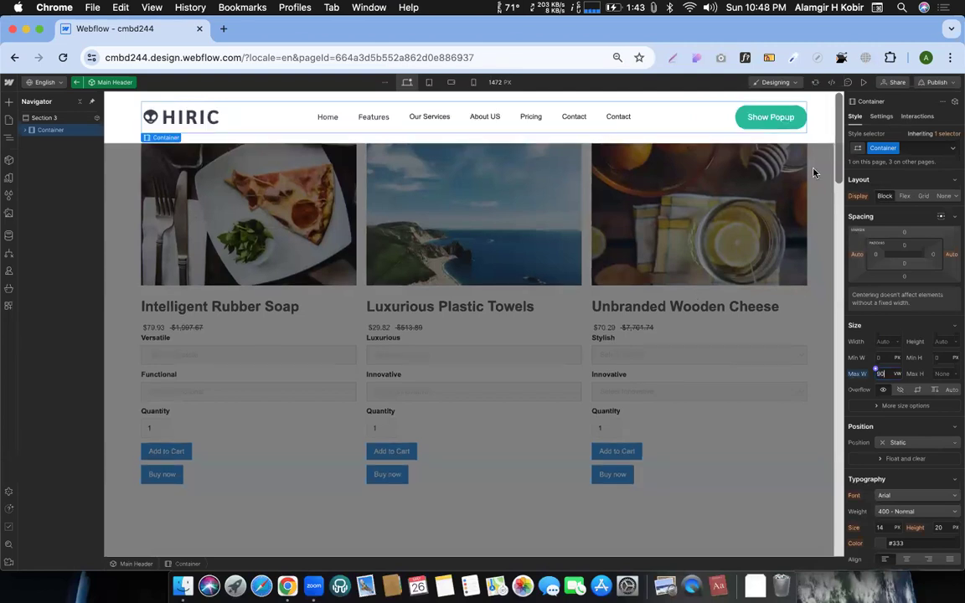
{"action": "left_click", "coordinate": [628, 208]}
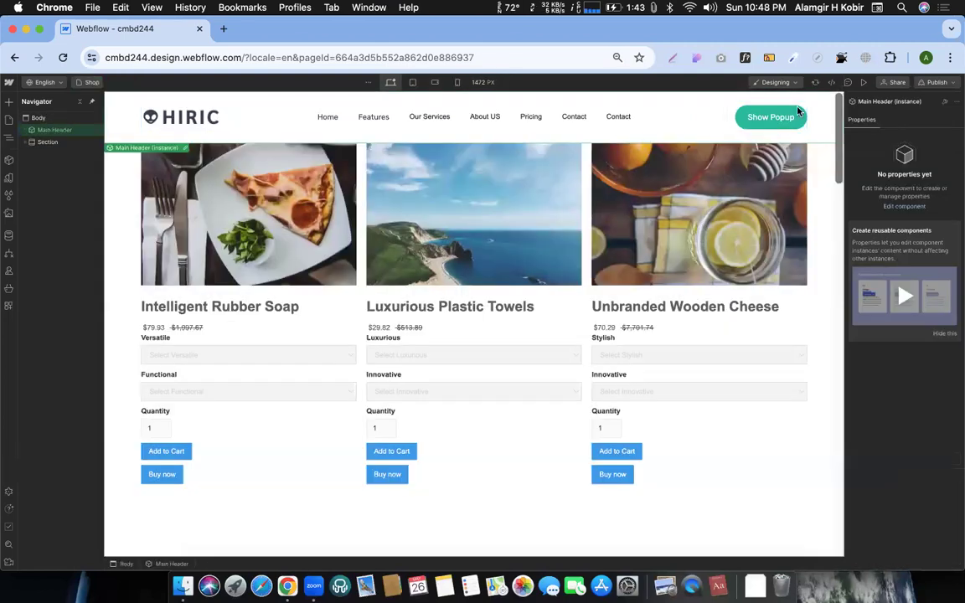
- Preview the Shop page to compare the header's width with the product grid, then return to designing
{"action": "left_click", "coordinate": [848, 82]}
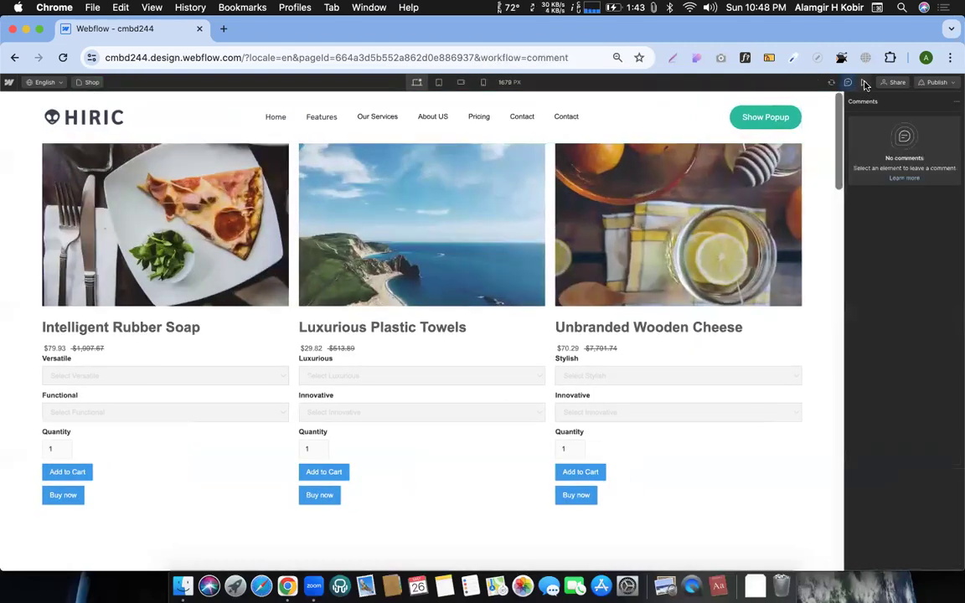
{"action": "left_click", "coordinate": [864, 82]}
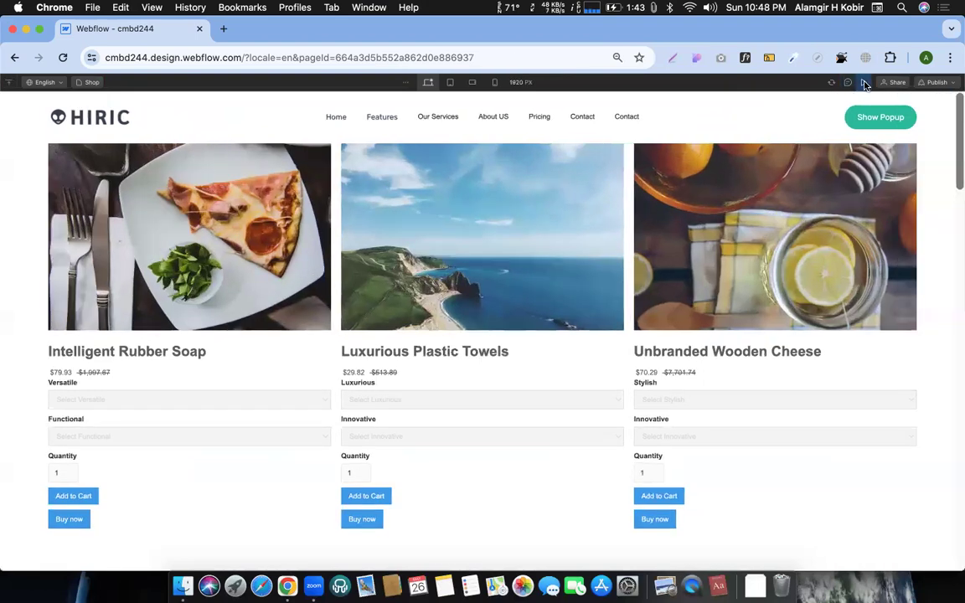
{"action": "left_click", "coordinate": [865, 83]}
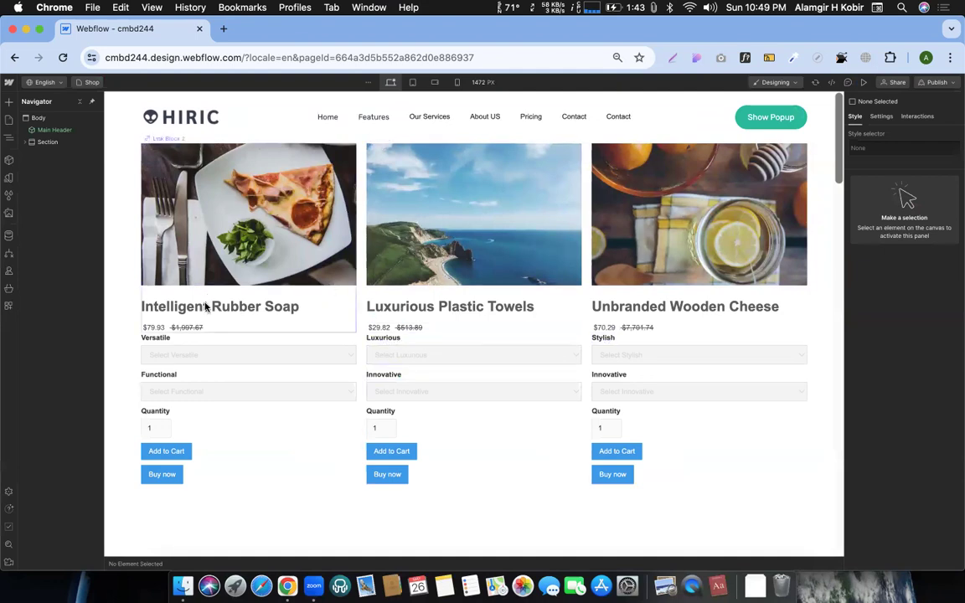
- Open the Products Template page and add the Main Header component to its Body
{"action": "left_click", "coordinate": [87, 82]}
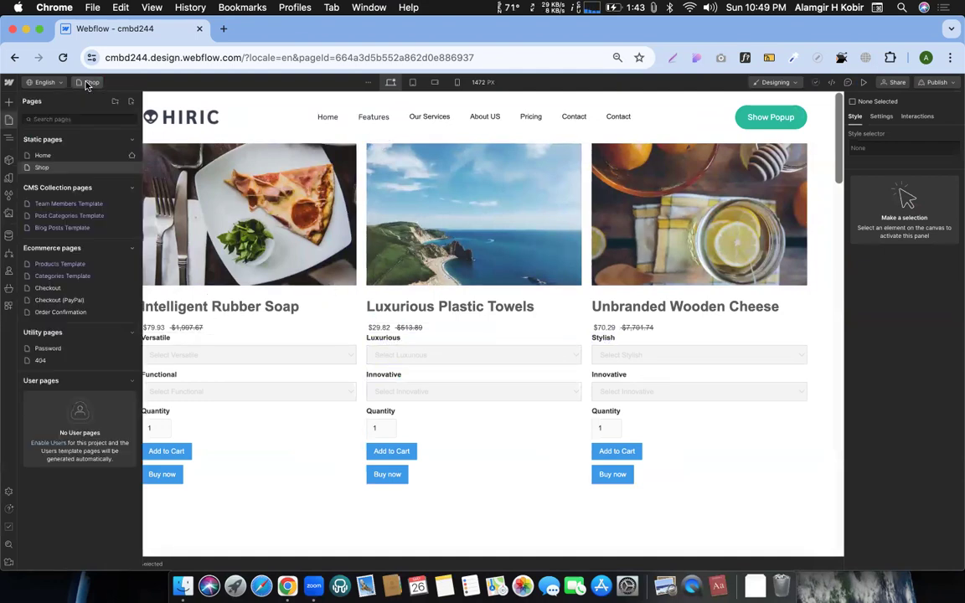
{"action": "left_click", "coordinate": [38, 265]}
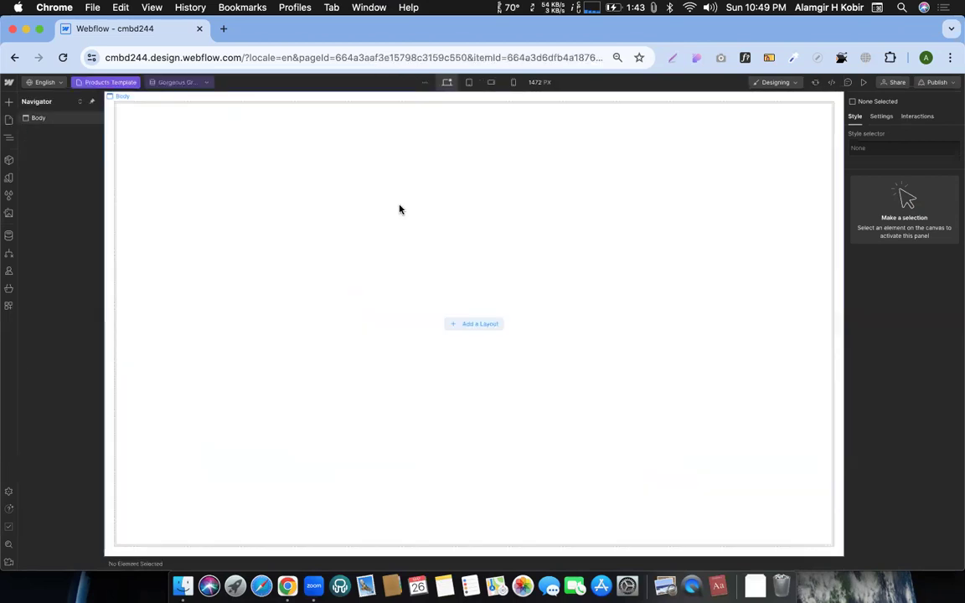
{"action": "left_click", "coordinate": [9, 161]}
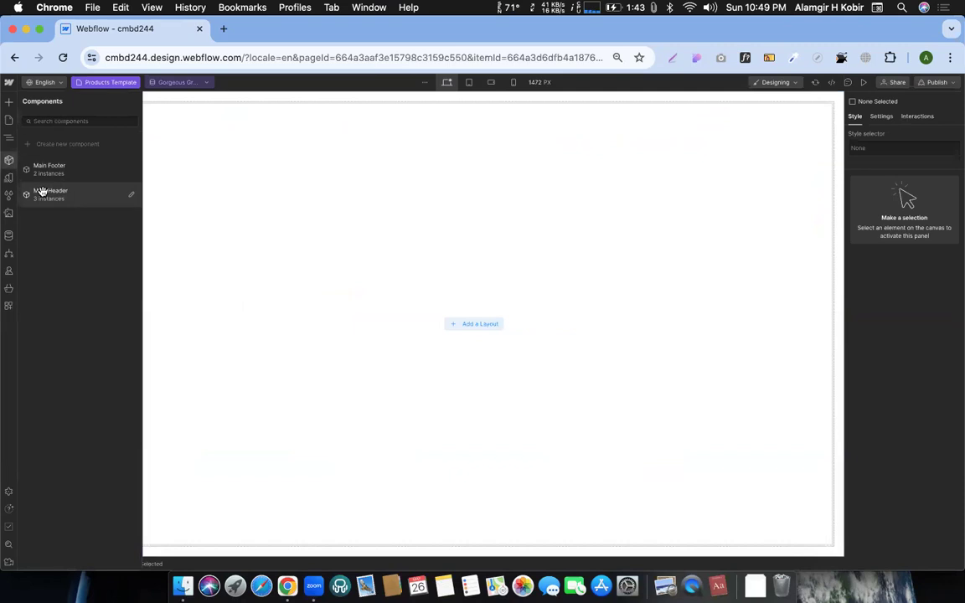
{"action": "left_click", "coordinate": [42, 192]}
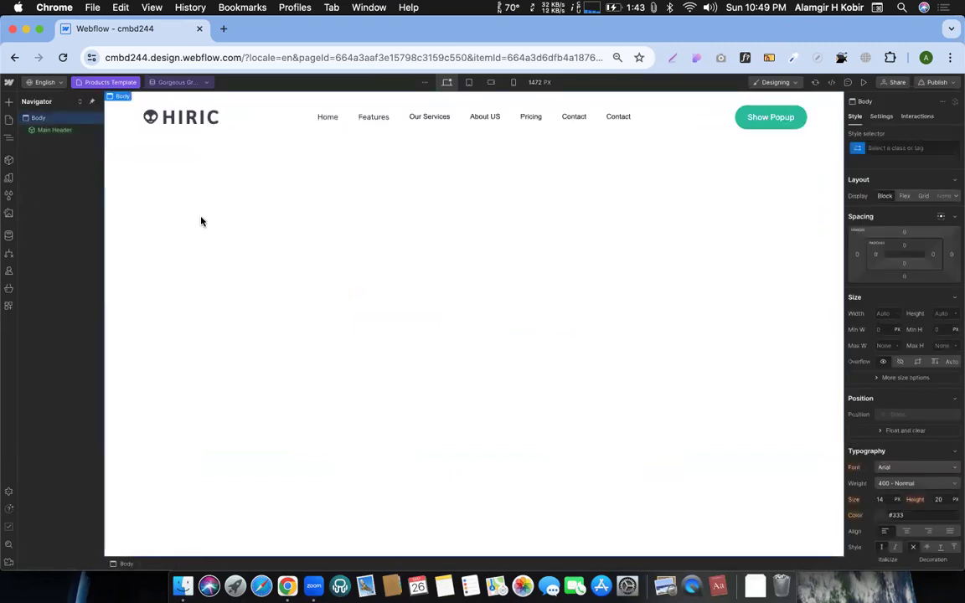
- Add a Section below Main Header on the Products Template page and insert a Container inside it
{"action": "key", "text": "super+k"}
{"action": "type", "text": "sec"}
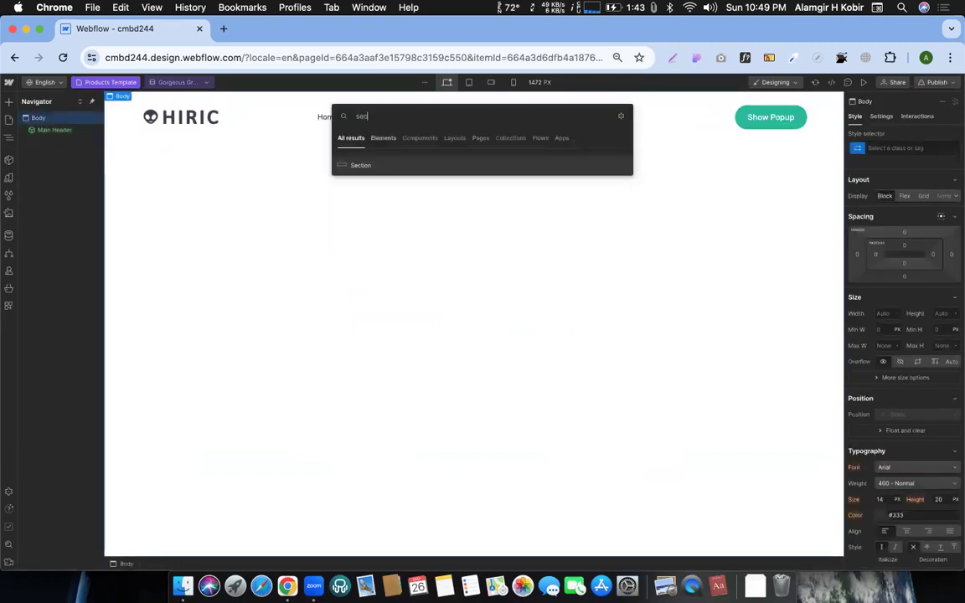
{"action": "key", "text": "Return"}
{"action": "key", "text": "super+k"}
{"action": "type", "text": "con"}
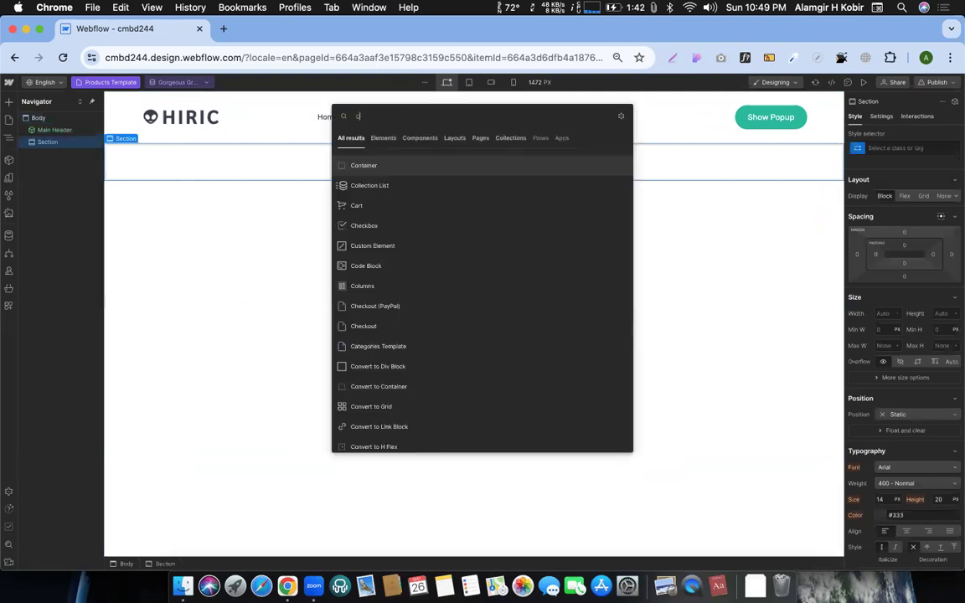
{"action": "key", "text": "Return"}
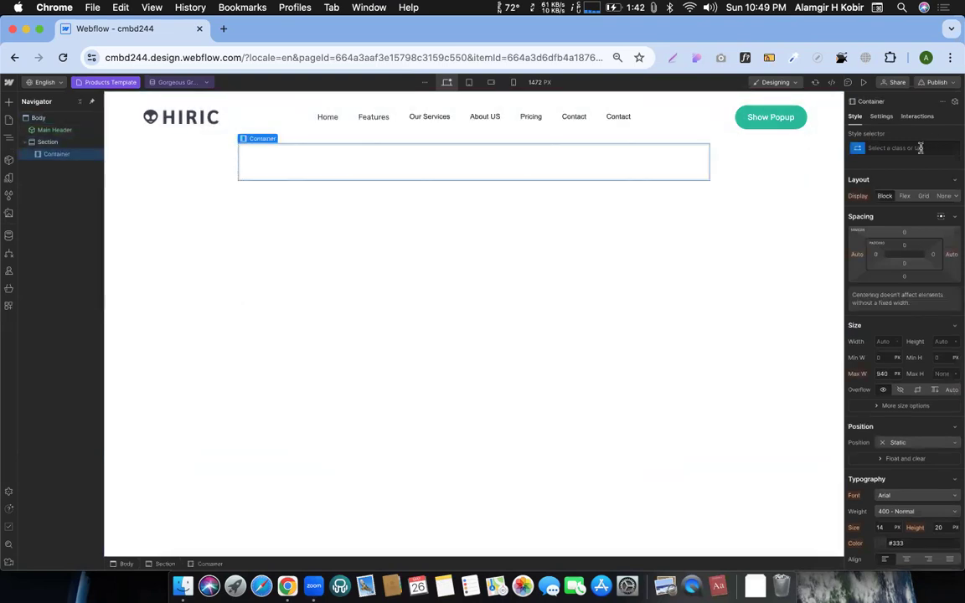
- Apply the existing "main container" class to the new Container on the Products Template page
{"action": "left_click", "coordinate": [917, 150]}
{"action": "type", "text": "con"}
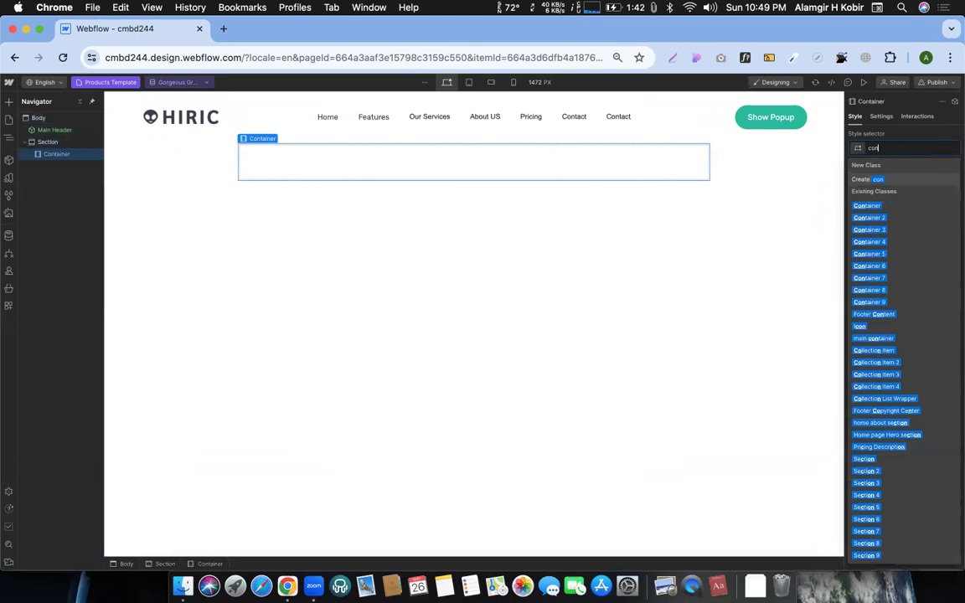
{"action": "key", "text": "super+a"}
{"action": "type", "text": "m"}
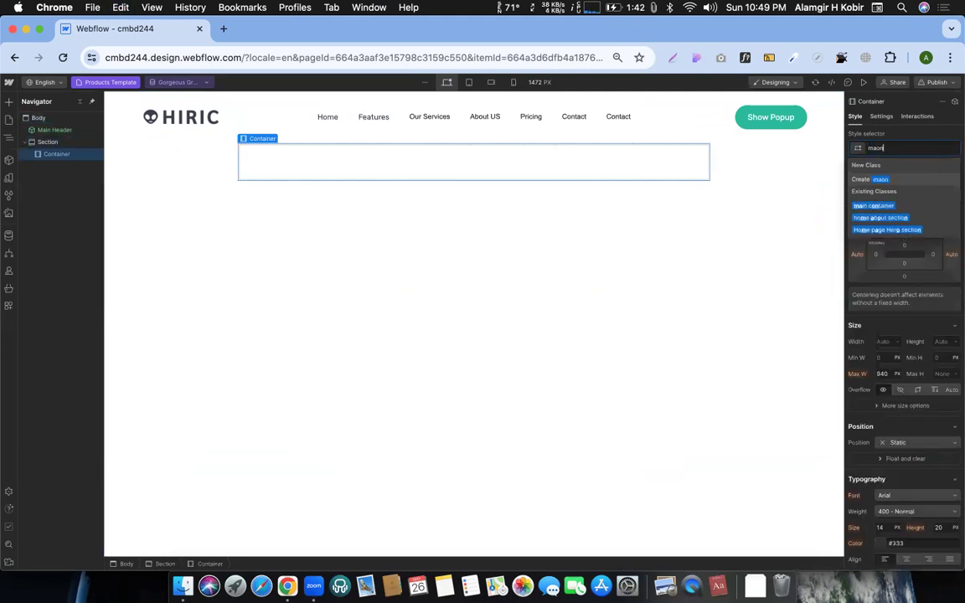
{"action": "type", "text": "ain"}
{"action": "left_click", "coordinate": [872, 205]}
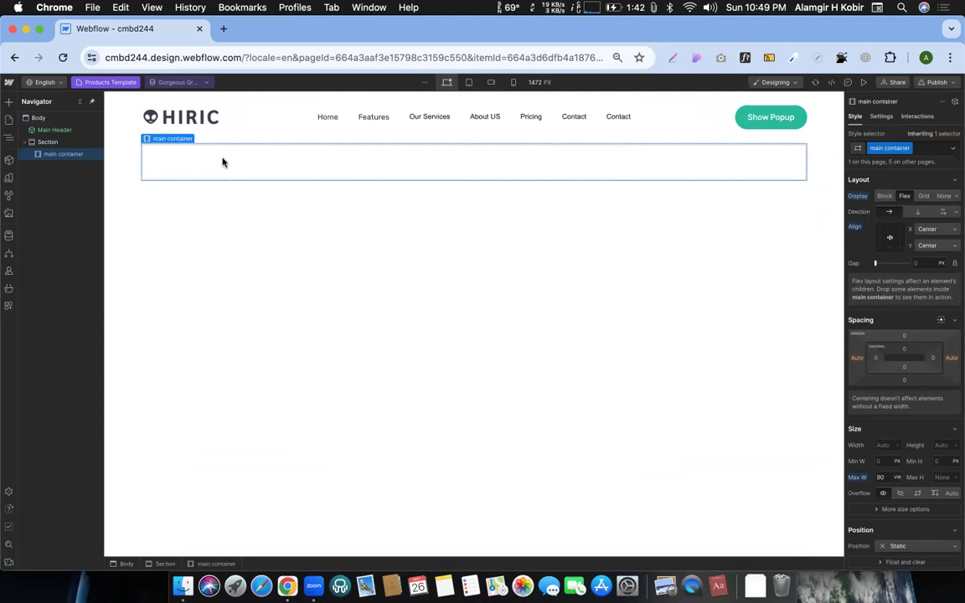
- Add a two-column Quick Stack inside the main container and insert a Div Block in its first cell
{"action": "key", "text": "super+k"}
{"action": "type", "text": "qui"}
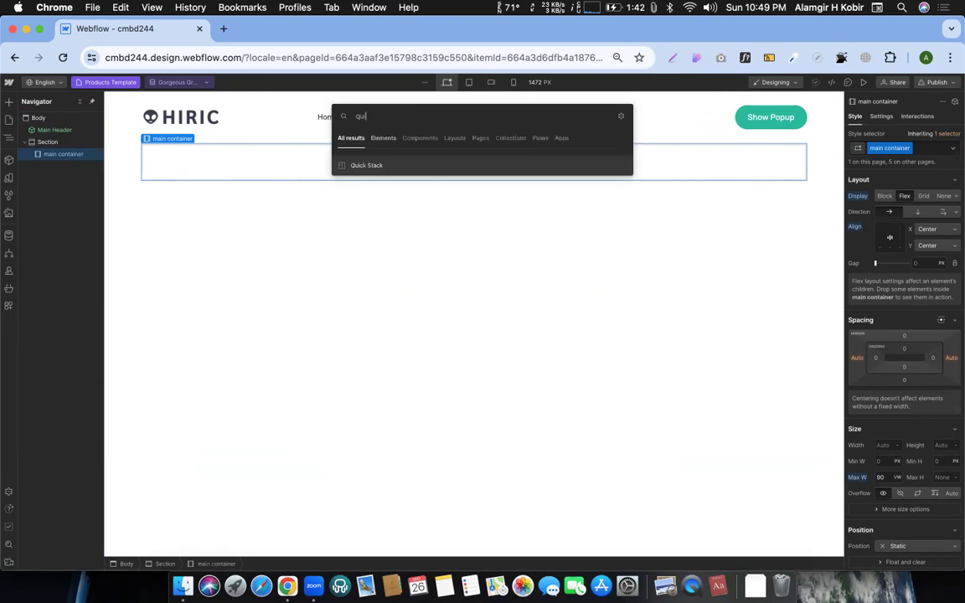
{"action": "key", "text": "Return"}
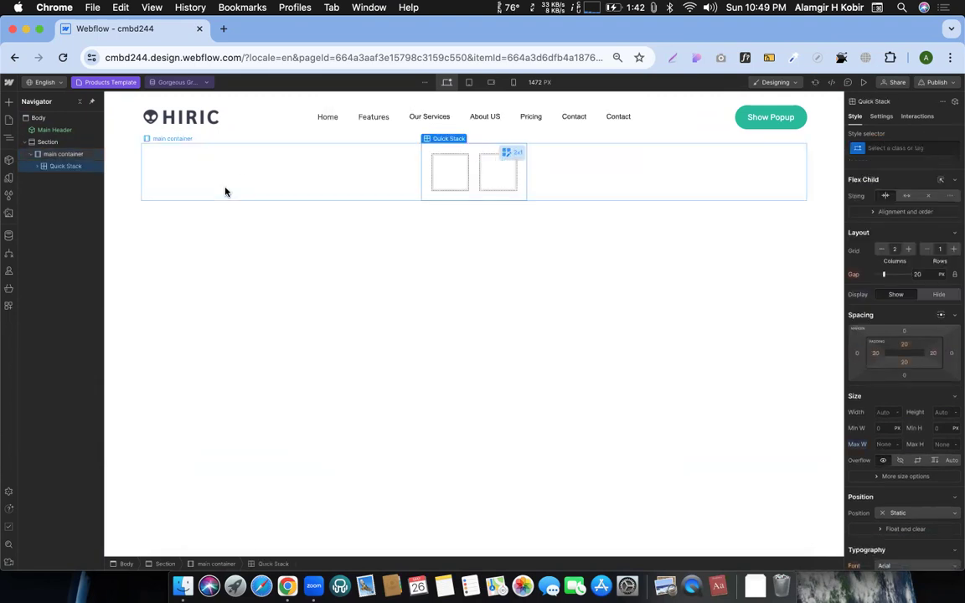
{"action": "left_click", "coordinate": [453, 175]}
{"action": "key", "text": "super+k"}
{"action": "type", "text": "div"}
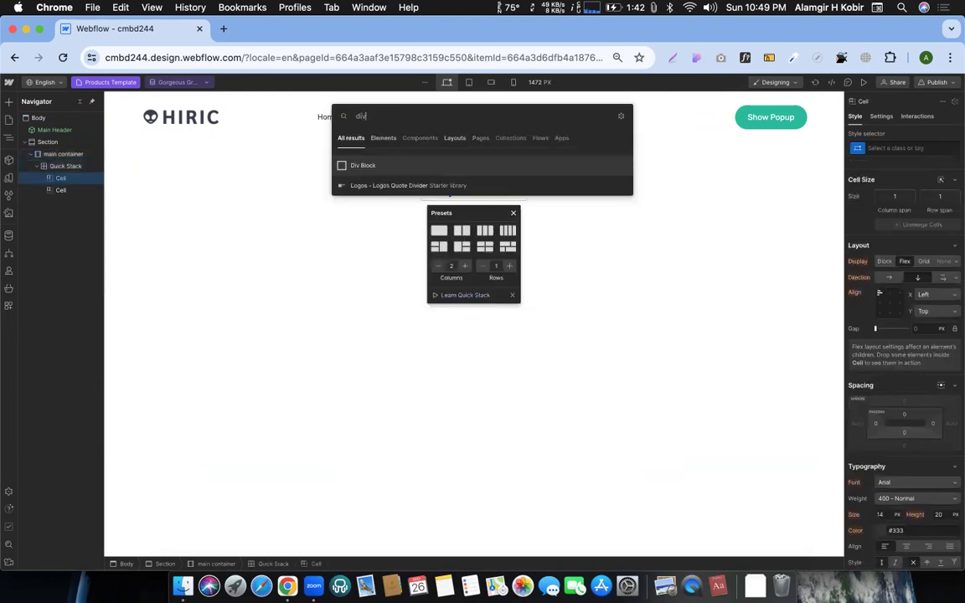
{"action": "key", "text": "Return"}
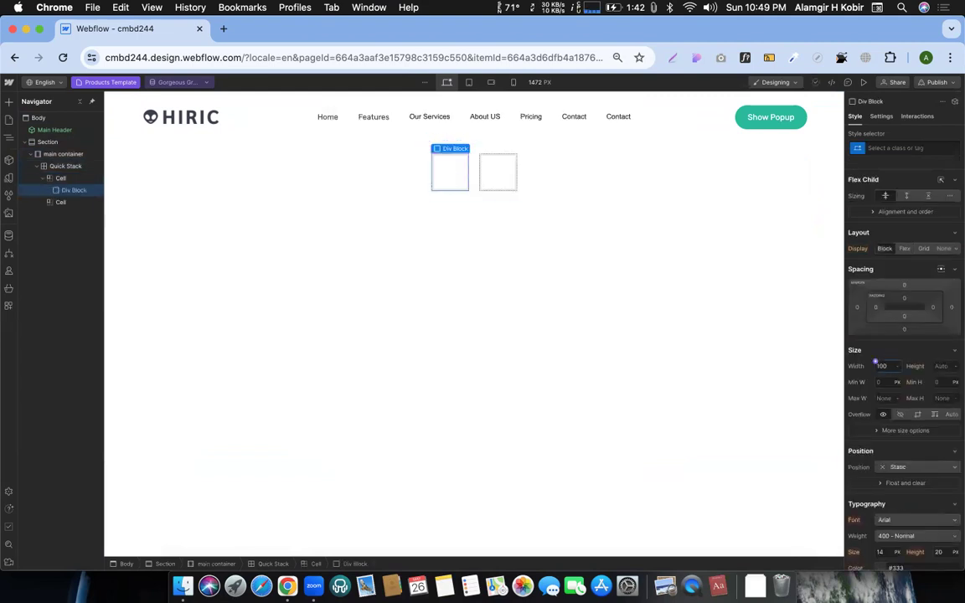
- Set the Div Block's width to 100% and its height to 450 px
{"action": "key", "text": "Return"}
{"action": "left_click", "coordinate": [941, 369]}
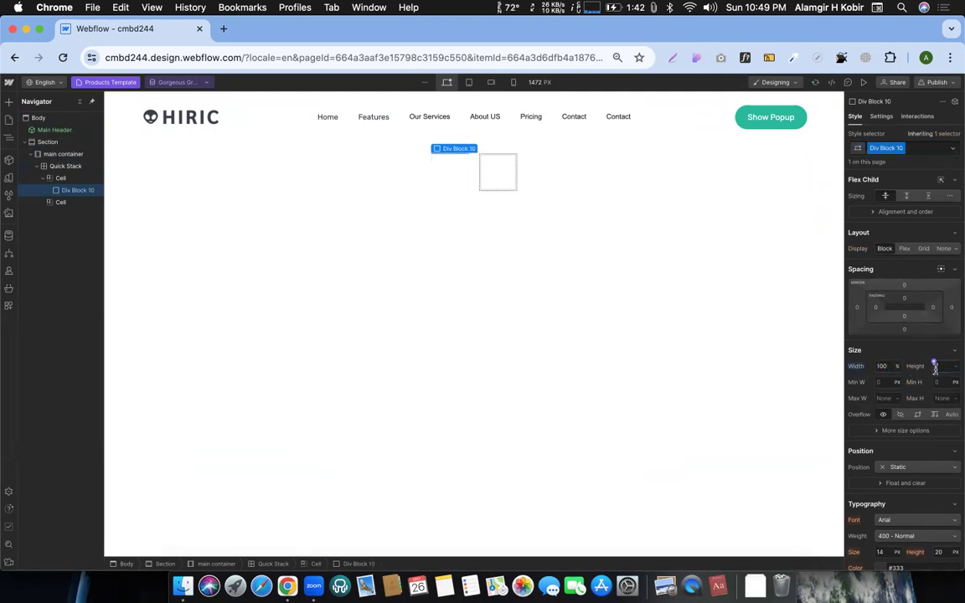
{"action": "type", "text": "450"}
{"action": "key", "text": "Return"}
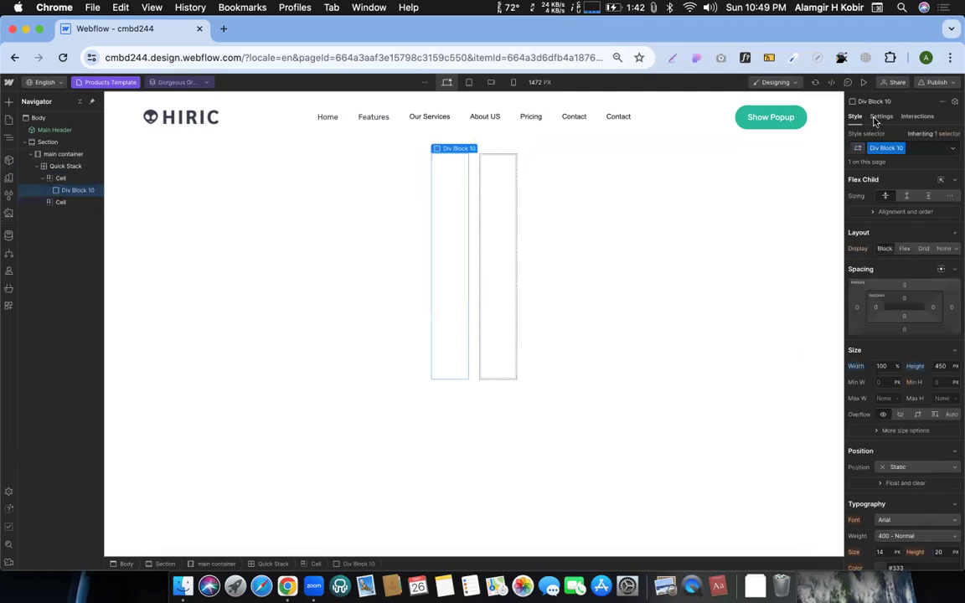
- Bind the Div Block's background image to the Main Image field of Products and return to its style settings
{"action": "left_click", "coordinate": [880, 118]}
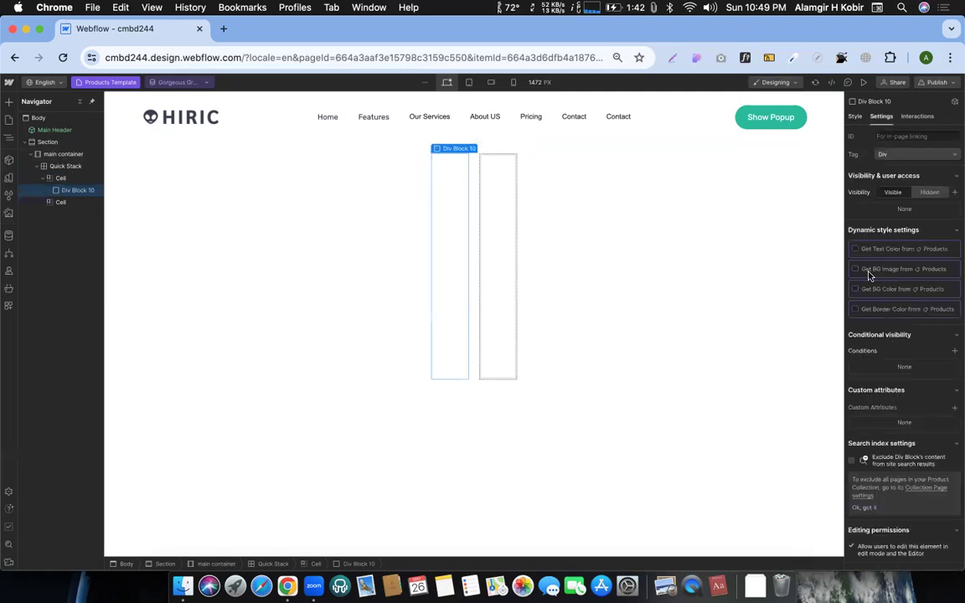
{"action": "left_click", "coordinate": [855, 269]}
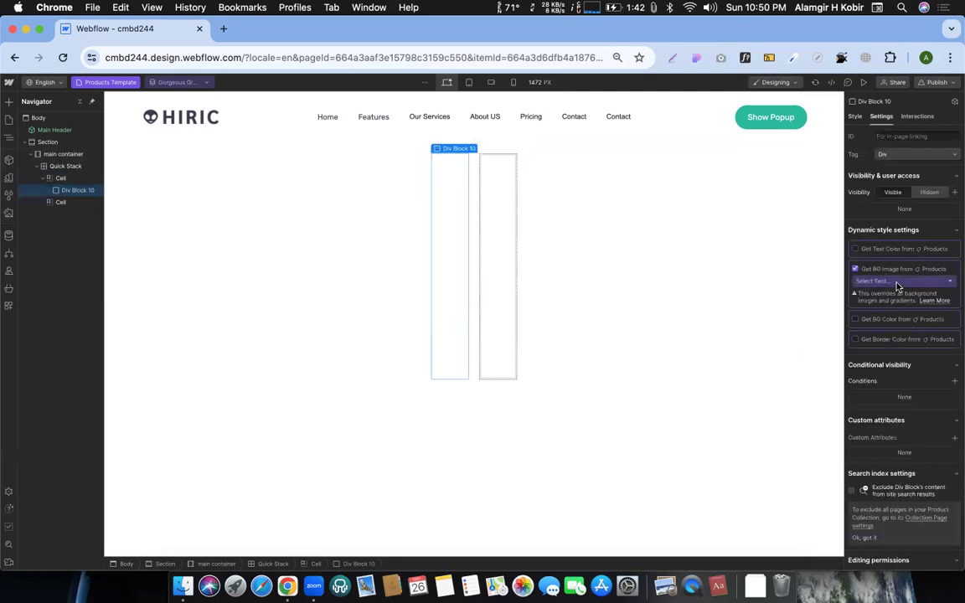
{"action": "left_click", "coordinate": [896, 282]}
{"action": "left_click", "coordinate": [874, 324]}
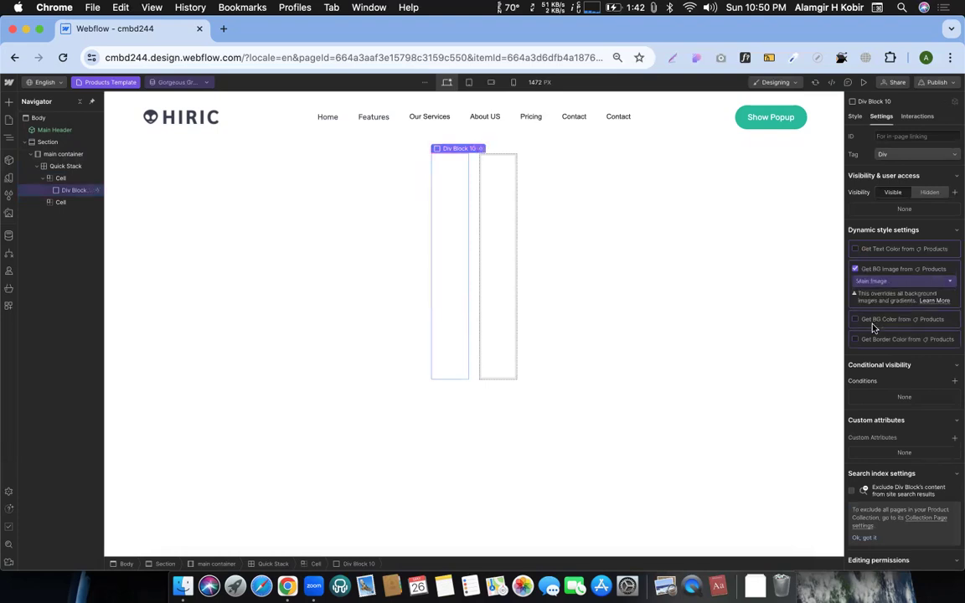
{"action": "left_click", "coordinate": [871, 229]}
{"action": "left_click", "coordinate": [854, 115]}
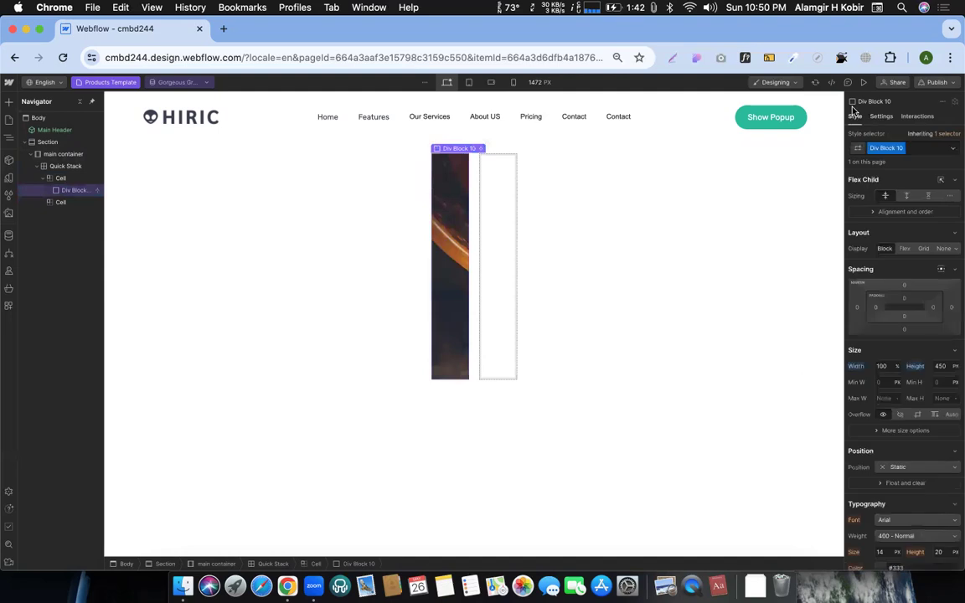
- Add a background image layer to the Div Block and set its size to Cover
{"action": "scroll", "coordinate": [909, 377], "scroll_direction": "down", "scroll_amount": 3}
{"action": "scroll", "coordinate": [916, 404], "scroll_direction": "down", "scroll_amount": 5}
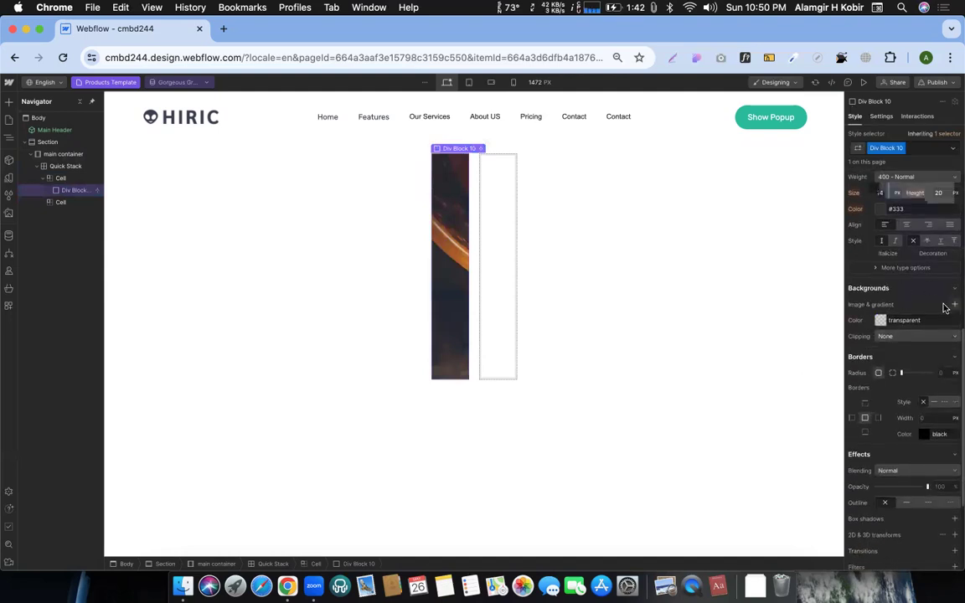
{"action": "left_click", "coordinate": [953, 304]}
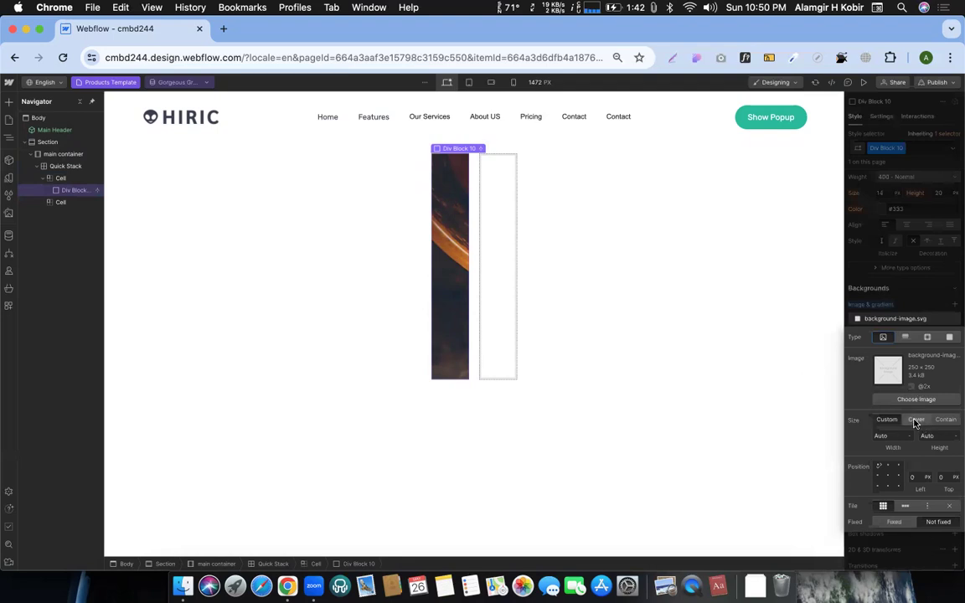
{"action": "left_click", "coordinate": [894, 304]}
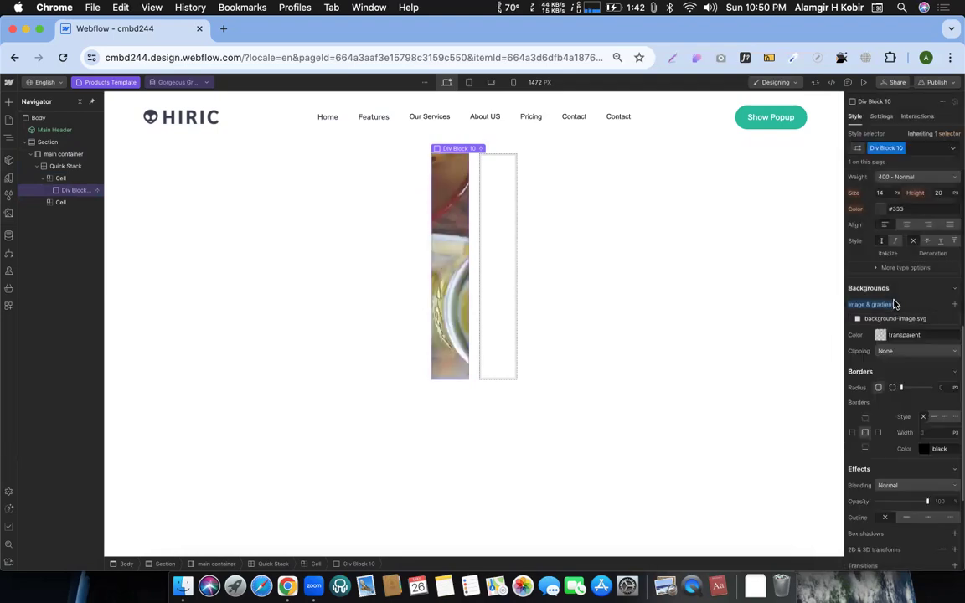
- Set the Quick Stack's width to 100%
{"action": "left_click", "coordinate": [494, 184]}
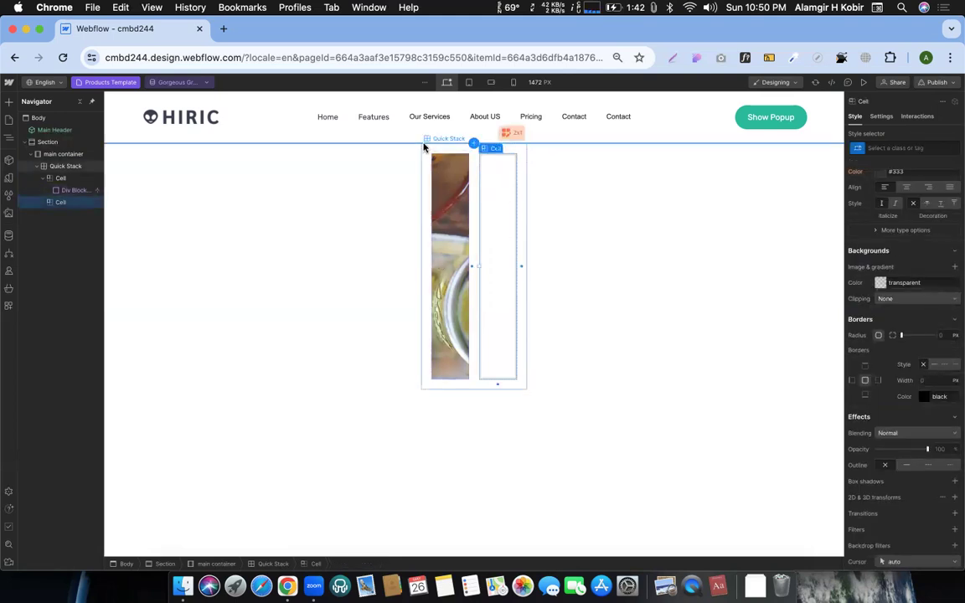
{"action": "left_click", "coordinate": [424, 147]}
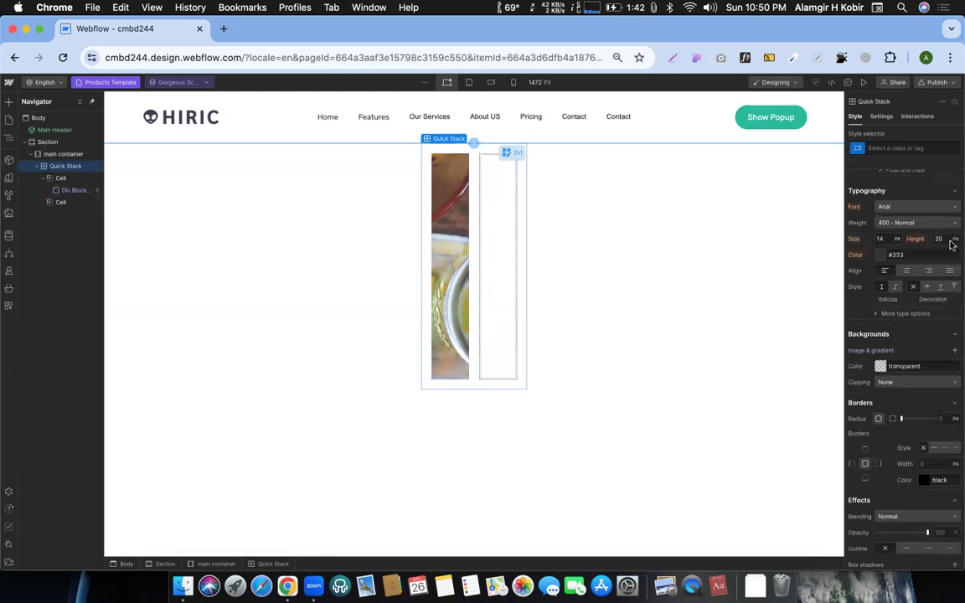
{"action": "scroll", "coordinate": [895, 310], "scroll_direction": "up", "scroll_amount": 5}
{"action": "left_click", "coordinate": [884, 312]}
{"action": "type", "text": "100"}
{"action": "key", "text": "Return"}
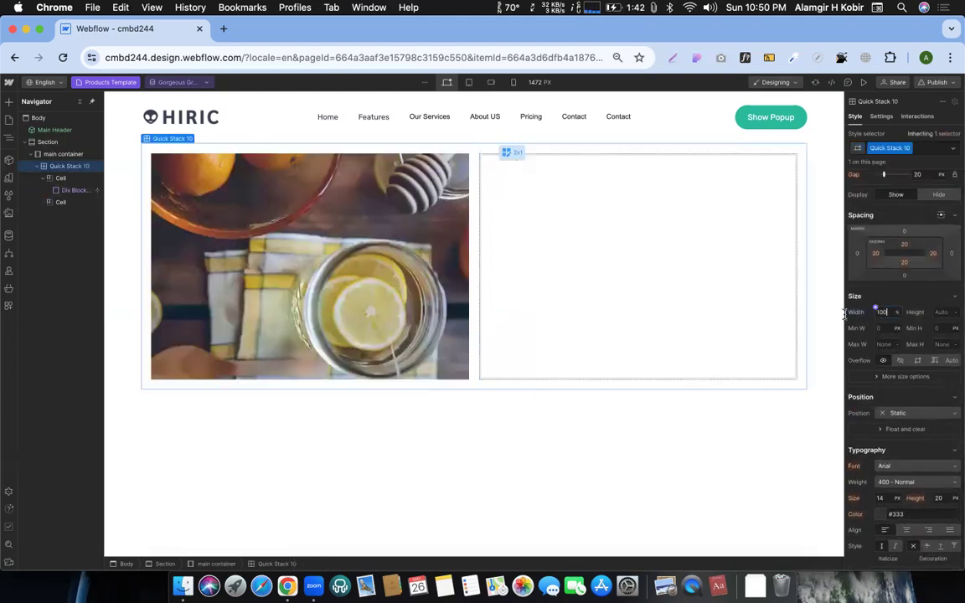
- Add an H1 heading to the second cell and get its text from the Name field of Products
{"action": "left_click", "coordinate": [568, 223]}
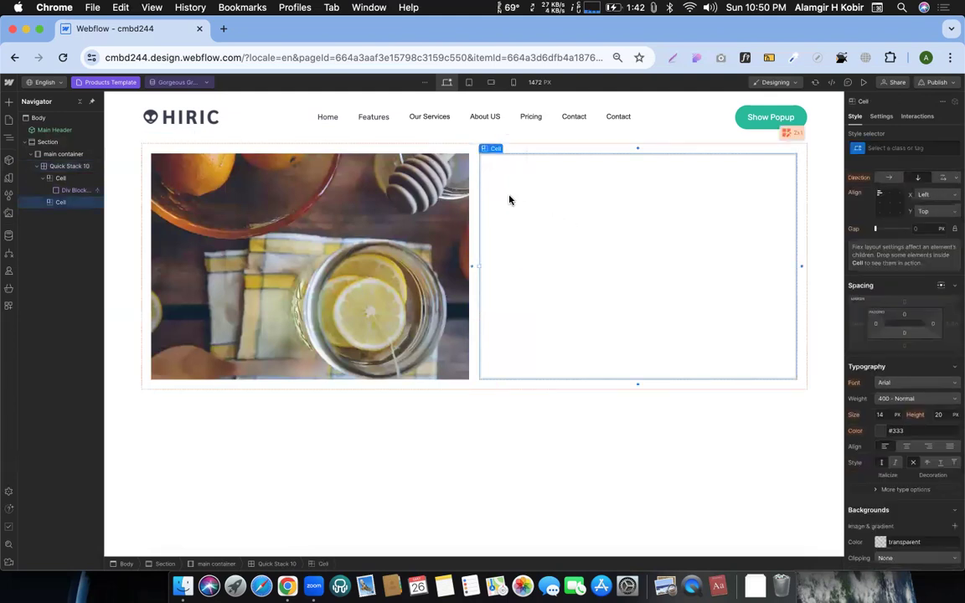
{"action": "key", "text": "super+k"}
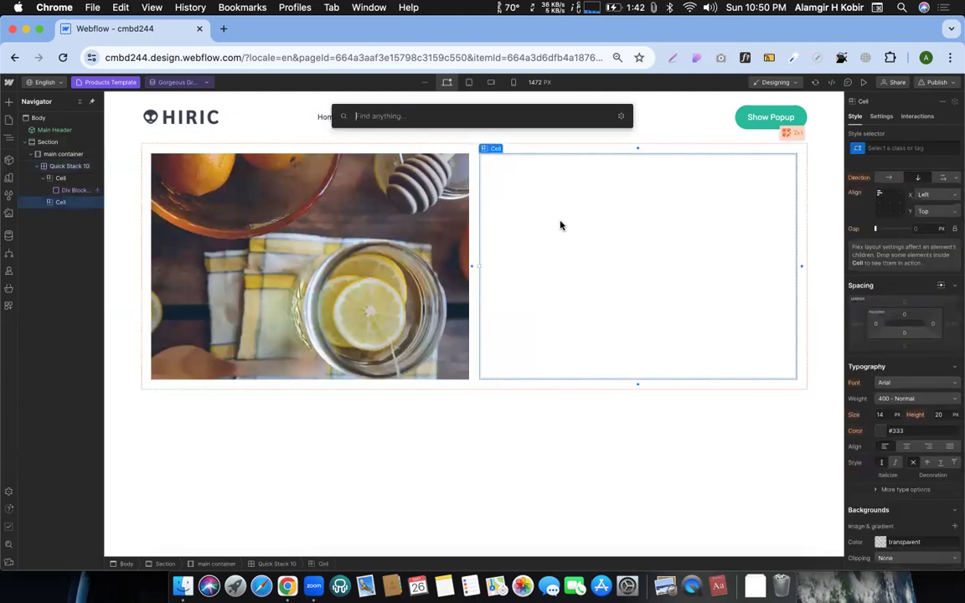
{"action": "type", "text": "h"}
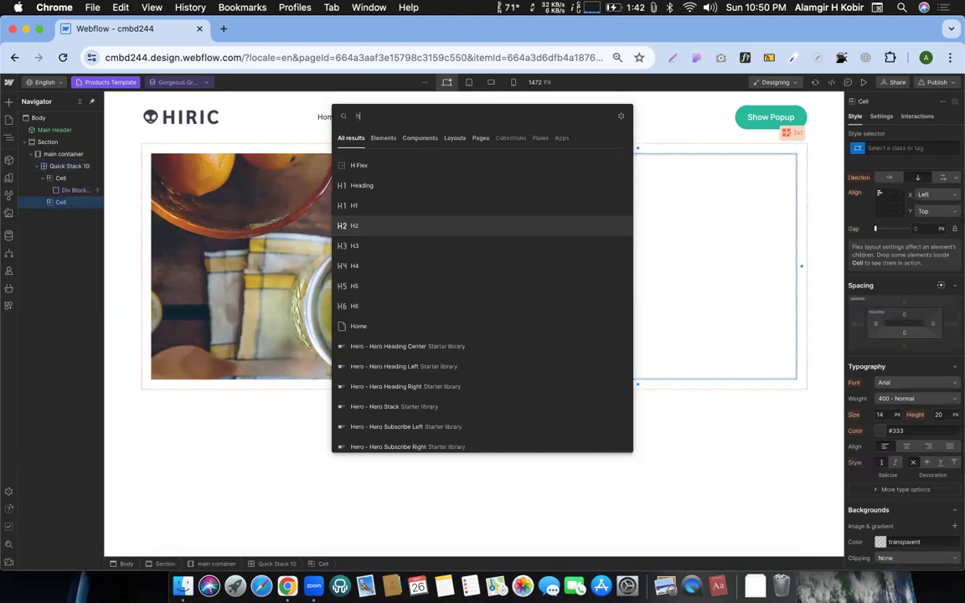
{"action": "key", "text": "Return"}
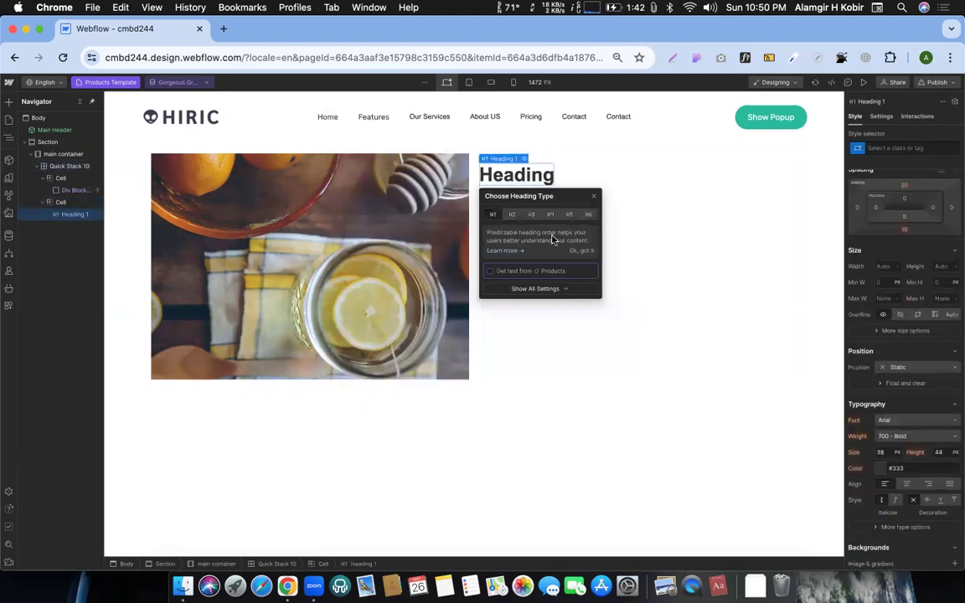
{"action": "left_click", "coordinate": [491, 272]}
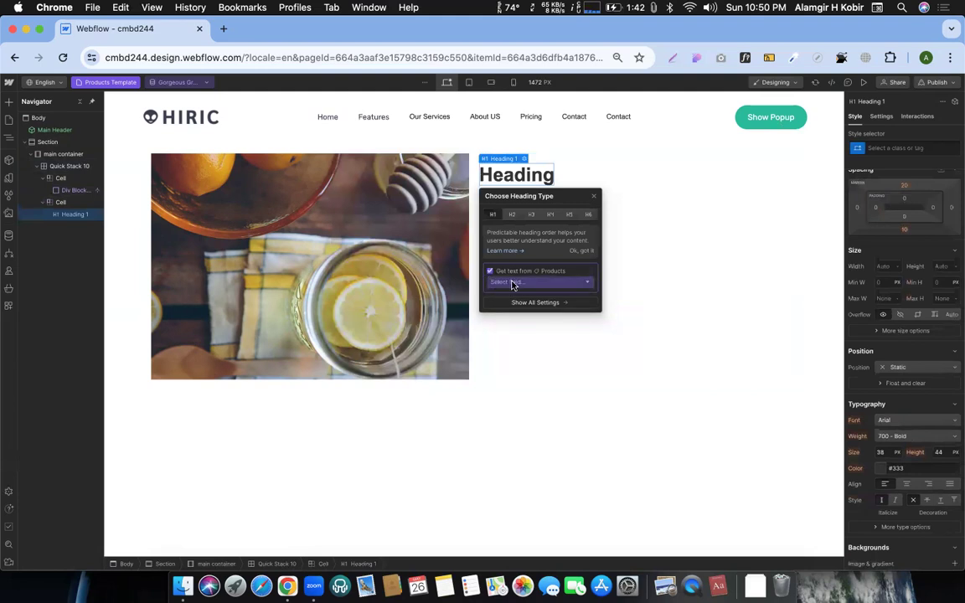
{"action": "left_click", "coordinate": [513, 282]}
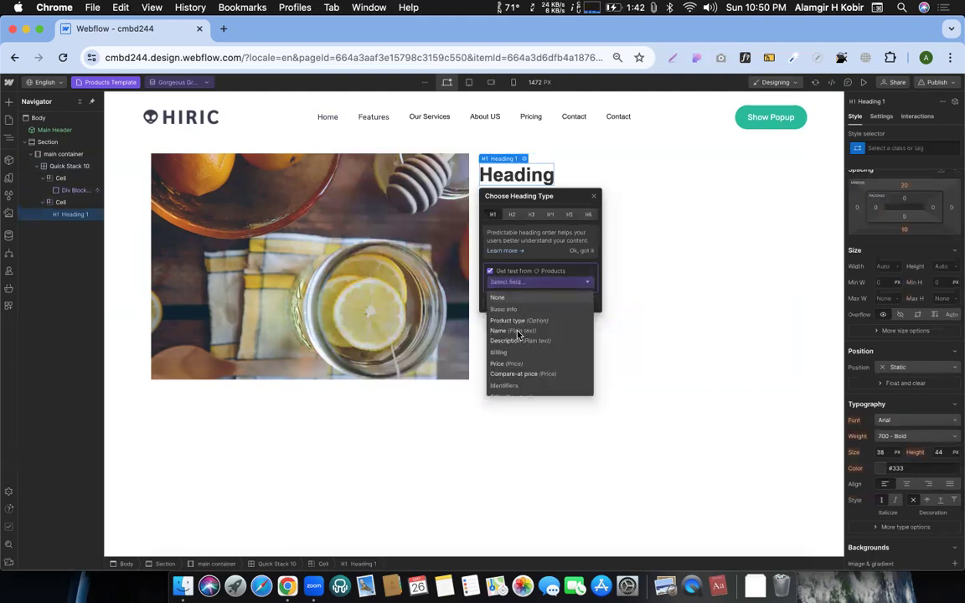
{"action": "left_click", "coordinate": [518, 333]}
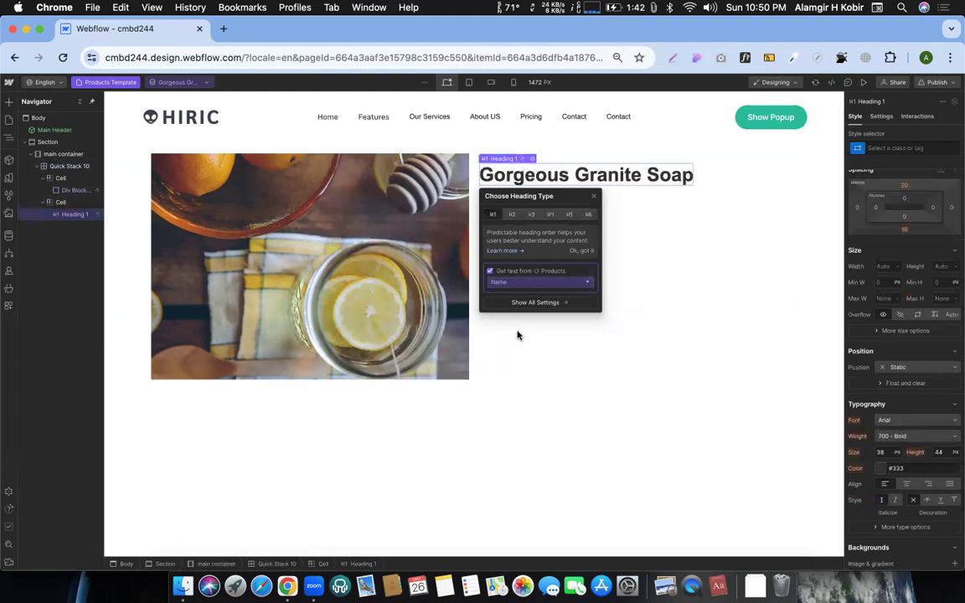
{"action": "left_click", "coordinate": [630, 193]}
- Add a Text Block below the heading and get its text from the Description field of Products
{"action": "left_click", "coordinate": [630, 193]}
{"action": "key", "text": "super+k"}
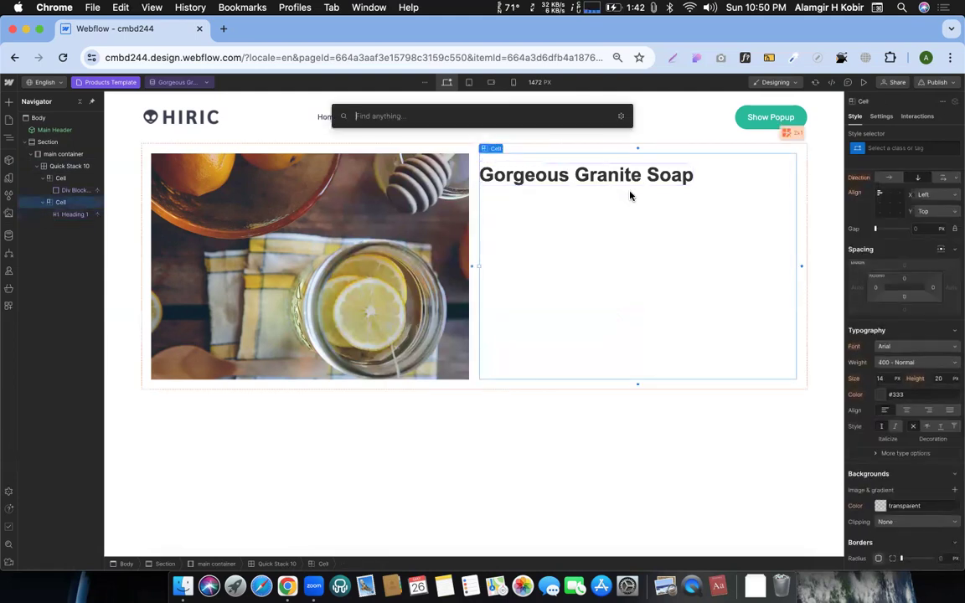
{"action": "type", "text": "te"}
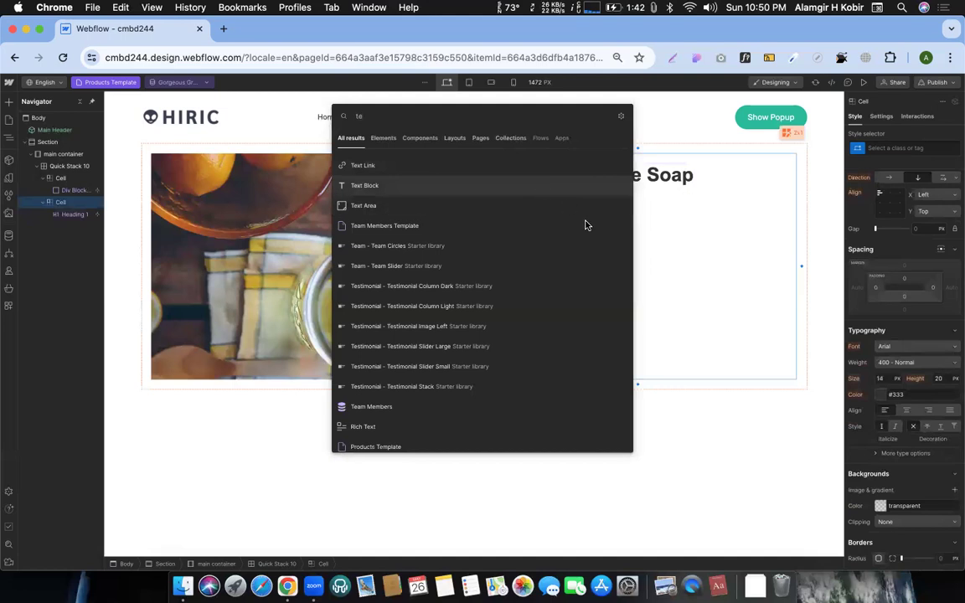
{"action": "left_click", "coordinate": [542, 190]}
{"action": "left_click", "coordinate": [499, 231]}
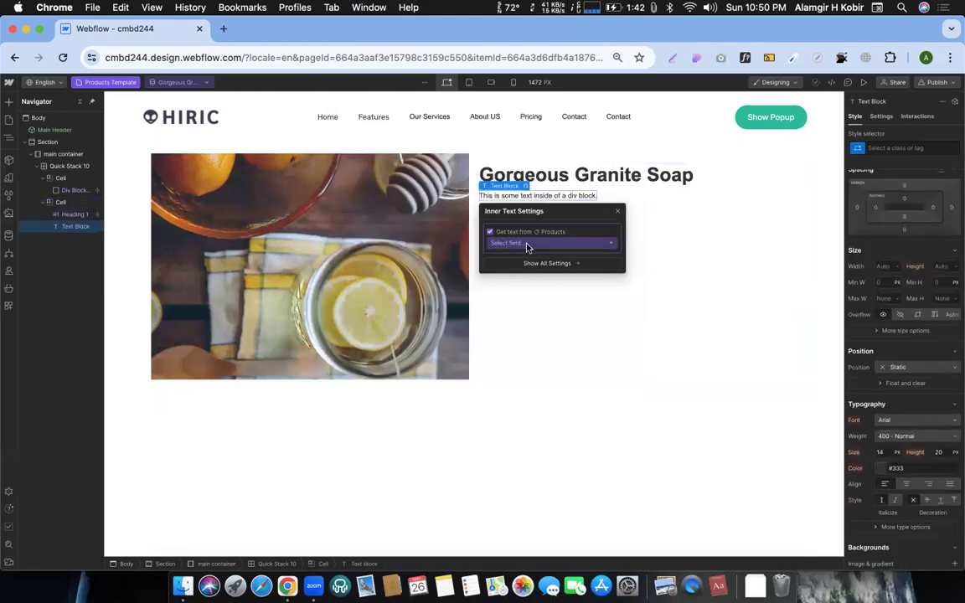
{"action": "left_click", "coordinate": [530, 243]}
{"action": "left_click", "coordinate": [510, 302]}
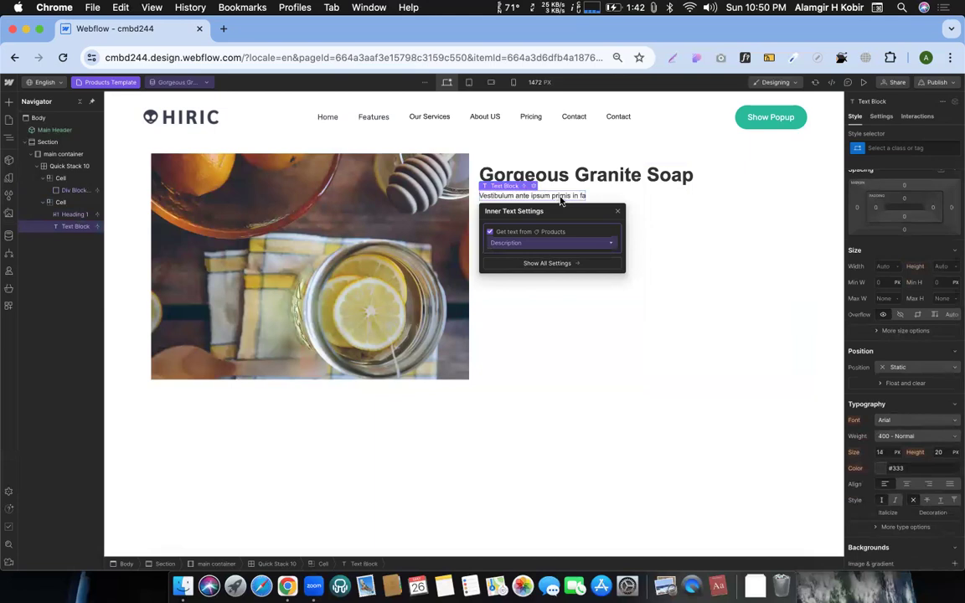
{"action": "left_click", "coordinate": [617, 210]}
- Add another Text Block below the description and get its text from the Price field of Products
{"action": "left_click", "coordinate": [594, 216]}
{"action": "key", "text": "super+k"}
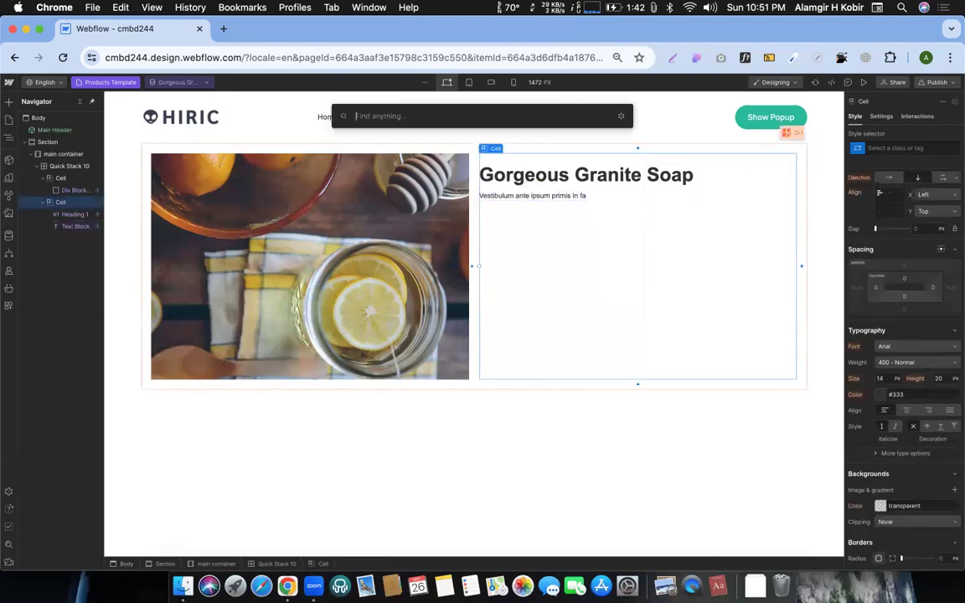
{"action": "type", "text": "te"}
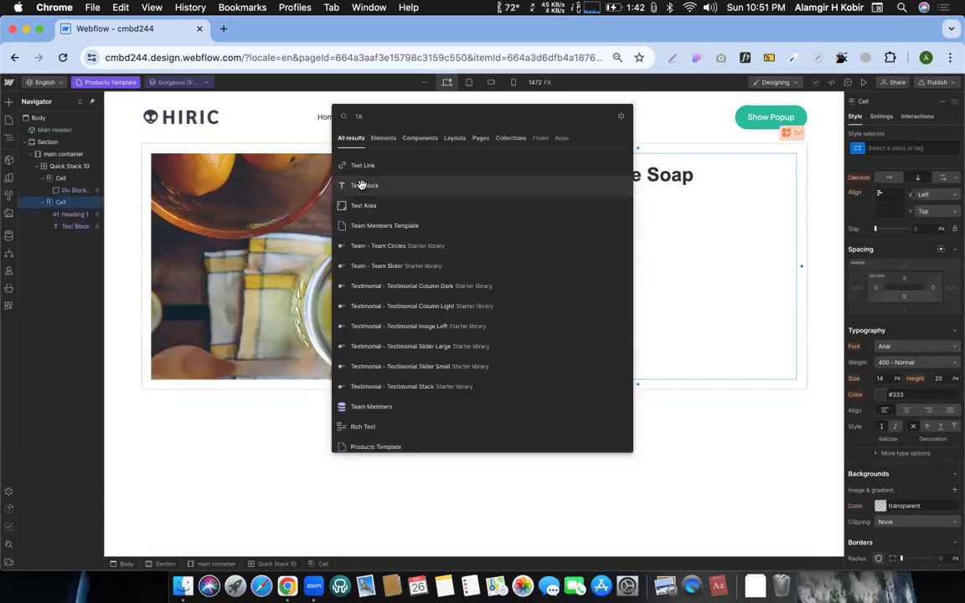
{"action": "left_click", "coordinate": [362, 185]}
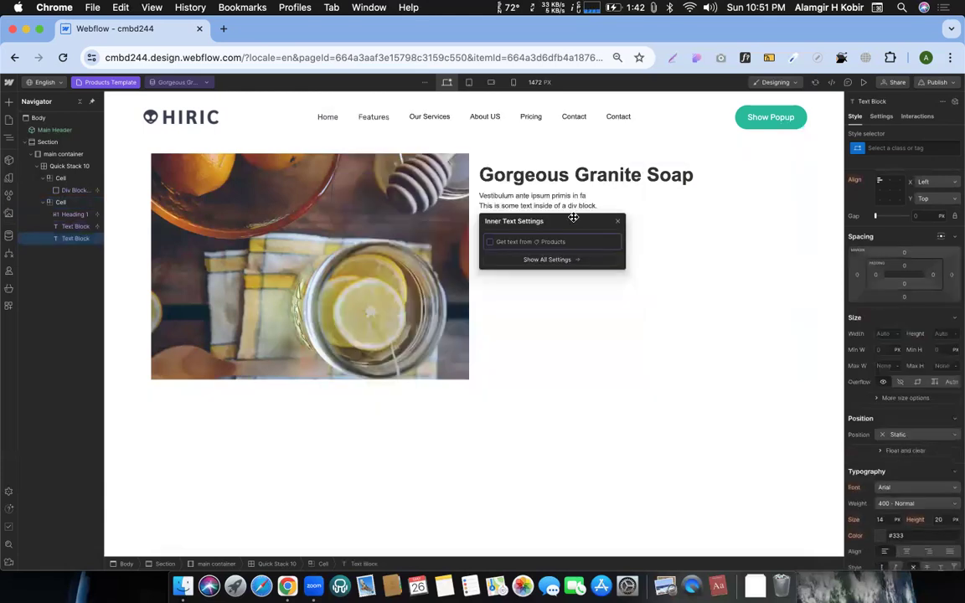
{"action": "left_click", "coordinate": [506, 243]}
{"action": "left_click", "coordinate": [526, 253]}
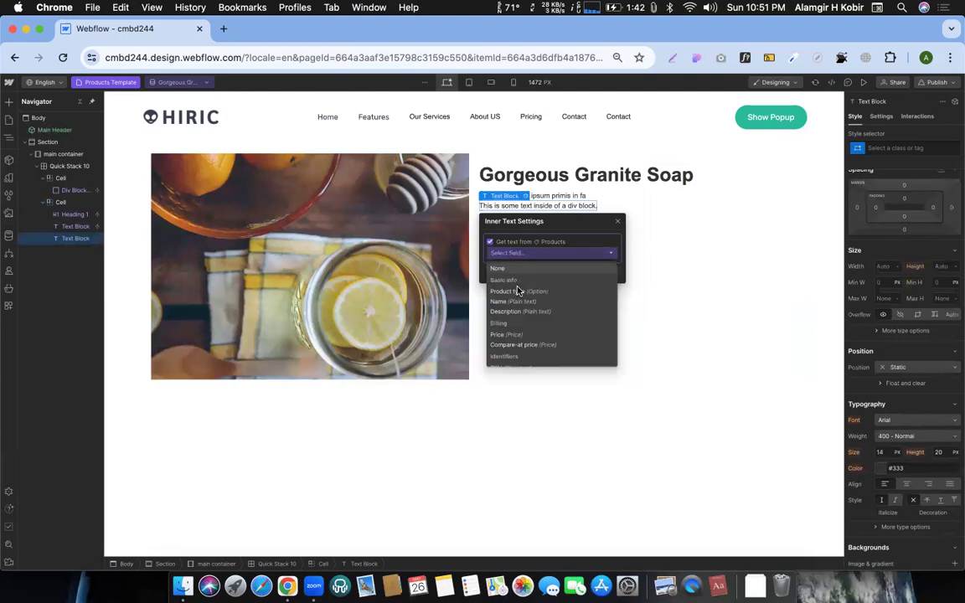
{"action": "left_click", "coordinate": [506, 335]}
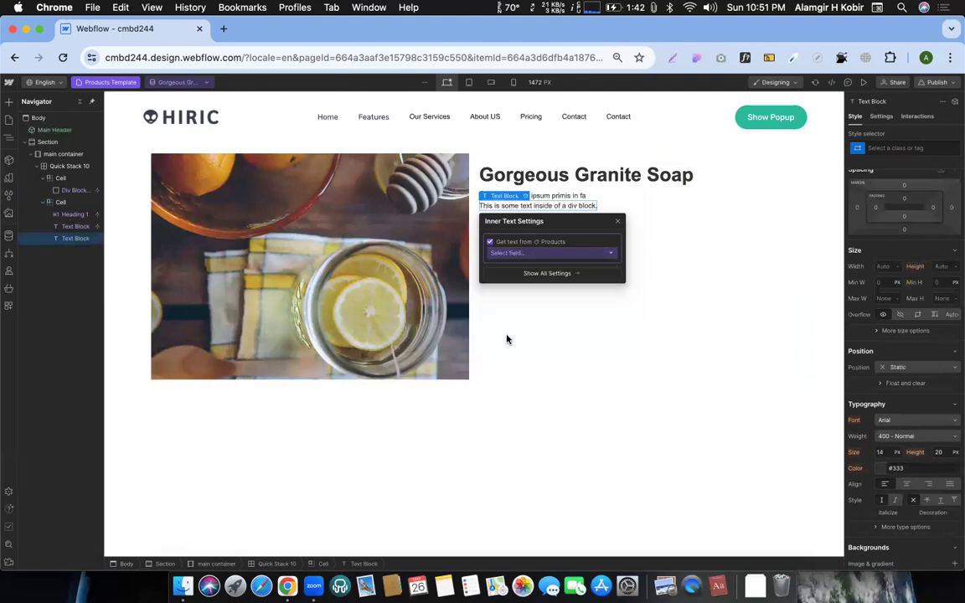
- Place the price text and a duplicate of it side by side in a Flex Block, giving the duplicate a 10 px left margin
{"action": "left_click", "coordinate": [490, 206]}
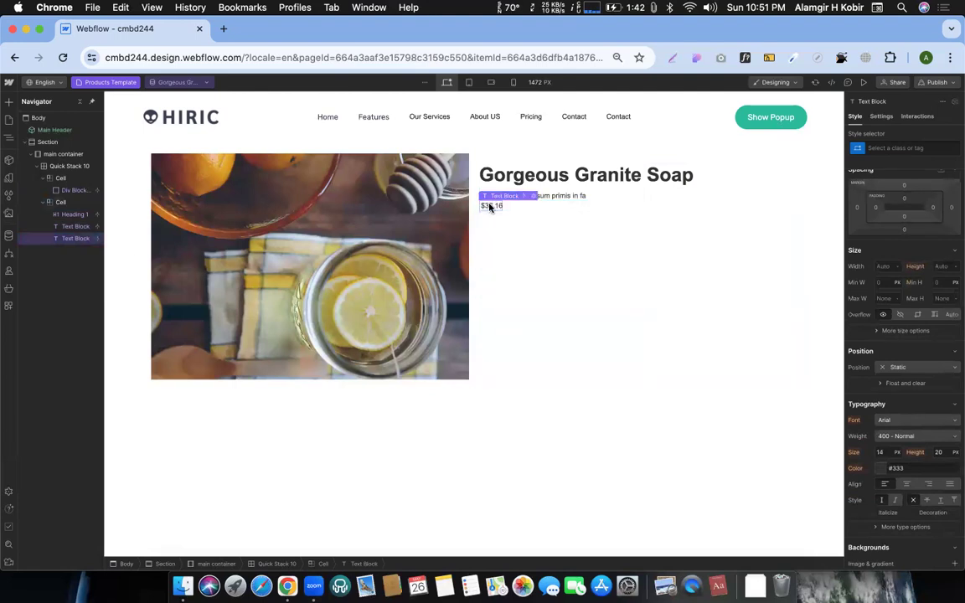
{"action": "key", "text": "super+d"}
{"action": "left_click", "coordinate": [7, 102]}
{"action": "left_click_drag", "start_coordinate": [78, 237], "coordinate": [498, 207]}
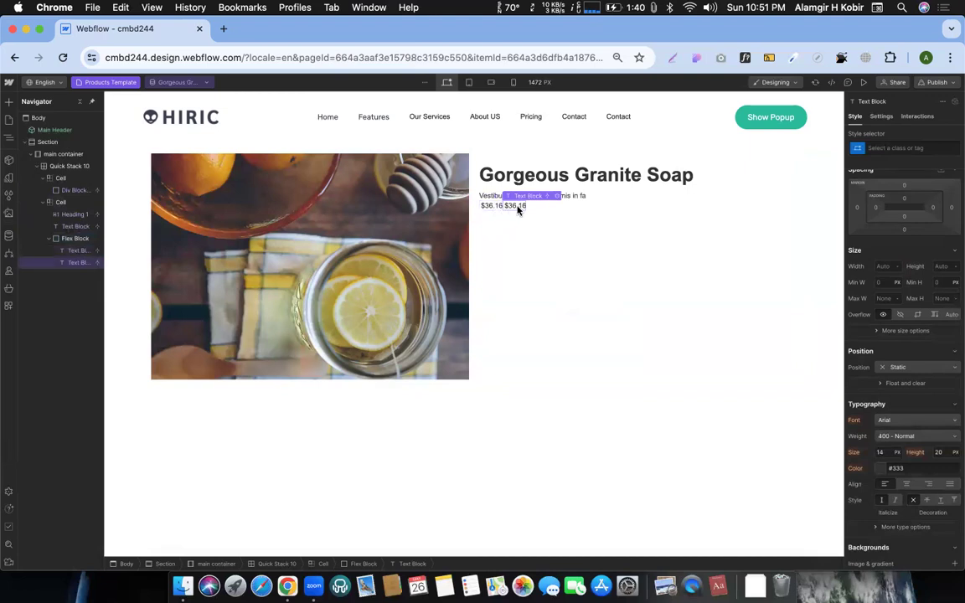
{"action": "left_click", "coordinate": [856, 207]}
{"action": "left_click", "coordinate": [912, 242]}
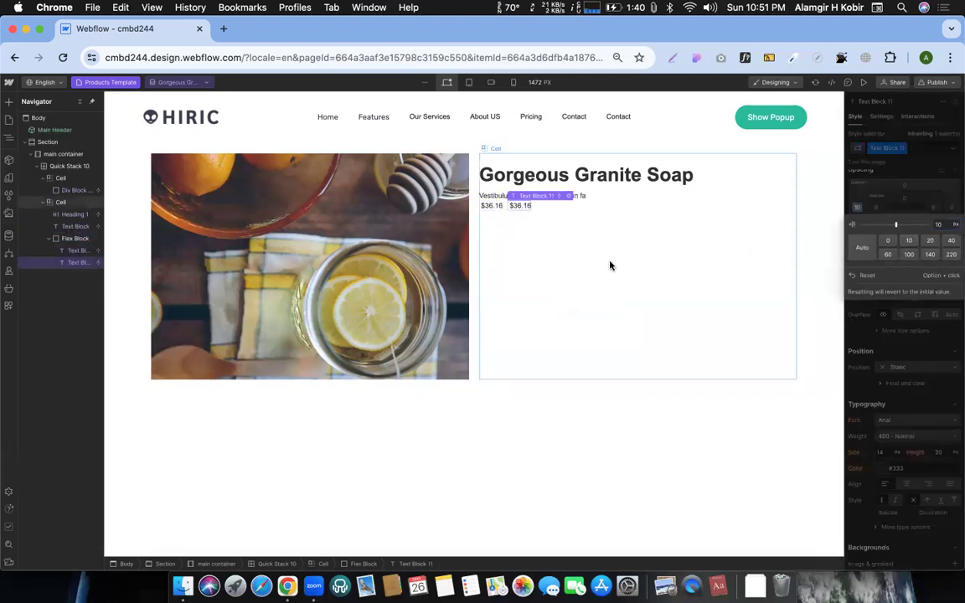
- Set the first price text's font size to 18 px and its weight to 700 - Bold
{"action": "left_click", "coordinate": [489, 207]}
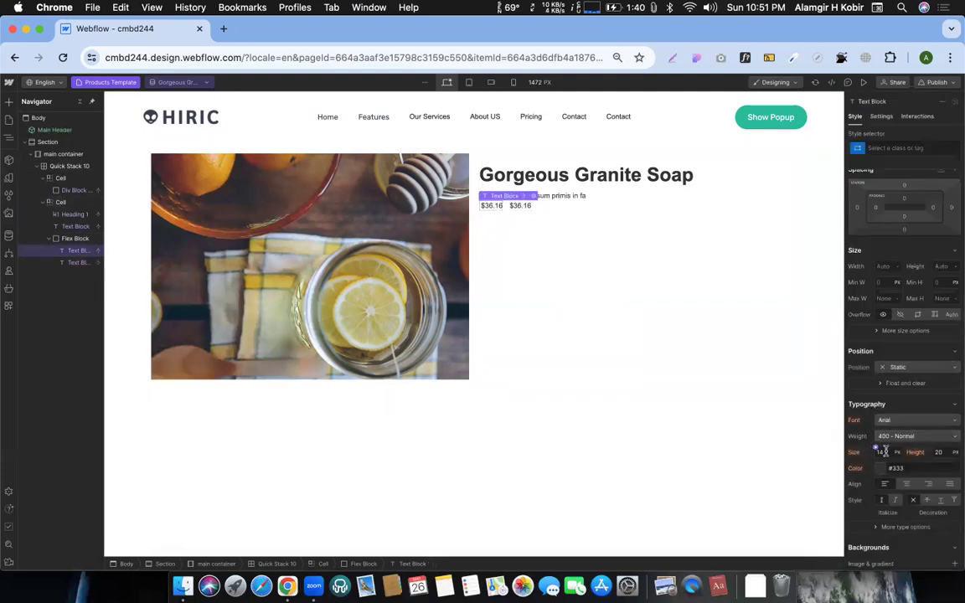
{"action": "left_click_drag", "start_coordinate": [879, 452], "coordinate": [876, 447]}
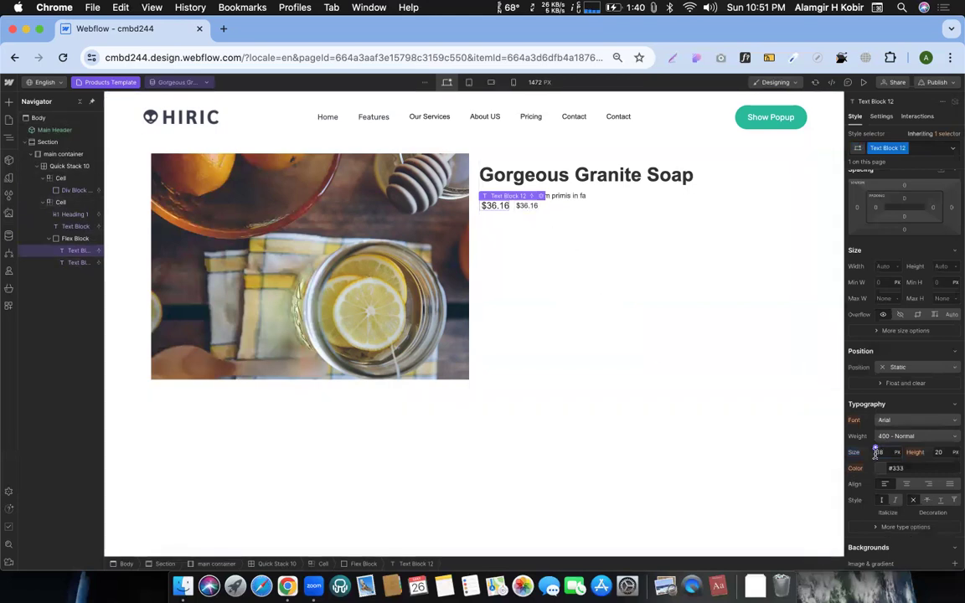
{"action": "left_click", "coordinate": [889, 435]}
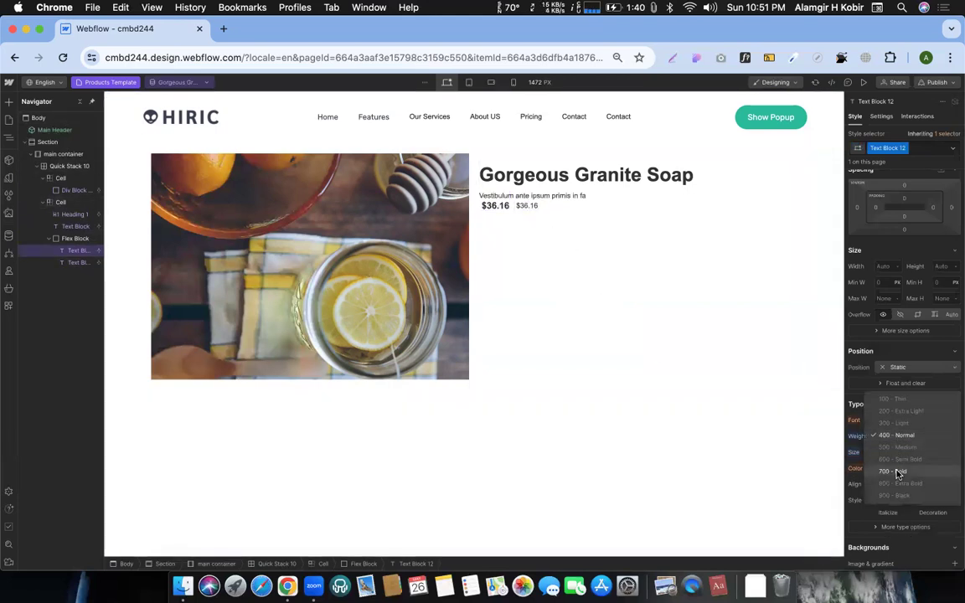
{"action": "left_click", "coordinate": [896, 472]}
- Apply strikethrough decoration to the second price text
{"action": "left_click", "coordinate": [526, 206]}
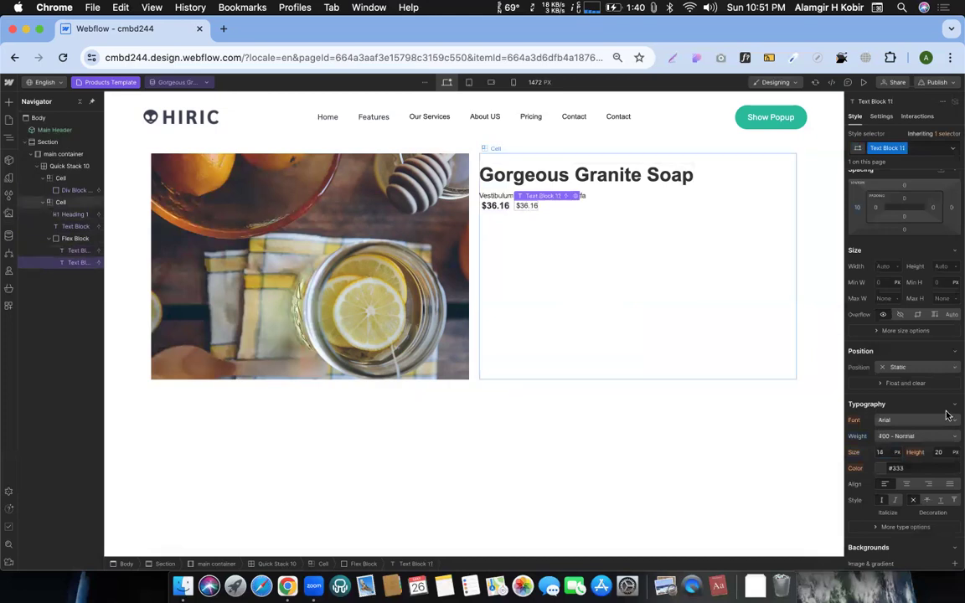
{"action": "left_click", "coordinate": [927, 501]}
{"action": "left_click", "coordinate": [553, 249]}
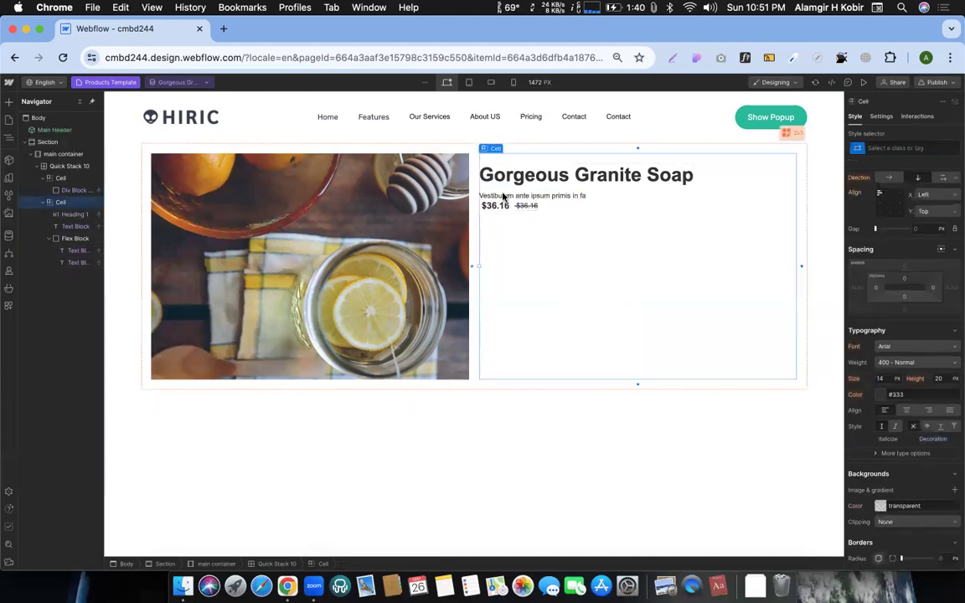
- Set the top margin of the Flex Block holding the prices to 40 px
{"action": "left_click", "coordinate": [511, 209]}
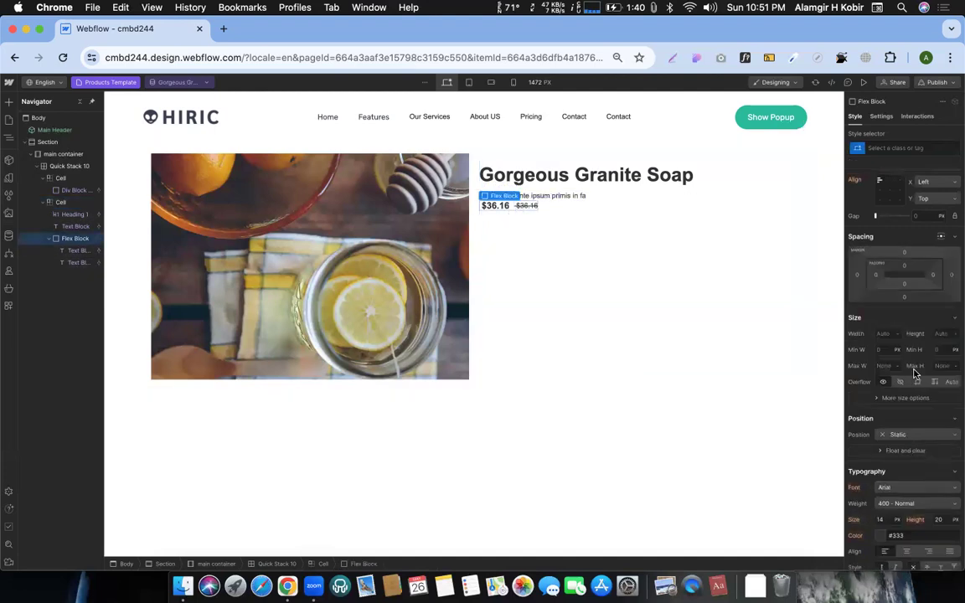
{"action": "left_click", "coordinate": [905, 253]}
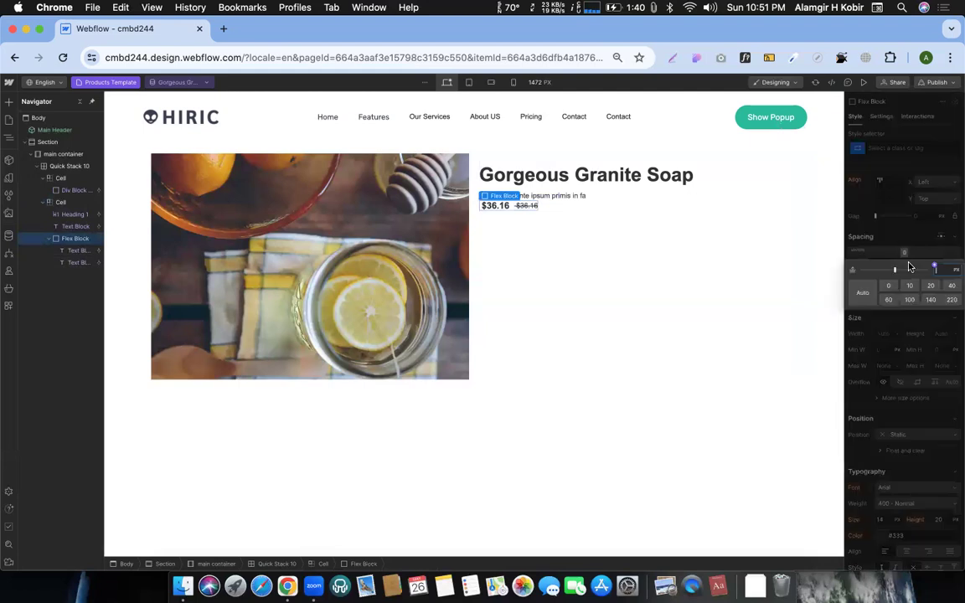
{"action": "left_click", "coordinate": [951, 288]}
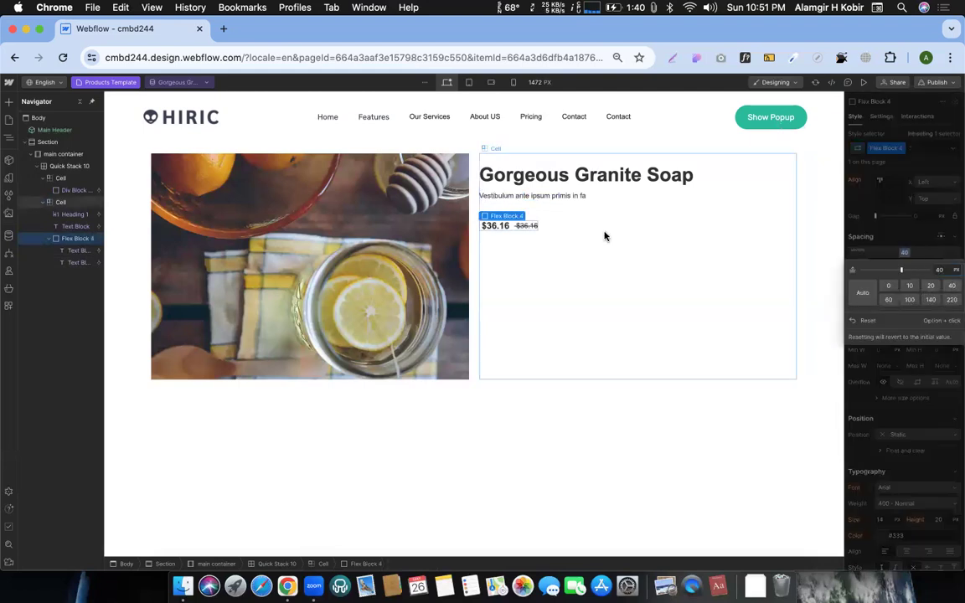
- Insert an Add to Cart element below the prices in the cell that holds the product name
{"action": "left_click", "coordinate": [605, 234]}
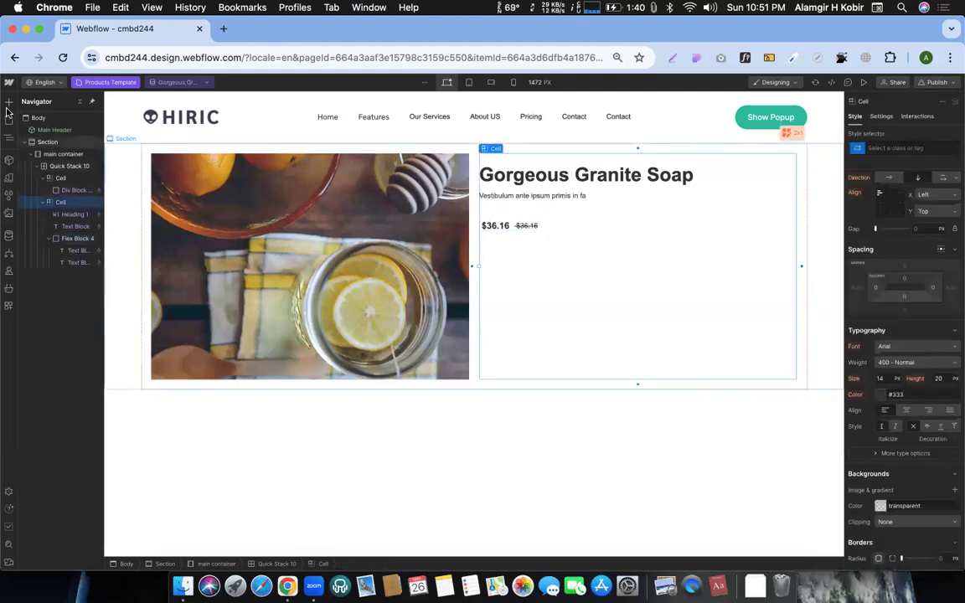
{"action": "key", "text": "a"}
{"action": "scroll", "coordinate": [63, 335], "scroll_direction": "down", "scroll_amount": 10}
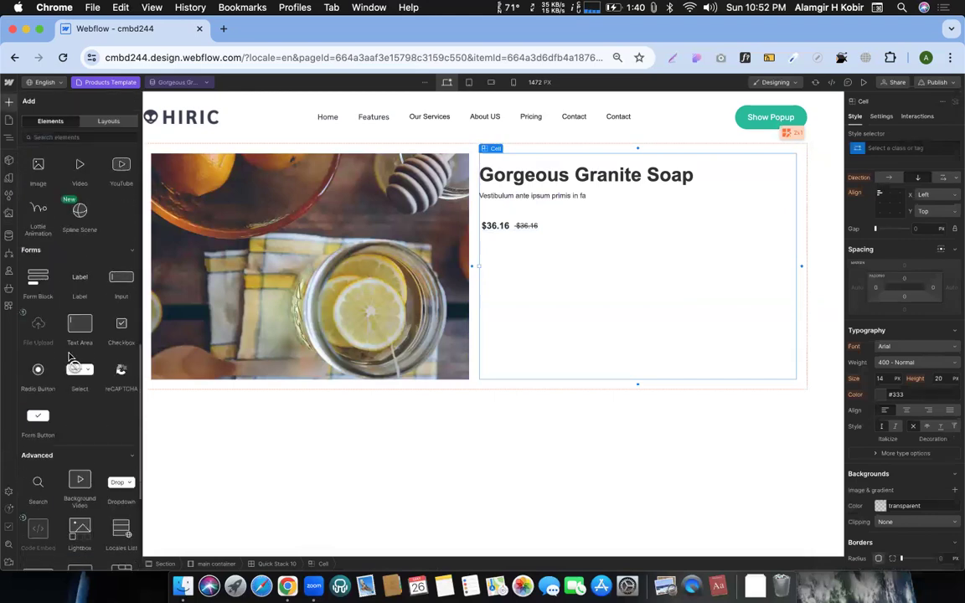
{"action": "scroll", "coordinate": [69, 361], "scroll_direction": "up", "scroll_amount": 5}
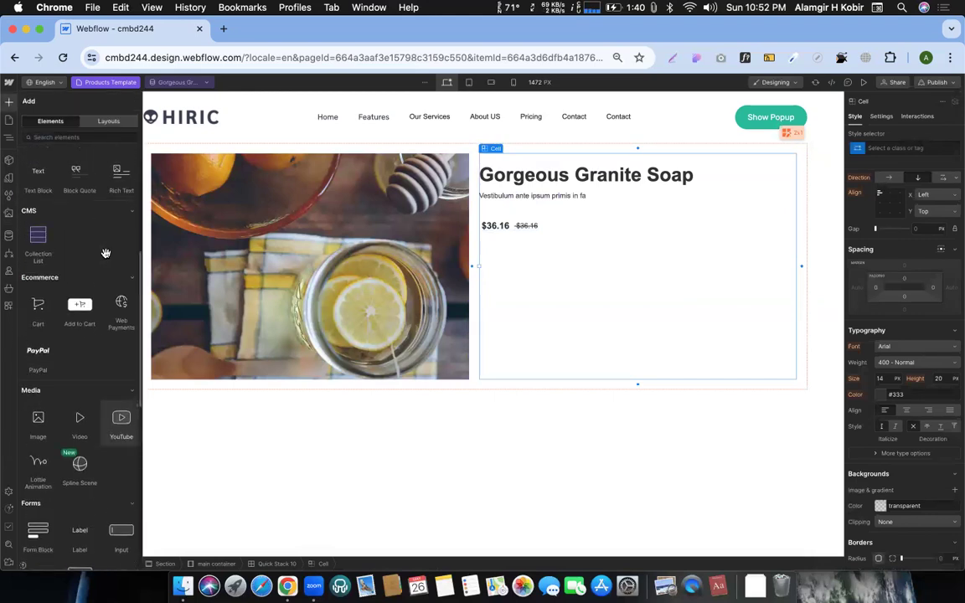
{"action": "left_click_drag", "start_coordinate": [572, 353], "coordinate": [513, 245]}
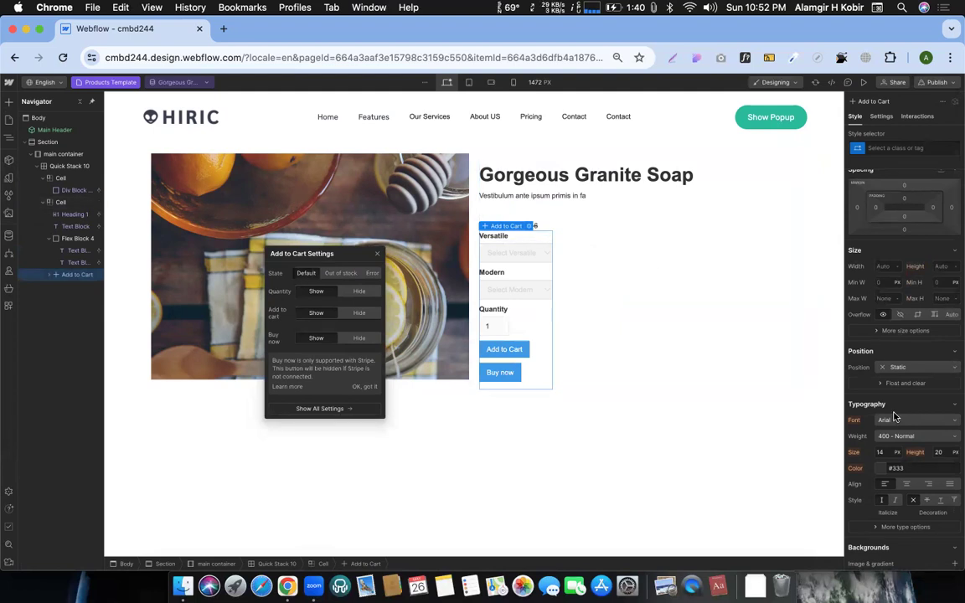
- Set the width of the Add to Cart element to 100%
{"action": "scroll", "coordinate": [889, 439], "scroll_direction": "down", "scroll_amount": 3}
{"action": "scroll", "coordinate": [887, 419], "scroll_direction": "up", "scroll_amount": 5}
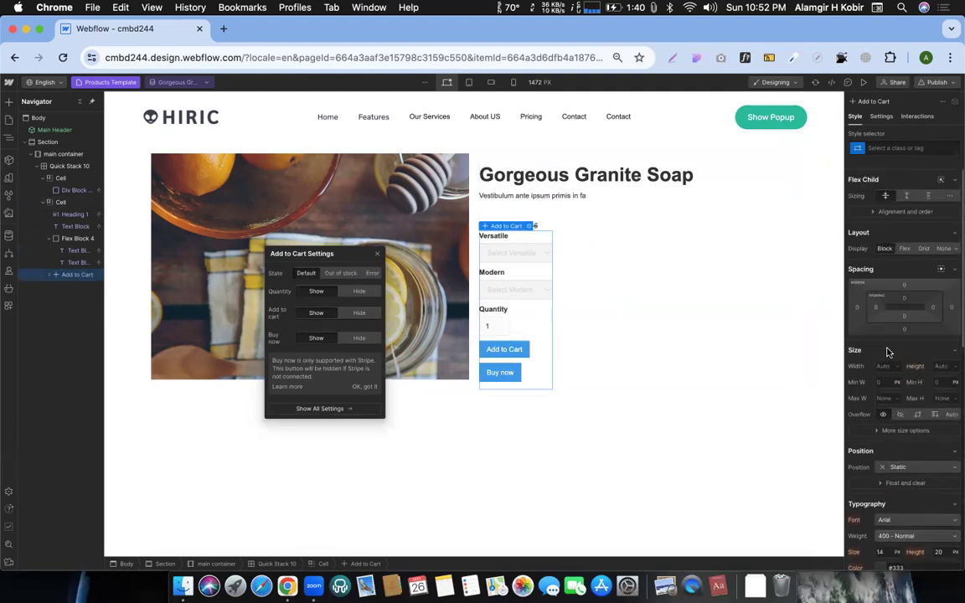
{"action": "left_click", "coordinate": [882, 362]}
{"action": "type", "text": "100%"}
{"action": "key", "text": "Return"}
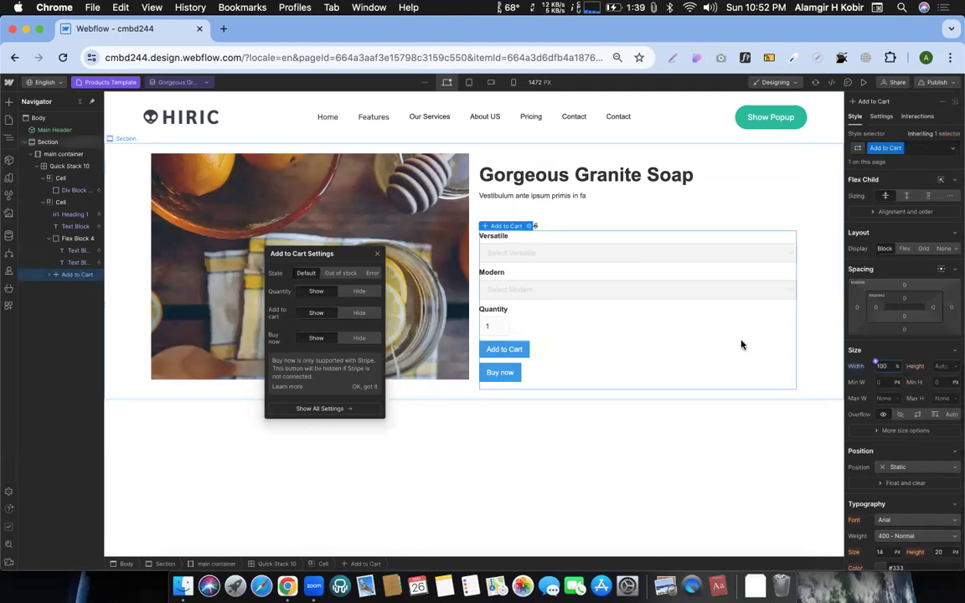
- Set the Add to Cart button's background colour to dark grey #373839
{"action": "left_click", "coordinate": [506, 350]}
{"action": "scroll", "coordinate": [913, 407], "scroll_direction": "down", "scroll_amount": 5}
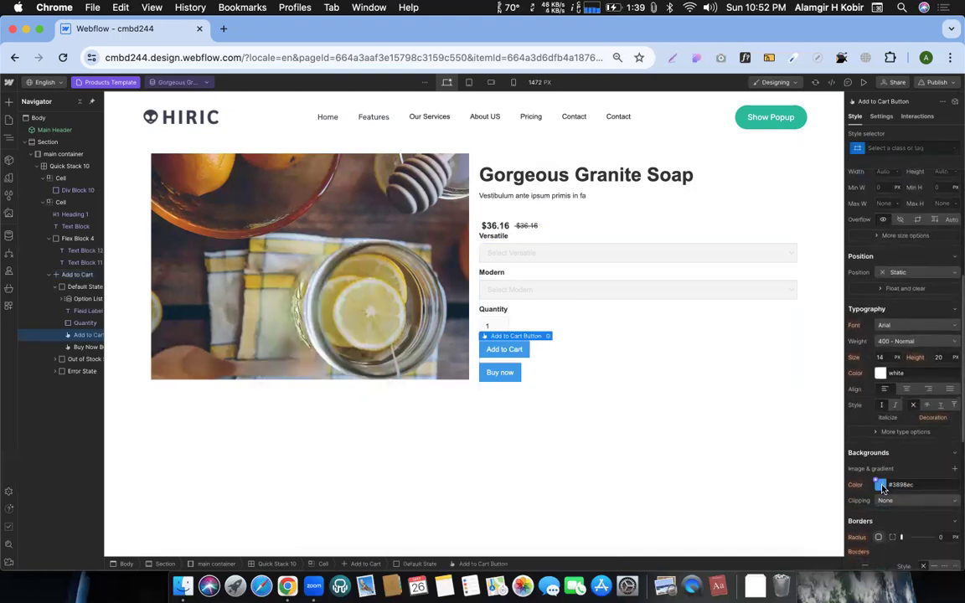
{"action": "left_click", "coordinate": [879, 485]}
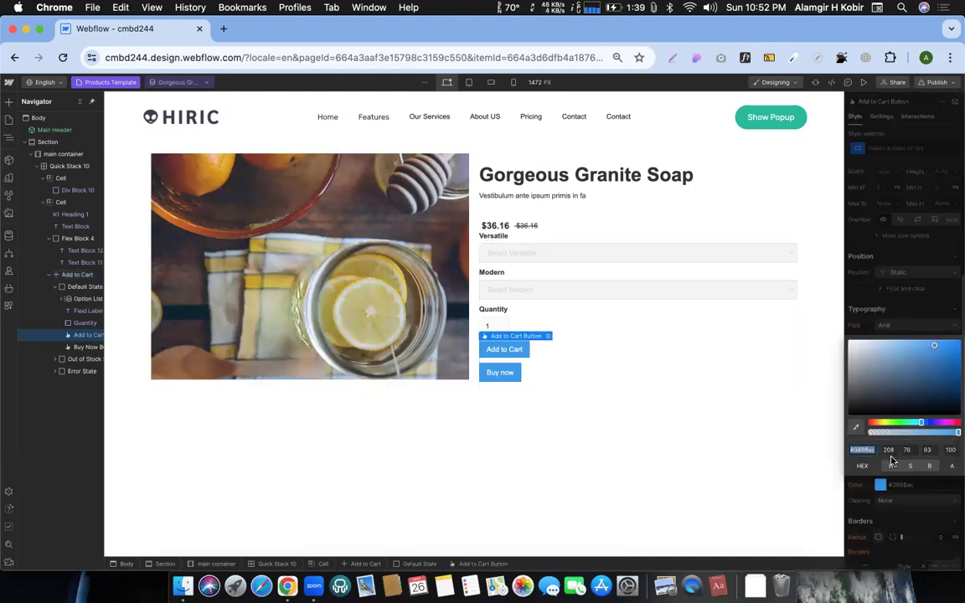
{"action": "left_click", "coordinate": [850, 398]}
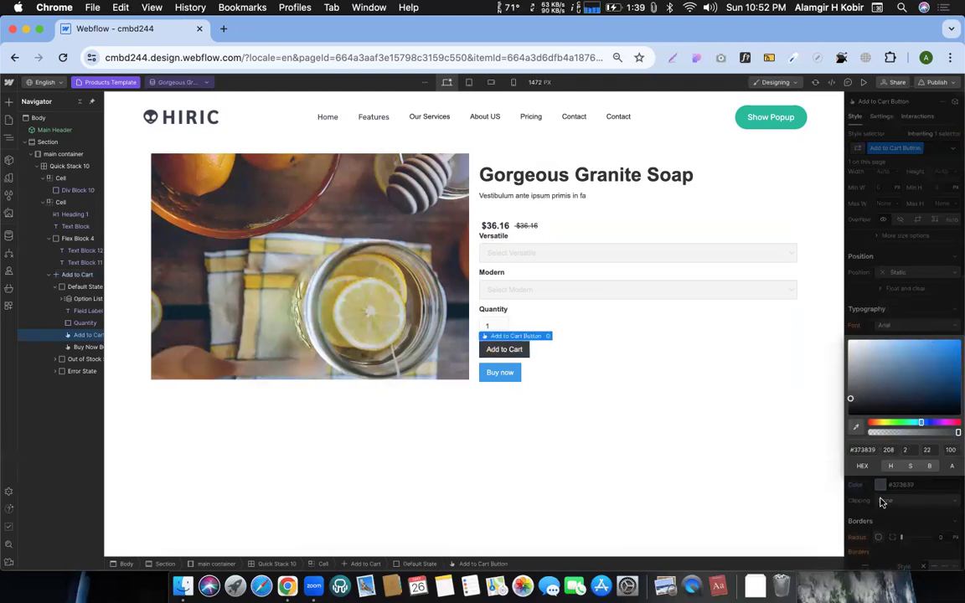
{"action": "left_click", "coordinate": [501, 375]}
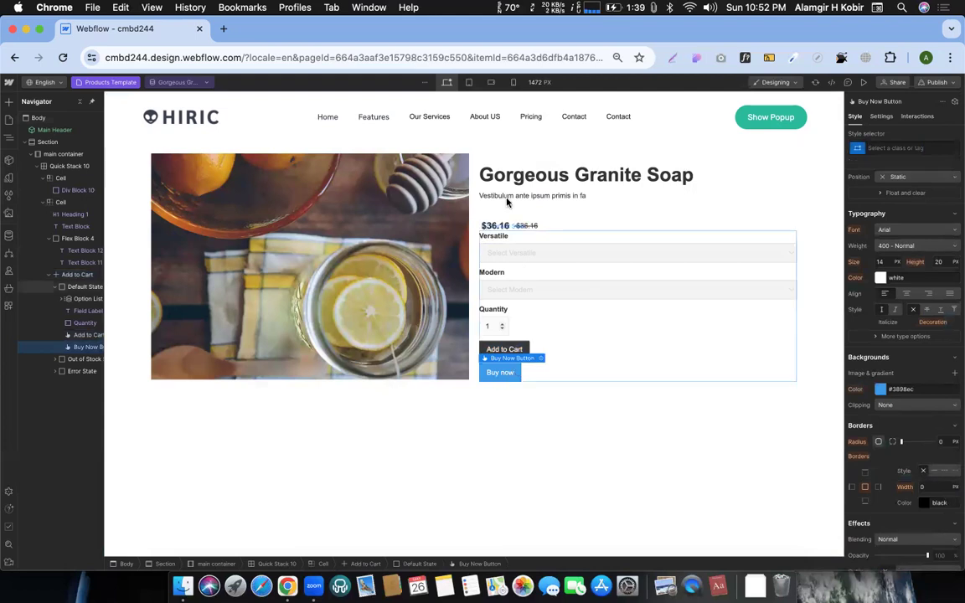
- Preview the Out of stock state of the Add to Cart element and select its message block
{"action": "left_click", "coordinate": [536, 303]}
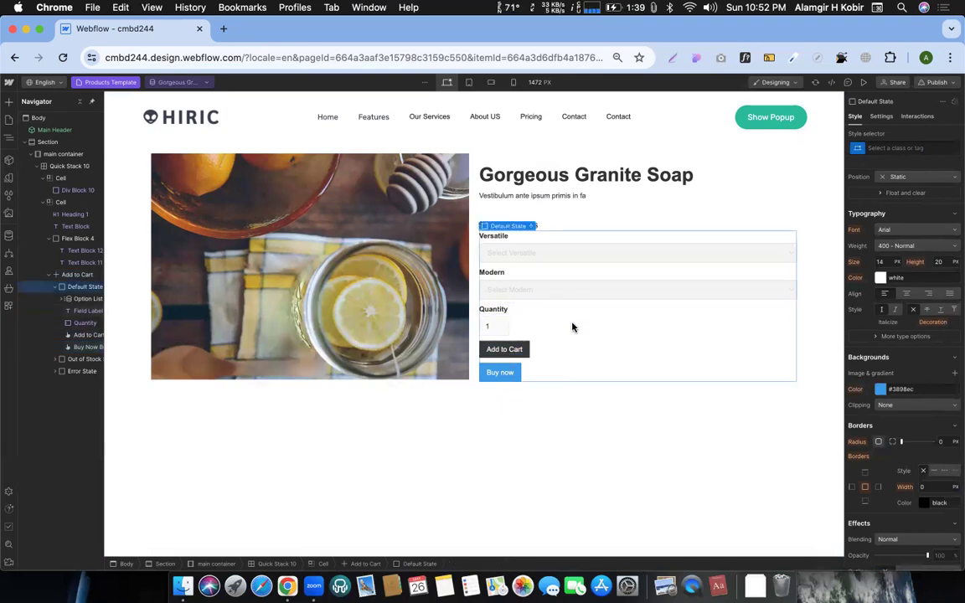
{"action": "left_click", "coordinate": [68, 276]}
{"action": "left_click", "coordinate": [527, 227]}
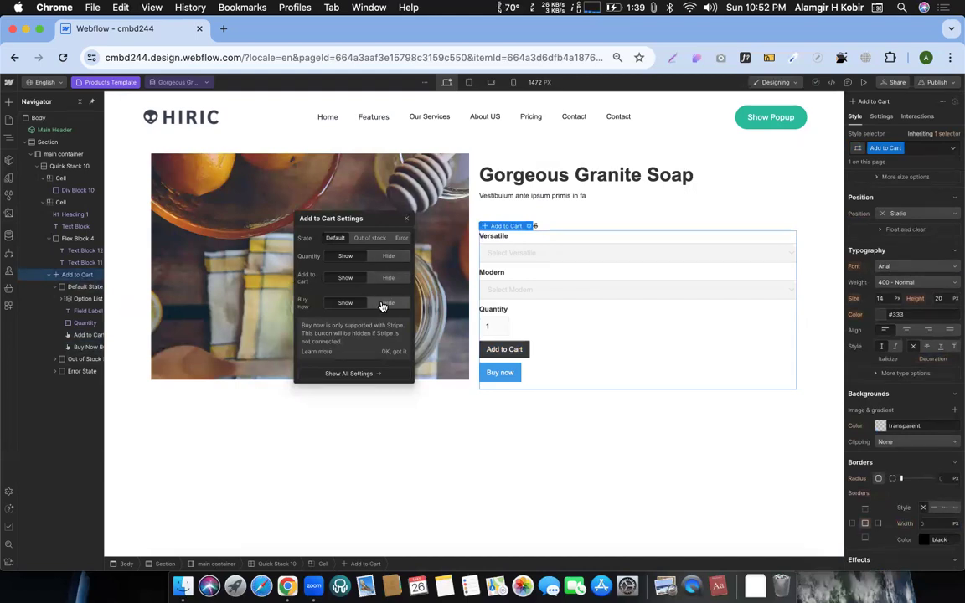
{"action": "left_click", "coordinate": [370, 239]}
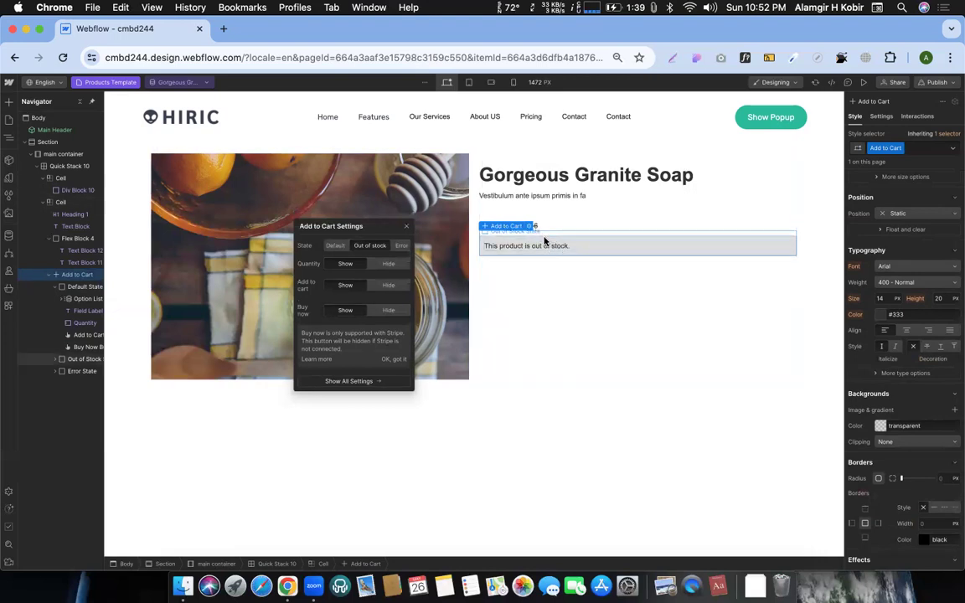
{"action": "left_click", "coordinate": [546, 238]}
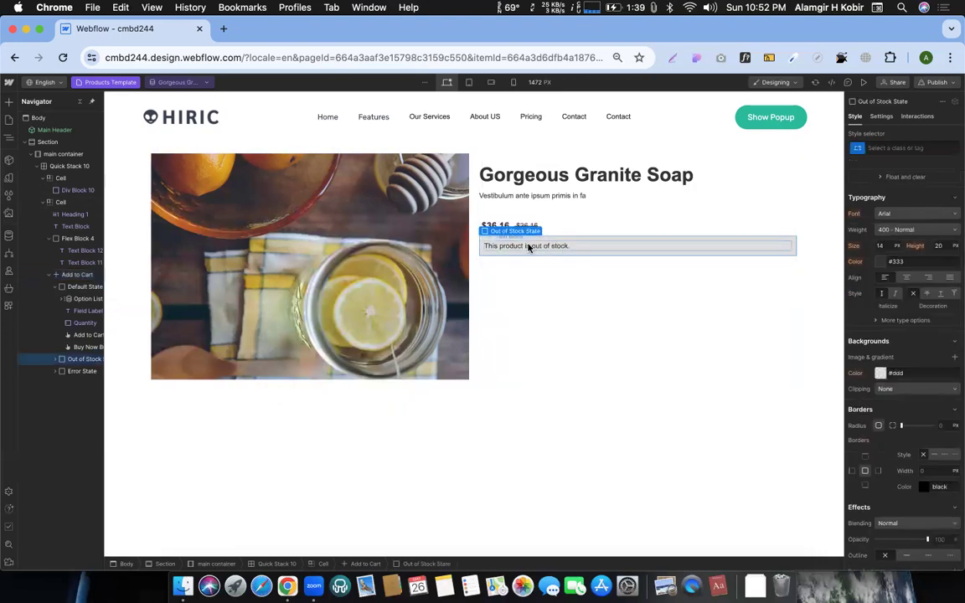
- Preview the Error state of the Add to Cart element, inspect its message block, and close the element's settings
{"action": "left_click", "coordinate": [73, 276]}
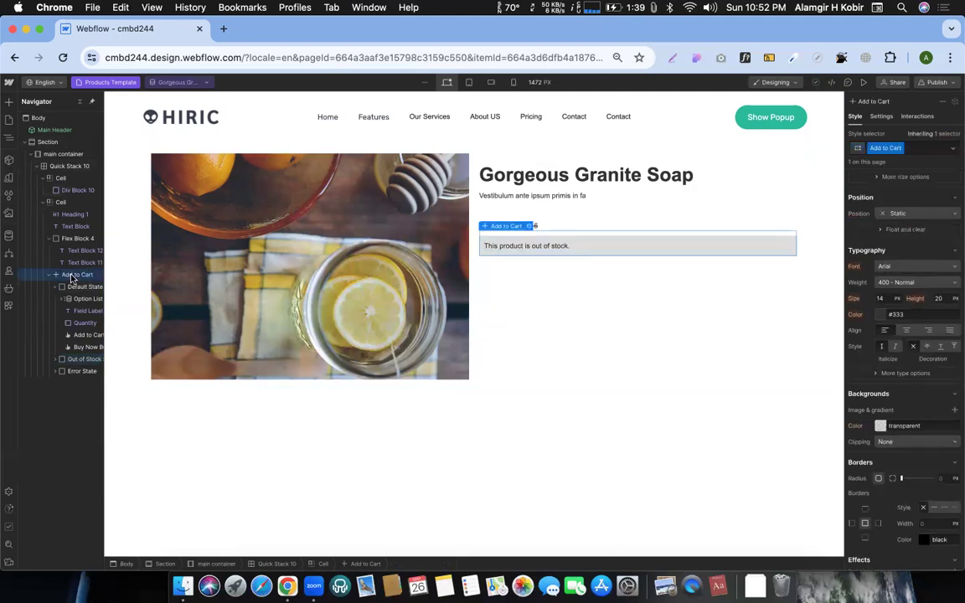
{"action": "left_click", "coordinate": [529, 227]}
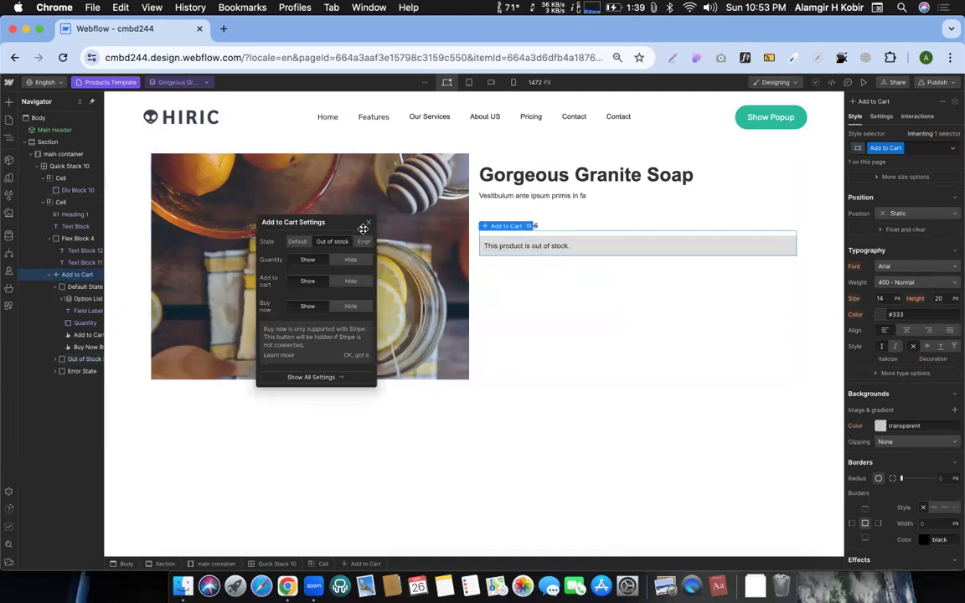
{"action": "left_click", "coordinate": [364, 243]}
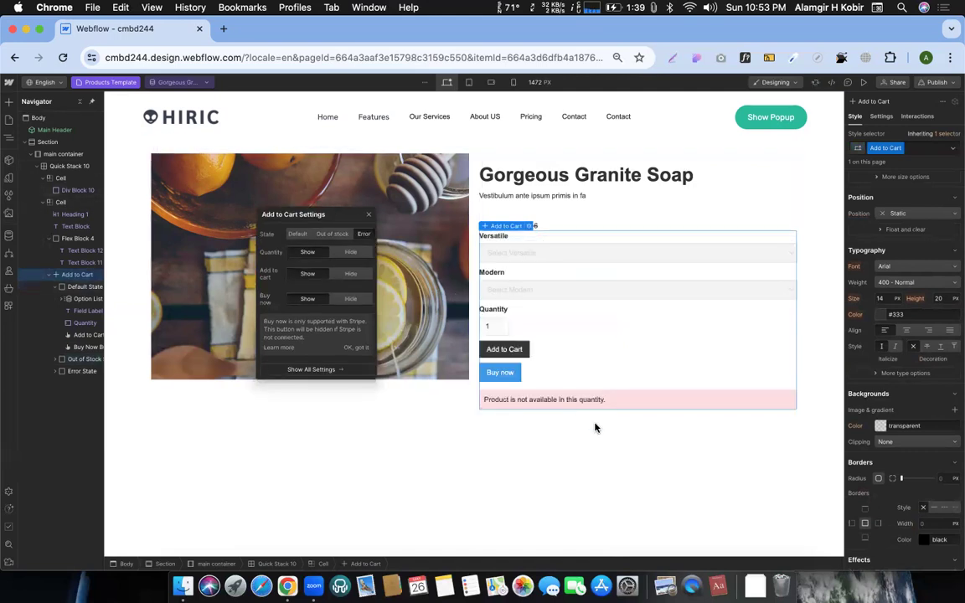
{"action": "left_click", "coordinate": [540, 400]}
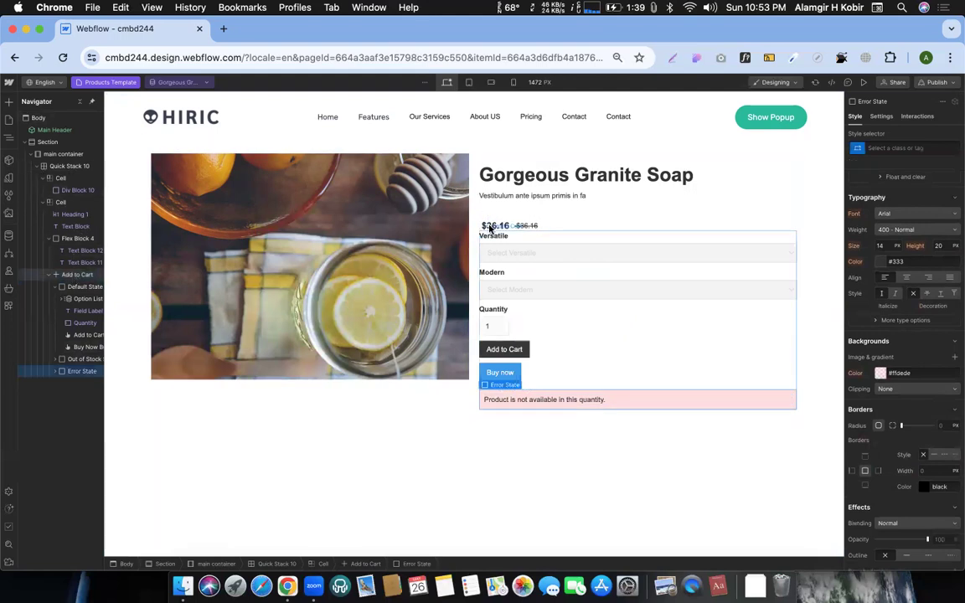
{"action": "left_click", "coordinate": [526, 234]}
{"action": "left_click", "coordinate": [529, 228]}
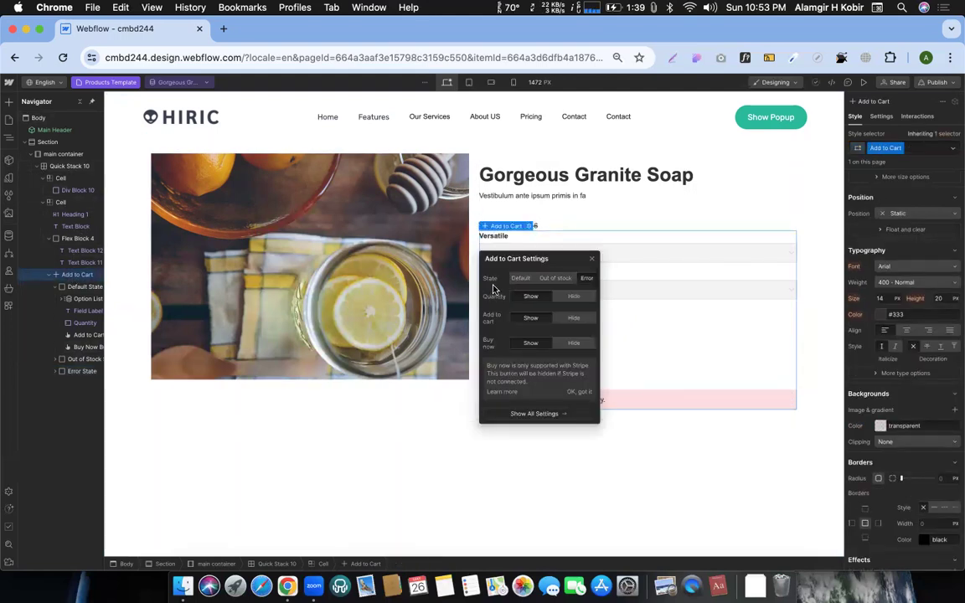
{"action": "left_click", "coordinate": [427, 404]}
{"action": "left_click", "coordinate": [426, 407]}
{"action": "left_click", "coordinate": [447, 395]}
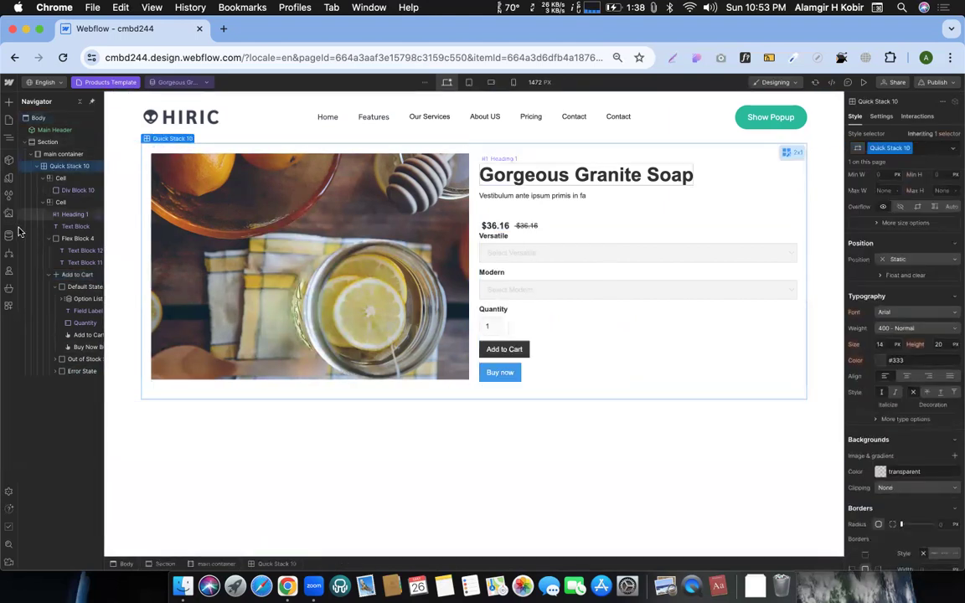
- Open the Intelligent Rubber Soap product in Ecommerce and examine its description, options and variants
{"action": "left_click", "coordinate": [8, 288]}
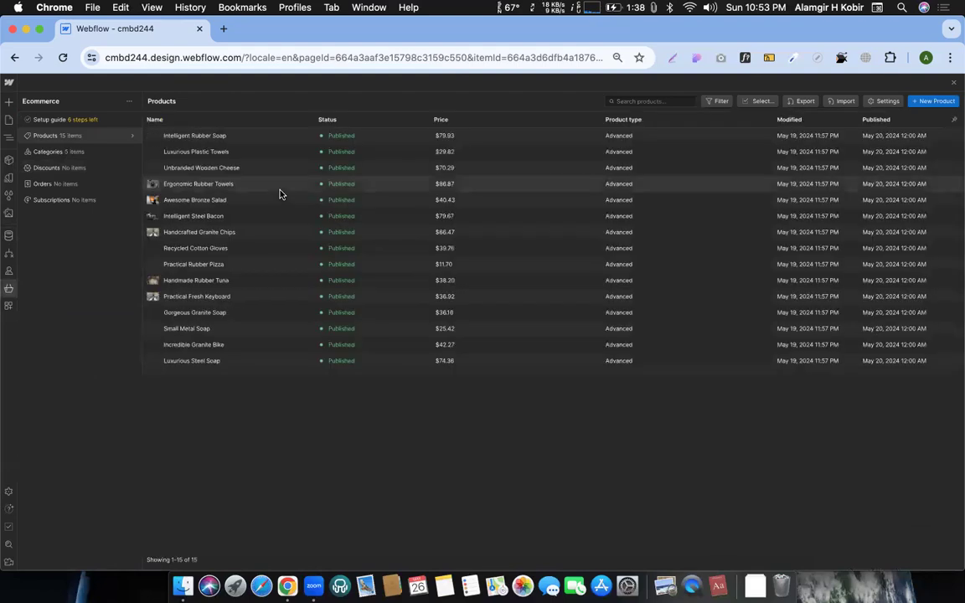
{"action": "left_click", "coordinate": [256, 142]}
{"action": "scroll", "coordinate": [386, 315], "scroll_direction": "down", "scroll_amount": 5}
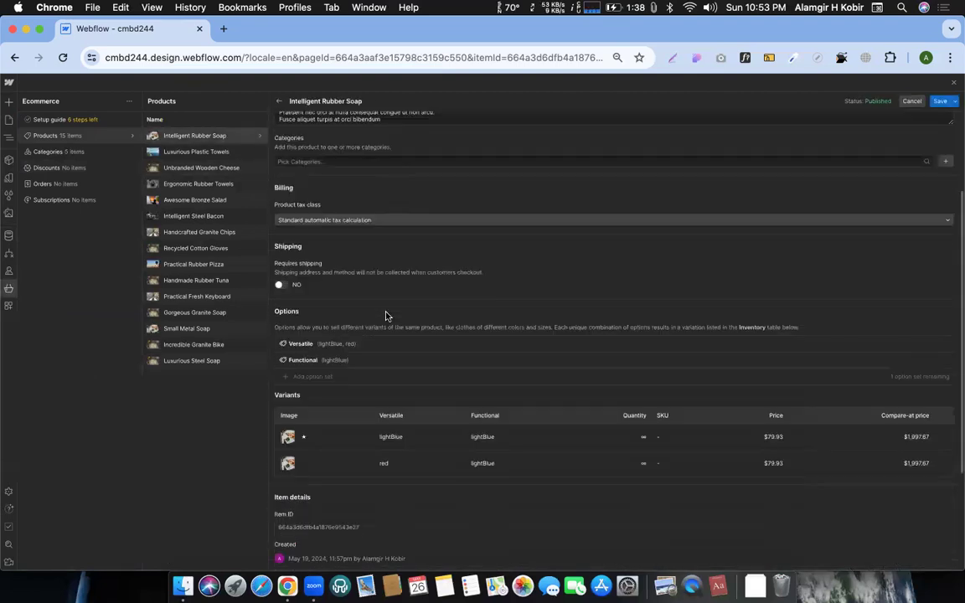
{"action": "scroll", "coordinate": [385, 316], "scroll_direction": "down", "scroll_amount": 2}
{"action": "scroll", "coordinate": [386, 315], "scroll_direction": "up", "scroll_amount": 5}
{"action": "scroll", "coordinate": [385, 316], "scroll_direction": "up", "scroll_amount": 2}
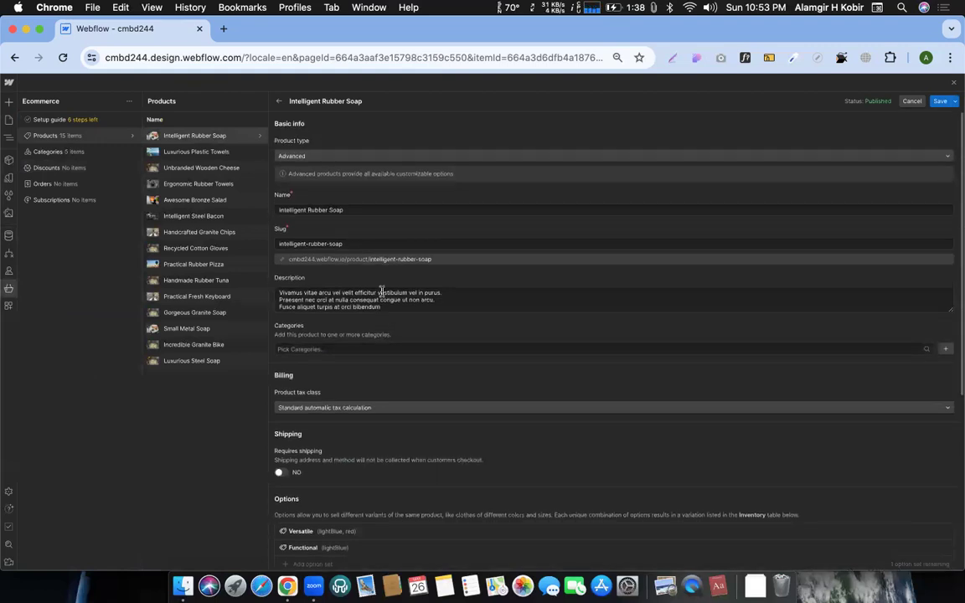
{"action": "left_click", "coordinate": [950, 307]}
{"action": "left_click_drag", "start_coordinate": [381, 307], "coordinate": [272, 299]}
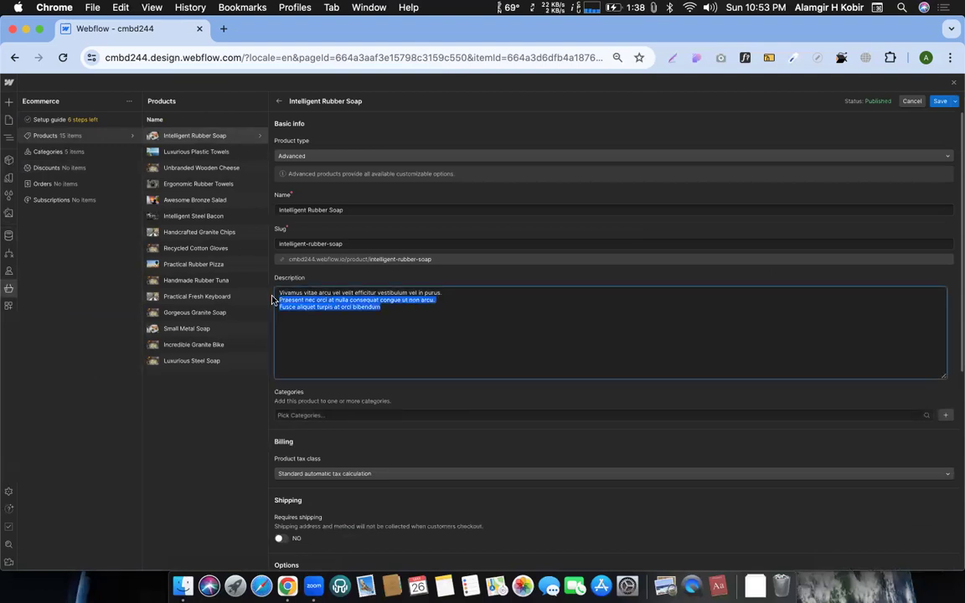
- Examine the Products collection settings, from basic info, media and billing to custom and variant fields, and return to the page design
{"action": "left_click", "coordinate": [133, 135]}
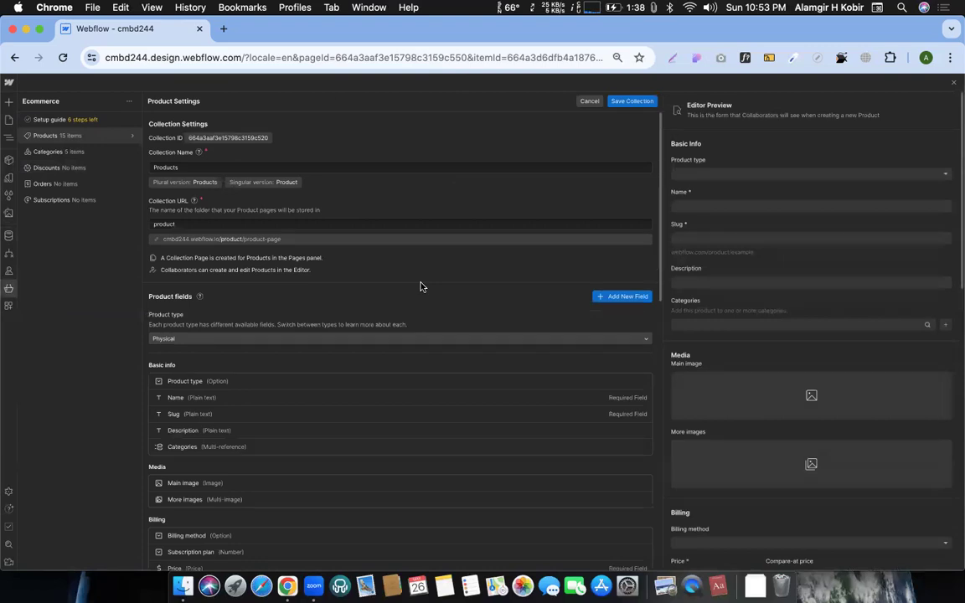
{"action": "scroll", "coordinate": [441, 308], "scroll_direction": "down", "scroll_amount": 5}
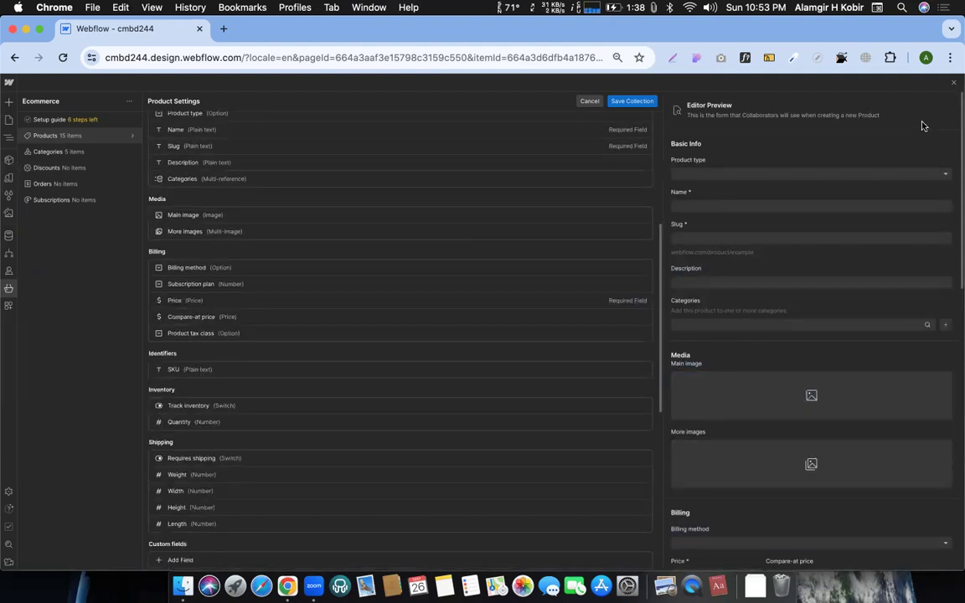
{"action": "key", "text": "Escape"}
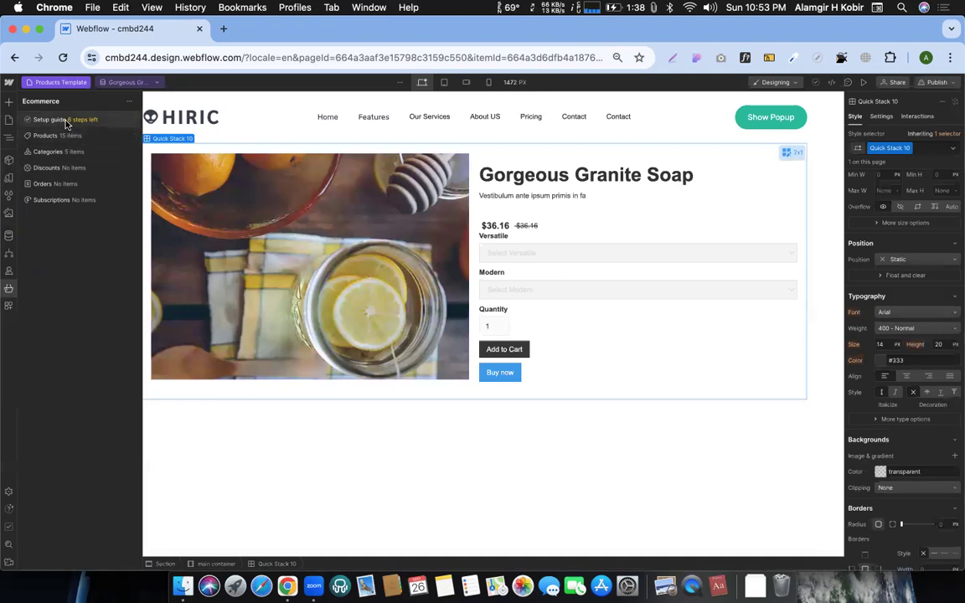
{"action": "left_click", "coordinate": [131, 138]}
{"action": "scroll", "coordinate": [251, 302], "scroll_direction": "down", "scroll_amount": 10}
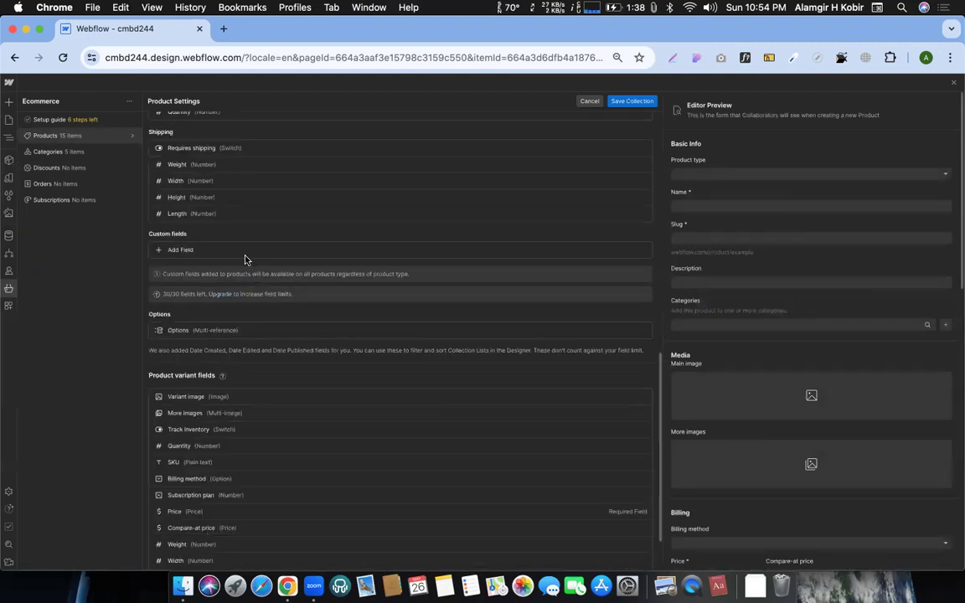
{"action": "scroll", "coordinate": [226, 252], "scroll_direction": "up", "scroll_amount": 3}
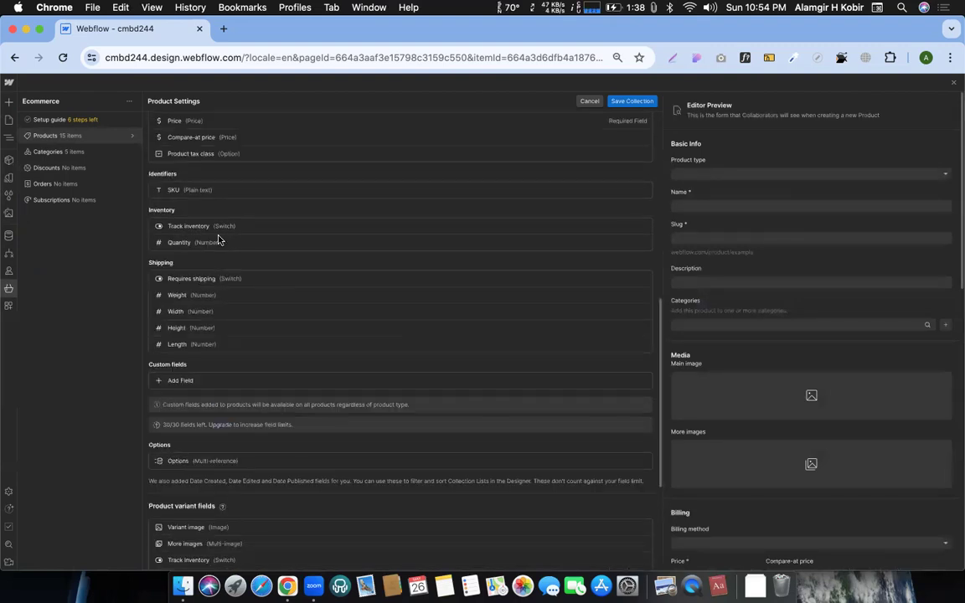
{"action": "scroll", "coordinate": [225, 230], "scroll_direction": "up", "scroll_amount": 4}
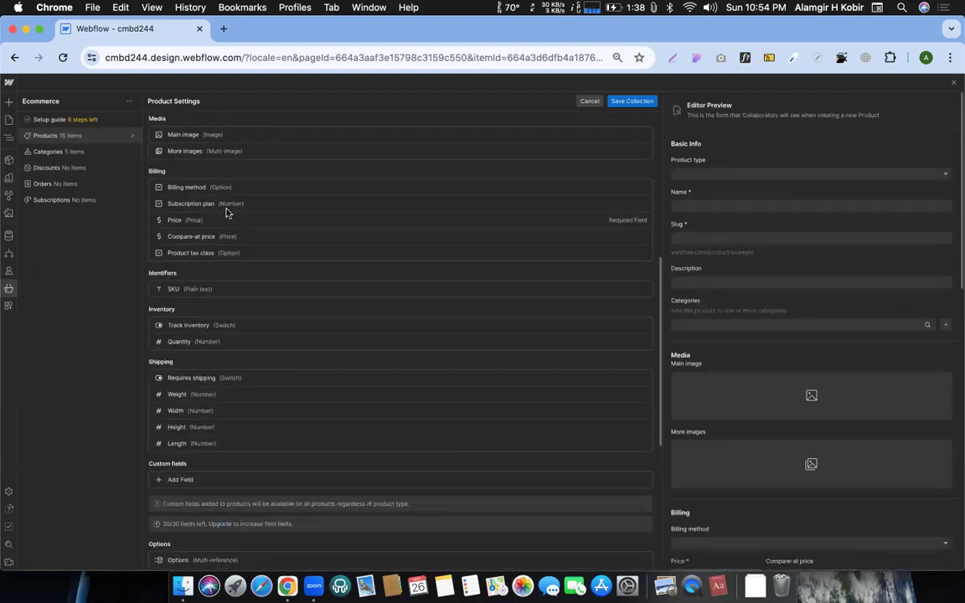
{"action": "scroll", "coordinate": [227, 211], "scroll_direction": "up", "scroll_amount": 2}
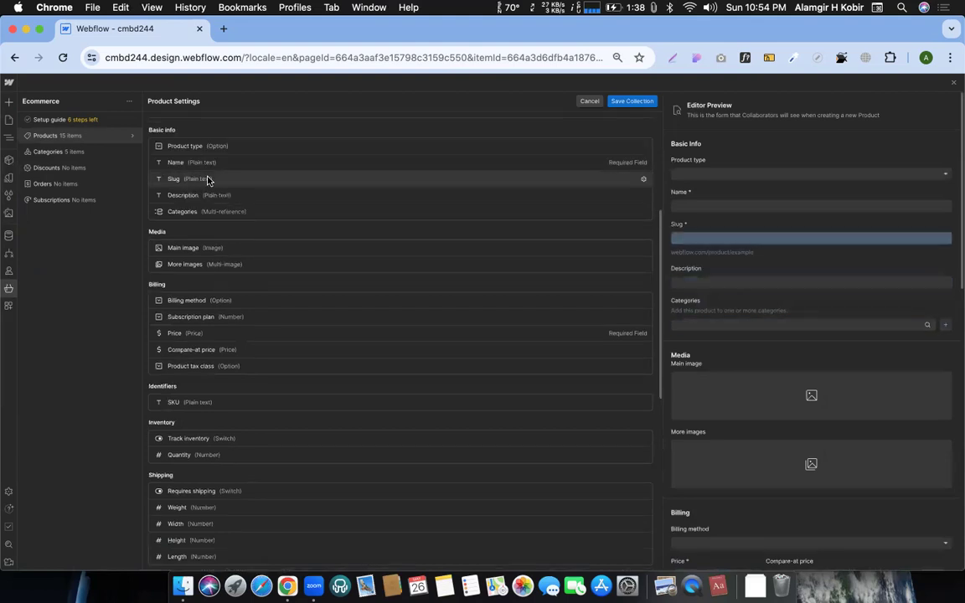
{"action": "scroll", "coordinate": [223, 151], "scroll_direction": "up", "scroll_amount": 3}
{"action": "scroll", "coordinate": [241, 335], "scroll_direction": "down", "scroll_amount": 12}
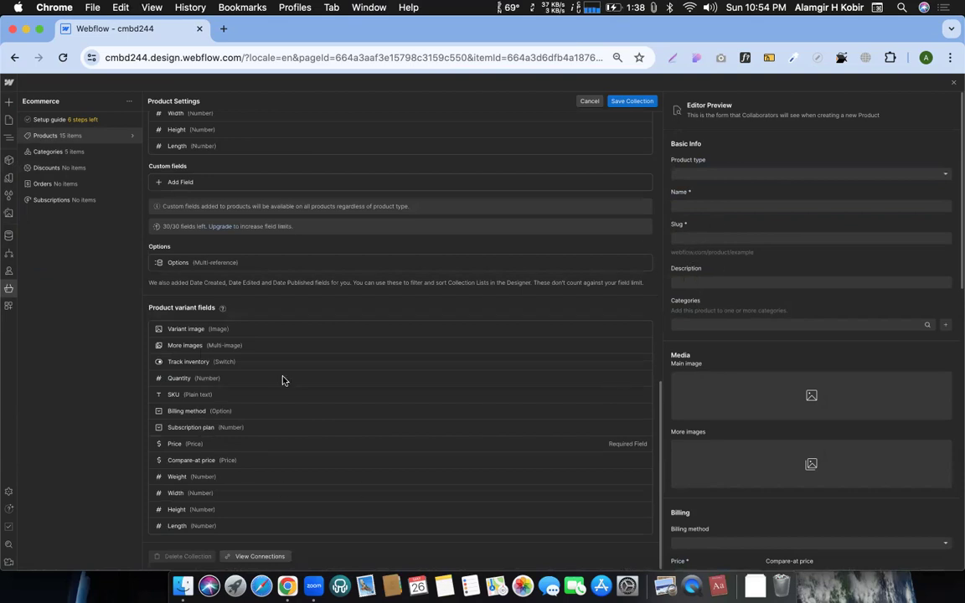
{"action": "left_click", "coordinate": [952, 85]}
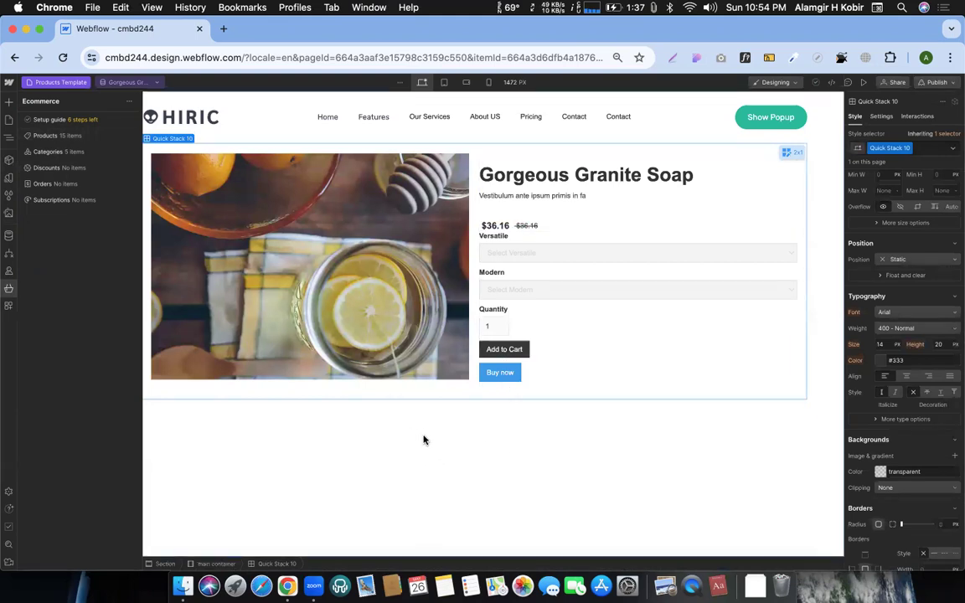
- Publish the site to the staging domain cmbd244.webflow.io
{"action": "left_click", "coordinate": [945, 84]}
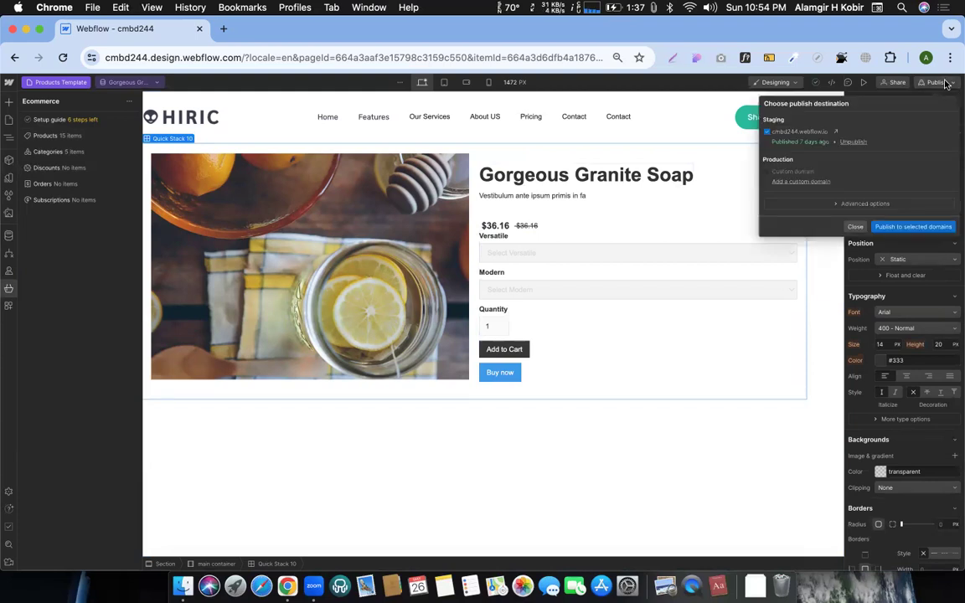
{"action": "left_click", "coordinate": [908, 226]}
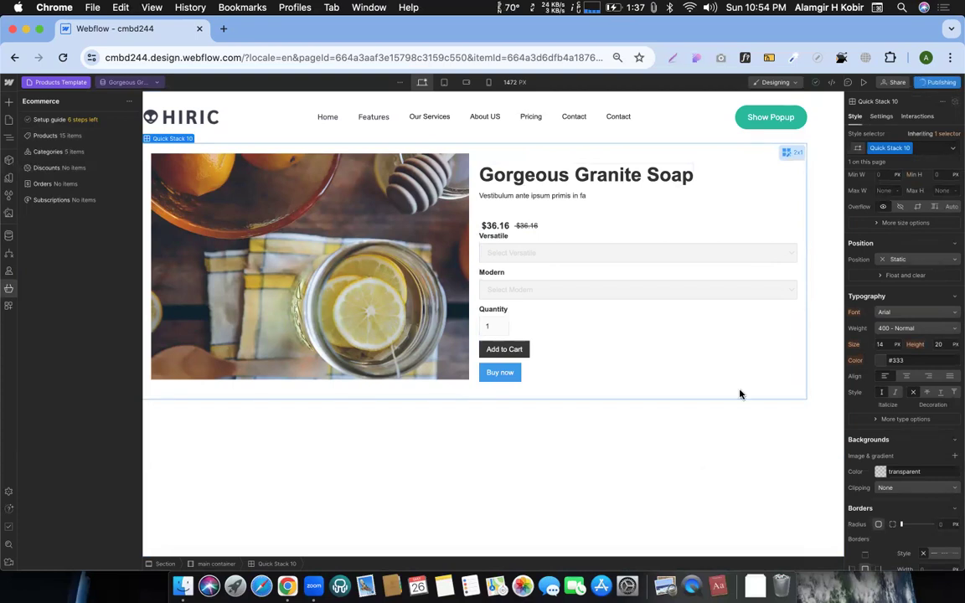
- Rename the Features link in the Main Header navigation to Shop
{"action": "left_click", "coordinate": [865, 83]}
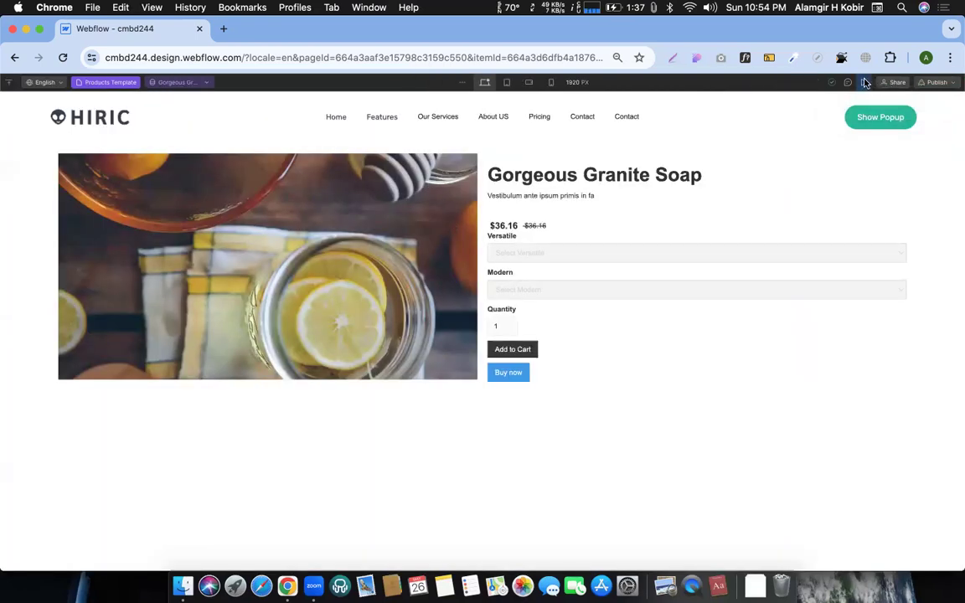
{"action": "key", "text": "super+shift+p"}
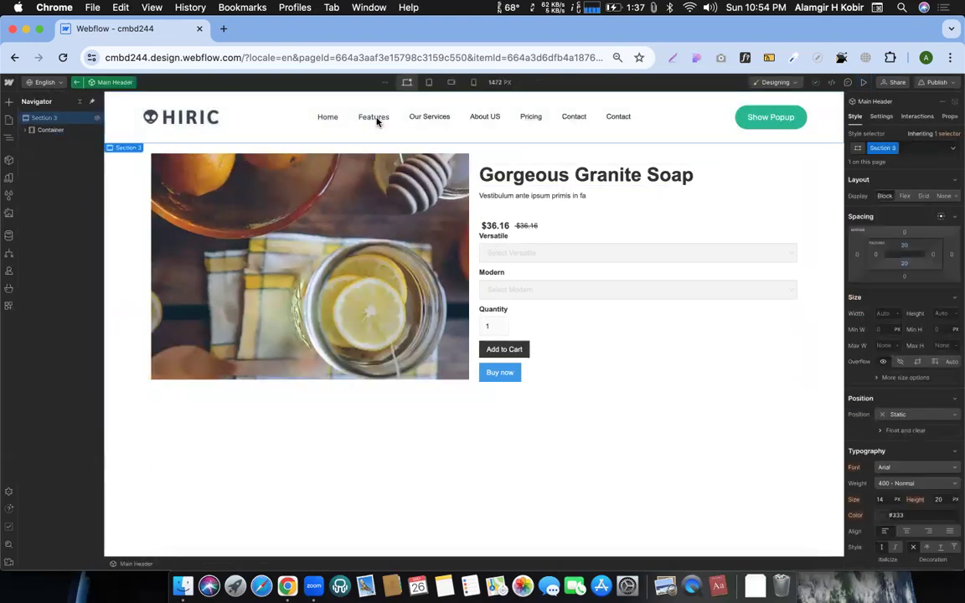
{"action": "double_click", "coordinate": [375, 119]}
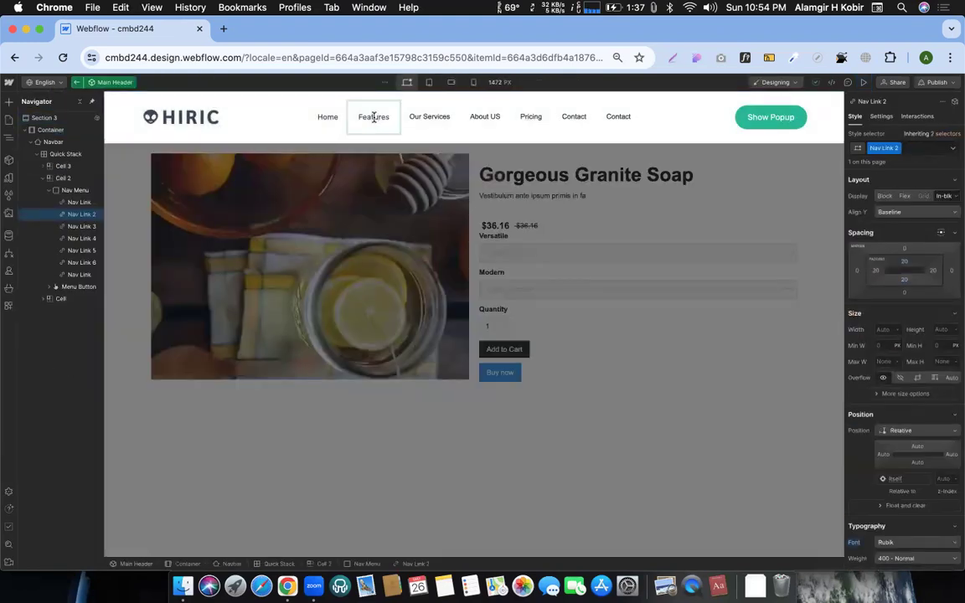
{"action": "double_click", "coordinate": [373, 117]}
{"action": "type", "text": "Shop"}
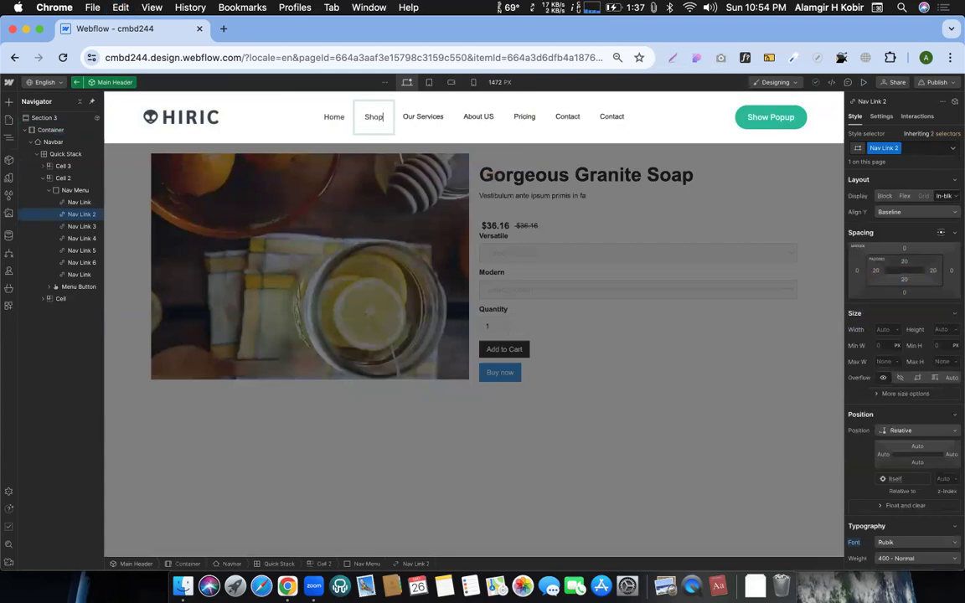
{"action": "key", "text": "Escape"}
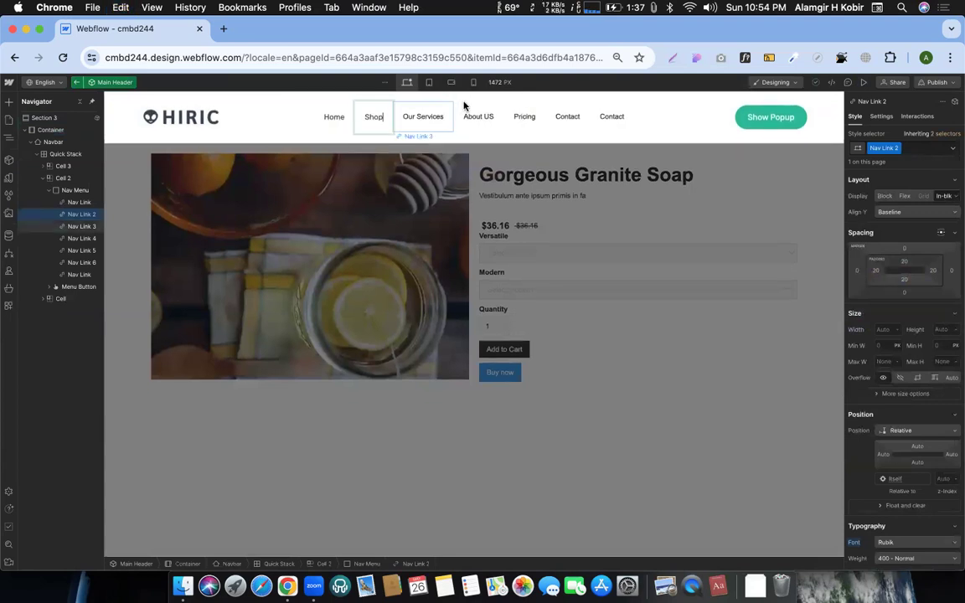
- Link the Shop navigation item to the Shop page and close its link settings
{"action": "left_click", "coordinate": [373, 119]}
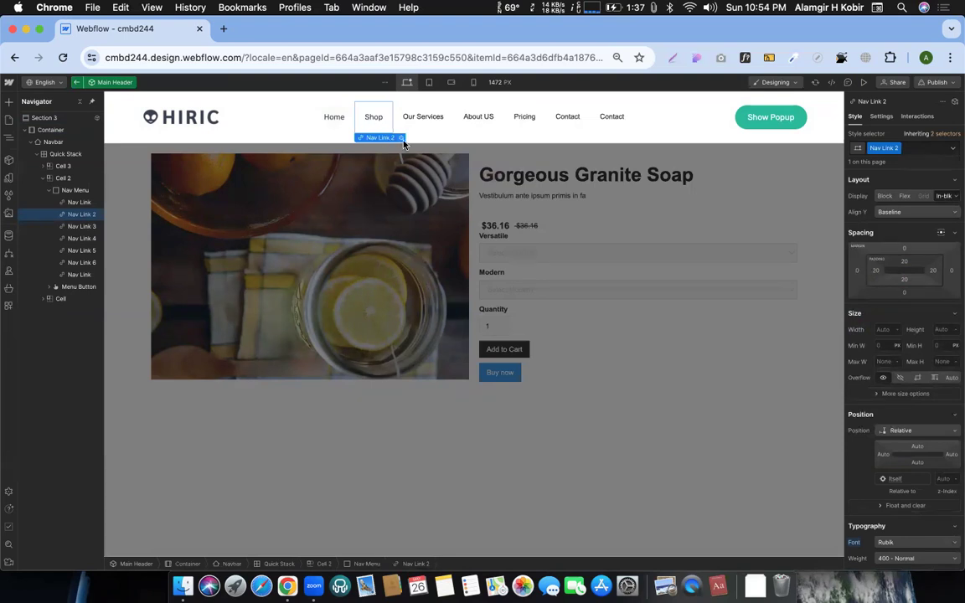
{"action": "left_click", "coordinate": [401, 138]}
{"action": "left_click", "coordinate": [408, 196]}
{"action": "left_click", "coordinate": [403, 211]}
{"action": "left_click", "coordinate": [399, 224]}
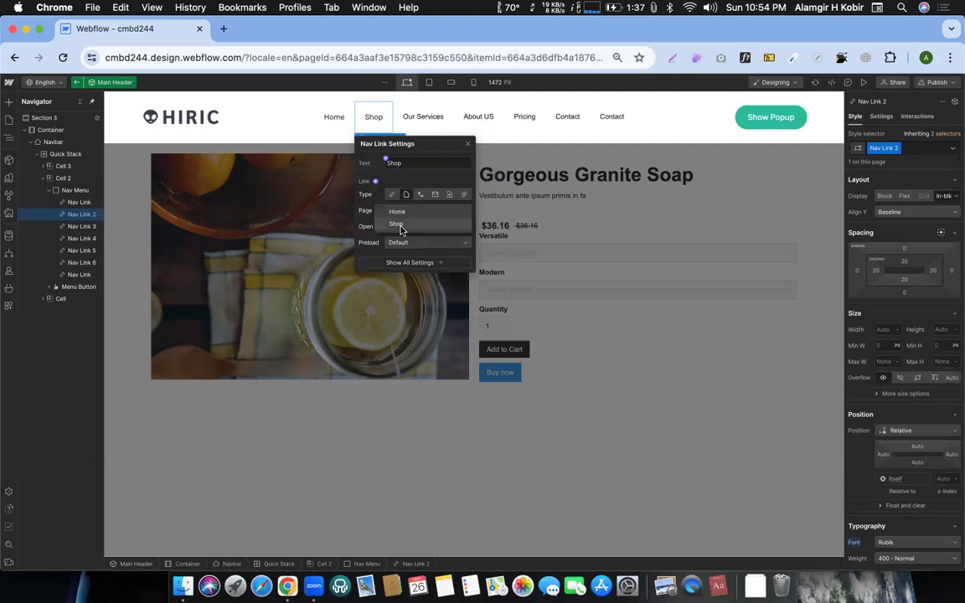
{"action": "left_click", "coordinate": [466, 147]}
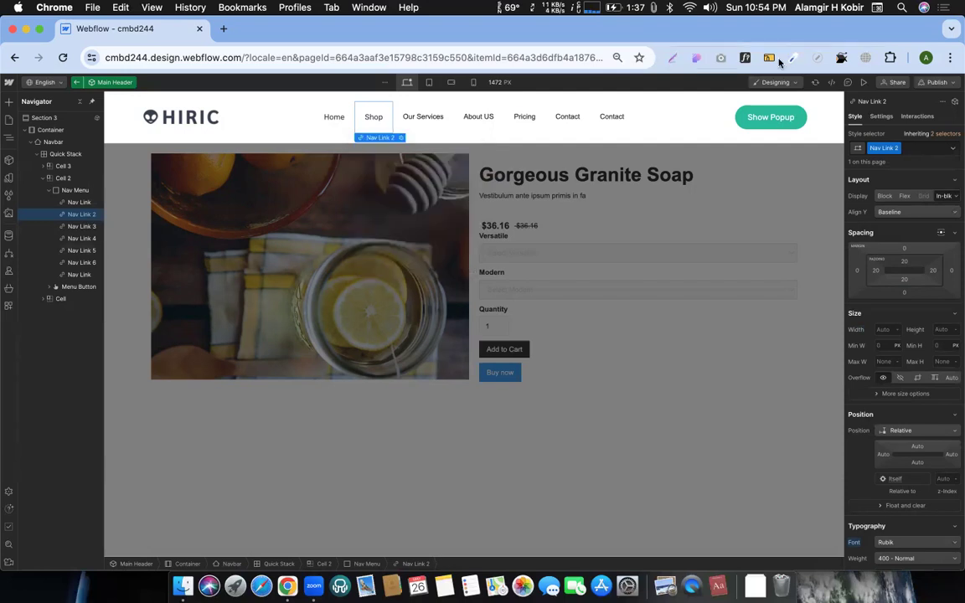
- Preview the site, follow the Shop link, browse the product grid, open Awesome Bronze Salad, and return to the design
{"action": "left_click", "coordinate": [861, 84]}
{"action": "left_click", "coordinate": [378, 118]}
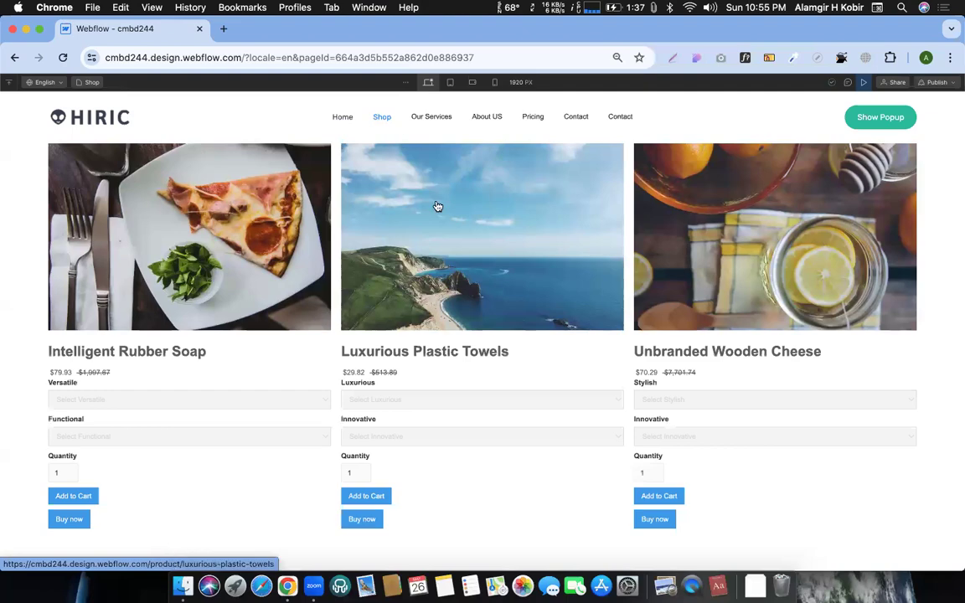
{"action": "scroll", "coordinate": [441, 459], "scroll_direction": "down", "scroll_amount": 3}
{"action": "scroll", "coordinate": [438, 459], "scroll_direction": "down", "scroll_amount": 5}
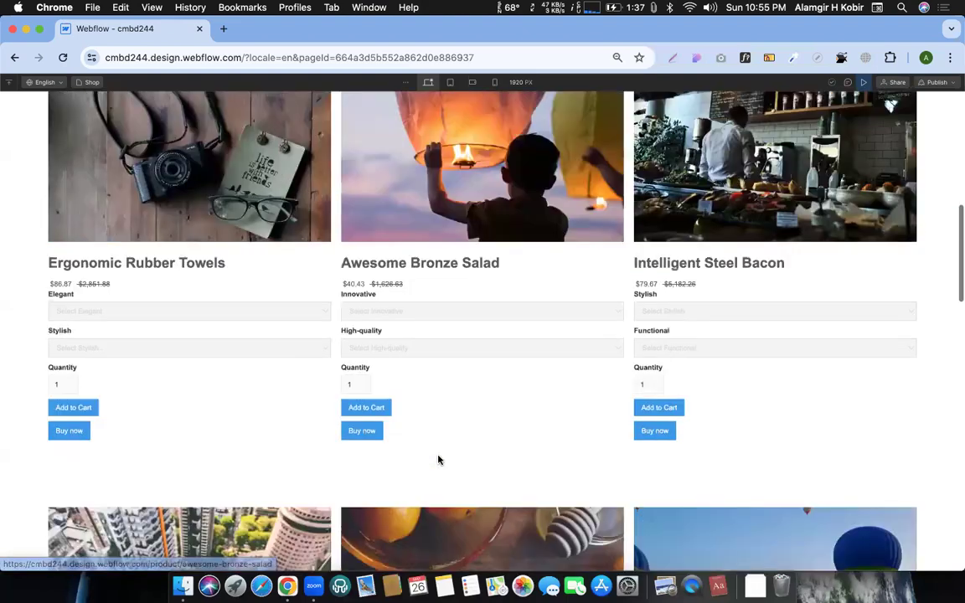
{"action": "scroll", "coordinate": [437, 459], "scroll_direction": "up", "scroll_amount": 2}
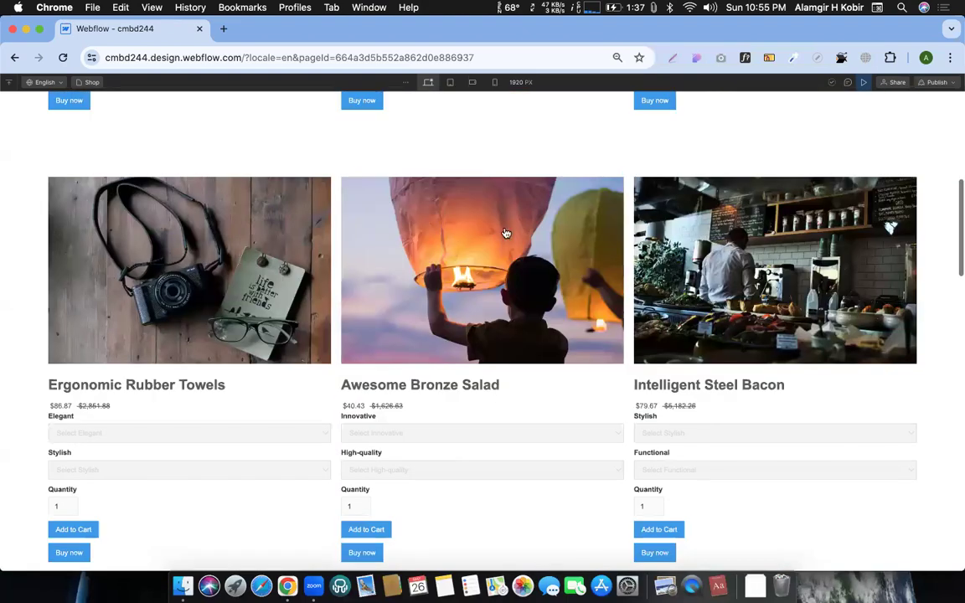
{"action": "left_click", "coordinate": [399, 392]}
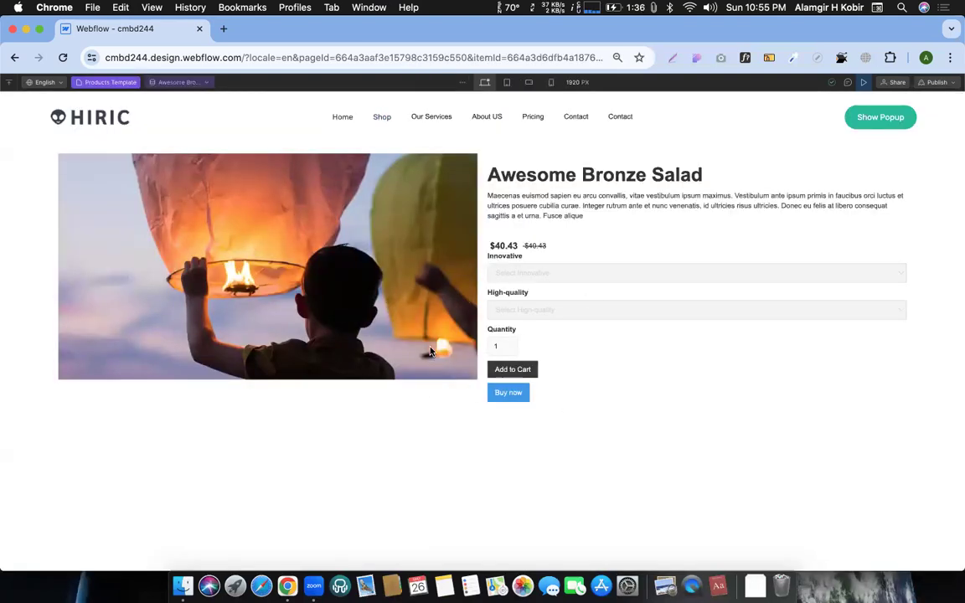
{"action": "left_click", "coordinate": [863, 82]}
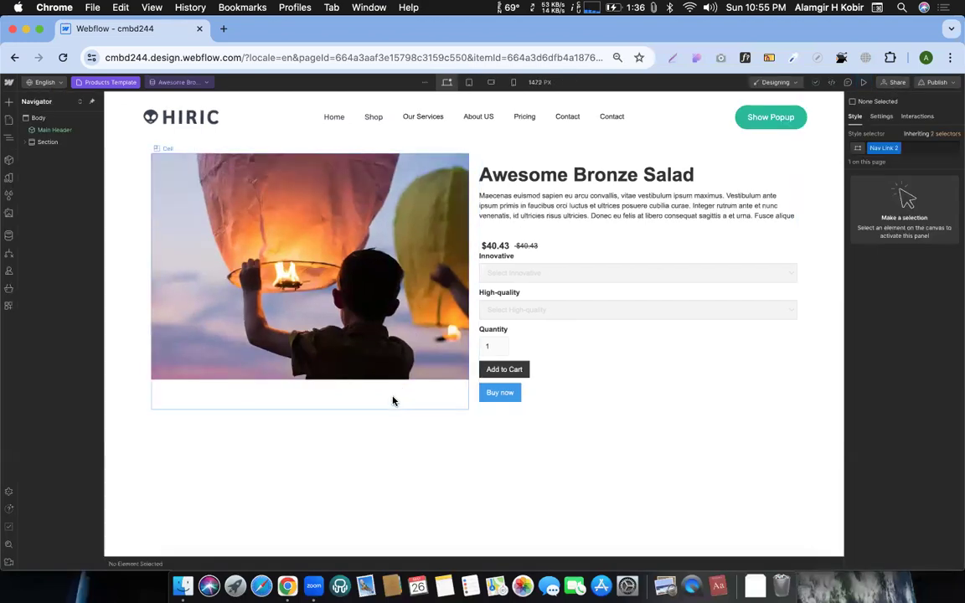
- Align the product image cell's content vertically to Center and check the result in preview
{"action": "left_click", "coordinate": [393, 401]}
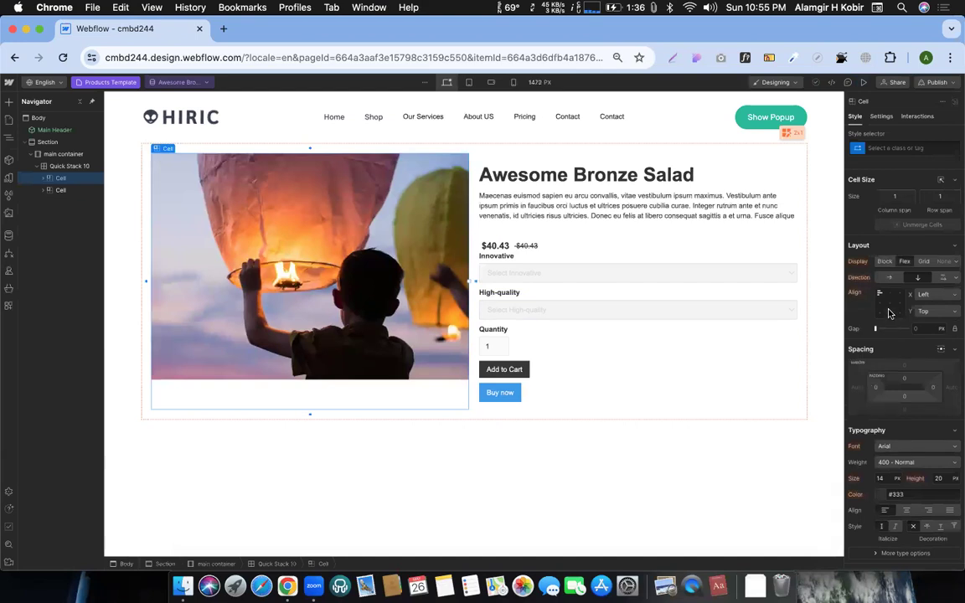
{"action": "left_click", "coordinate": [879, 305]}
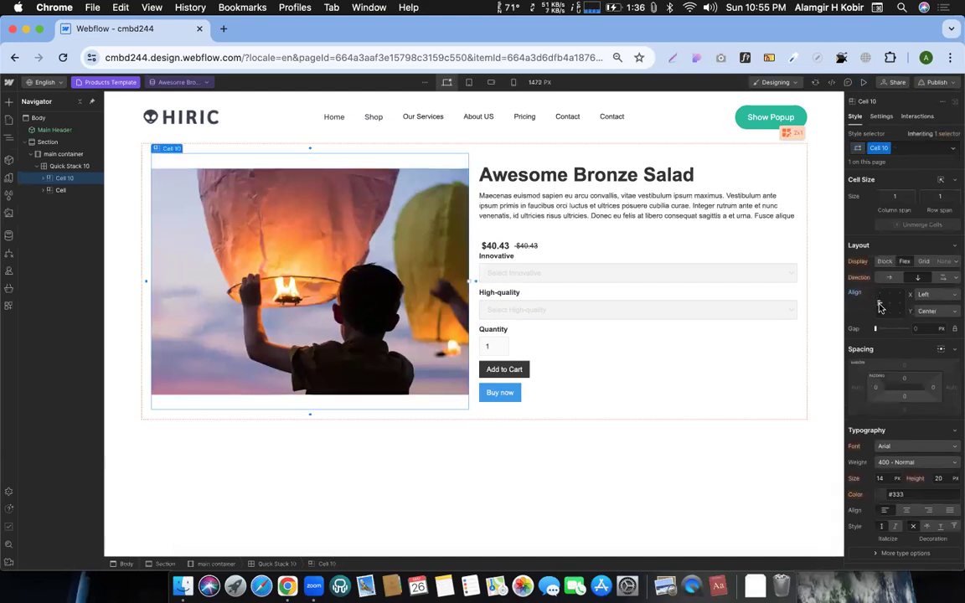
{"action": "left_click", "coordinate": [864, 82]}
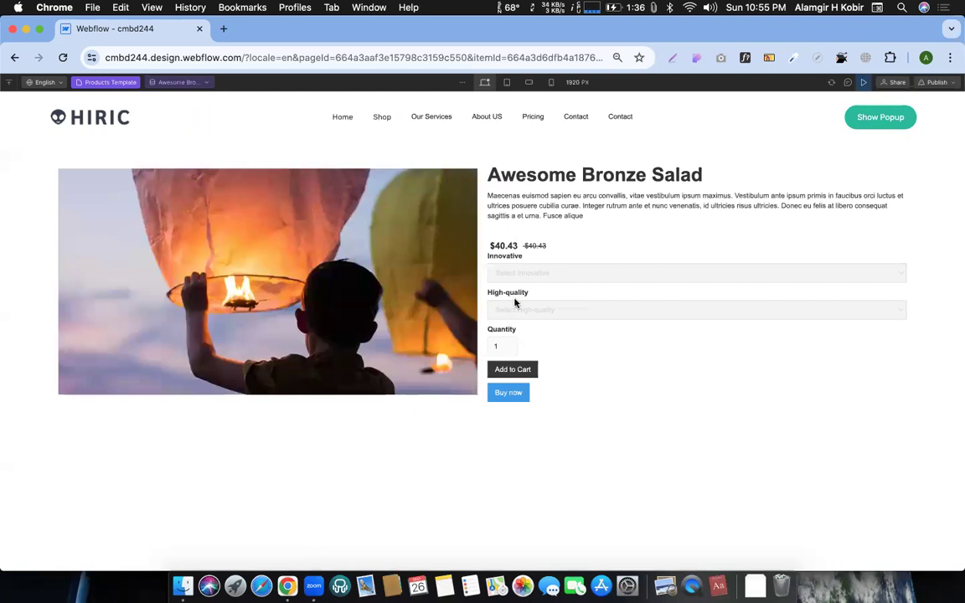
{"action": "key", "text": "Escape"}
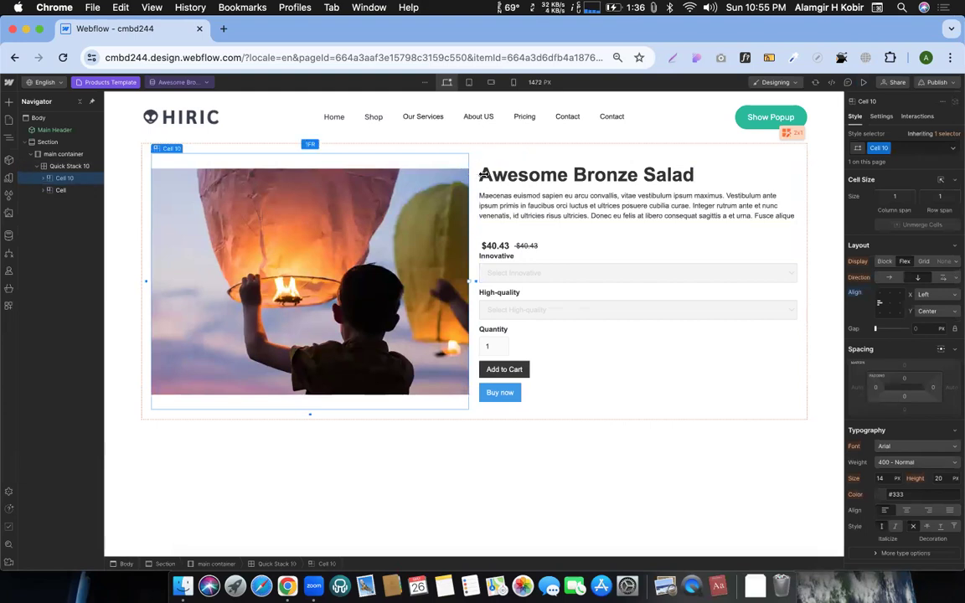
- Set the gap of Quick Stack 10 around the product image and details to 60 px
{"action": "left_click", "coordinate": [760, 147]}
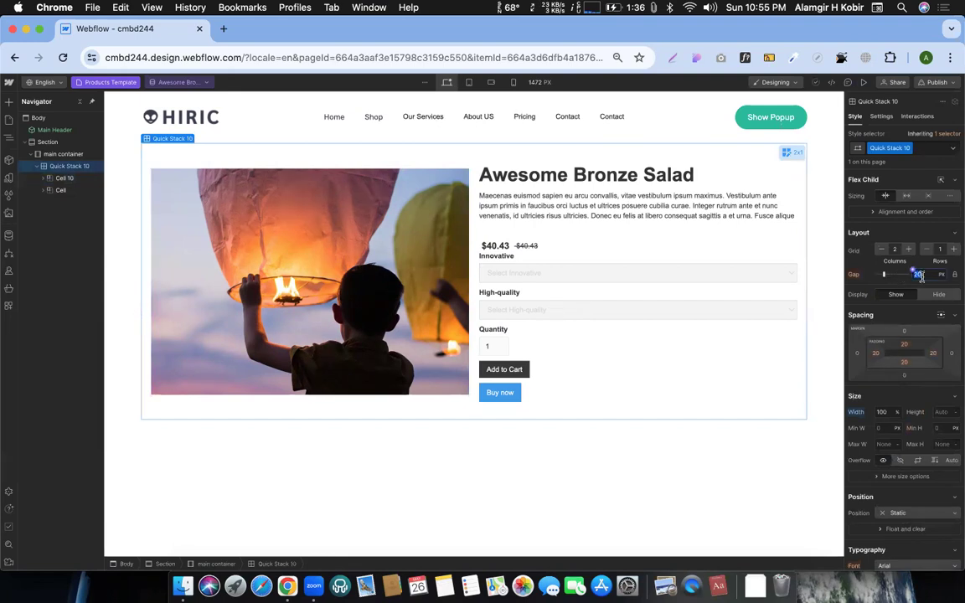
{"action": "key", "text": "Return"}
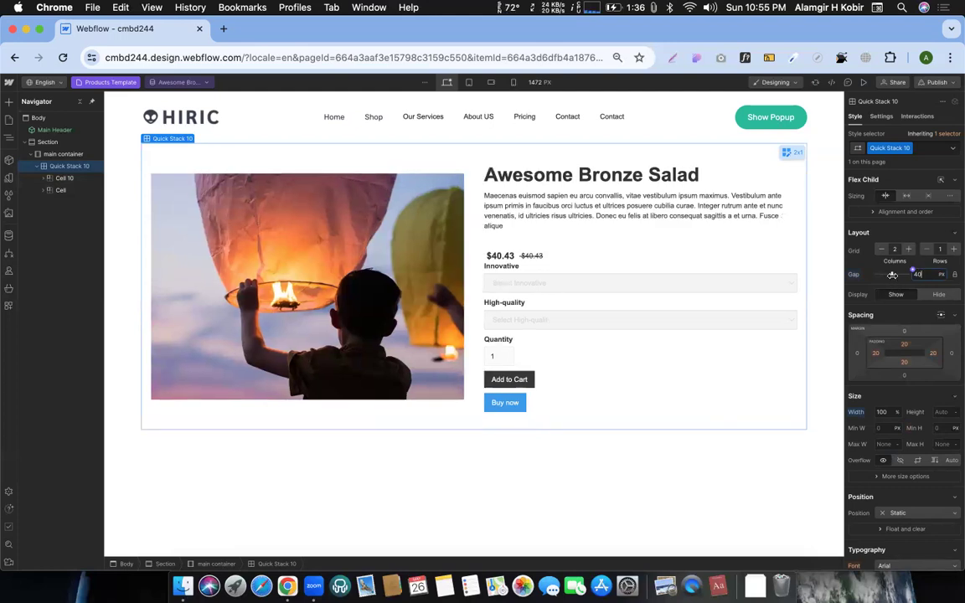
{"action": "left_click_drag", "start_coordinate": [893, 274], "coordinate": [901, 274]}
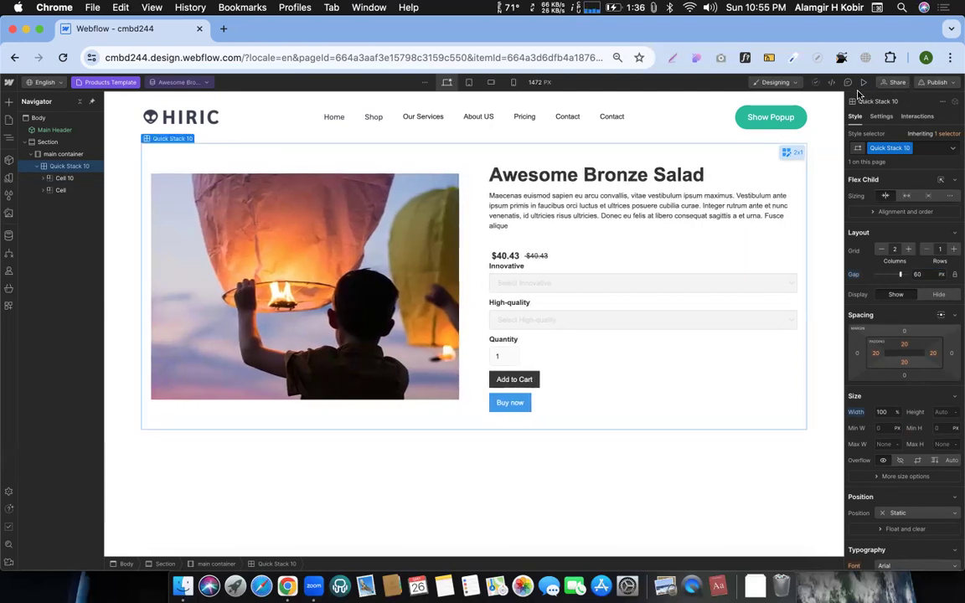
- Preview the Shop page, try adding Luxurious Plastic Towels to the cart, select its Luxurious and Innovative options, and continue to checkout
{"action": "left_click", "coordinate": [862, 83]}
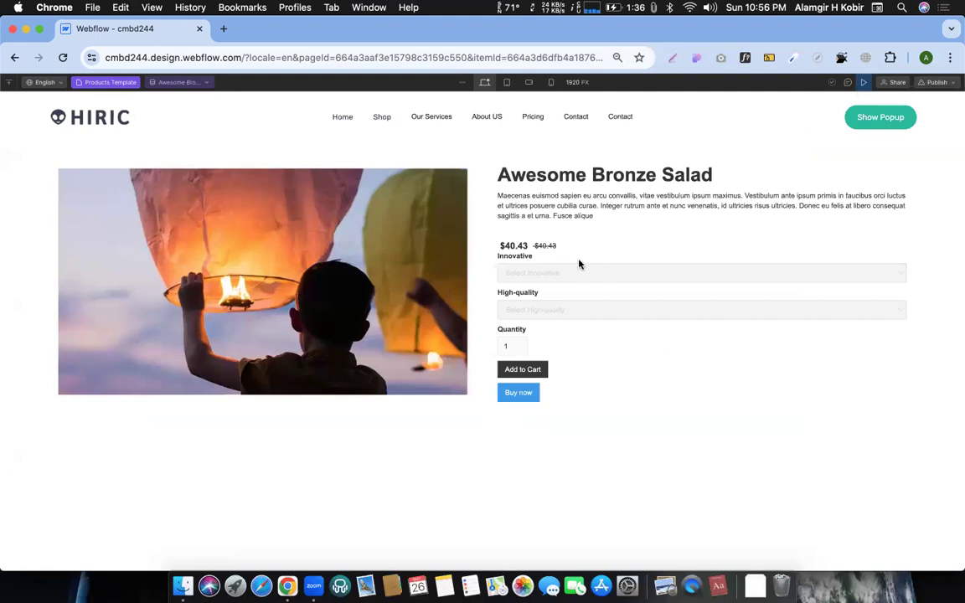
{"action": "left_click", "coordinate": [383, 121]}
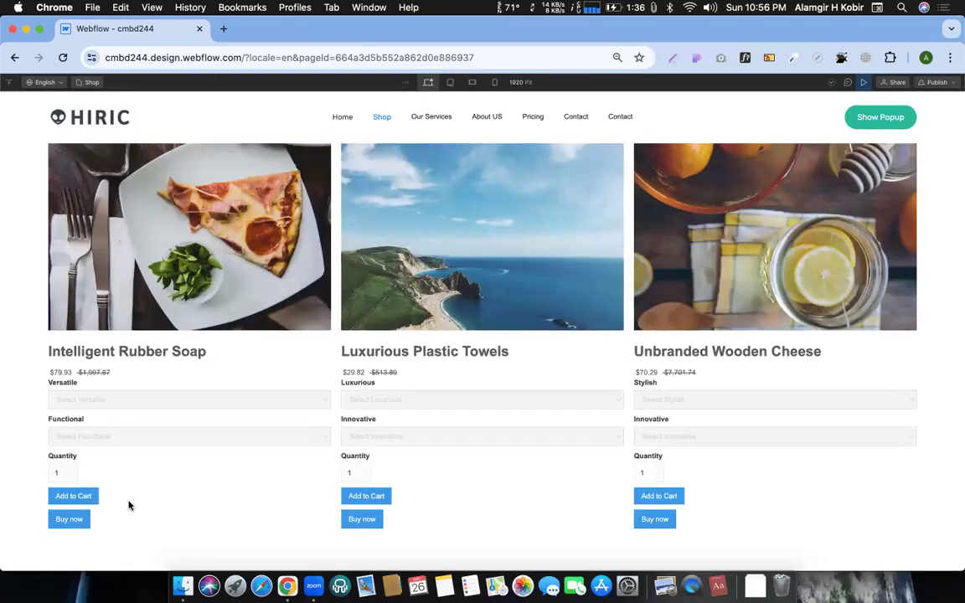
{"action": "scroll", "coordinate": [355, 319], "scroll_direction": "down", "scroll_amount": 2}
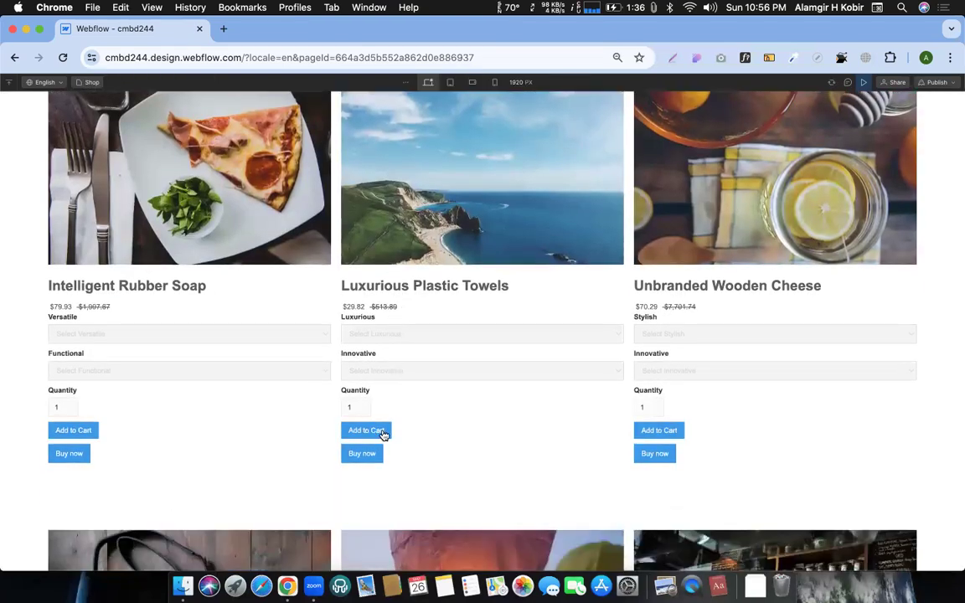
{"action": "left_click", "coordinate": [378, 436]}
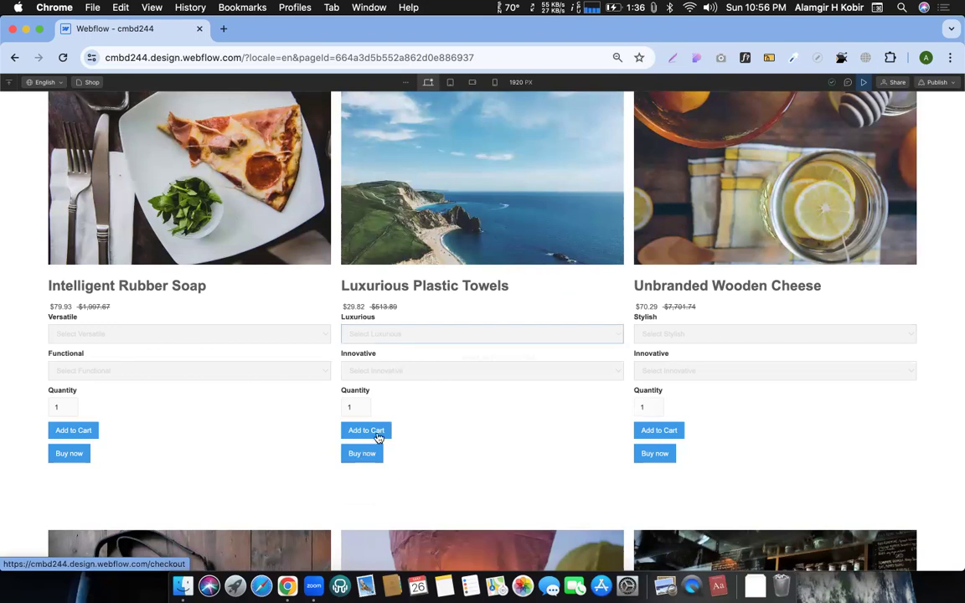
{"action": "left_click", "coordinate": [391, 339]}
{"action": "left_click", "coordinate": [384, 354]}
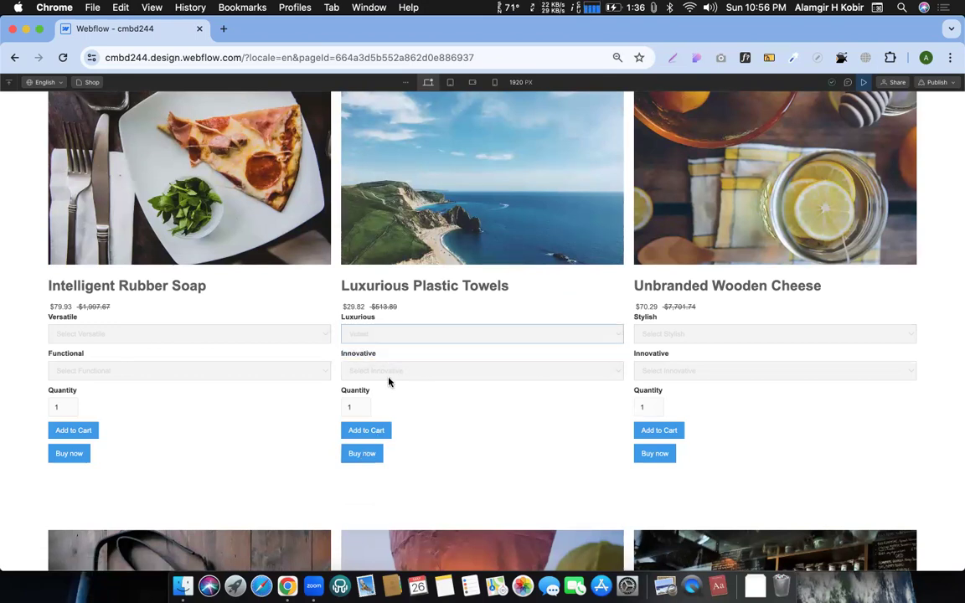
{"action": "left_click", "coordinate": [389, 375]}
{"action": "left_click", "coordinate": [386, 381]}
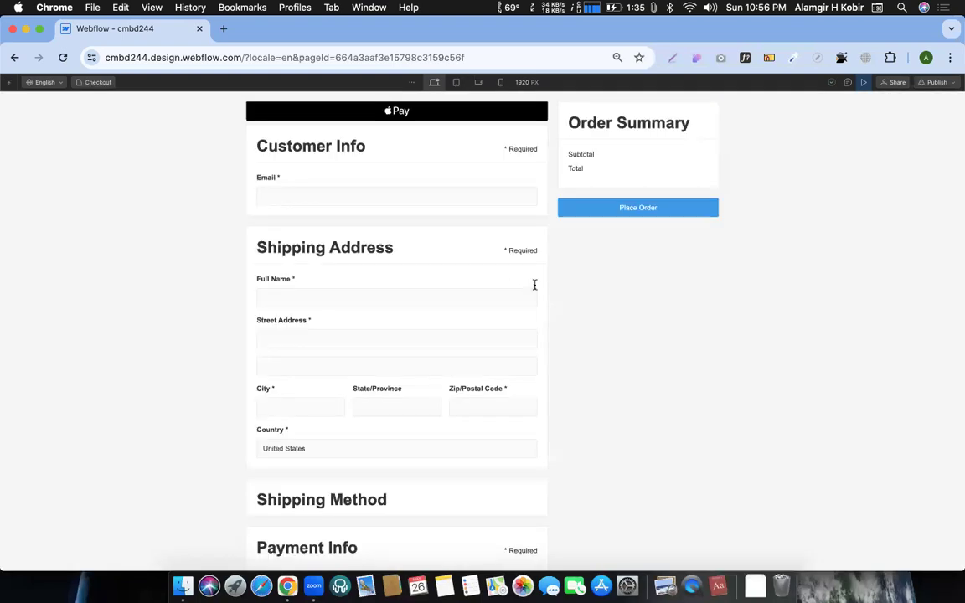
- Examine the Checkout page from customer info and shipping method through payment, billing address and items in order
{"action": "scroll", "coordinate": [656, 329], "scroll_direction": "down", "scroll_amount": 5}
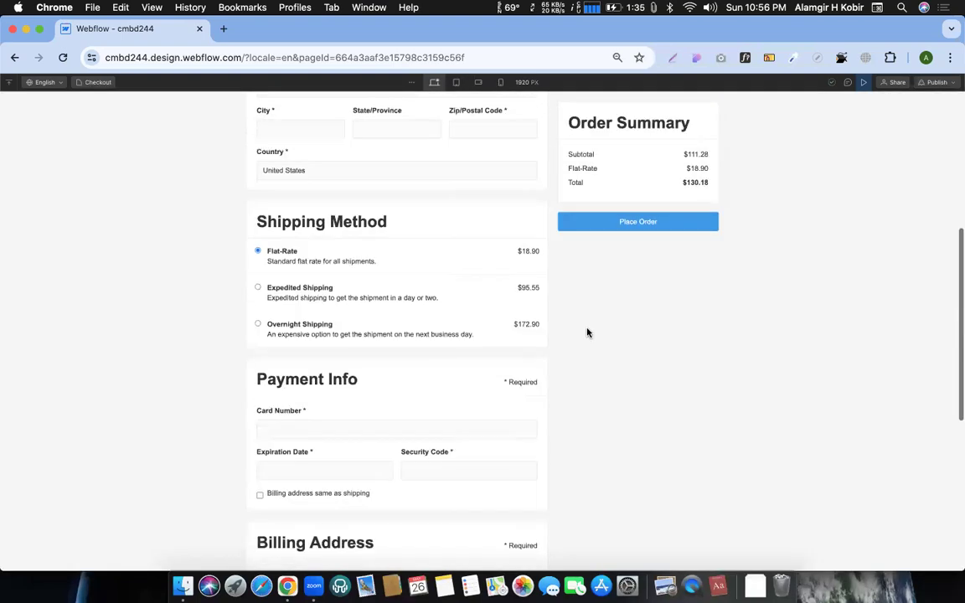
{"action": "scroll", "coordinate": [587, 333], "scroll_direction": "up", "scroll_amount": 4}
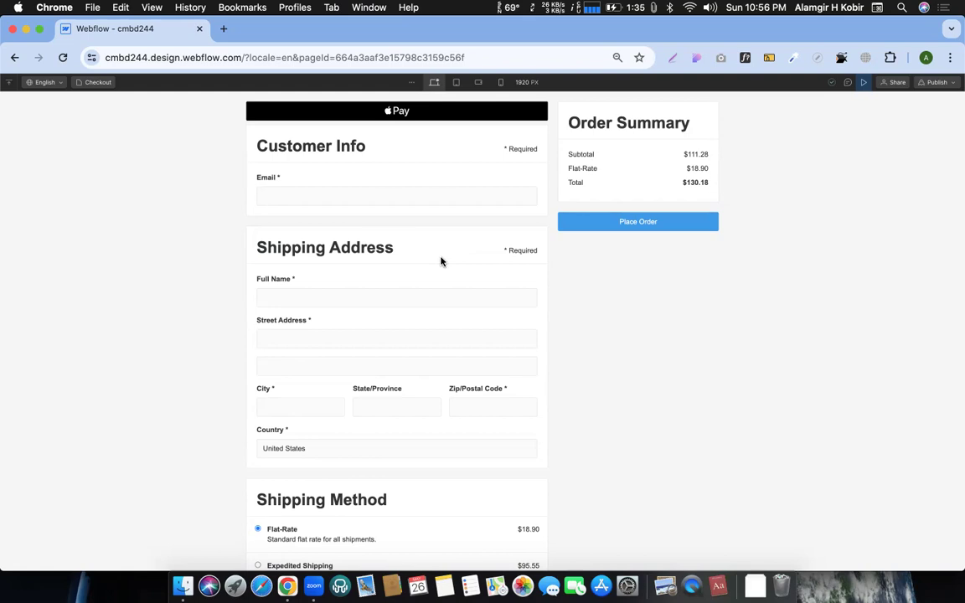
{"action": "scroll", "coordinate": [469, 278], "scroll_direction": "down", "scroll_amount": 7}
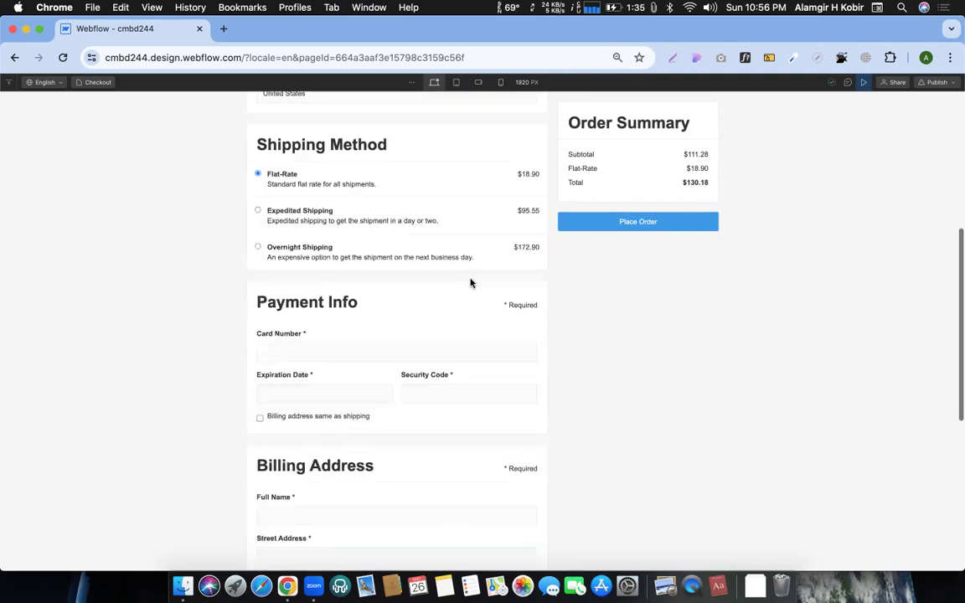
{"action": "scroll", "coordinate": [470, 278], "scroll_direction": "down", "scroll_amount": 2}
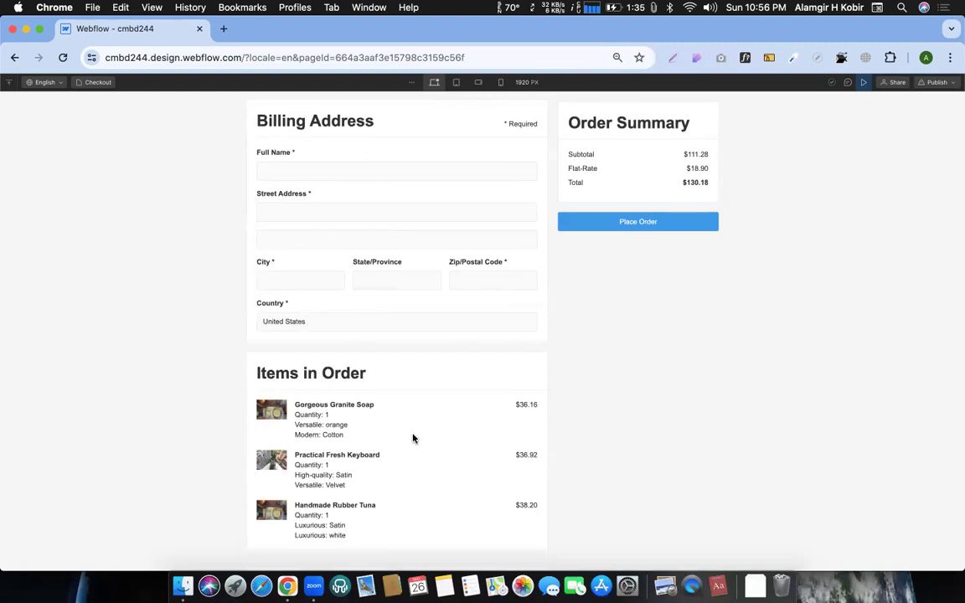
{"action": "scroll", "coordinate": [501, 368], "scroll_direction": "up", "scroll_amount": 10}
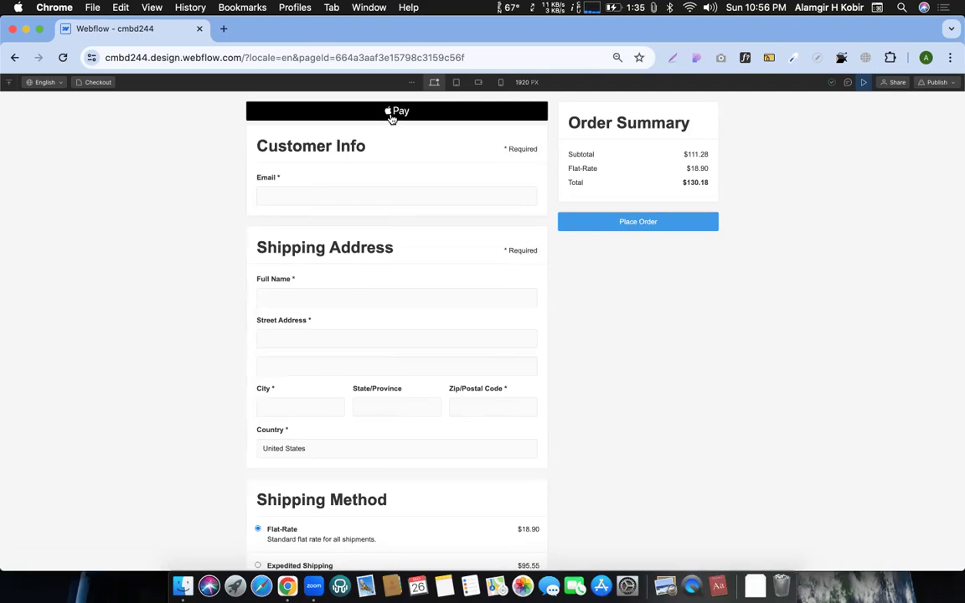
{"action": "scroll", "coordinate": [403, 140], "scroll_direction": "down", "scroll_amount": 10}
{"action": "scroll", "coordinate": [785, 260], "scroll_direction": "up", "scroll_amount": 10}
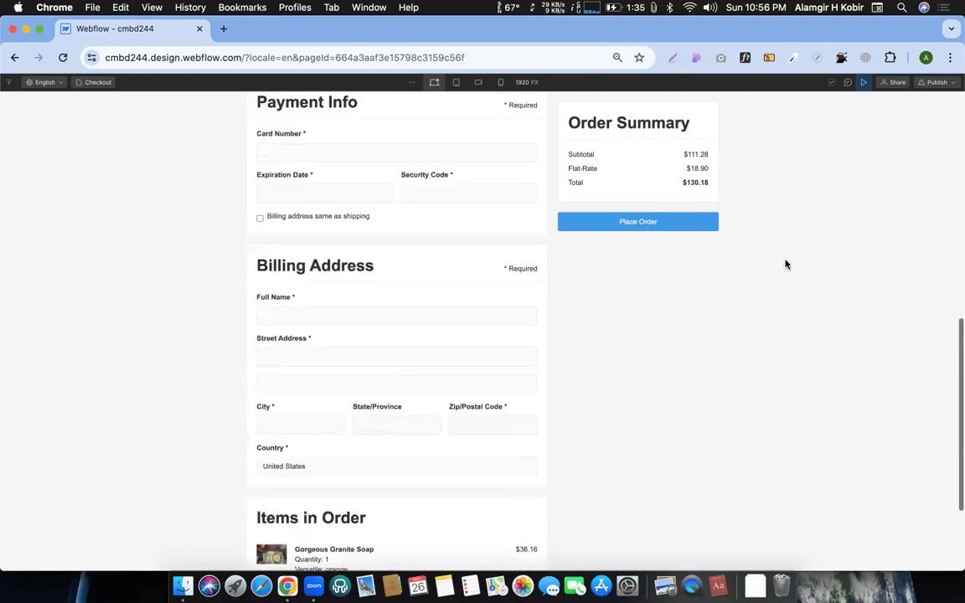
- Place the test order, review the Order Confirmation page, and leave the preview
{"action": "left_click", "coordinate": [628, 226]}
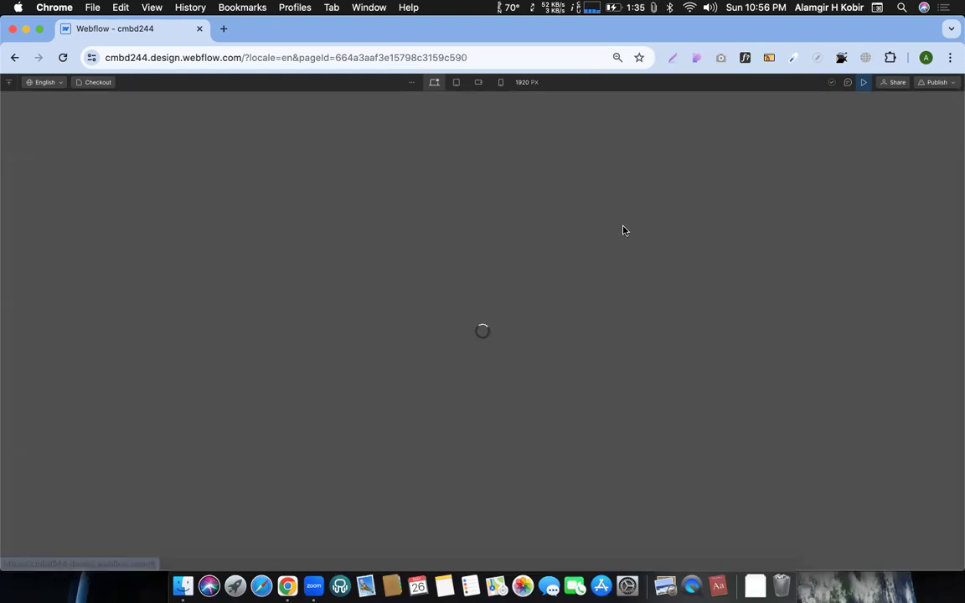
{"action": "scroll", "coordinate": [369, 477], "scroll_direction": "down", "scroll_amount": 3}
{"action": "scroll", "coordinate": [369, 477], "scroll_direction": "up", "scroll_amount": 3}
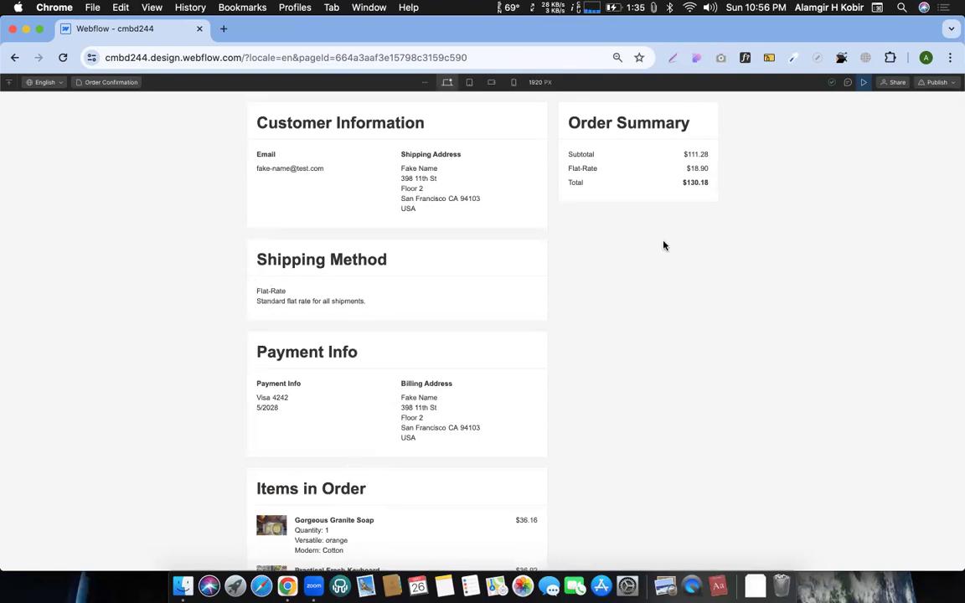
{"action": "left_click", "coordinate": [867, 81]}
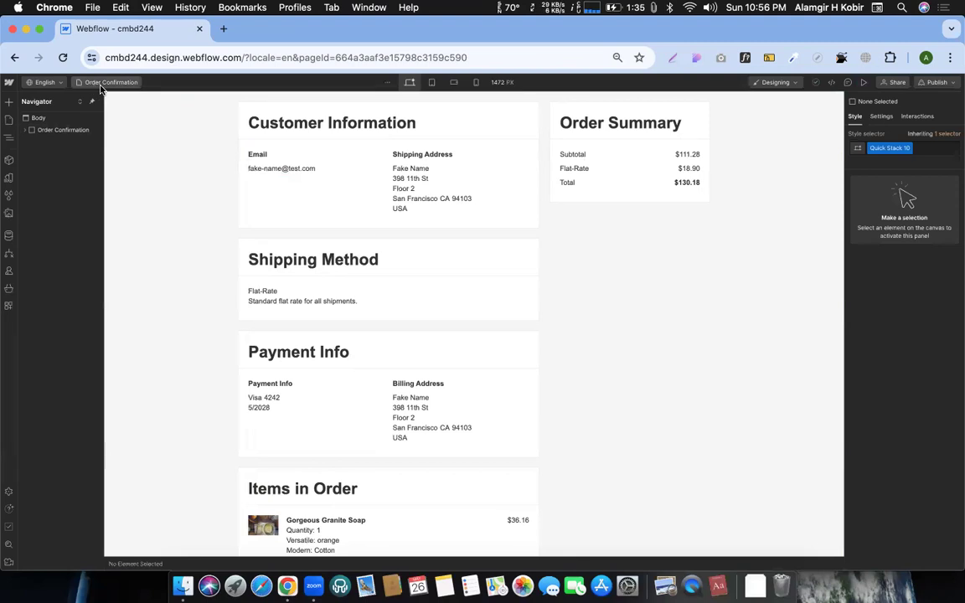
- Open the Checkout page in the designer and review its customer, shipping address and shipping method sections
{"action": "left_click", "coordinate": [102, 83]}
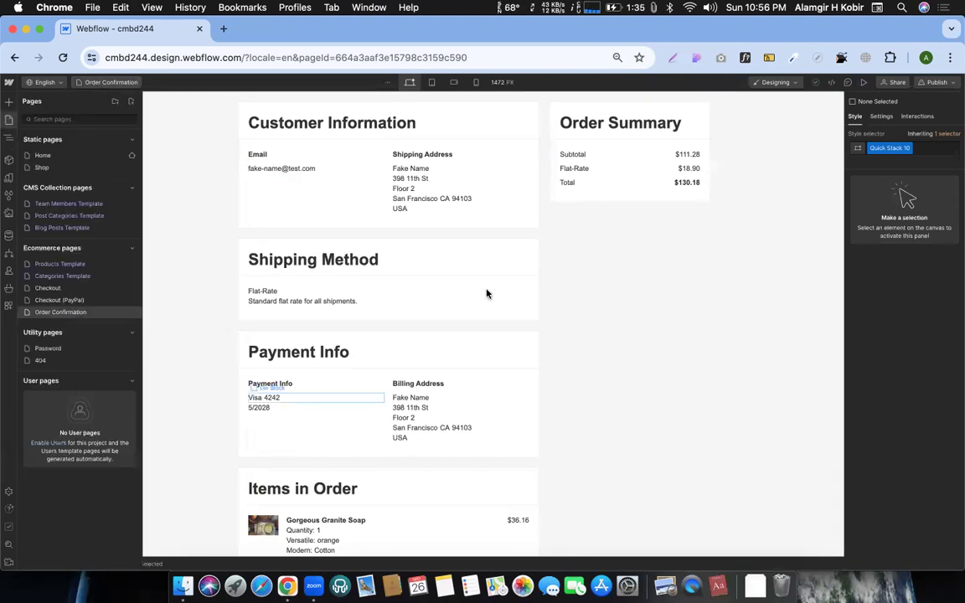
{"action": "left_click", "coordinate": [47, 288]}
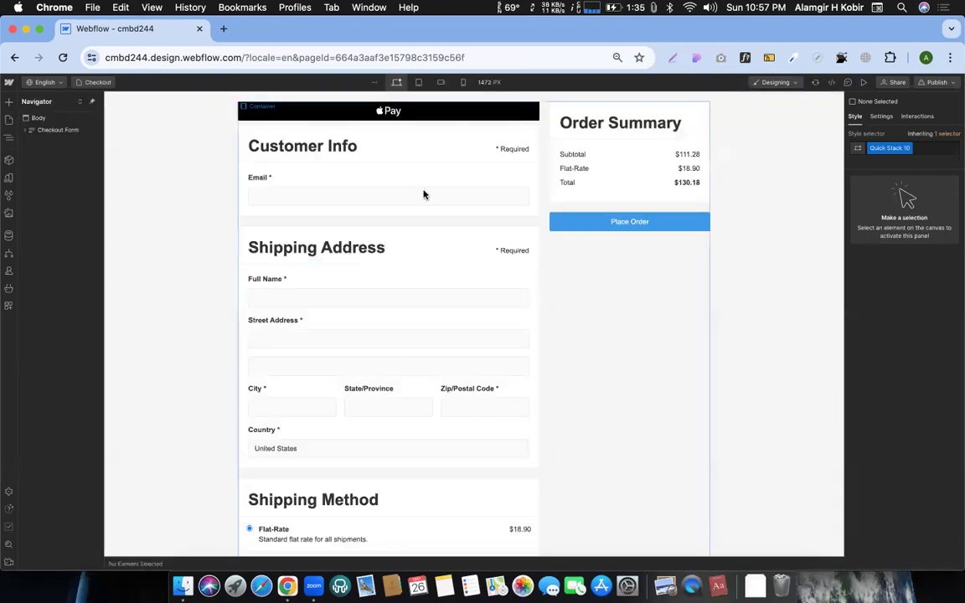
{"action": "scroll", "coordinate": [514, 328], "scroll_direction": "down", "scroll_amount": 5}
{"action": "scroll", "coordinate": [514, 327], "scroll_direction": "up", "scroll_amount": 5}
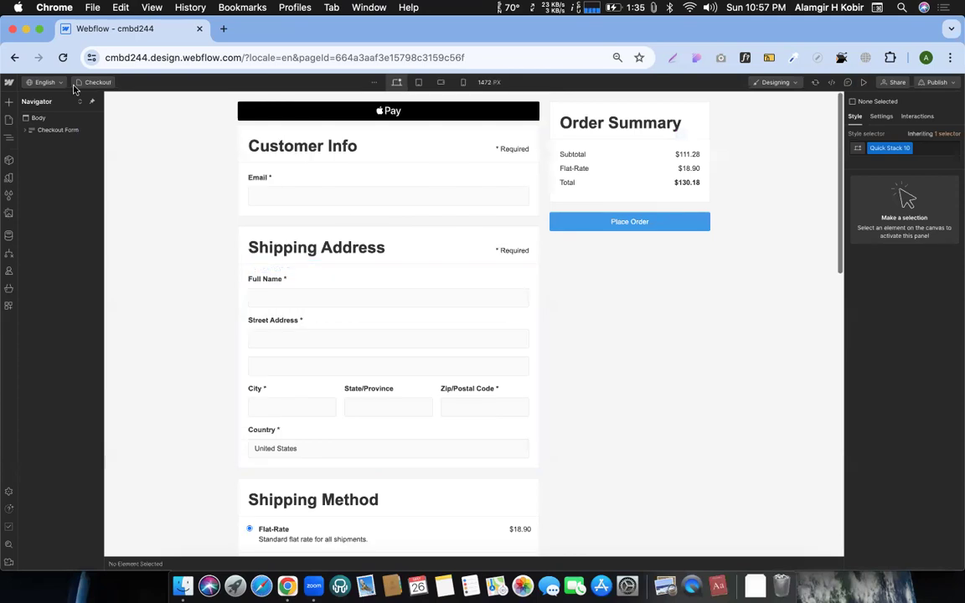
- Review the Checkout (PayPal) page and open the site's ecommerce payment provider settings
{"action": "left_click", "coordinate": [90, 82]}
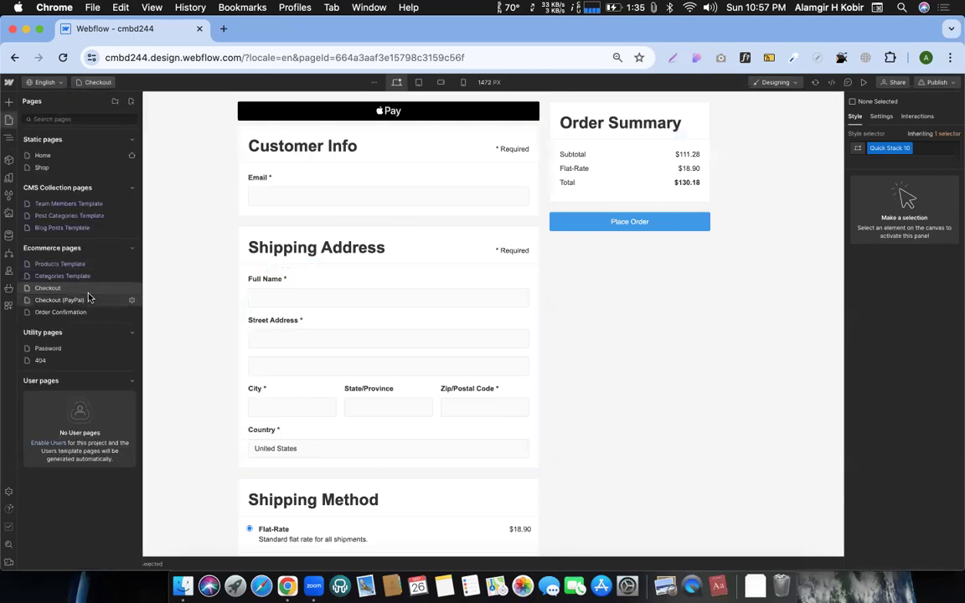
{"action": "left_click", "coordinate": [48, 303]}
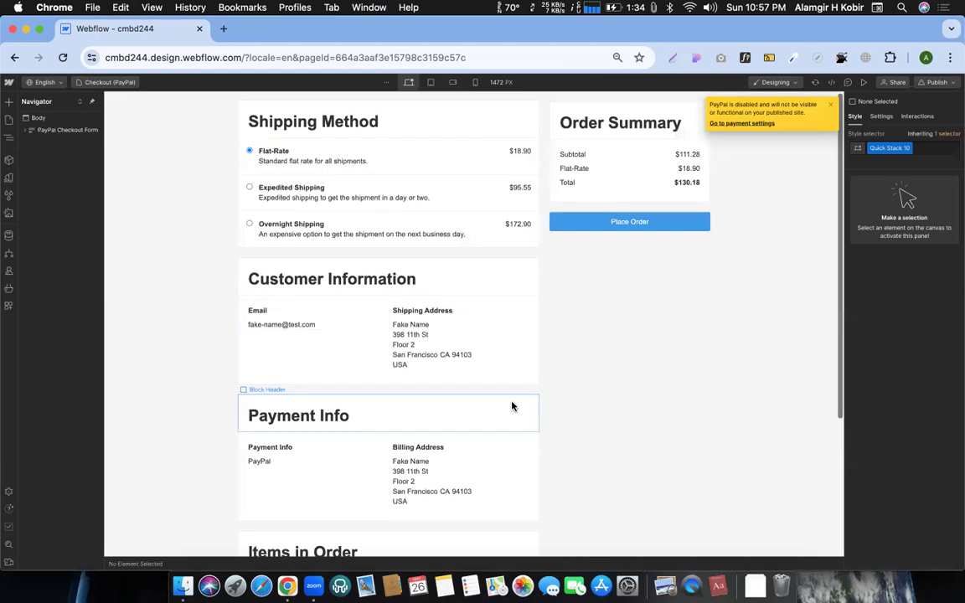
{"action": "scroll", "coordinate": [512, 405], "scroll_direction": "down", "scroll_amount": 5}
{"action": "scroll", "coordinate": [512, 406], "scroll_direction": "up", "scroll_amount": 5}
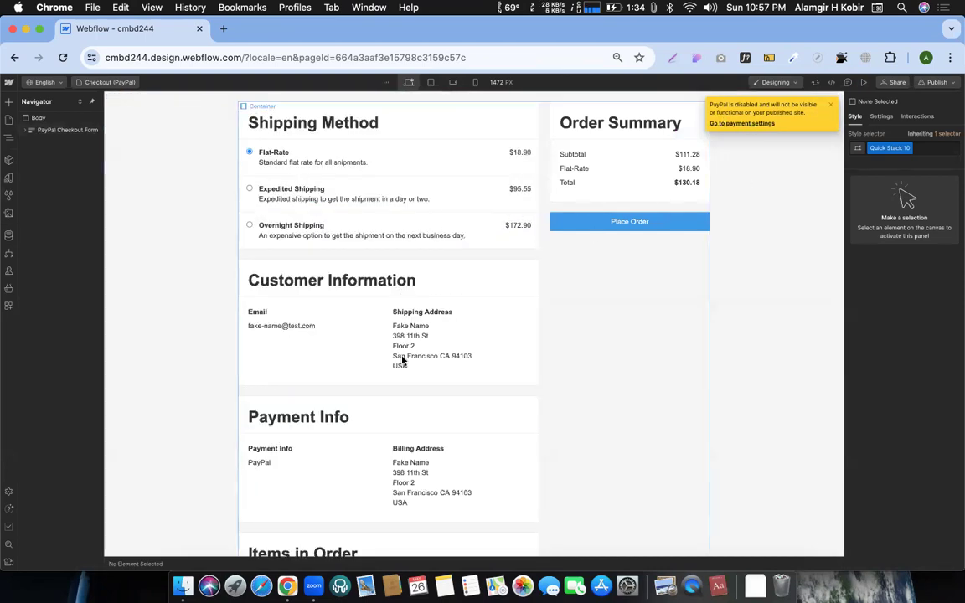
{"action": "left_click", "coordinate": [738, 124]}
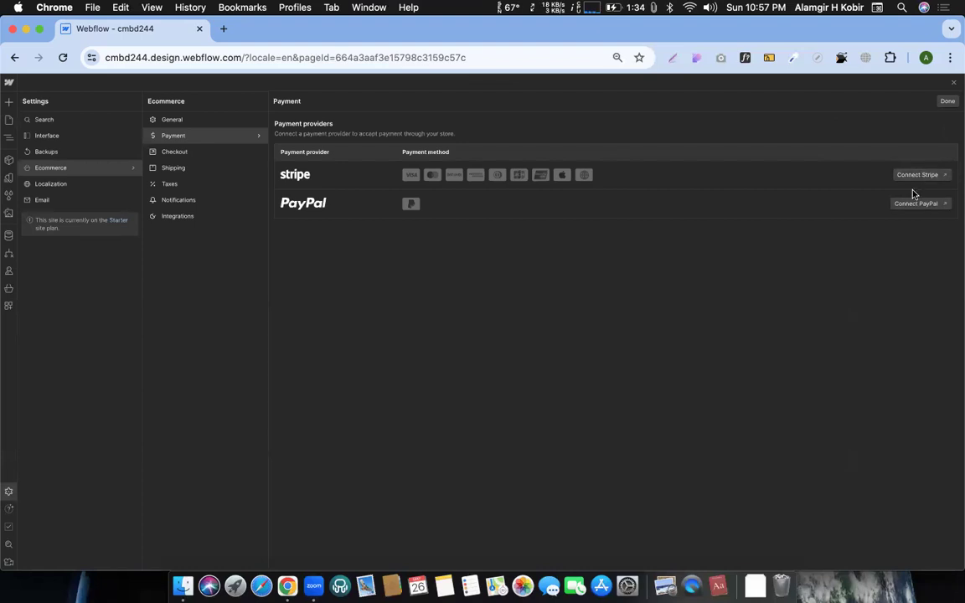
- Look through the site's pages, CMS collections and ecommerce Categories, and close the Categories view
{"action": "left_click", "coordinate": [7, 122]}
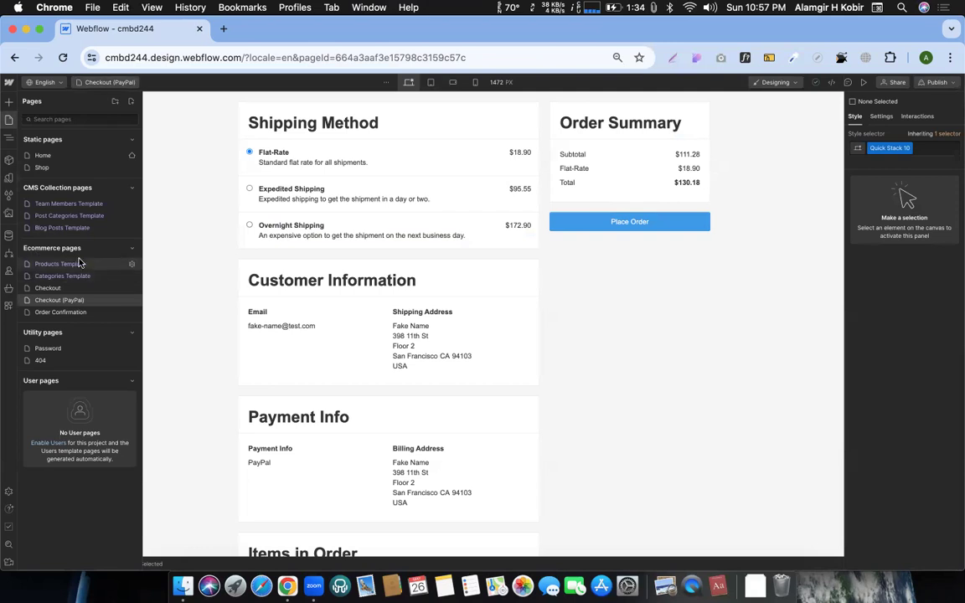
{"action": "left_click", "coordinate": [8, 235]}
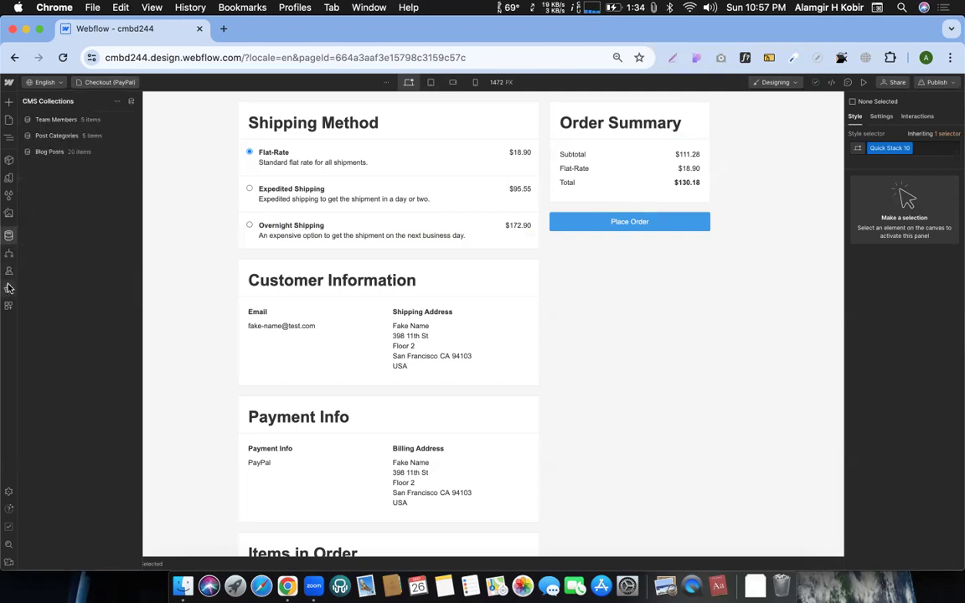
{"action": "left_click", "coordinate": [8, 288]}
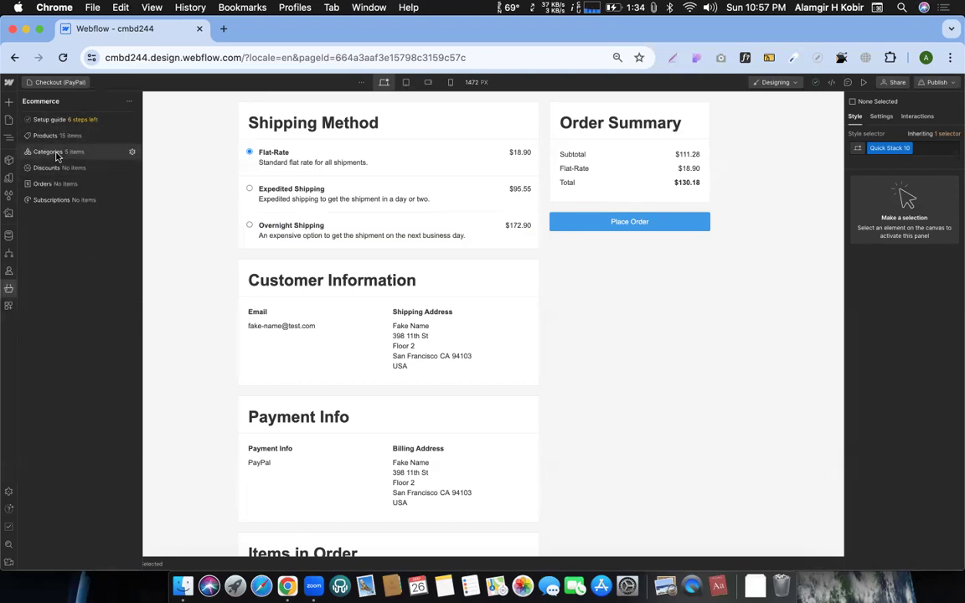
{"action": "left_click", "coordinate": [48, 151]}
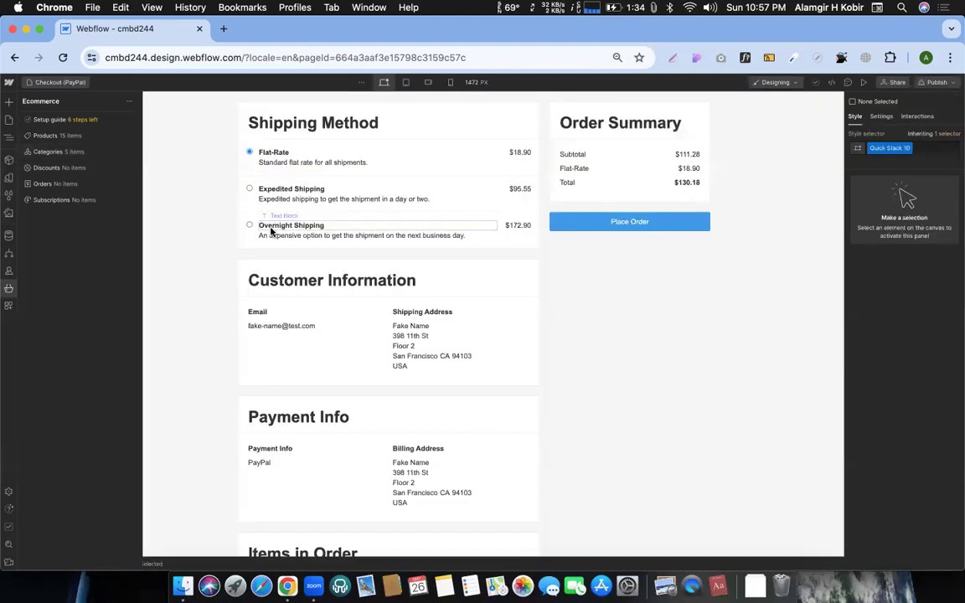
{"action": "left_click", "coordinate": [953, 82]}
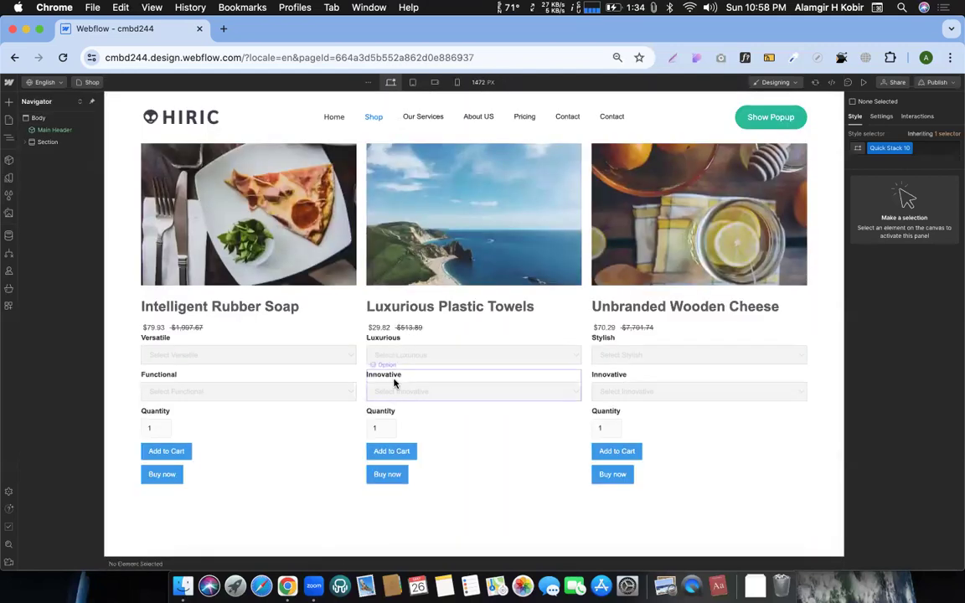
- Duplicate the product listing section on the Shop page
{"action": "scroll", "coordinate": [395, 382], "scroll_direction": "down", "scroll_amount": 5}
{"action": "scroll", "coordinate": [394, 383], "scroll_direction": "down", "scroll_amount": 10}
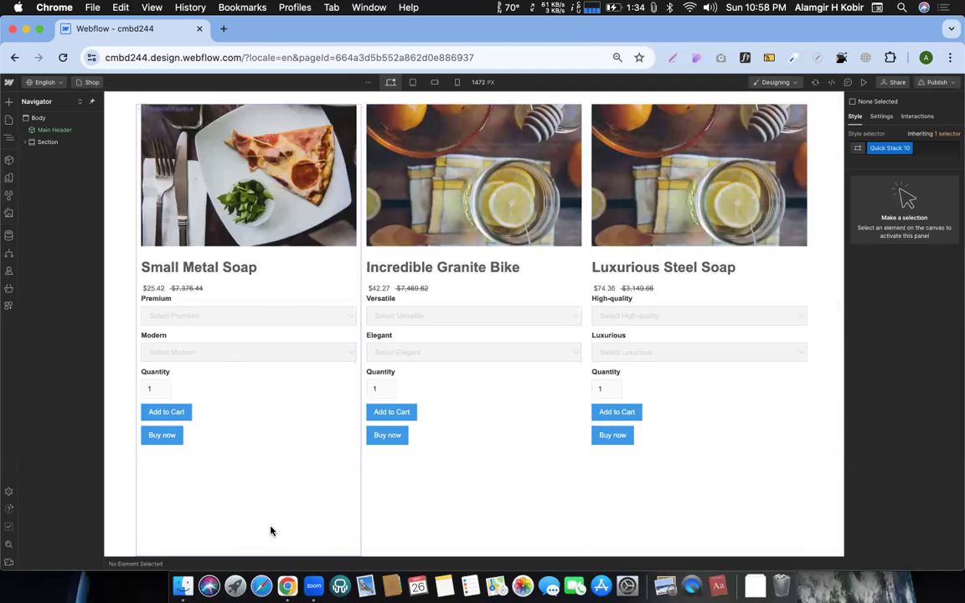
{"action": "scroll", "coordinate": [349, 409], "scroll_direction": "up", "scroll_amount": 15}
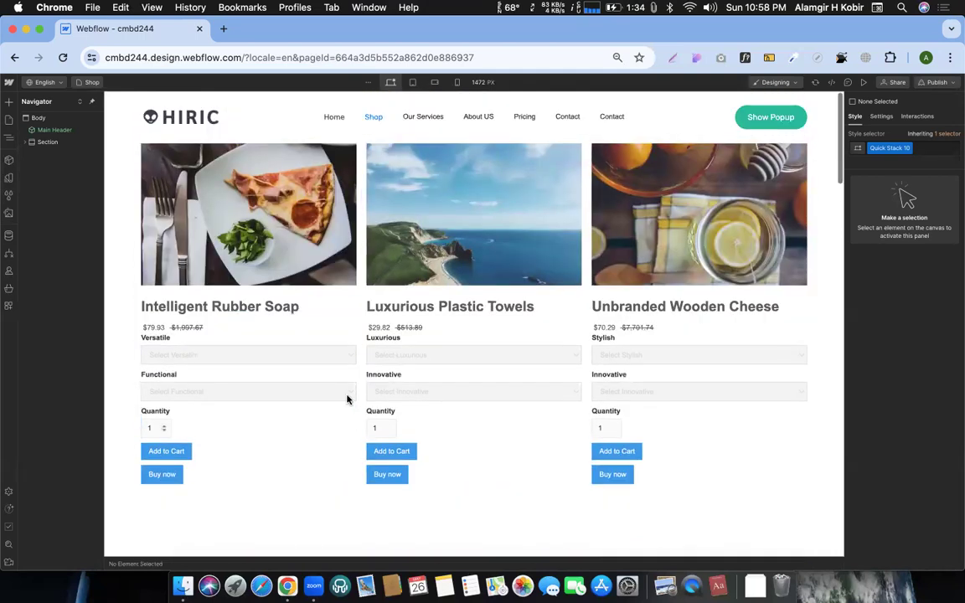
{"action": "left_click", "coordinate": [121, 191]}
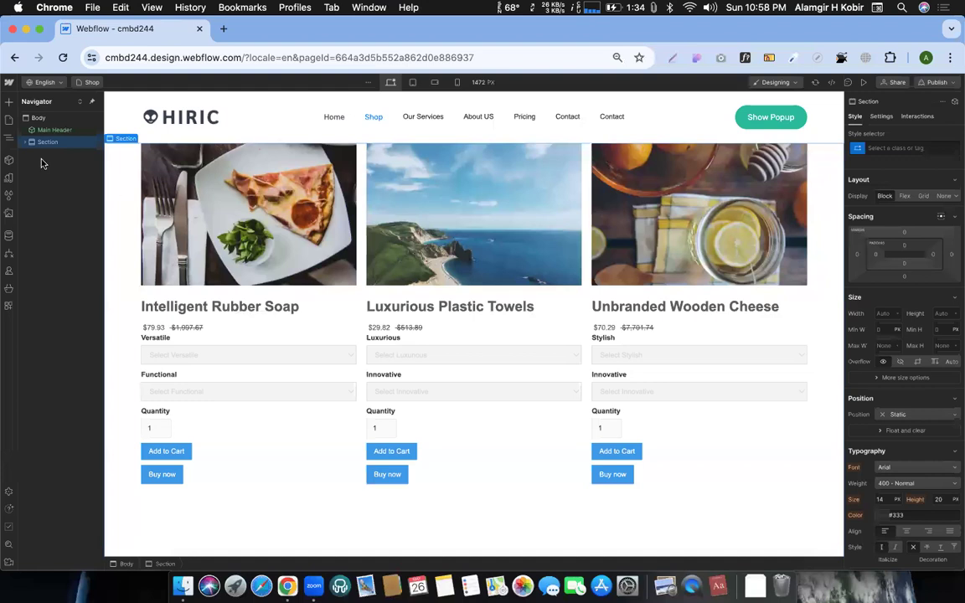
- Delete the Collection List Wrapper inside the main container of the Shop page's first section
{"action": "left_click", "coordinate": [25, 143]}
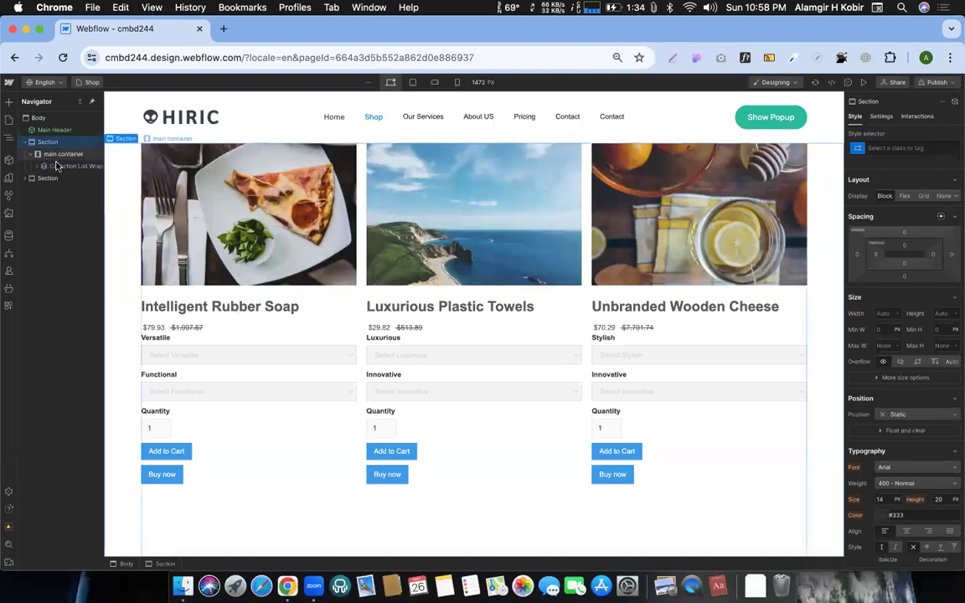
{"action": "left_click", "coordinate": [52, 154]}
{"action": "left_click", "coordinate": [56, 165]}
{"action": "left_click", "coordinate": [43, 166]}
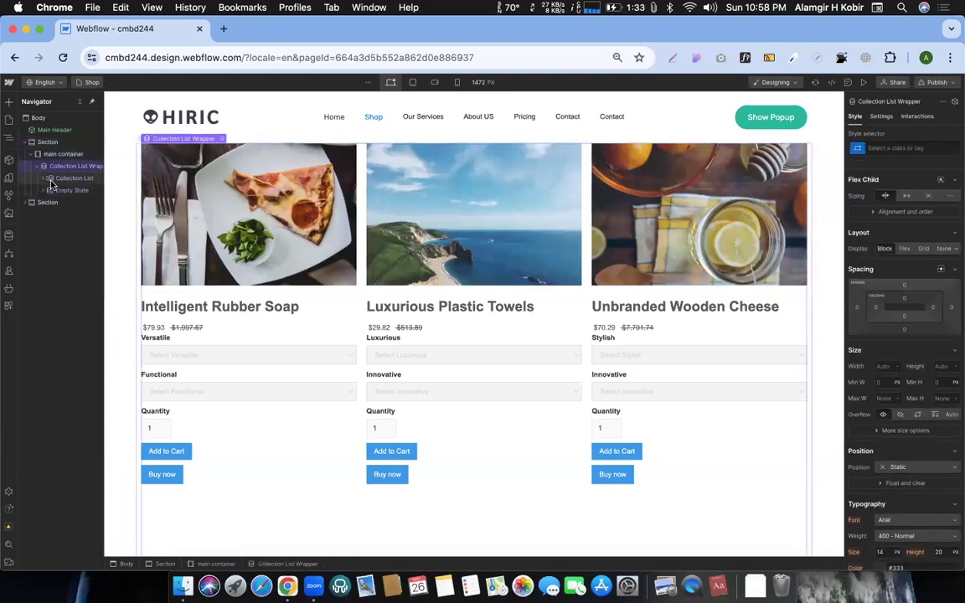
{"action": "left_click", "coordinate": [51, 179]}
{"action": "left_click", "coordinate": [46, 179]}
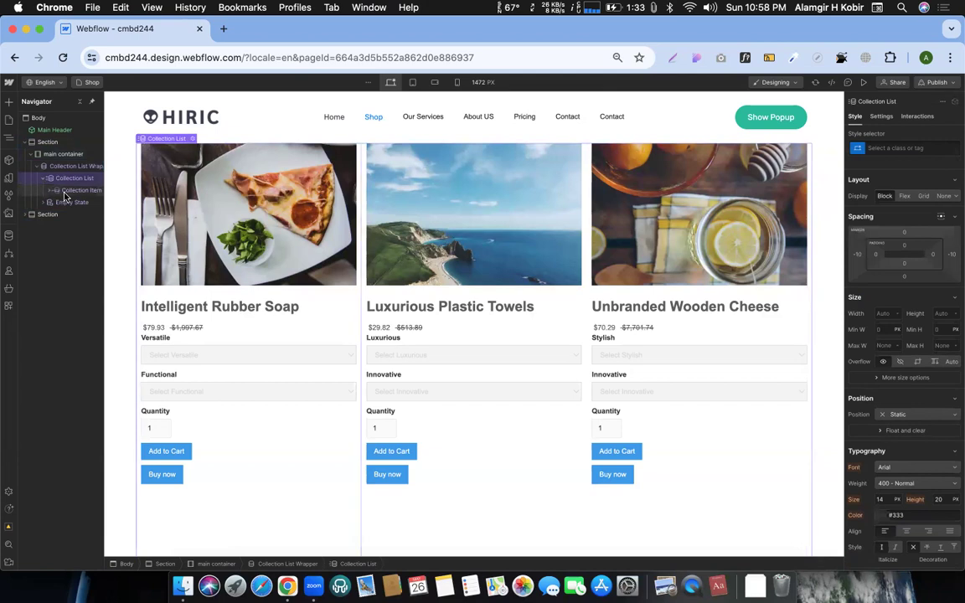
{"action": "left_click", "coordinate": [64, 192]}
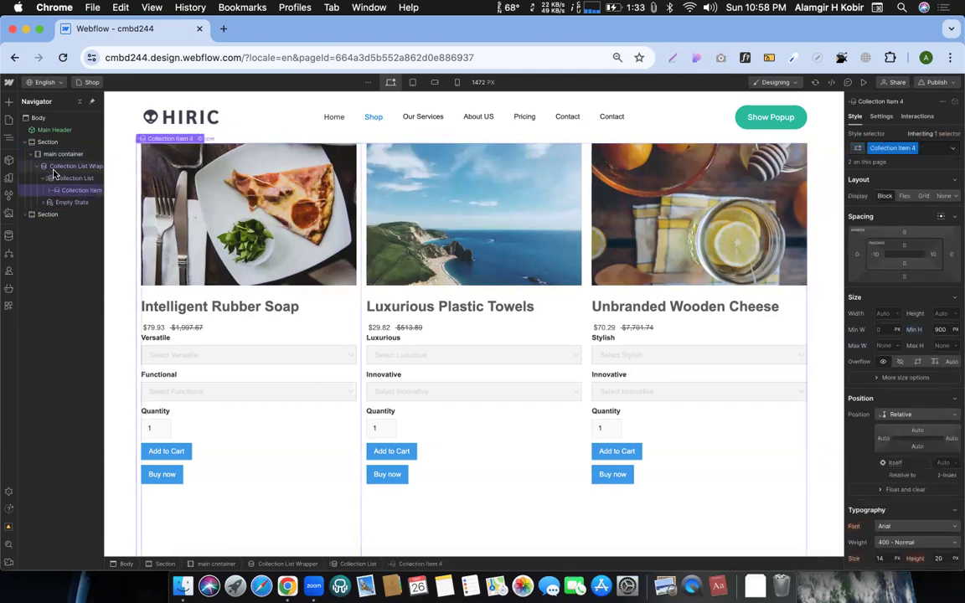
{"action": "left_click", "coordinate": [53, 172]}
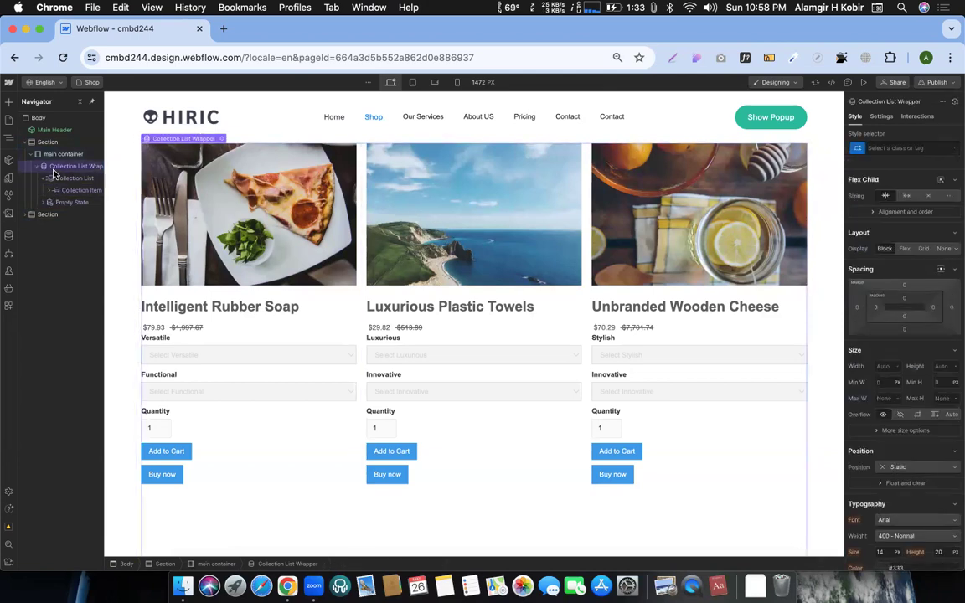
{"action": "key", "text": "Delete"}
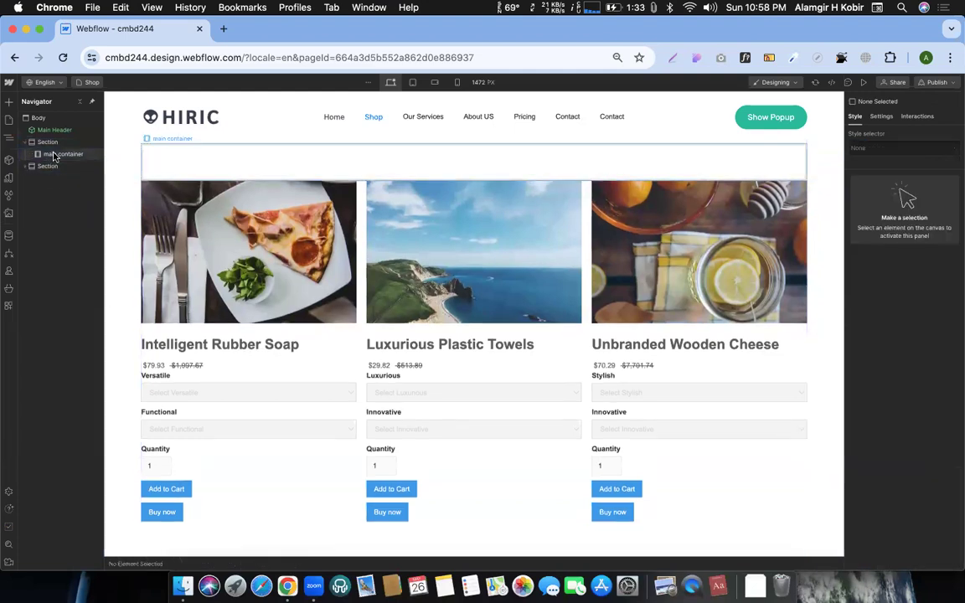
- Insert a Collection List into the empty main container and make its wrapper grow to the container's full width
{"action": "left_click", "coordinate": [58, 155]}
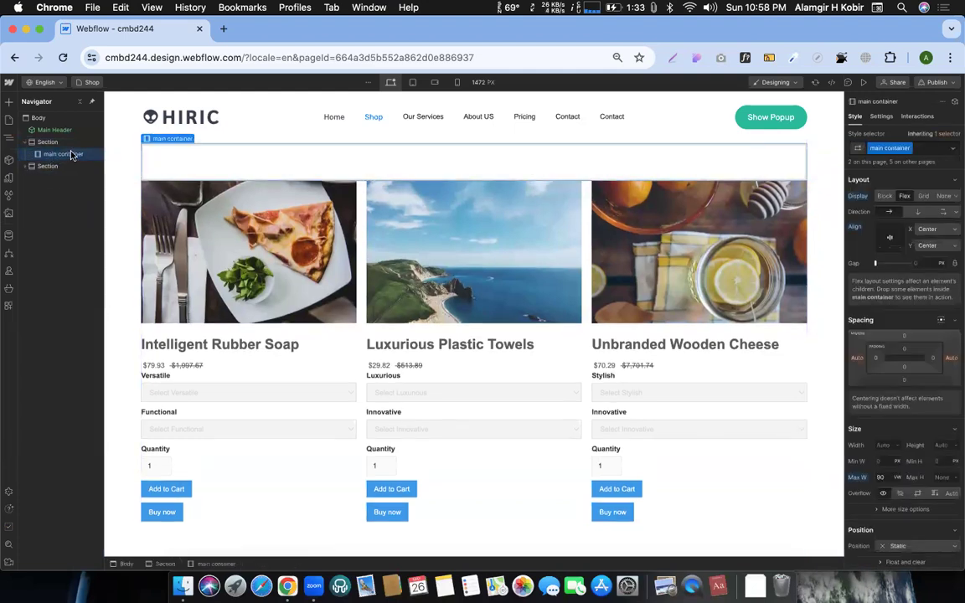
{"action": "key", "text": "super+k"}
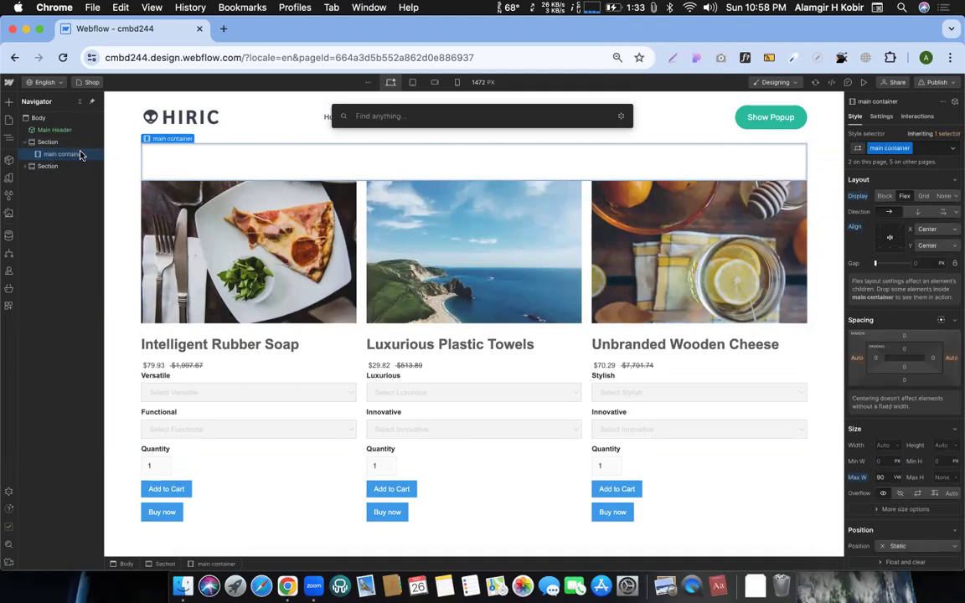
{"action": "type", "text": "c"}
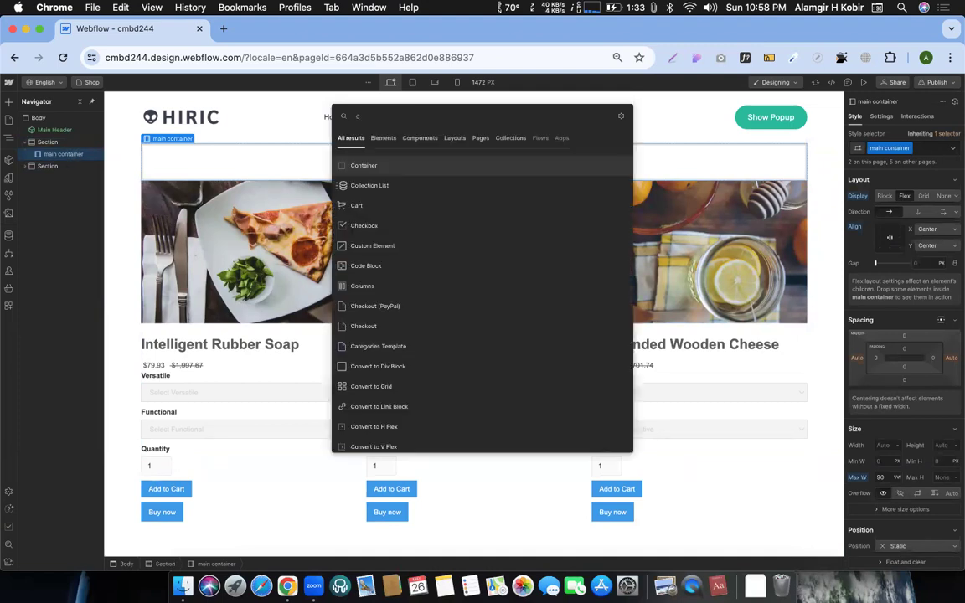
{"action": "left_click", "coordinate": [416, 186]}
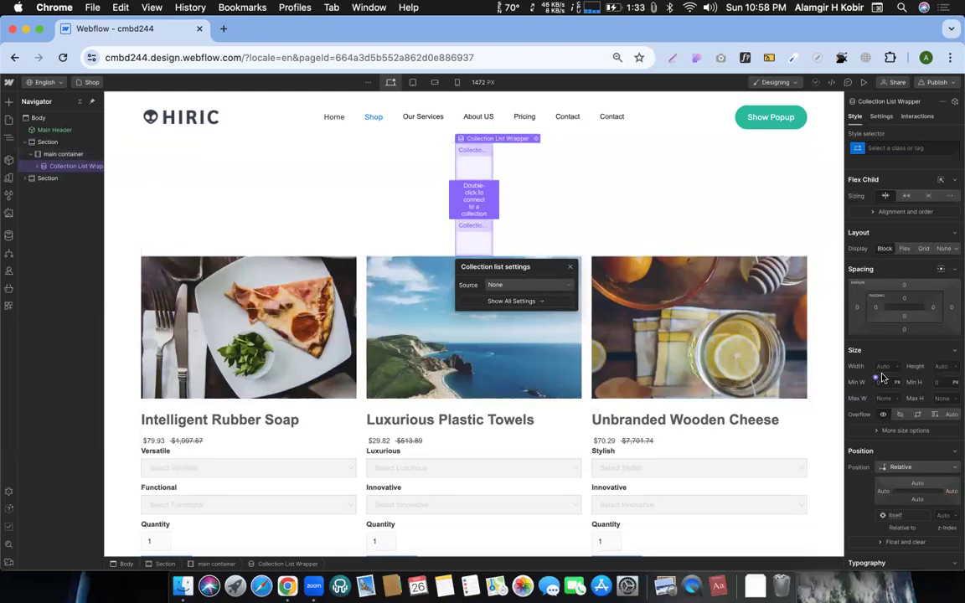
{"action": "left_click", "coordinate": [906, 196]}
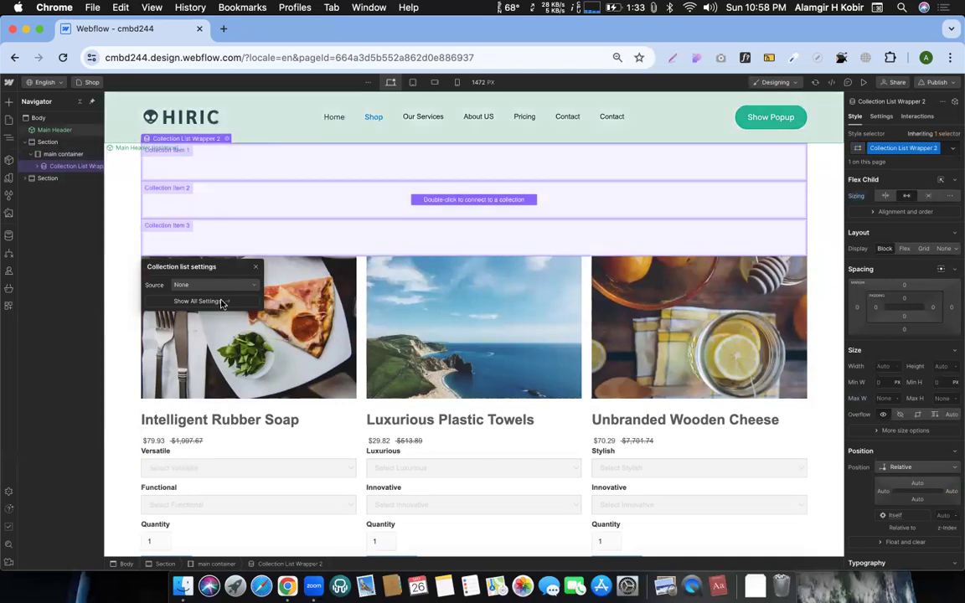
- Connect the new collection list to the Categories collection and arrange its items in two columns
{"action": "left_click", "coordinate": [199, 285]}
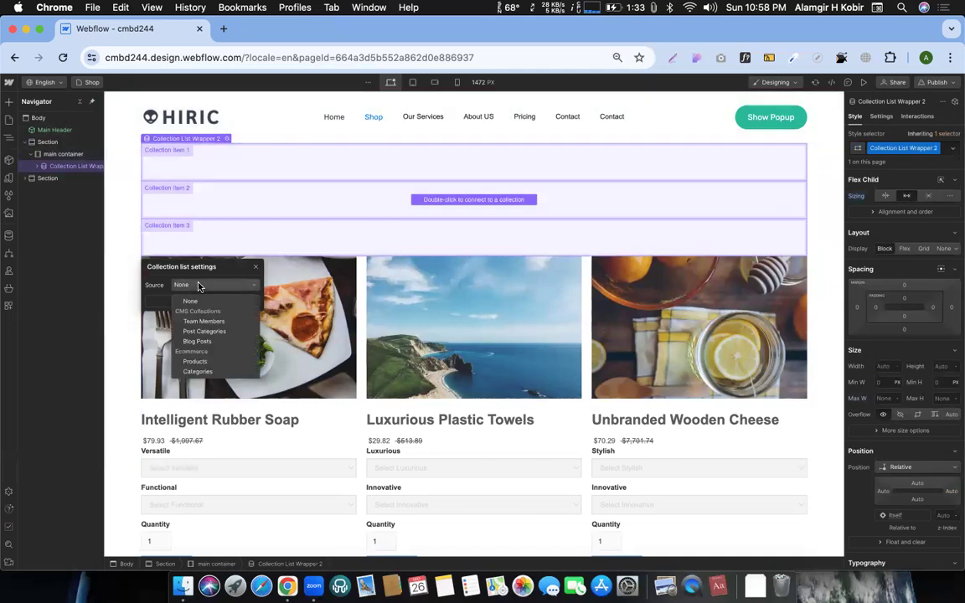
{"action": "left_click", "coordinate": [201, 371]}
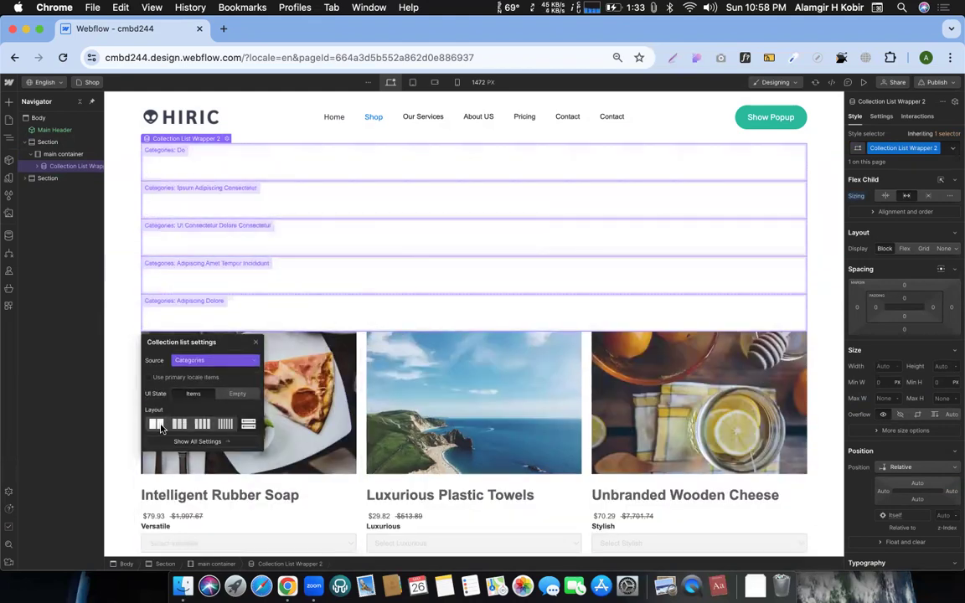
{"action": "left_click", "coordinate": [161, 428]}
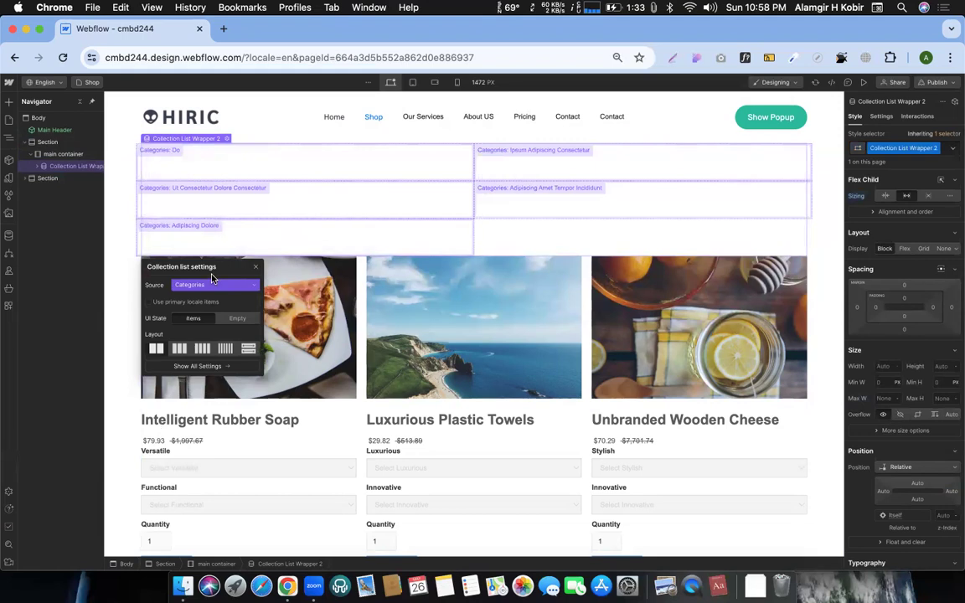
{"action": "left_click_drag", "start_coordinate": [230, 271], "coordinate": [256, 359]}
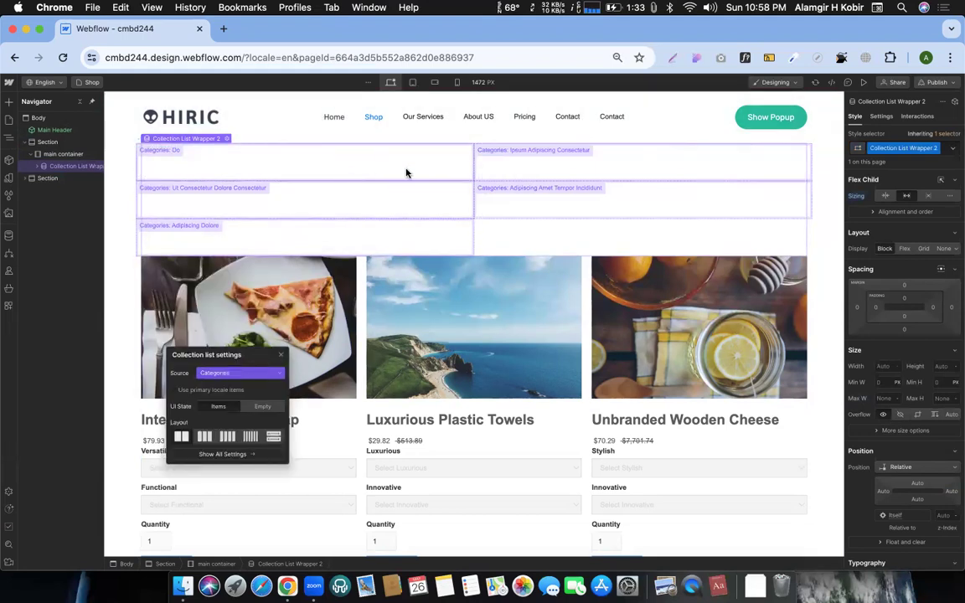
- Add a Link Block inside the category collection item, with a width of 100% and a height of 350 px
{"action": "left_click", "coordinate": [8, 100]}
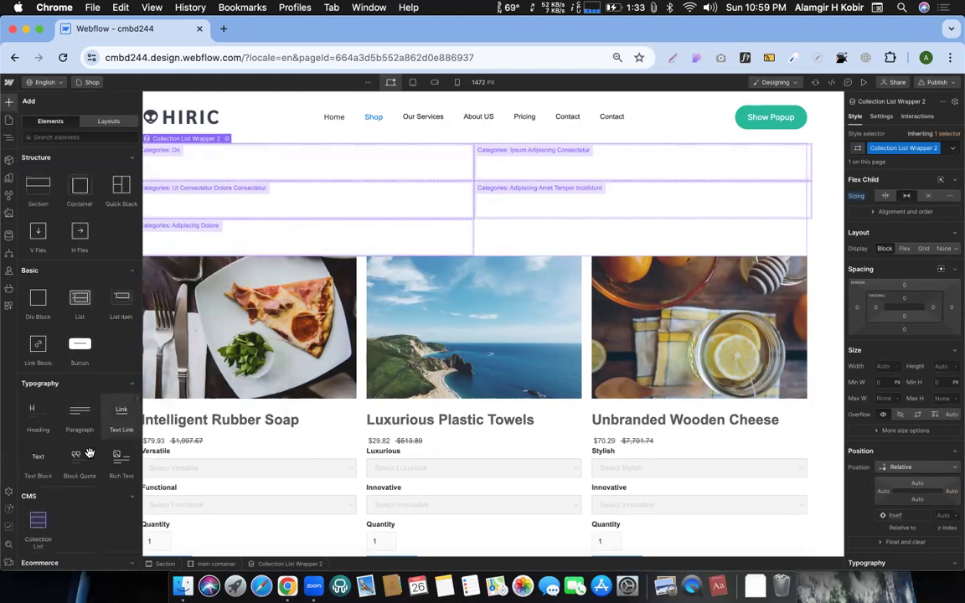
{"action": "left_click_drag", "start_coordinate": [38, 345], "coordinate": [239, 165]}
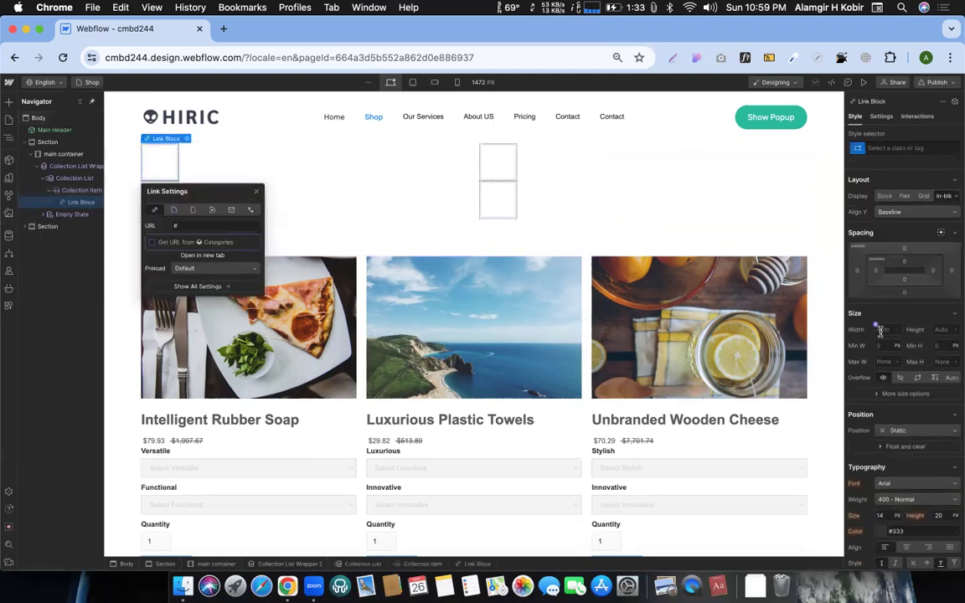
{"action": "type", "text": "100%"}
{"action": "key", "text": "Return"}
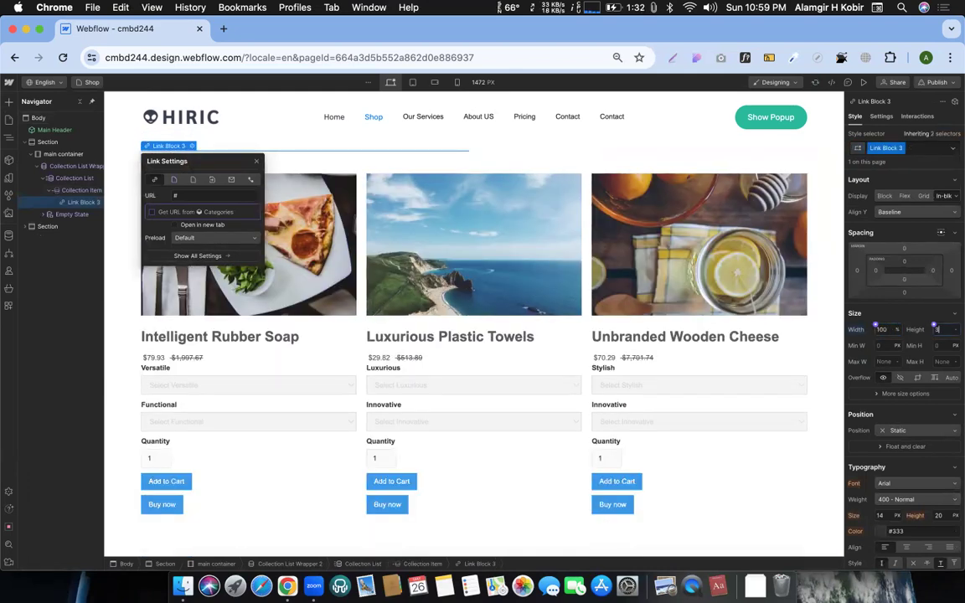
{"action": "type", "text": "350"}
{"action": "key", "text": "Return"}
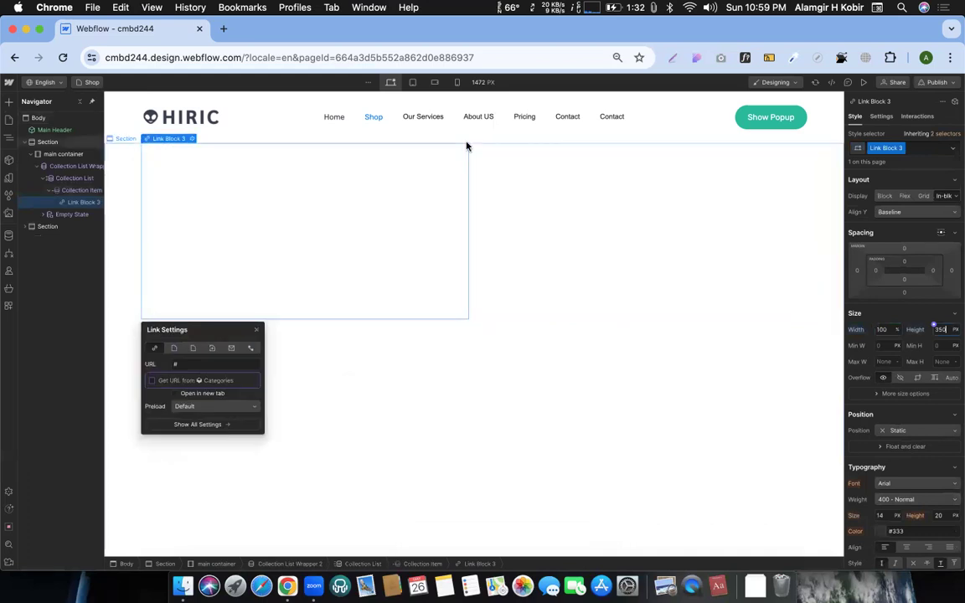
- Examine the settings of the category Link Block and its parent Collection Item for a dynamic background option
{"action": "left_click", "coordinate": [881, 119]}
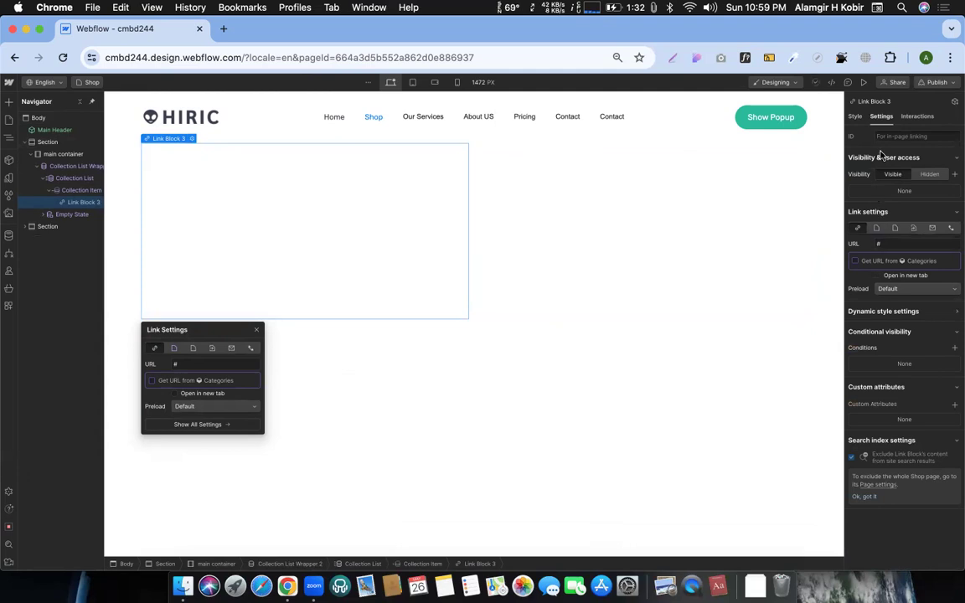
{"action": "left_click", "coordinate": [855, 119]}
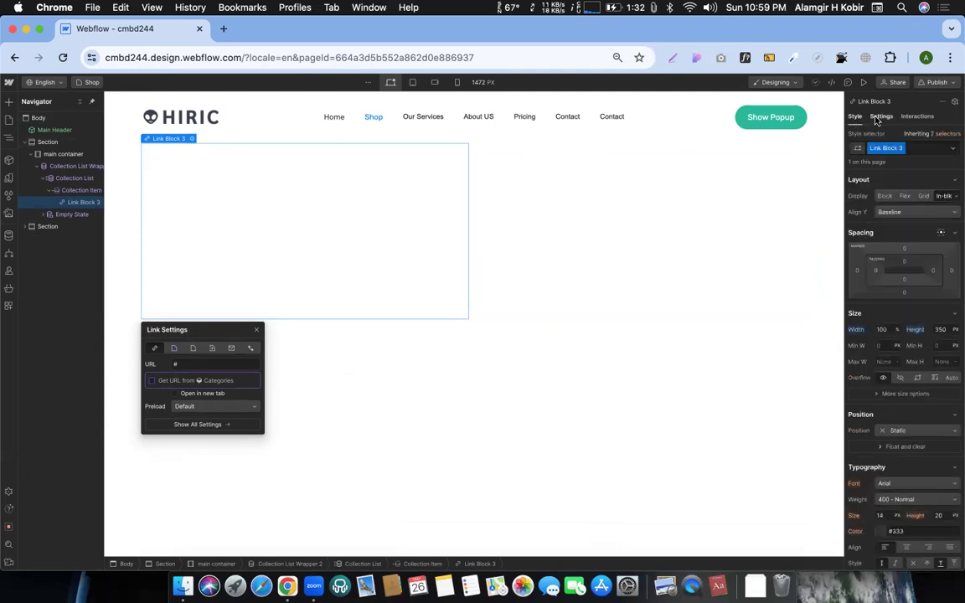
{"action": "left_click", "coordinate": [881, 116]}
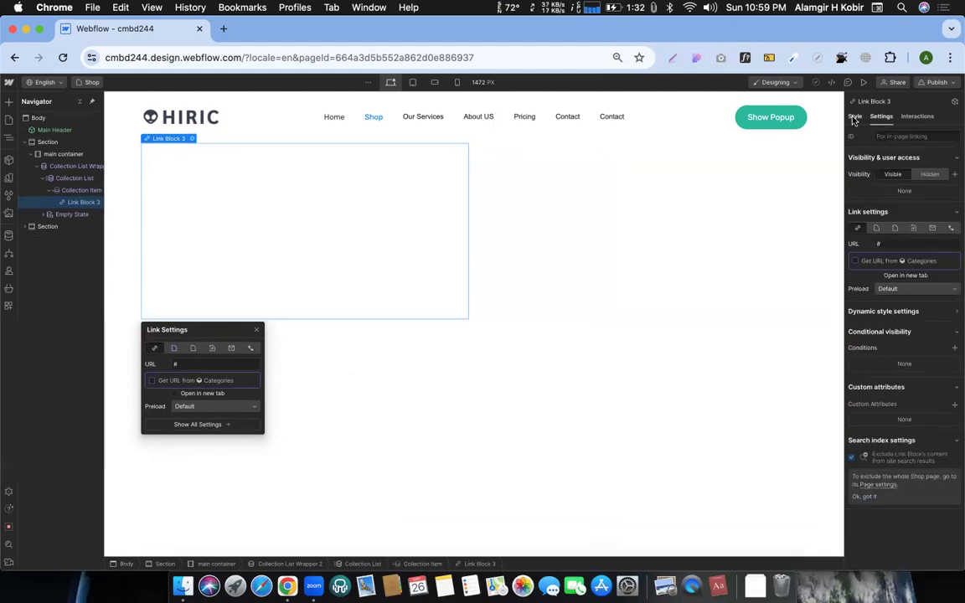
{"action": "key", "text": "s"}
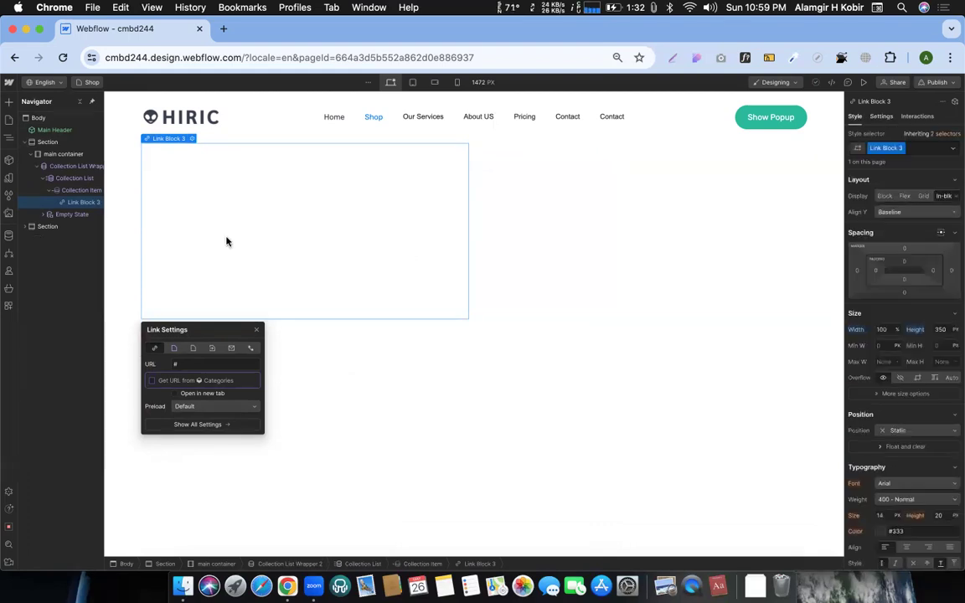
{"action": "left_click", "coordinate": [70, 191]}
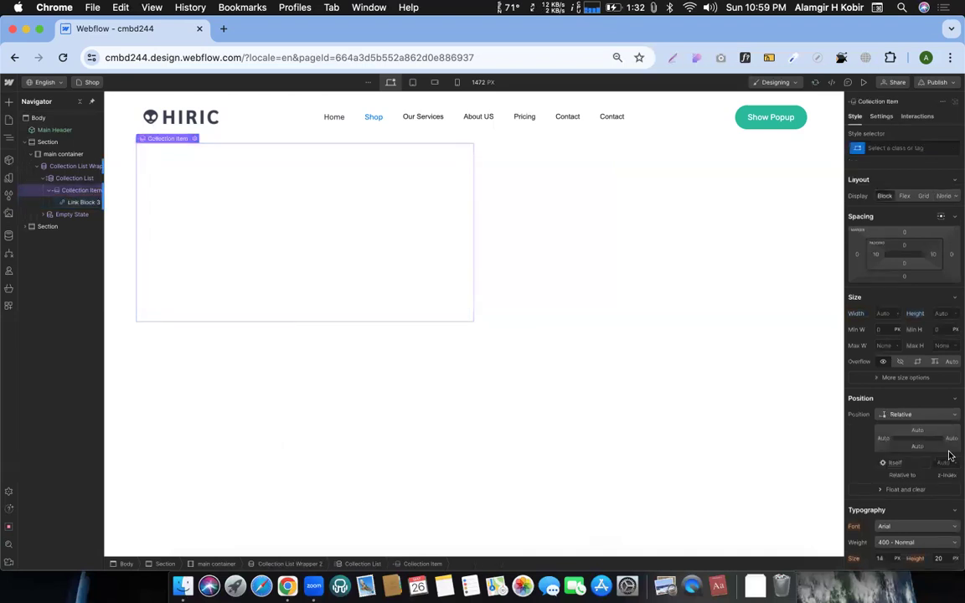
{"action": "left_click", "coordinate": [880, 119]}
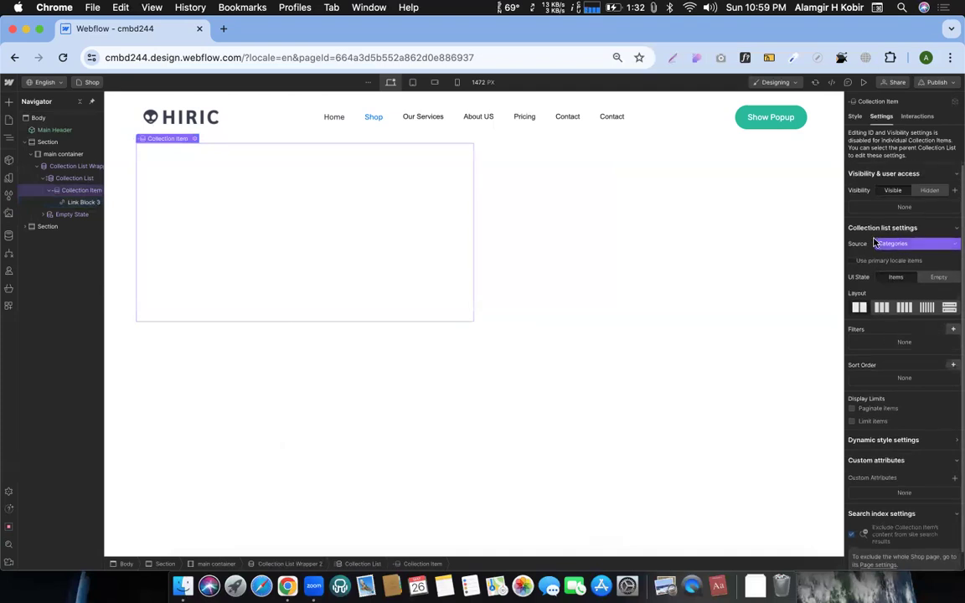
{"action": "scroll", "coordinate": [896, 280], "scroll_direction": "down", "scroll_amount": 2}
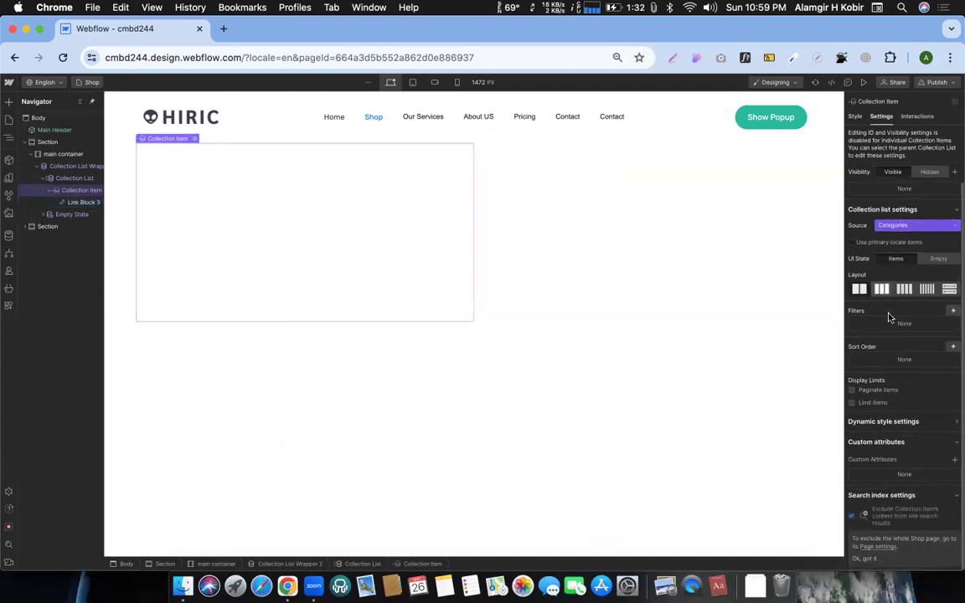
- Turn on getting the background image from Categories for the Link Block and check which fields it can connect to
{"action": "left_click", "coordinate": [339, 232]}
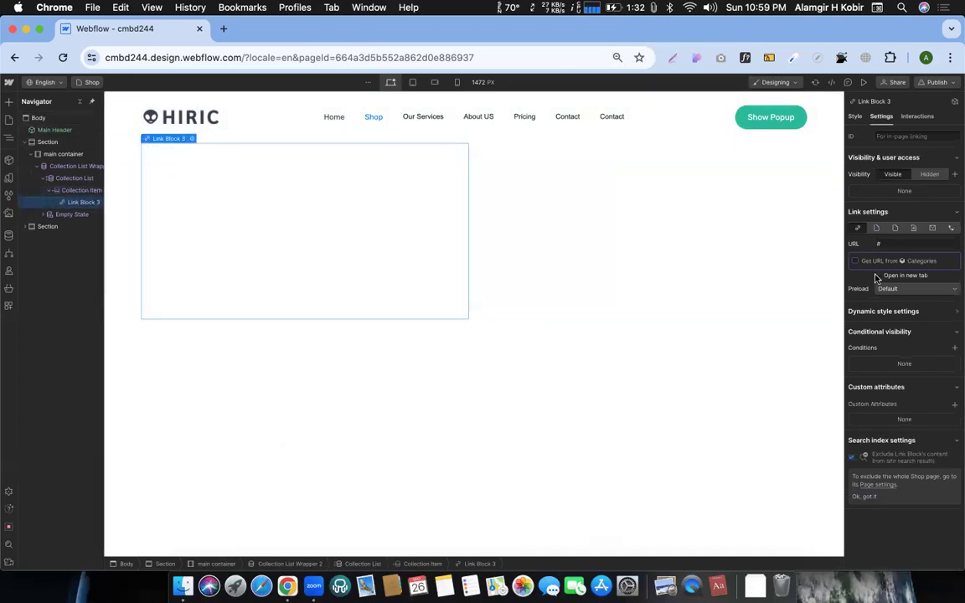
{"action": "left_click", "coordinate": [886, 312]}
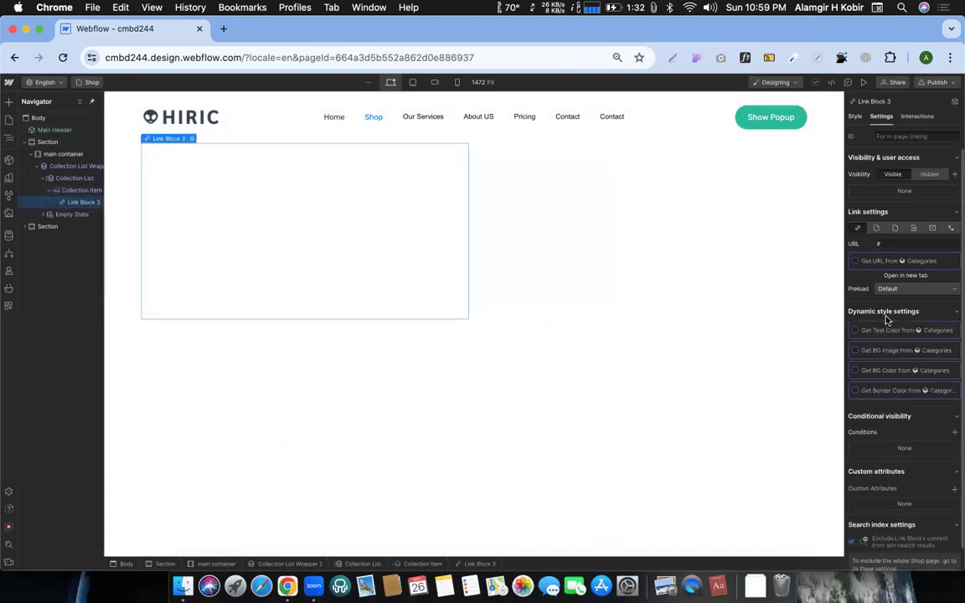
{"action": "left_click", "coordinate": [855, 350]}
{"action": "left_click", "coordinate": [881, 361]}
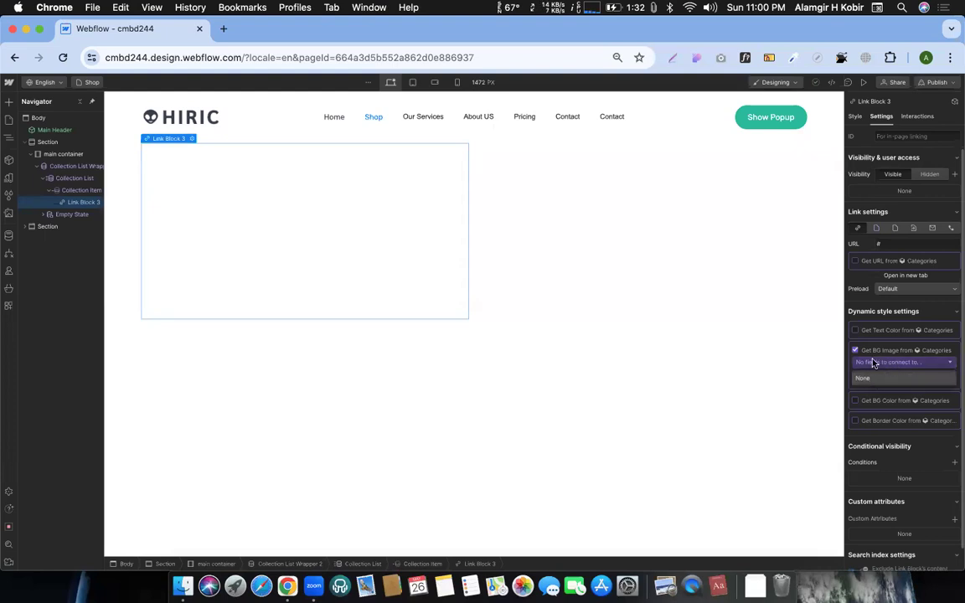
- Add a custom Image field labelled Main Image to the ecommerce Categories collection and save the field
{"action": "left_click", "coordinate": [8, 235]}
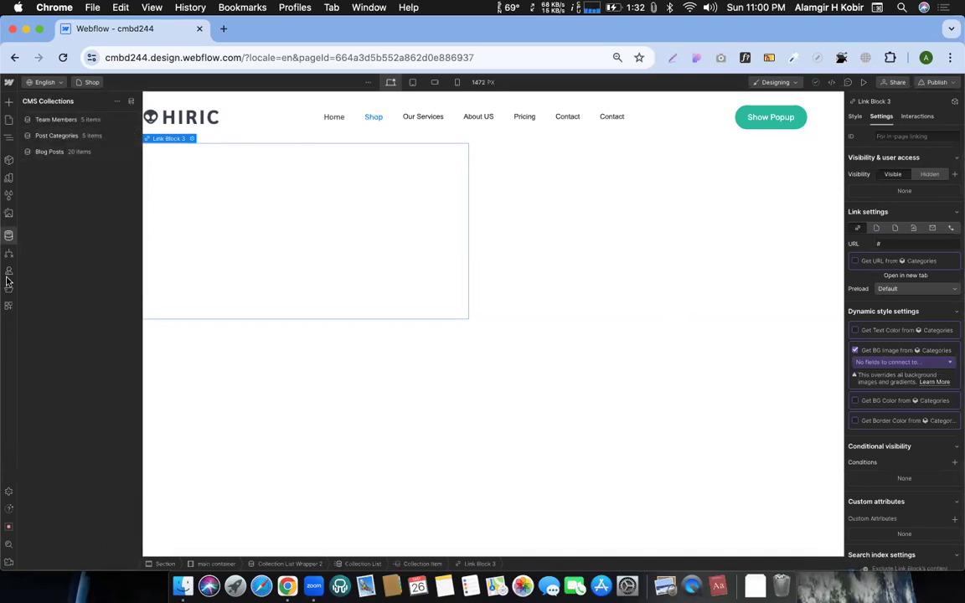
{"action": "key", "text": "e"}
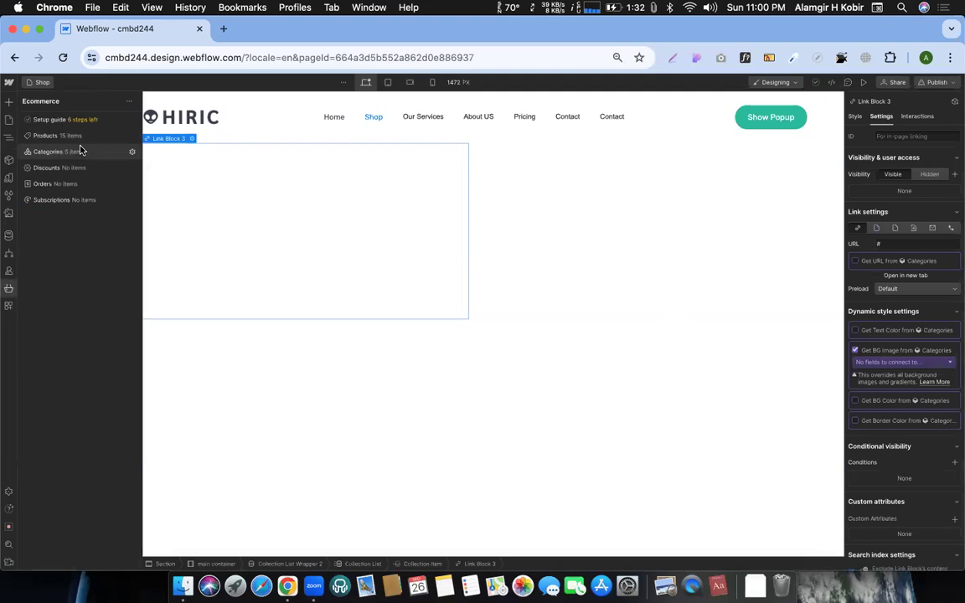
{"action": "left_click", "coordinate": [132, 154]}
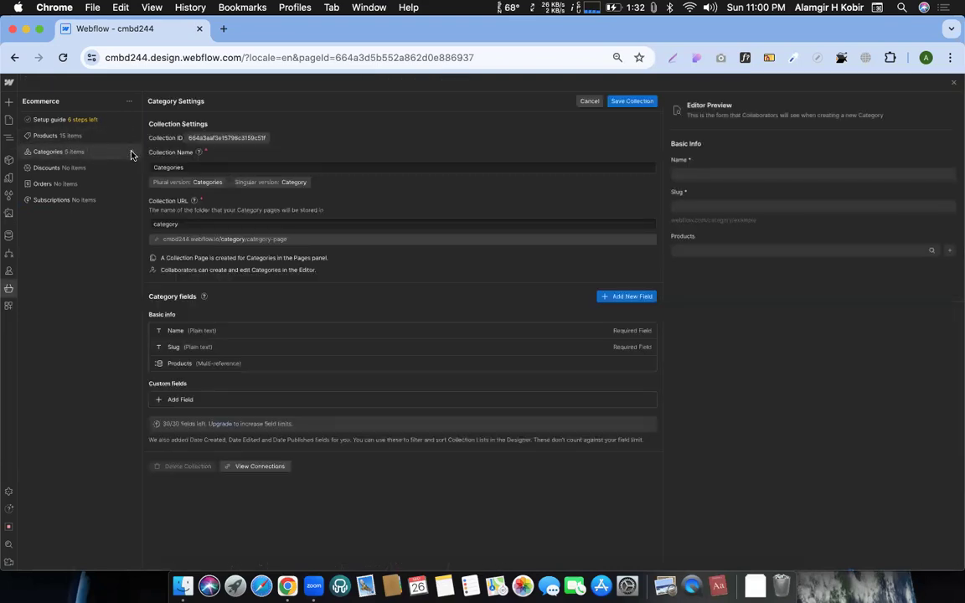
{"action": "left_click", "coordinate": [197, 399]}
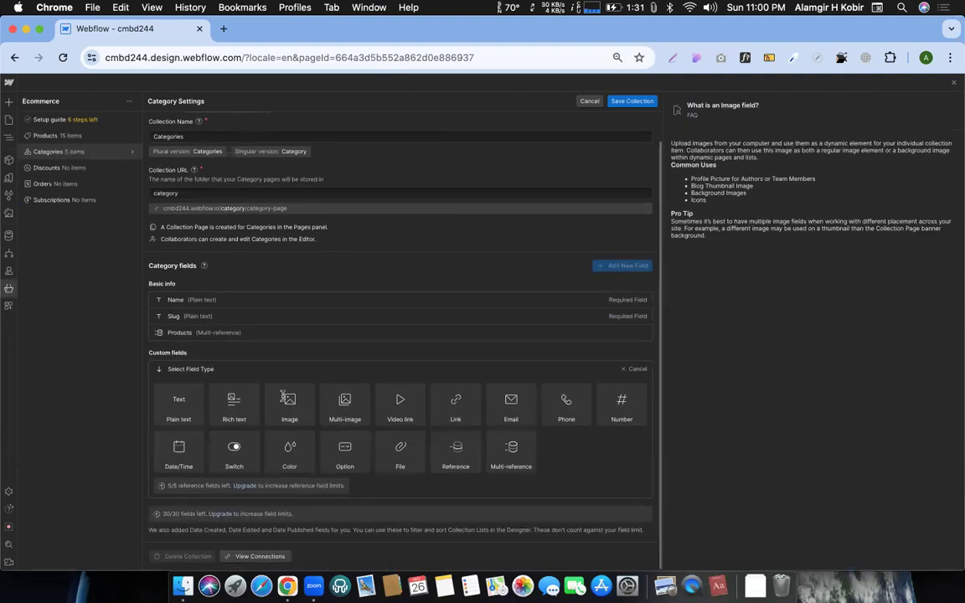
{"action": "left_click", "coordinate": [287, 399]}
{"action": "type", "text": "Images"}
{"action": "key", "text": "BackSpace"}
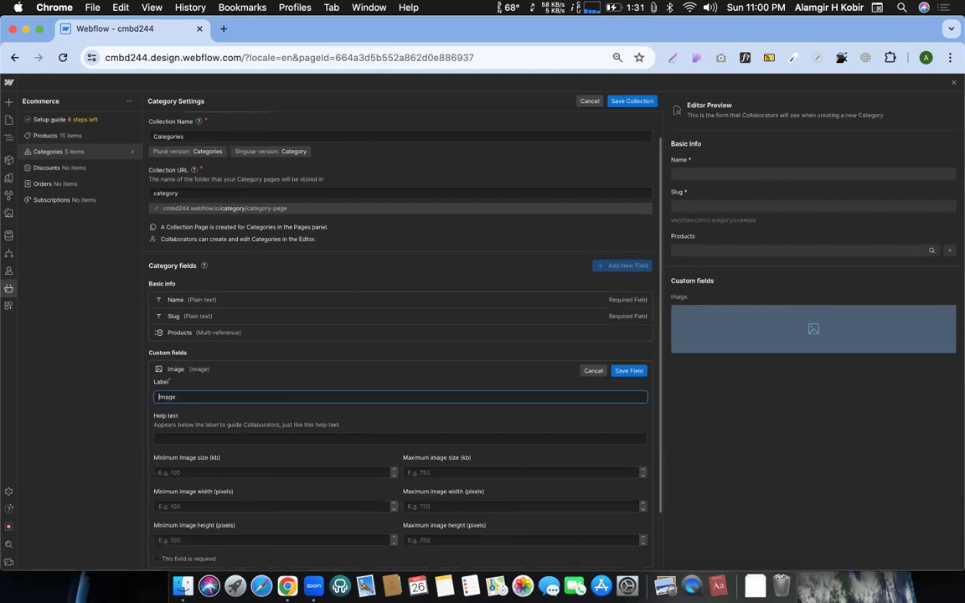
{"action": "left_click", "coordinate": [156, 396]}
{"action": "type", "text": "Main"}
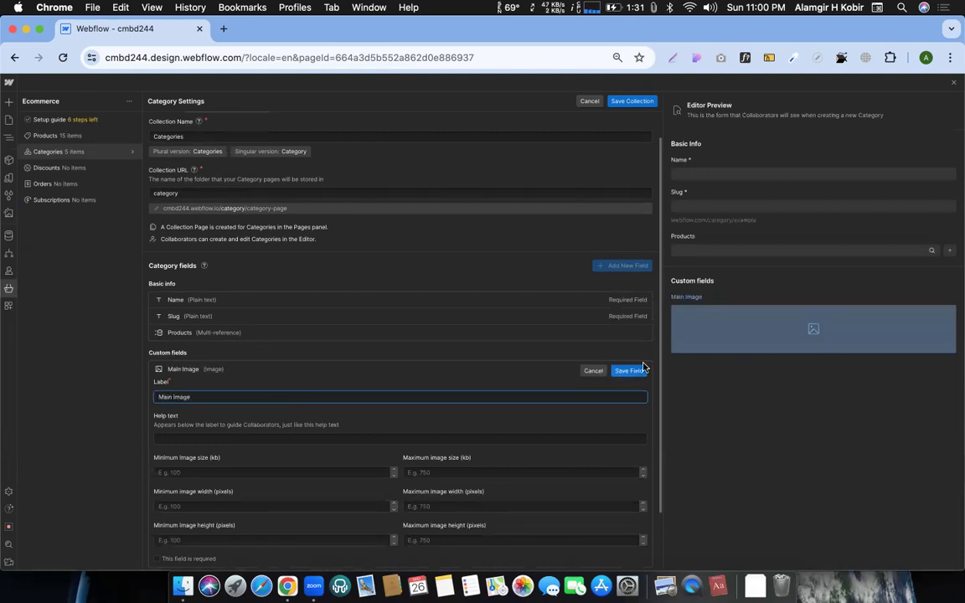
{"action": "left_click", "coordinate": [630, 371]}
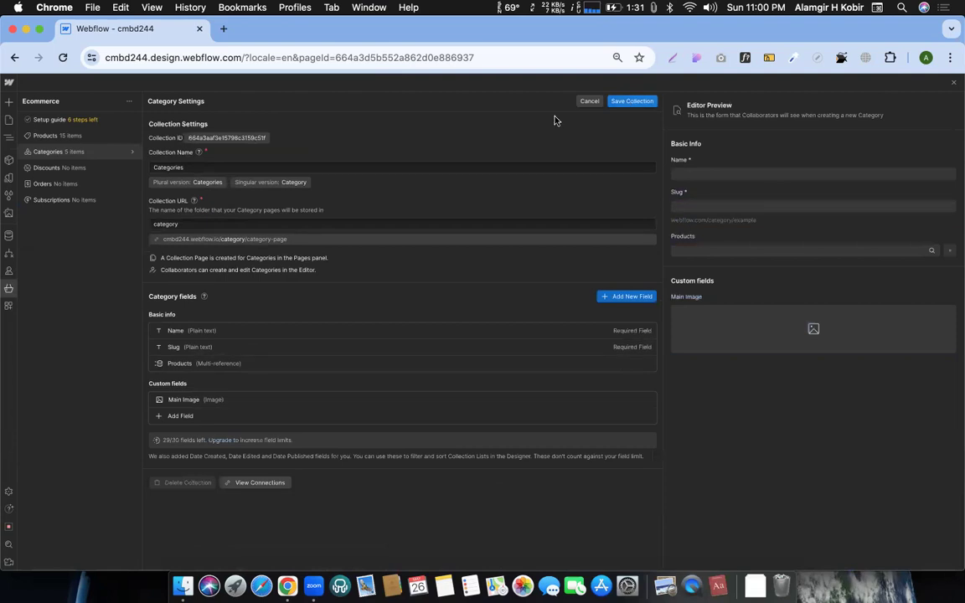
- Upload the 2400 x 1600 purple landscape photo from Downloads as the Main Image of the Do category and save it
{"action": "left_click", "coordinate": [54, 153]}
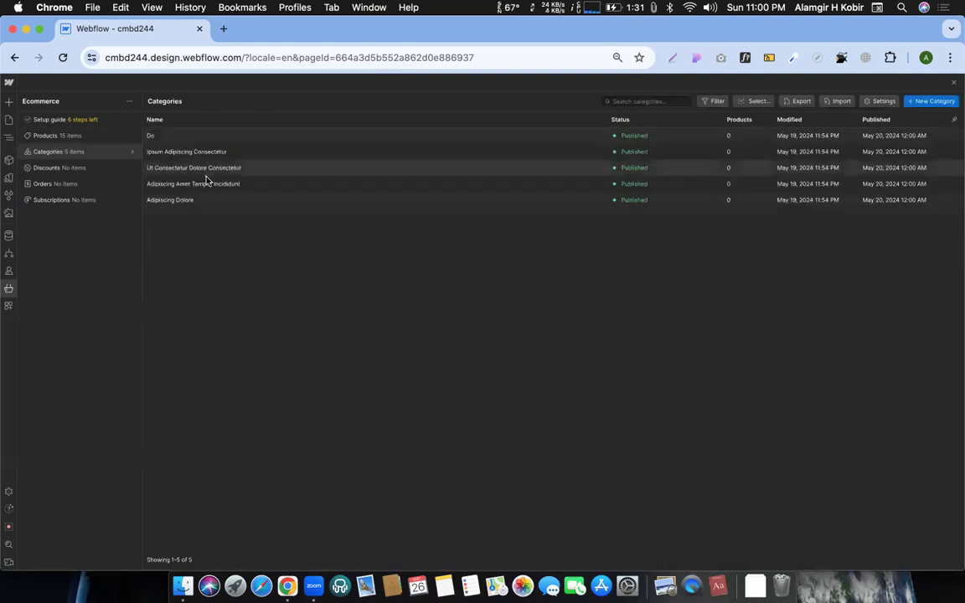
{"action": "left_click", "coordinate": [173, 138]}
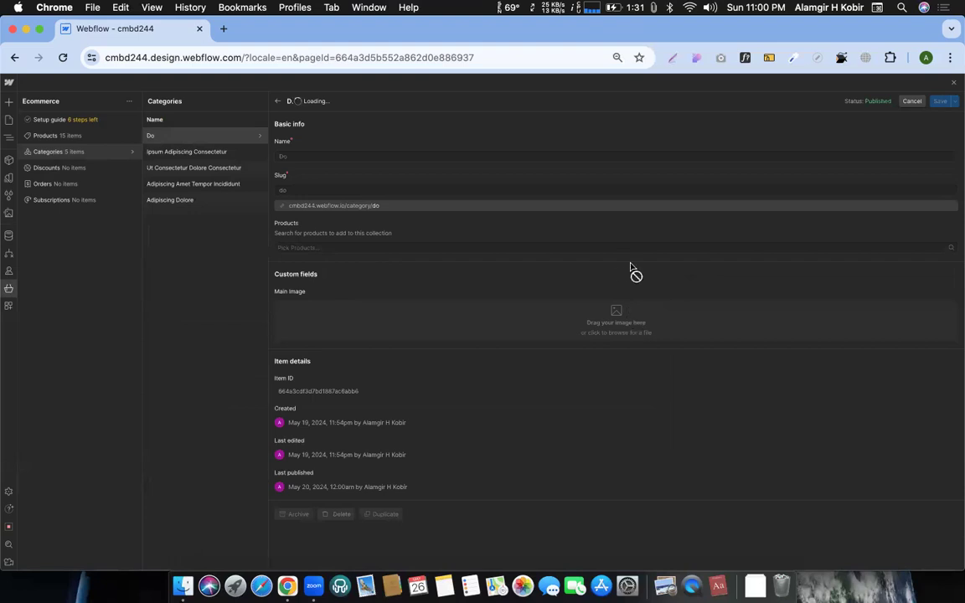
{"action": "left_click", "coordinate": [611, 311]}
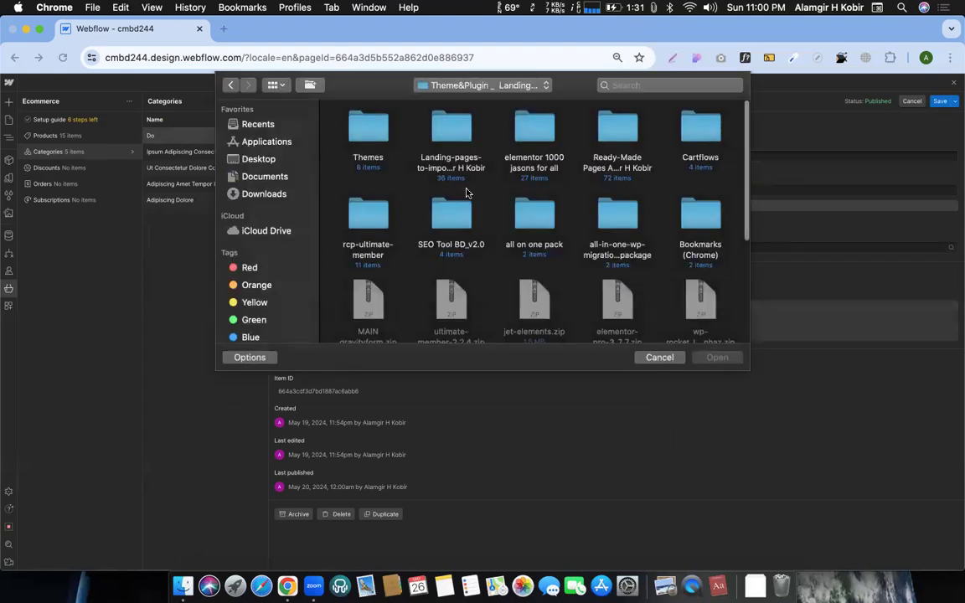
{"action": "left_click", "coordinate": [259, 194]}
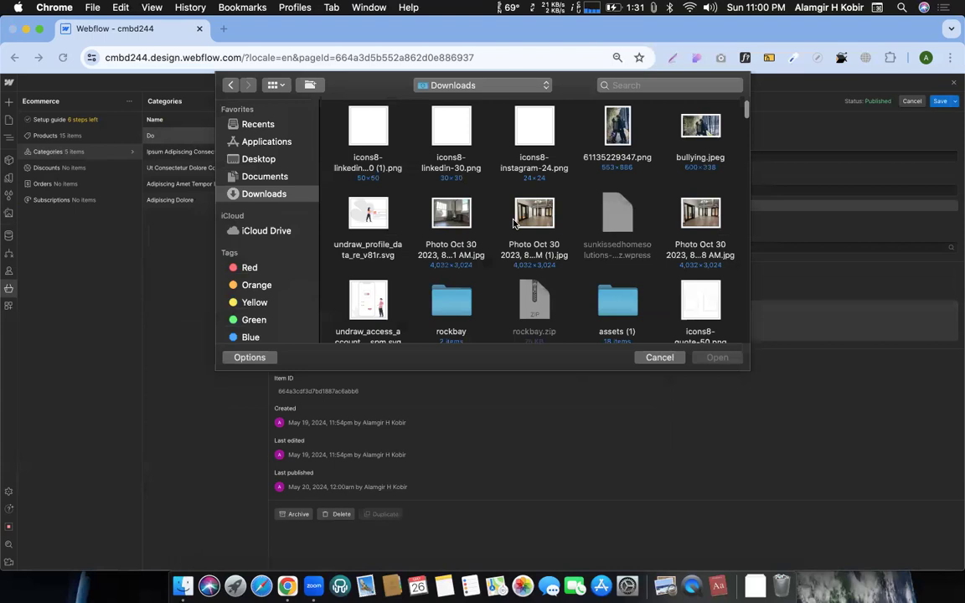
{"action": "scroll", "coordinate": [513, 222], "scroll_direction": "down", "scroll_amount": 5}
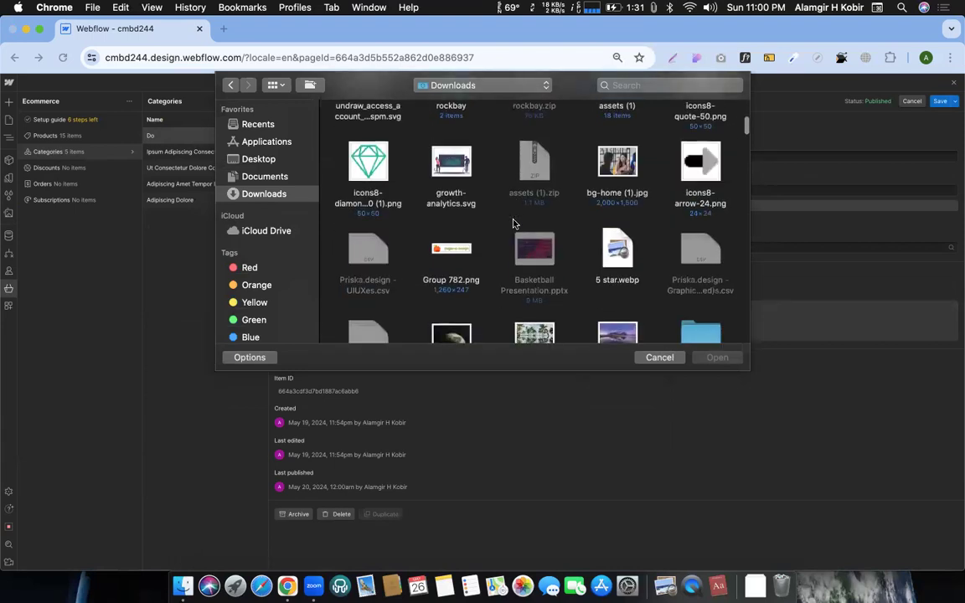
{"action": "scroll", "coordinate": [513, 223], "scroll_direction": "down", "scroll_amount": 2}
{"action": "left_click", "coordinate": [623, 266]}
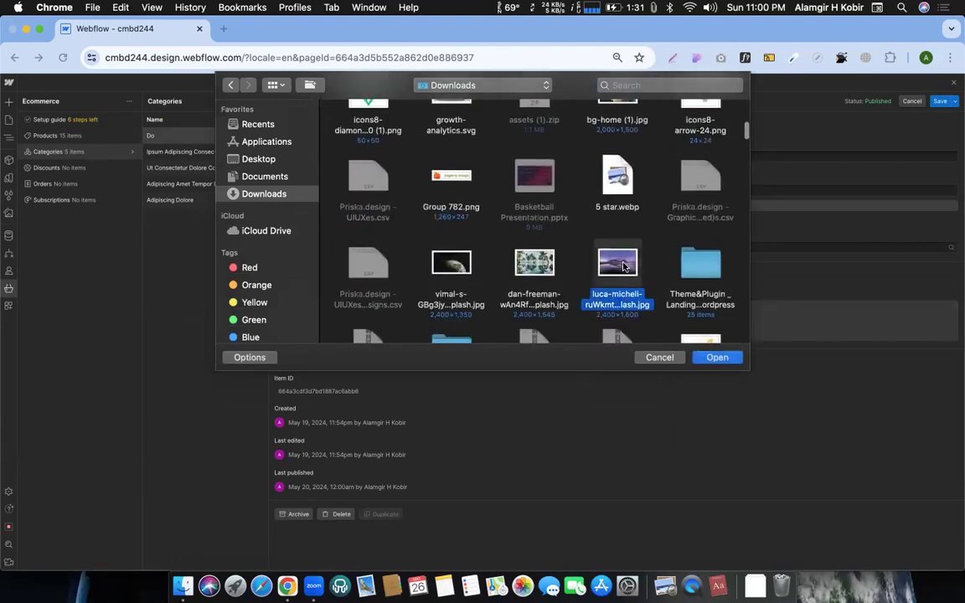
{"action": "double_click", "coordinate": [623, 266]}
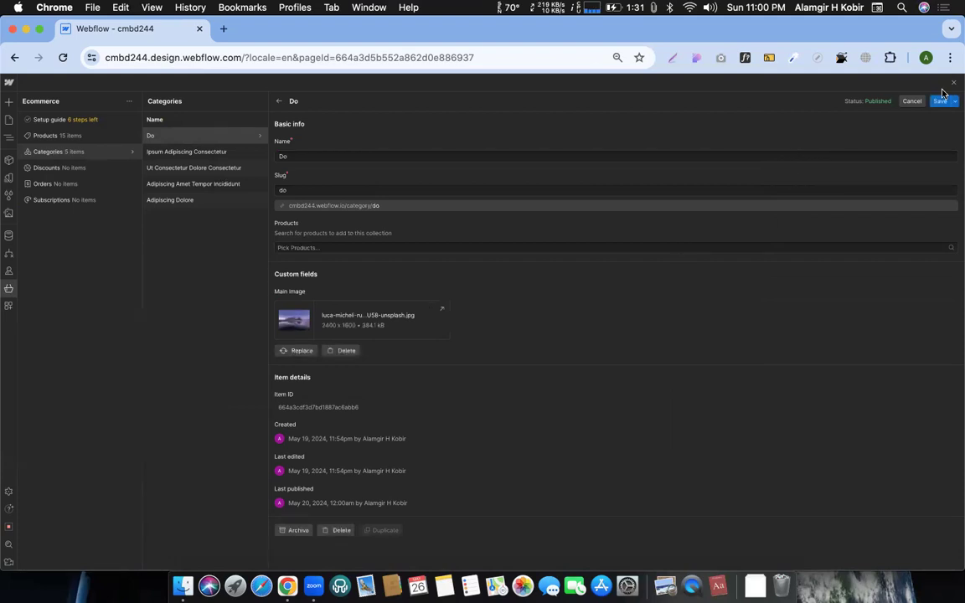
{"action": "left_click", "coordinate": [940, 100]}
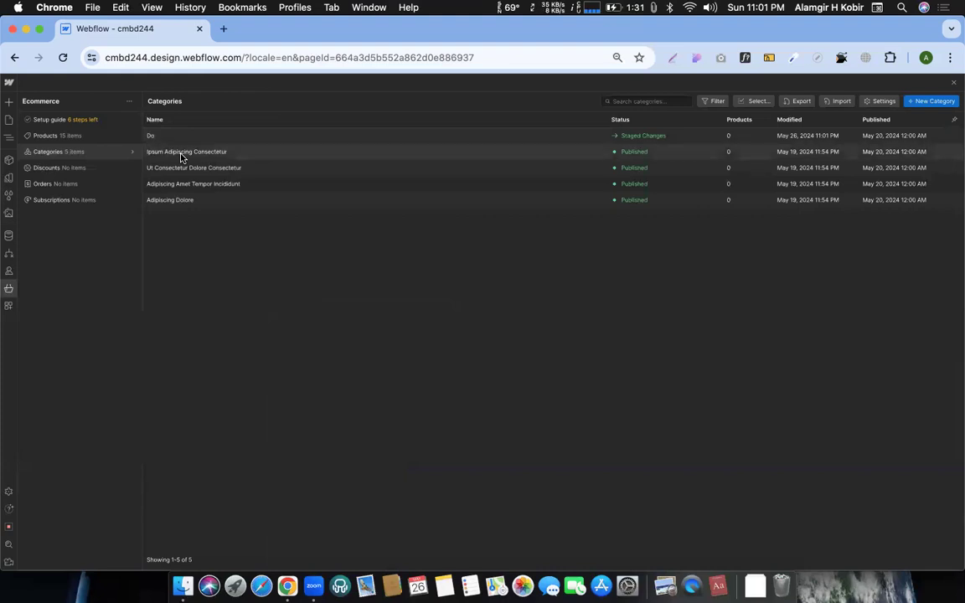
- Upload the 2400 x 1545 unsplash photo from Downloads as the Main Image of the Ipsum Adipiscing Consectetur category and save it
{"action": "left_click", "coordinate": [181, 154]}
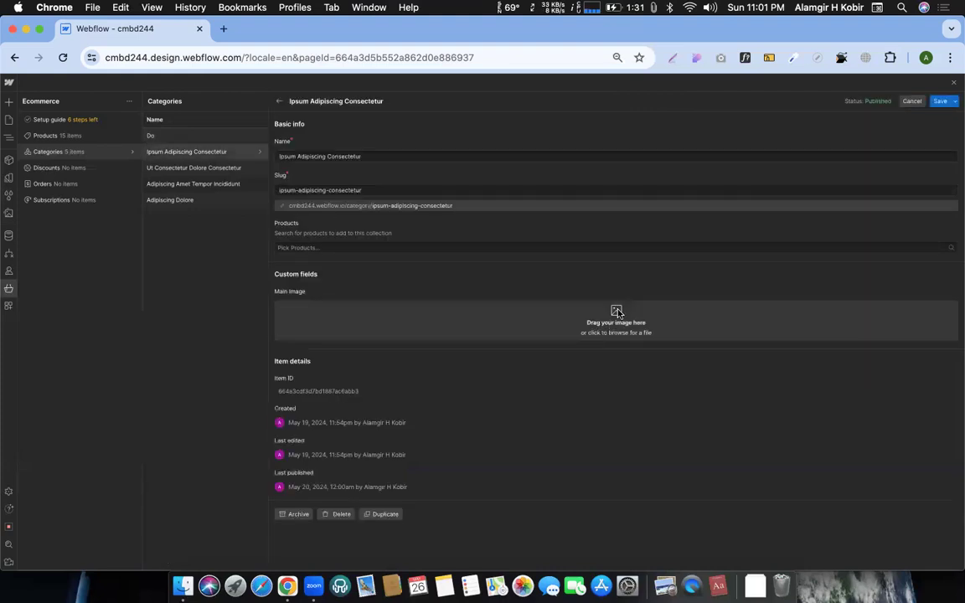
{"action": "left_click", "coordinate": [616, 313]}
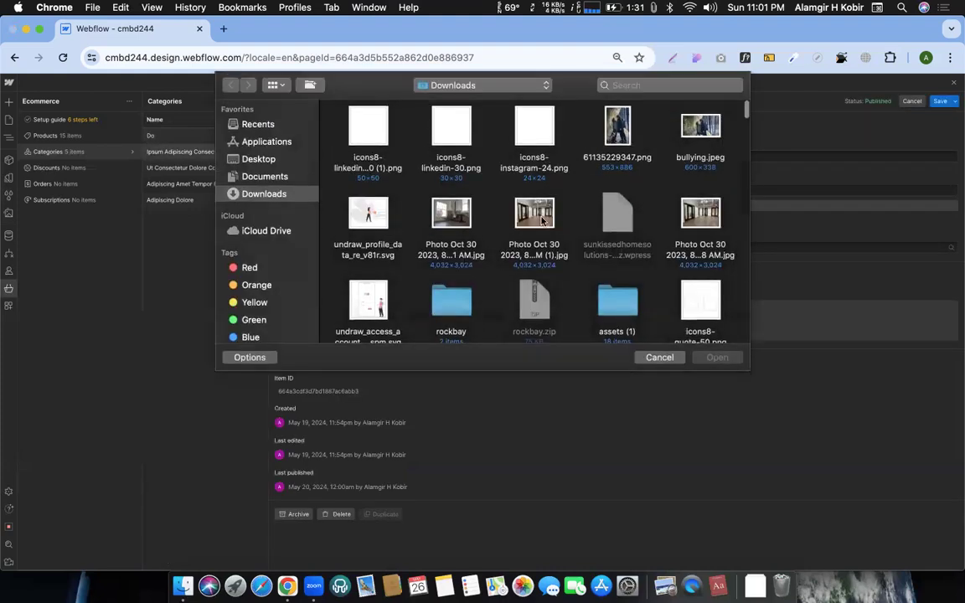
{"action": "scroll", "coordinate": [505, 216], "scroll_direction": "down", "scroll_amount": 10}
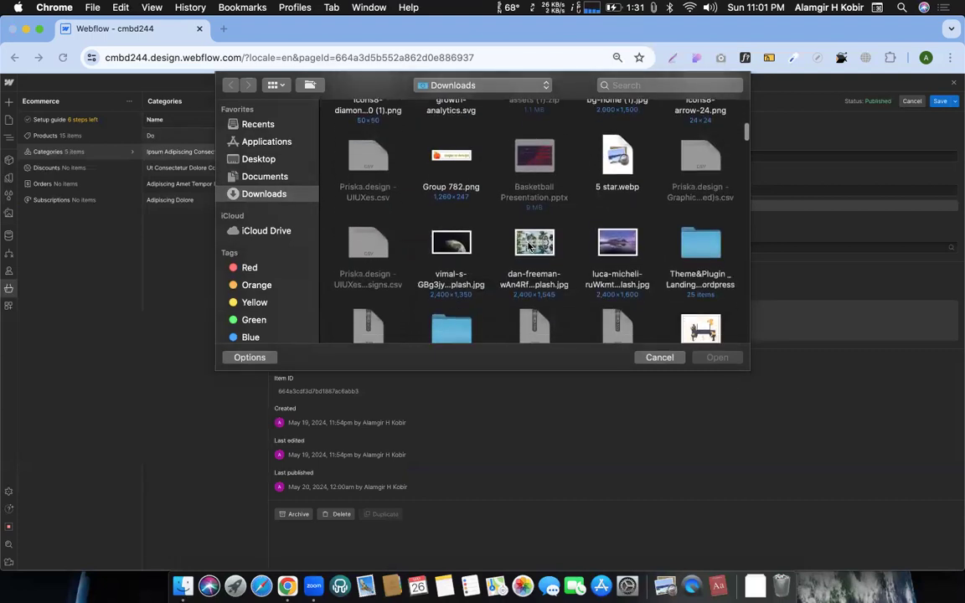
{"action": "key", "text": "Escape"}
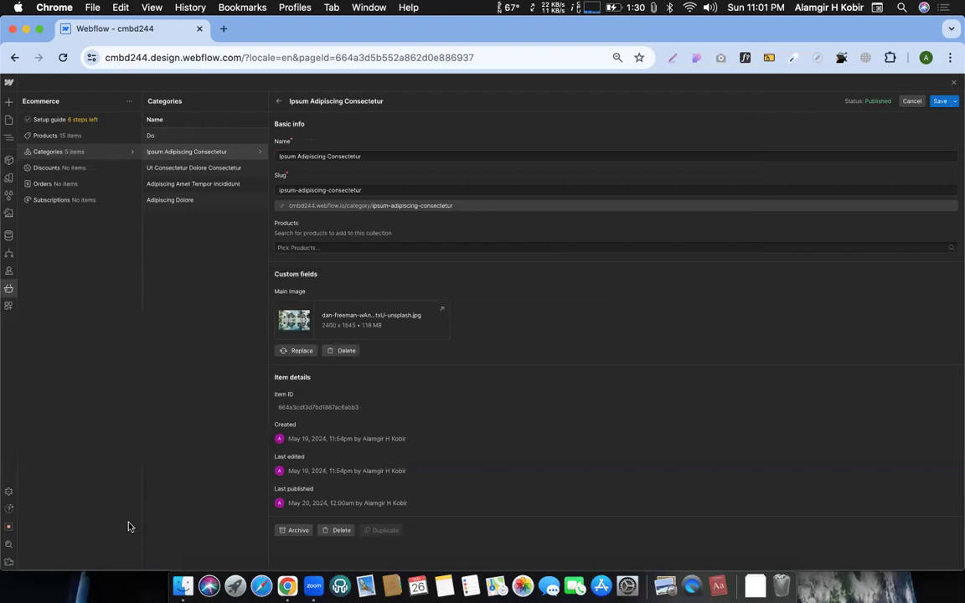
{"action": "left_click", "coordinate": [939, 101]}
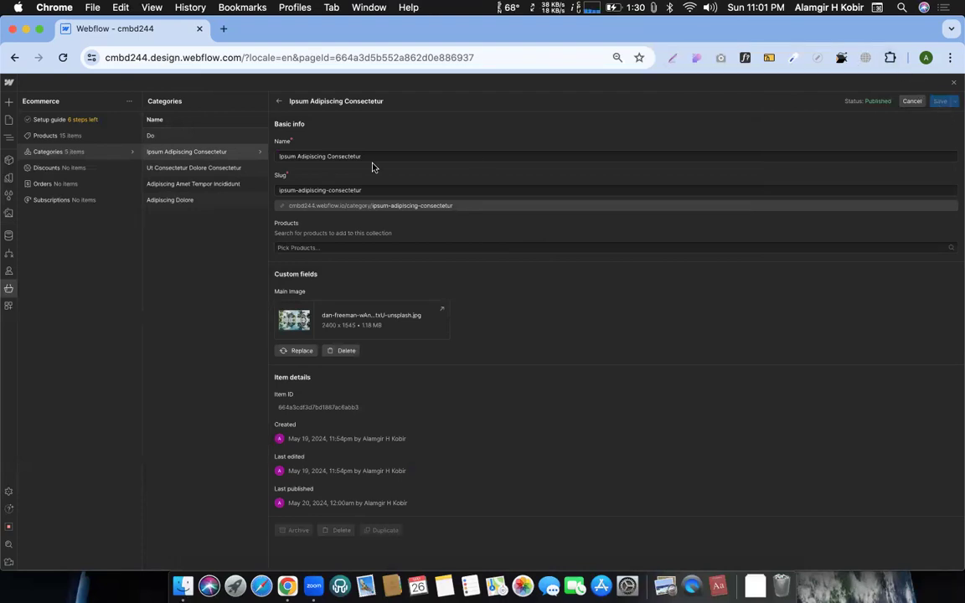
- Upload the 2400 x 1350 dark planet photo from Downloads as the Main Image of the Ut Consectetur Dolore Consectetur category and save it
{"action": "left_click", "coordinate": [221, 169]}
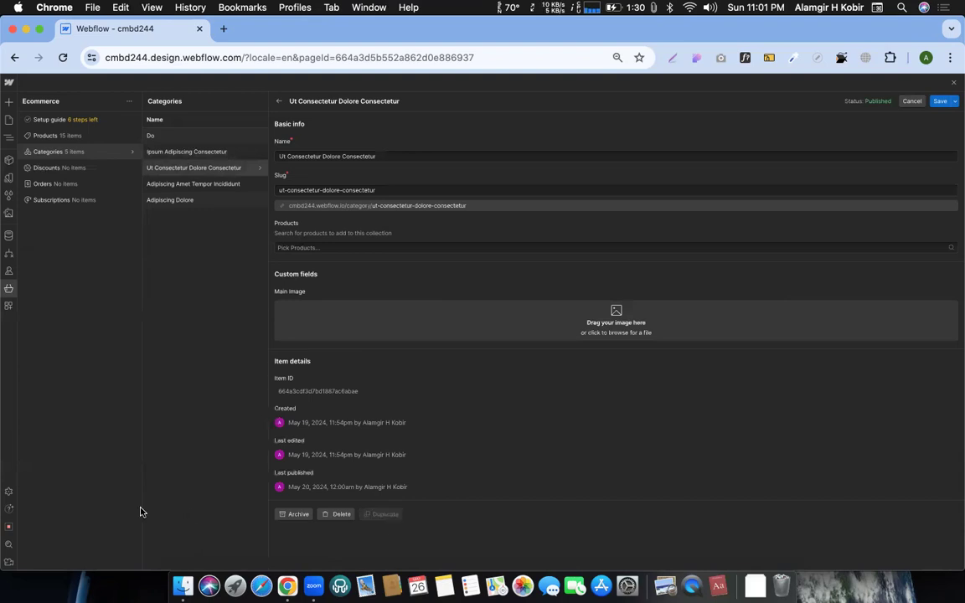
{"action": "left_click", "coordinate": [612, 329]}
{"action": "scroll", "coordinate": [495, 259], "scroll_direction": "down", "scroll_amount": 10}
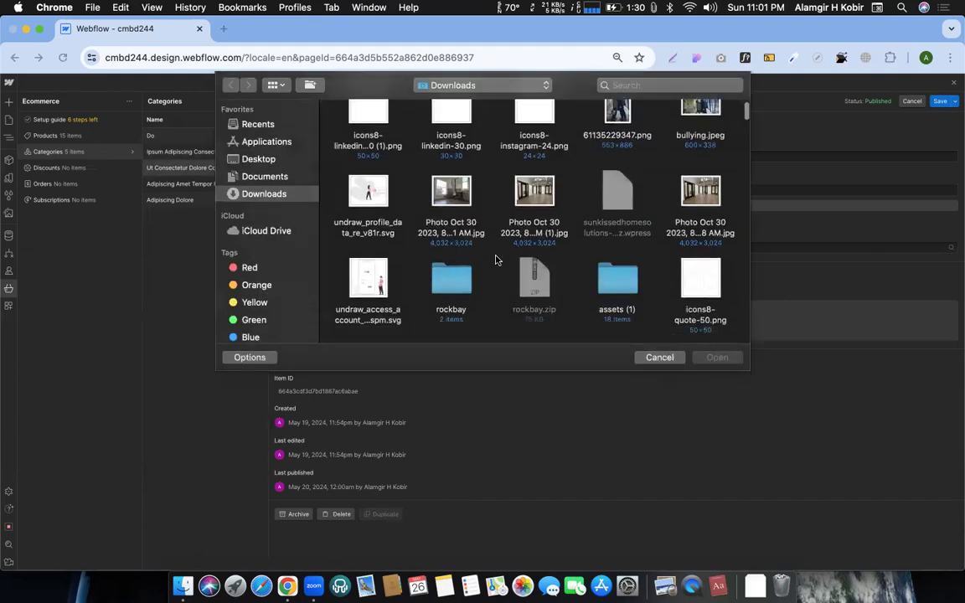
{"action": "scroll", "coordinate": [495, 258], "scroll_direction": "up", "scroll_amount": 5}
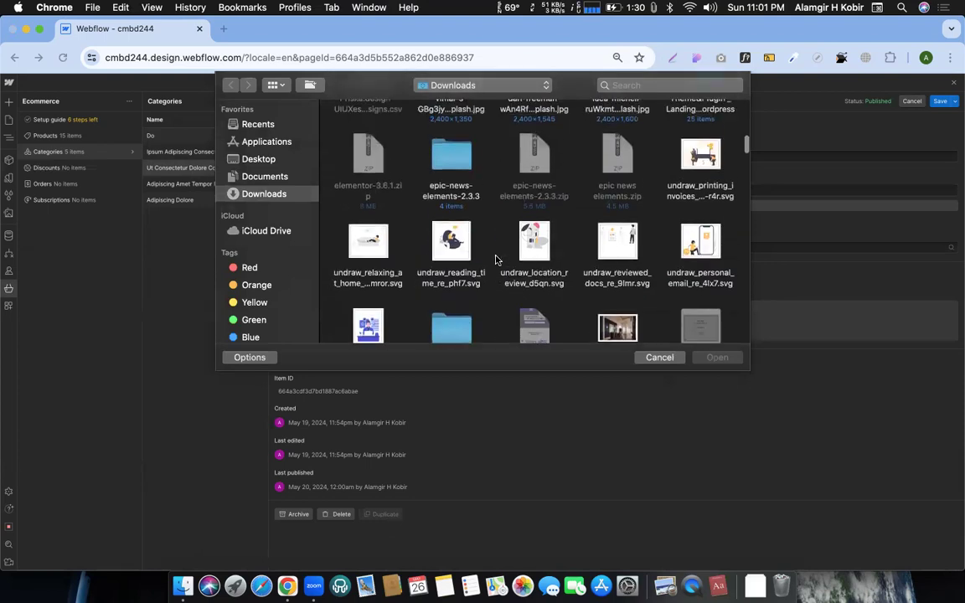
{"action": "left_click", "coordinate": [458, 173]}
{"action": "double_click", "coordinate": [459, 174]}
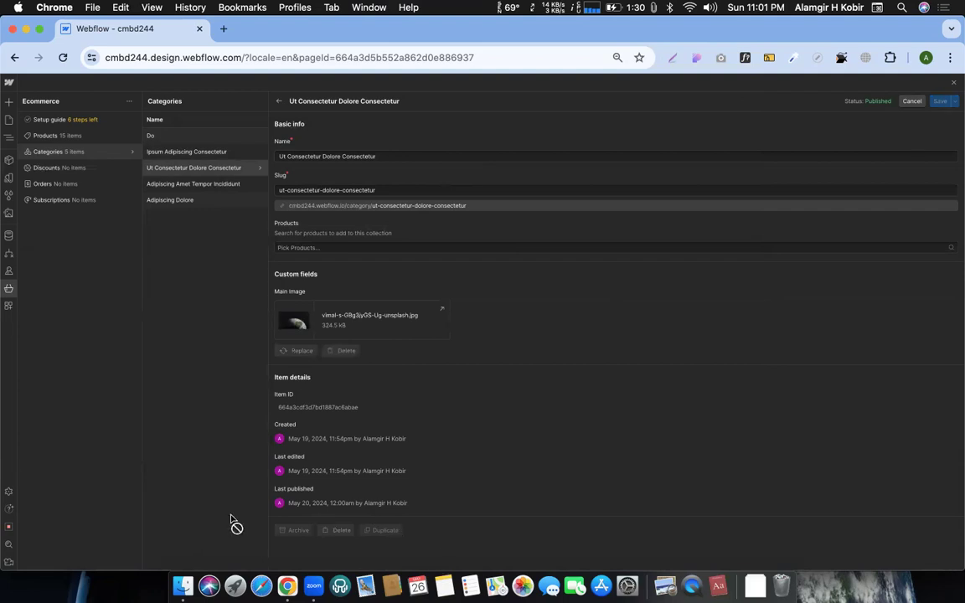
{"action": "left_click", "coordinate": [940, 101]}
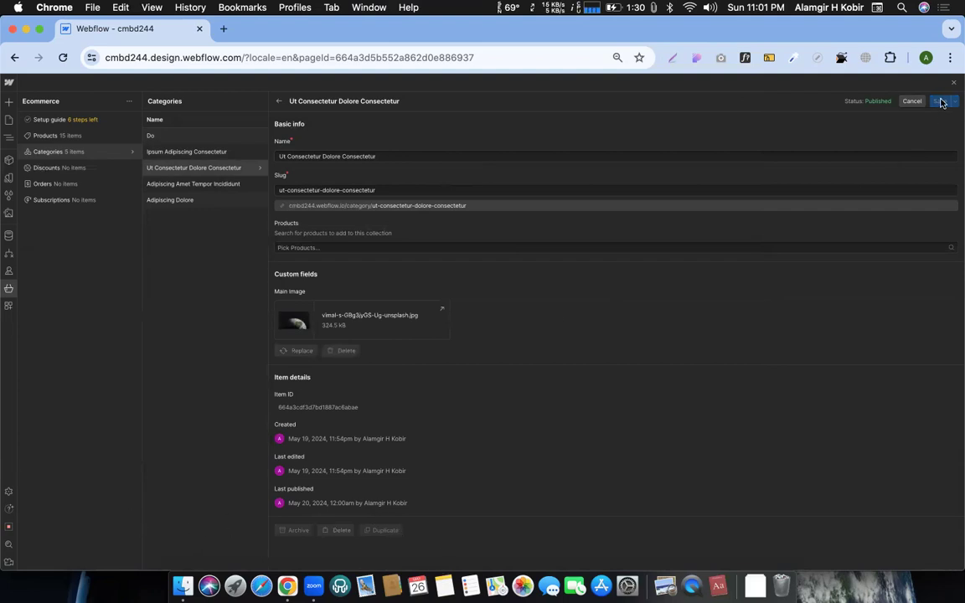
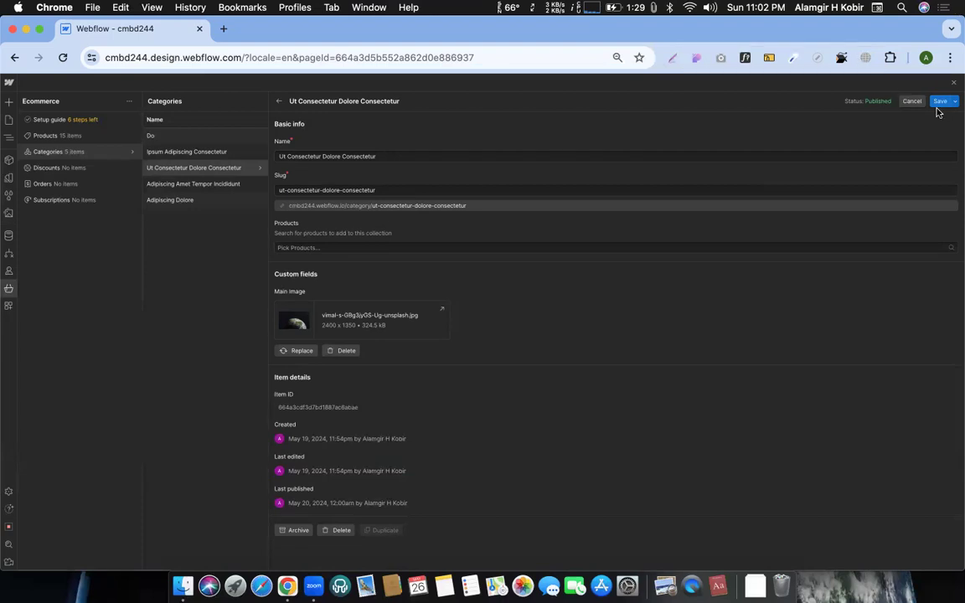
- Save the current category, and upload the white house photo from Downloads as Adipiscing Amet Tempor Incididunt's Main Image and save it
{"action": "left_click", "coordinate": [940, 101]}
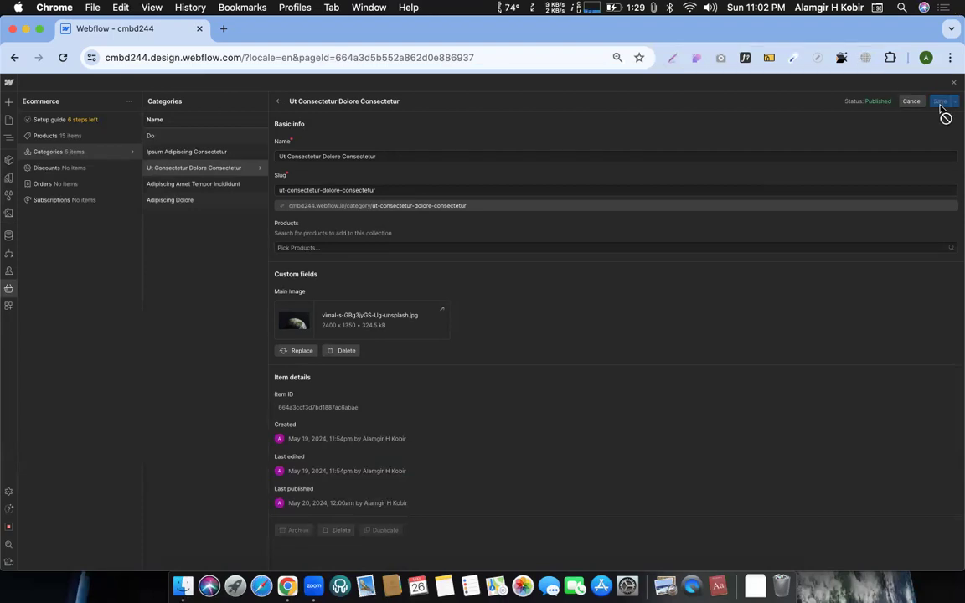
{"action": "left_click", "coordinate": [221, 186]}
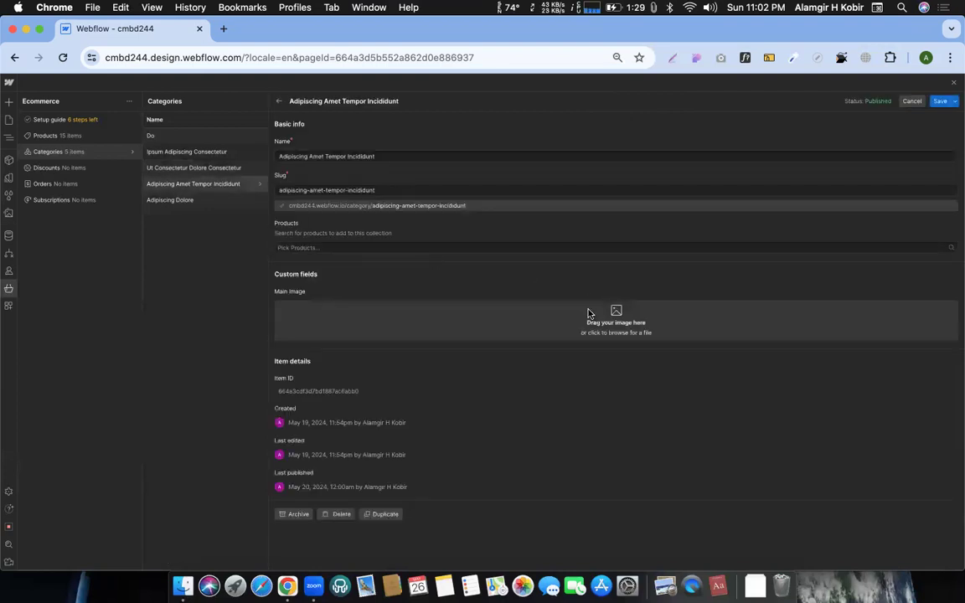
{"action": "left_click", "coordinate": [611, 324]}
{"action": "scroll", "coordinate": [525, 232], "scroll_direction": "down", "scroll_amount": 5}
{"action": "scroll", "coordinate": [525, 232], "scroll_direction": "down", "scroll_amount": 8}
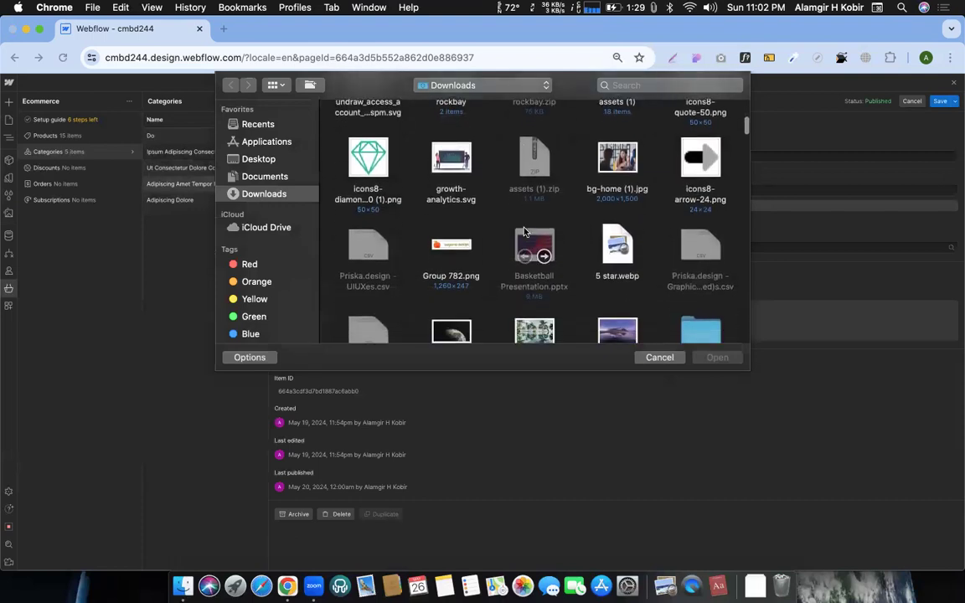
{"action": "scroll", "coordinate": [523, 232], "scroll_direction": "down", "scroll_amount": 6}
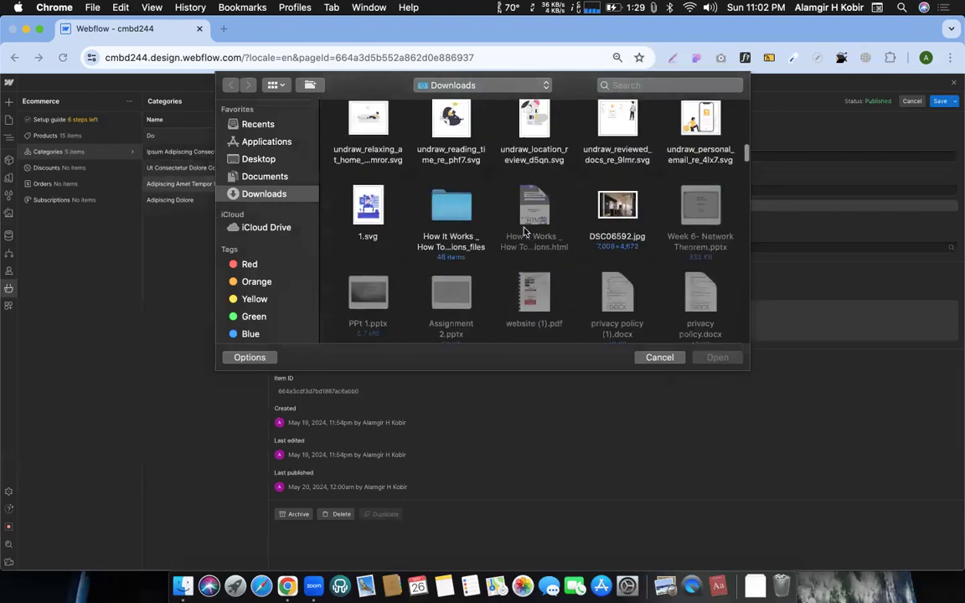
{"action": "scroll", "coordinate": [523, 232], "scroll_direction": "down", "scroll_amount": 5}
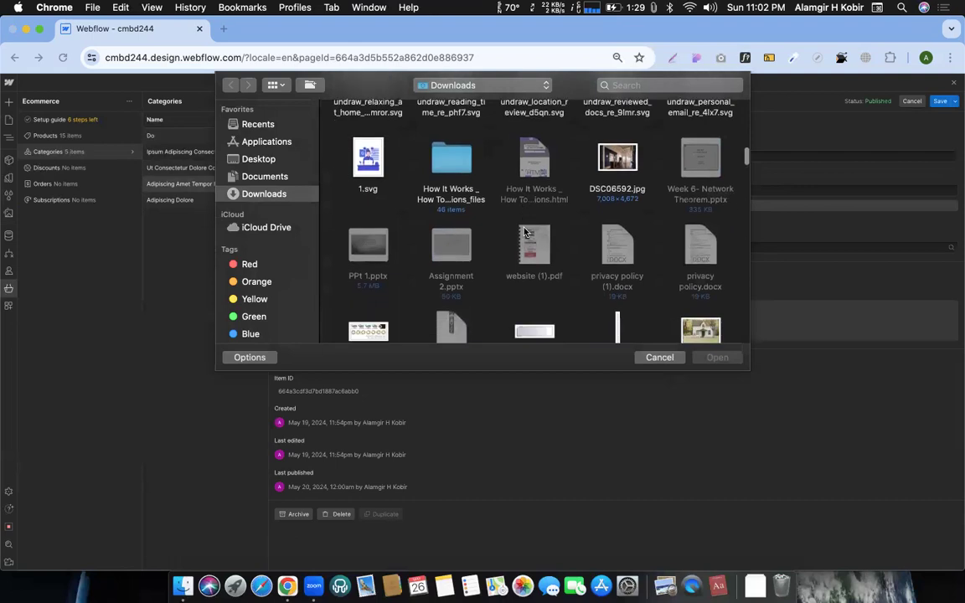
{"action": "double_click", "coordinate": [700, 172]}
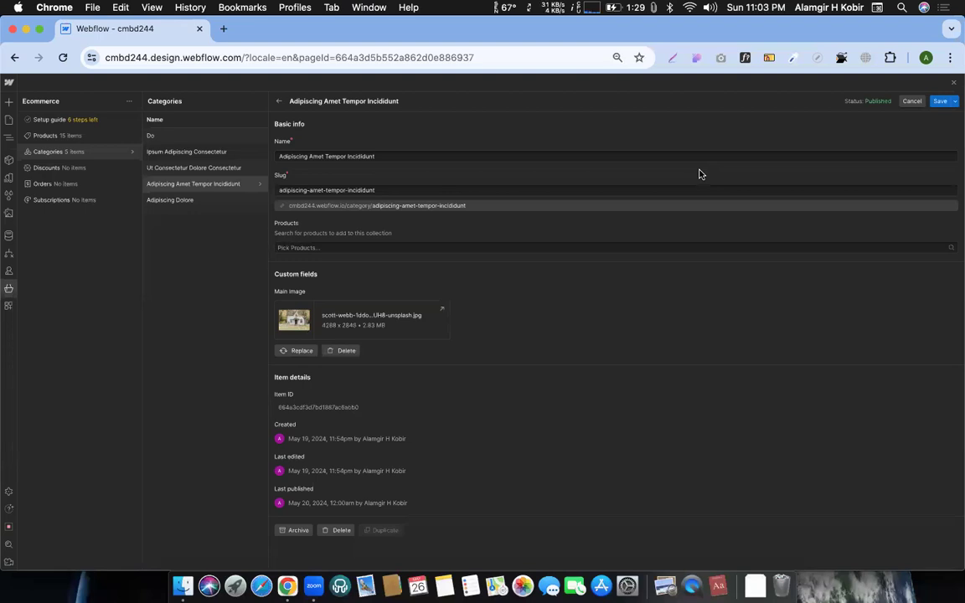
{"action": "left_click", "coordinate": [939, 101]}
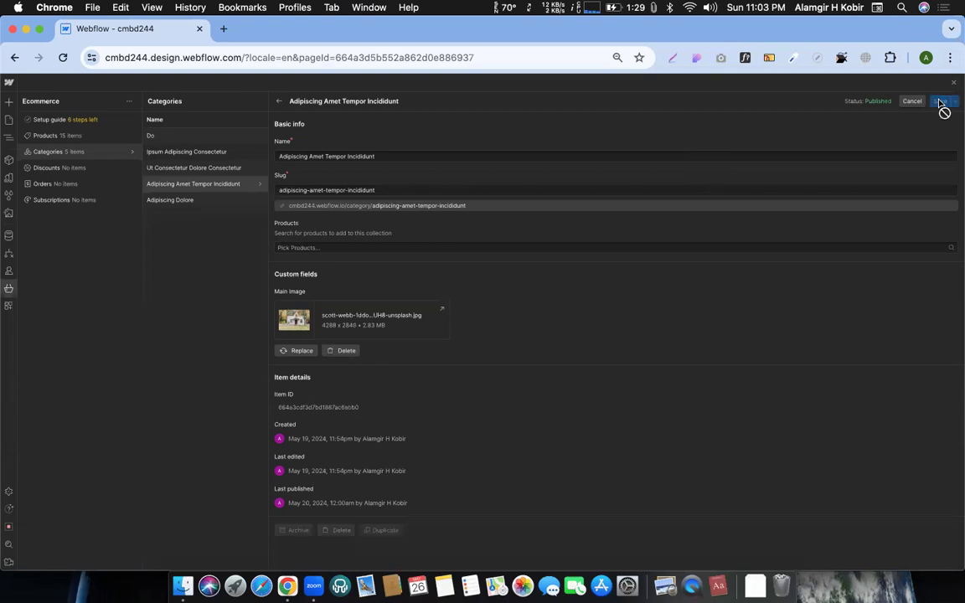
- Upload the 1024 x 1024 Bundle Cover PNG from Downloads as the Main Image of the Adipiscing Dolore category and save it
{"action": "left_click", "coordinate": [236, 201]}
{"action": "left_click", "coordinate": [540, 314]}
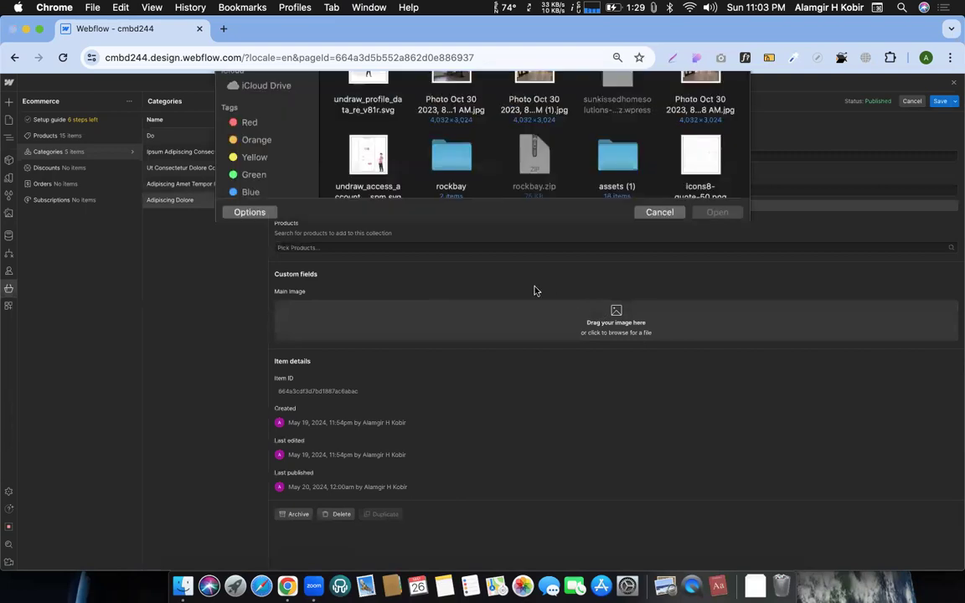
{"action": "scroll", "coordinate": [516, 256], "scroll_direction": "down", "scroll_amount": 15}
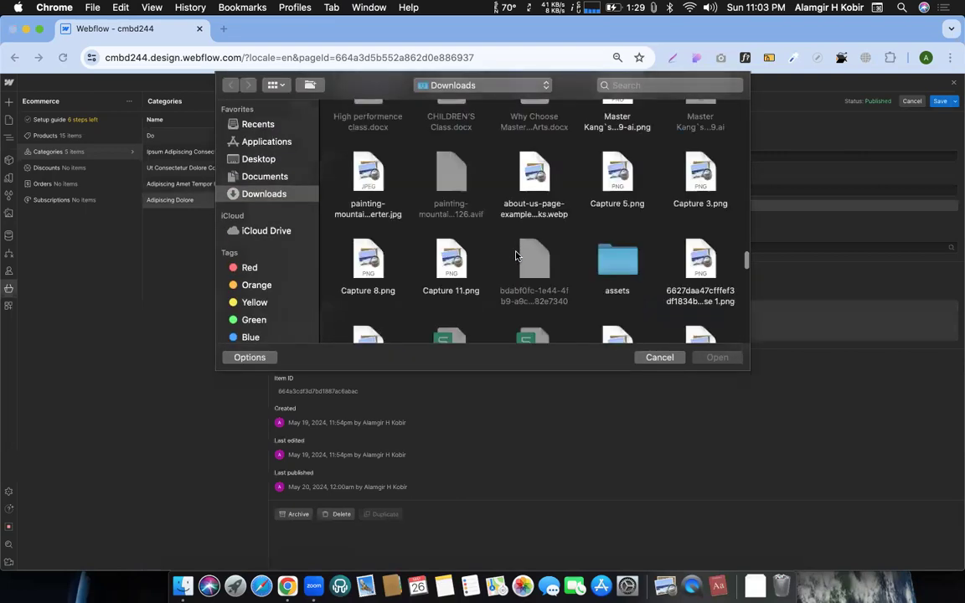
{"action": "scroll", "coordinate": [517, 255], "scroll_direction": "up", "scroll_amount": 8}
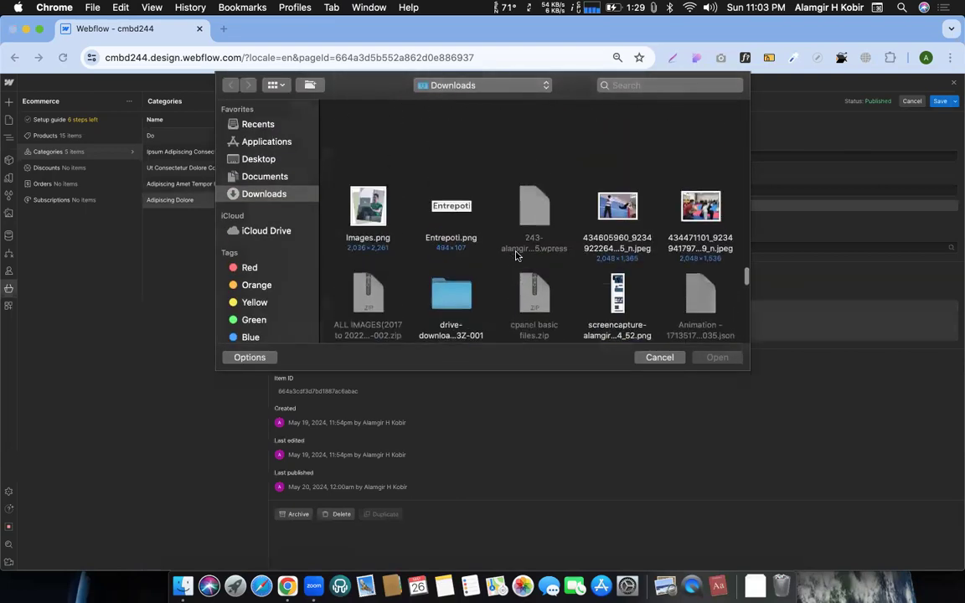
{"action": "scroll", "coordinate": [517, 256], "scroll_direction": "up", "scroll_amount": 2}
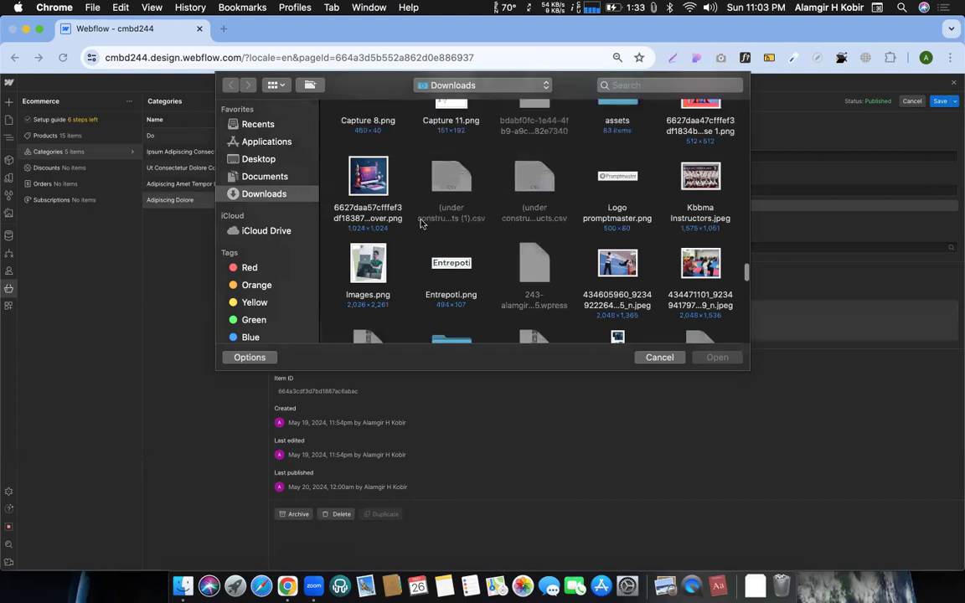
{"action": "double_click", "coordinate": [366, 181]}
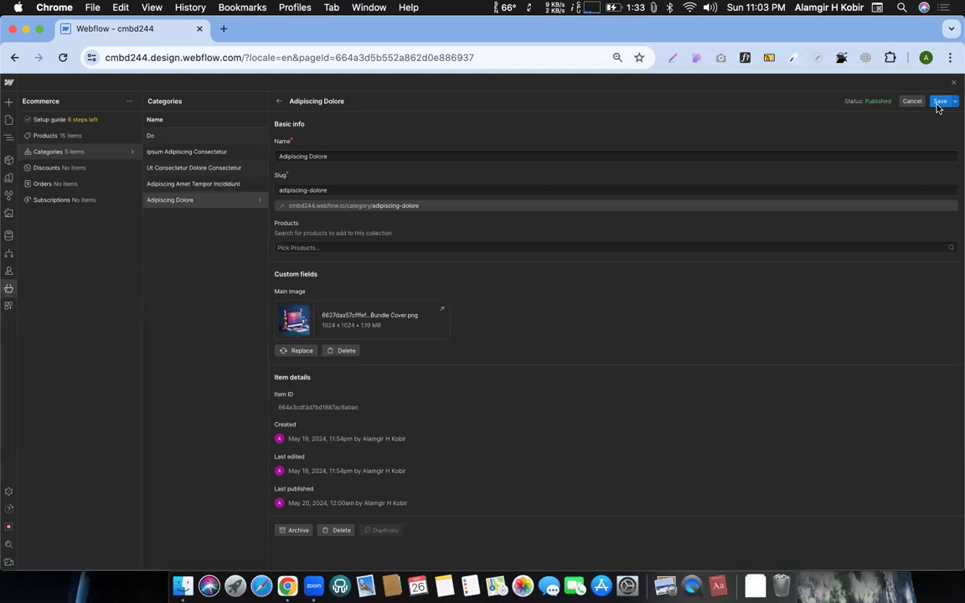
{"action": "left_click", "coordinate": [940, 101]}
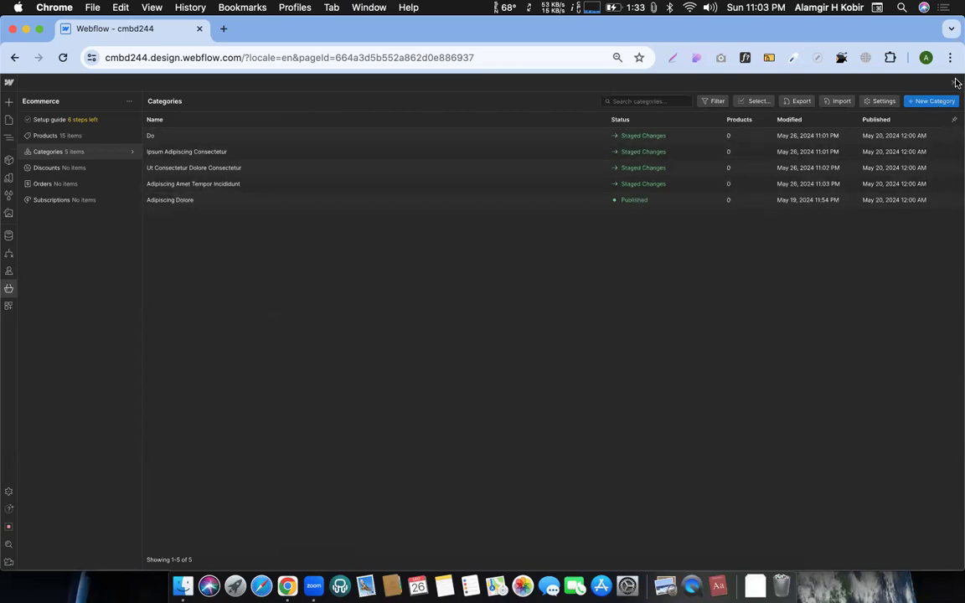
- Return to the Shop page and bind the category link block's background image to the Main Image field
{"action": "left_click", "coordinate": [955, 84]}
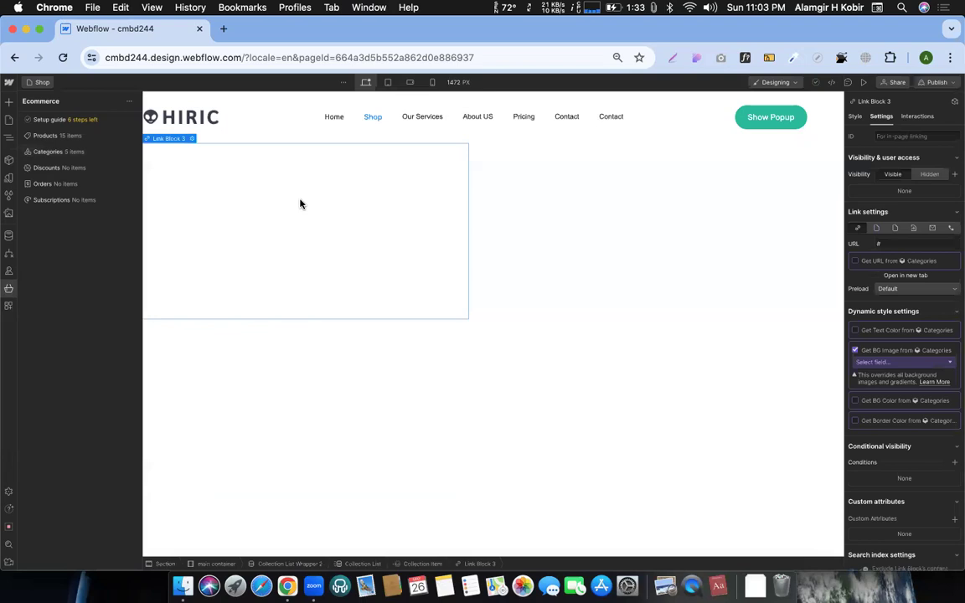
{"action": "left_click", "coordinate": [871, 362]}
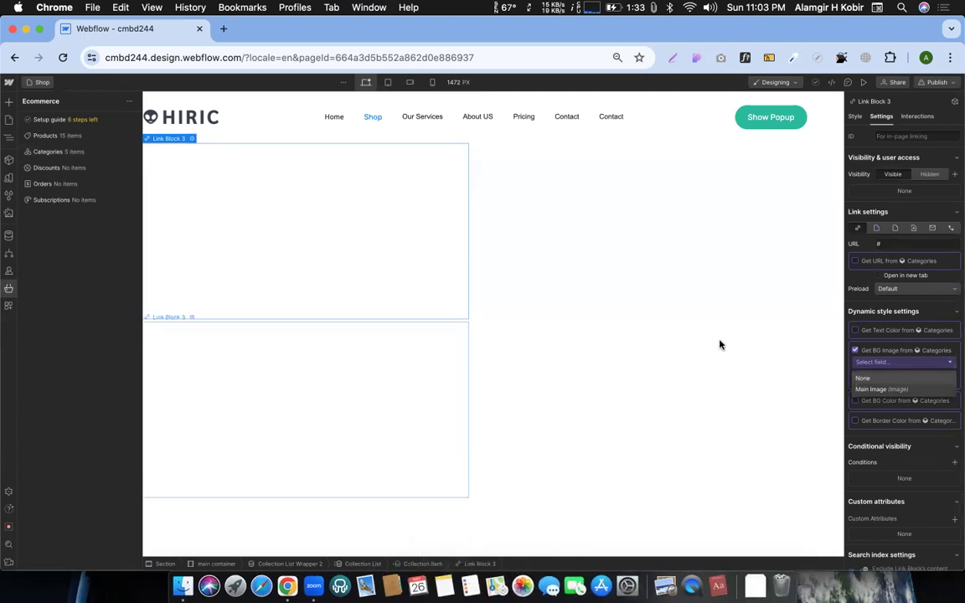
{"action": "left_click", "coordinate": [870, 390]}
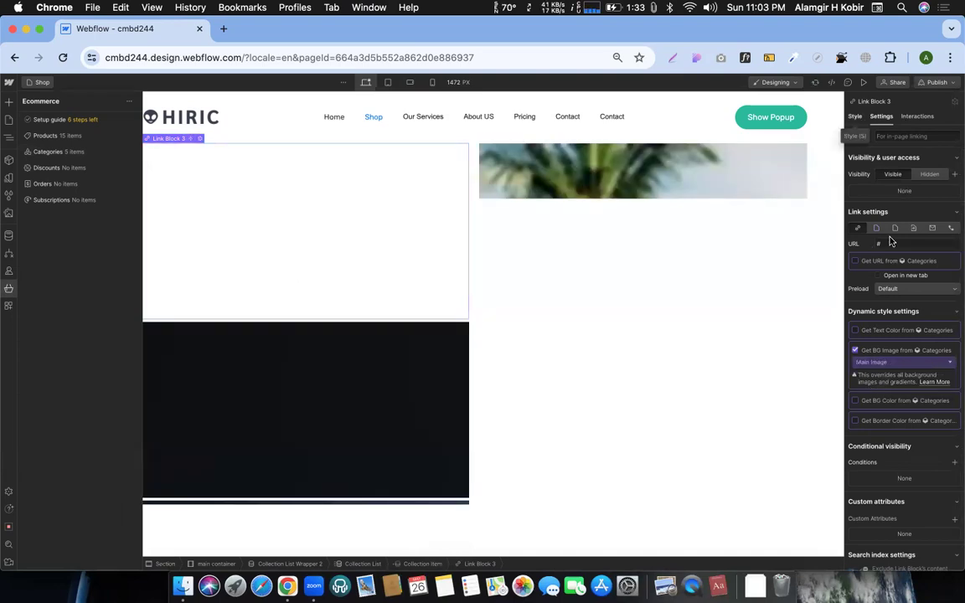
- Add a background image style to the category link block with size Cover and a centred position of 50% left and 50% top
{"action": "key", "text": "s"}
{"action": "scroll", "coordinate": [896, 335], "scroll_direction": "down", "scroll_amount": 10}
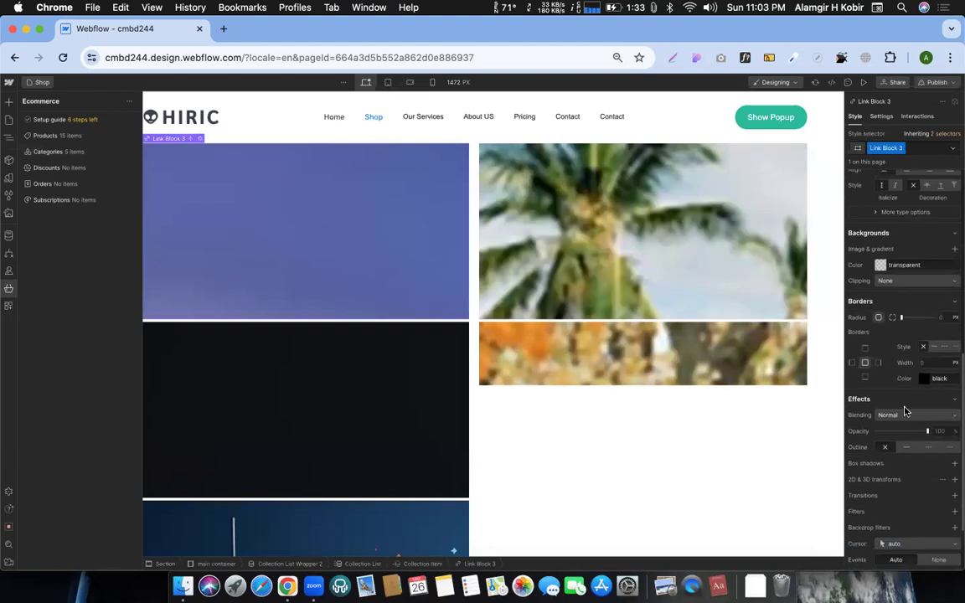
{"action": "scroll", "coordinate": [900, 302], "scroll_direction": "down", "scroll_amount": 2}
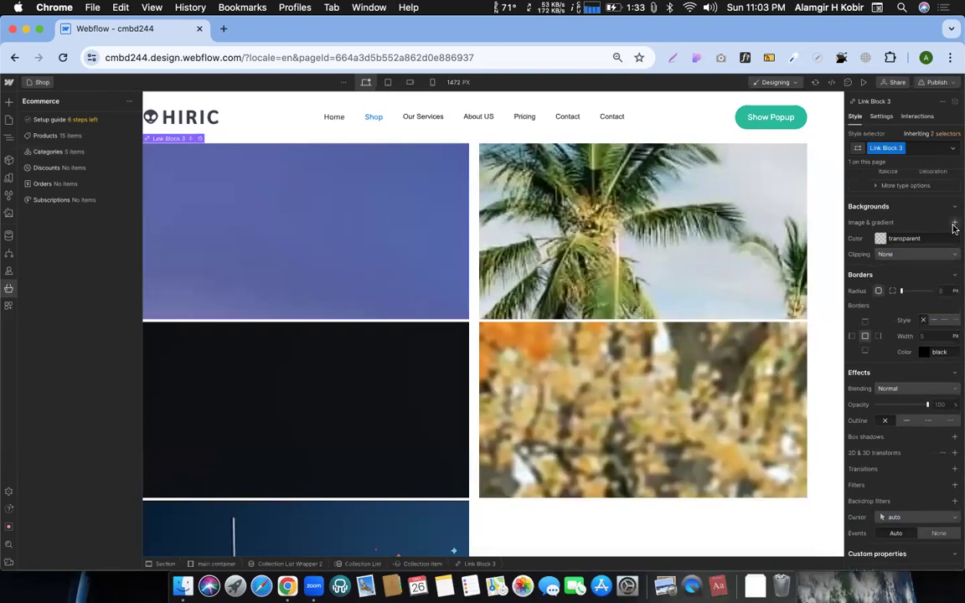
{"action": "left_click", "coordinate": [953, 222]}
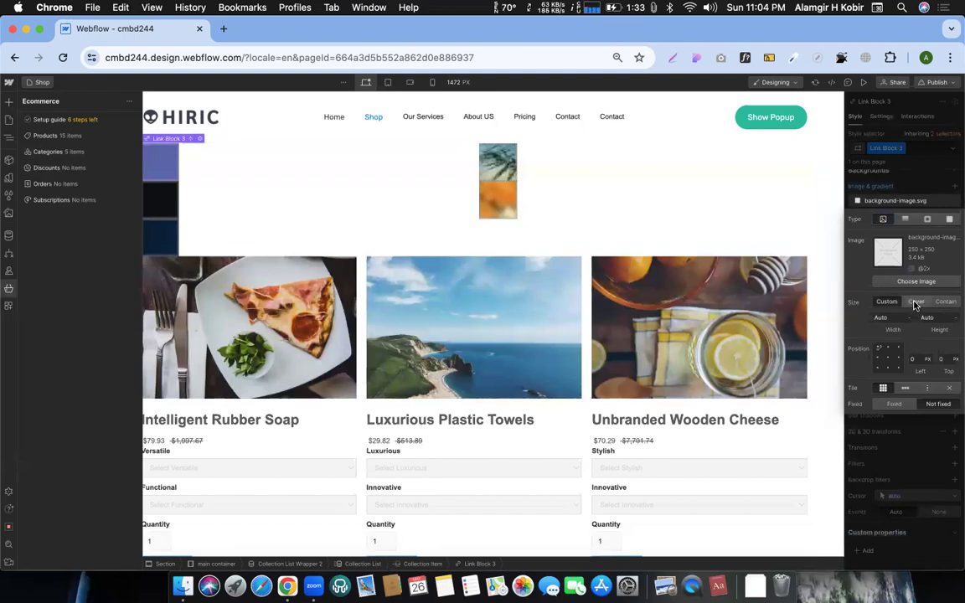
{"action": "left_click", "coordinate": [915, 303]}
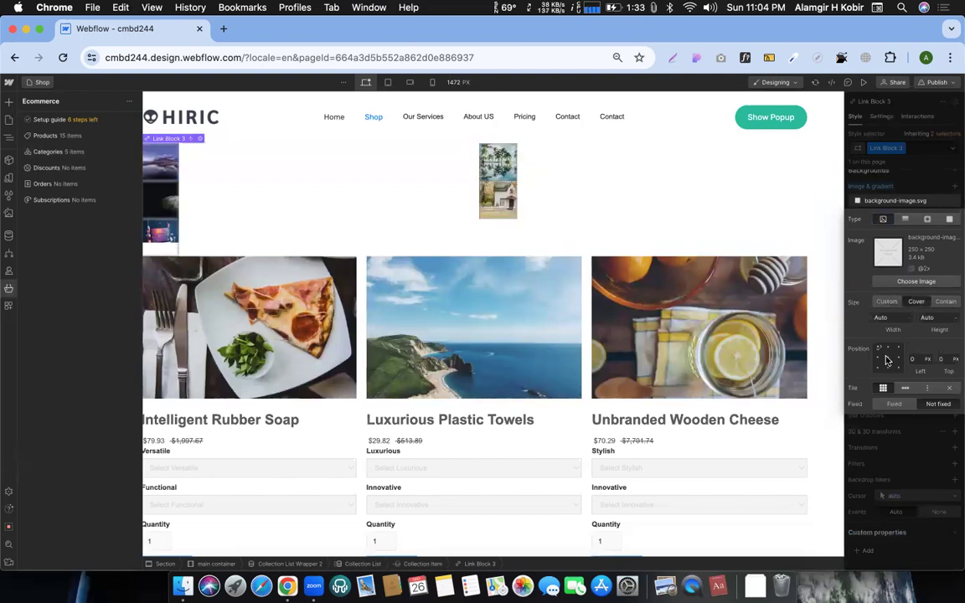
{"action": "left_click", "coordinate": [887, 355]}
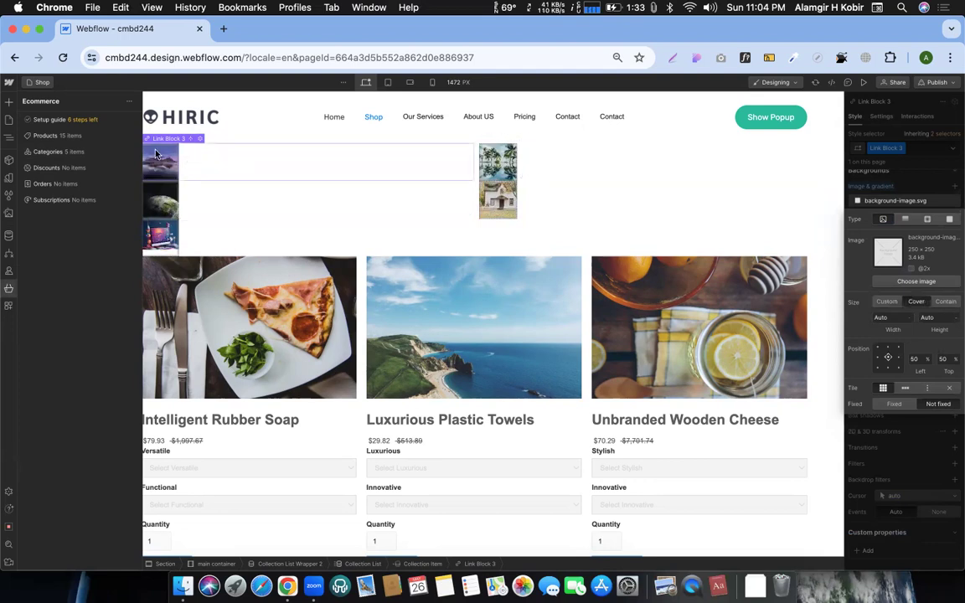
{"action": "left_click", "coordinate": [928, 184]}
- Set the category link block's width to 100% and its height to 350 px
{"action": "scroll", "coordinate": [912, 226], "scroll_direction": "up", "scroll_amount": 10}
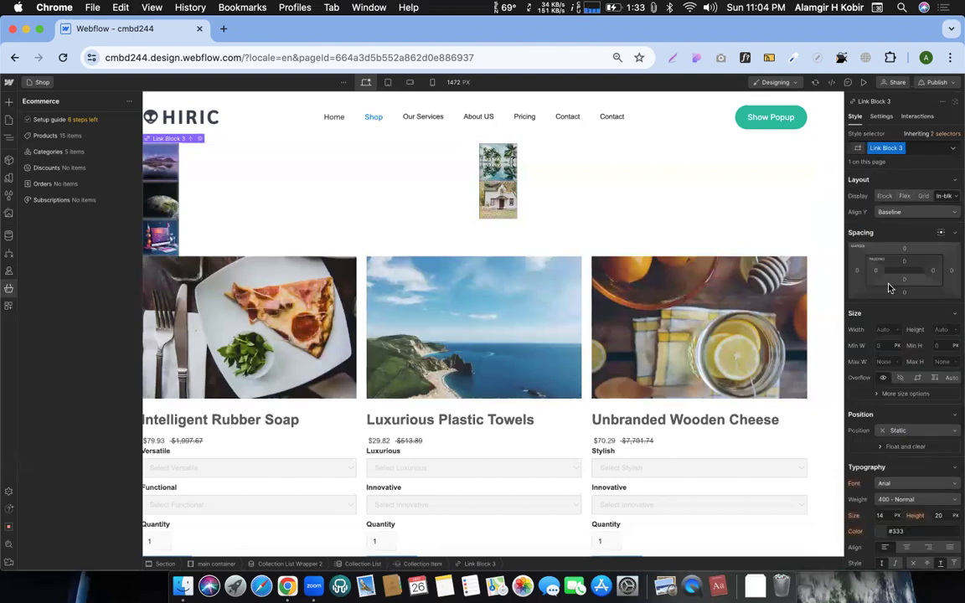
{"action": "left_click", "coordinate": [883, 329]}
{"action": "type", "text": "100%"}
{"action": "key", "text": "Return"}
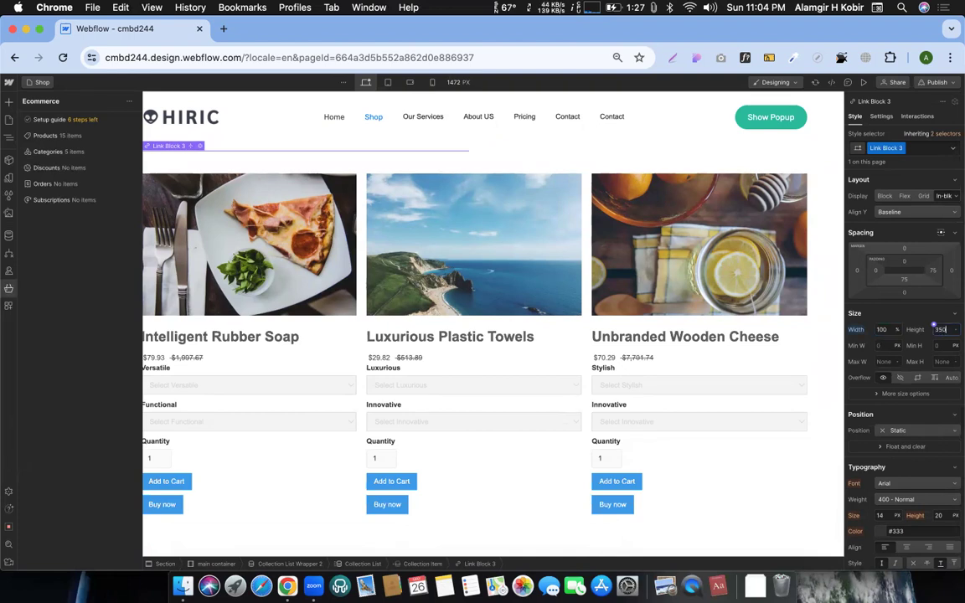
{"action": "key", "text": "Return"}
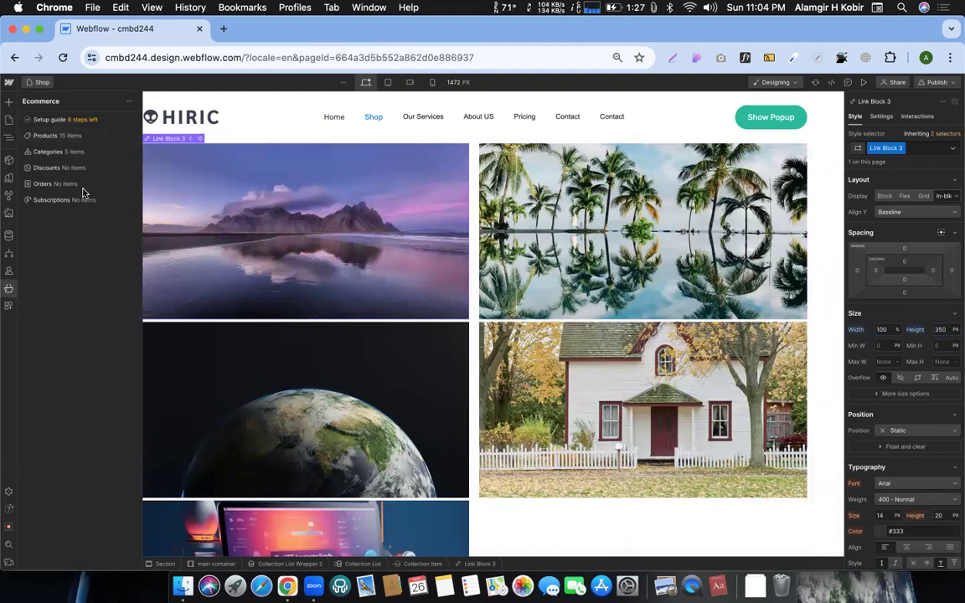
- Give the category list's Collection Item 10 px of bottom padding and 10 px of top padding
{"action": "key", "text": "z"}
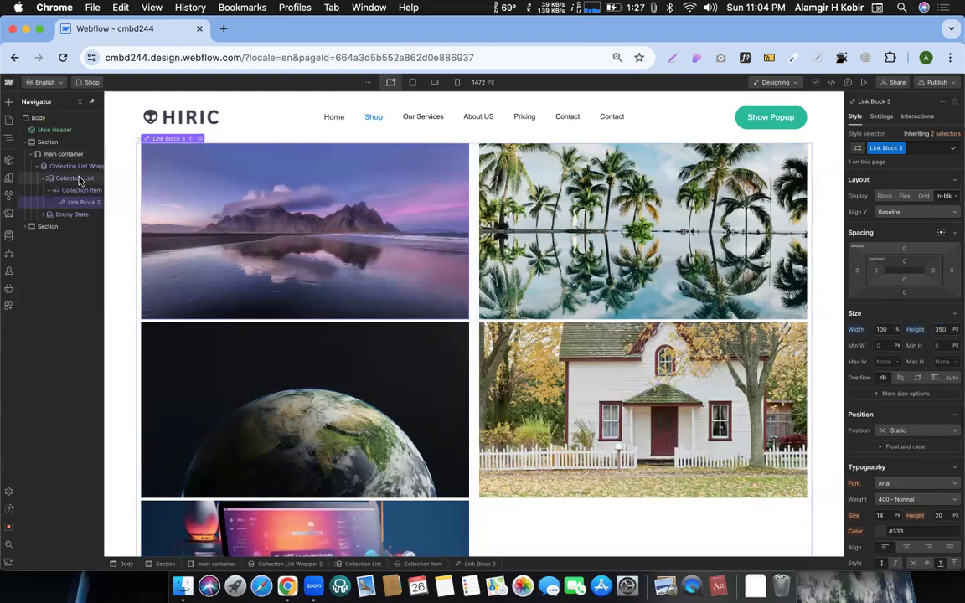
{"action": "left_click", "coordinate": [79, 180]}
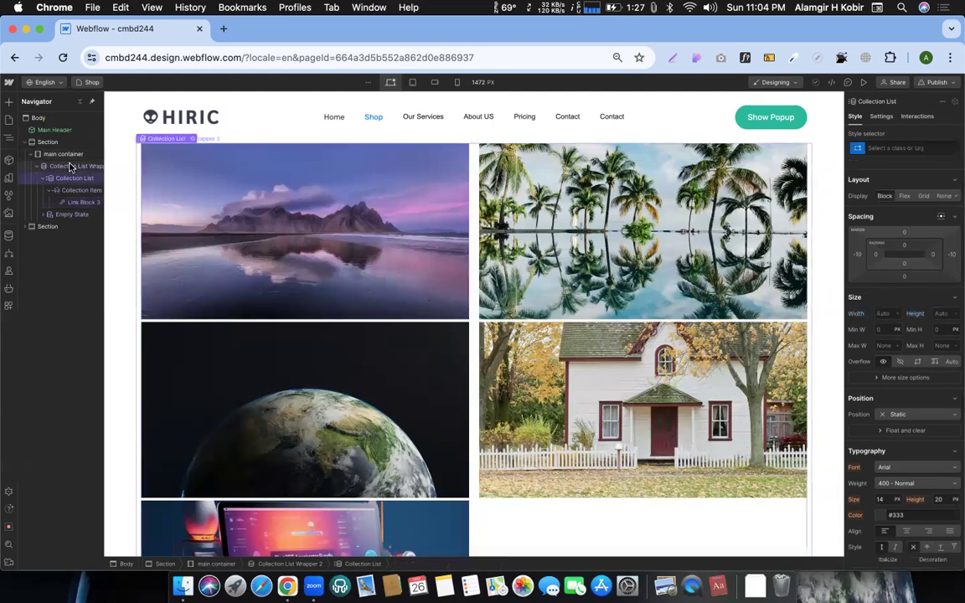
{"action": "left_click", "coordinate": [71, 167]}
{"action": "scroll", "coordinate": [923, 368], "scroll_direction": "down", "scroll_amount": 1}
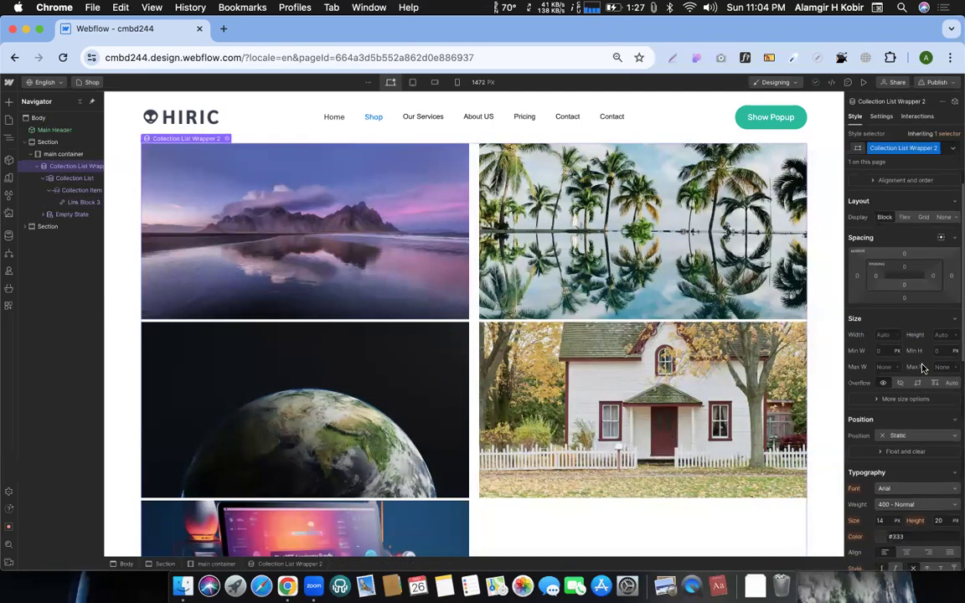
{"action": "scroll", "coordinate": [921, 366], "scroll_direction": "up", "scroll_amount": 2}
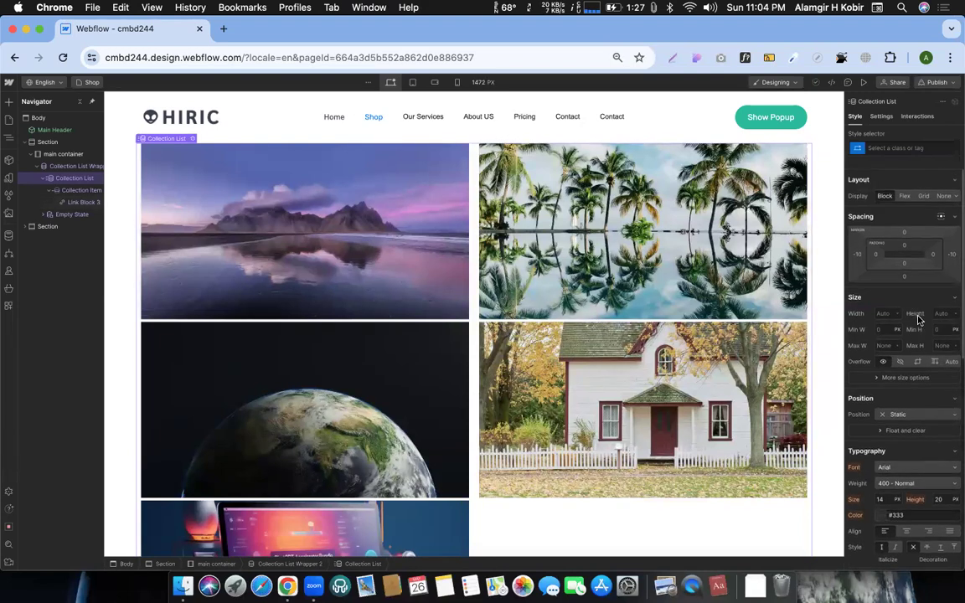
{"action": "left_click", "coordinate": [428, 277]}
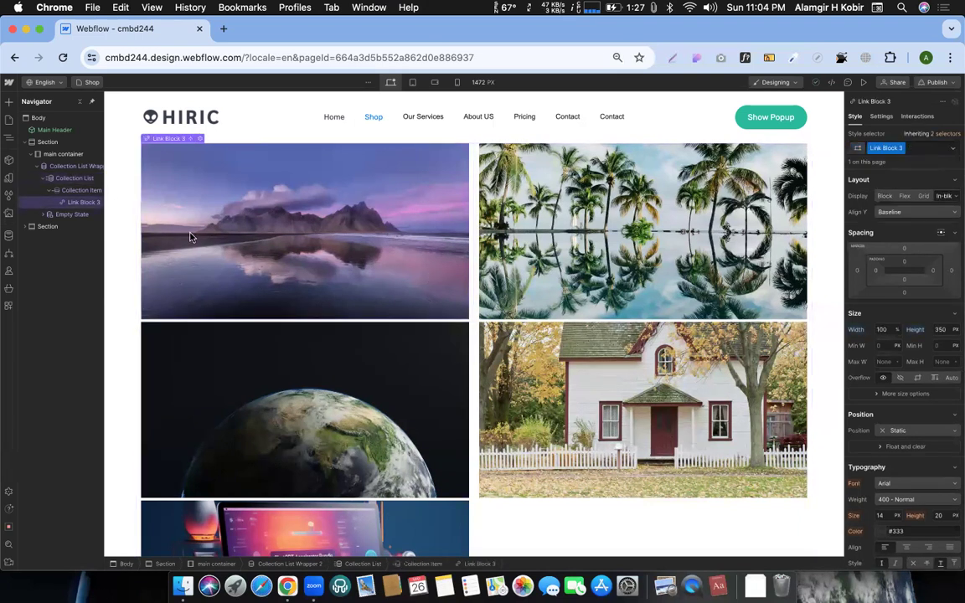
{"action": "left_click", "coordinate": [84, 191]}
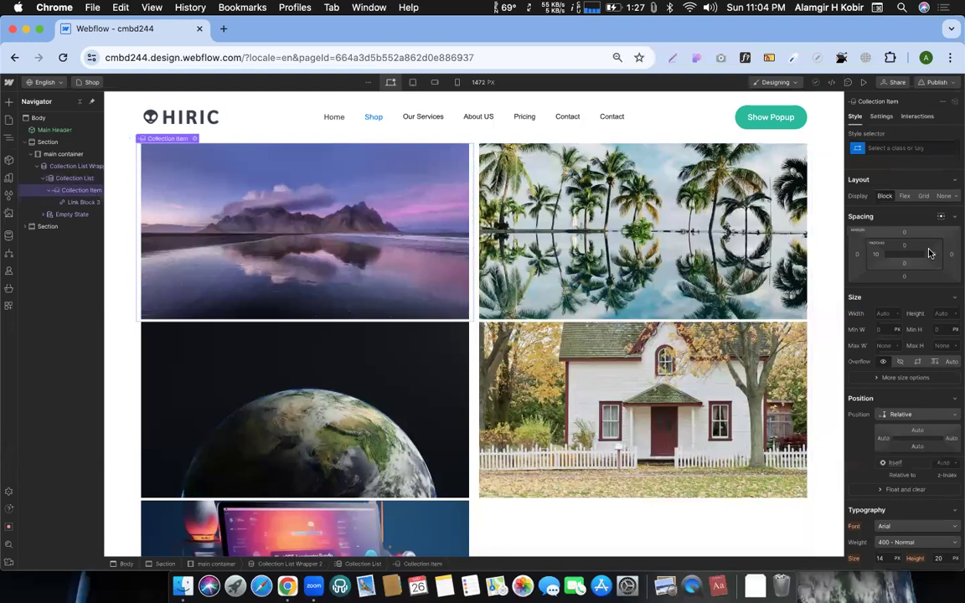
{"action": "left_click", "coordinate": [904, 268]}
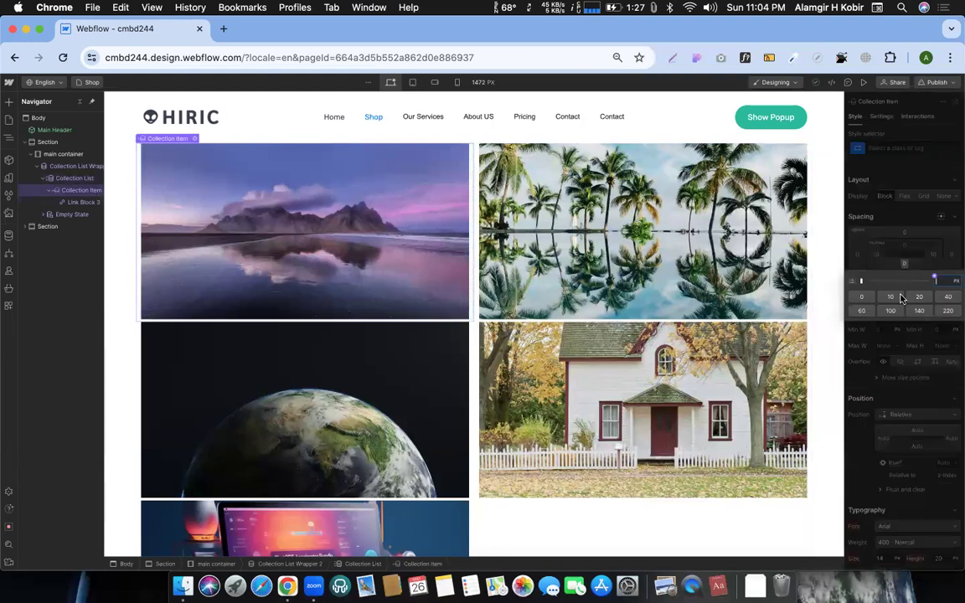
{"action": "left_click", "coordinate": [891, 297]}
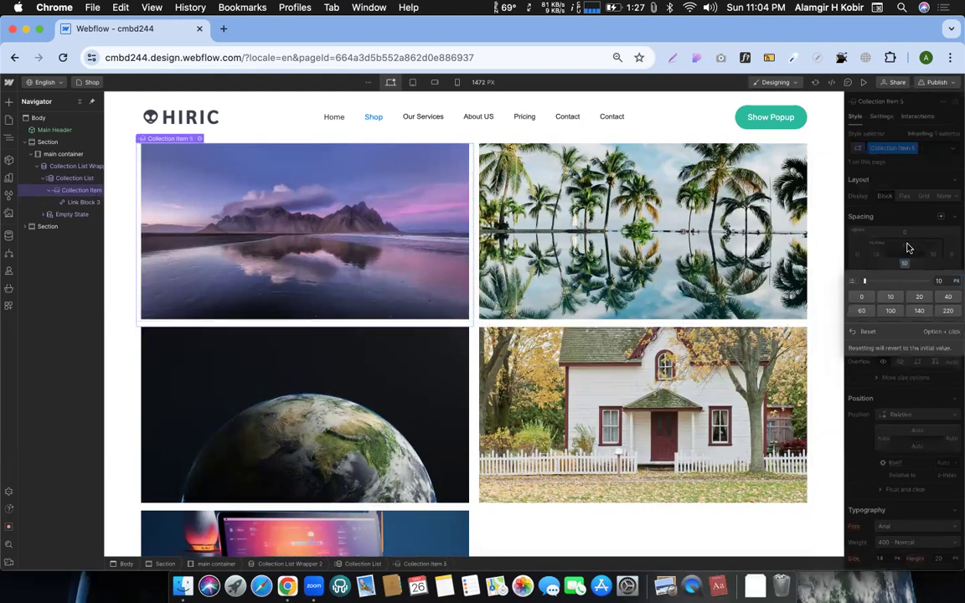
{"action": "left_click", "coordinate": [905, 244]}
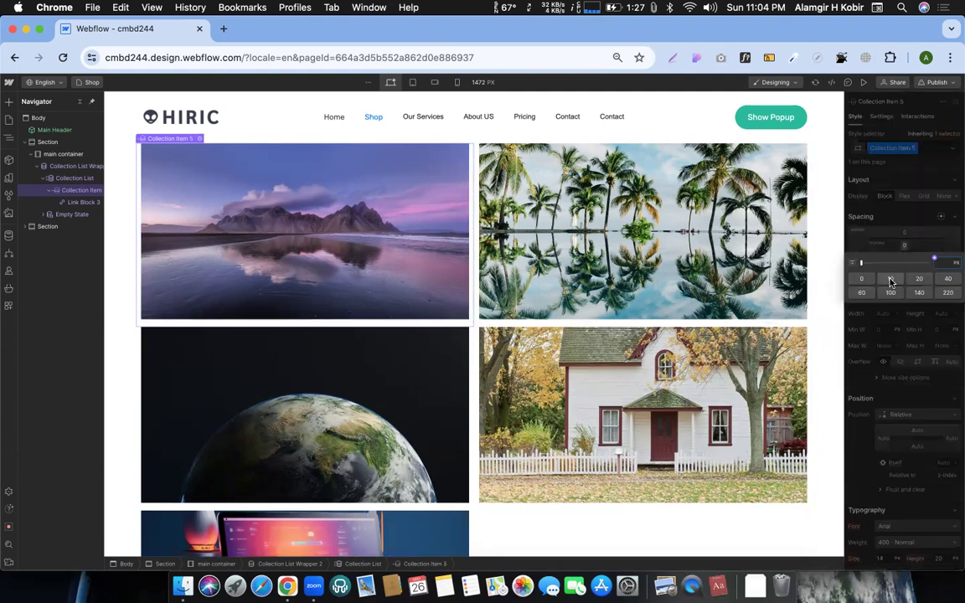
{"action": "key", "text": "Escape"}
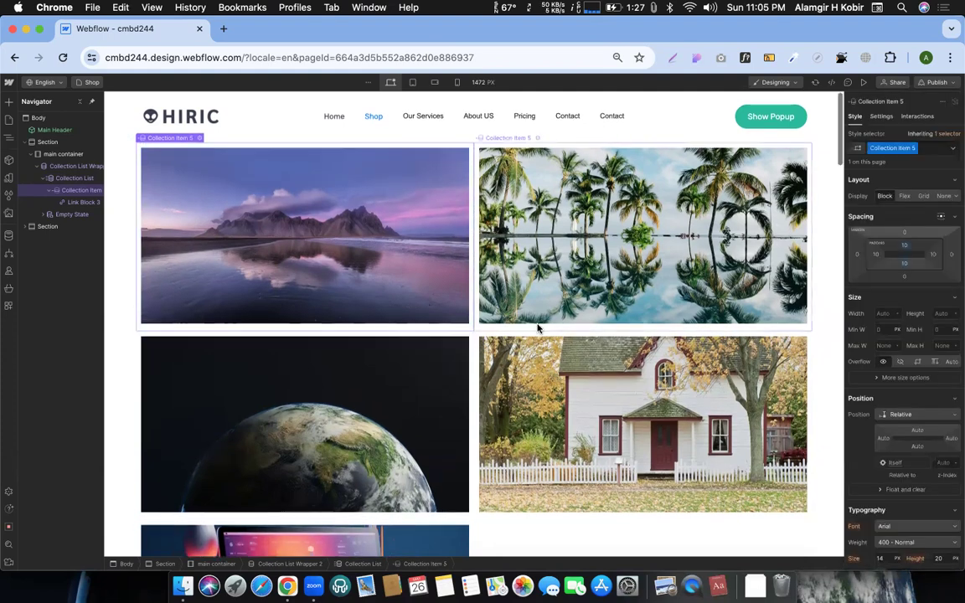
- Review the spacing and layout of the category image blocks down the Shop page
{"action": "scroll", "coordinate": [538, 328], "scroll_direction": "down", "scroll_amount": 5}
{"action": "scroll", "coordinate": [502, 326], "scroll_direction": "up", "scroll_amount": 1}
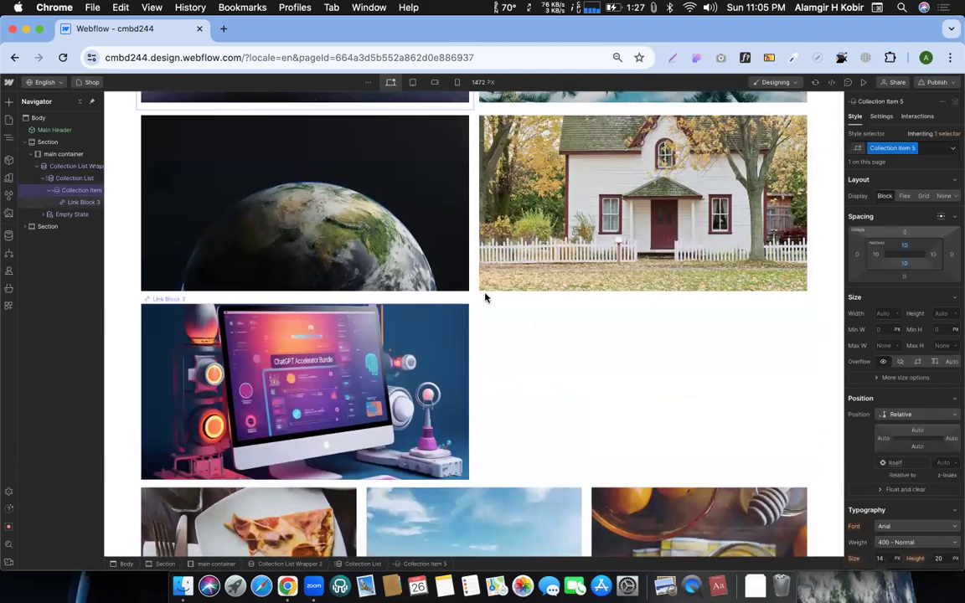
{"action": "scroll", "coordinate": [498, 279], "scroll_direction": "up", "scroll_amount": 3}
{"action": "scroll", "coordinate": [498, 279], "scroll_direction": "up", "scroll_amount": 5}
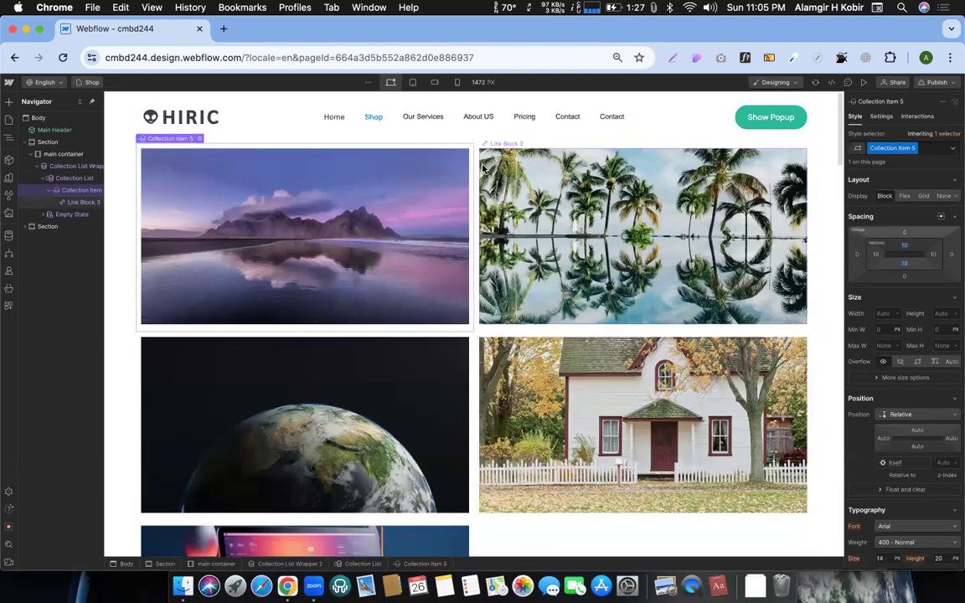
{"action": "scroll", "coordinate": [568, 466], "scroll_direction": "down", "scroll_amount": 2}
{"action": "scroll", "coordinate": [650, 493], "scroll_direction": "down", "scroll_amount": 3}
{"action": "scroll", "coordinate": [649, 493], "scroll_direction": "up", "scroll_amount": 3}
{"action": "scroll", "coordinate": [650, 493], "scroll_direction": "up", "scroll_amount": 2}
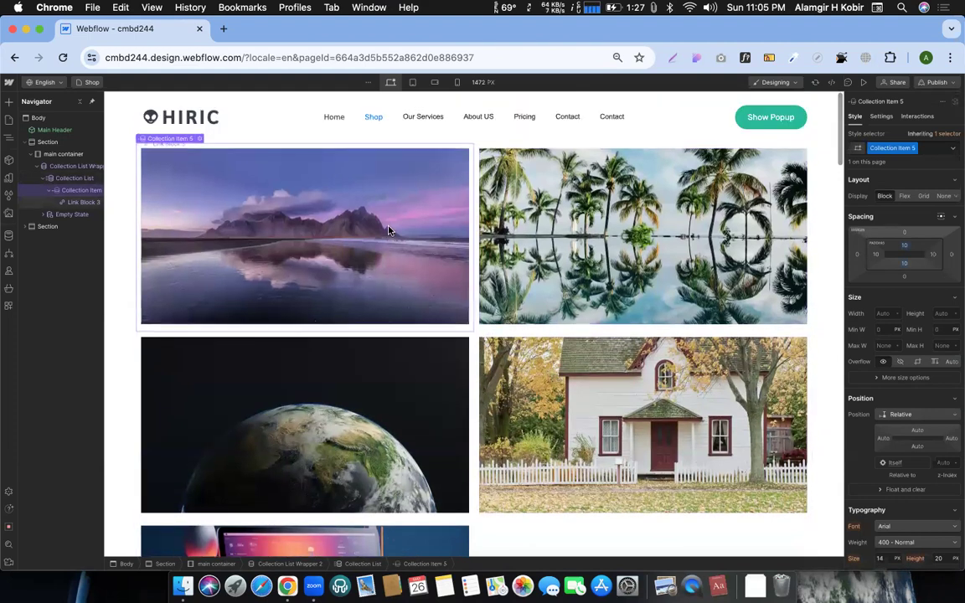
- Add an H1 heading inside the category link block of the collection list
{"action": "left_click", "coordinate": [262, 237]}
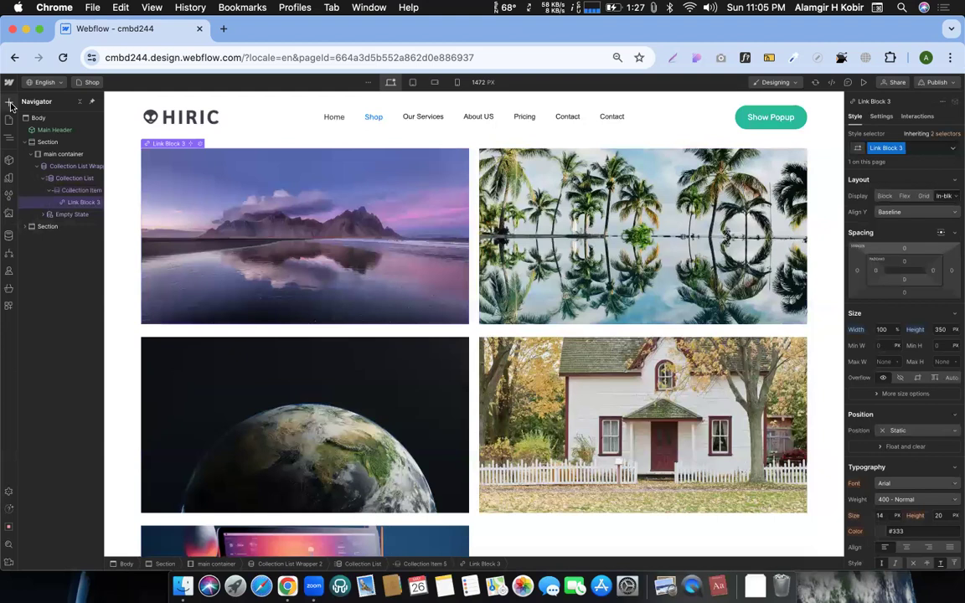
{"action": "key", "text": "a"}
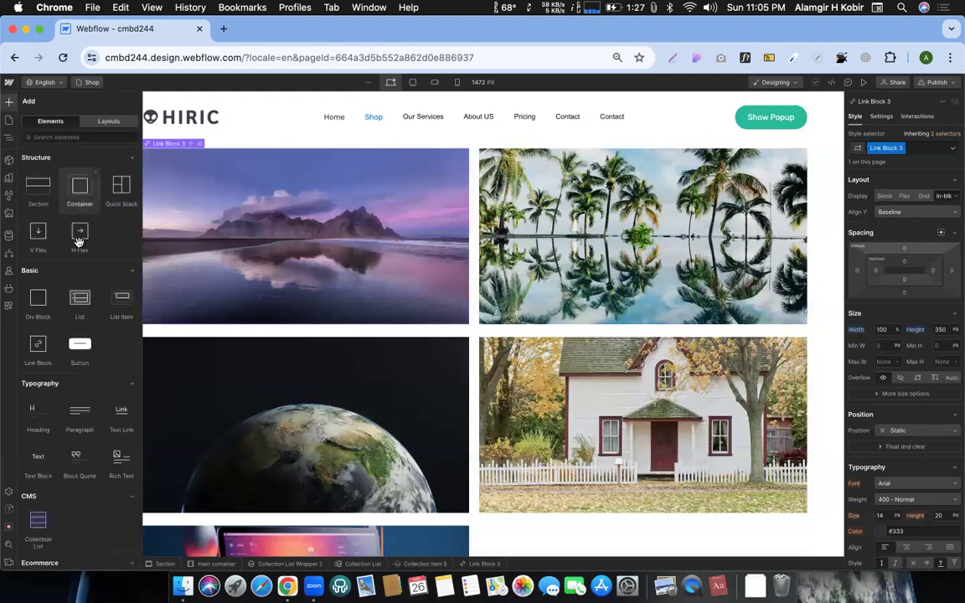
{"action": "left_click_drag", "start_coordinate": [330, 255], "coordinate": [306, 234]}
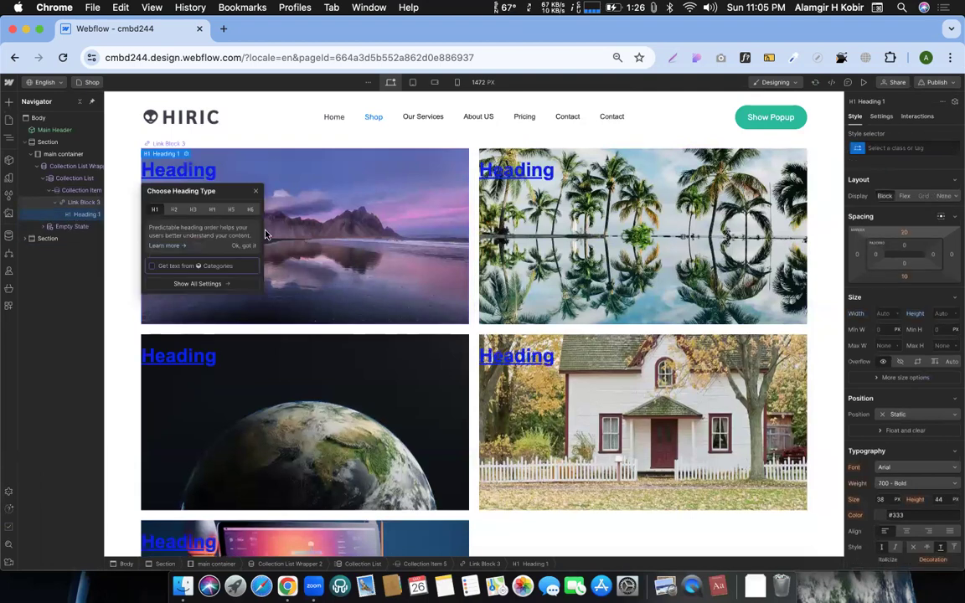
- Bind the heading's text to the Categories Name field and centre-align the heading text
{"action": "left_click", "coordinate": [153, 266]}
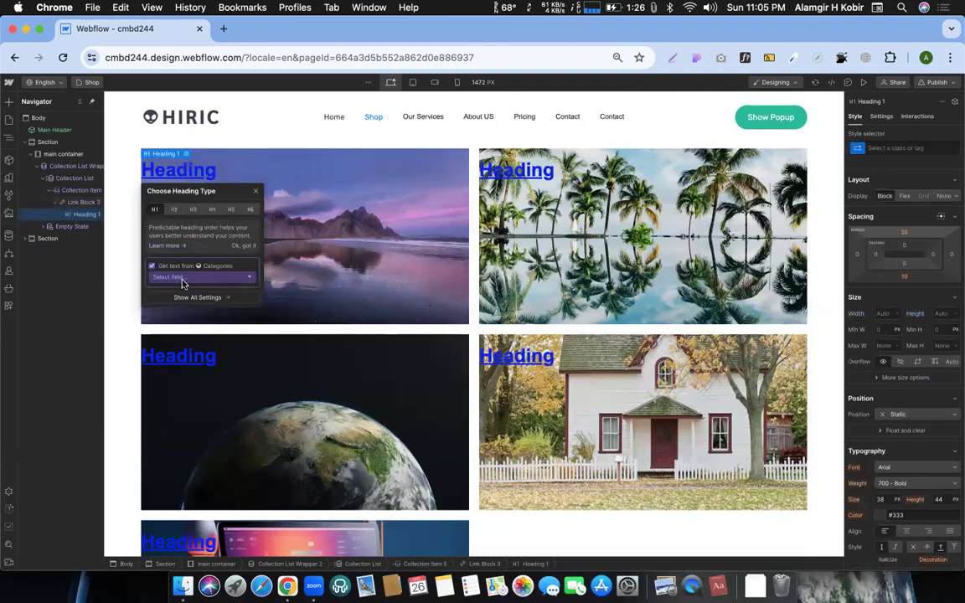
{"action": "left_click", "coordinate": [184, 278]}
{"action": "left_click", "coordinate": [178, 303]}
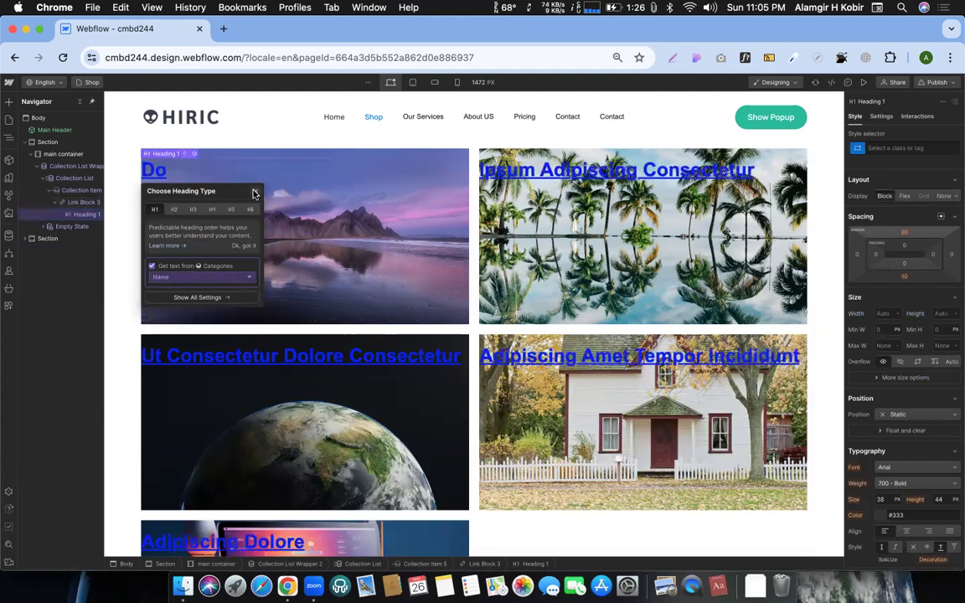
{"action": "left_click", "coordinate": [255, 193]}
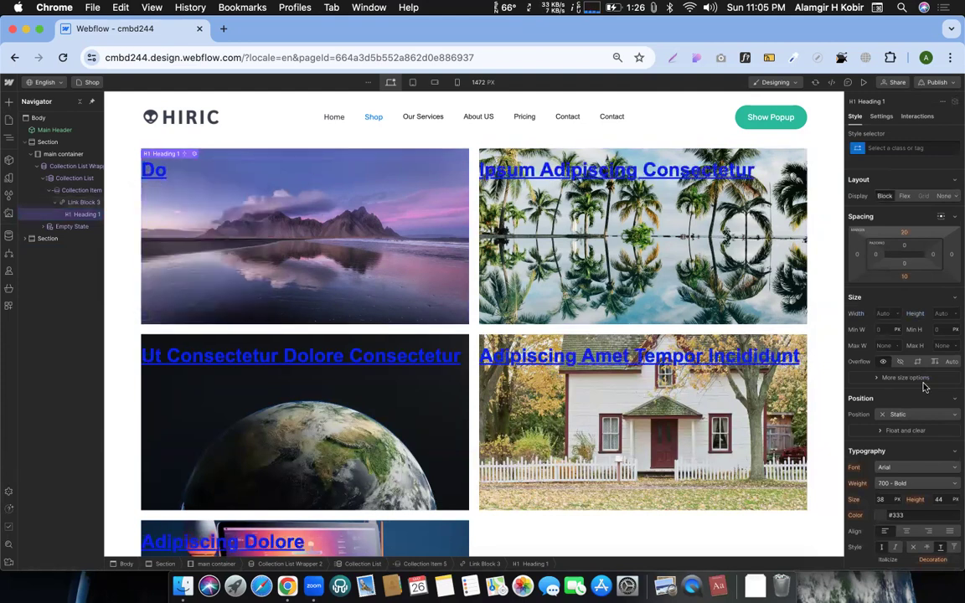
{"action": "scroll", "coordinate": [913, 401], "scroll_direction": "down", "scroll_amount": 4}
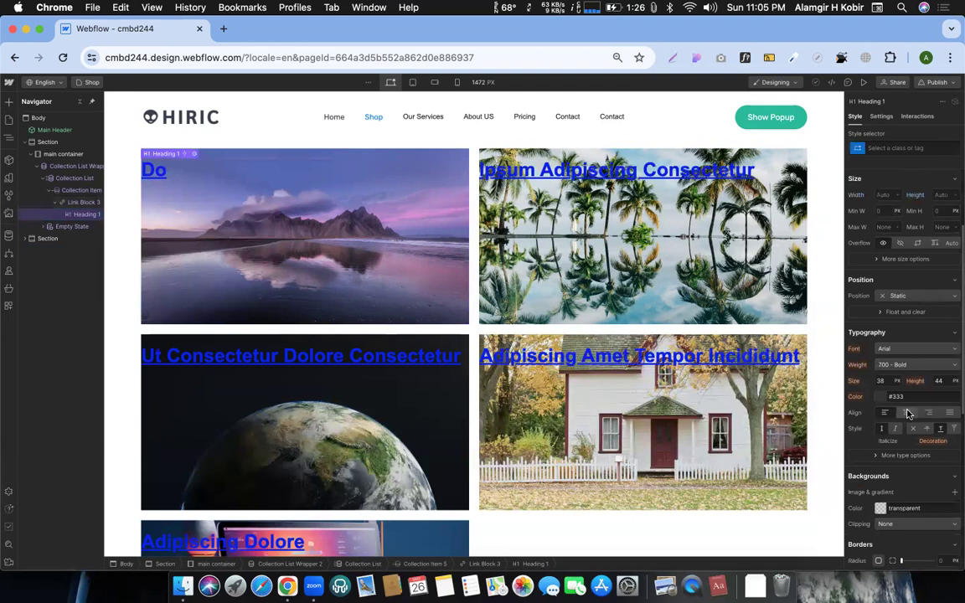
{"action": "left_click", "coordinate": [907, 413]}
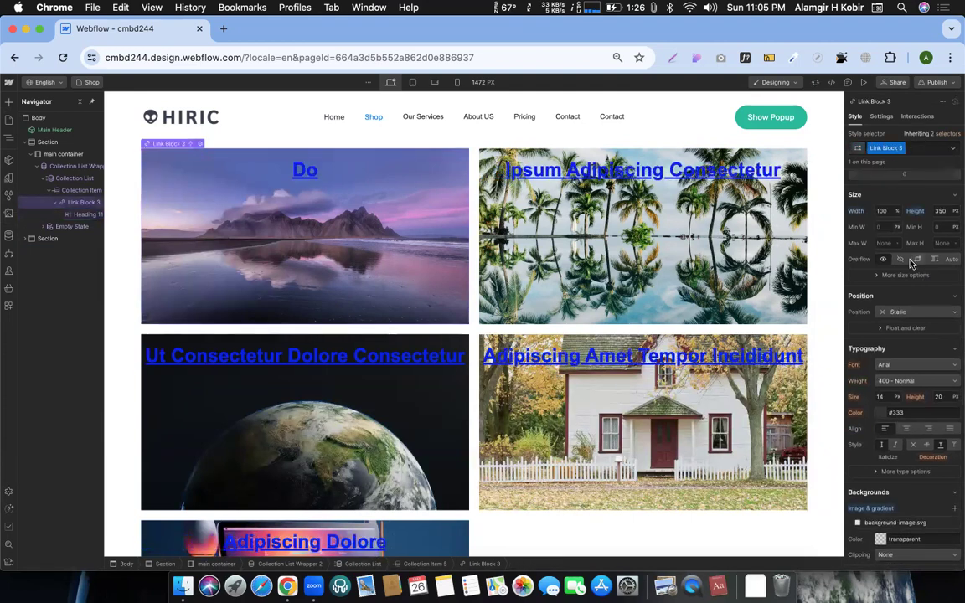
- Set the category link block's display to Flex
{"action": "scroll", "coordinate": [911, 264], "scroll_direction": "up", "scroll_amount": 3}
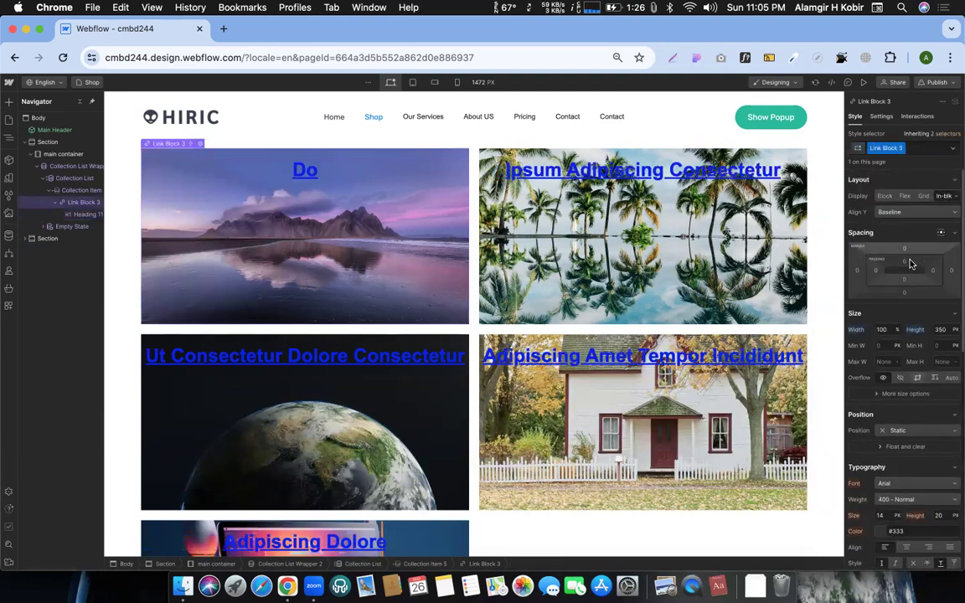
{"action": "left_click", "coordinate": [905, 196]}
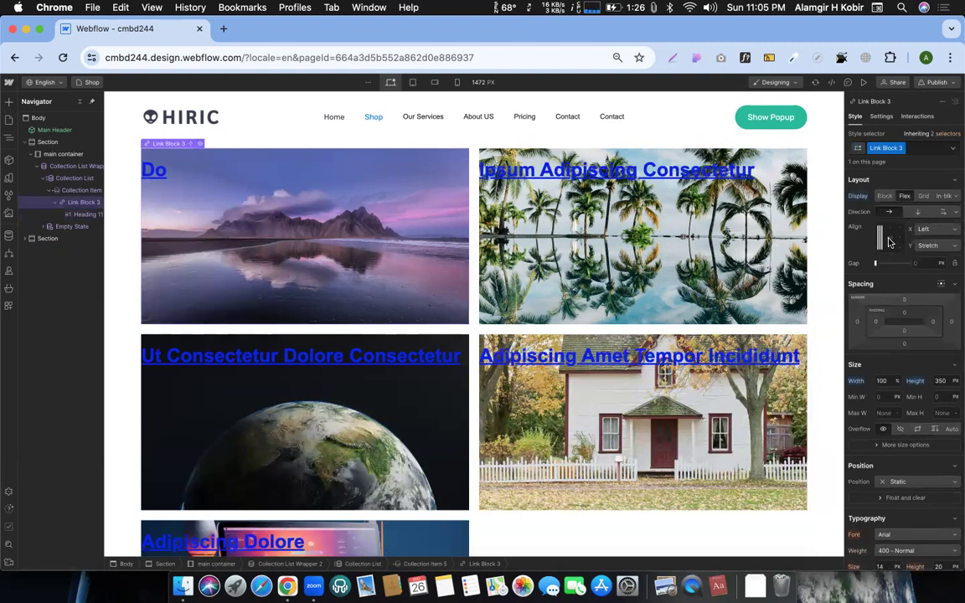
- Center the link block's content on both axes and set its heading's text color to white
{"action": "left_click", "coordinate": [890, 242]}
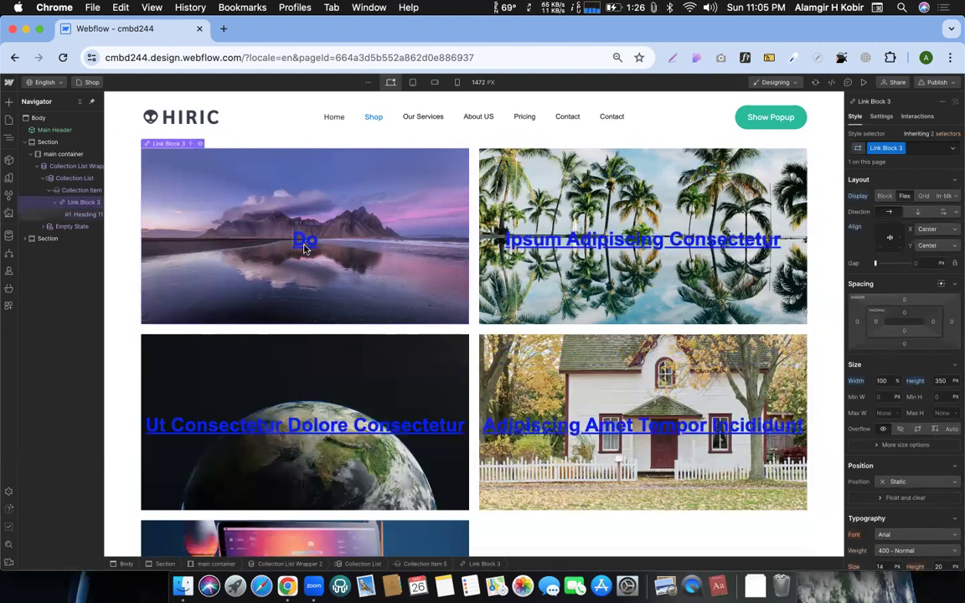
{"action": "left_click", "coordinate": [306, 240]}
{"action": "scroll", "coordinate": [882, 344], "scroll_direction": "down", "scroll_amount": 4}
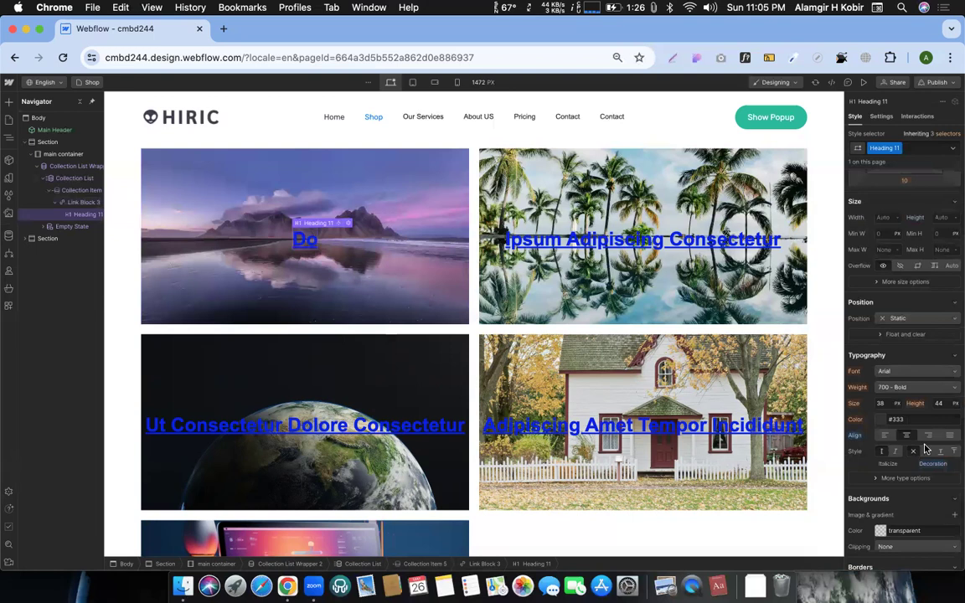
{"action": "left_click", "coordinate": [880, 419]}
{"action": "left_click_drag", "start_coordinate": [860, 452], "coordinate": [839, 425]}
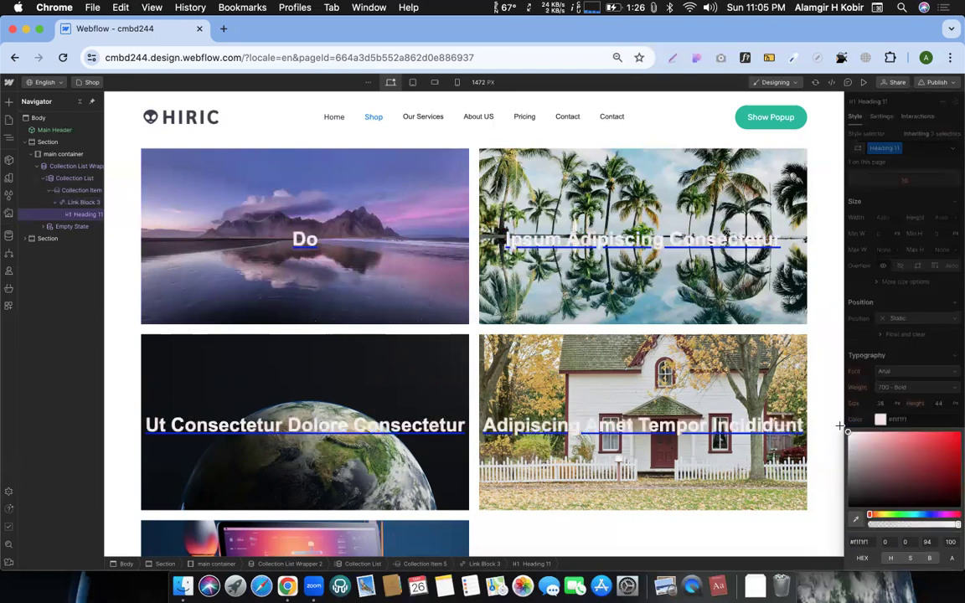
{"action": "left_click", "coordinate": [791, 368]}
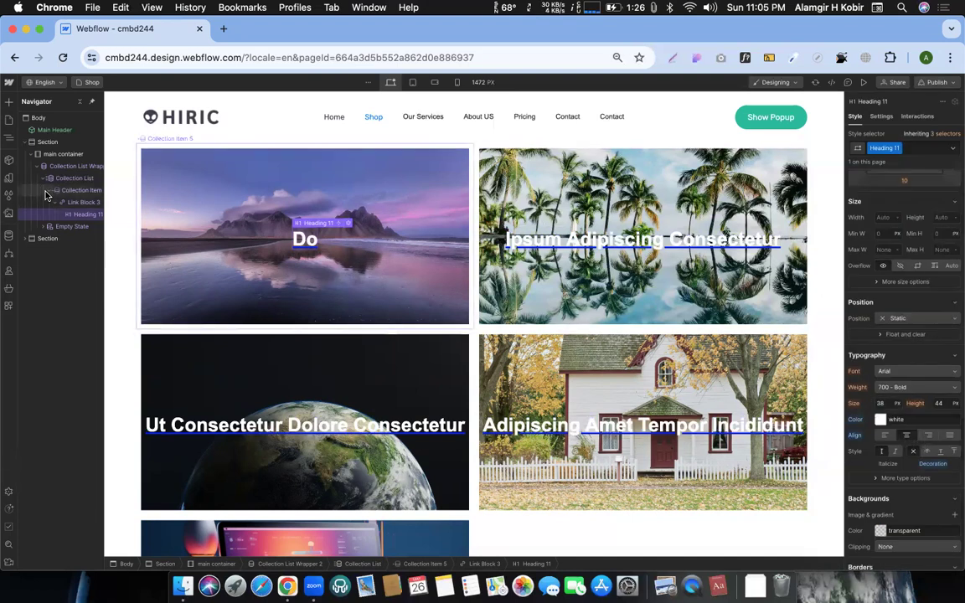
- Remove the underline decoration from the link block around the heading
{"action": "key", "text": "Up"}
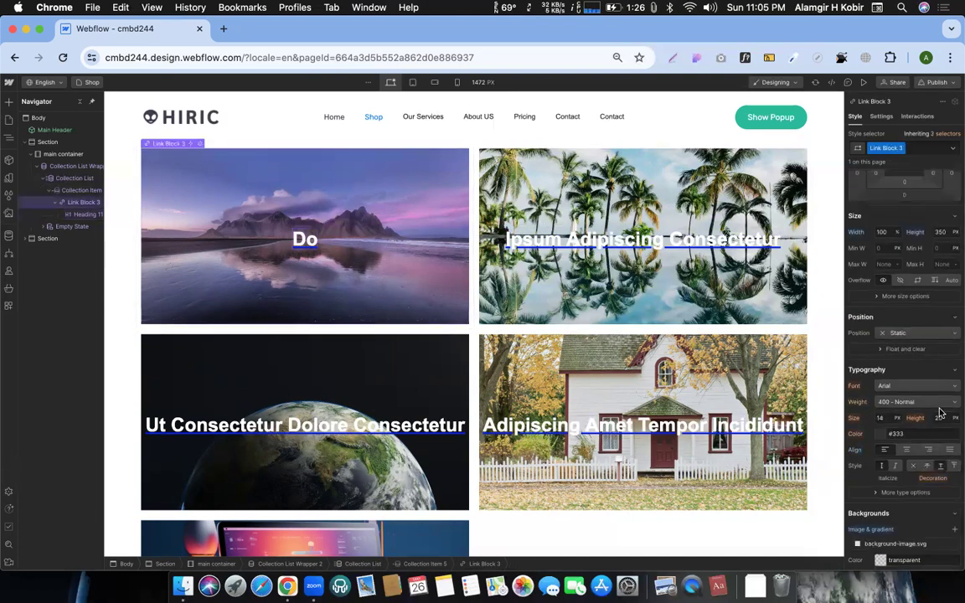
{"action": "left_click", "coordinate": [912, 471]}
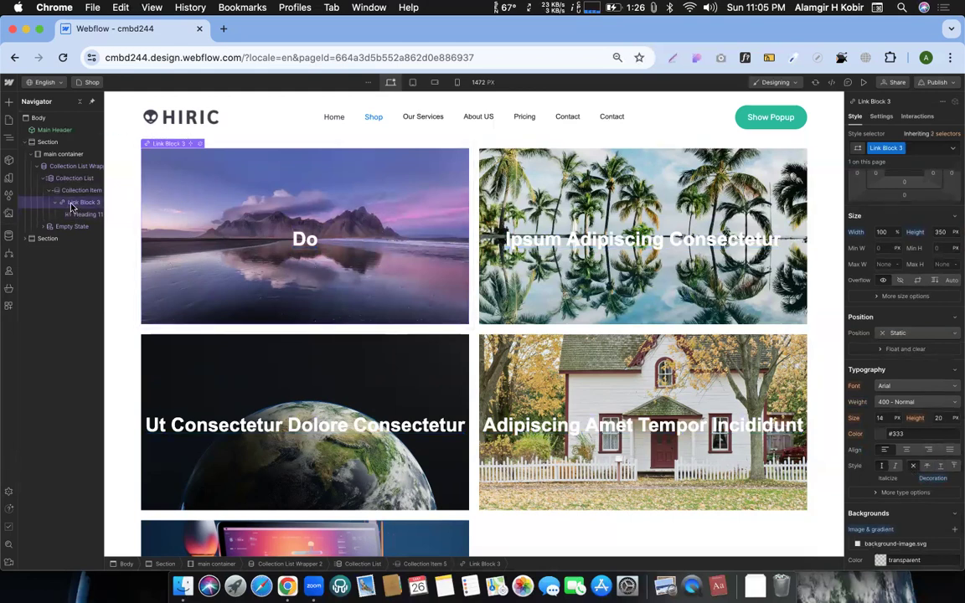
- Try a solid rgba(0, 0, 0, 0.5) overlay layer above the link block's background image, and delete that layer
{"action": "scroll", "coordinate": [860, 390], "scroll_direction": "down", "scroll_amount": 5}
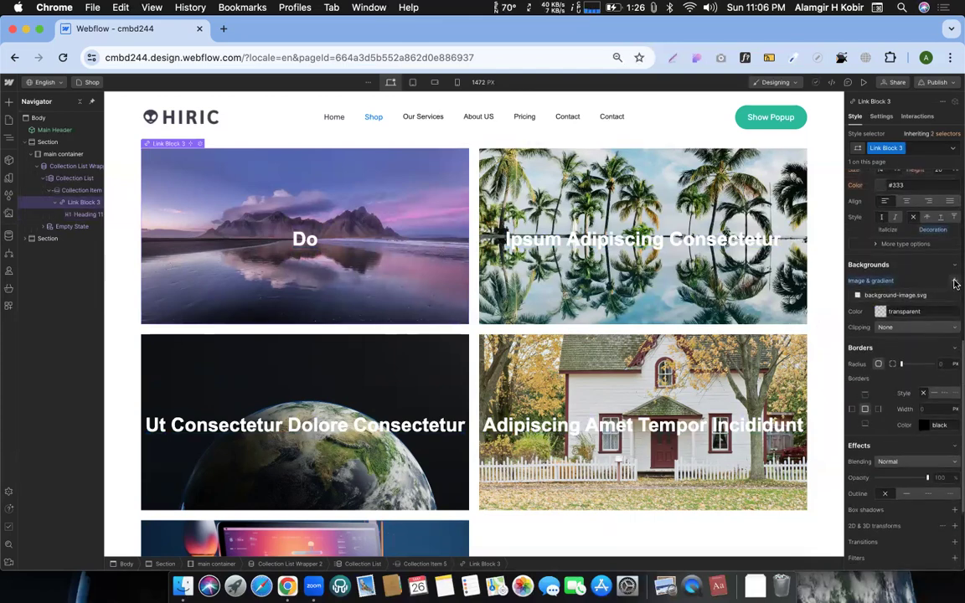
{"action": "left_click", "coordinate": [953, 283]}
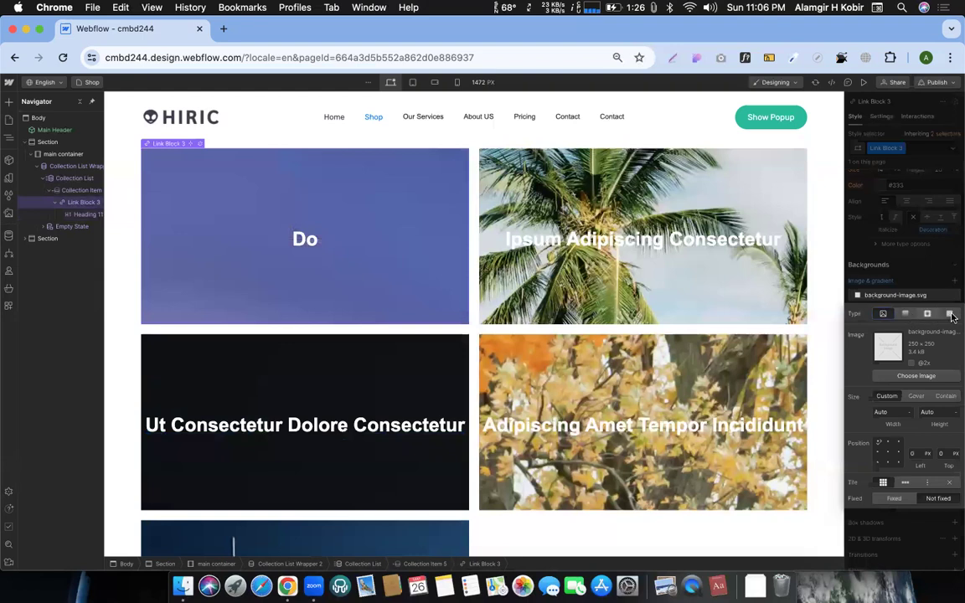
{"action": "left_click", "coordinate": [949, 314]}
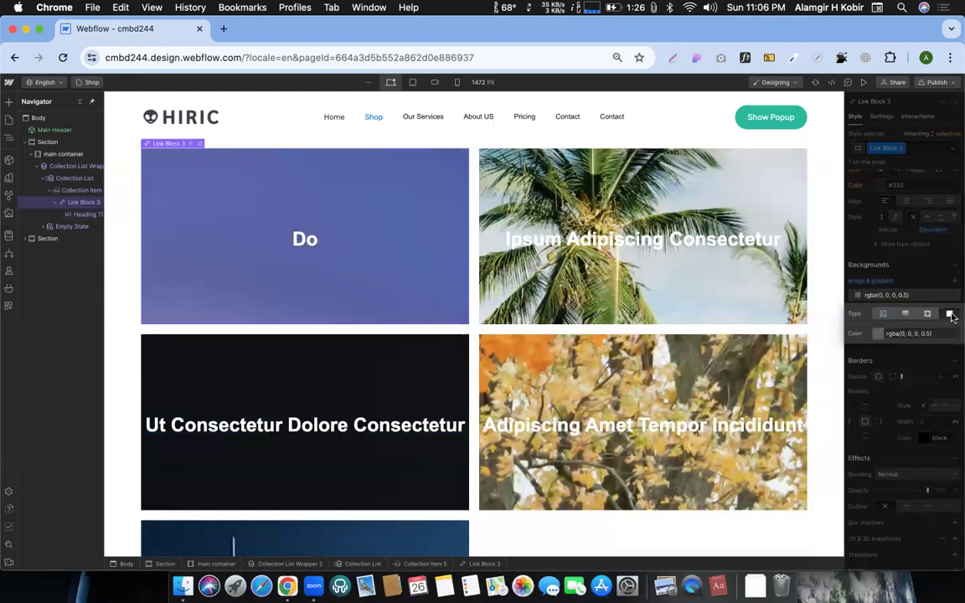
{"action": "left_click", "coordinate": [879, 335]}
{"action": "left_click_drag", "start_coordinate": [879, 381], "coordinate": [841, 431]}
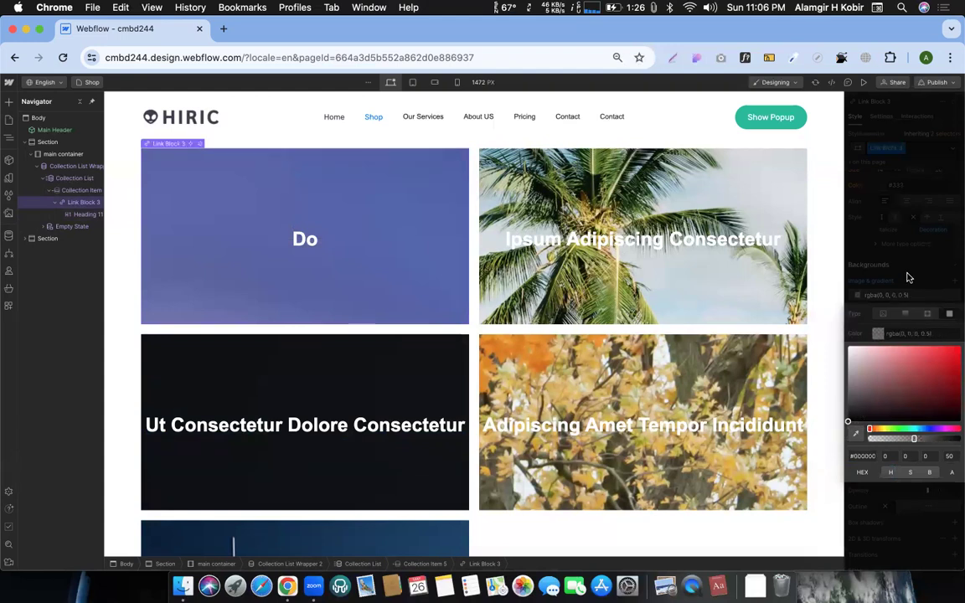
{"action": "left_click", "coordinate": [908, 277]}
{"action": "left_click", "coordinate": [910, 334]}
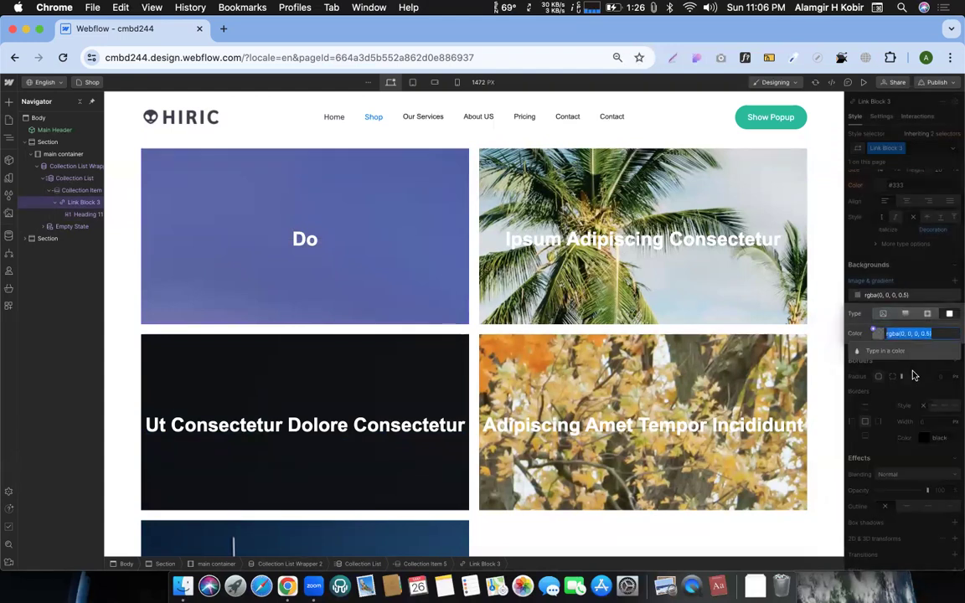
{"action": "left_click", "coordinate": [914, 376]}
{"action": "left_click", "coordinate": [899, 270]}
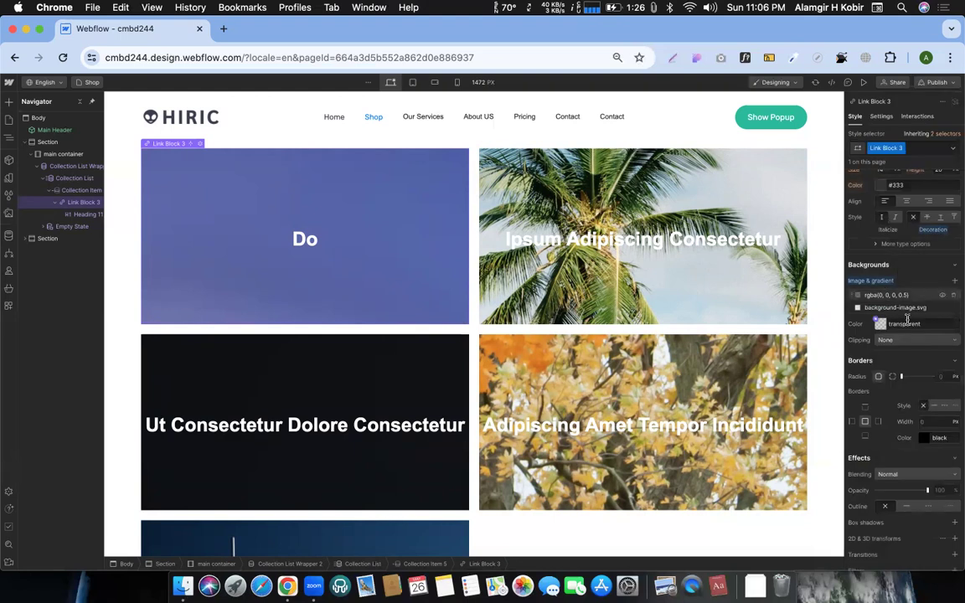
{"action": "left_click", "coordinate": [950, 296]}
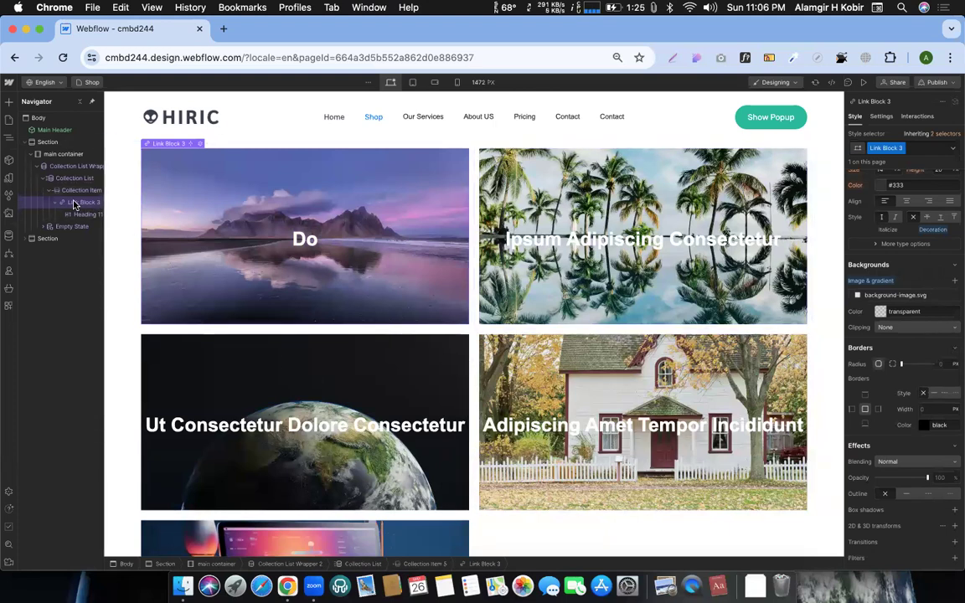
- Insert a div block inside the link block, below the heading
{"action": "key", "text": "super+e"}
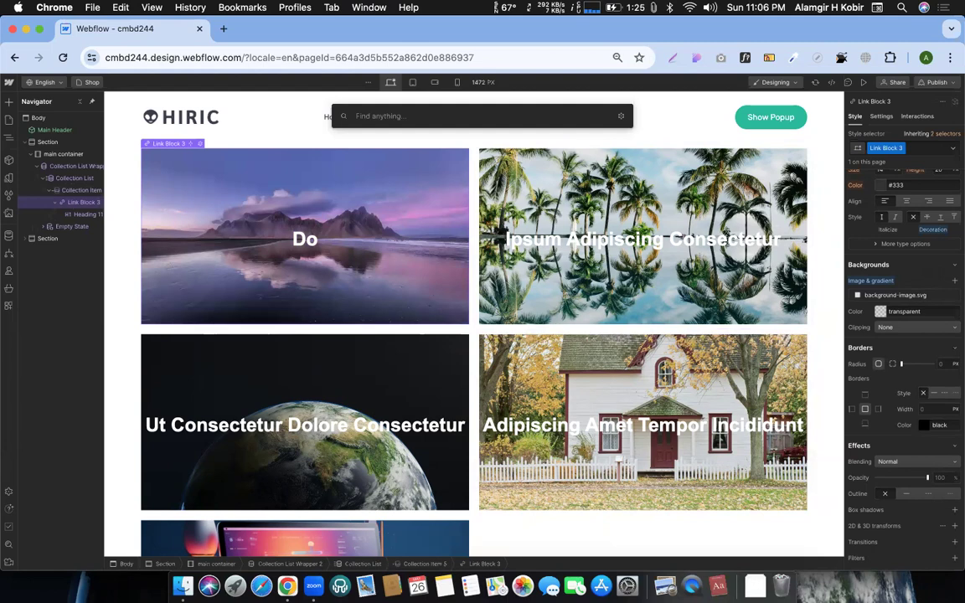
{"action": "type", "text": "div"}
{"action": "key", "text": "Return"}
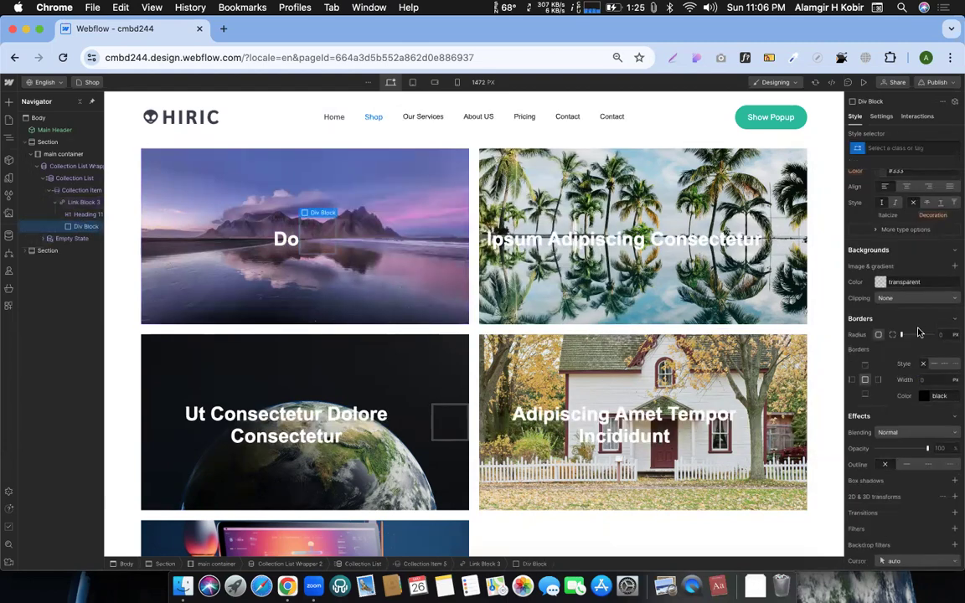
- Set the new div block's position to Absolute with the full-cover preset, 0% on all four sides
{"action": "scroll", "coordinate": [917, 326], "scroll_direction": "up", "scroll_amount": 10}
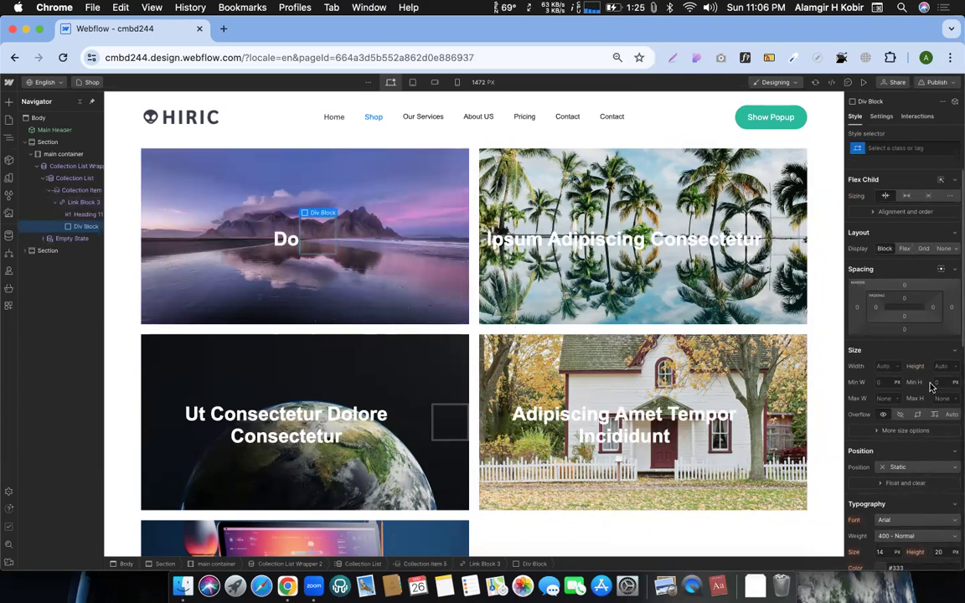
{"action": "scroll", "coordinate": [908, 274], "scroll_direction": "down", "scroll_amount": 5}
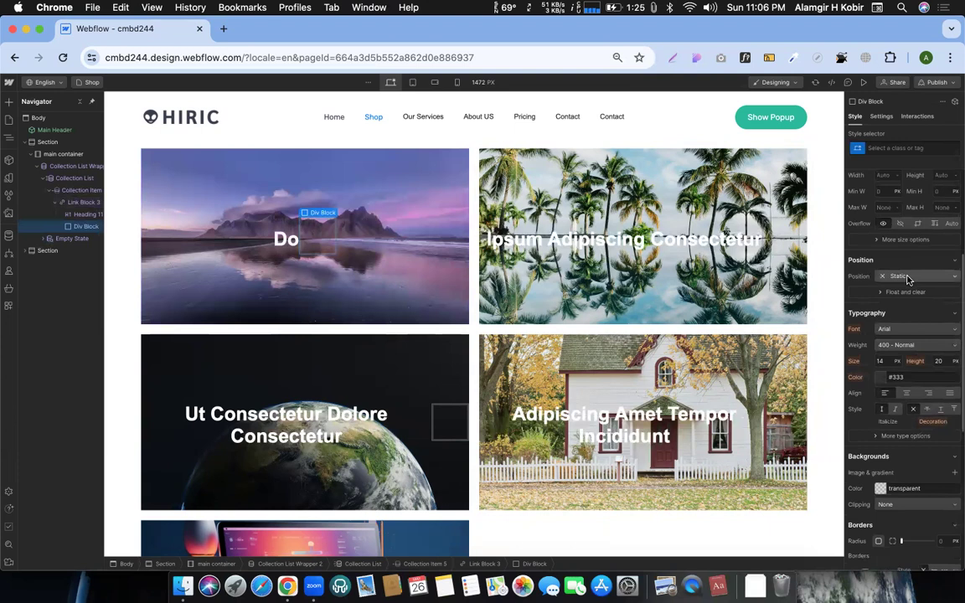
{"action": "left_click", "coordinate": [906, 276]}
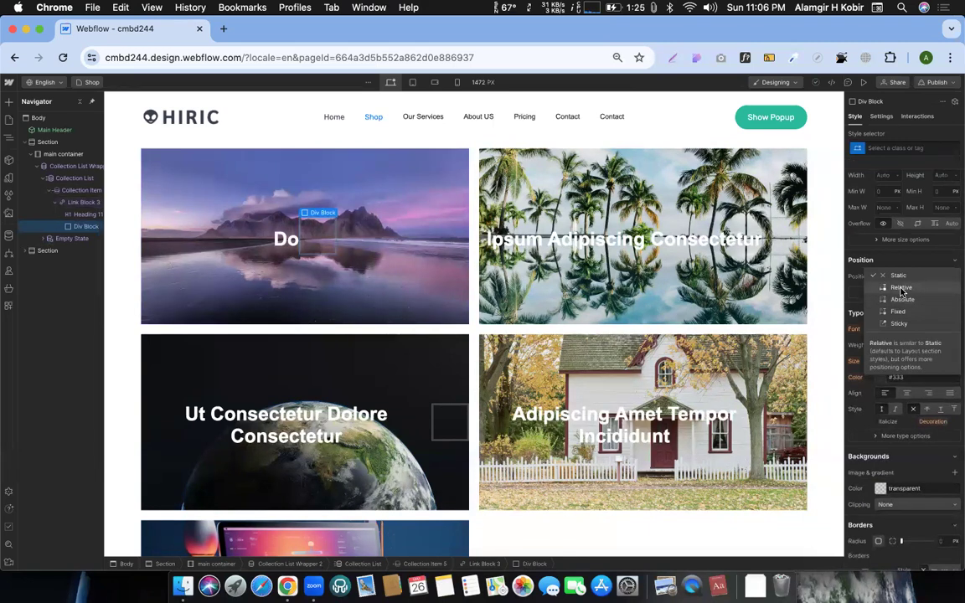
{"action": "left_click", "coordinate": [901, 288]}
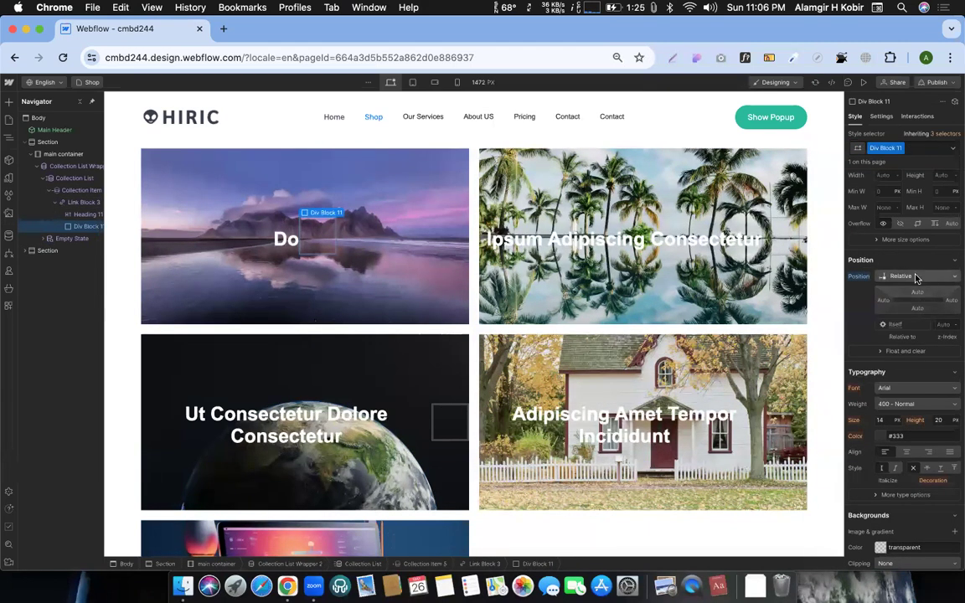
{"action": "left_click", "coordinate": [915, 276]}
{"action": "left_click", "coordinate": [903, 287]}
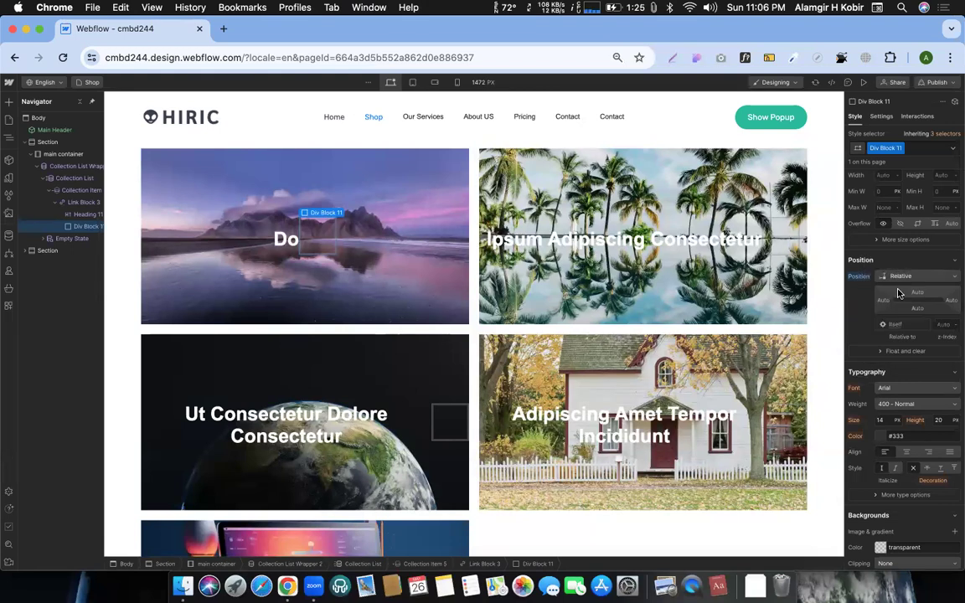
{"action": "left_click", "coordinate": [956, 291]}
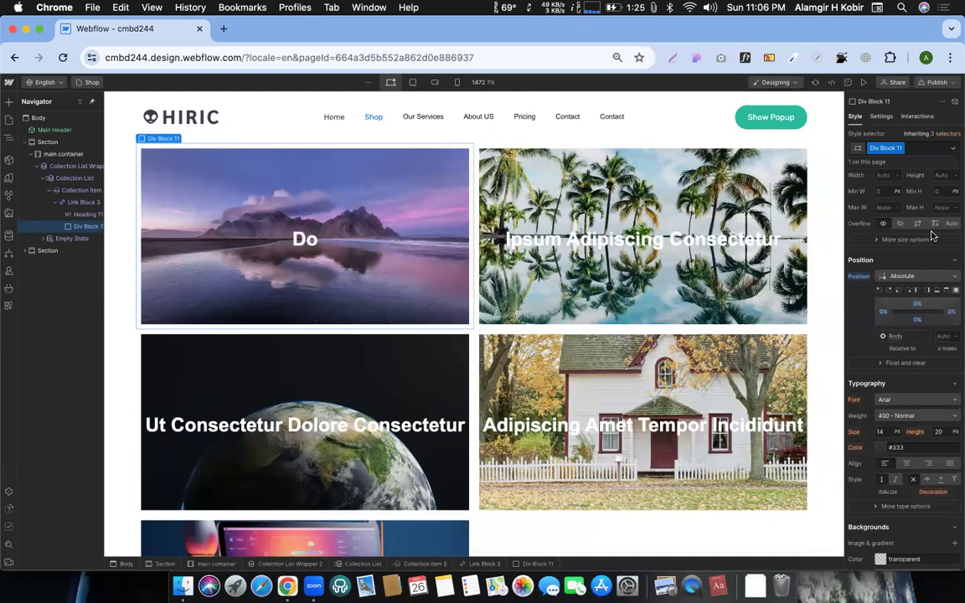
- Try a solid black background color on the div block, and undo it
{"action": "scroll", "coordinate": [912, 259], "scroll_direction": "down", "scroll_amount": 10}
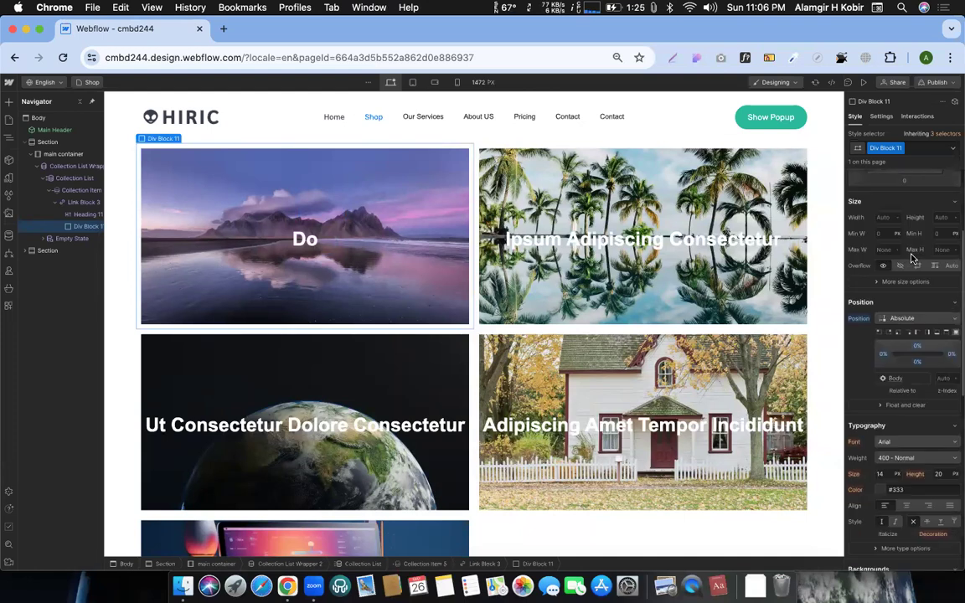
{"action": "left_click", "coordinate": [880, 238]}
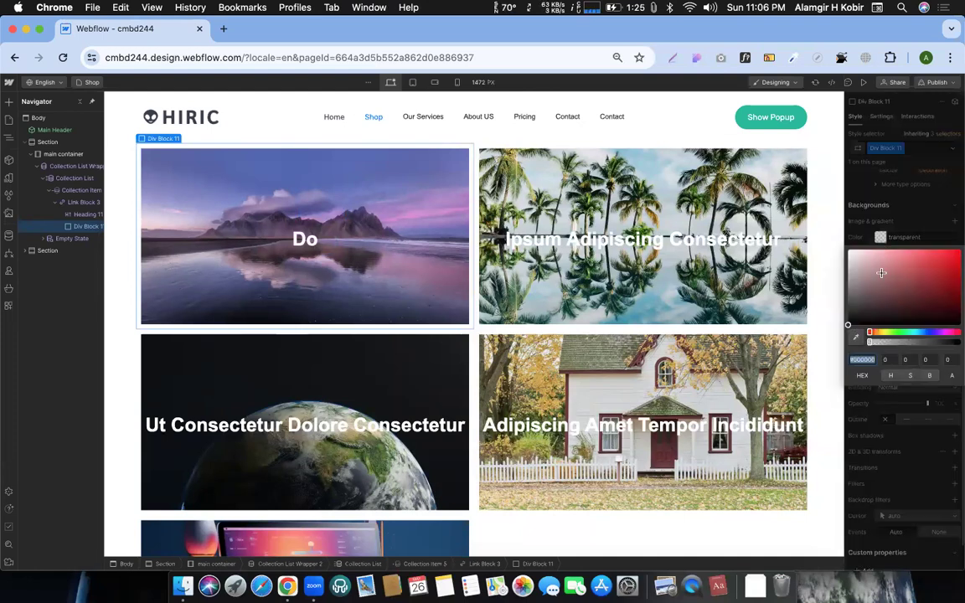
{"action": "left_click_drag", "start_coordinate": [873, 283], "coordinate": [844, 337]}
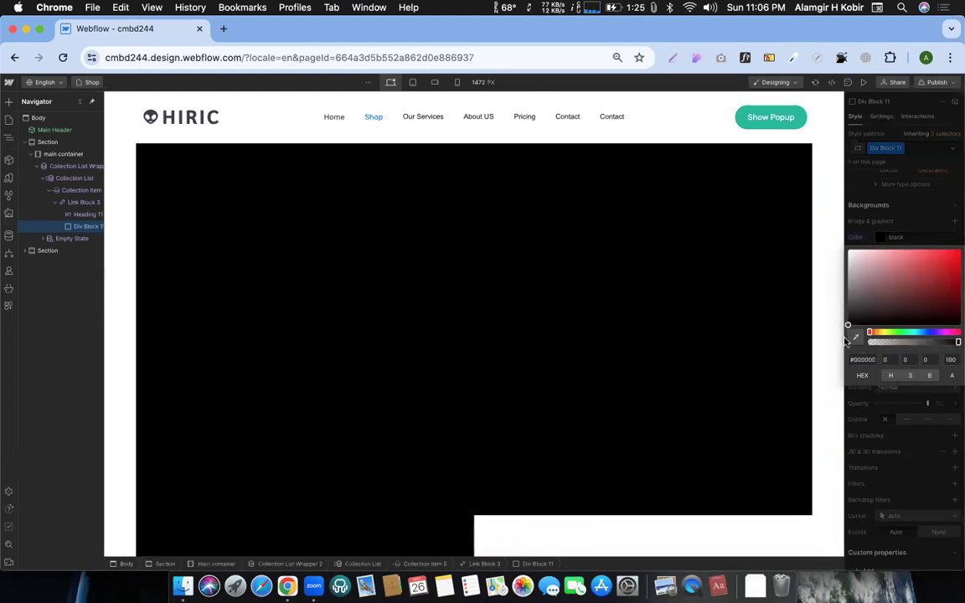
{"action": "left_click", "coordinate": [909, 425]}
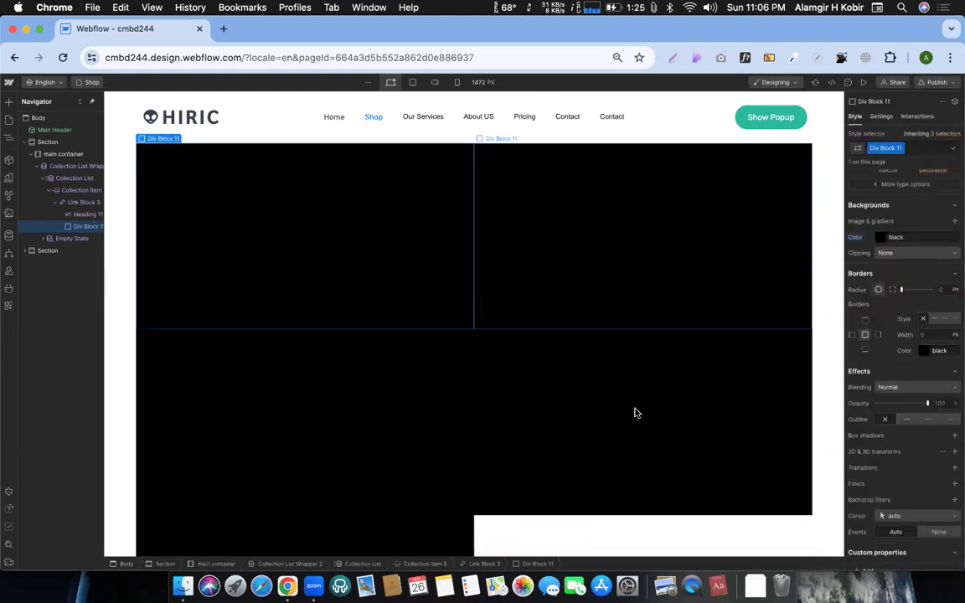
{"action": "key", "text": "super+z"}
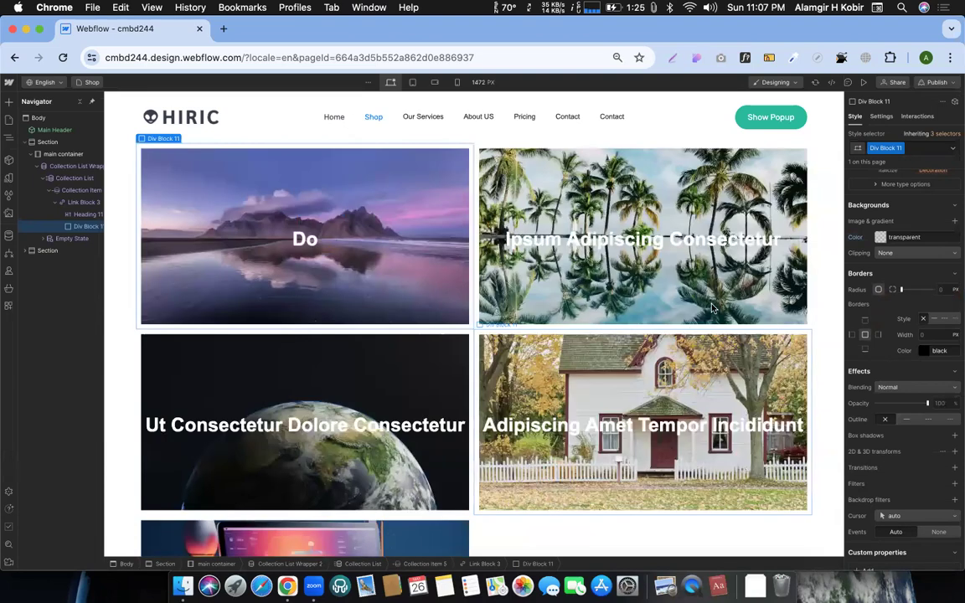
- Set the link block's position to Relative so that it contains the absolutely positioned div block
{"action": "left_click", "coordinate": [78, 202]}
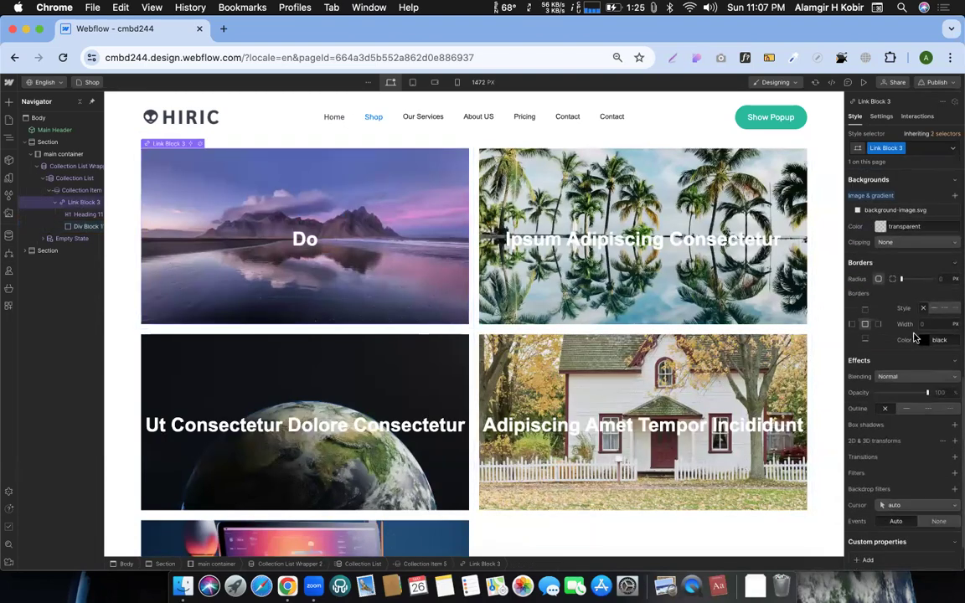
{"action": "scroll", "coordinate": [900, 277], "scroll_direction": "up", "scroll_amount": 7}
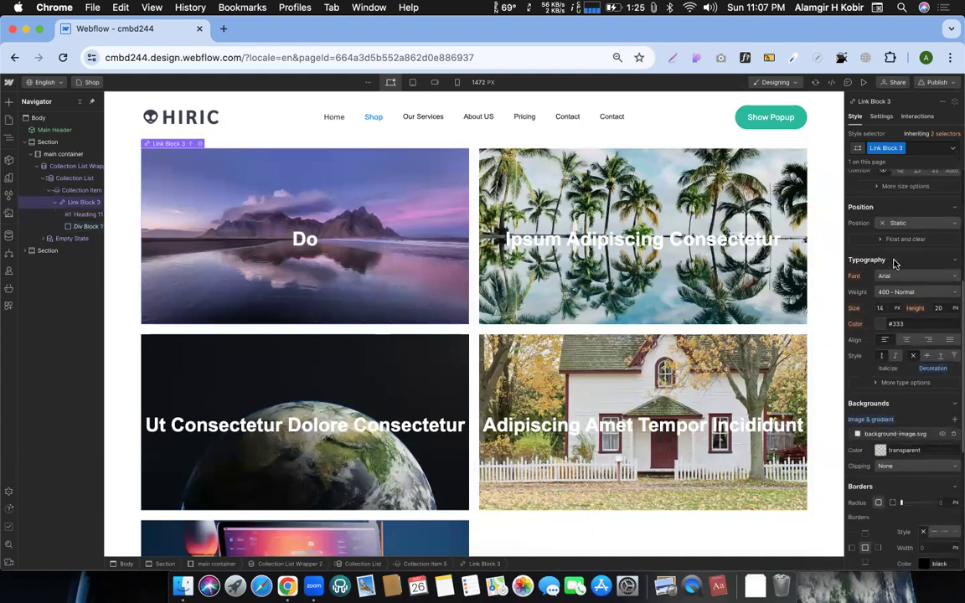
{"action": "scroll", "coordinate": [909, 326], "scroll_direction": "down", "scroll_amount": 5}
{"action": "scroll", "coordinate": [908, 337], "scroll_direction": "up", "scroll_amount": 5}
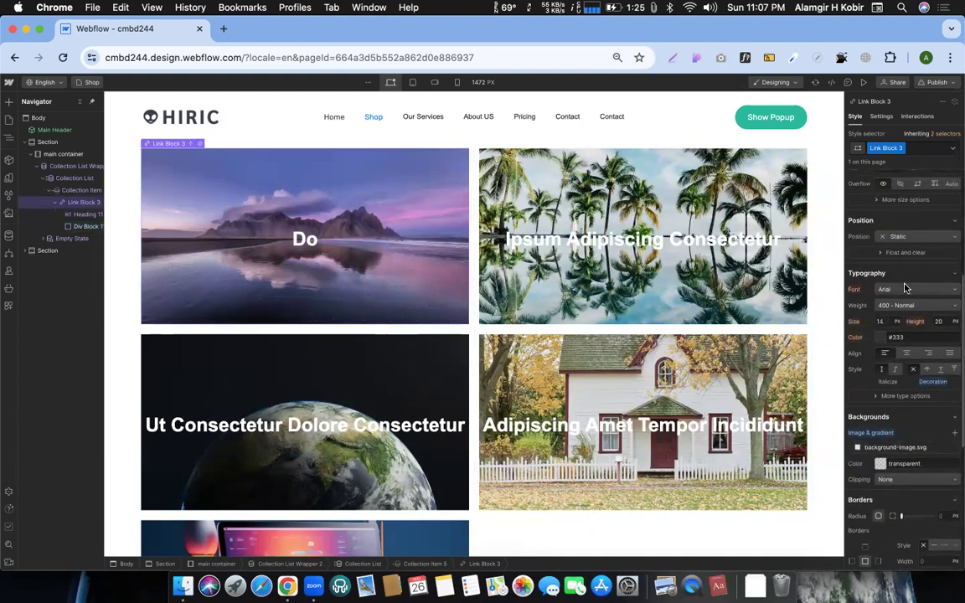
{"action": "left_click", "coordinate": [899, 339]}
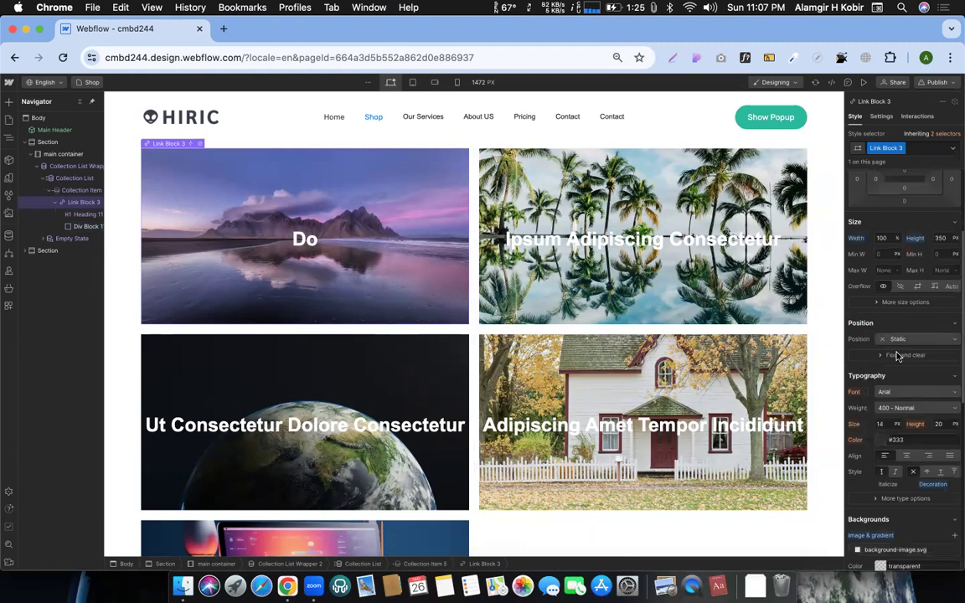
{"action": "left_click", "coordinate": [900, 352]}
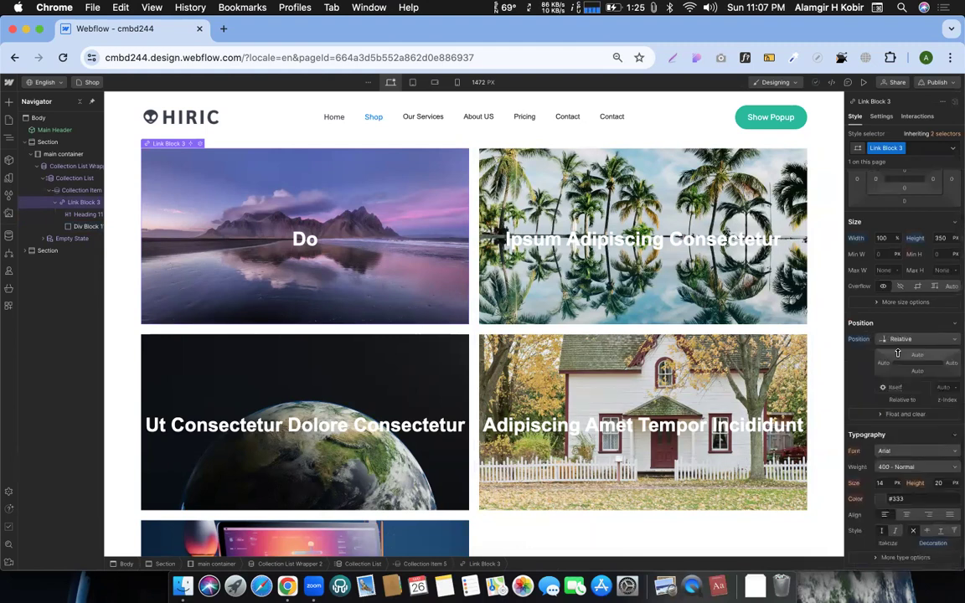
- Give the div block inside the link block a black background color at 20% opacity
{"action": "left_click", "coordinate": [77, 226]}
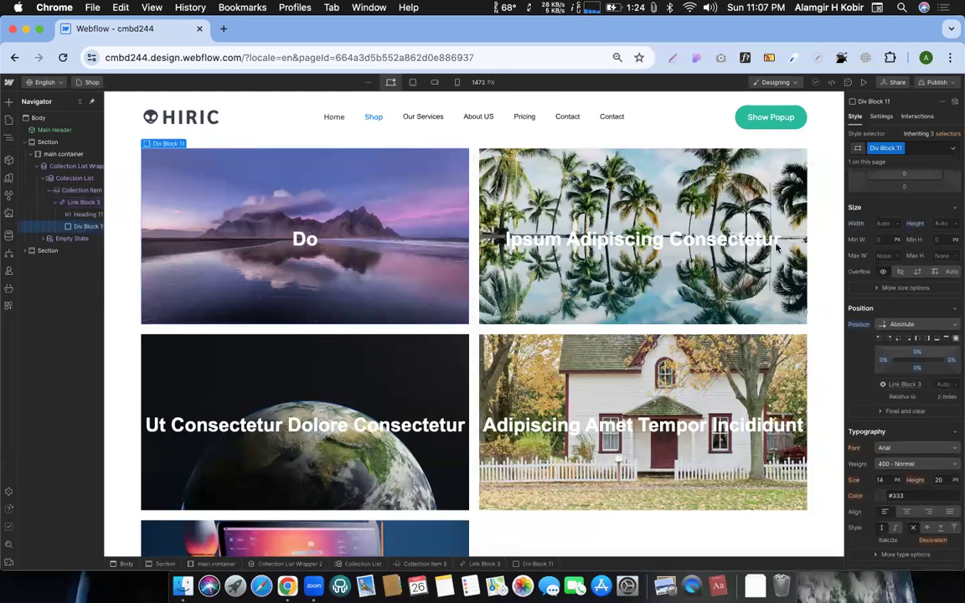
{"action": "scroll", "coordinate": [883, 453], "scroll_direction": "down", "scroll_amount": 5}
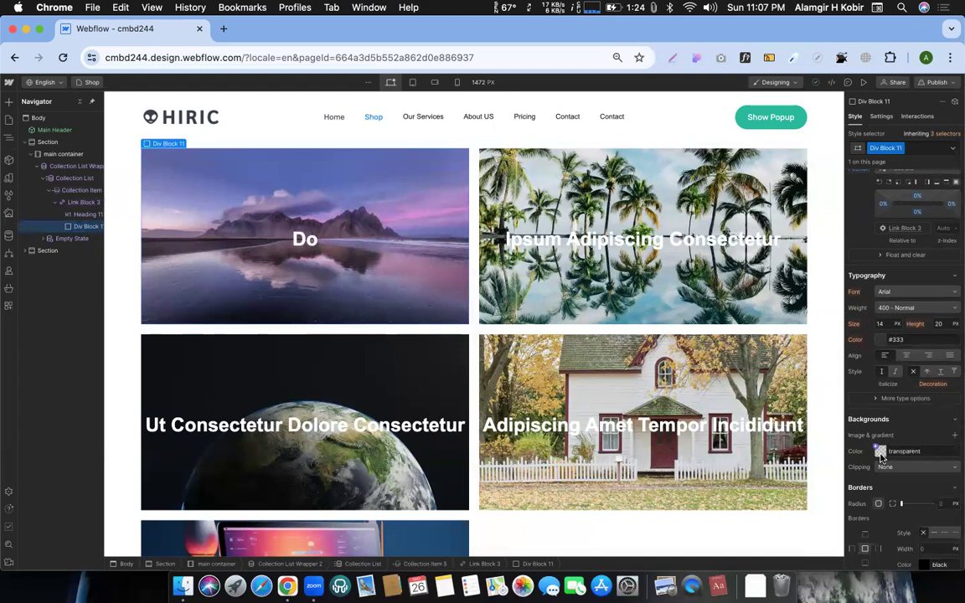
{"action": "left_click", "coordinate": [880, 452]}
{"action": "left_click_drag", "start_coordinate": [863, 369], "coordinate": [840, 401]}
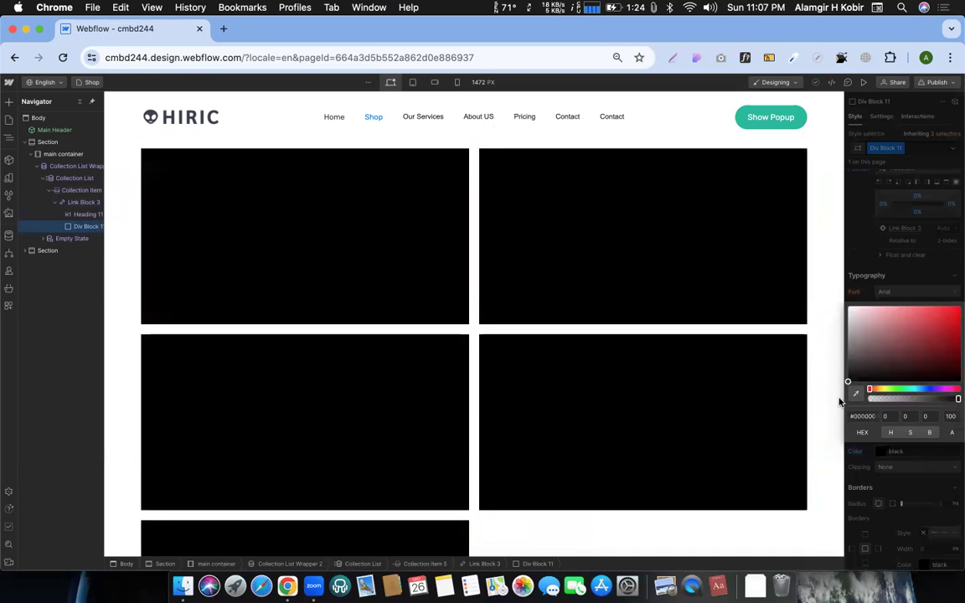
{"action": "left_click", "coordinate": [885, 399]}
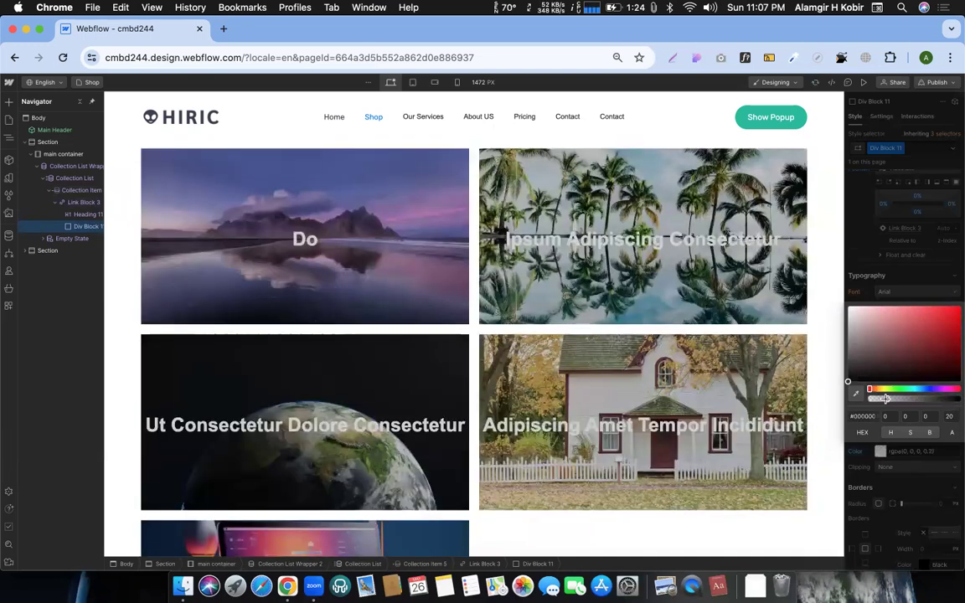
- Raise the opacity of the overlay div block's black background to 40%
{"action": "left_click_drag", "start_coordinate": [885, 399], "coordinate": [904, 399]}
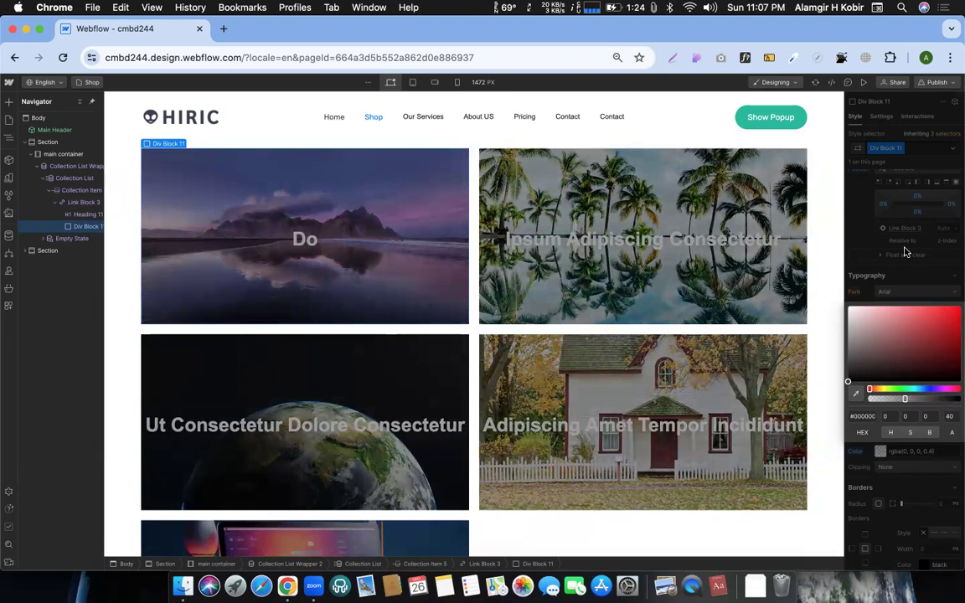
{"action": "left_click", "coordinate": [816, 227]}
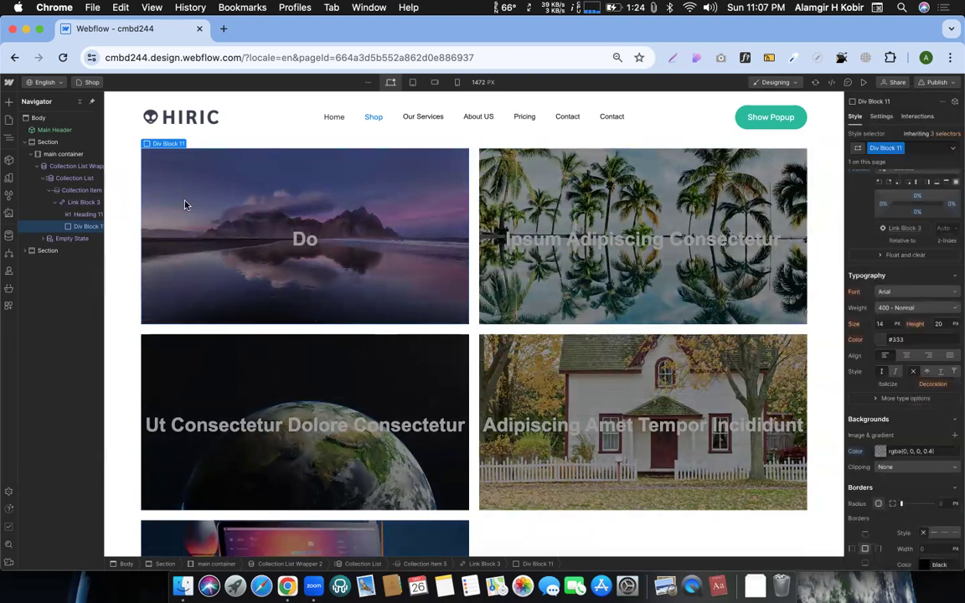
- Set the card heading's position to Relative with a z-index of 99, and check the cards in page preview
{"action": "left_click", "coordinate": [84, 215]}
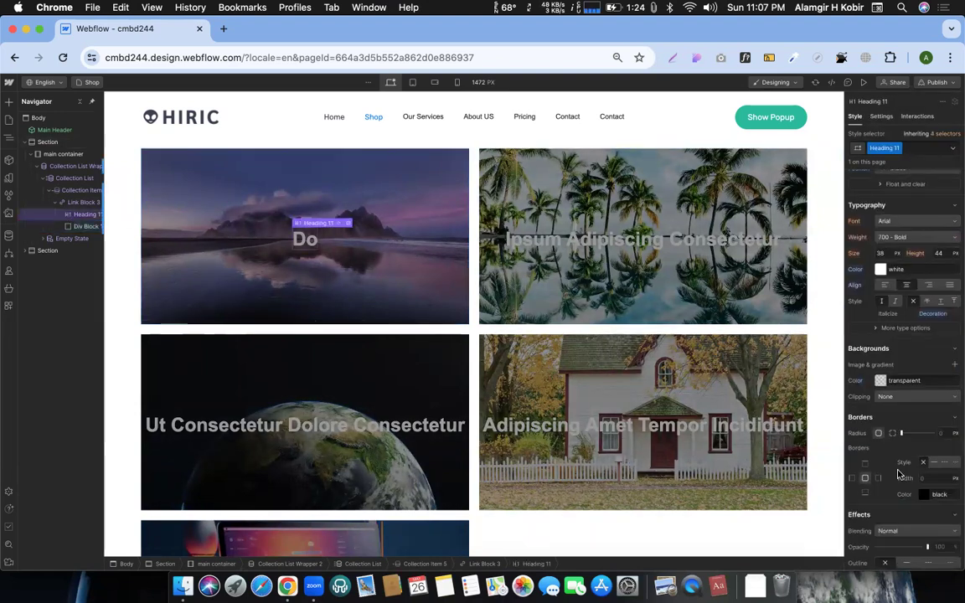
{"action": "scroll", "coordinate": [890, 367], "scroll_direction": "up", "scroll_amount": 5}
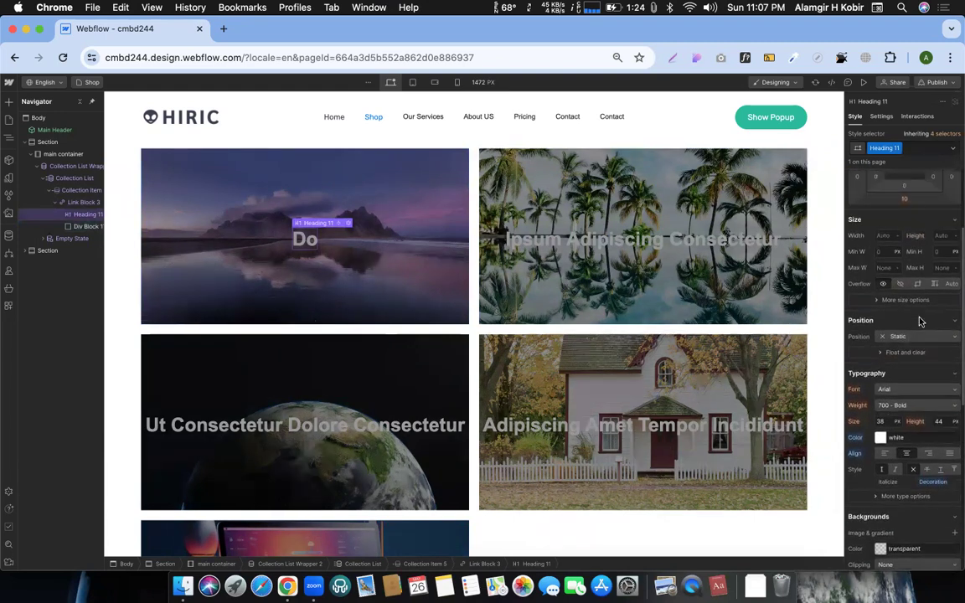
{"action": "left_click", "coordinate": [901, 348]}
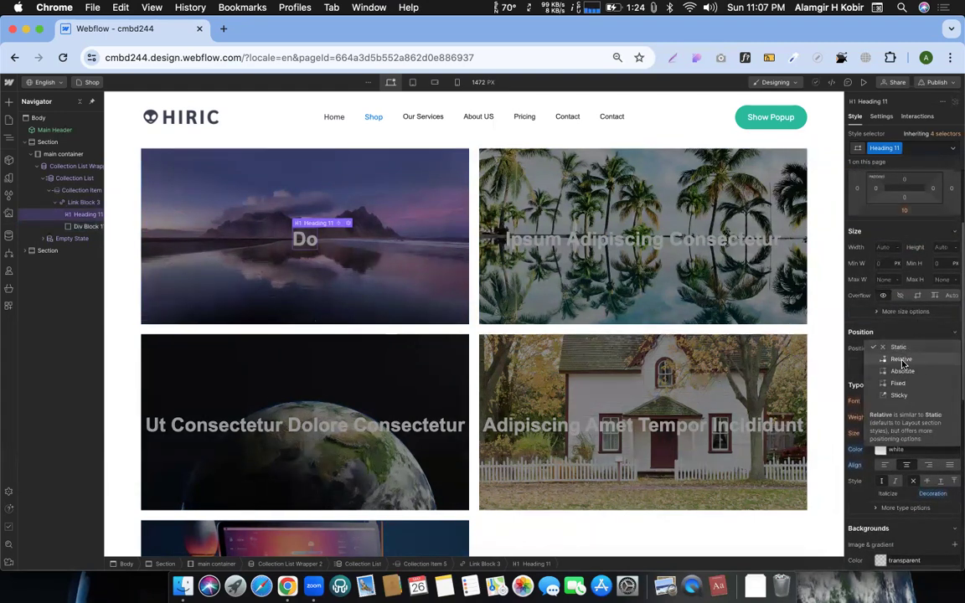
{"action": "left_click", "coordinate": [902, 360]}
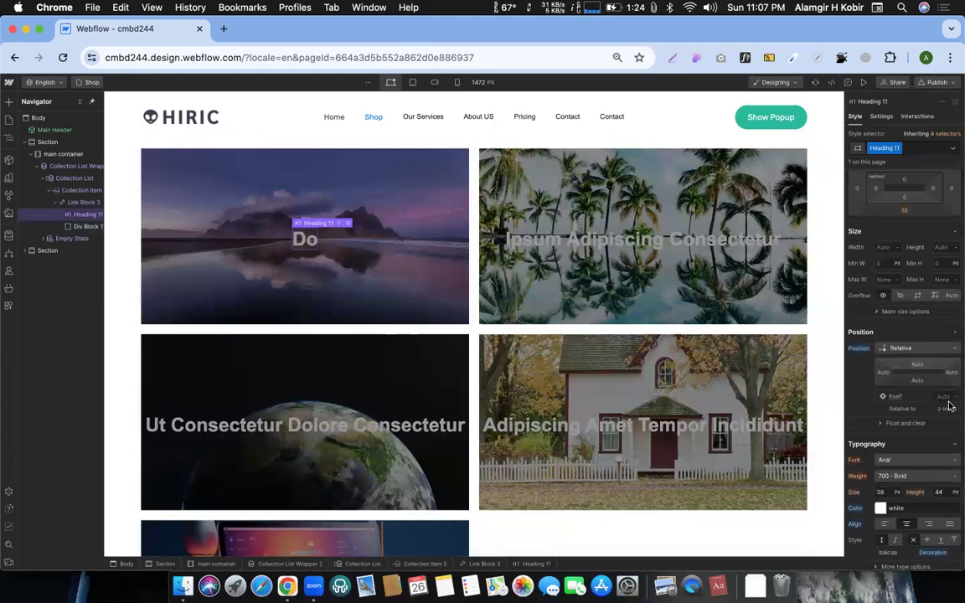
{"action": "left_click", "coordinate": [942, 397]}
{"action": "type", "text": "8"}
{"action": "key", "text": "Return"}
{"action": "left_click", "coordinate": [858, 390]}
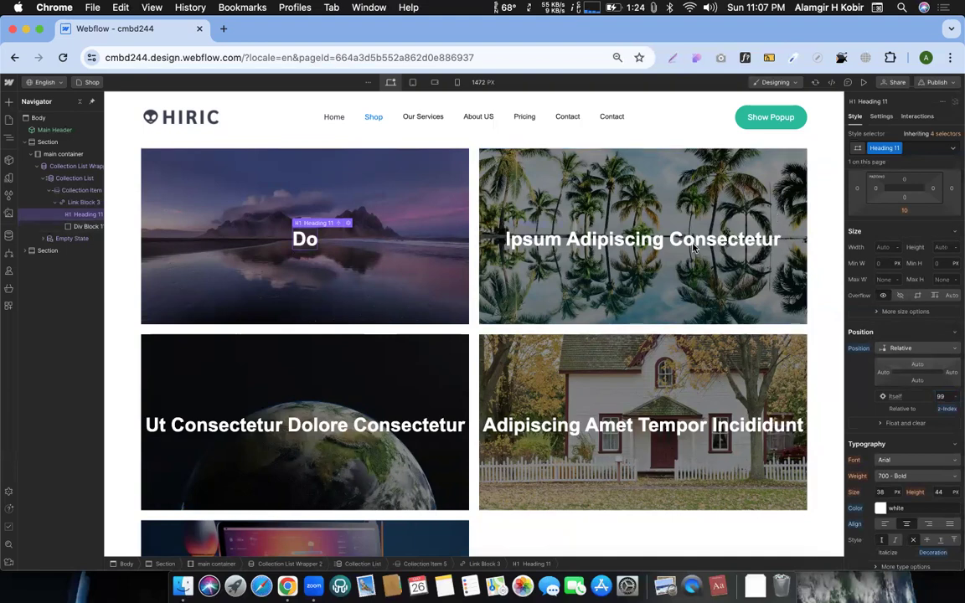
{"action": "left_click", "coordinate": [865, 82]}
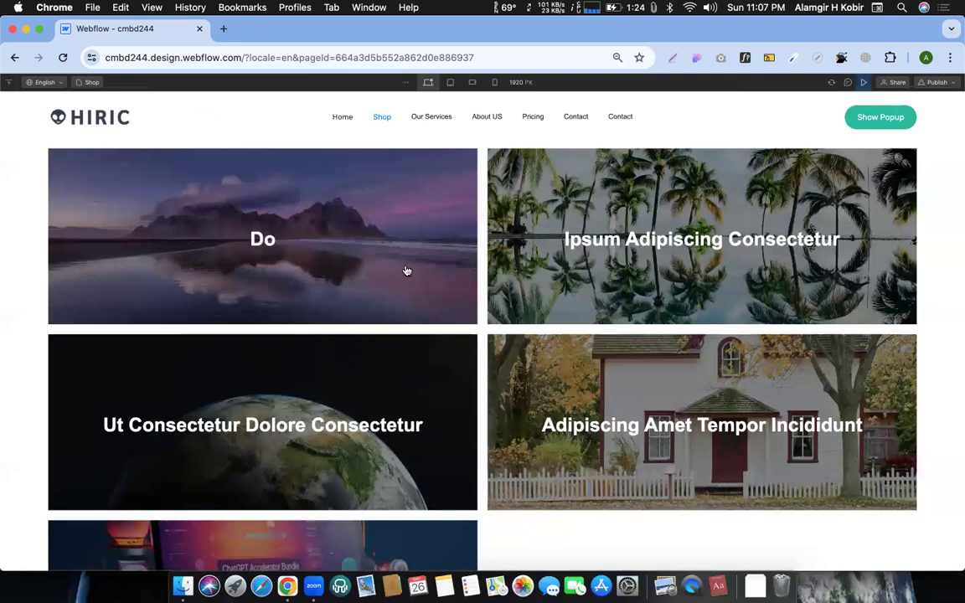
{"action": "left_click", "coordinate": [863, 84]}
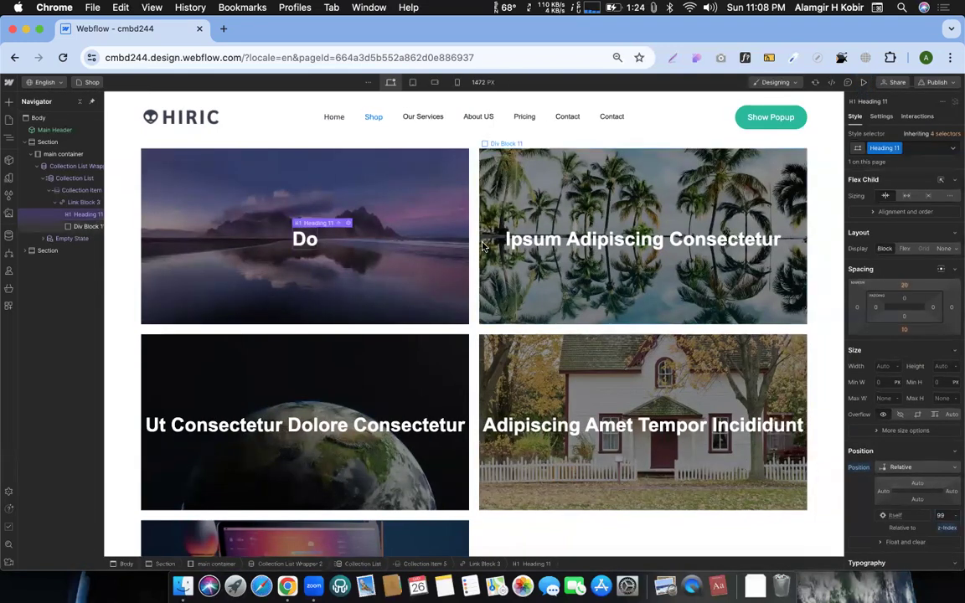
- Link each card's link block to its category collection page, and check the link in page preview
{"action": "left_click", "coordinate": [298, 281]}
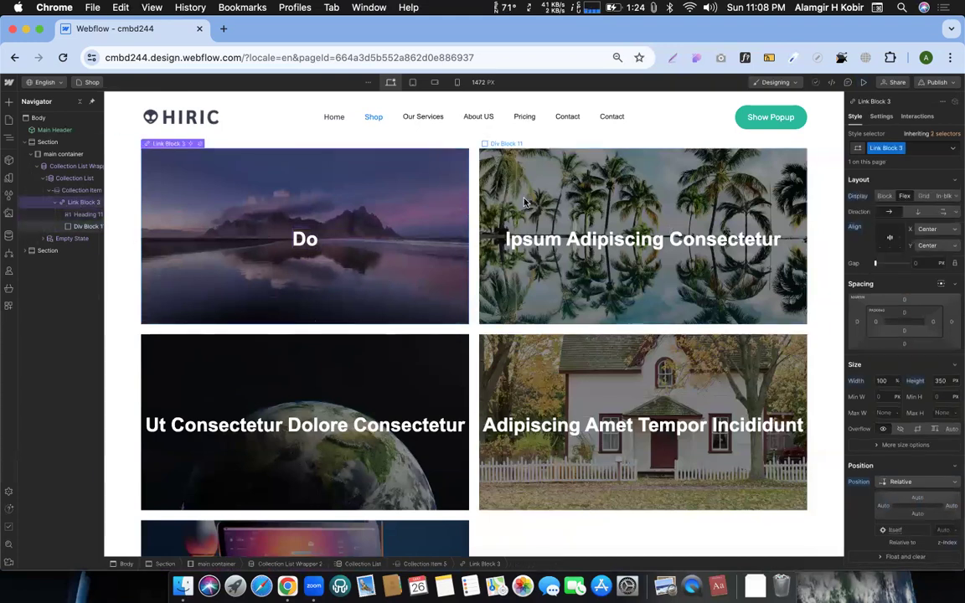
{"action": "left_click", "coordinate": [193, 144]}
{"action": "left_click", "coordinate": [174, 352]}
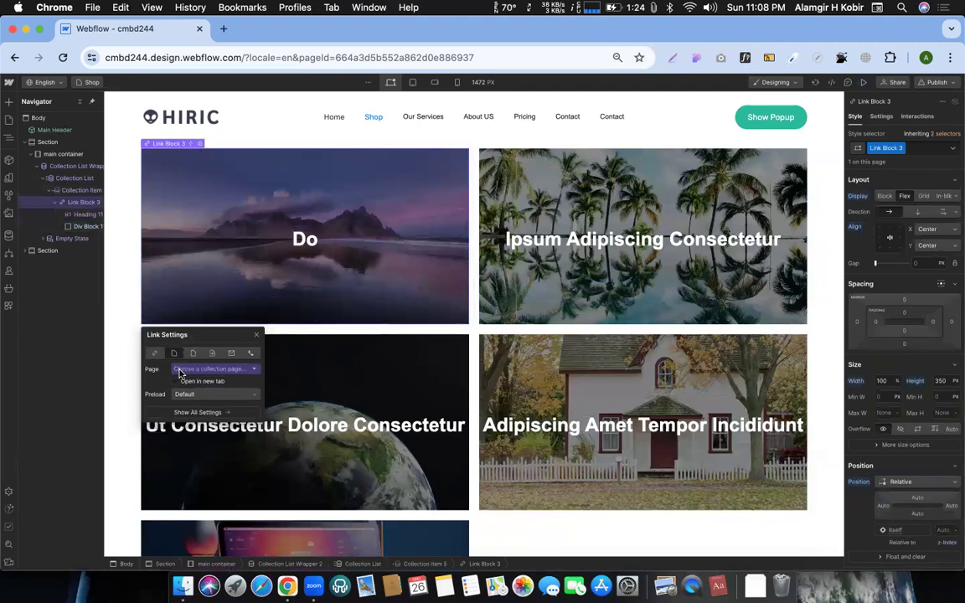
{"action": "left_click", "coordinate": [188, 369]}
{"action": "left_click", "coordinate": [195, 390]}
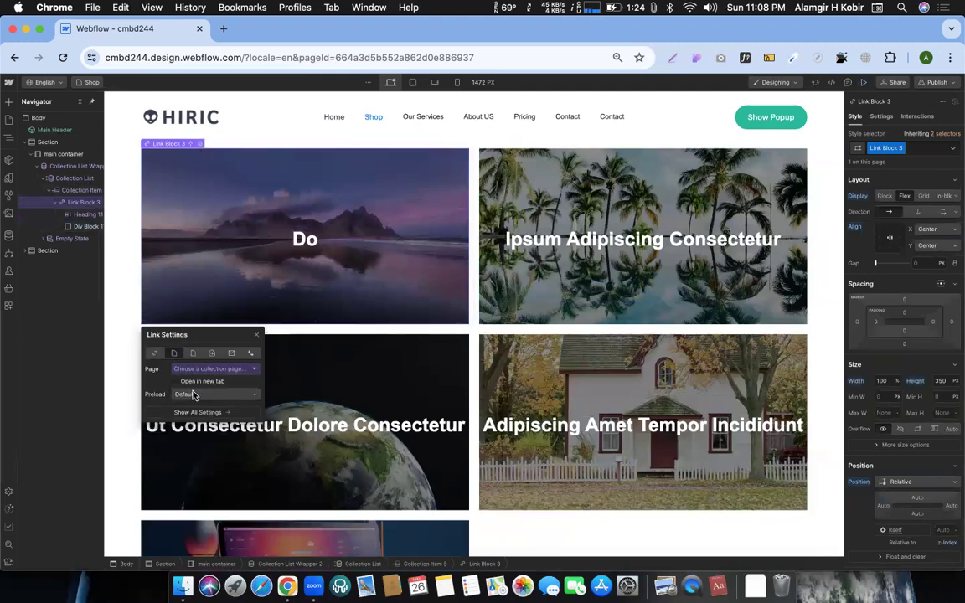
{"action": "left_click", "coordinate": [138, 248]}
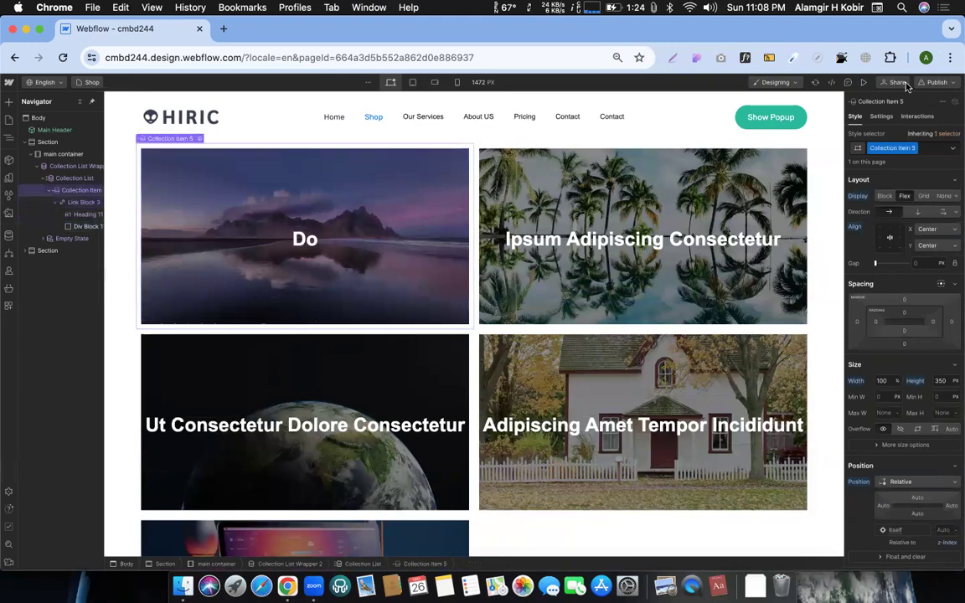
{"action": "left_click", "coordinate": [864, 83]}
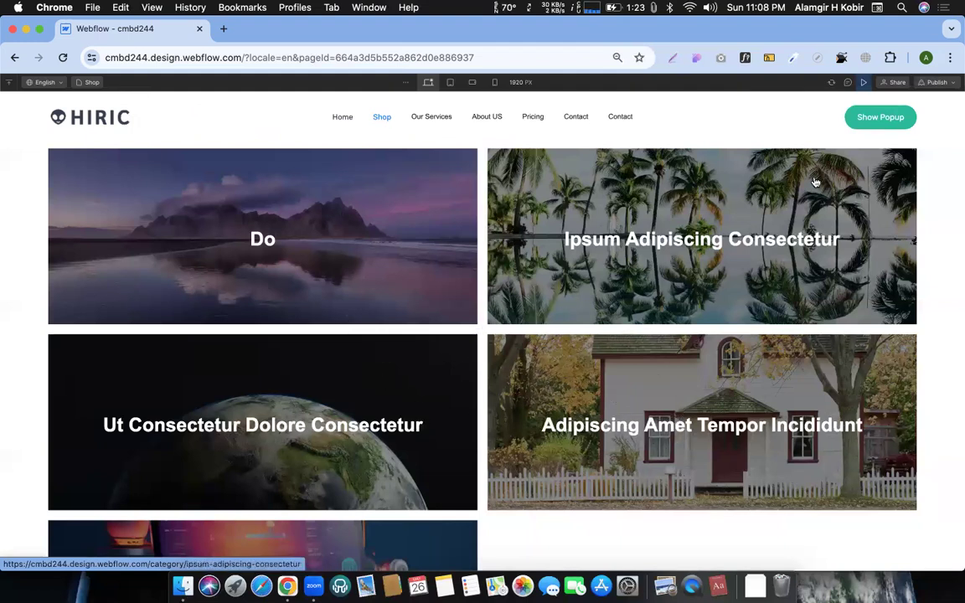
{"action": "left_click", "coordinate": [862, 84]}
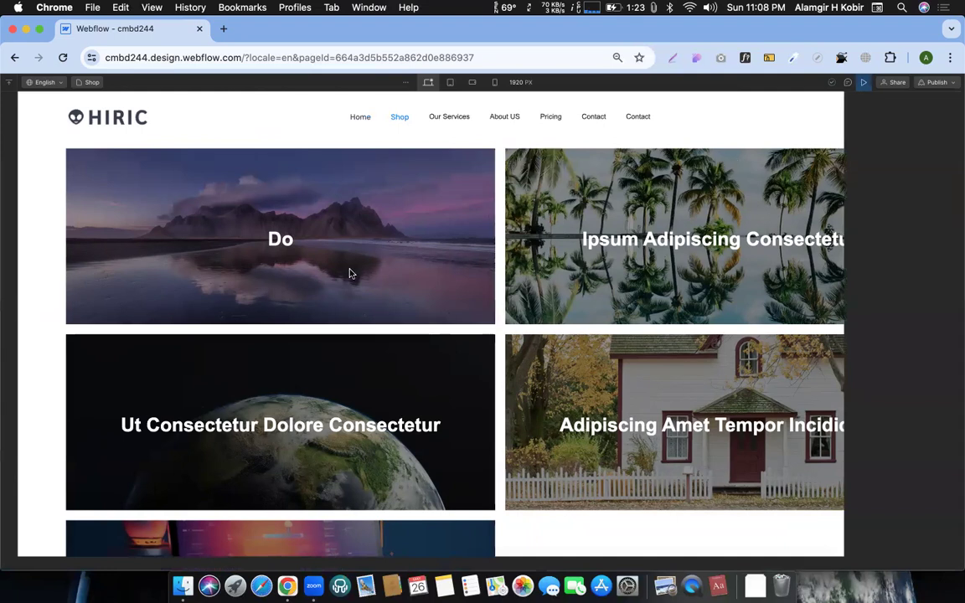
{"action": "key", "text": "Escape"}
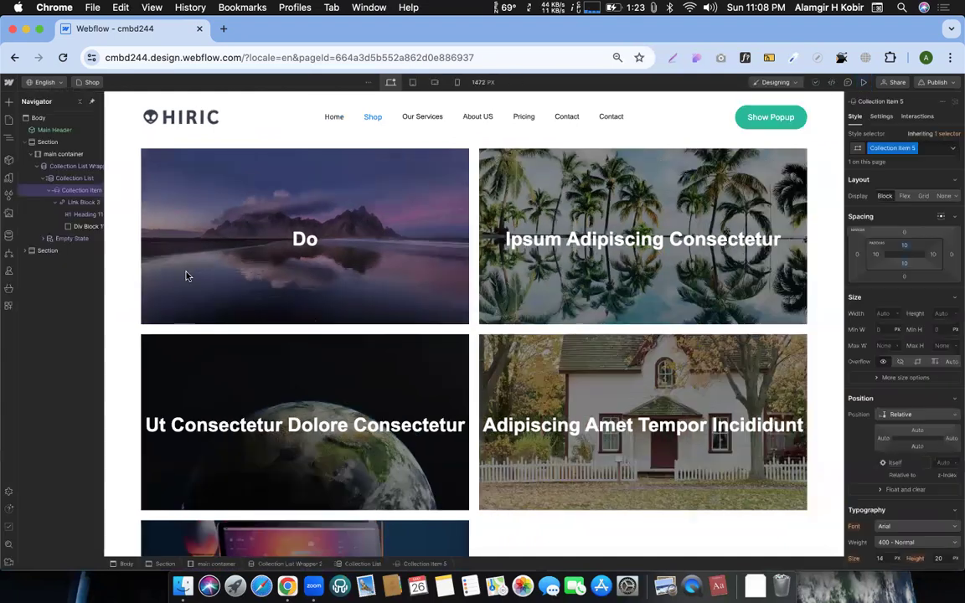
- In the link block's hover state, set the background image position to 50% left and 100% top, and preview the effect
{"action": "left_click", "coordinate": [84, 203]}
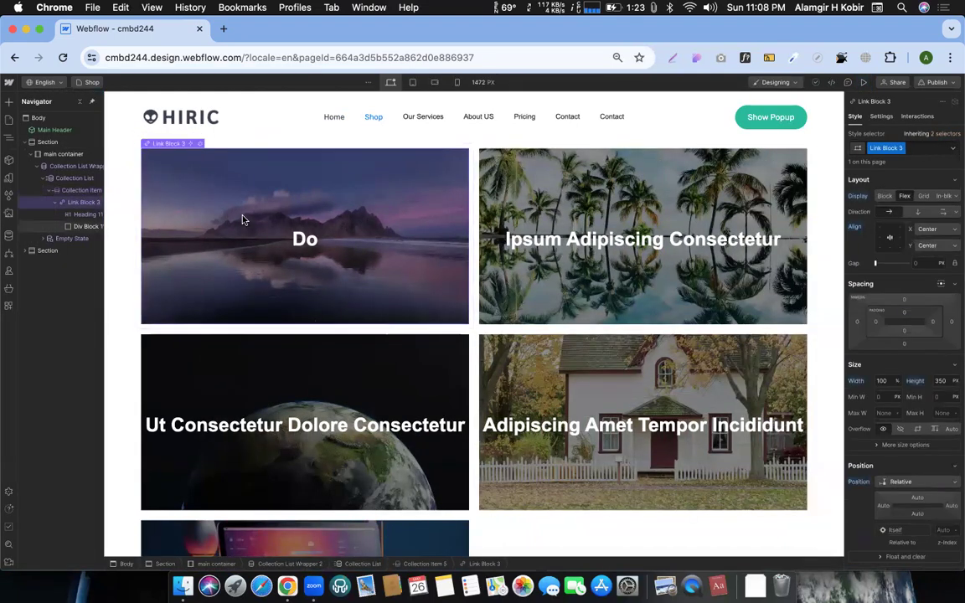
{"action": "left_click", "coordinate": [951, 151]}
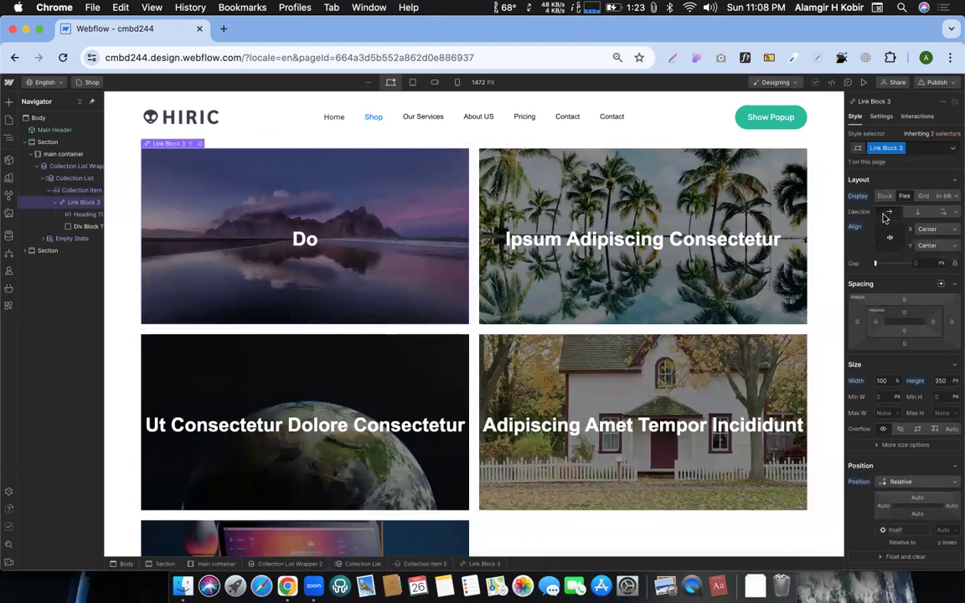
{"action": "scroll", "coordinate": [921, 335], "scroll_direction": "down", "scroll_amount": 7}
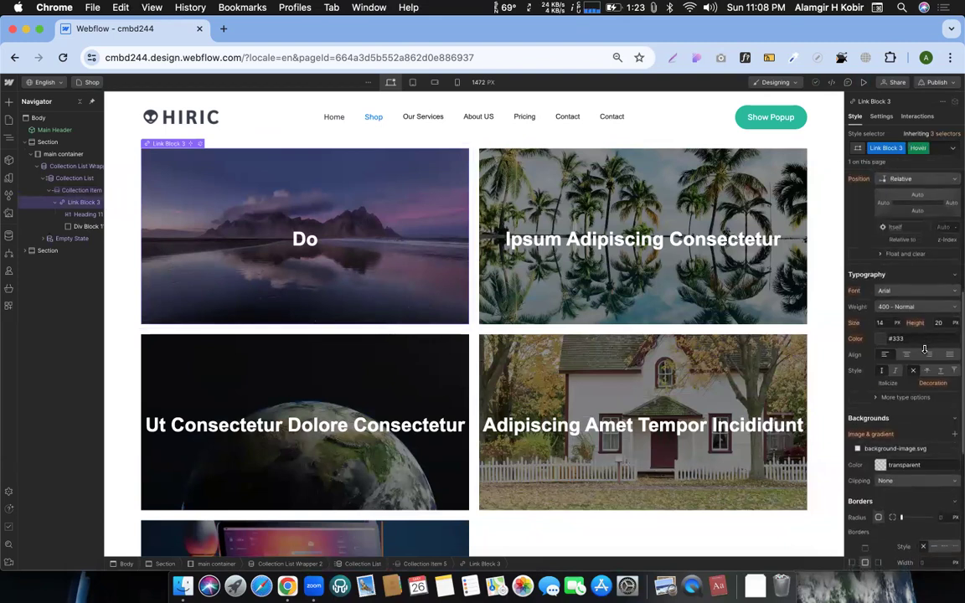
{"action": "scroll", "coordinate": [924, 349], "scroll_direction": "down", "scroll_amount": 2}
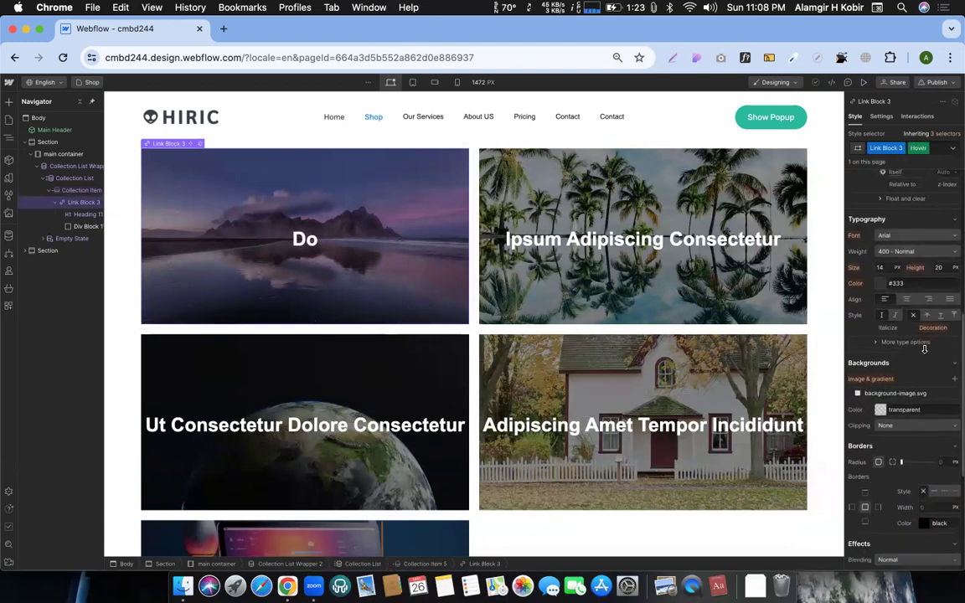
{"action": "left_click", "coordinate": [889, 394]}
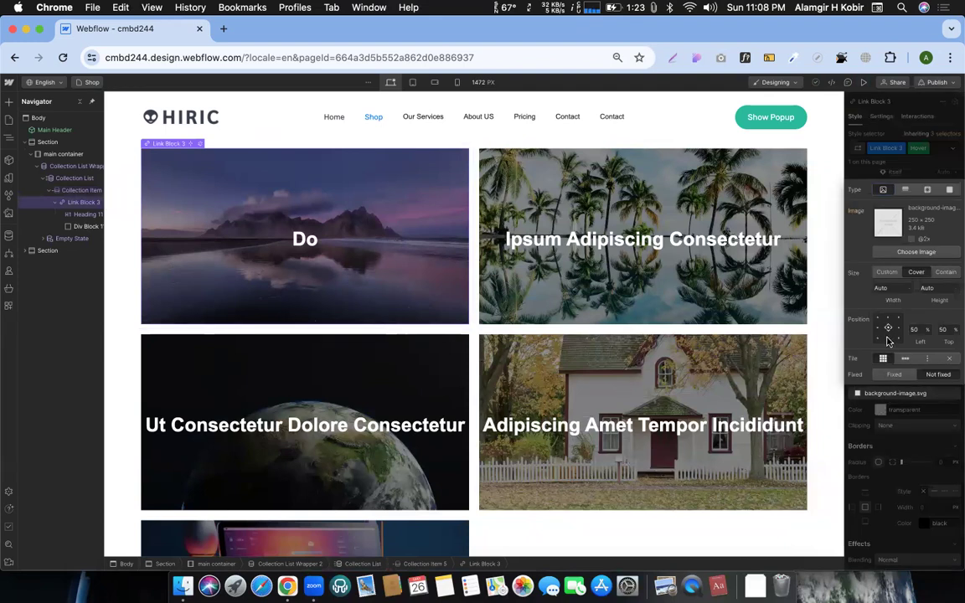
{"action": "left_click", "coordinate": [888, 338]}
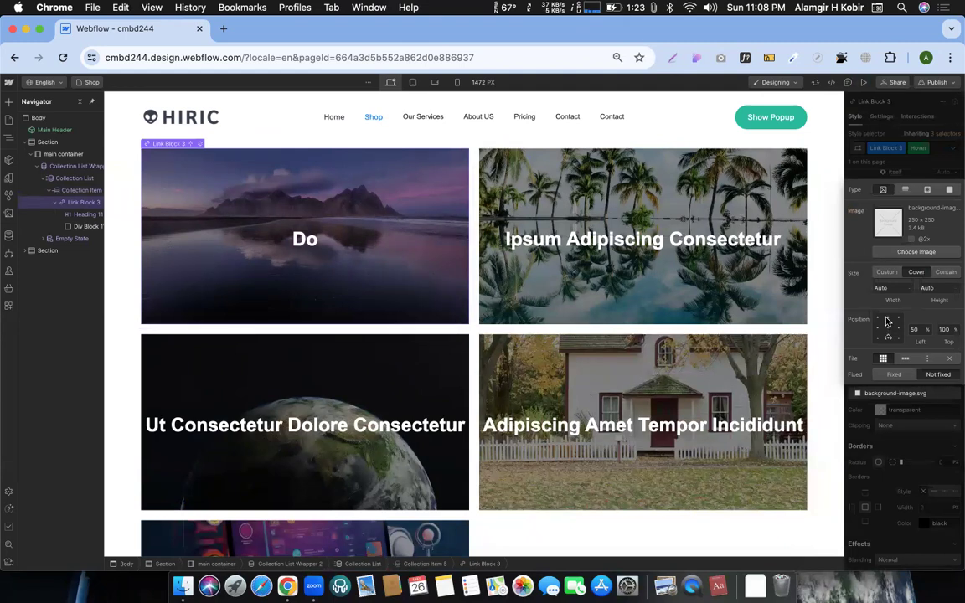
{"action": "left_click", "coordinate": [888, 319]}
{"action": "left_click", "coordinate": [919, 165]}
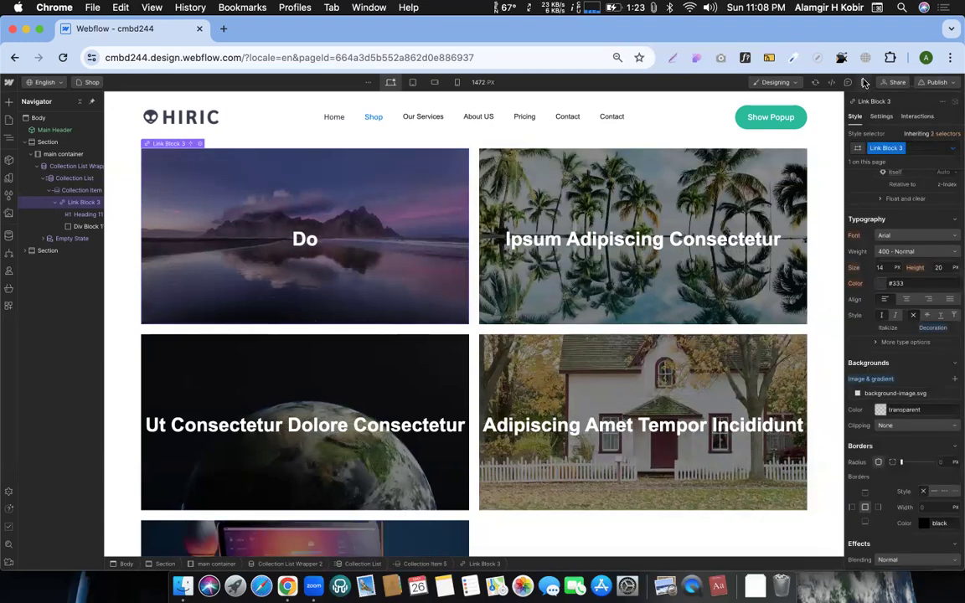
{"action": "key", "text": "super+shift+p"}
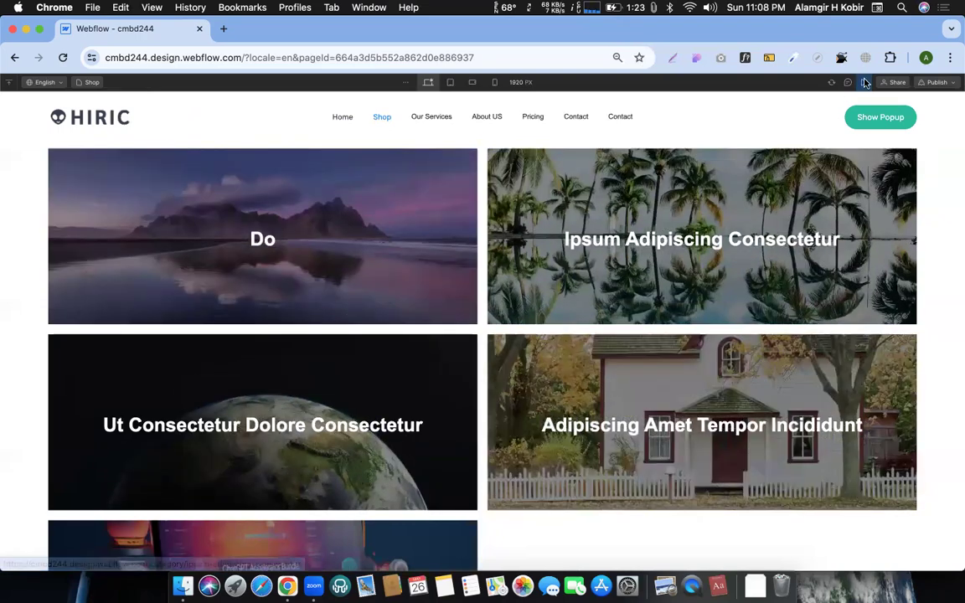
{"action": "key", "text": "super+shift+p"}
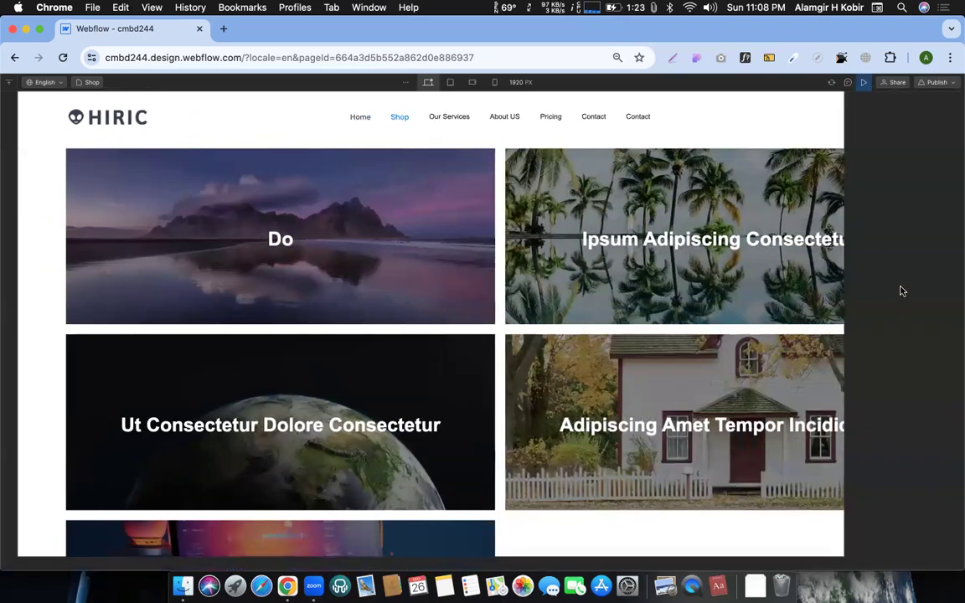
- Add a transition to the link block's normal state for All Properties with a duration of 1000 ms
{"action": "scroll", "coordinate": [909, 335], "scroll_direction": "down", "scroll_amount": 10}
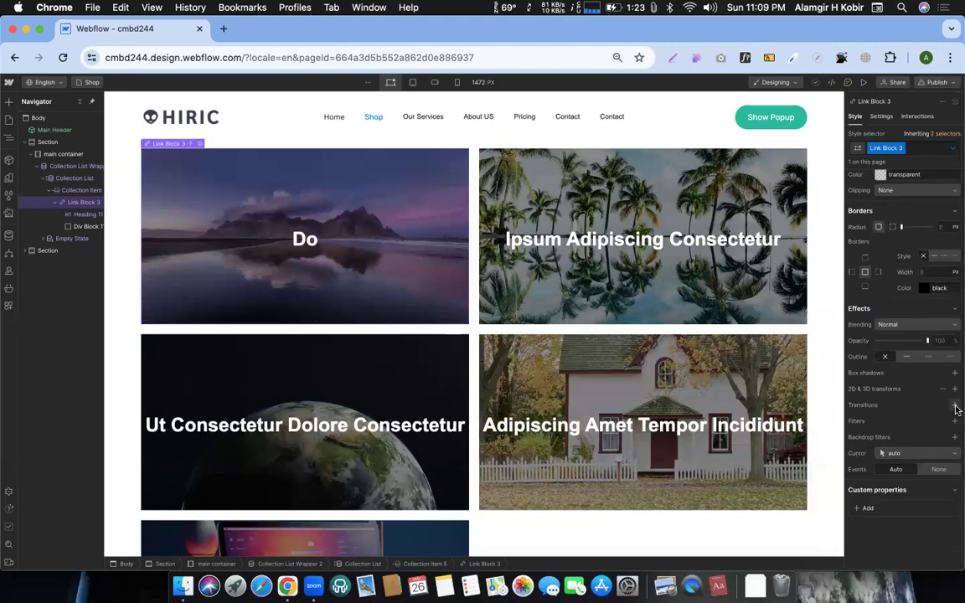
{"action": "left_click", "coordinate": [956, 408]}
{"action": "left_click", "coordinate": [909, 439]}
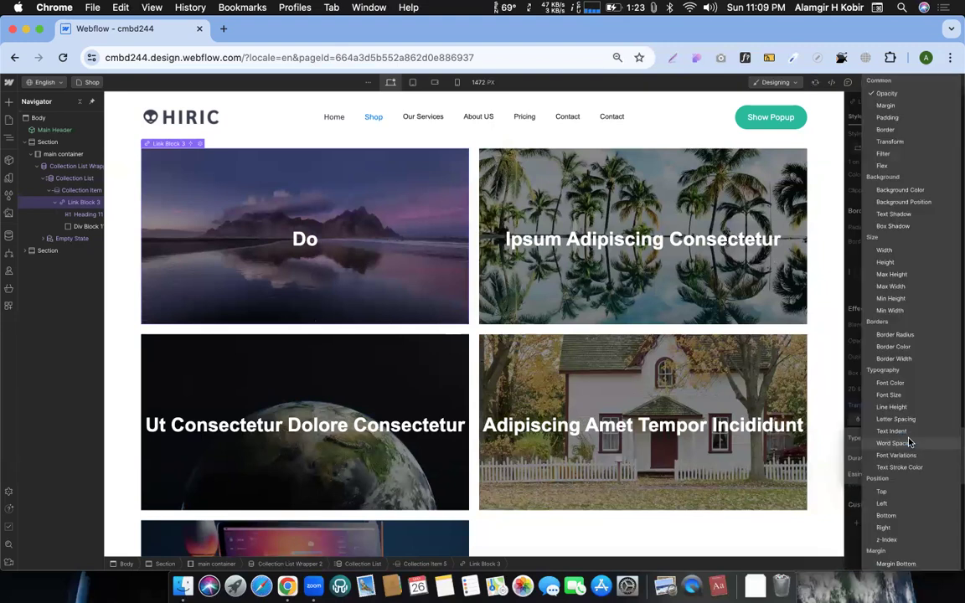
{"action": "scroll", "coordinate": [896, 540], "scroll_direction": "down", "scroll_amount": 5}
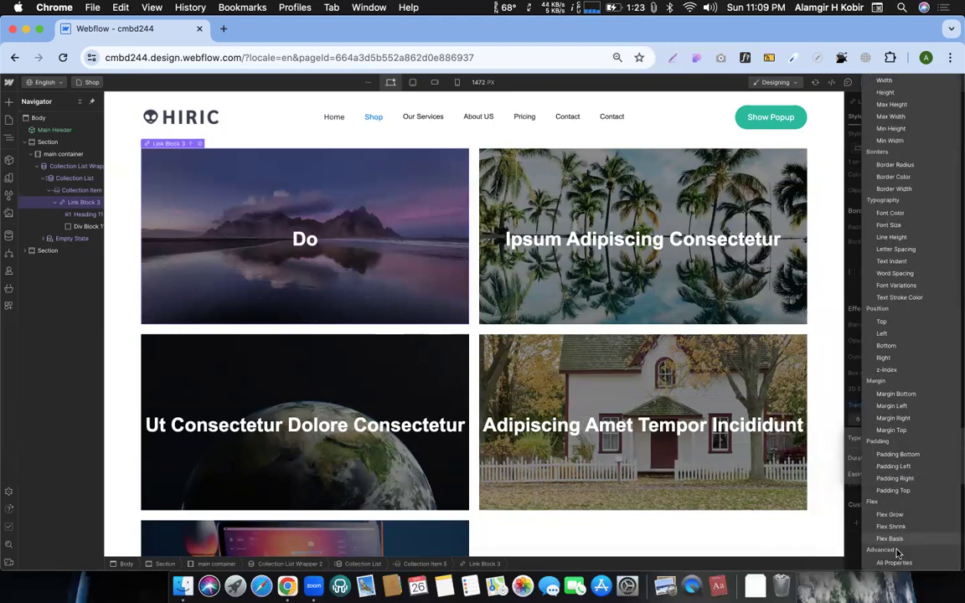
{"action": "left_click", "coordinate": [894, 564]}
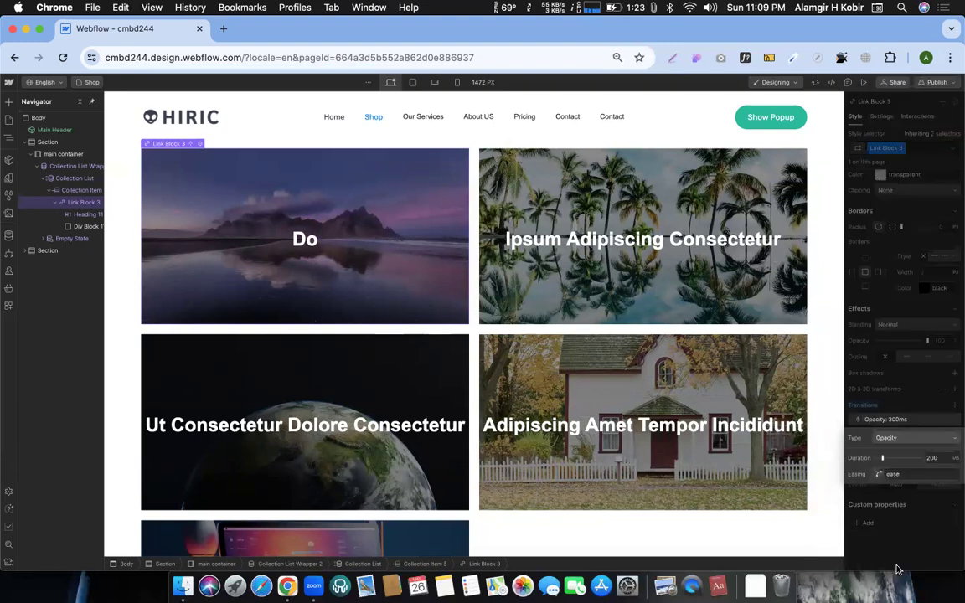
{"action": "left_click", "coordinate": [935, 458]}
{"action": "type", "text": "1000"}
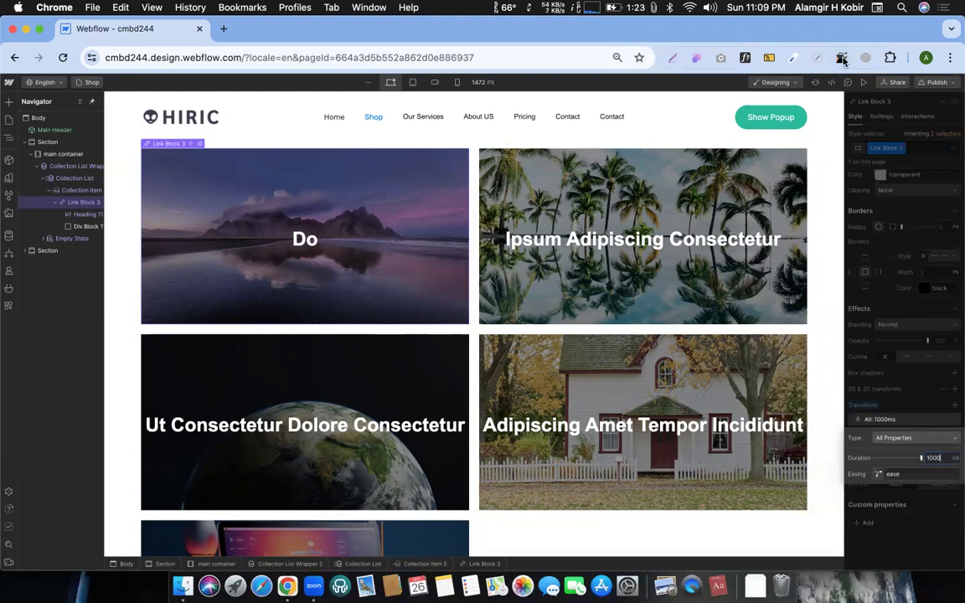
- Preview the Shop page and examine the background hover animation on the collection cards
{"action": "left_click", "coordinate": [863, 83]}
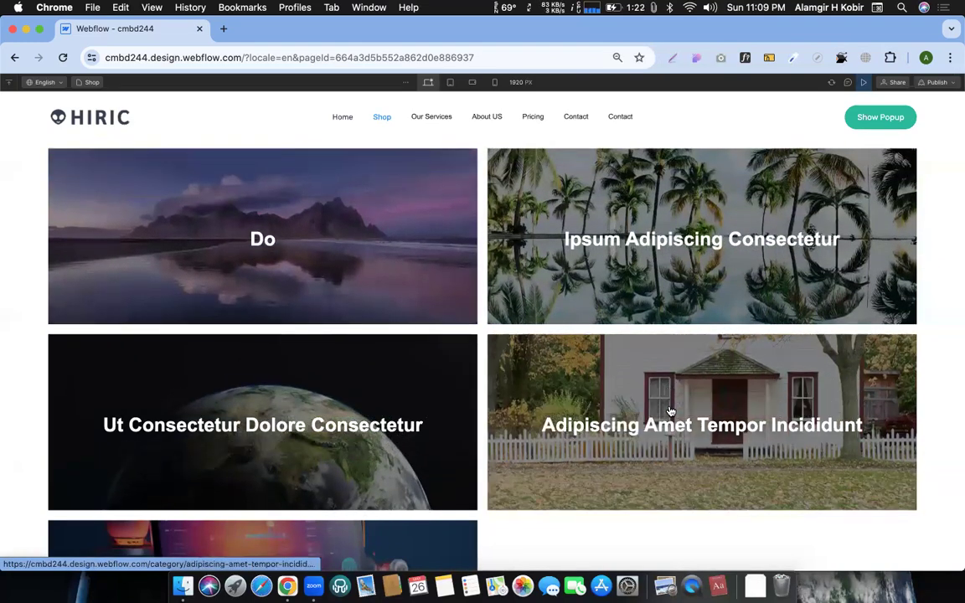
{"action": "scroll", "coordinate": [500, 435], "scroll_direction": "down", "scroll_amount": 2}
{"action": "scroll", "coordinate": [500, 435], "scroll_direction": "down", "scroll_amount": 1}
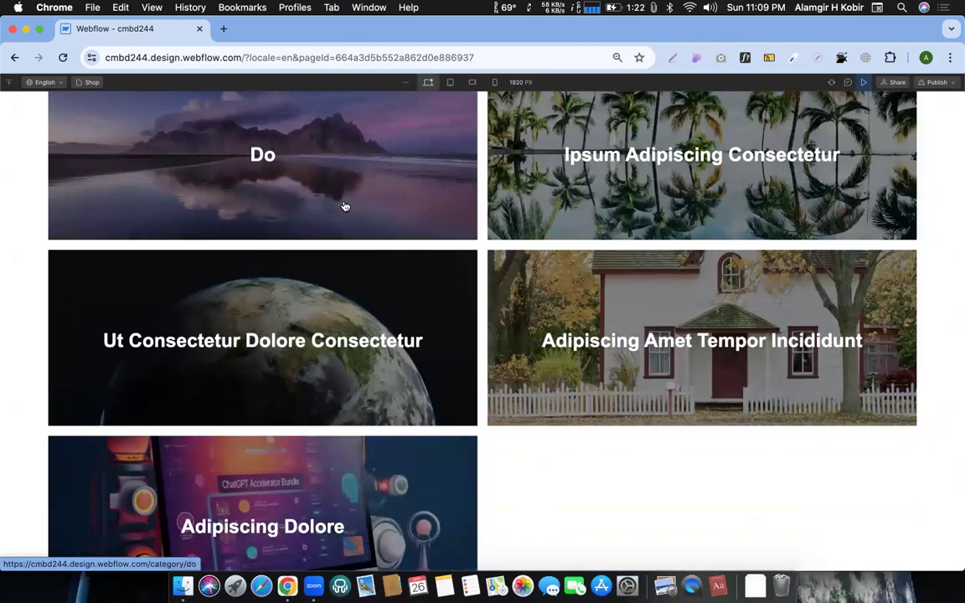
{"action": "scroll", "coordinate": [340, 201], "scroll_direction": "up", "scroll_amount": 3}
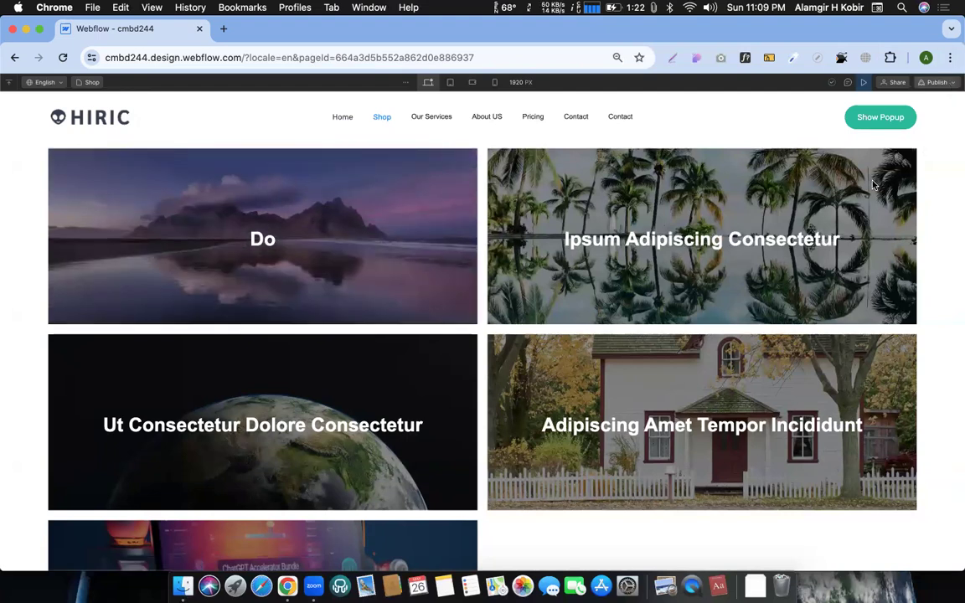
- Publish the site and leave the page preview
{"action": "left_click", "coordinate": [936, 82]}
{"action": "left_click", "coordinate": [896, 225]}
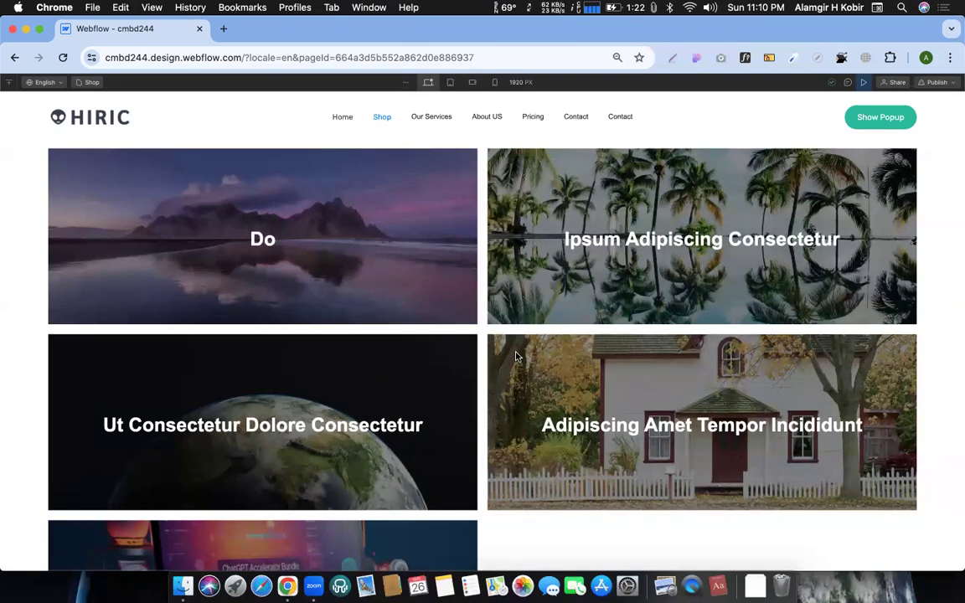
{"action": "left_click", "coordinate": [866, 82]}
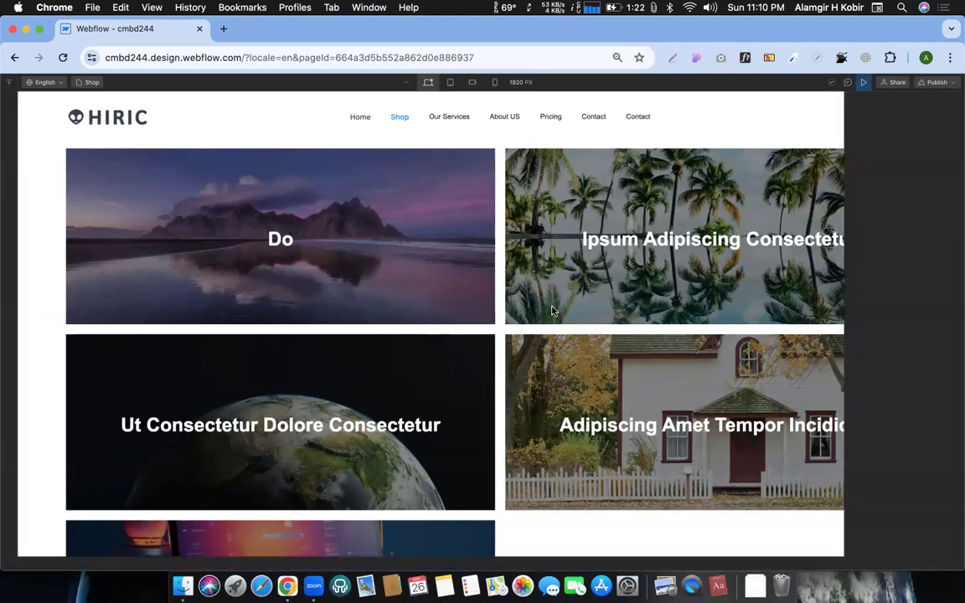
- Leave the page preview and paginate the Categories collection list with 4 items per page
{"action": "key", "text": "super+shift+p"}
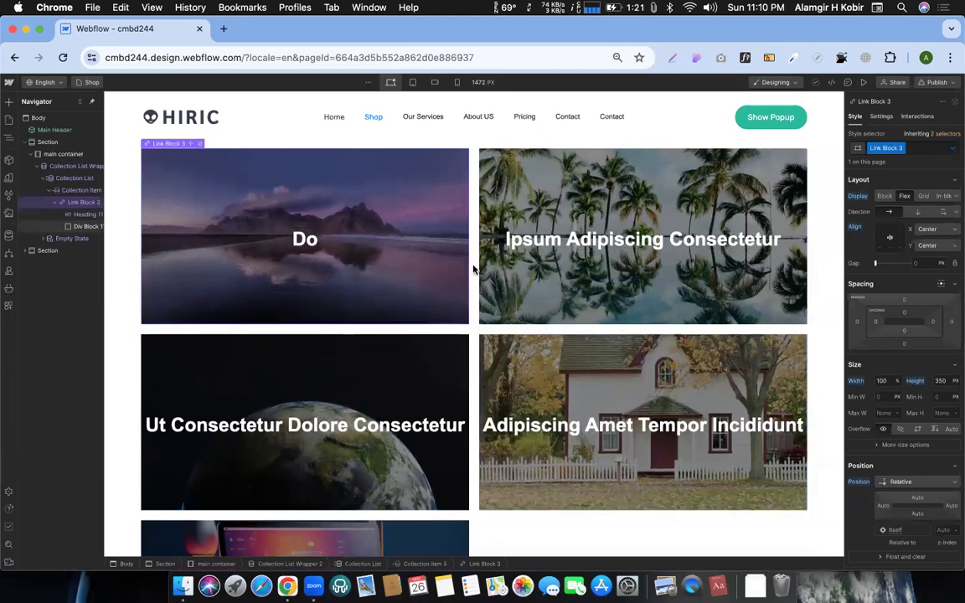
{"action": "scroll", "coordinate": [483, 282], "scroll_direction": "down", "scroll_amount": 1}
{"action": "scroll", "coordinate": [483, 282], "scroll_direction": "down", "scroll_amount": 5}
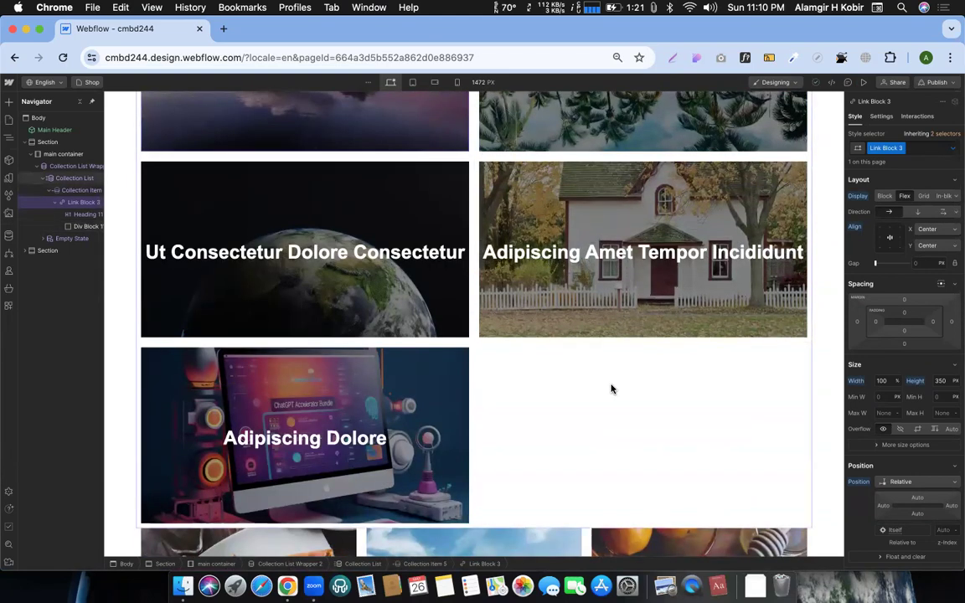
{"action": "scroll", "coordinate": [589, 388], "scroll_direction": "up", "scroll_amount": 5}
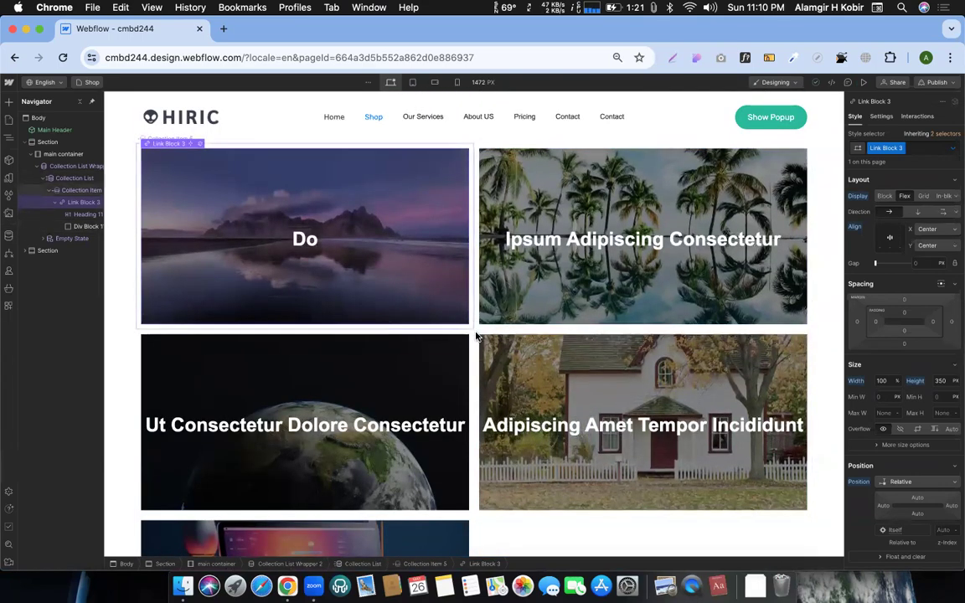
{"action": "scroll", "coordinate": [584, 461], "scroll_direction": "down", "scroll_amount": 1}
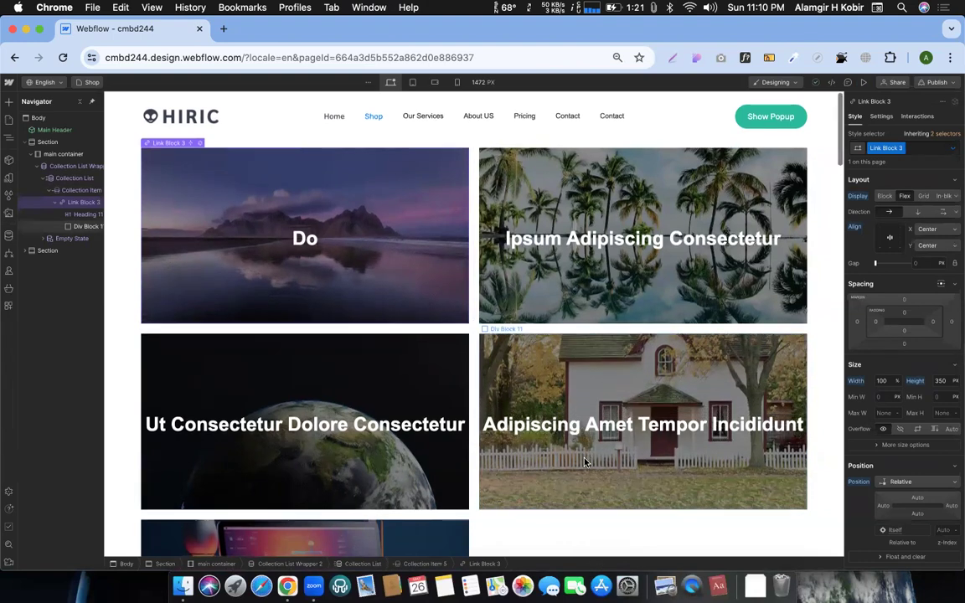
{"action": "scroll", "coordinate": [670, 494], "scroll_direction": "down", "scroll_amount": 1}
{"action": "left_click", "coordinate": [758, 521]}
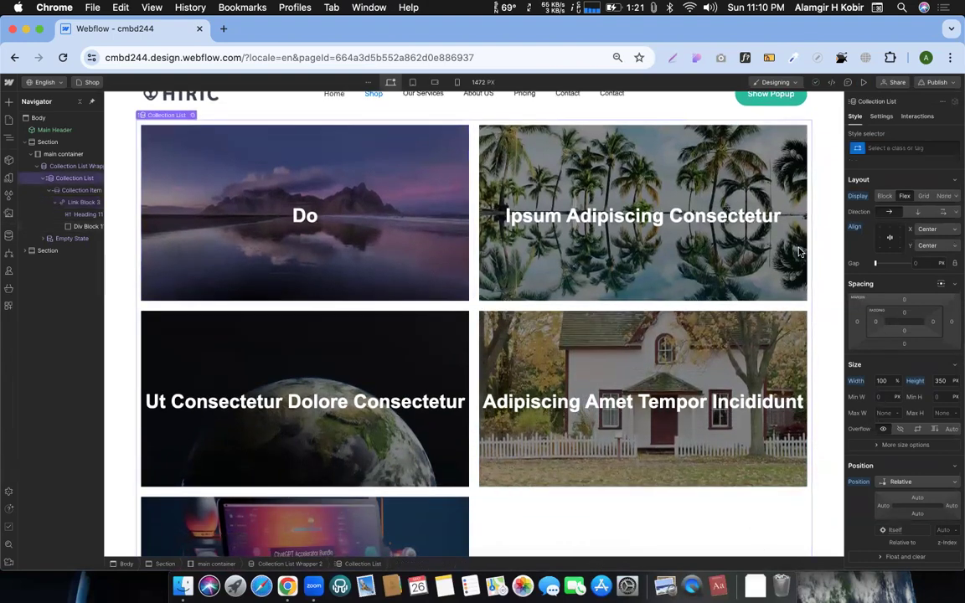
{"action": "left_click", "coordinate": [882, 118]}
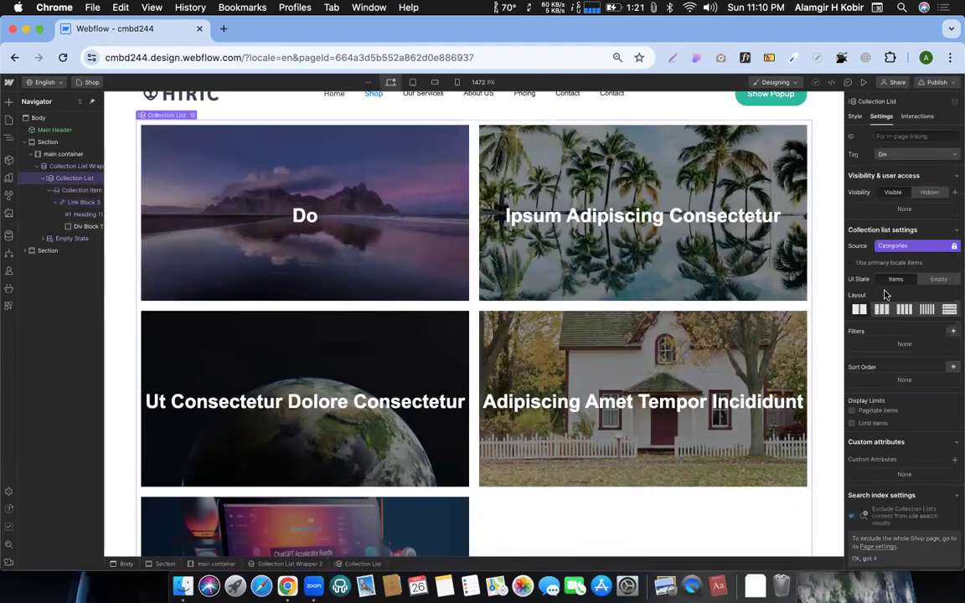
{"action": "left_click", "coordinate": [852, 412]}
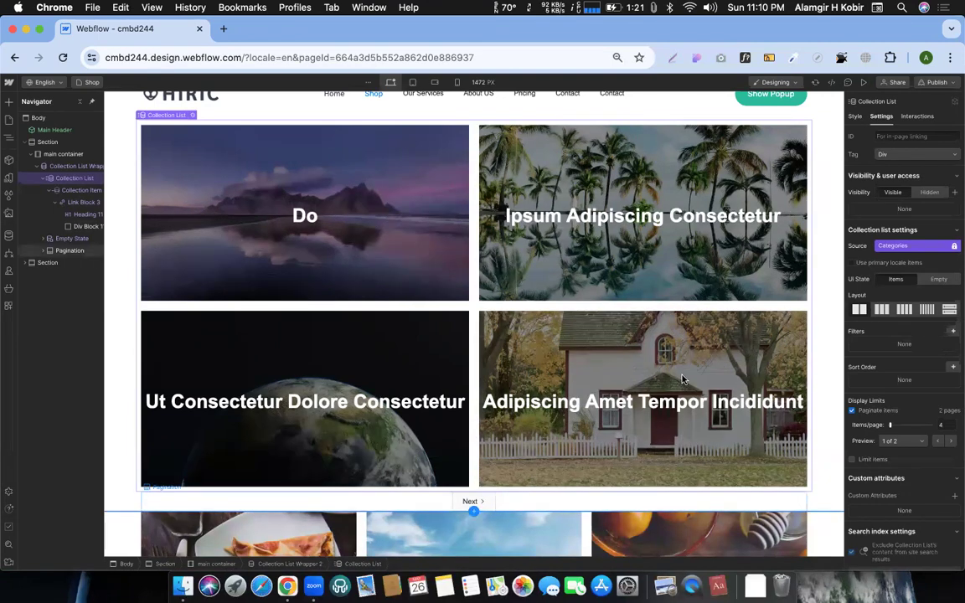
- Set the bottom padding of the section holding the category cards to 100 px
{"action": "left_click", "coordinate": [188, 500]}
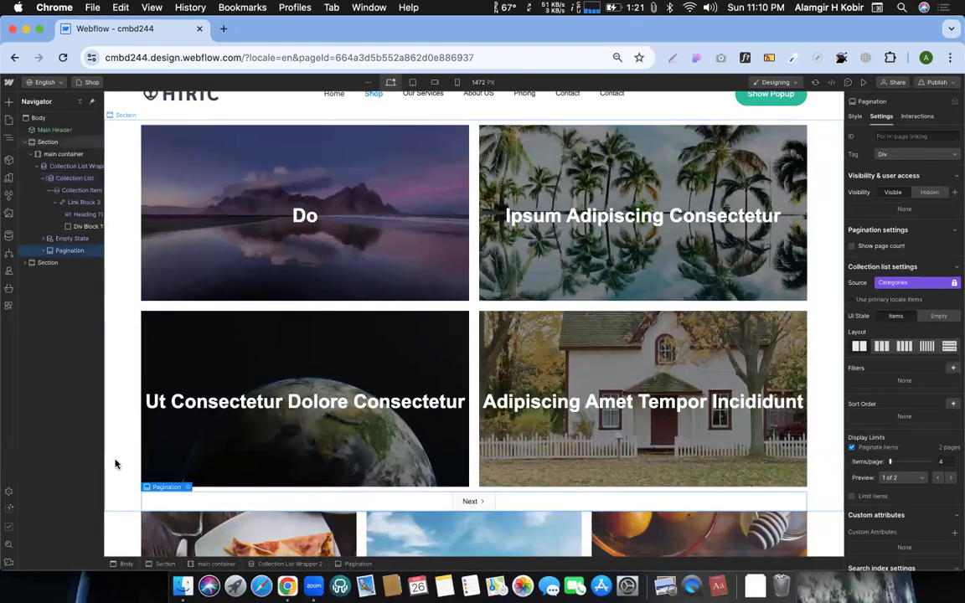
{"action": "left_click", "coordinate": [116, 464]}
{"action": "left_click", "coordinate": [855, 117]}
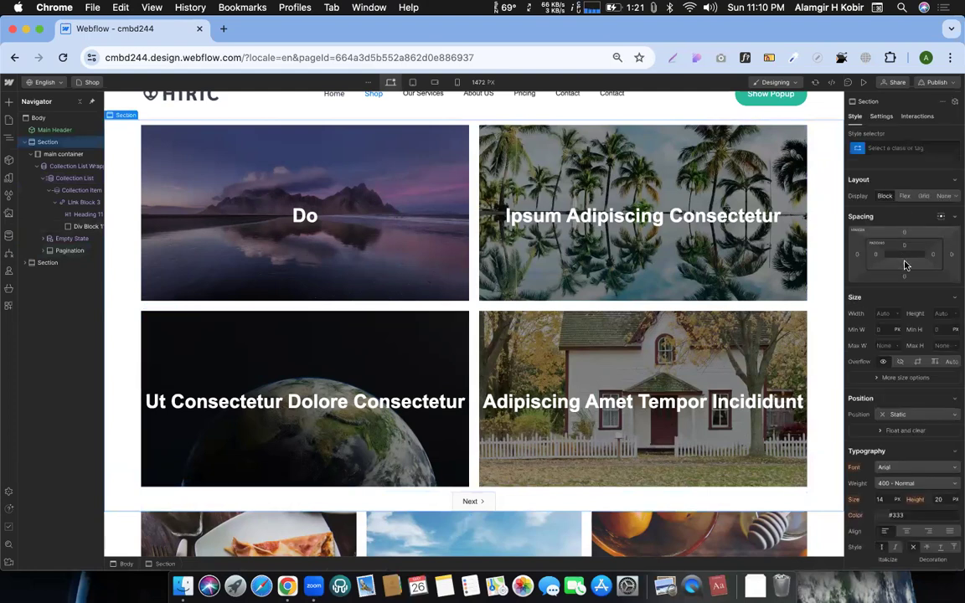
{"action": "left_click", "coordinate": [905, 265]}
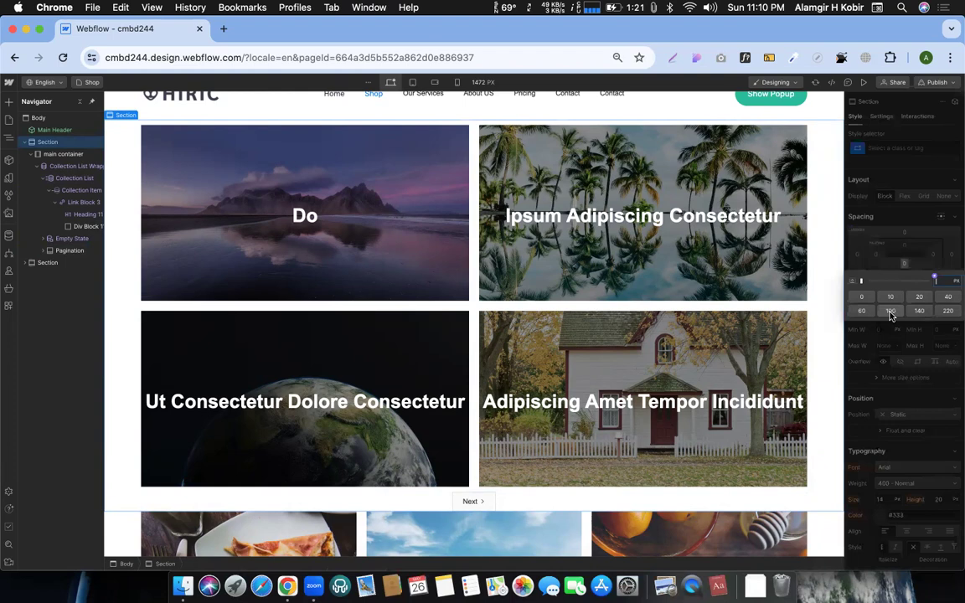
{"action": "left_click", "coordinate": [890, 311]}
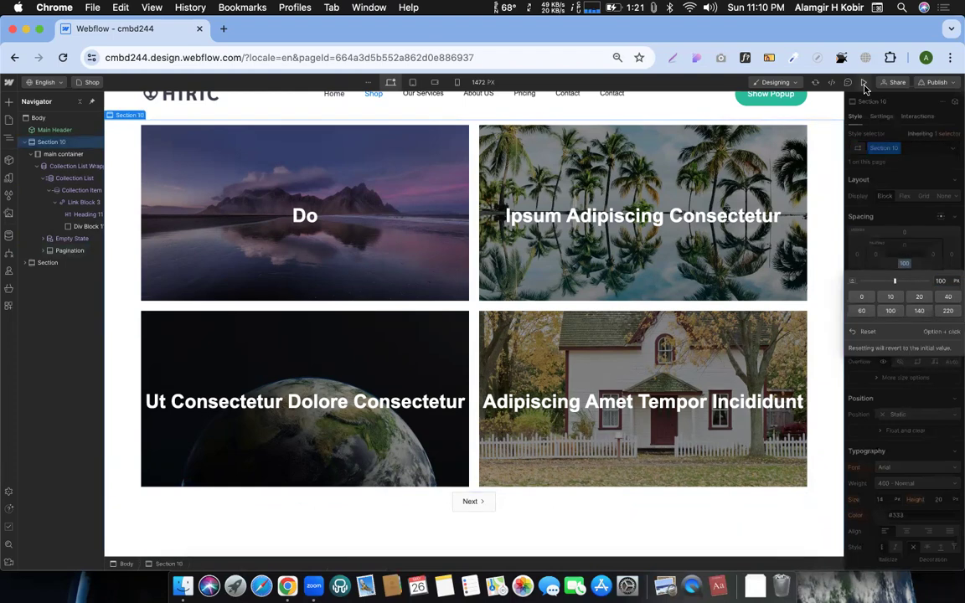
- Preview the Shop page and check the category list's pagination and the spacing above the products
{"action": "scroll", "coordinate": [681, 277], "scroll_direction": "left", "scroll_amount": 3}
{"action": "key", "text": "super+shift+p"}
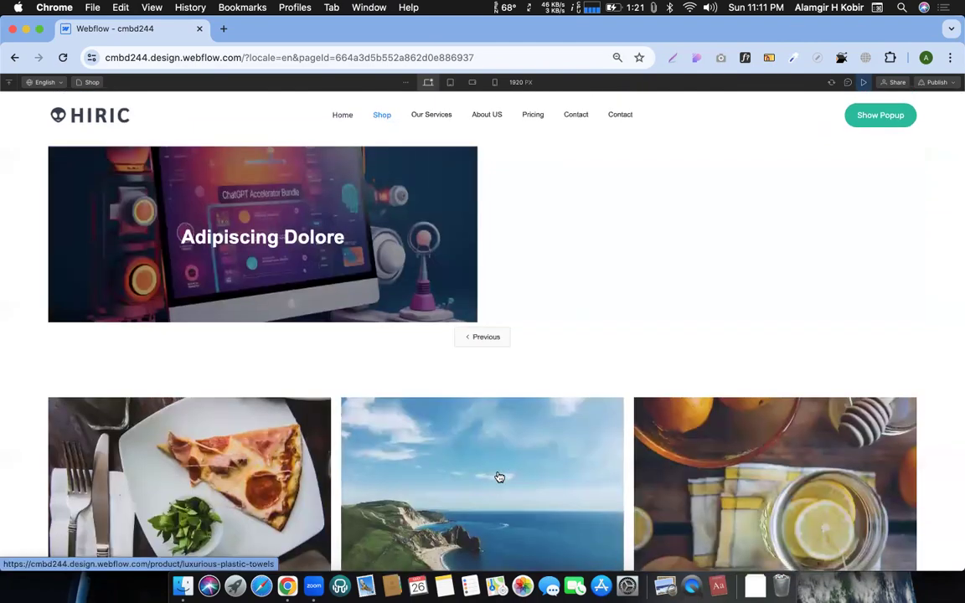
{"action": "scroll", "coordinate": [499, 418], "scroll_direction": "down", "scroll_amount": 2}
{"action": "scroll", "coordinate": [507, 335], "scroll_direction": "up", "scroll_amount": 2}
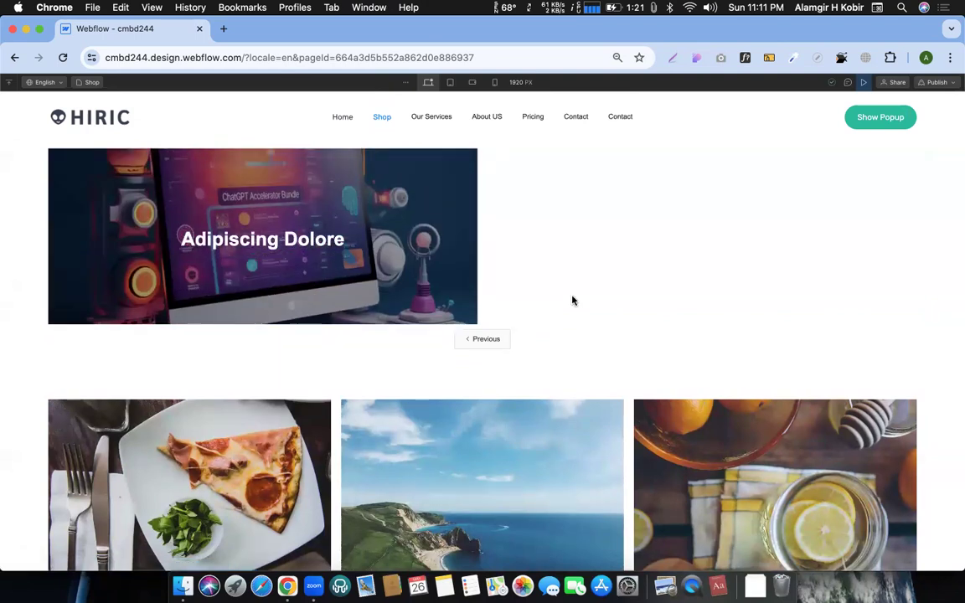
{"action": "left_click", "coordinate": [863, 82]}
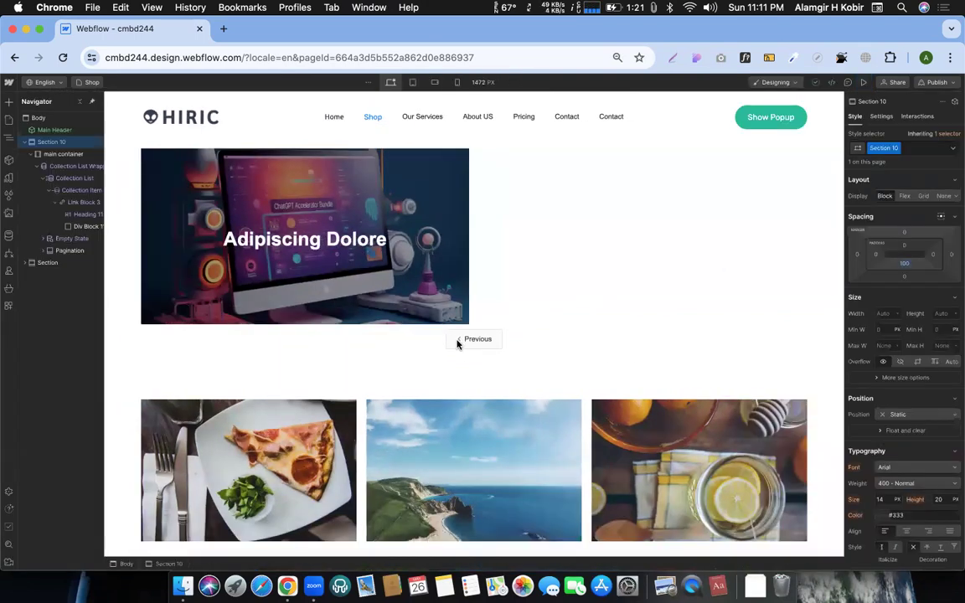
- Set the top margin of the category list's Pagination element to 40 px
{"action": "left_click", "coordinate": [419, 339]}
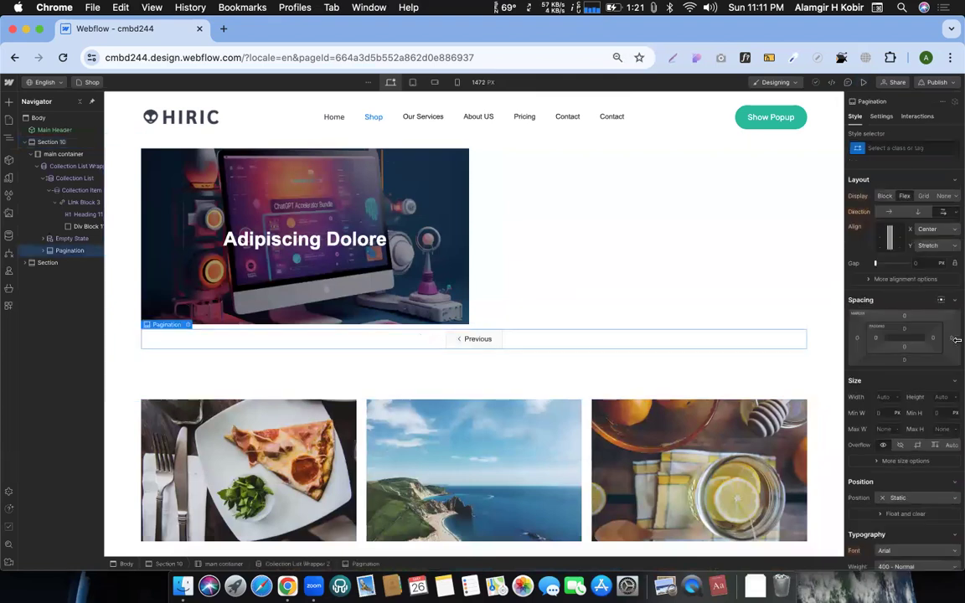
{"action": "left_click", "coordinate": [905, 318]}
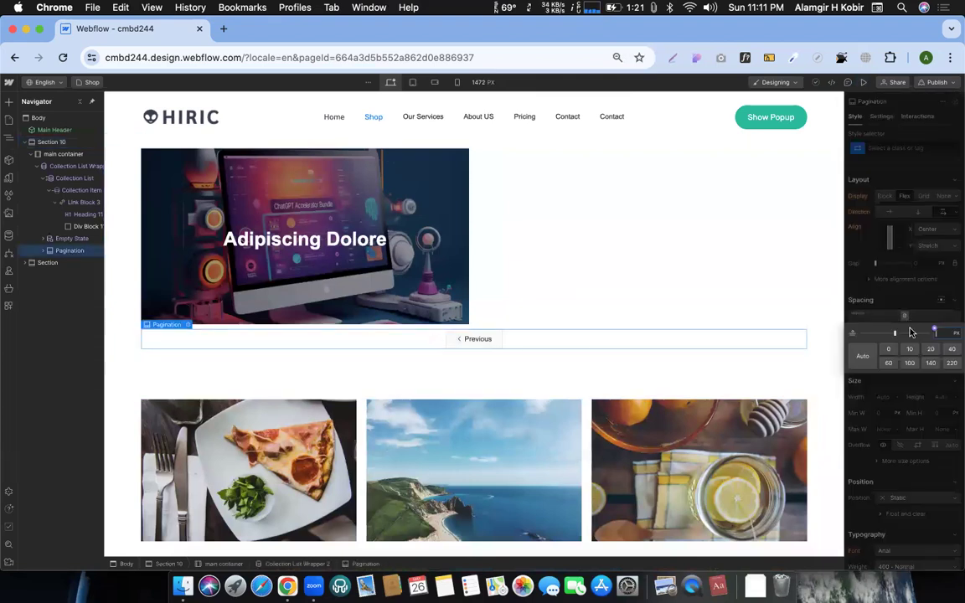
{"action": "left_click", "coordinate": [952, 349]}
{"action": "left_click", "coordinate": [583, 299]}
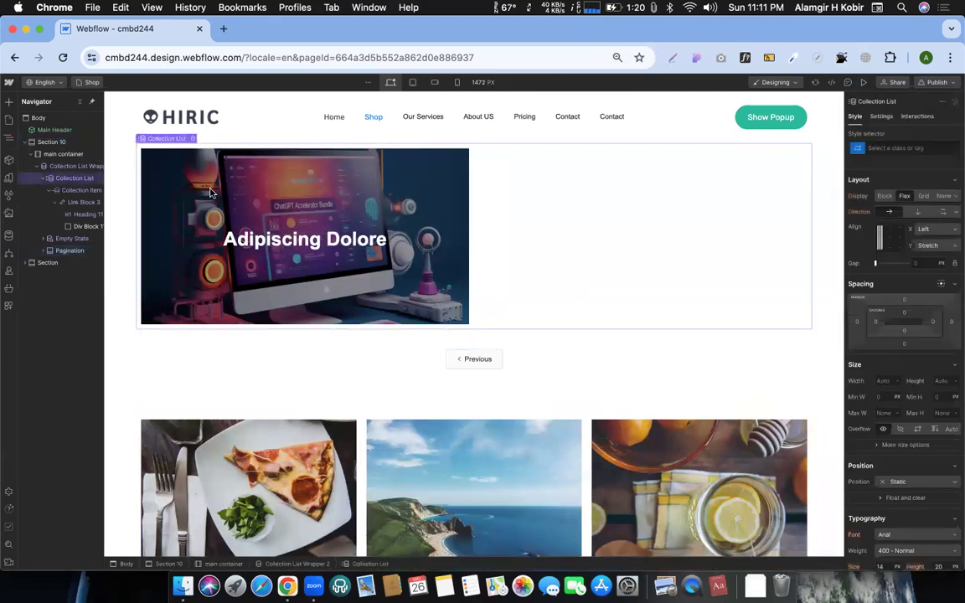
- Preview the Shop page and return to the previous page of category cards to check the pagination spacing
{"action": "left_click", "coordinate": [864, 83]}
{"action": "left_click", "coordinate": [480, 363]}
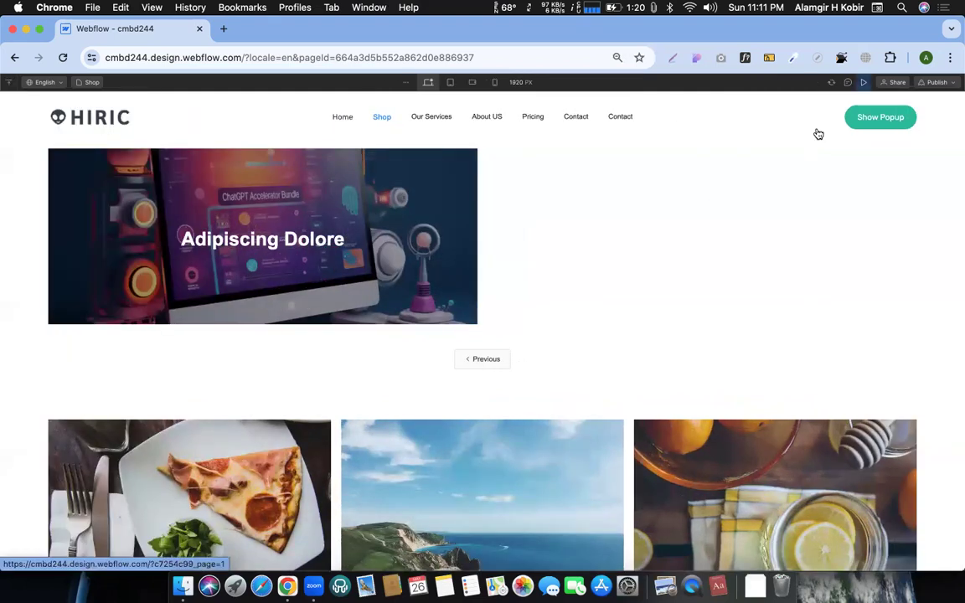
{"action": "left_click", "coordinate": [865, 83]}
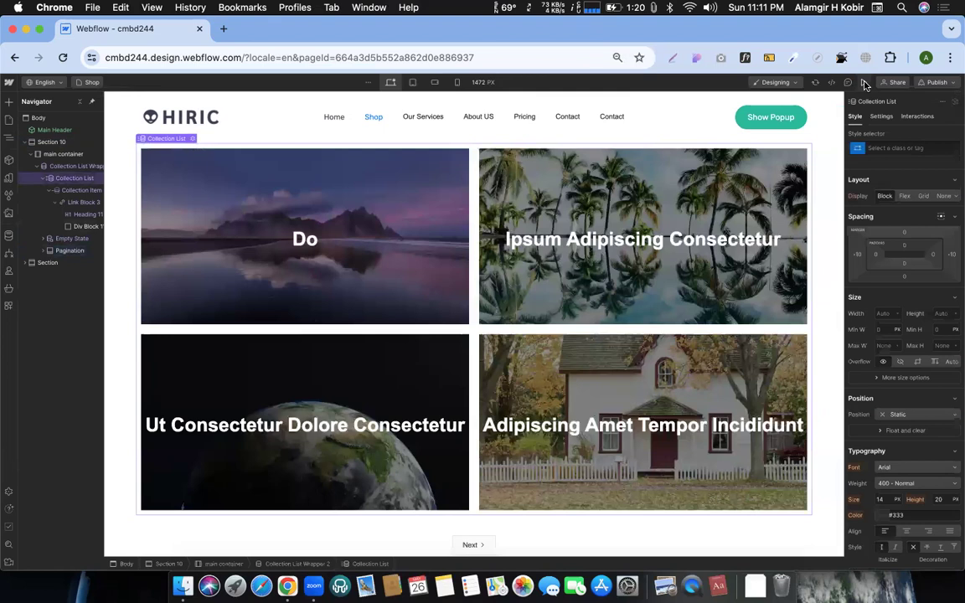
- Open the Do category's page from the Shop preview and add the Main Header component to the Categories Template
{"action": "left_click", "coordinate": [864, 82]}
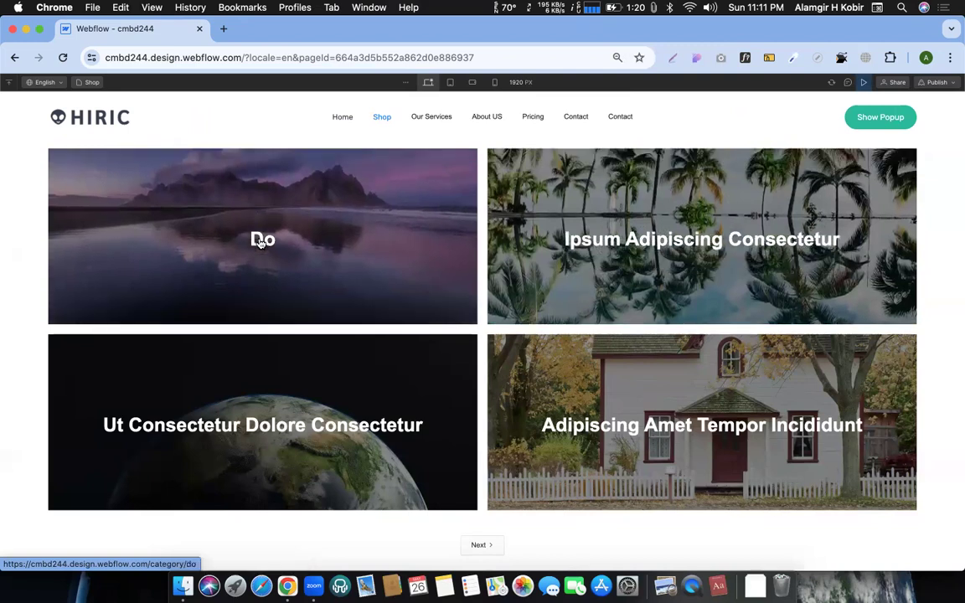
{"action": "left_click", "coordinate": [260, 242]}
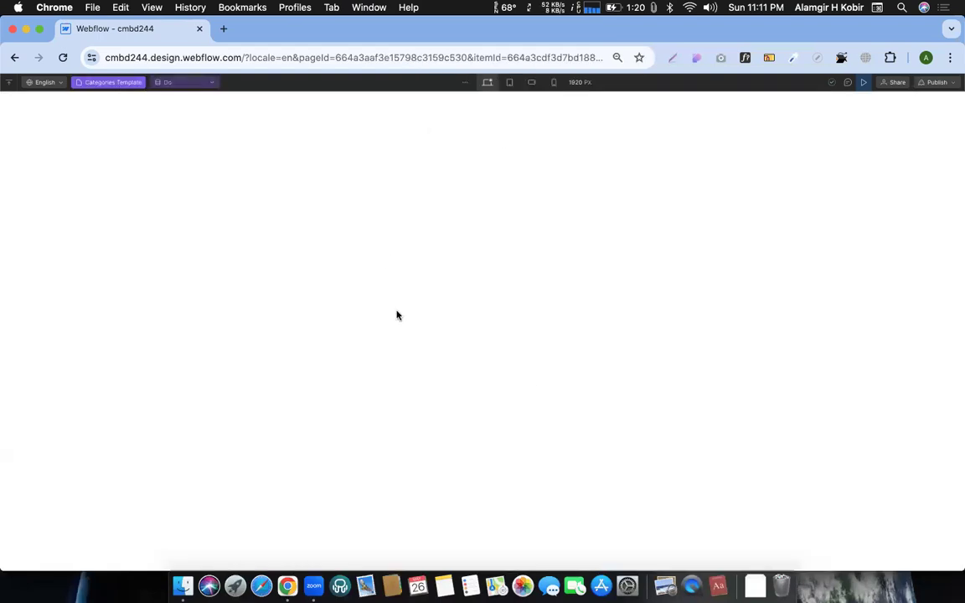
{"action": "left_click", "coordinate": [865, 82]}
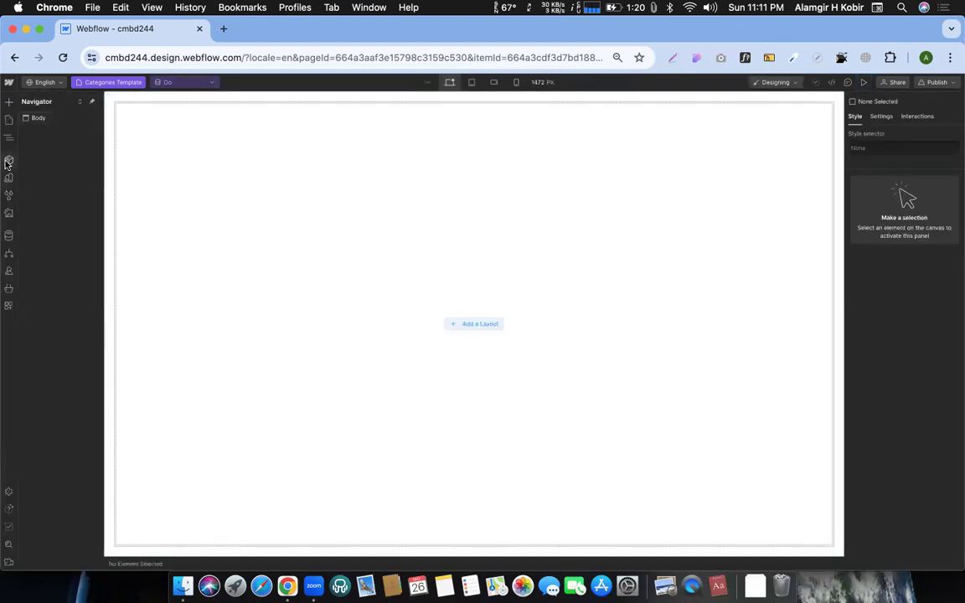
{"action": "left_click", "coordinate": [9, 159]}
{"action": "left_click", "coordinate": [46, 190]}
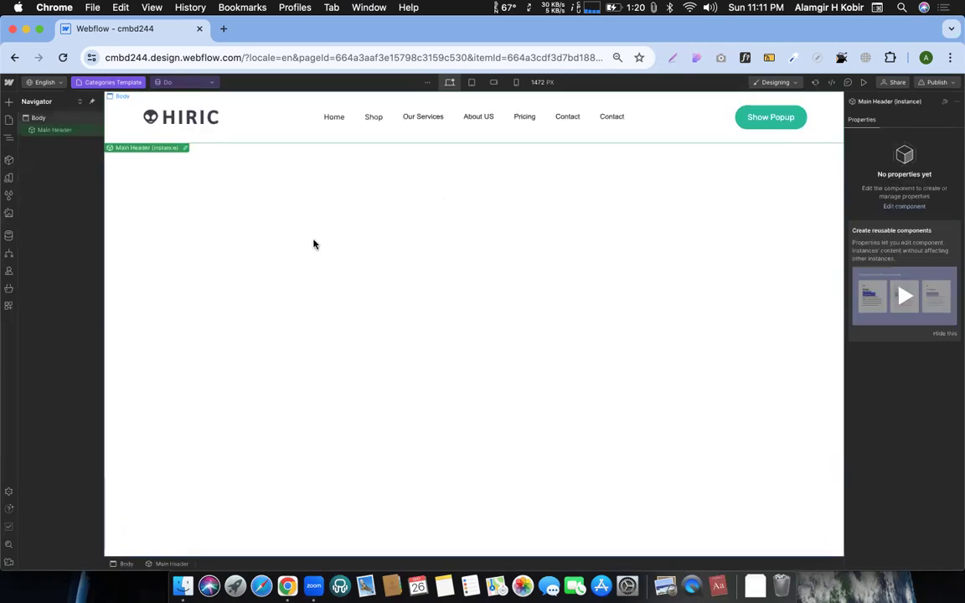
- Return to the Shop page and select the section containing the product cards for copying
{"action": "left_click", "coordinate": [314, 244]}
{"action": "key", "text": "p"}
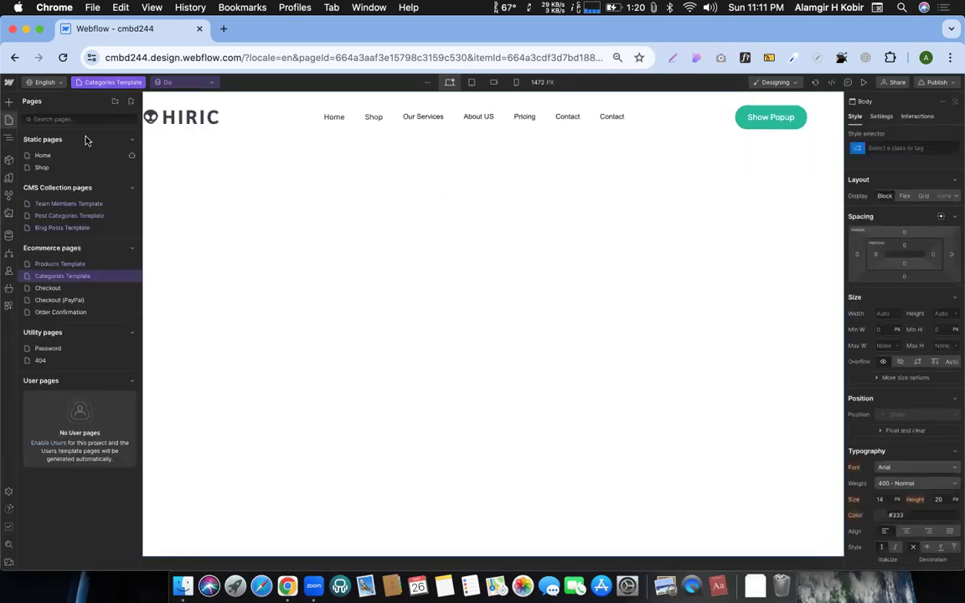
{"action": "left_click", "coordinate": [38, 167]}
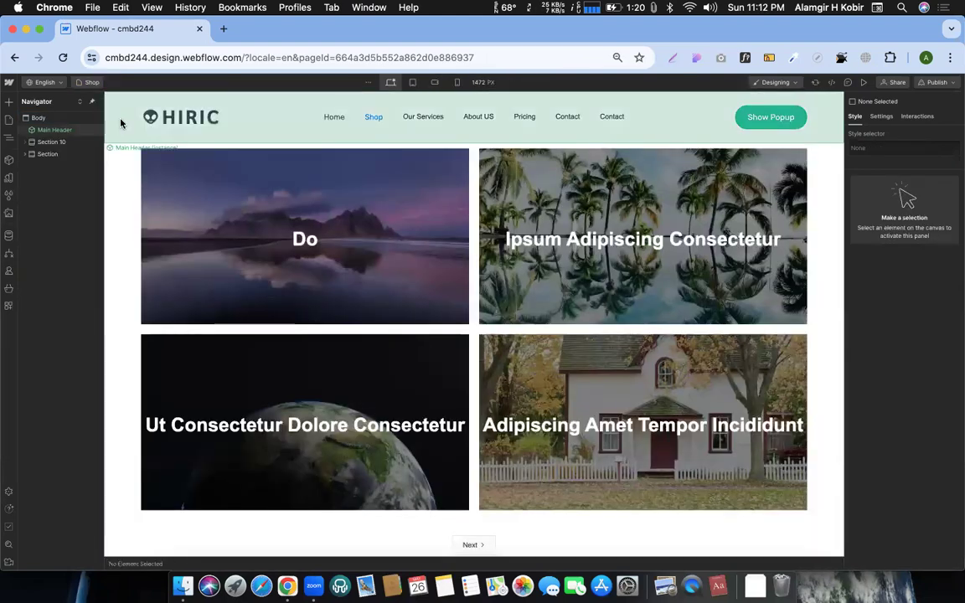
{"action": "left_click", "coordinate": [121, 130]}
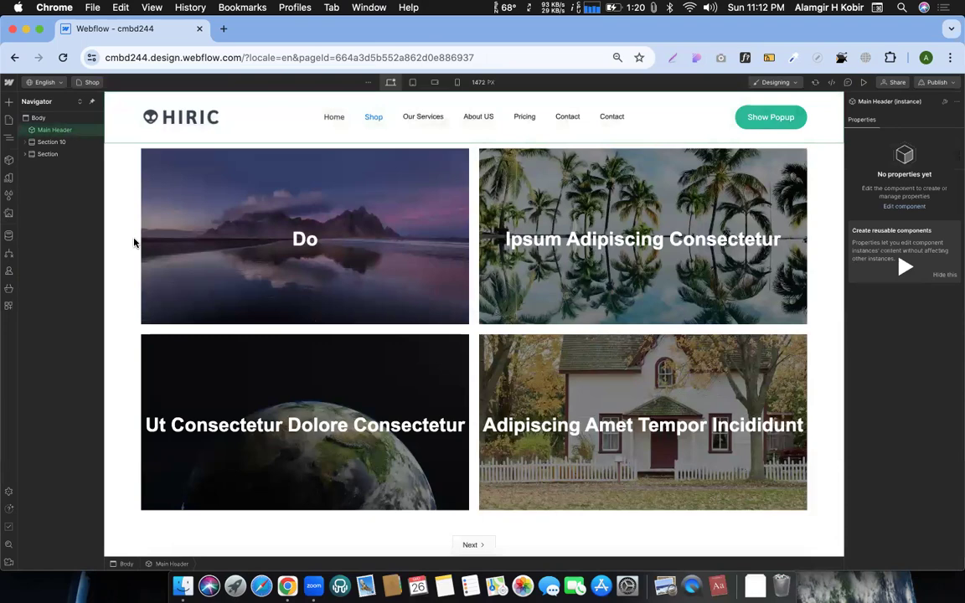
{"action": "left_click", "coordinate": [134, 243]}
{"action": "scroll", "coordinate": [134, 243], "scroll_direction": "down", "scroll_amount": 5}
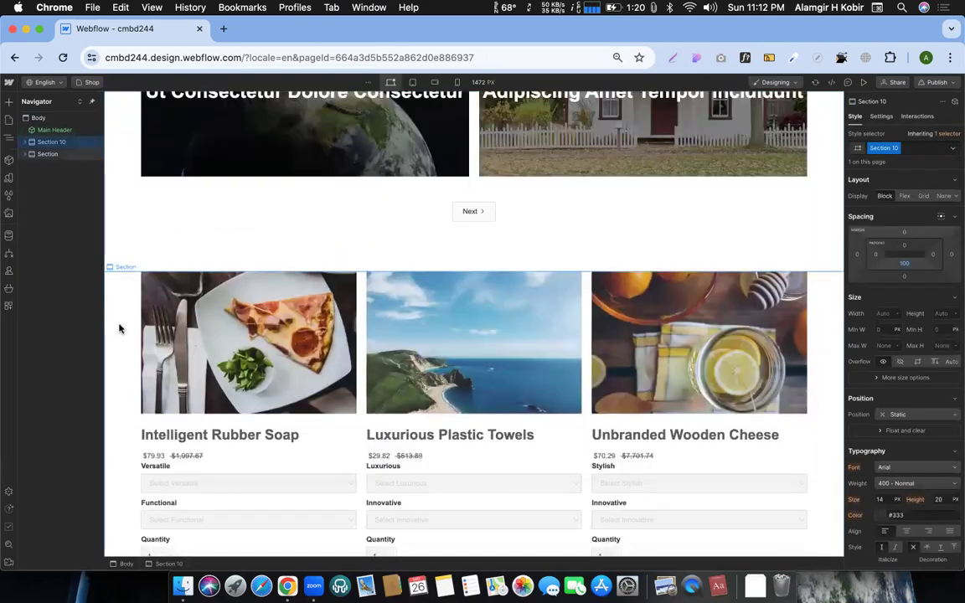
{"action": "left_click", "coordinate": [120, 329]}
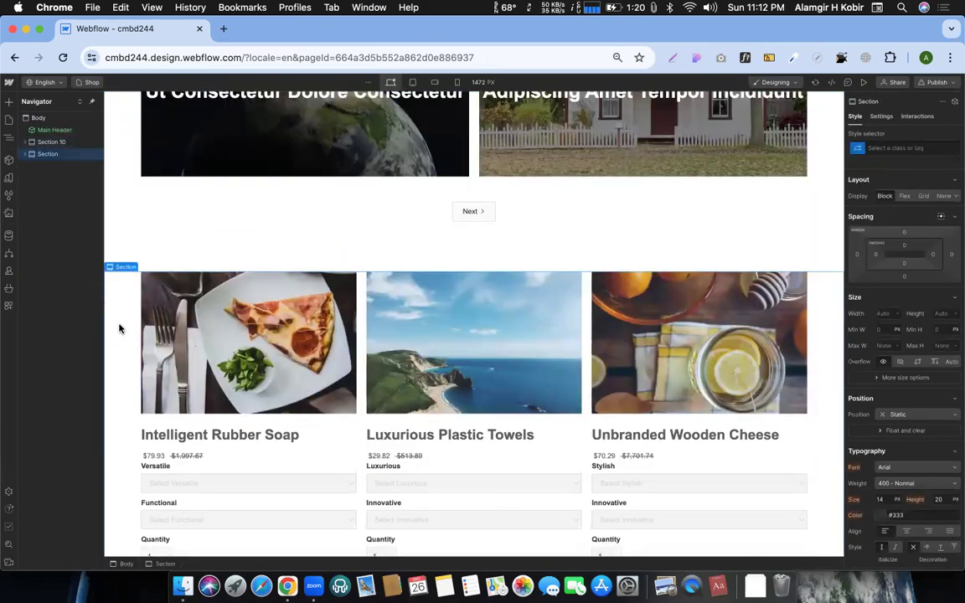
- Open the Categories Template page and paste the copied product section into its body below the header
{"action": "left_click", "coordinate": [83, 84]}
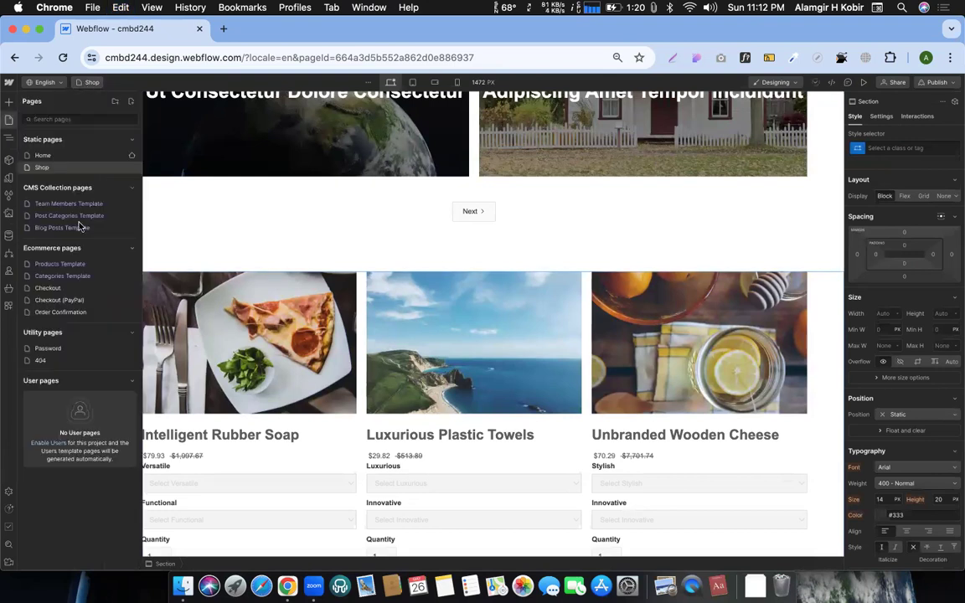
{"action": "left_click", "coordinate": [52, 277]}
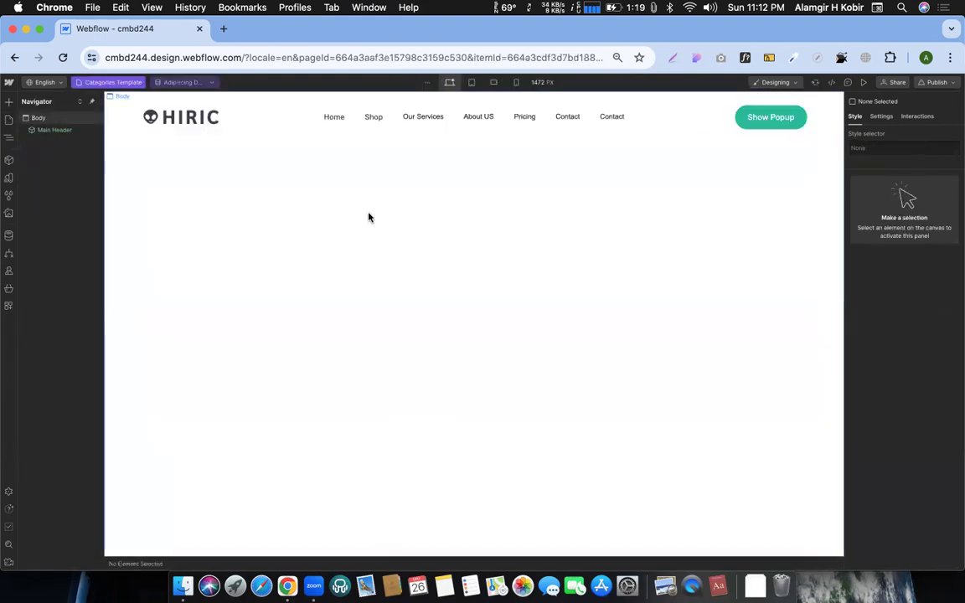
{"action": "left_click", "coordinate": [272, 255]}
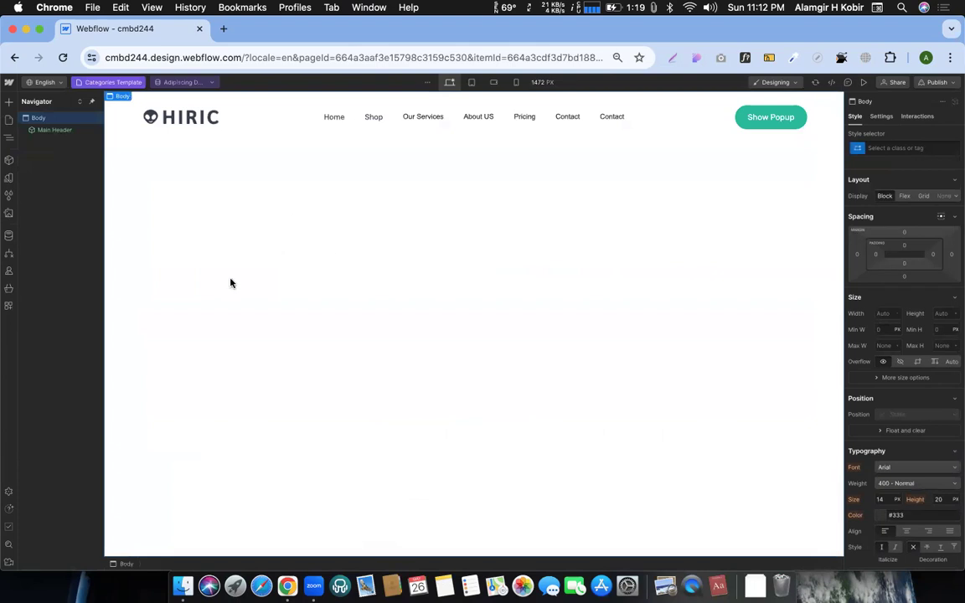
{"action": "key", "text": "super+c"}
{"action": "key", "text": "super+v"}
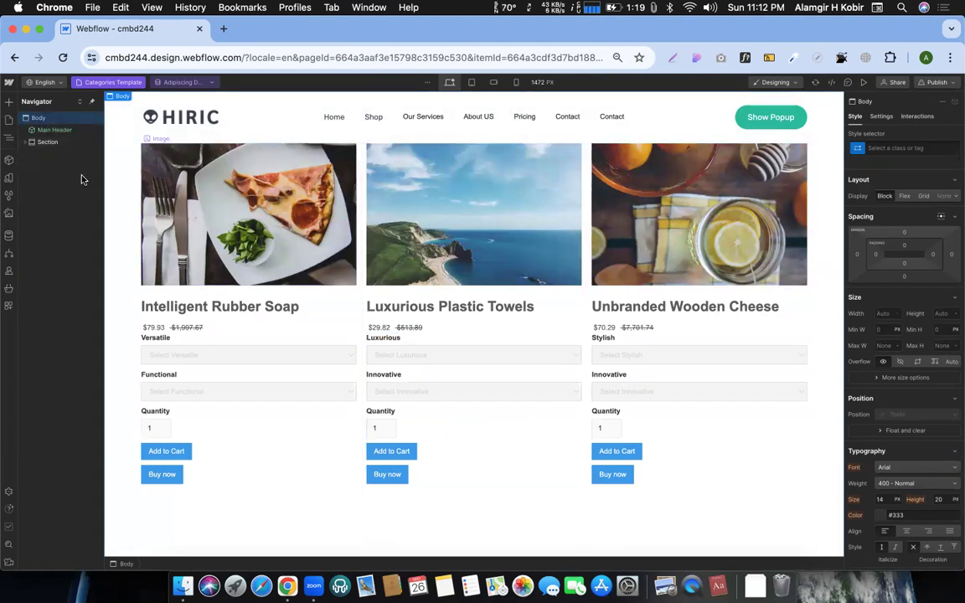
- Add a filter to the Categories Template's product collection list so that Categories contains Current Category
{"action": "left_click", "coordinate": [48, 144]}
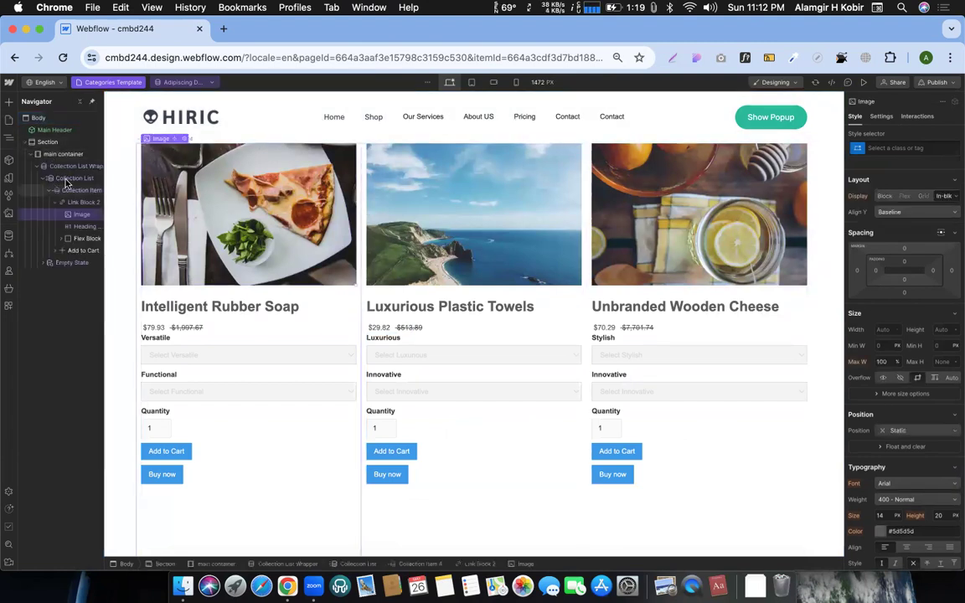
{"action": "left_click", "coordinate": [71, 178]}
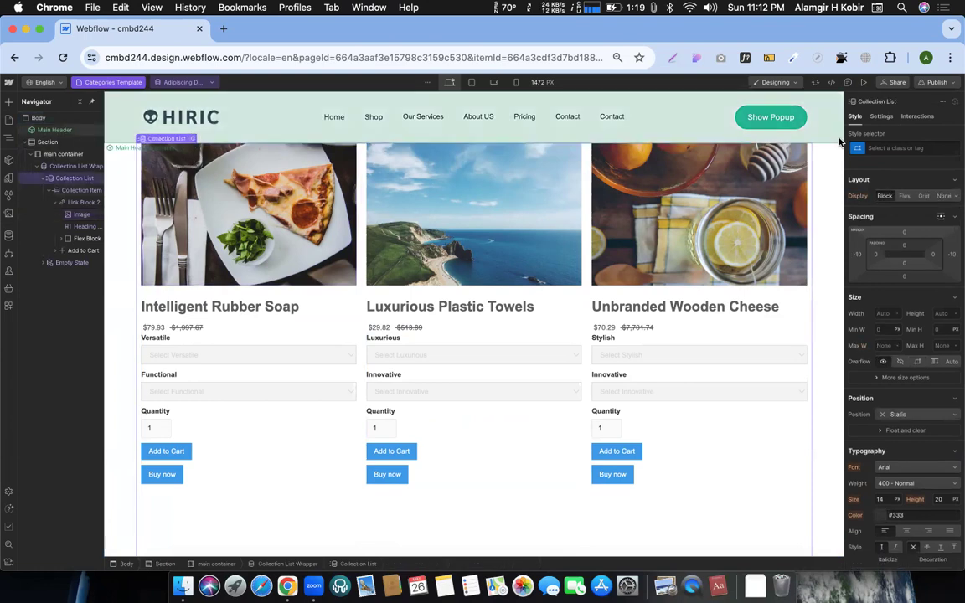
{"action": "left_click", "coordinate": [882, 114]}
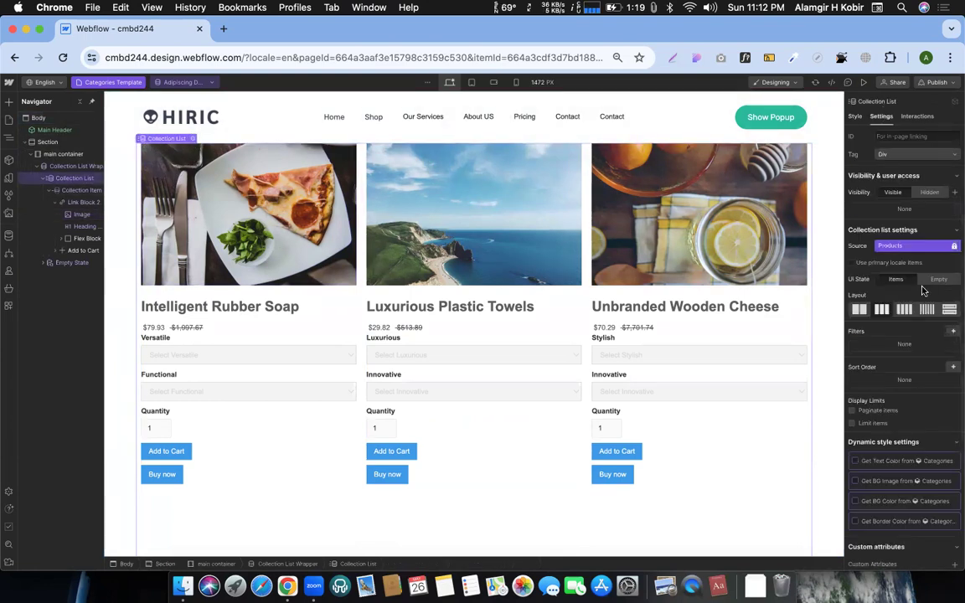
{"action": "left_click", "coordinate": [954, 330]}
{"action": "left_click", "coordinate": [889, 364]}
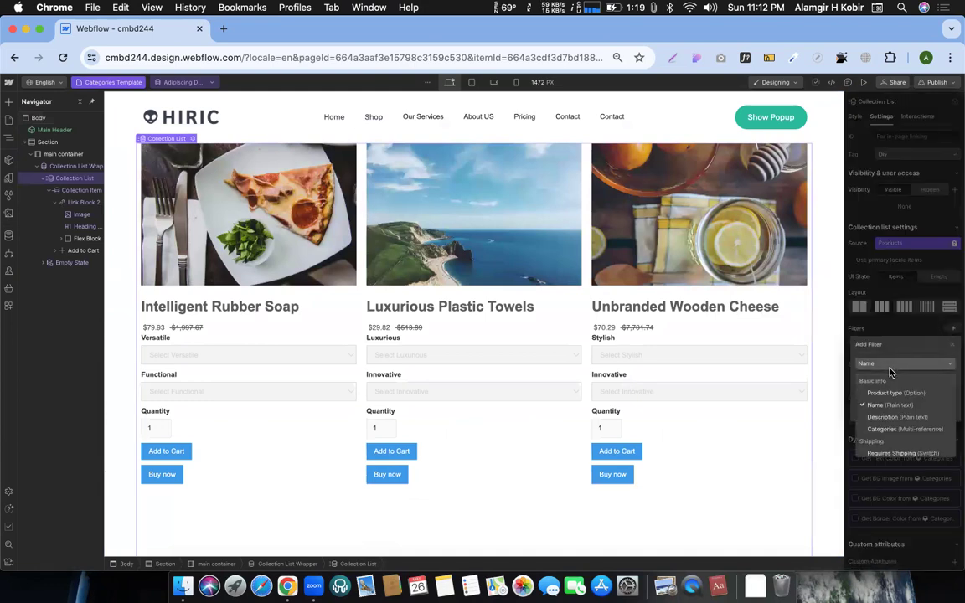
{"action": "scroll", "coordinate": [892, 406], "scroll_direction": "down", "scroll_amount": 2}
{"action": "scroll", "coordinate": [894, 402], "scroll_direction": "up", "scroll_amount": 3}
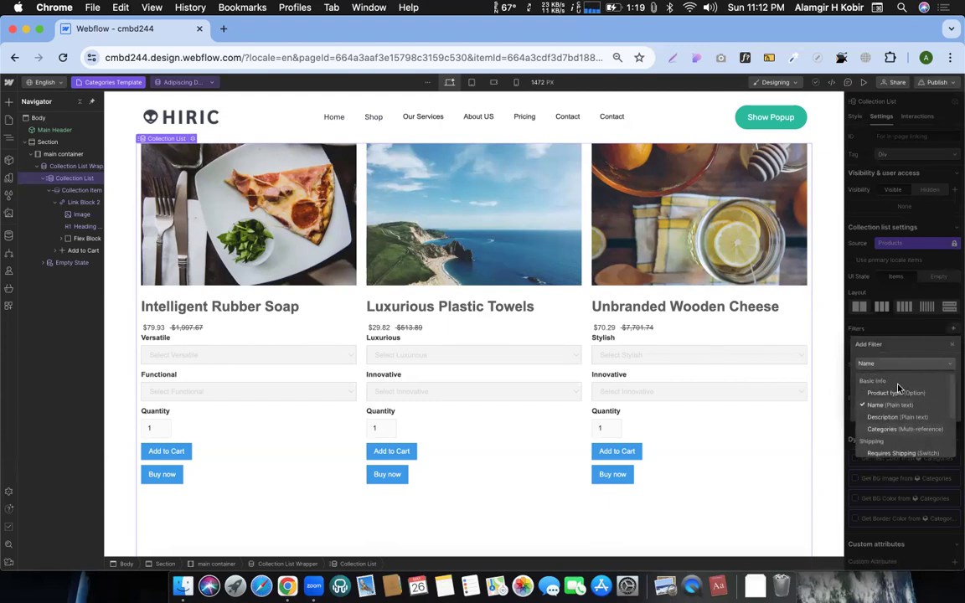
{"action": "left_click", "coordinate": [889, 429]}
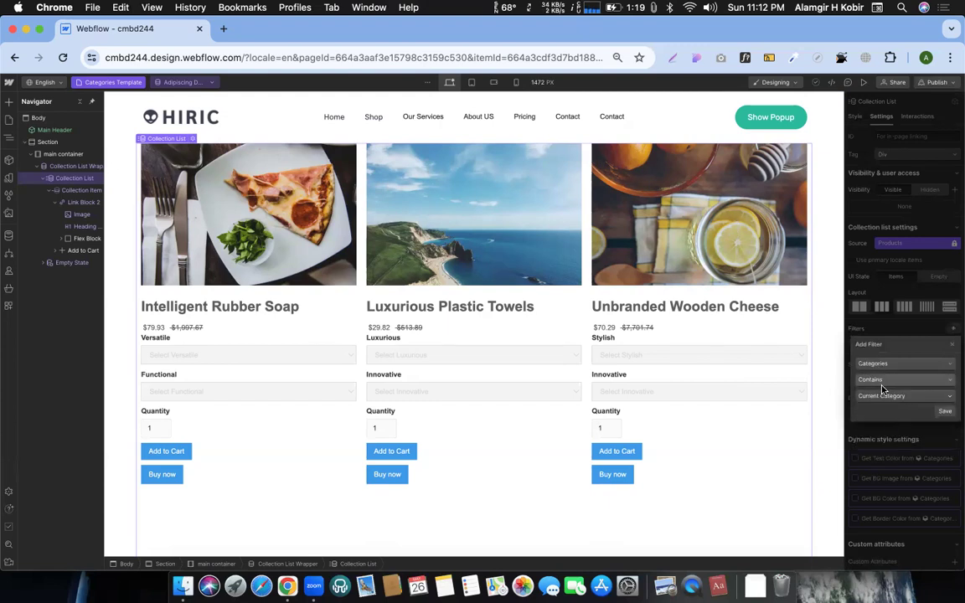
{"action": "left_click", "coordinate": [944, 411]}
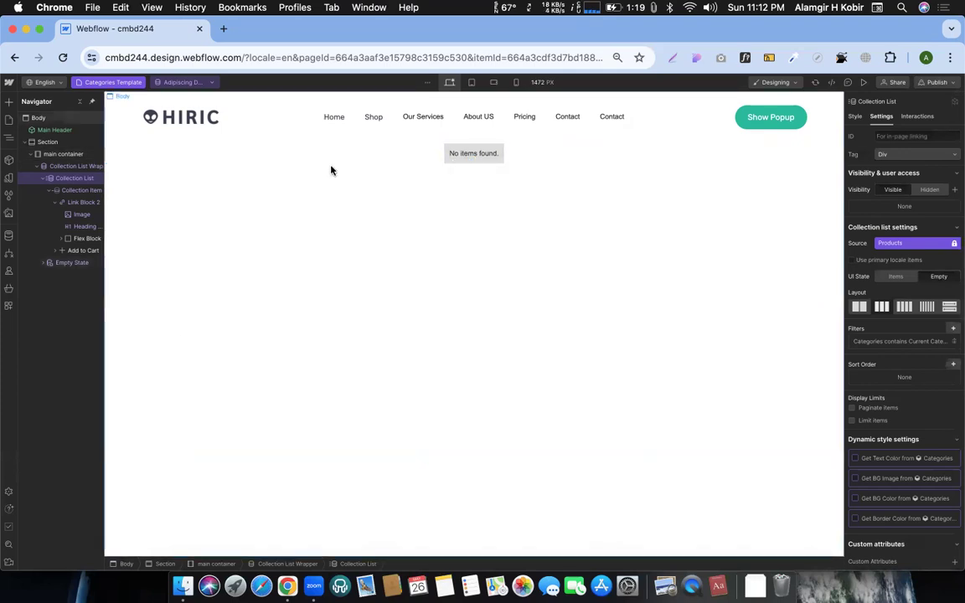
- Open the Ecommerce products, assign Intelligent Rubber Soap to the Do category, and save the product
{"action": "left_click", "coordinate": [6, 236]}
{"action": "left_click", "coordinate": [7, 288]}
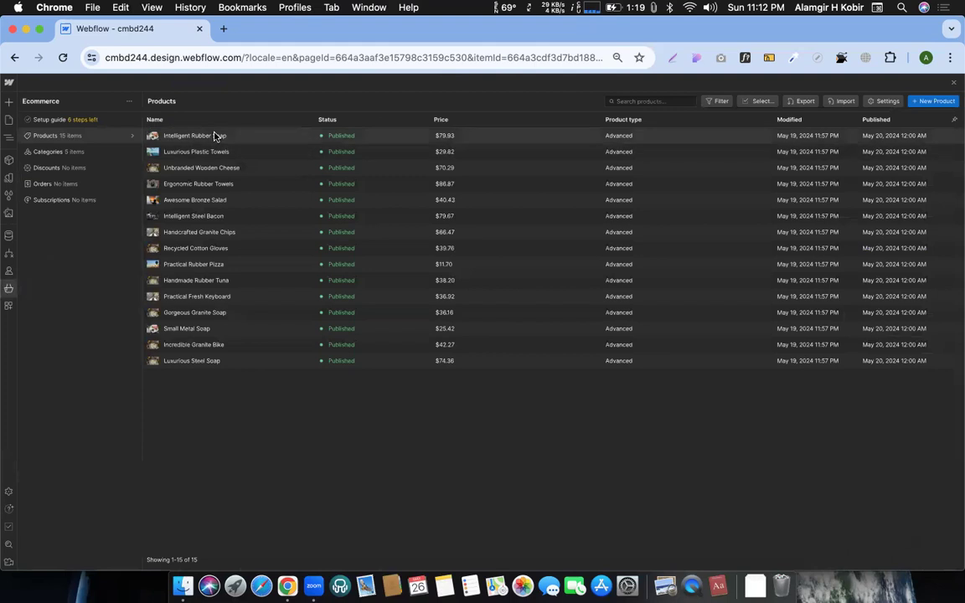
{"action": "left_click", "coordinate": [215, 136]}
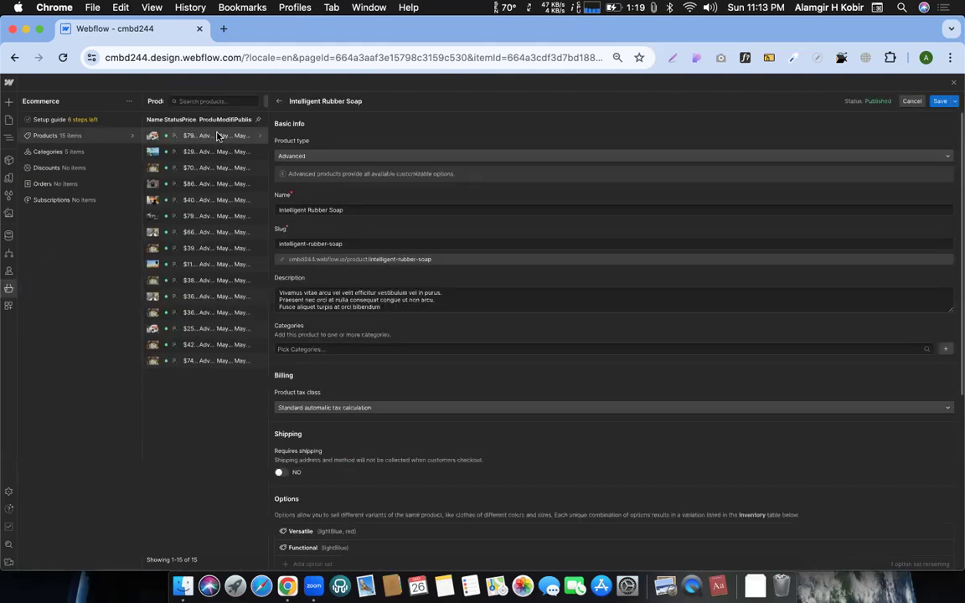
{"action": "scroll", "coordinate": [365, 362], "scroll_direction": "down", "scroll_amount": 2}
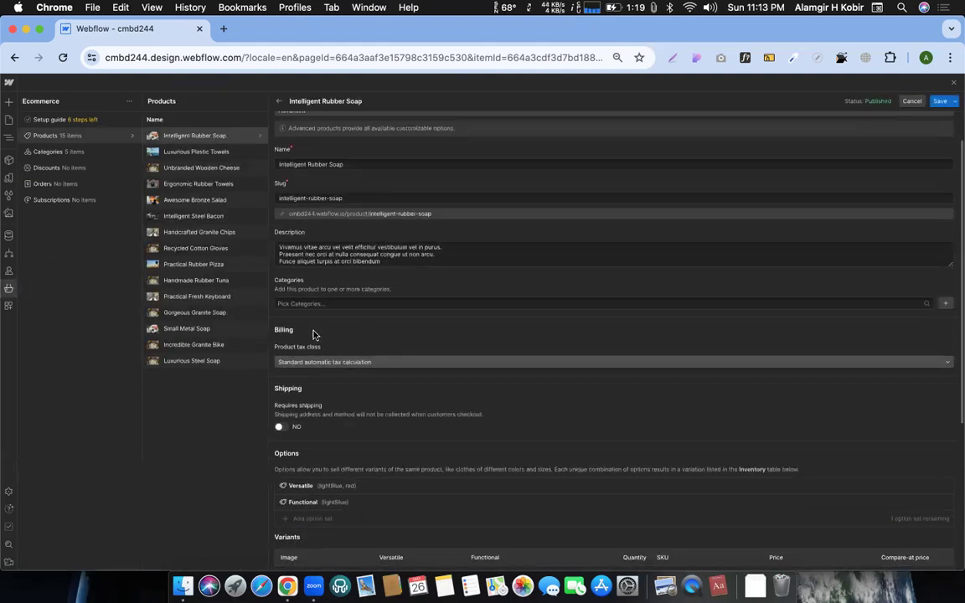
{"action": "scroll", "coordinate": [306, 360], "scroll_direction": "down", "scroll_amount": 1}
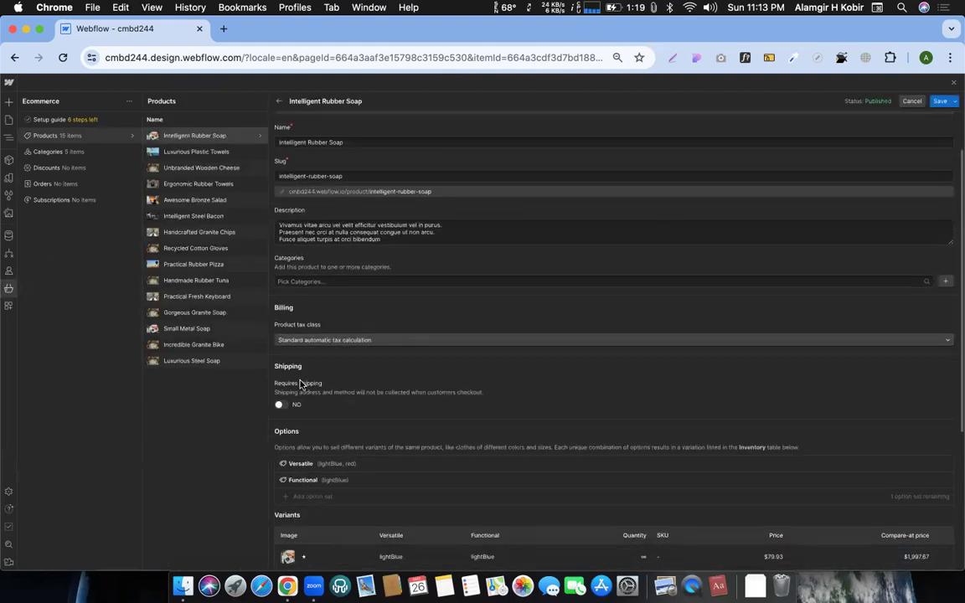
{"action": "left_click", "coordinate": [307, 280]}
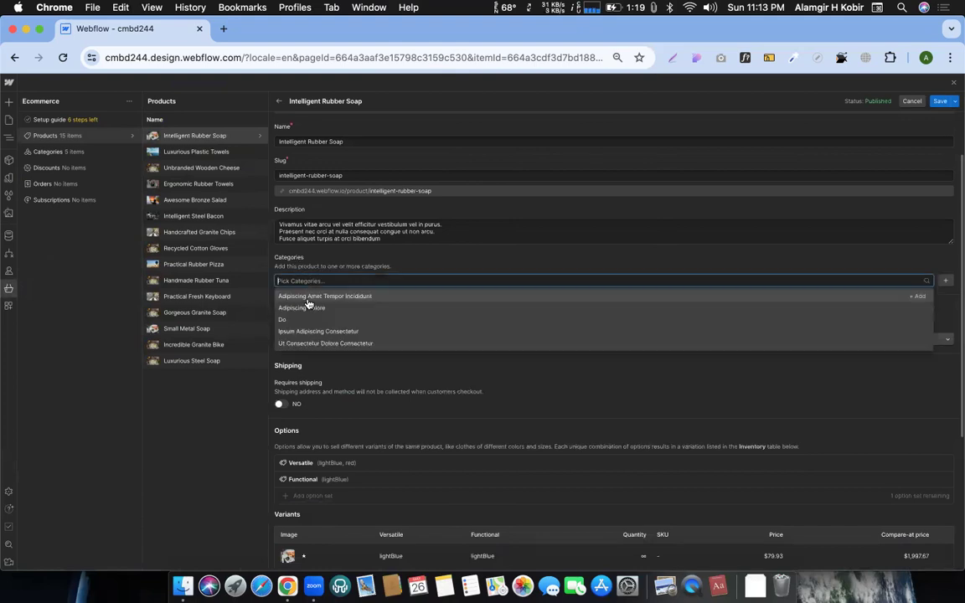
{"action": "left_click", "coordinate": [309, 319]}
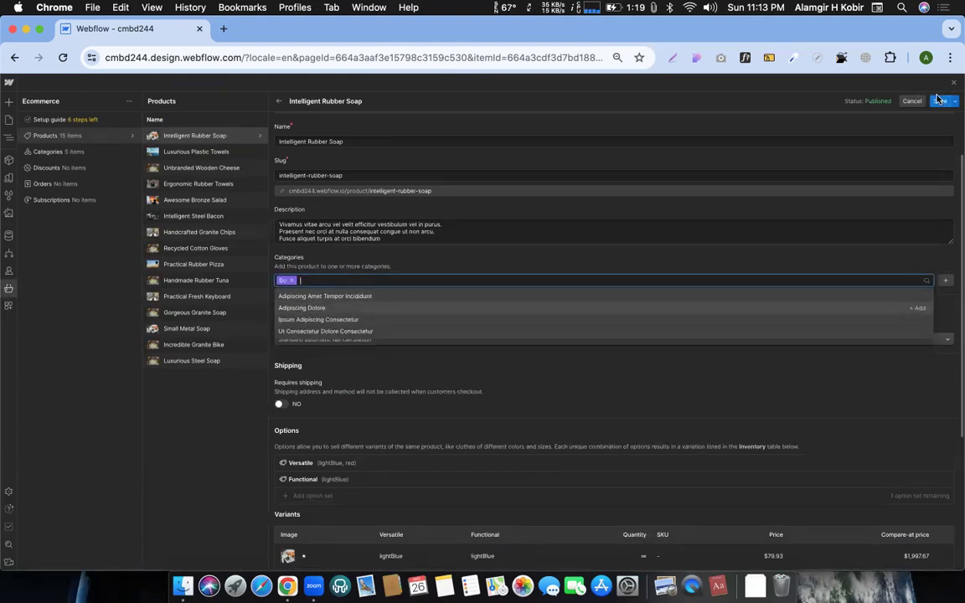
{"action": "key", "text": "super+s"}
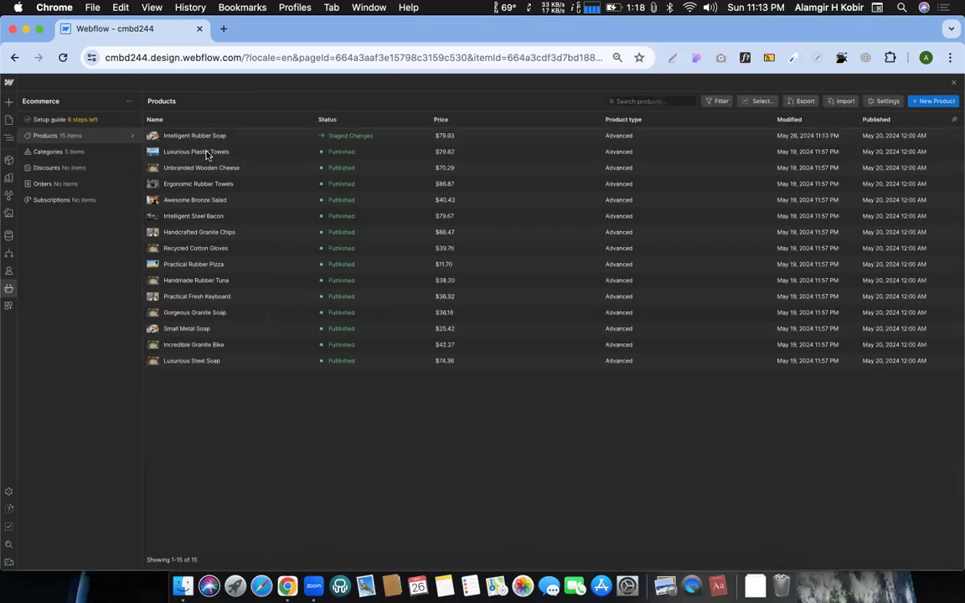
{"action": "left_click", "coordinate": [225, 153]}
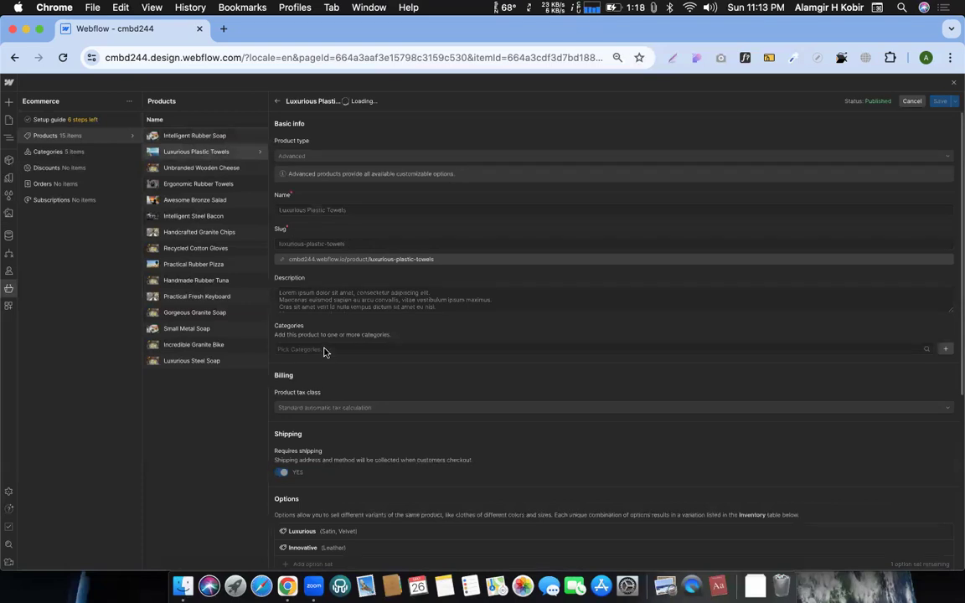
{"action": "key", "text": "Escape"}
{"action": "left_click", "coordinate": [297, 154]}
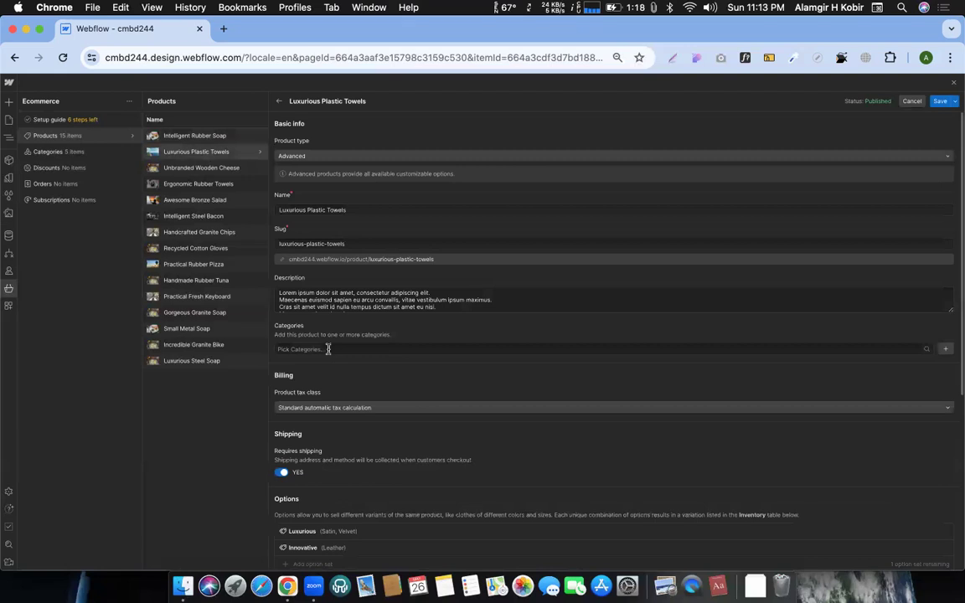
{"action": "left_click", "coordinate": [327, 349]}
{"action": "left_click", "coordinate": [304, 388]}
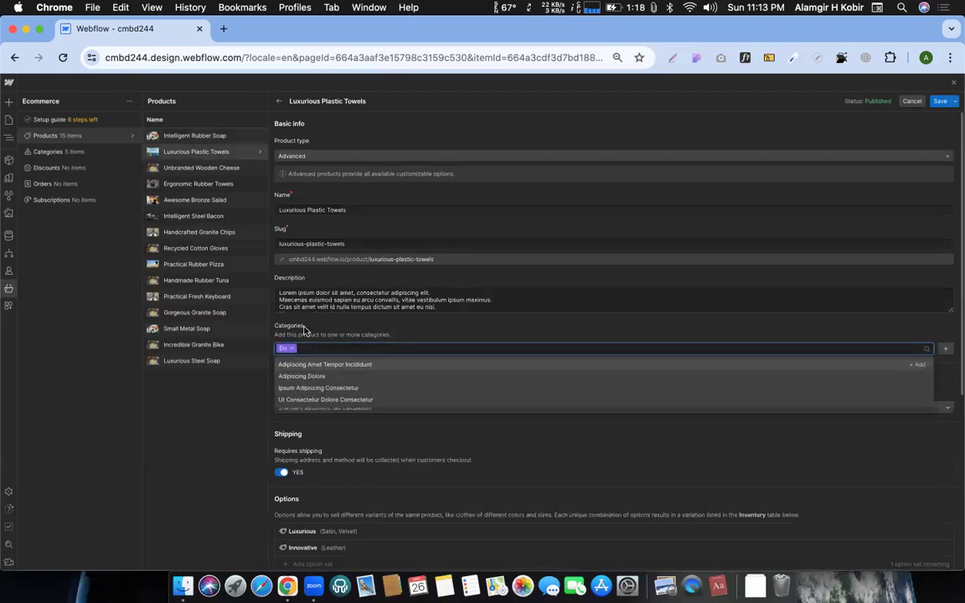
{"action": "left_click", "coordinate": [217, 172]}
{"action": "left_click", "coordinate": [247, 170]}
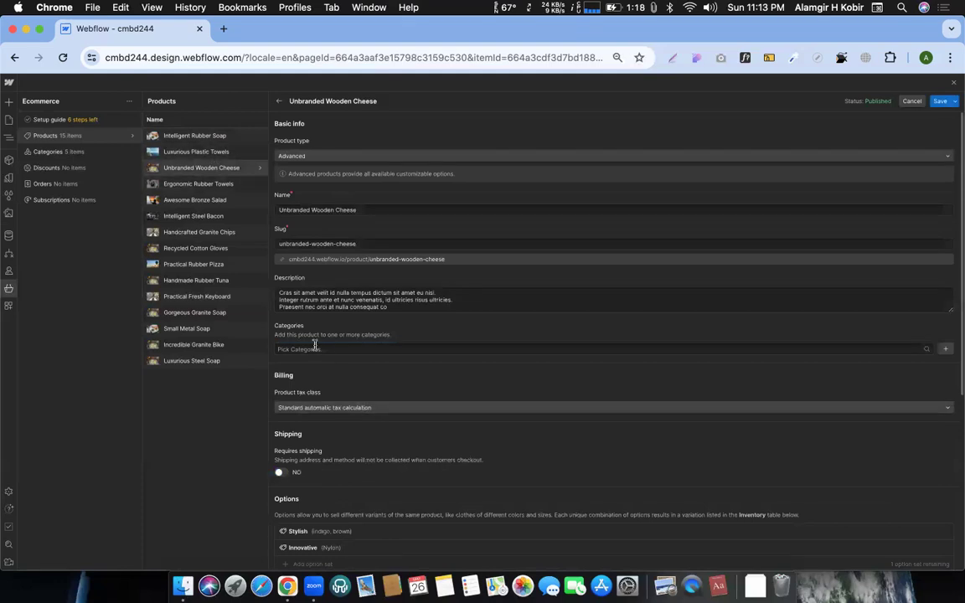
{"action": "left_click", "coordinate": [315, 346]}
{"action": "left_click", "coordinate": [297, 387]}
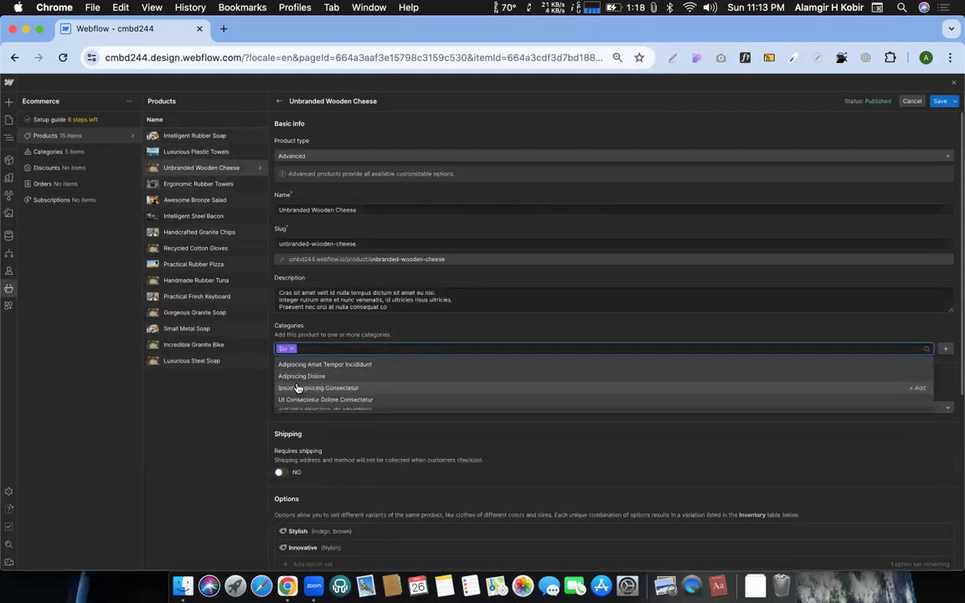
{"action": "left_click", "coordinate": [315, 327]}
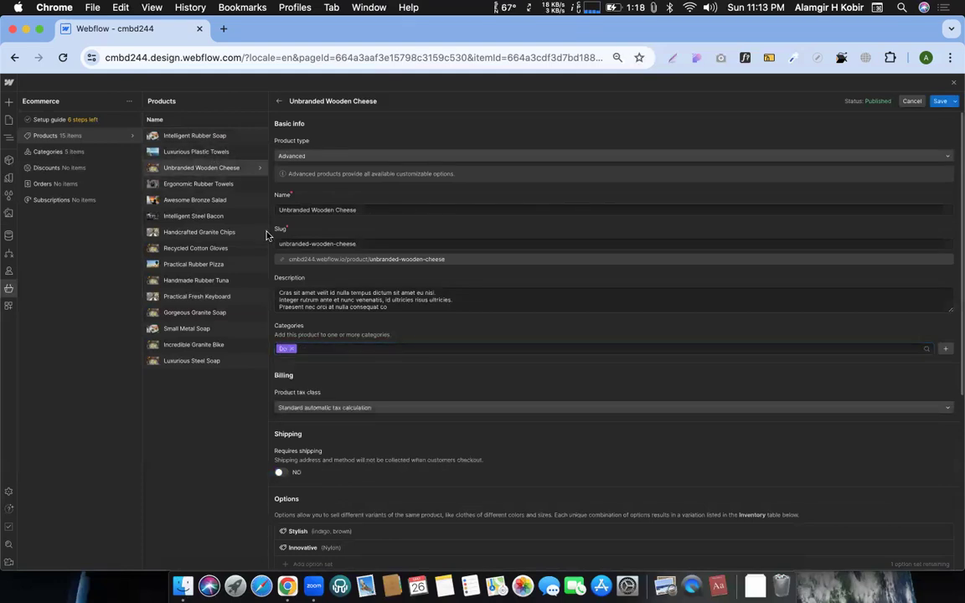
{"action": "left_click", "coordinate": [222, 185]}
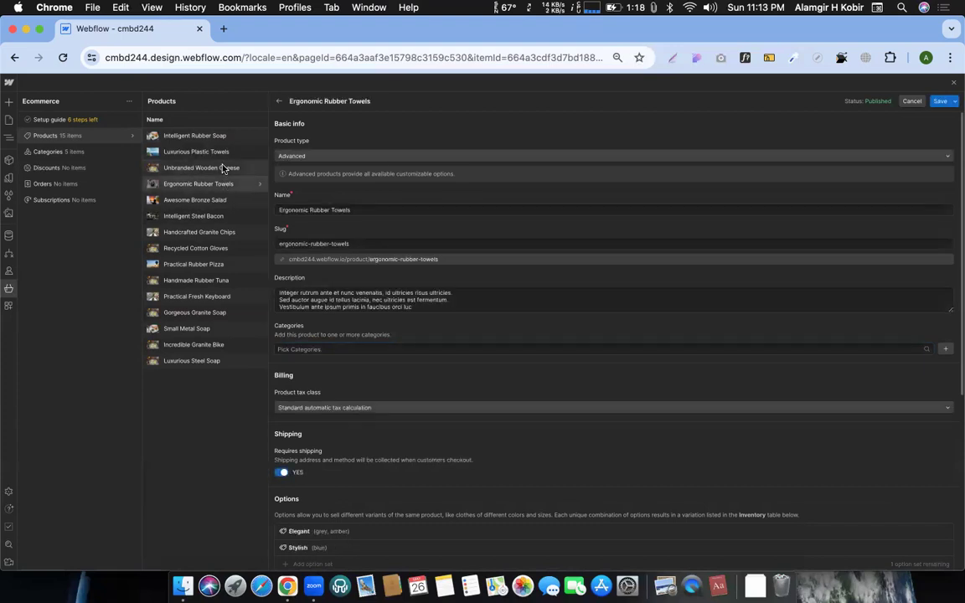
- Assign the Unbranded Wooden Cheese product to the Do category and save it
{"action": "left_click", "coordinate": [224, 168]}
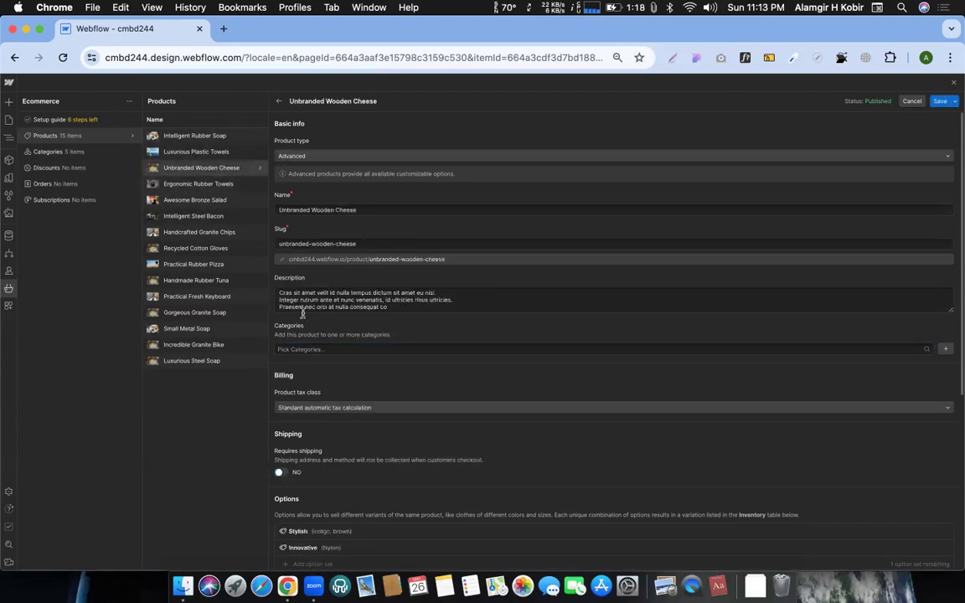
{"action": "left_click", "coordinate": [301, 350]}
{"action": "left_click", "coordinate": [351, 389]}
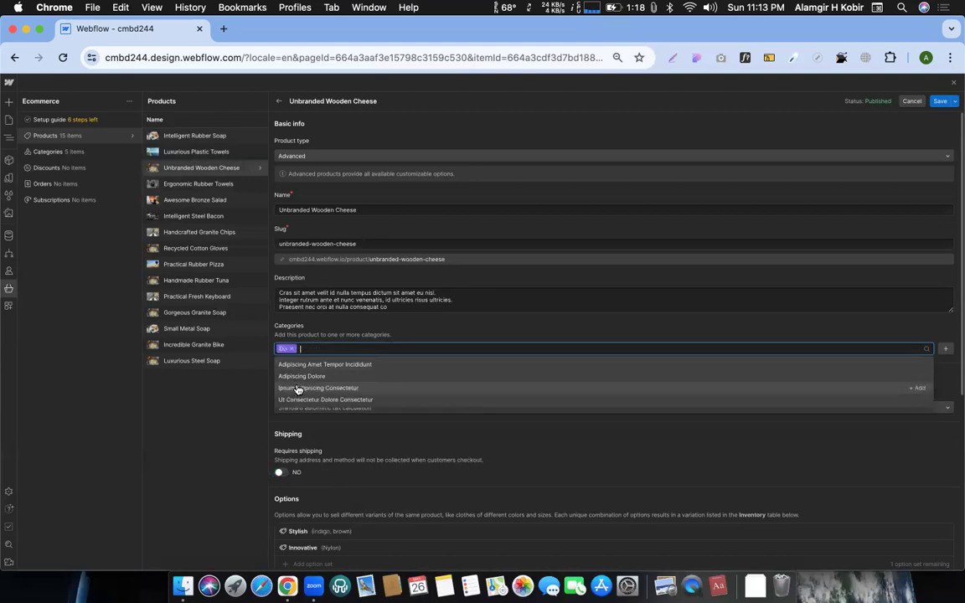
{"action": "left_click", "coordinate": [939, 100]}
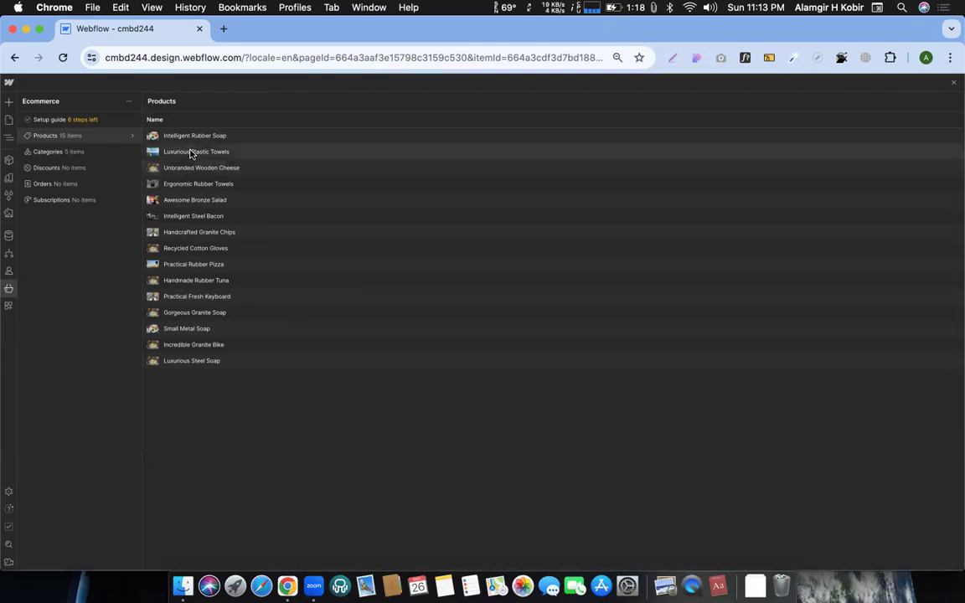
- Assign the Luxurious Plastic Towels product to the Do category and save it
{"action": "left_click", "coordinate": [289, 155]}
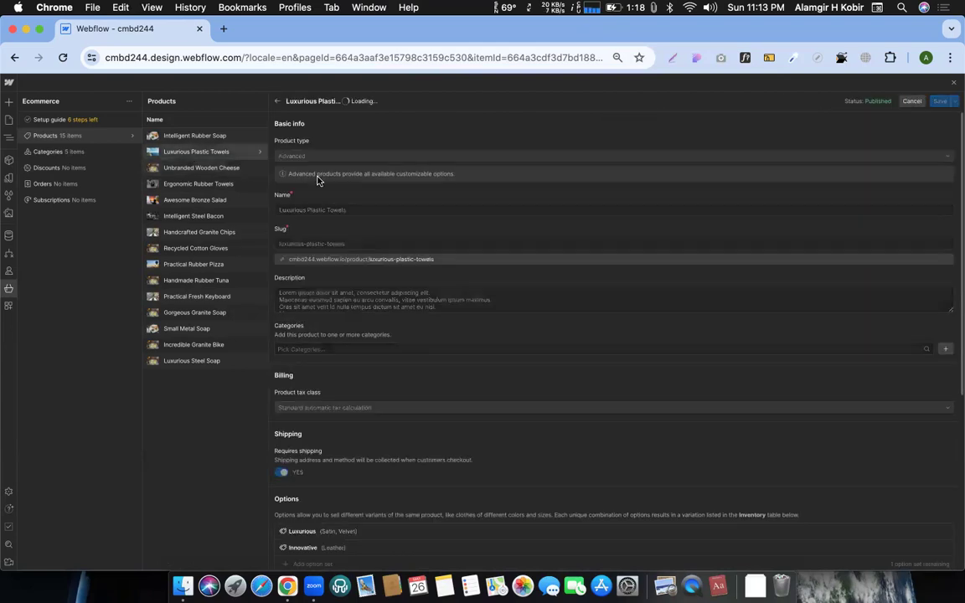
{"action": "left_click", "coordinate": [341, 350]}
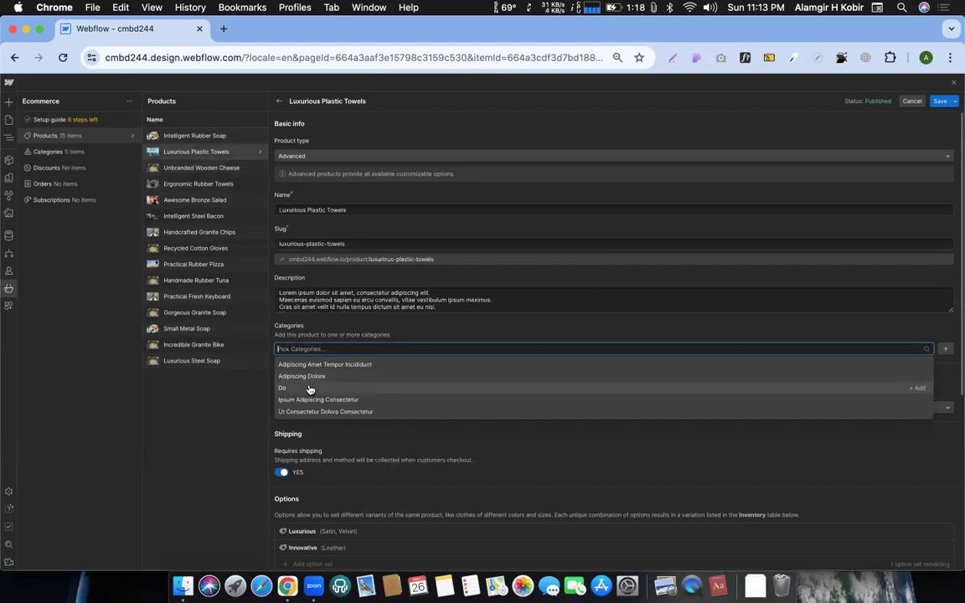
{"action": "left_click", "coordinate": [309, 388]}
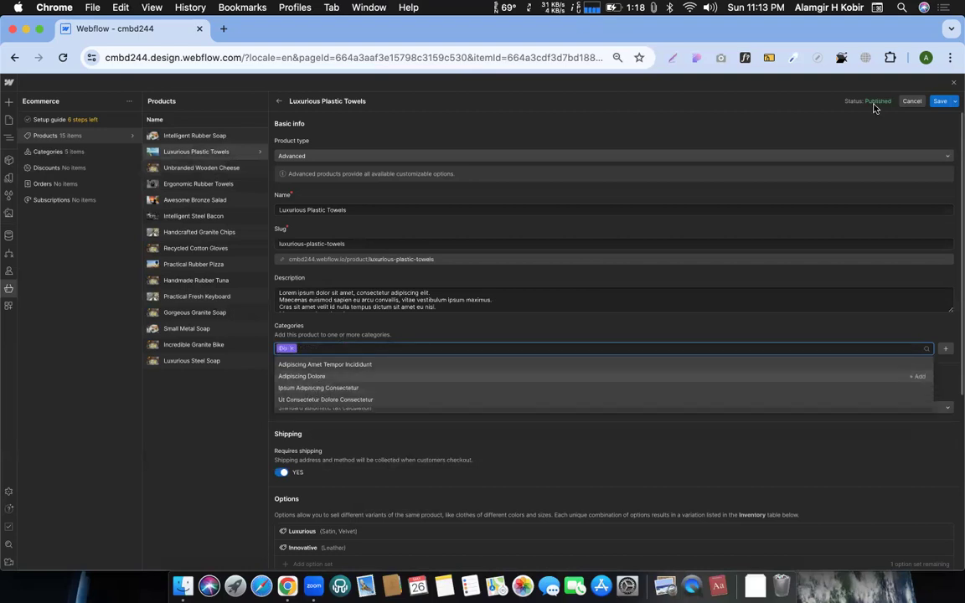
{"action": "left_click", "coordinate": [940, 103]}
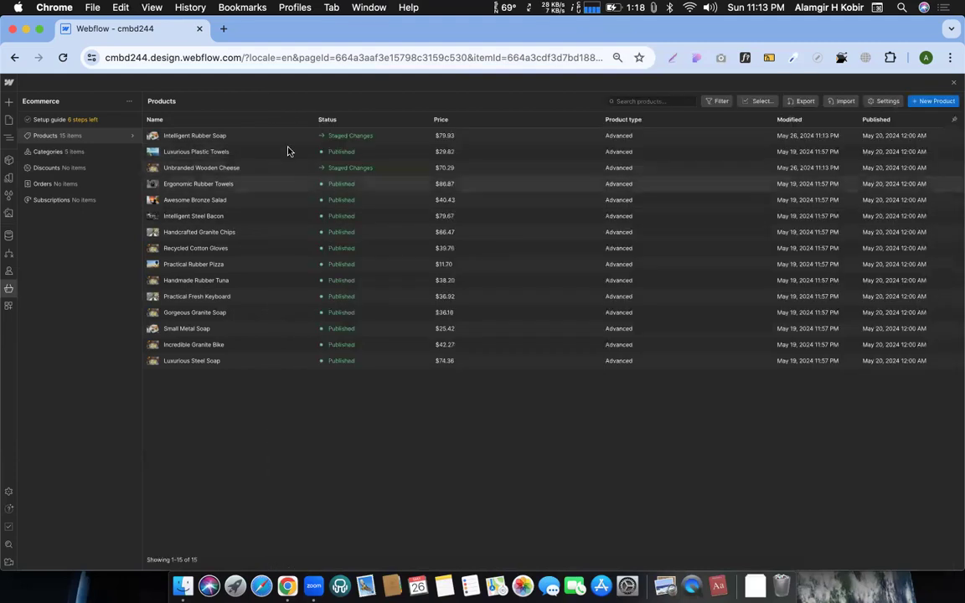
- Assign the Ergonomic Rubber Towels product to the Adipiscing Amet Tempor Incididunt category and save it
{"action": "left_click", "coordinate": [301, 187]}
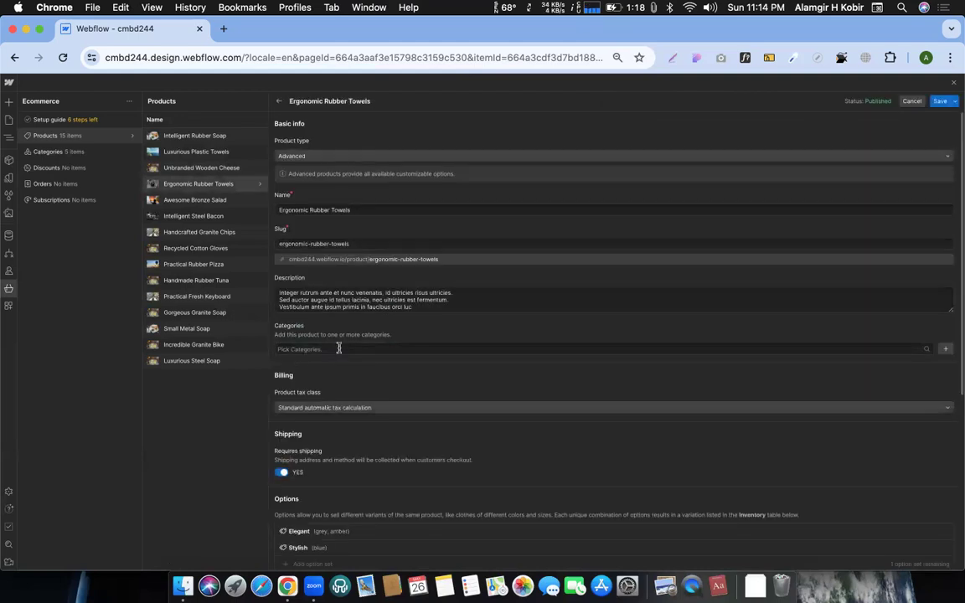
{"action": "left_click", "coordinate": [338, 348]}
{"action": "left_click", "coordinate": [298, 364]}
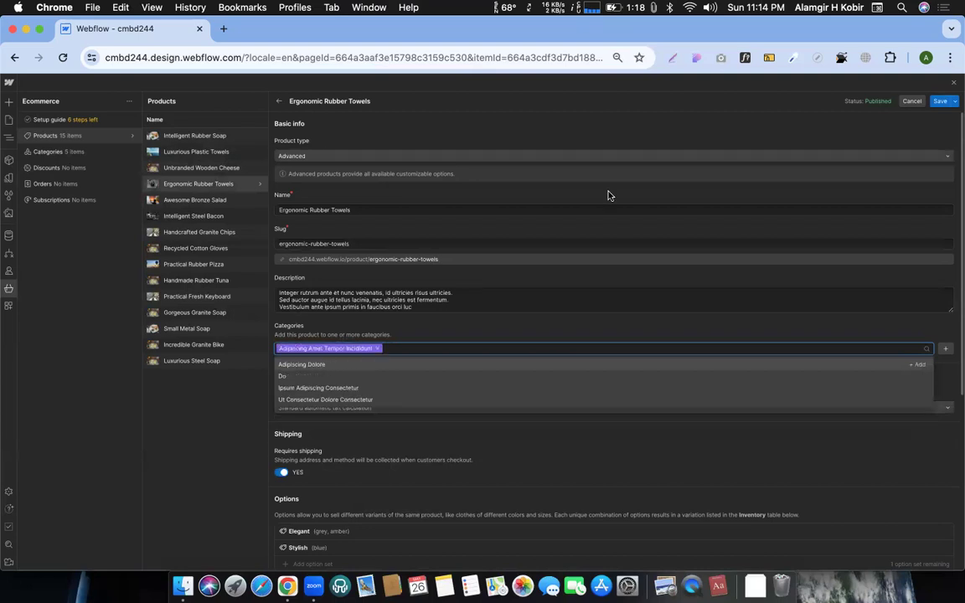
{"action": "left_click", "coordinate": [939, 101]}
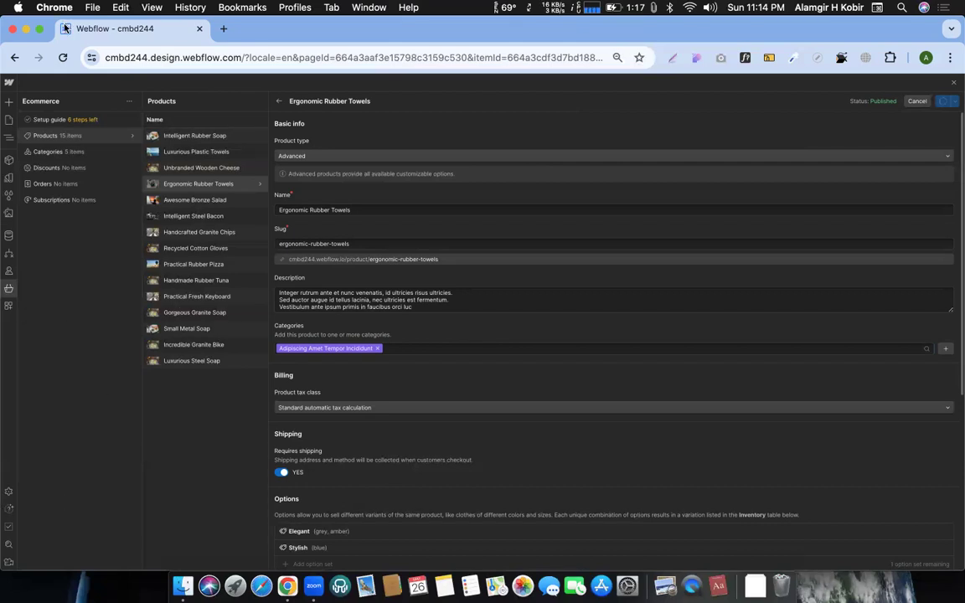
- Reload the designer and switch the Categories Template to the Do category to check its filtered product list
{"action": "left_click", "coordinate": [61, 59]}
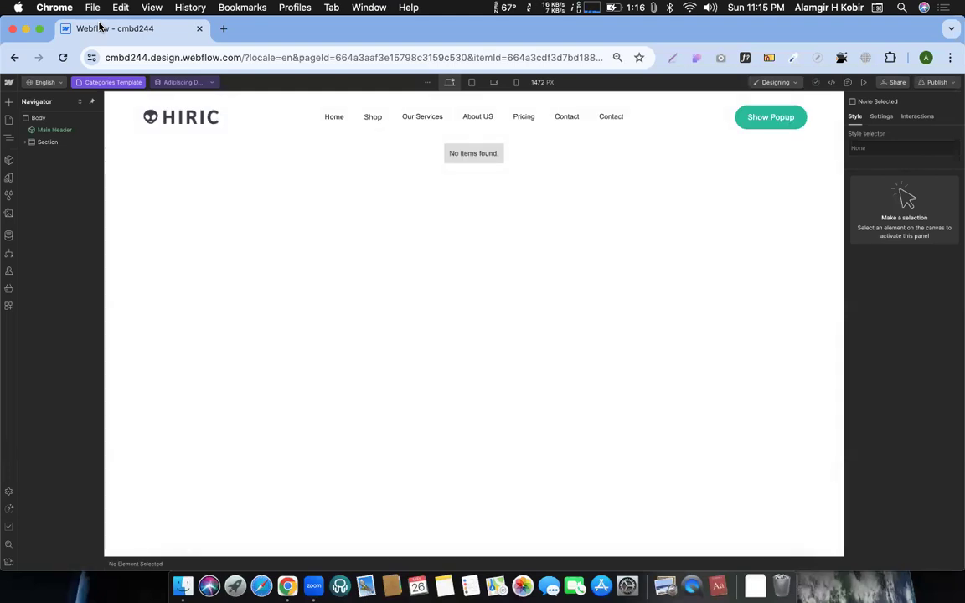
{"action": "left_click", "coordinate": [181, 84]}
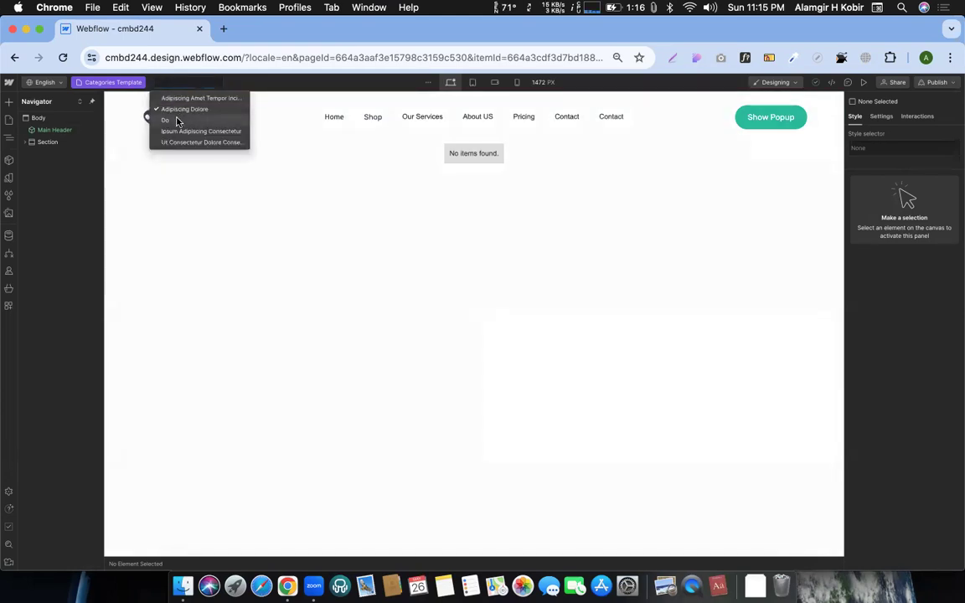
{"action": "left_click", "coordinate": [167, 120]}
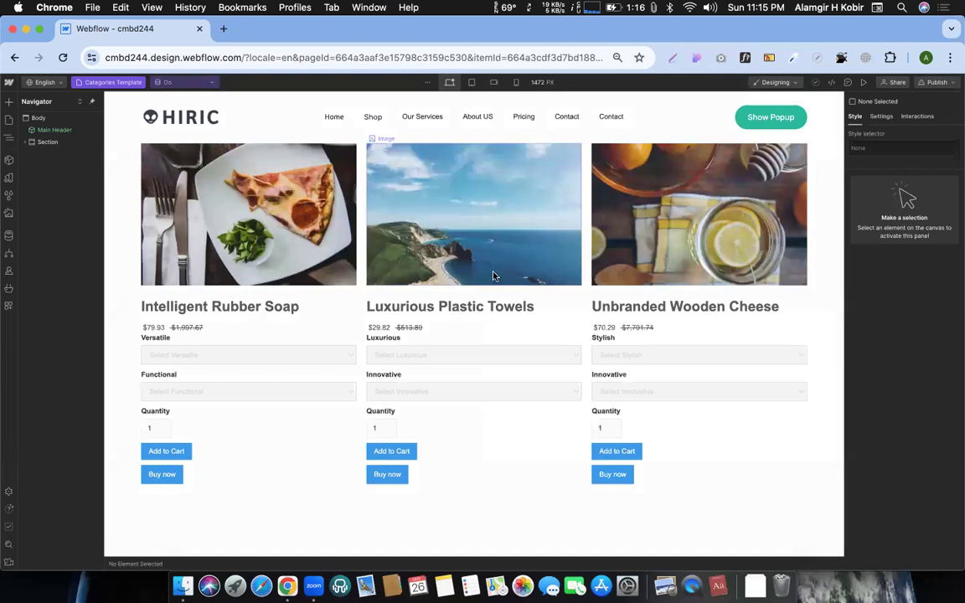
{"action": "scroll", "coordinate": [494, 276], "scroll_direction": "down", "scroll_amount": 1}
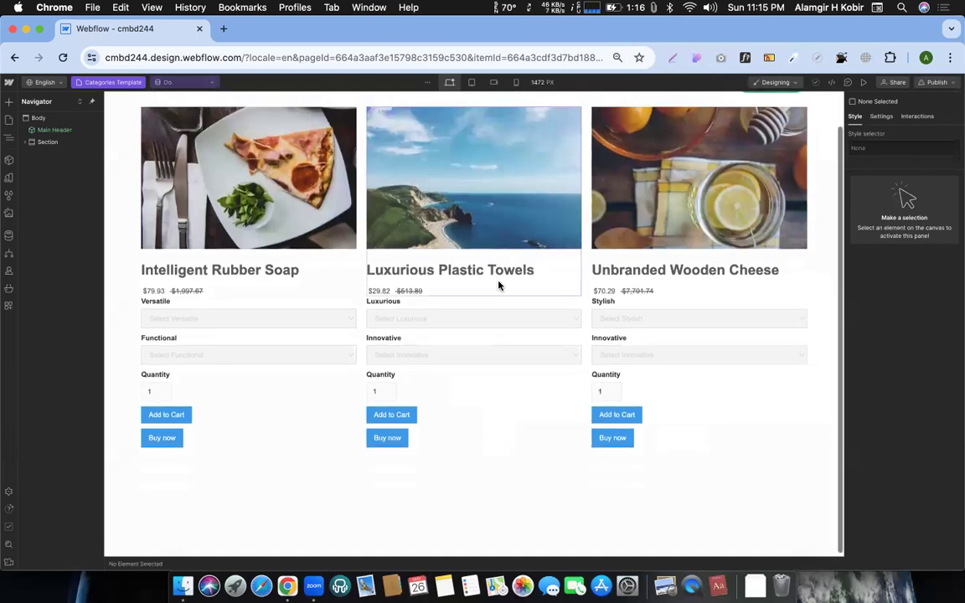
{"action": "scroll", "coordinate": [498, 286], "scroll_direction": "up", "scroll_amount": 1}
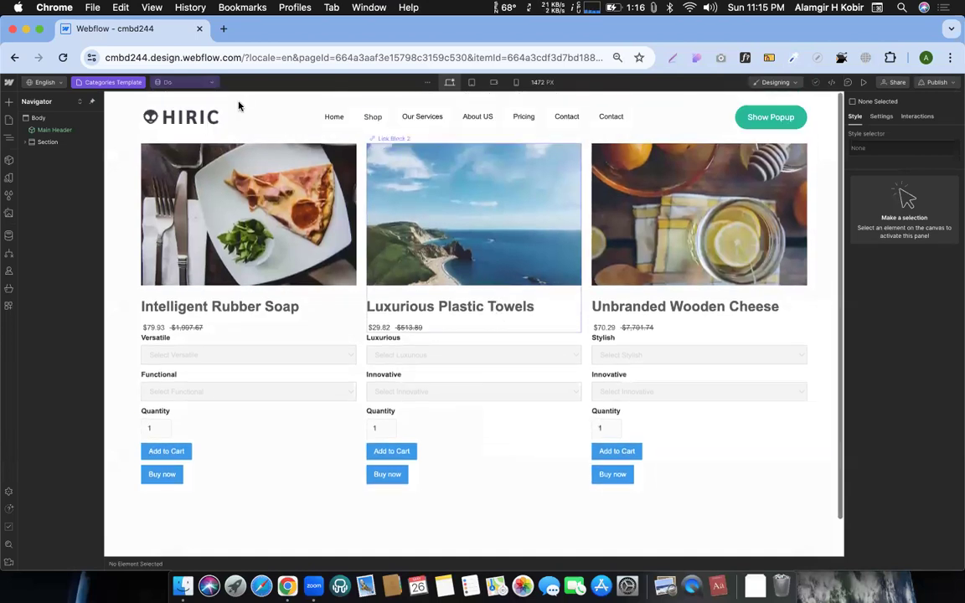
{"action": "left_click", "coordinate": [190, 83]}
{"action": "key", "text": "Escape"}
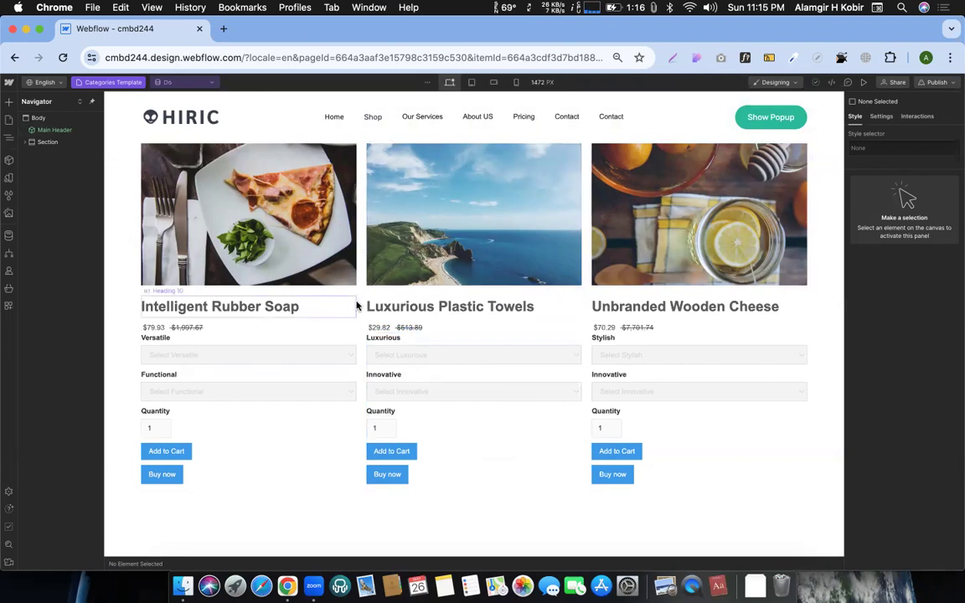
{"action": "left_click", "coordinate": [186, 84]}
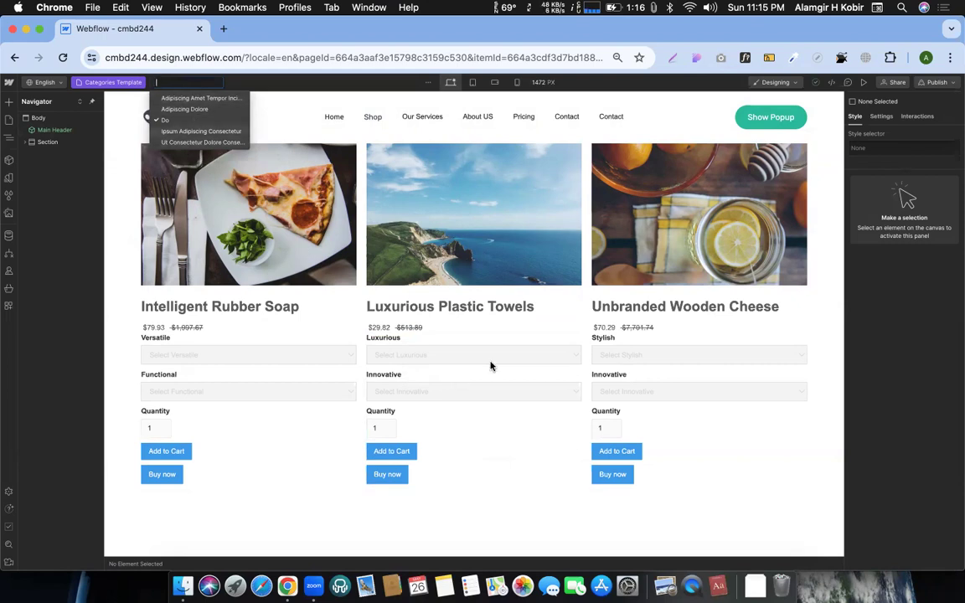
{"action": "left_click", "coordinate": [124, 178]}
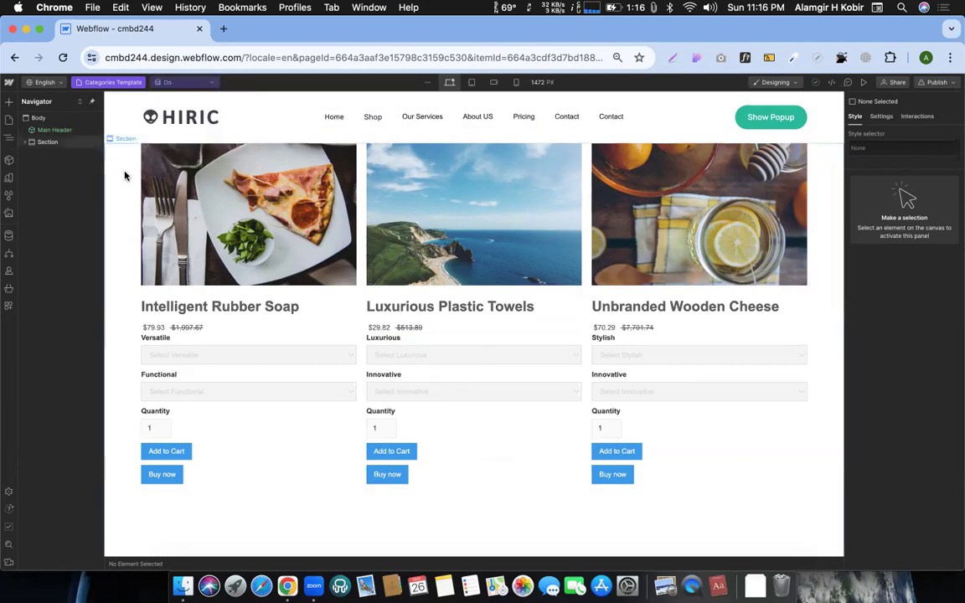
- Set the top padding of the section holding the category's products to 100 px
{"action": "left_click", "coordinate": [124, 175]}
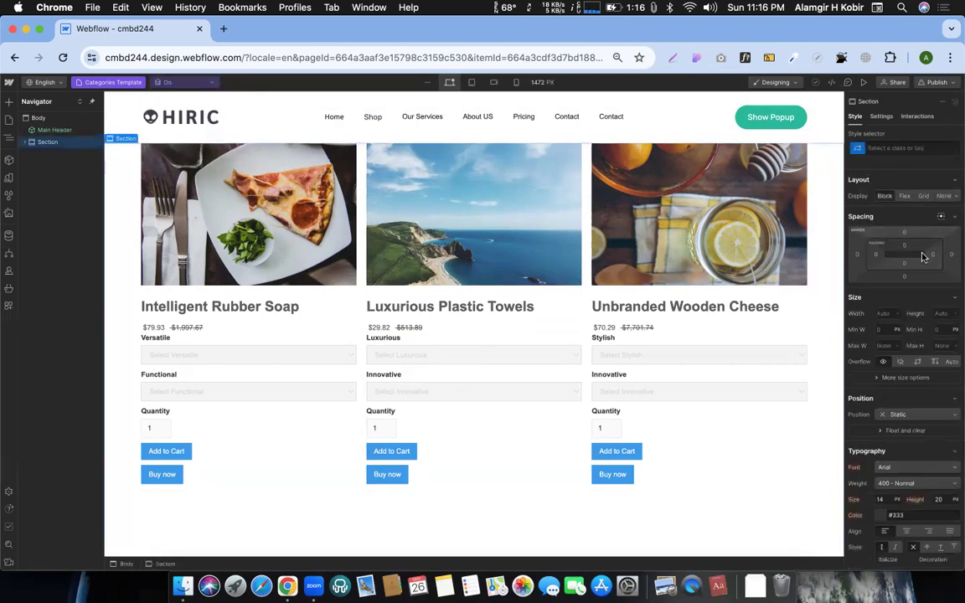
{"action": "left_click", "coordinate": [903, 245]}
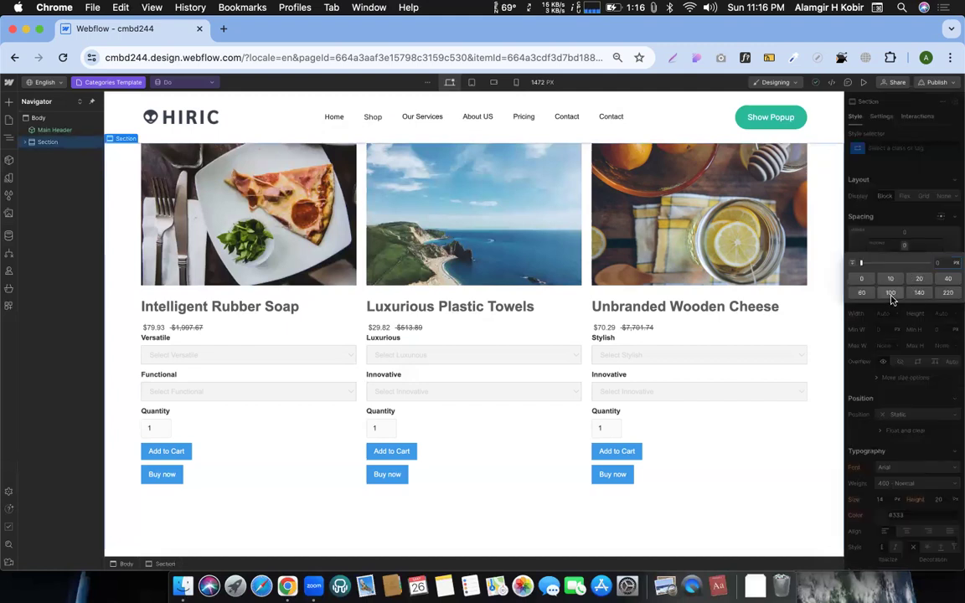
{"action": "left_click", "coordinate": [890, 293]}
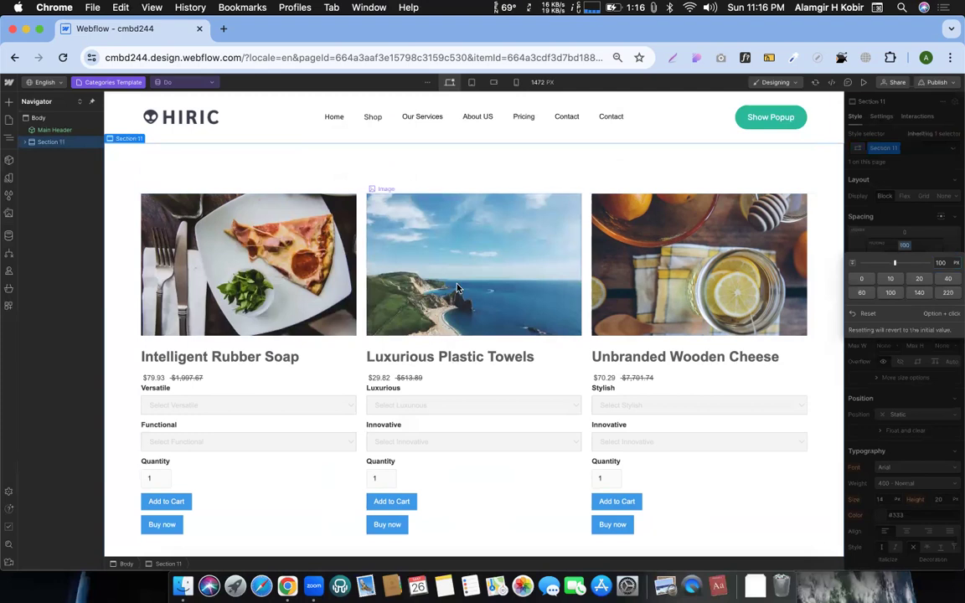
- Add the Main Footer component below the product section on the Categories Template and publish the site
{"action": "scroll", "coordinate": [457, 288], "scroll_direction": "down", "scroll_amount": 3}
{"action": "scroll", "coordinate": [457, 288], "scroll_direction": "up", "scroll_amount": 3}
{"action": "scroll", "coordinate": [249, 458], "scroll_direction": "down", "scroll_amount": 3}
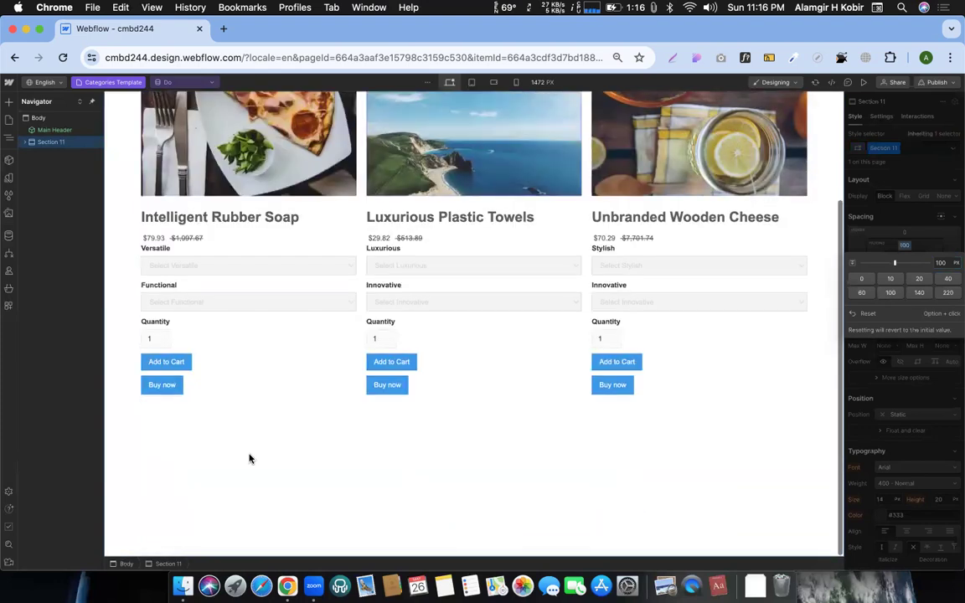
{"action": "left_click", "coordinate": [9, 161]}
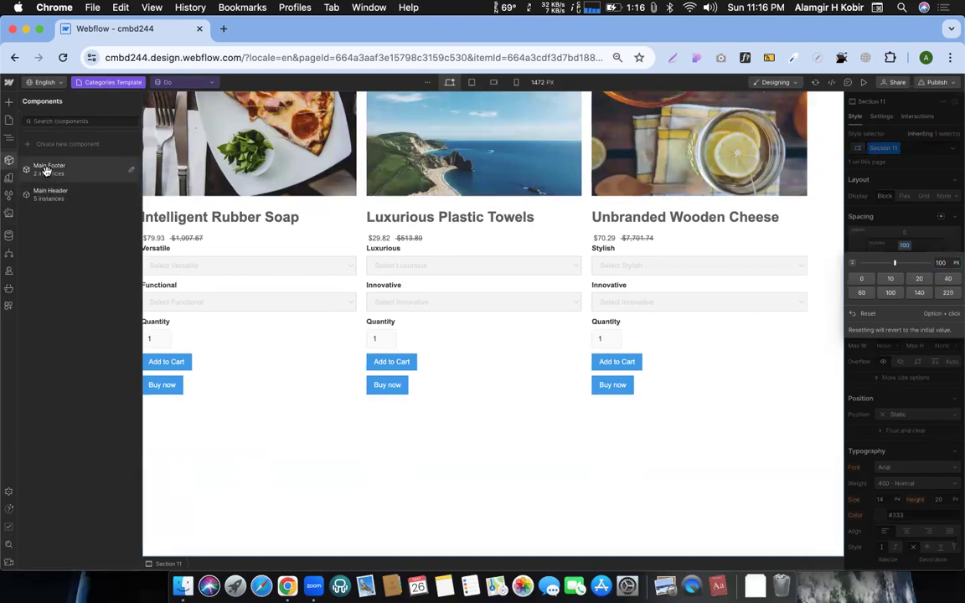
{"action": "left_click", "coordinate": [46, 168]}
{"action": "left_click_drag", "start_coordinate": [55, 170], "coordinate": [12, 176]}
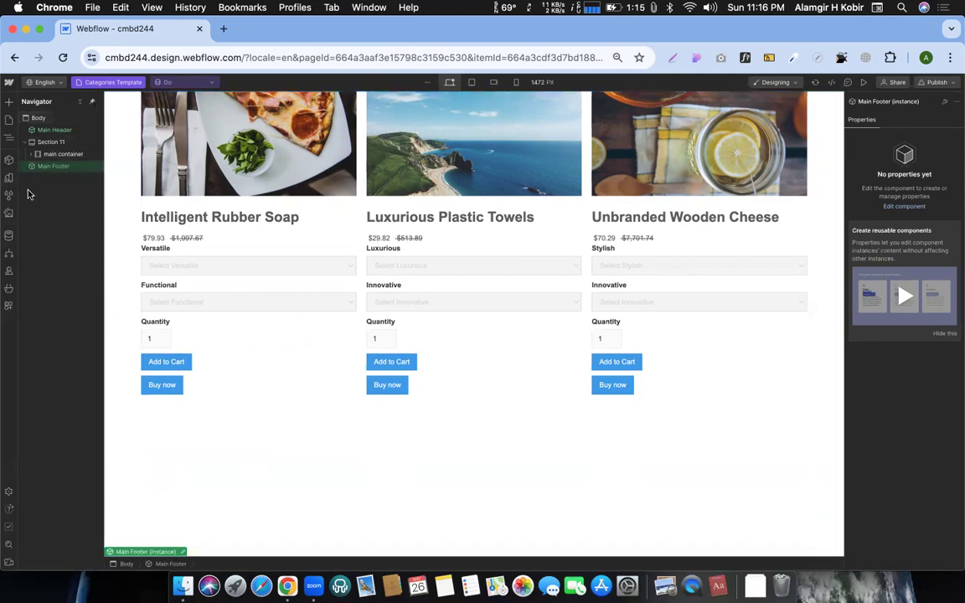
{"action": "scroll", "coordinate": [422, 334], "scroll_direction": "down", "scroll_amount": 4}
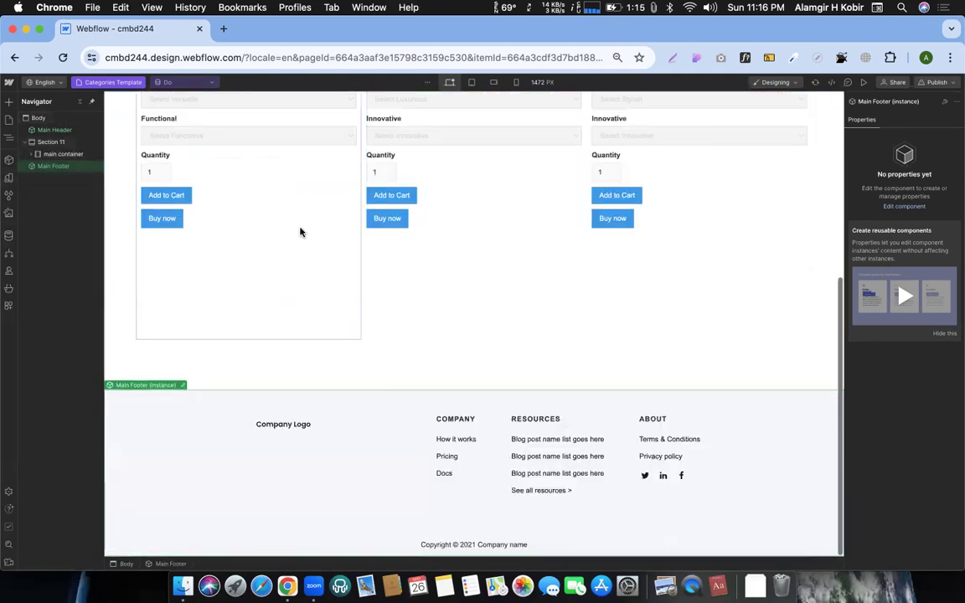
{"action": "scroll", "coordinate": [301, 226], "scroll_direction": "up", "scroll_amount": 7}
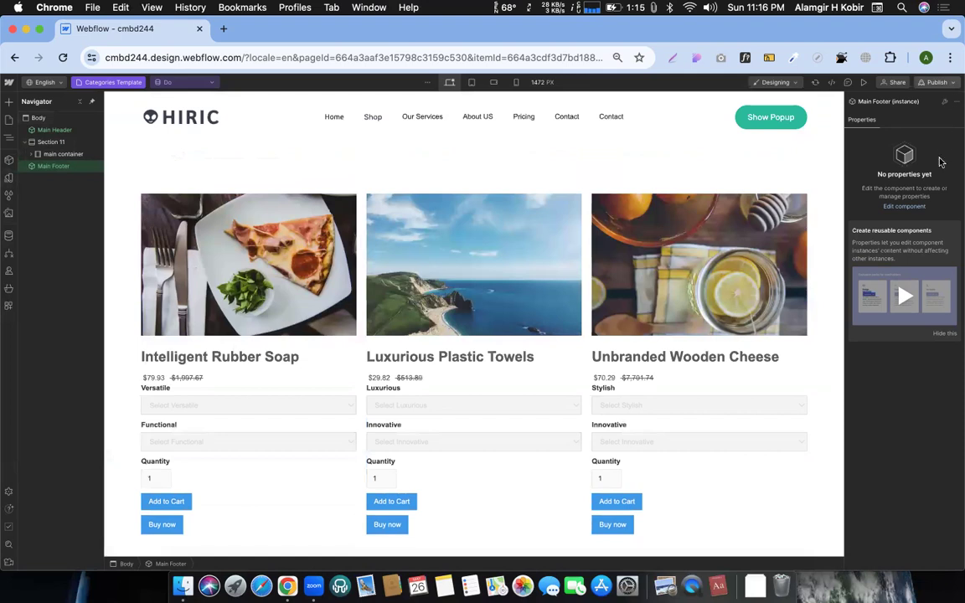
{"action": "left_click", "coordinate": [936, 82]}
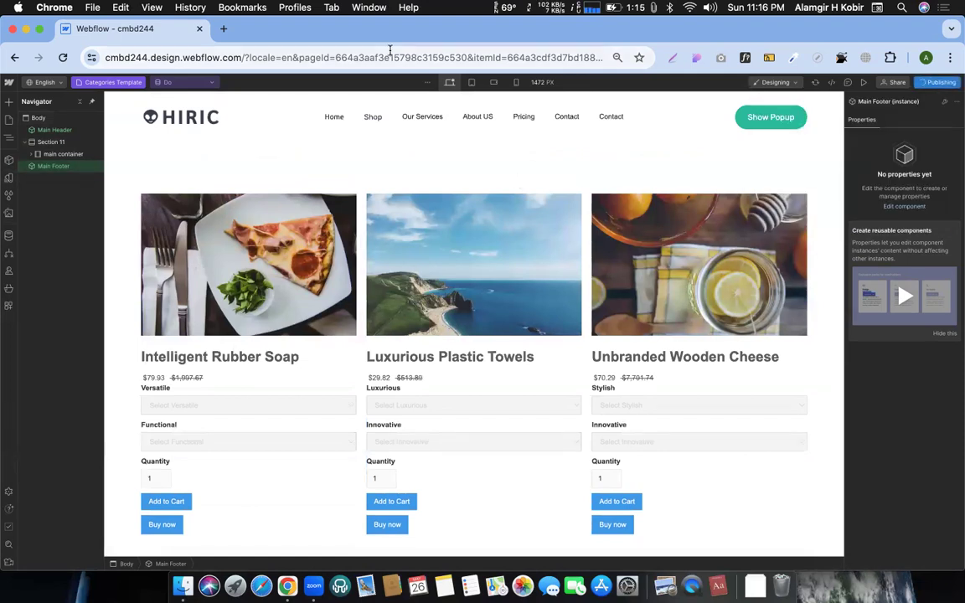
{"action": "left_click", "coordinate": [177, 82]}
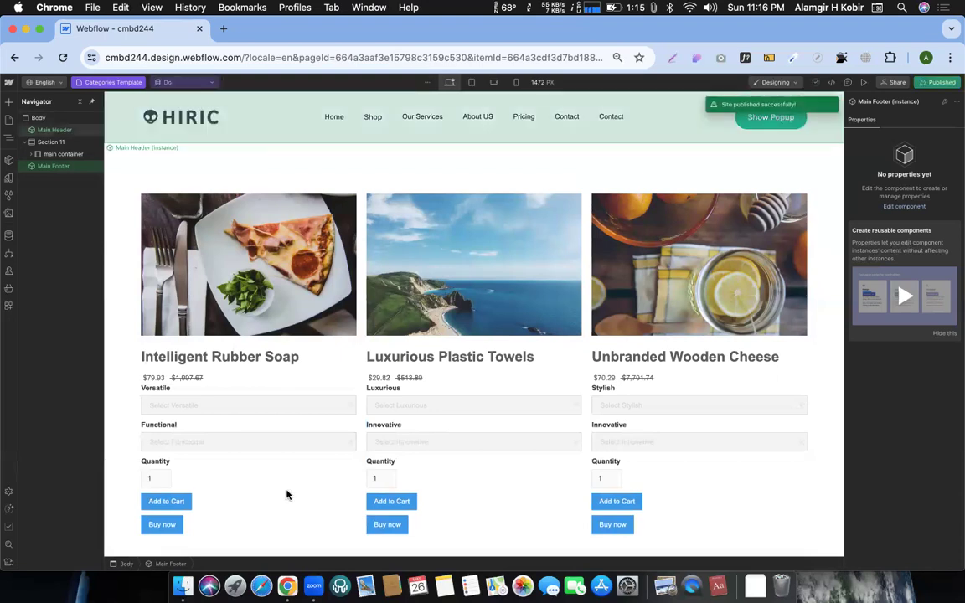
- Preview the page and try adding Intelligent Rubber Soap to the cart with Versatile red and Functional lightBlue
{"action": "left_click", "coordinate": [863, 83]}
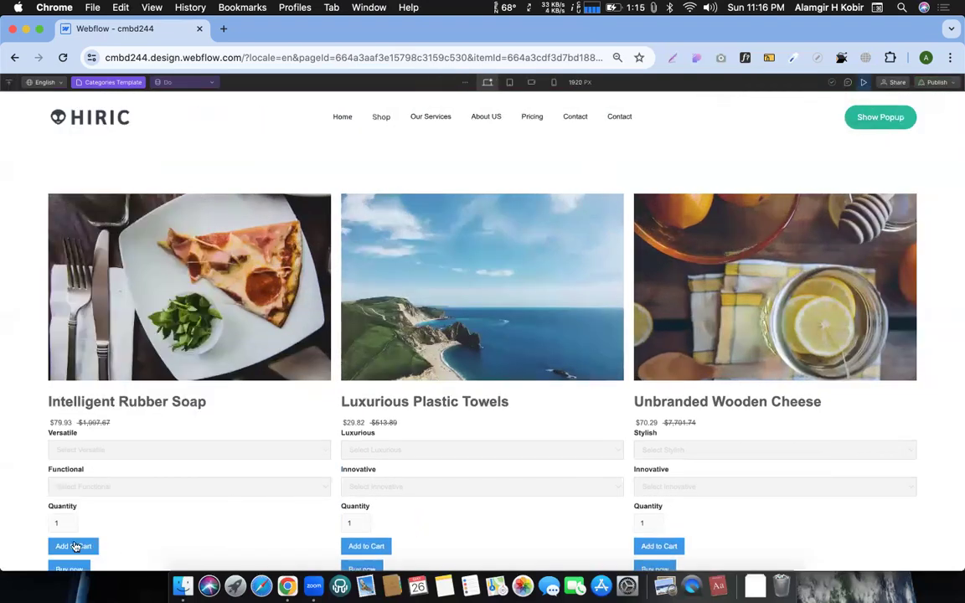
{"action": "left_click", "coordinate": [75, 546]}
{"action": "left_click", "coordinate": [121, 452]}
{"action": "left_click", "coordinate": [107, 475]}
{"action": "left_click", "coordinate": [88, 454]}
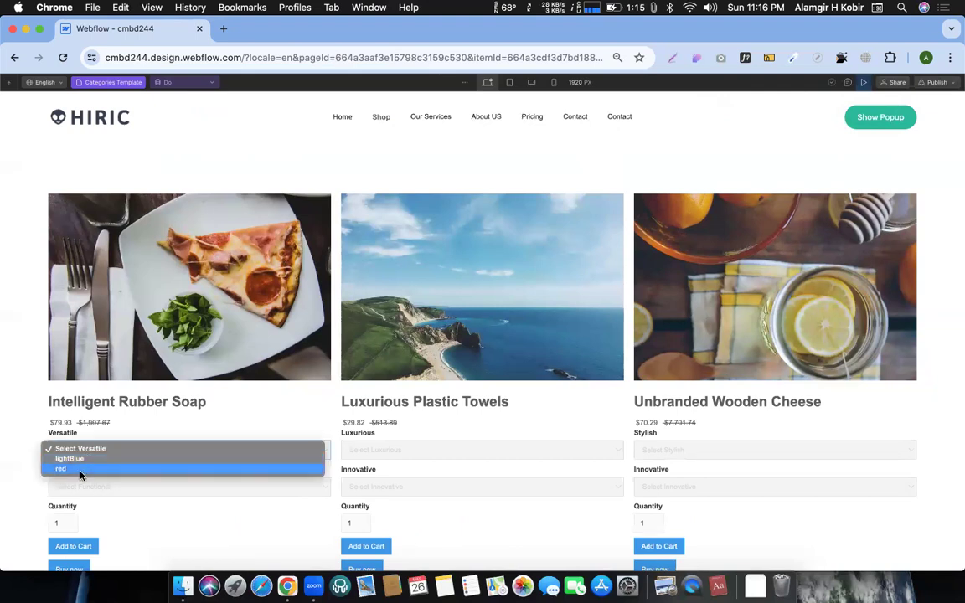
{"action": "left_click", "coordinate": [79, 474]}
{"action": "left_click", "coordinate": [92, 489]}
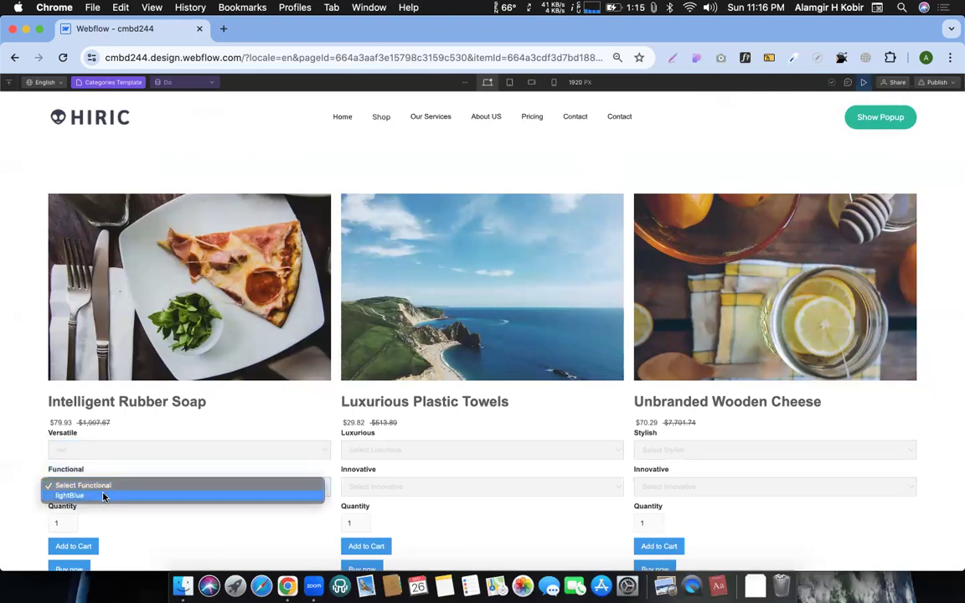
{"action": "left_click", "coordinate": [72, 497]}
{"action": "scroll", "coordinate": [94, 521], "scroll_direction": "down", "scroll_amount": 1}
{"action": "left_click", "coordinate": [80, 537]}
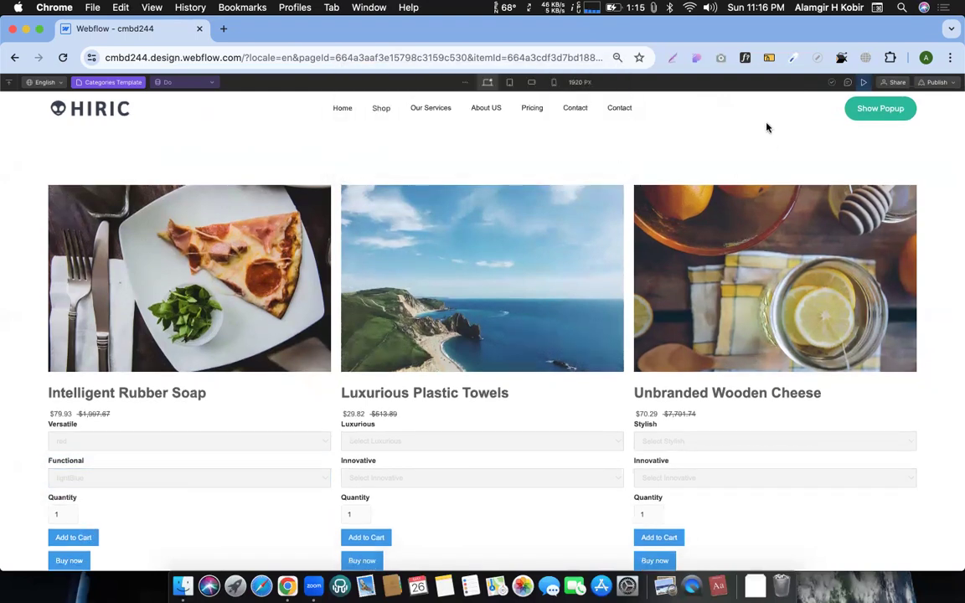
{"action": "key", "text": "Escape"}
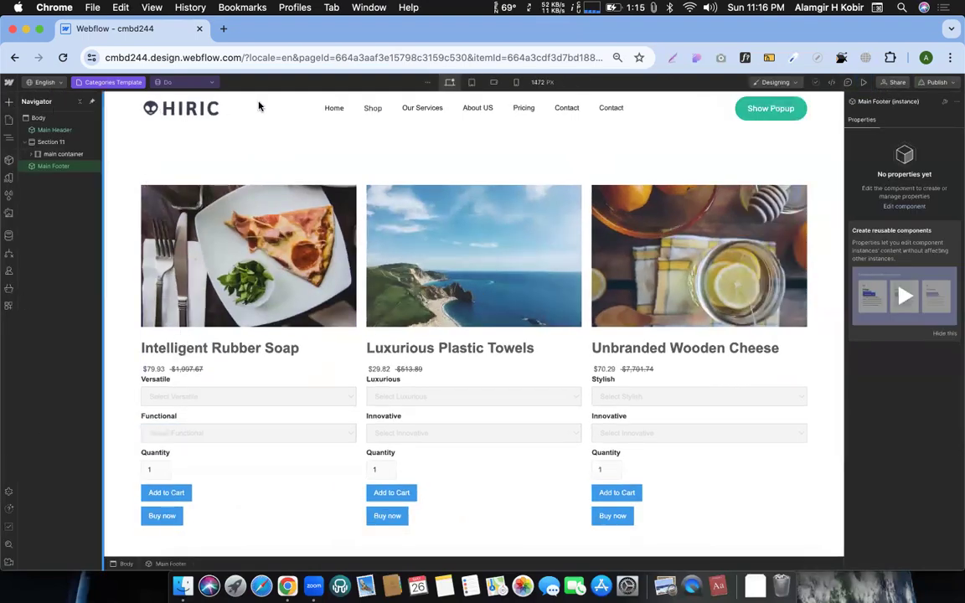
- Open the Main Header component for editing and add an Ecommerce Cart element to the Show Popup button's cell
{"action": "double_click", "coordinate": [267, 105]}
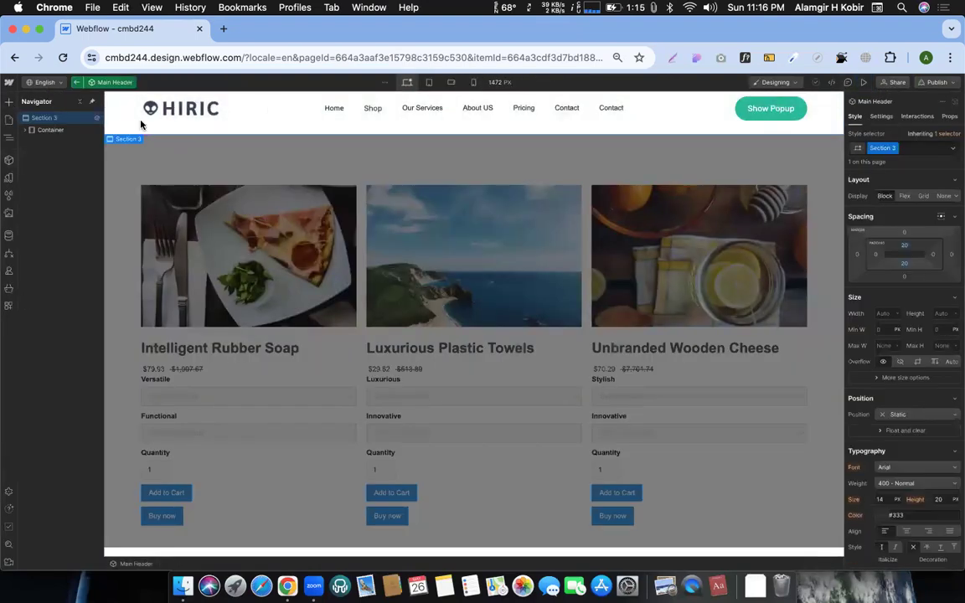
{"action": "left_click", "coordinate": [9, 101]}
{"action": "scroll", "coordinate": [78, 303], "scroll_direction": "down", "scroll_amount": 10}
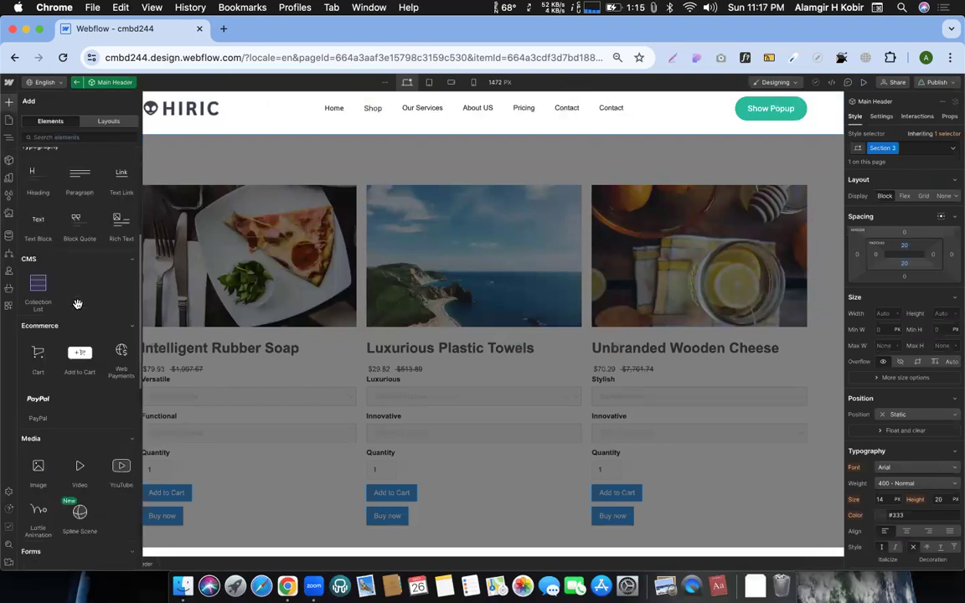
{"action": "scroll", "coordinate": [90, 398], "scroll_direction": "down", "scroll_amount": 5}
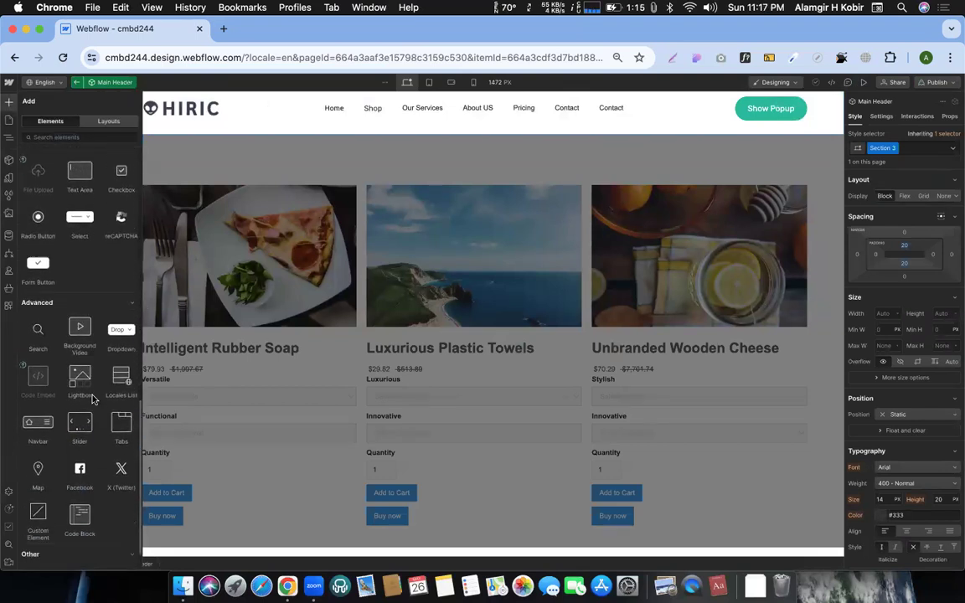
{"action": "scroll", "coordinate": [92, 377], "scroll_direction": "up", "scroll_amount": 5}
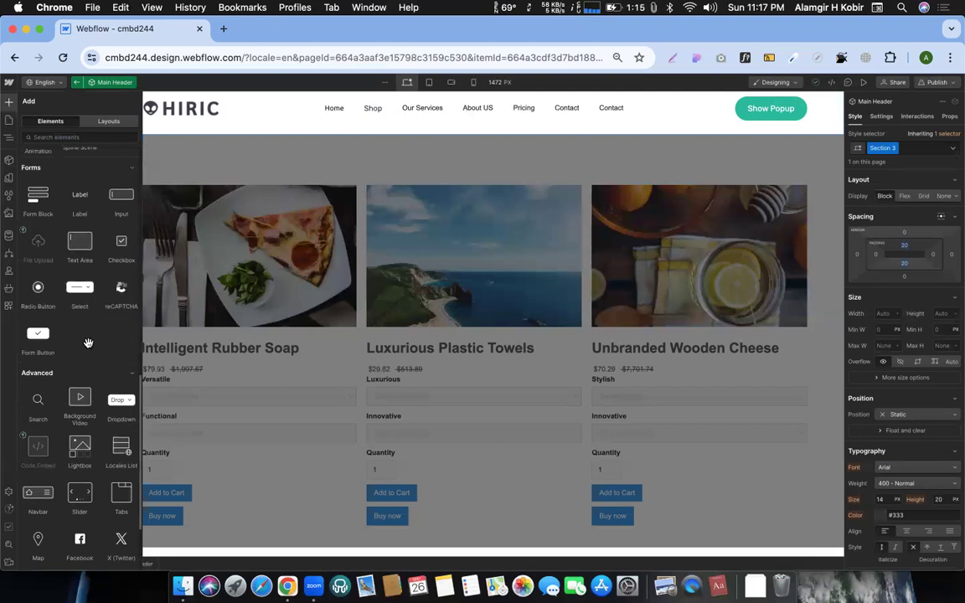
{"action": "scroll", "coordinate": [79, 327], "scroll_direction": "up", "scroll_amount": 2}
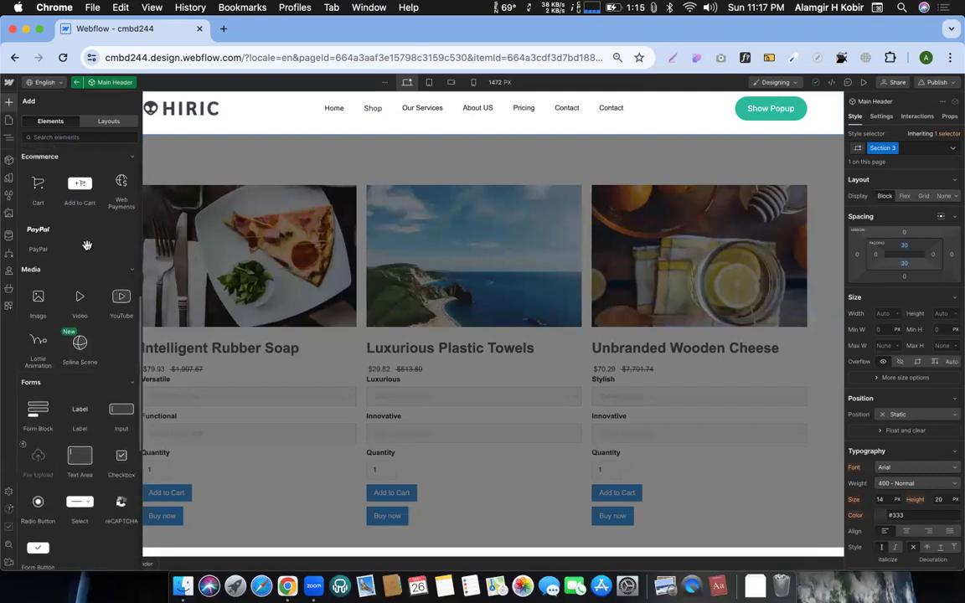
{"action": "left_click_drag", "start_coordinate": [31, 183], "coordinate": [788, 127]}
- Lay out the header cell with the popup and cart buttons horizontally and widen it to about 0.75FR
{"action": "left_click", "coordinate": [727, 115]}
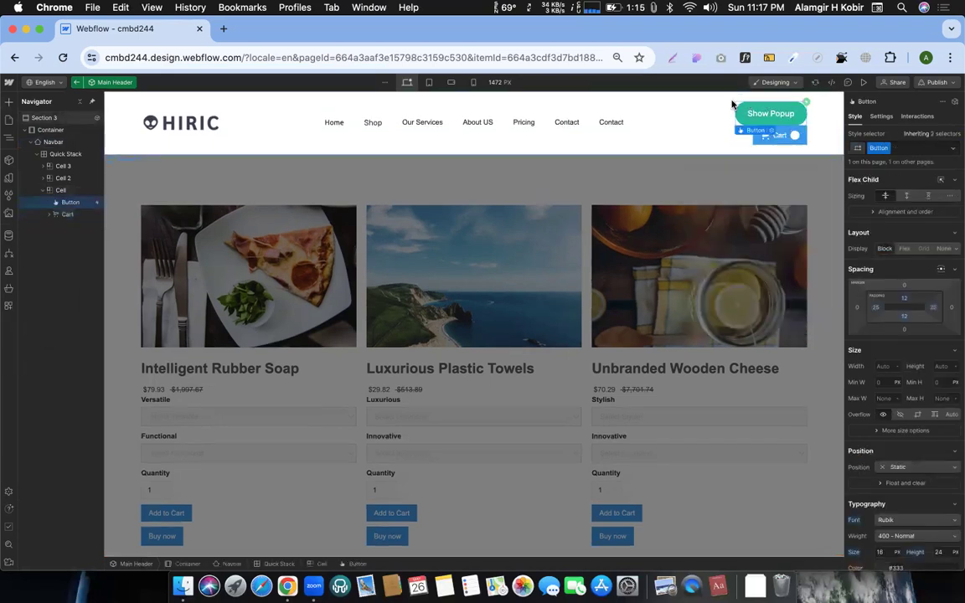
{"action": "left_click", "coordinate": [726, 111]}
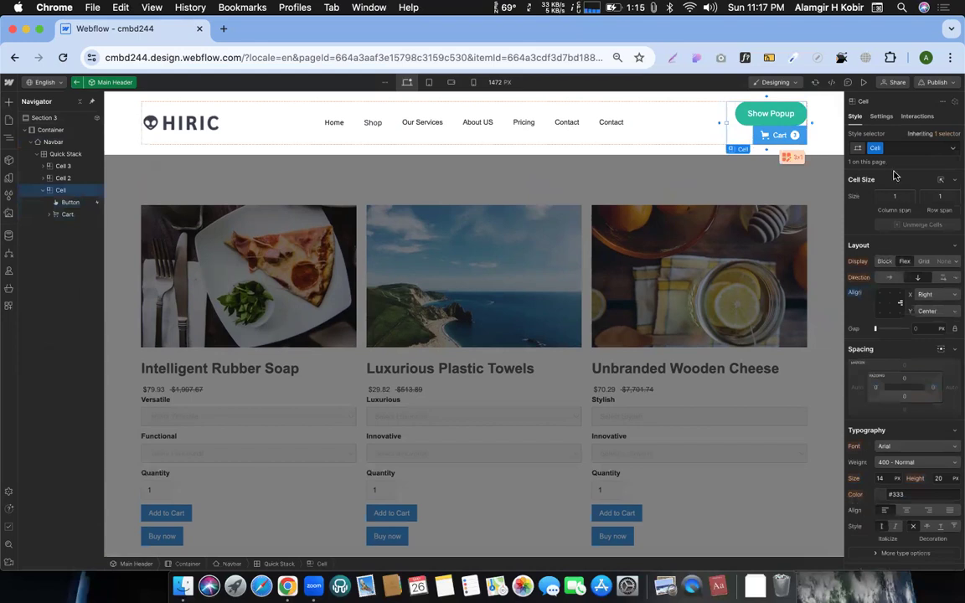
{"action": "left_click", "coordinate": [889, 277]}
{"action": "left_click_drag", "start_coordinate": [702, 120], "coordinate": [659, 121]}
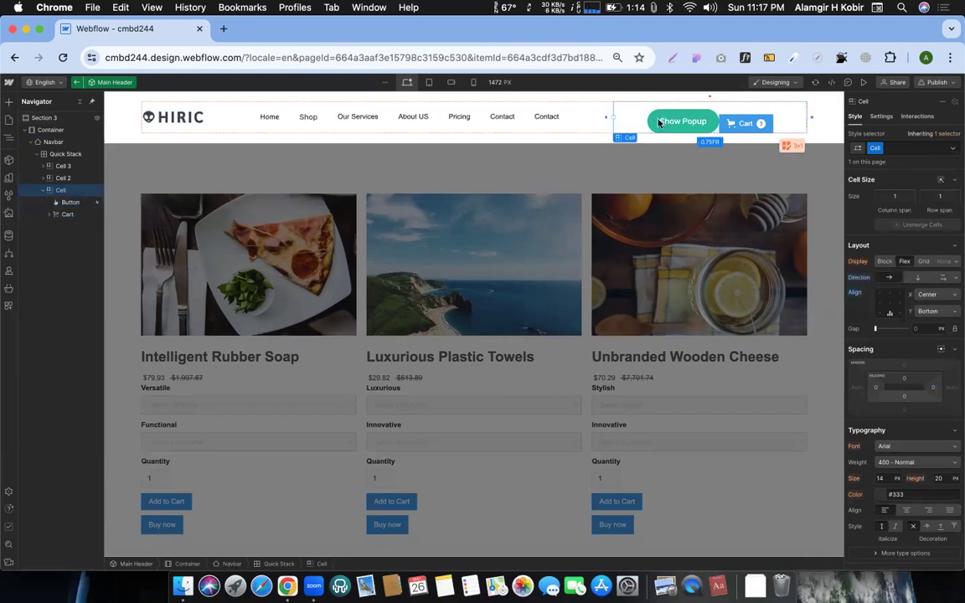
- Delete the Show Popup button from the header
{"action": "left_click", "coordinate": [741, 123]}
{"action": "left_click", "coordinate": [703, 124]}
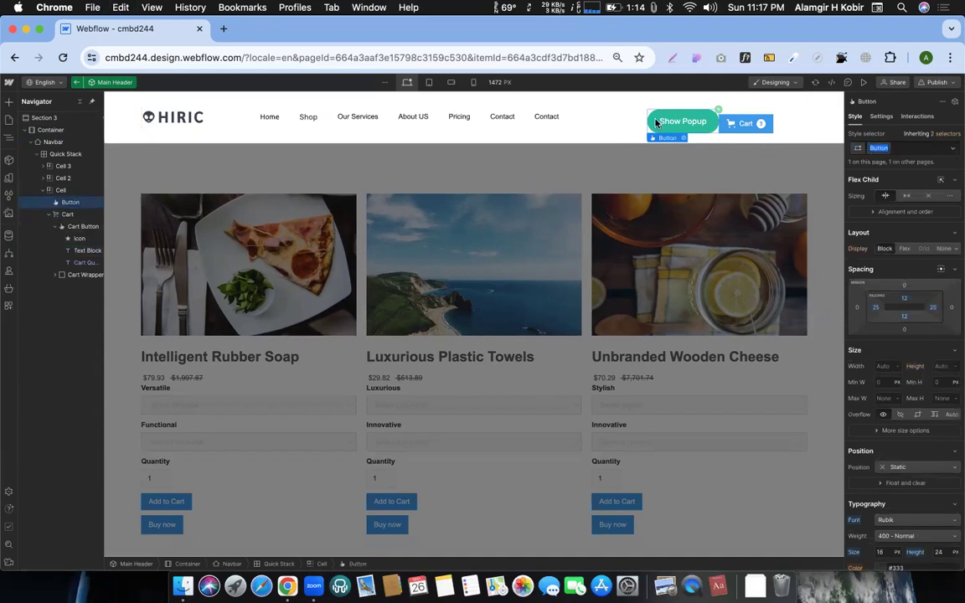
{"action": "key", "text": "Delete"}
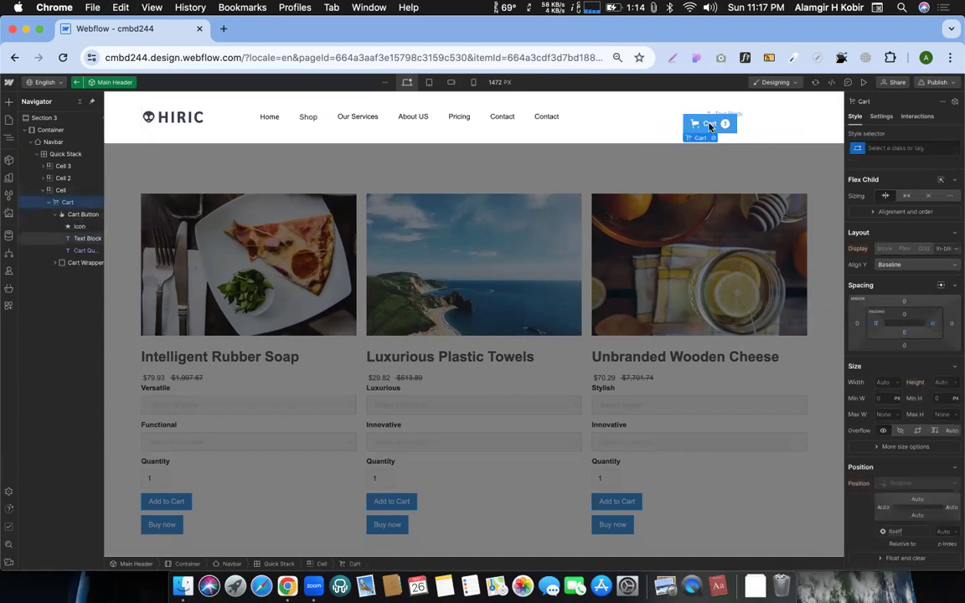
- Apply the existing Button class to the header's cart button
{"action": "left_click", "coordinate": [710, 124]}
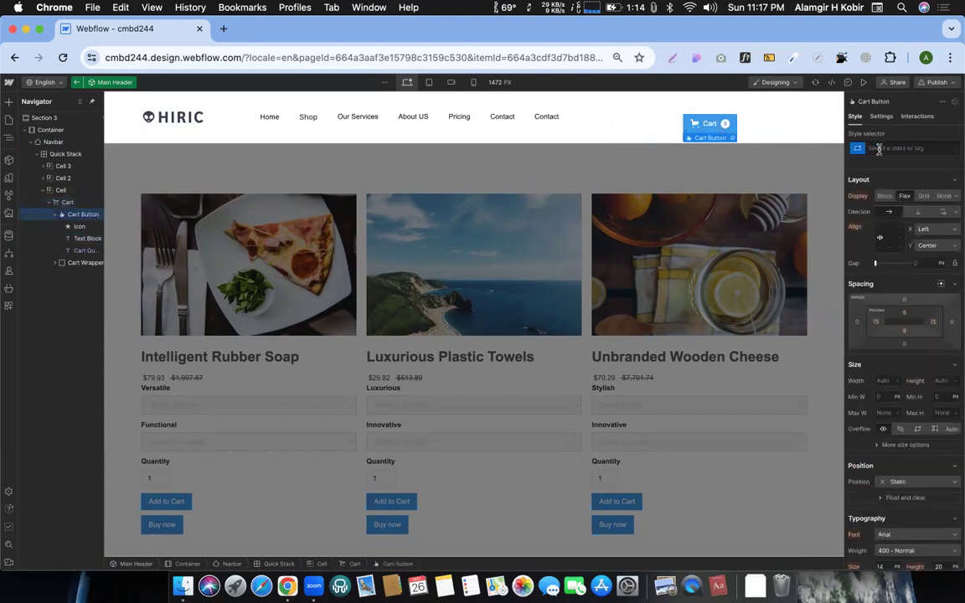
{"action": "left_click", "coordinate": [879, 147]}
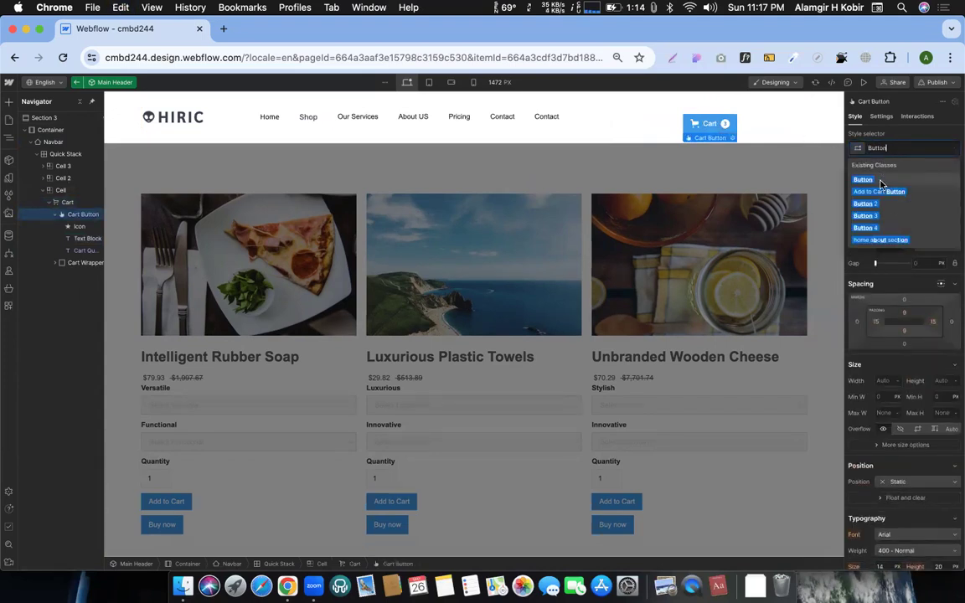
{"action": "left_click", "coordinate": [864, 179]}
- Align the content of the cart's header cell to the right horizontally and center vertically
{"action": "left_click", "coordinate": [779, 131]}
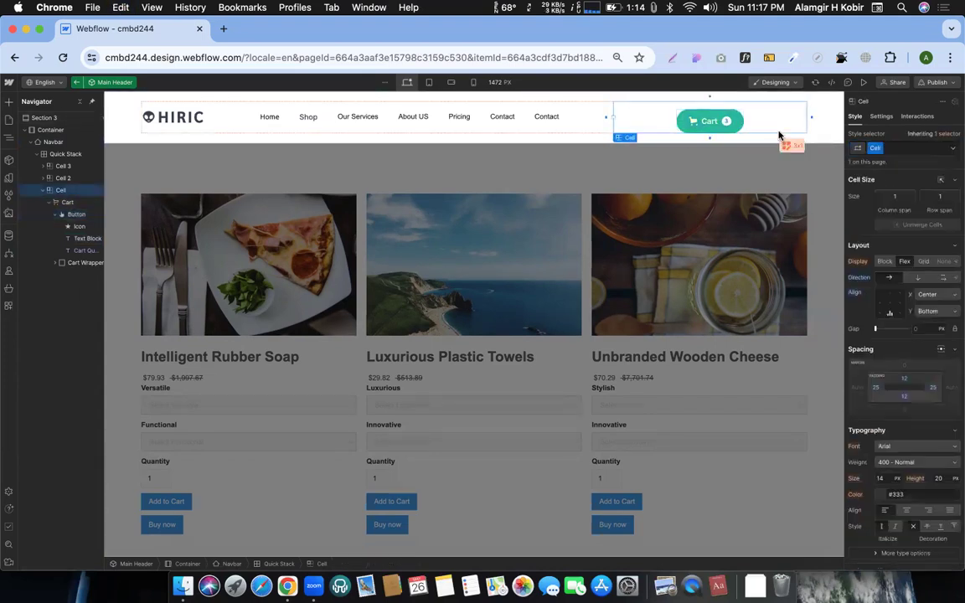
{"action": "left_click", "coordinate": [890, 303]}
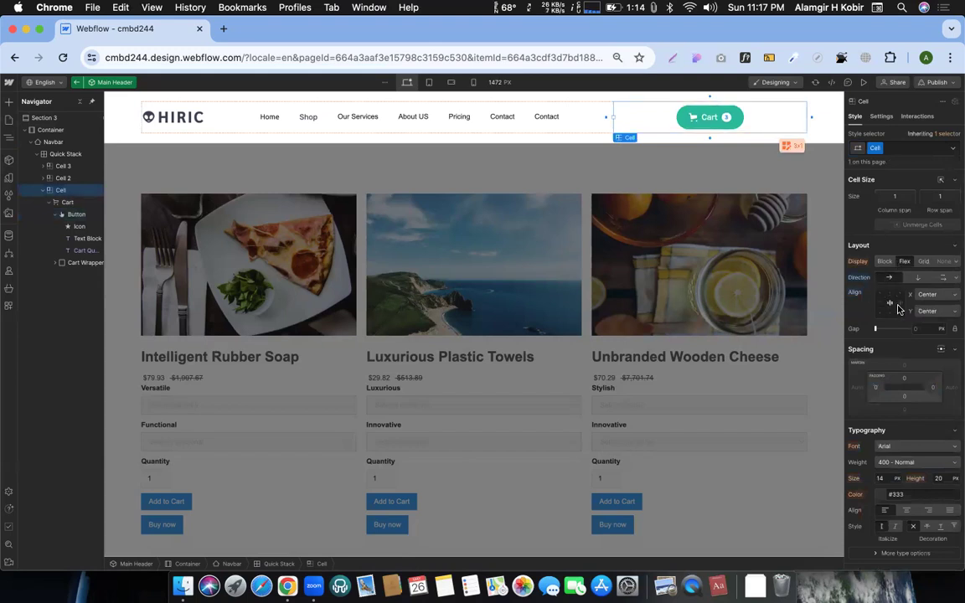
{"action": "left_click", "coordinate": [898, 303]}
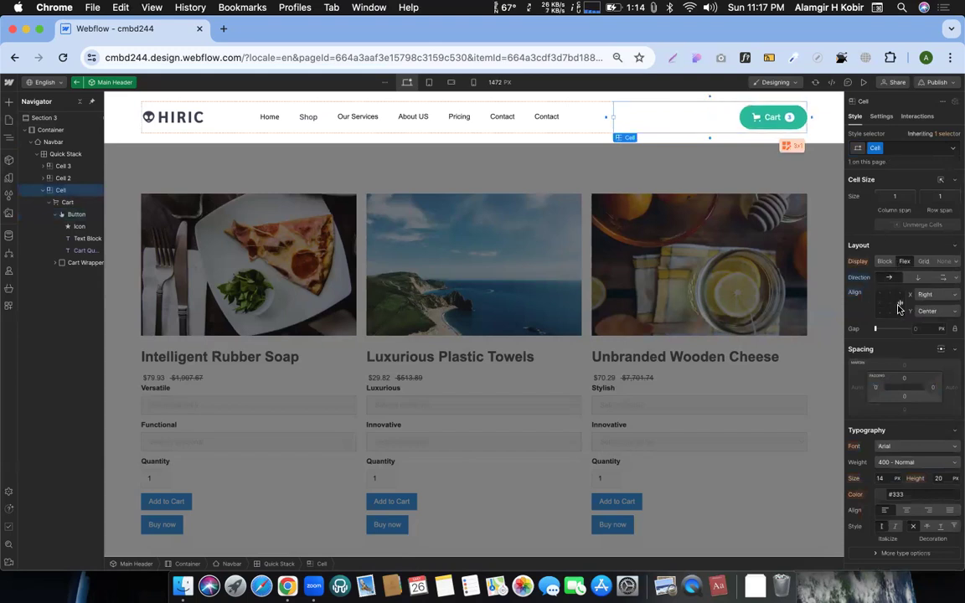
- Preview the page and open the cart from the header to check its popup
{"action": "left_click", "coordinate": [863, 83]}
{"action": "left_click", "coordinate": [881, 123]}
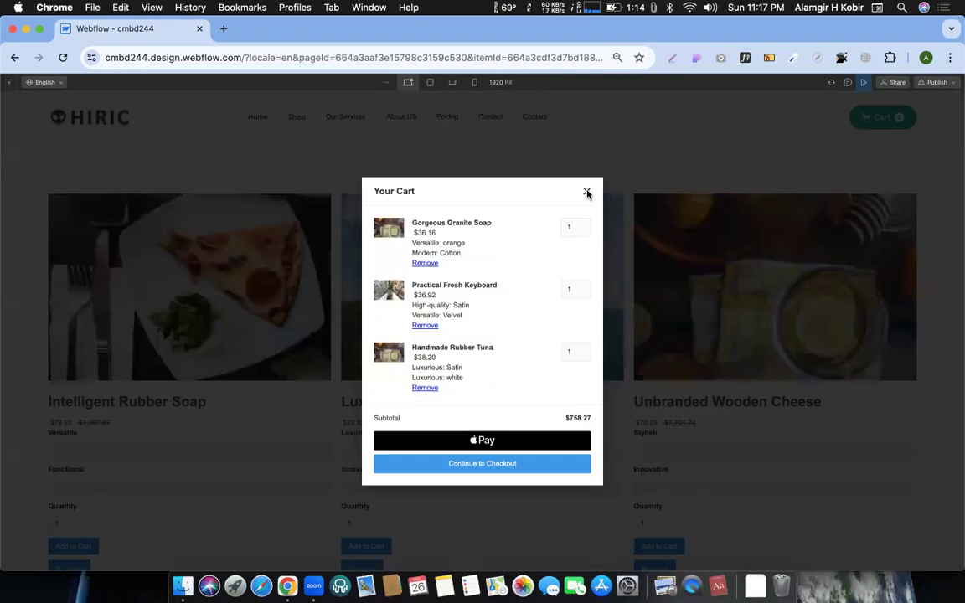
- Close the previewed cart, leave the preview, and open the settings of the header's cart button
{"action": "left_click", "coordinate": [587, 192]}
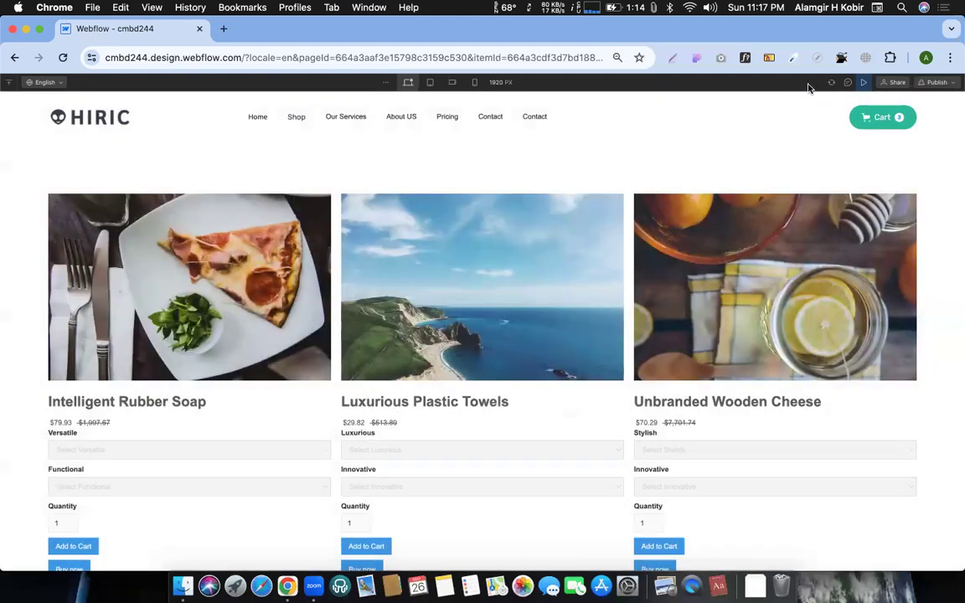
{"action": "left_click", "coordinate": [865, 82]}
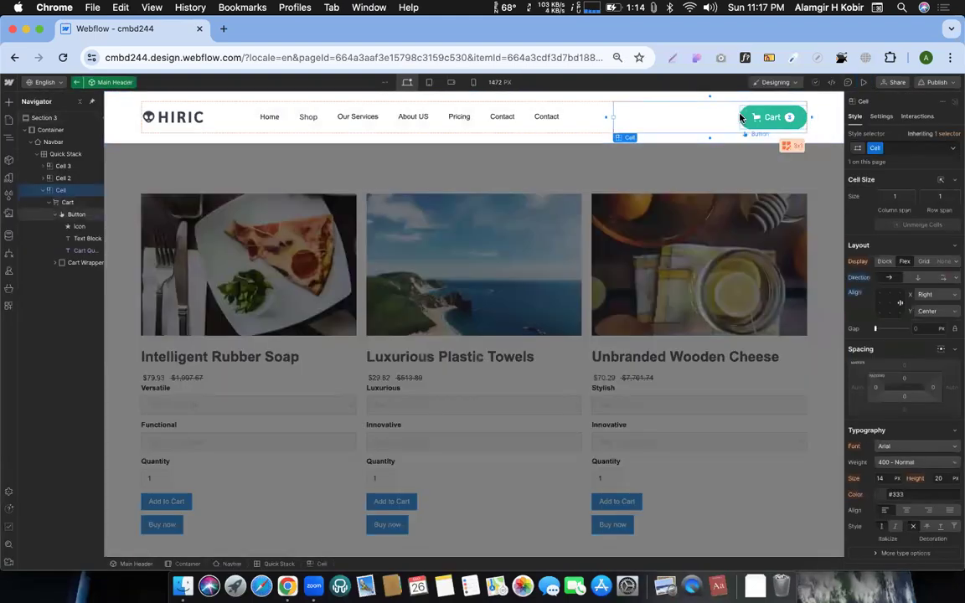
{"action": "left_click", "coordinate": [740, 118]}
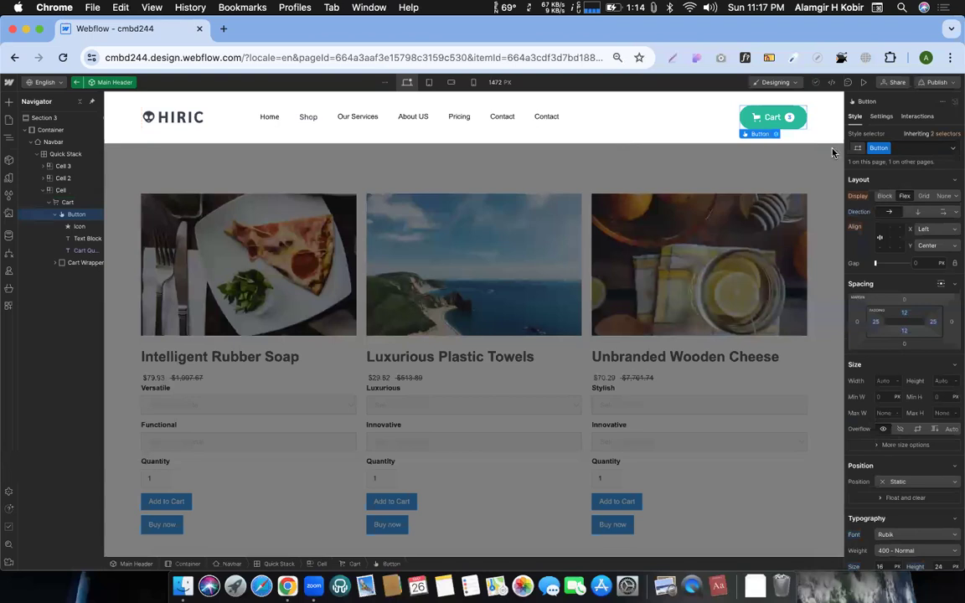
{"action": "left_click", "coordinate": [881, 116]}
{"action": "scroll", "coordinate": [894, 220], "scroll_direction": "down", "scroll_amount": 2}
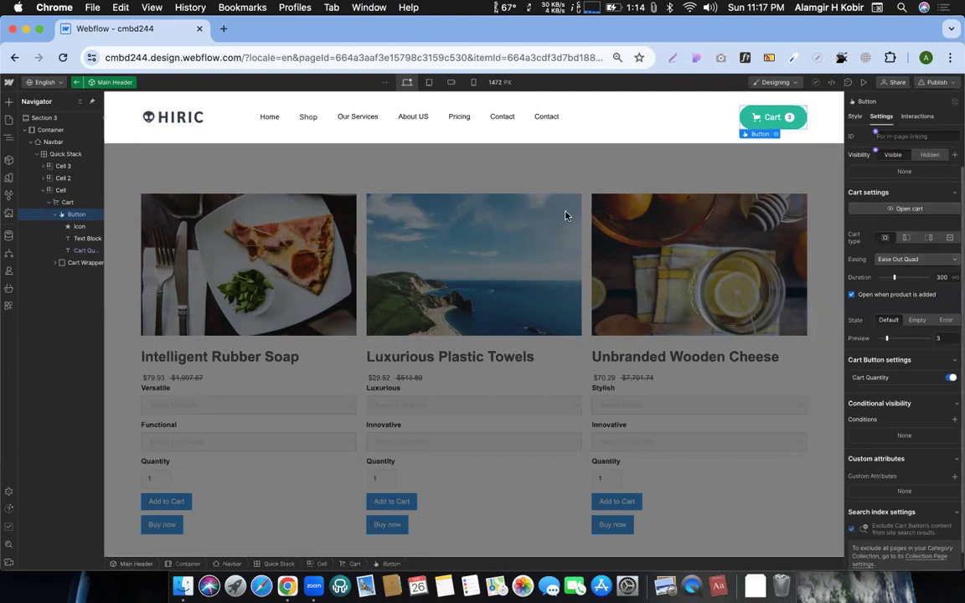
- Try the left and right sidebar cart types, opening the cart to check how each one looks
{"action": "left_click", "coordinate": [906, 238]}
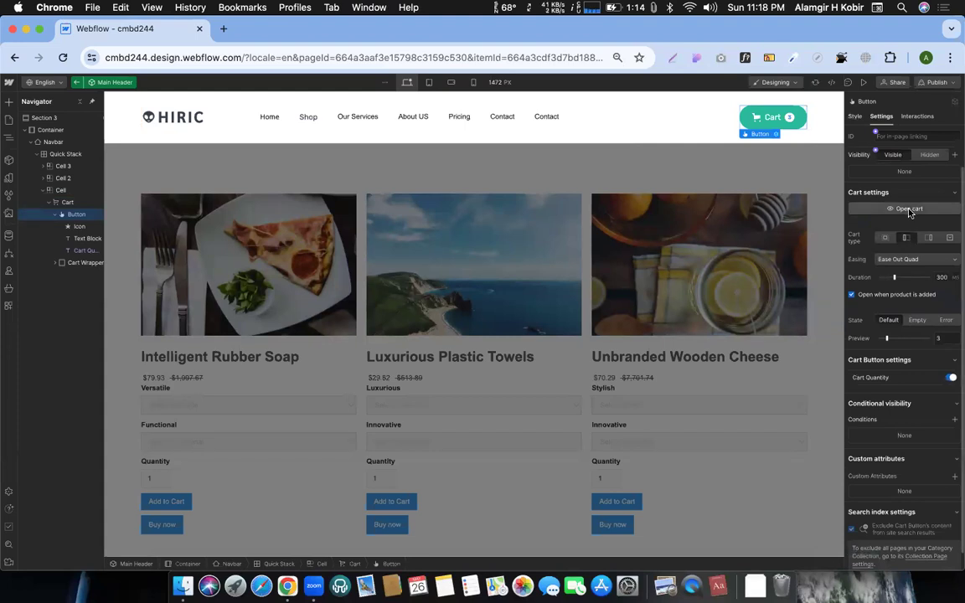
{"action": "left_click", "coordinate": [908, 210]}
{"action": "left_click", "coordinate": [909, 209]}
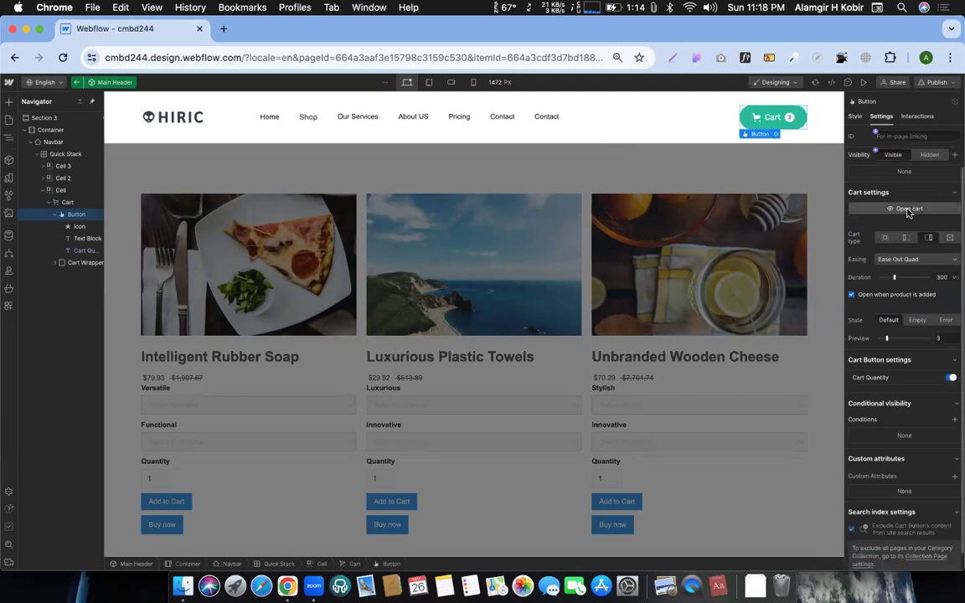
{"action": "left_click", "coordinate": [909, 210]}
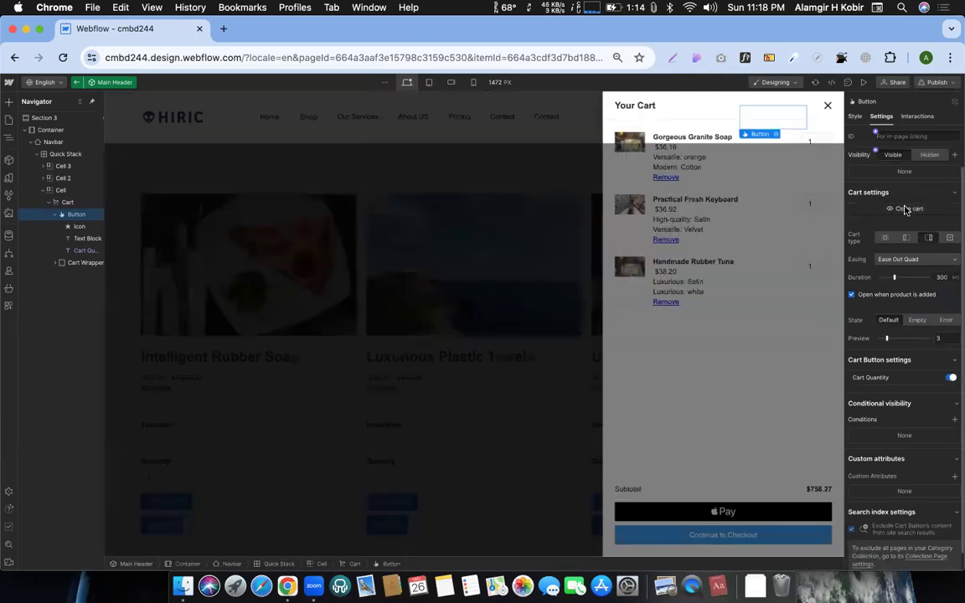
{"action": "left_click", "coordinate": [906, 210]}
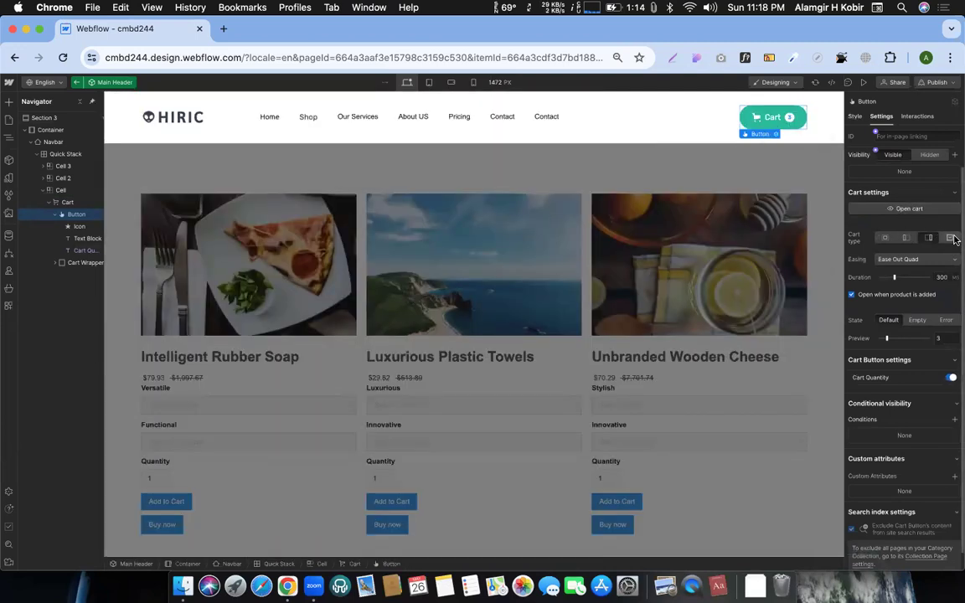
- Change the cart type to a dropdown, try left alignment with the cart open, and set the alignment to Right
{"action": "left_click", "coordinate": [901, 210]}
{"action": "left_click", "coordinate": [901, 210]}
{"action": "left_click", "coordinate": [901, 210]}
{"action": "left_click", "coordinate": [901, 210]}
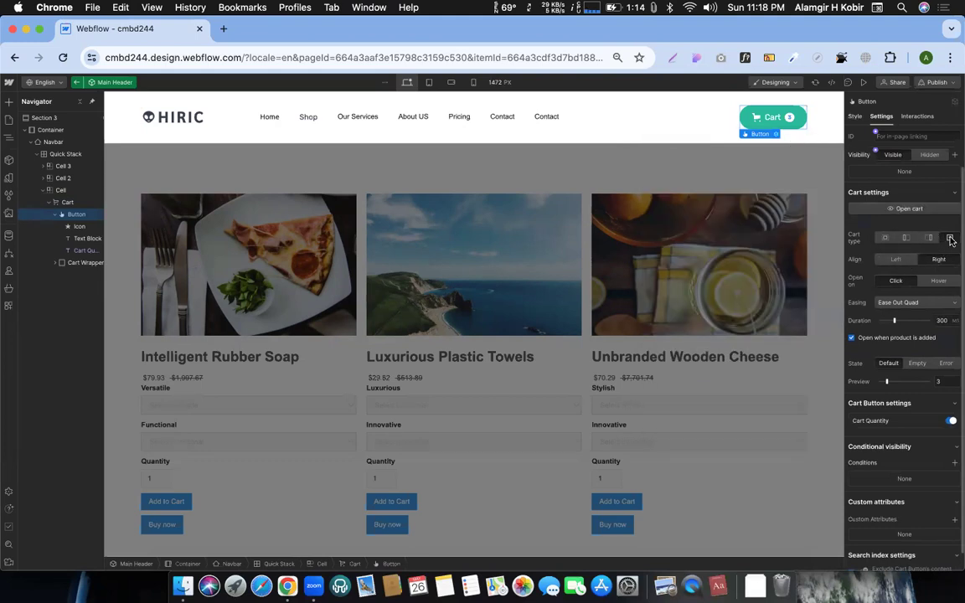
{"action": "left_click", "coordinate": [881, 262]}
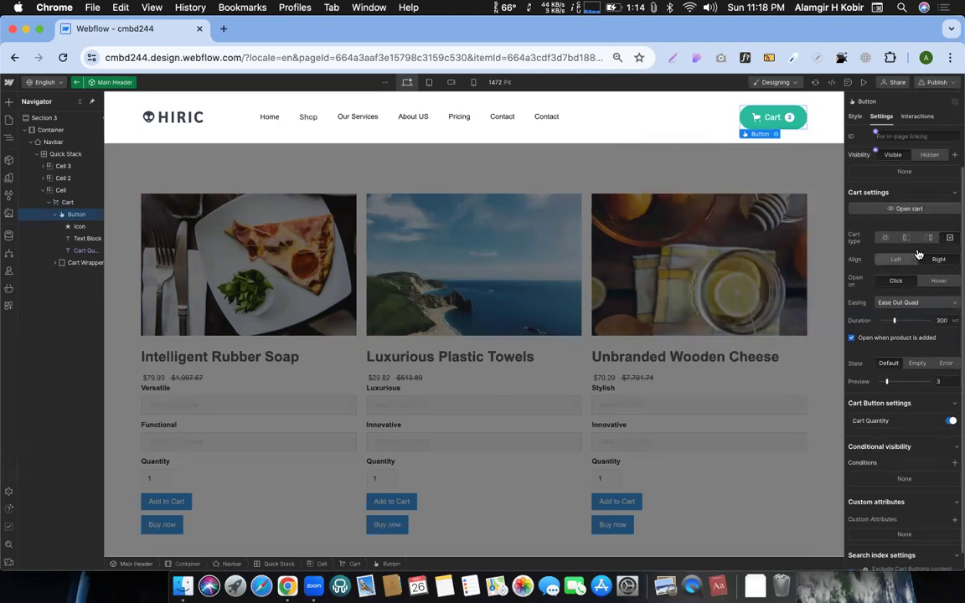
{"action": "left_click", "coordinate": [901, 210]}
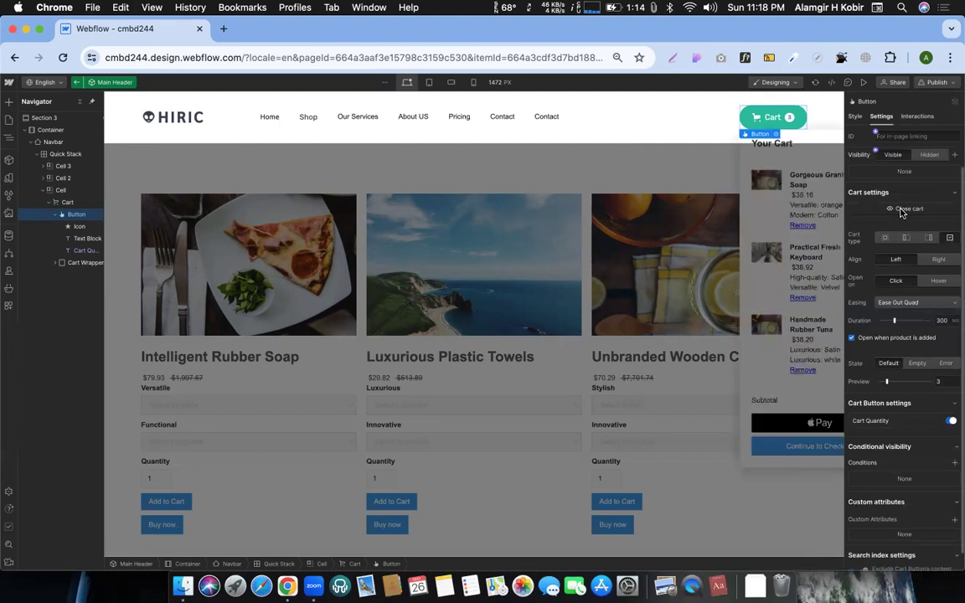
{"action": "left_click", "coordinate": [931, 259]}
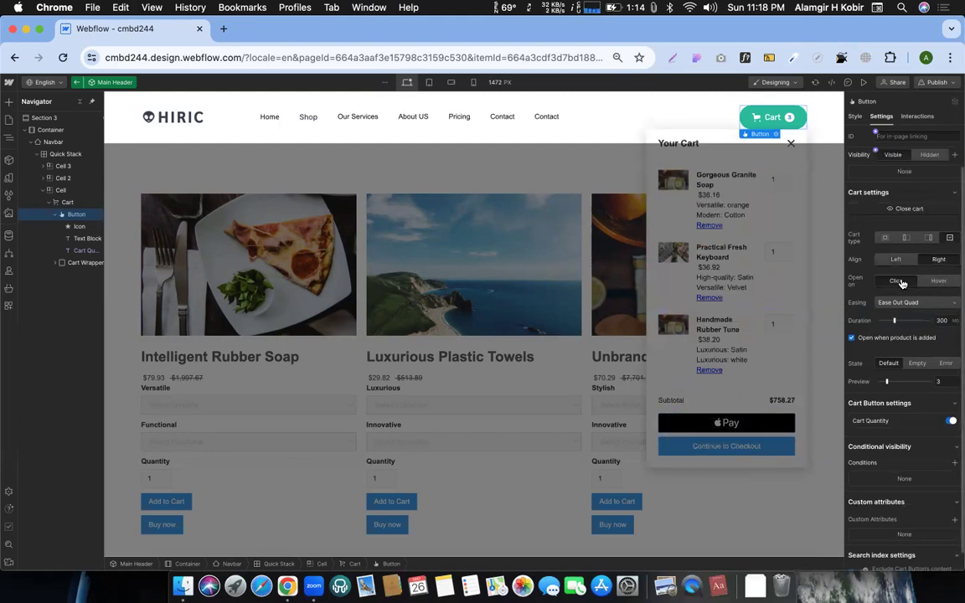
- Preview the page and test opening and closing the cart dropdown from the header's Cart button
{"action": "left_click", "coordinate": [863, 83]}
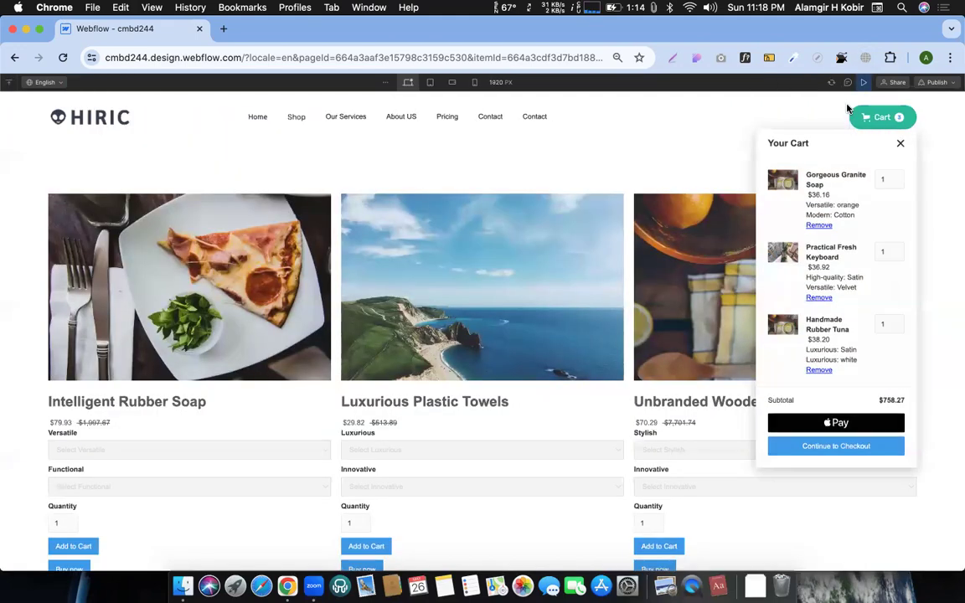
{"action": "left_click", "coordinate": [872, 121]}
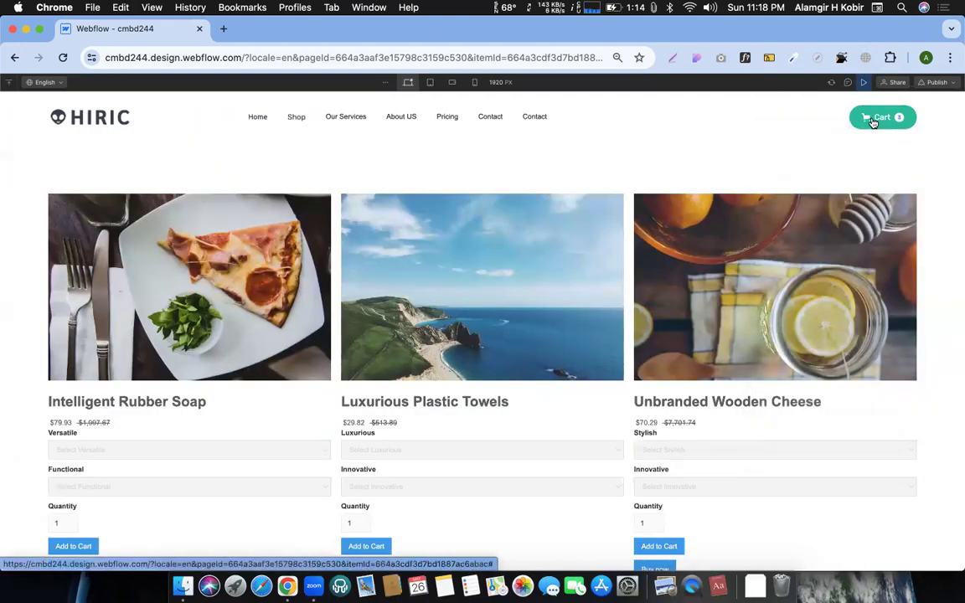
{"action": "left_click", "coordinate": [872, 121]}
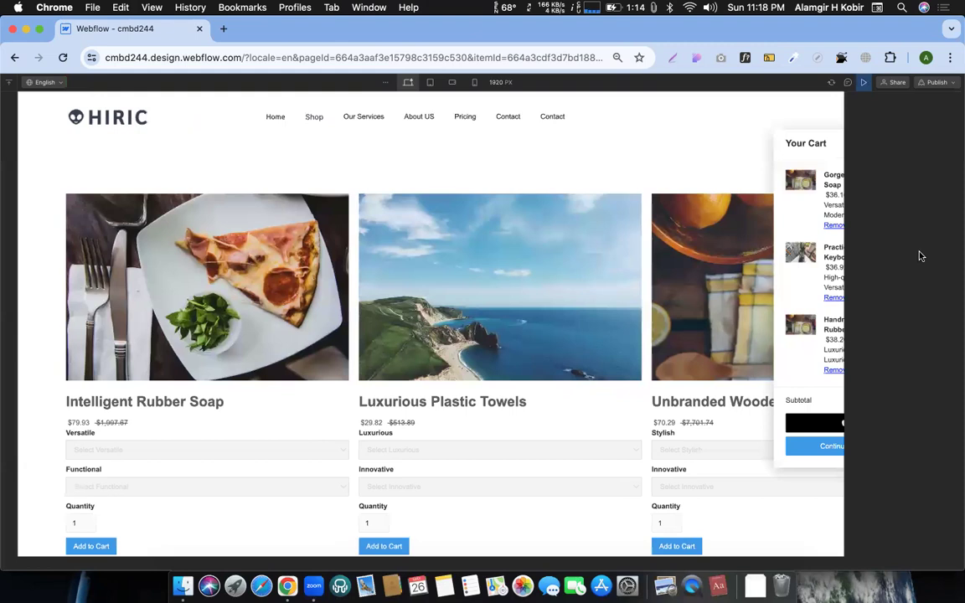
{"action": "key", "text": "super+shift+p"}
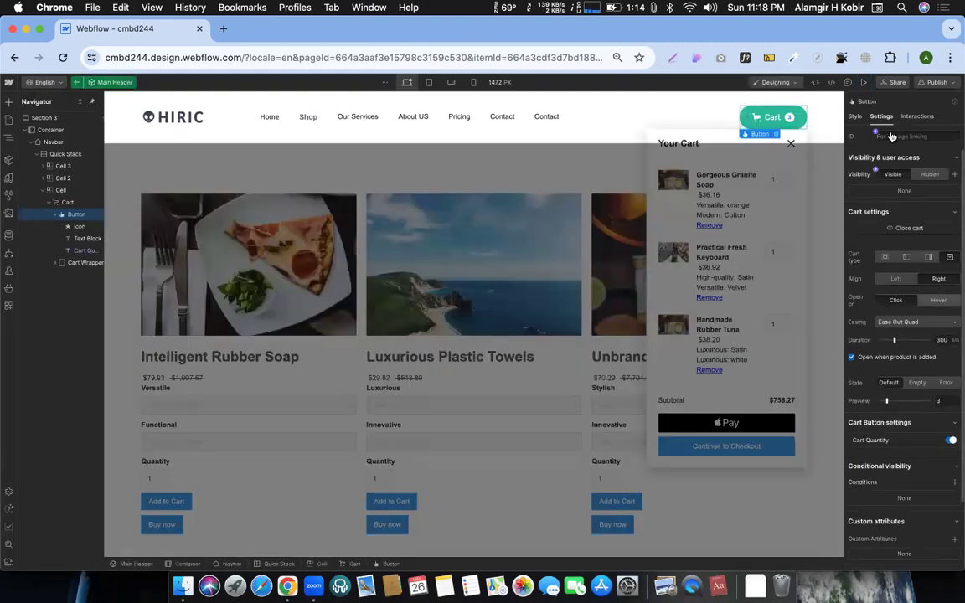
{"action": "key", "text": "super+shift+p"}
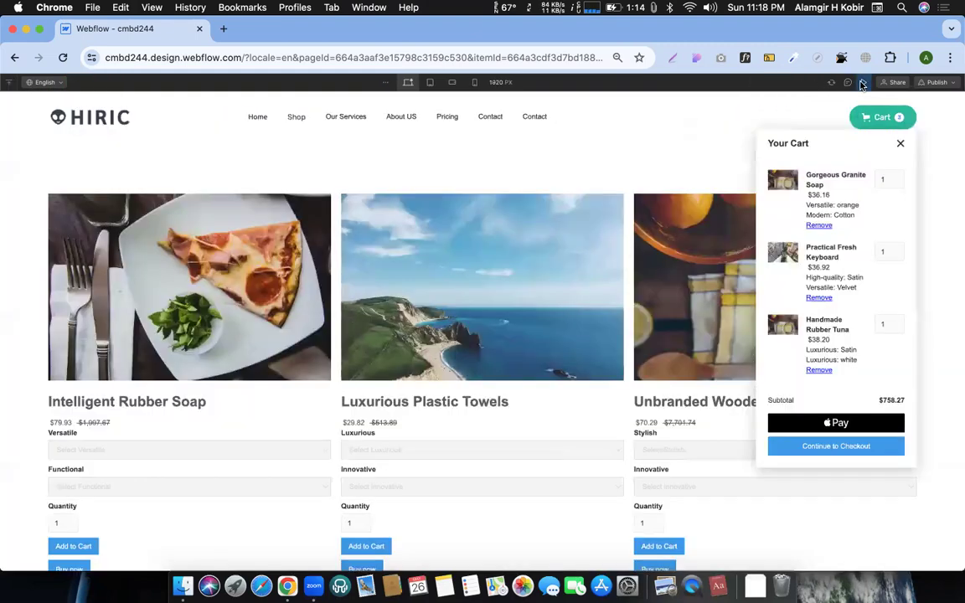
{"action": "left_click", "coordinate": [875, 126]}
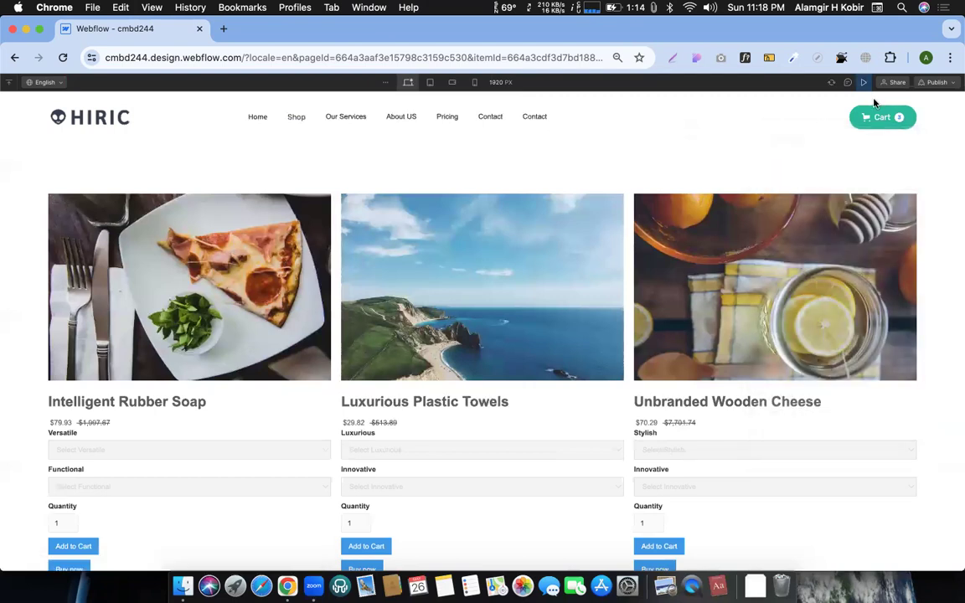
{"action": "mouse_move", "coordinate": [870, 119]}
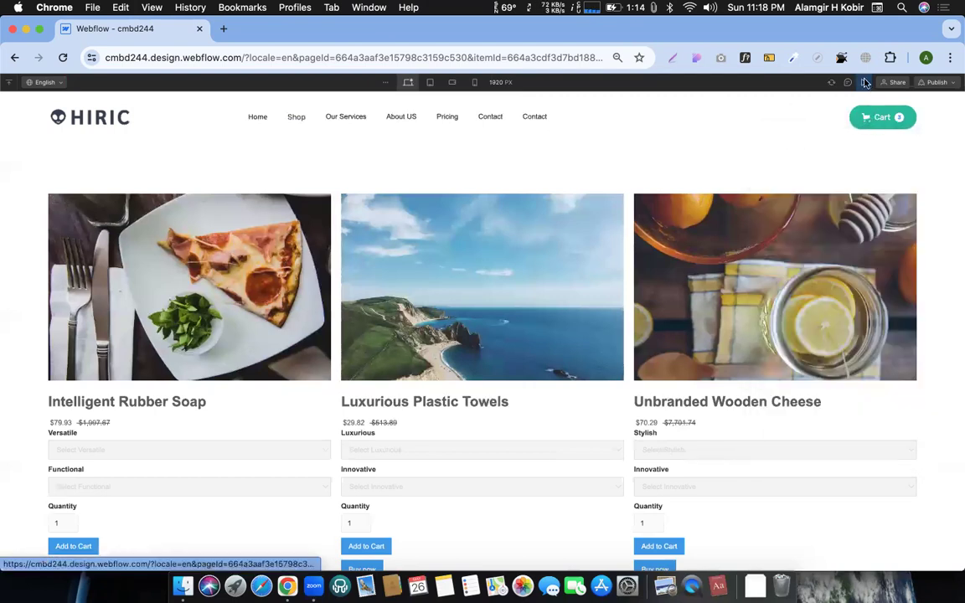
- Set the cart to open on Hover and look through its easing options, keeping Ease Out Quad
{"action": "left_click", "coordinate": [865, 82]}
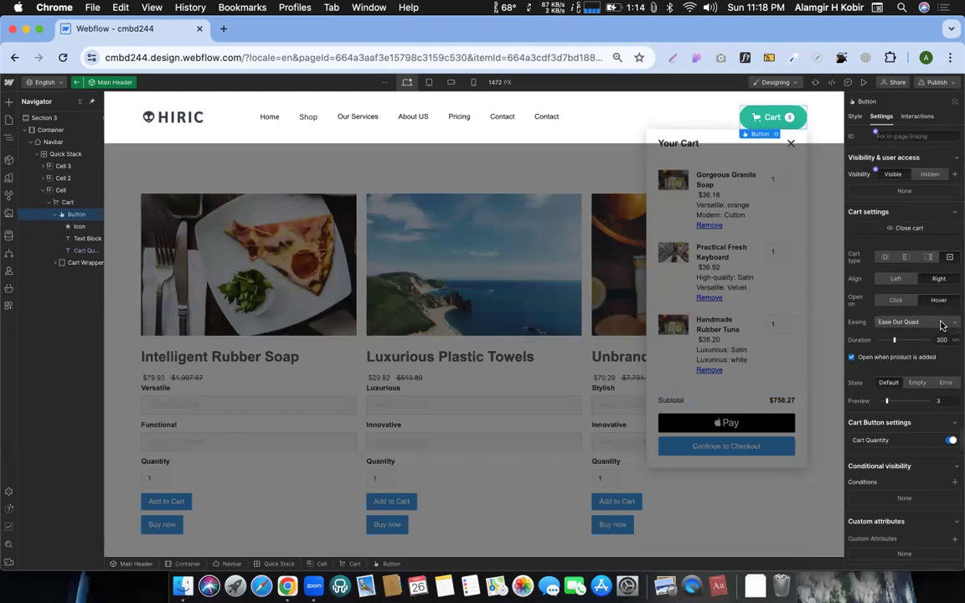
{"action": "left_click", "coordinate": [896, 326]}
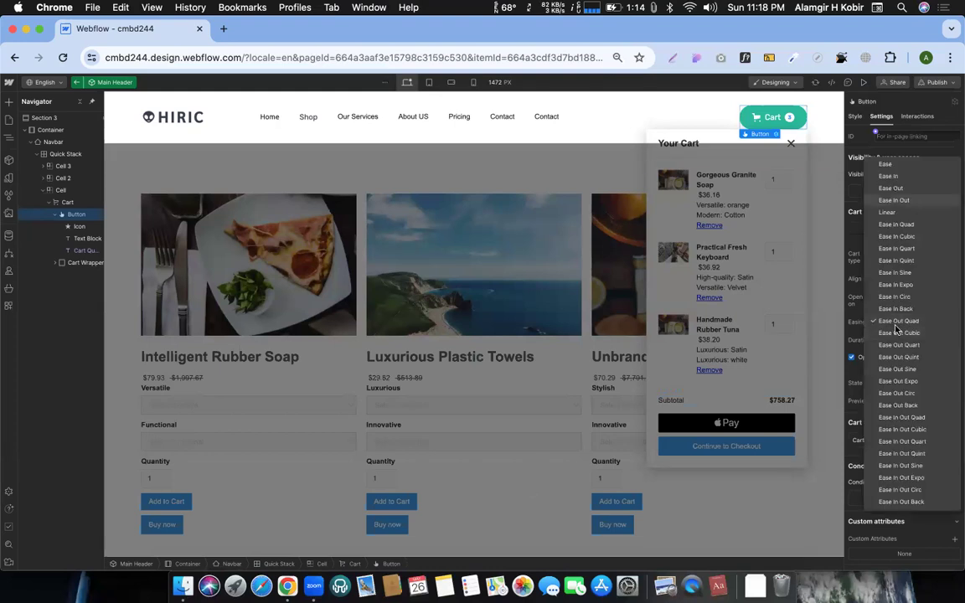
{"action": "left_click", "coordinate": [844, 321]}
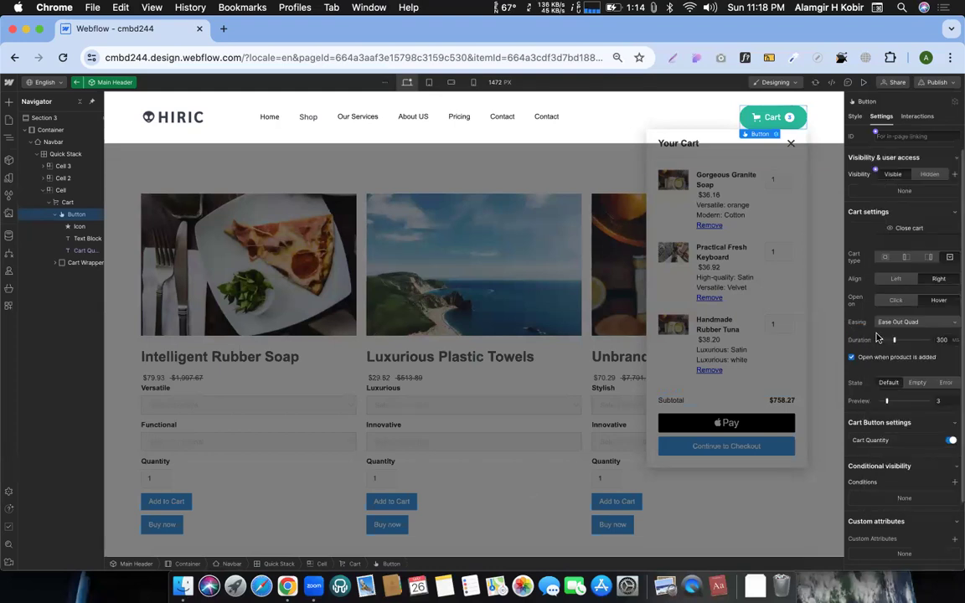
{"action": "scroll", "coordinate": [871, 330], "scroll_direction": "down", "scroll_amount": 2}
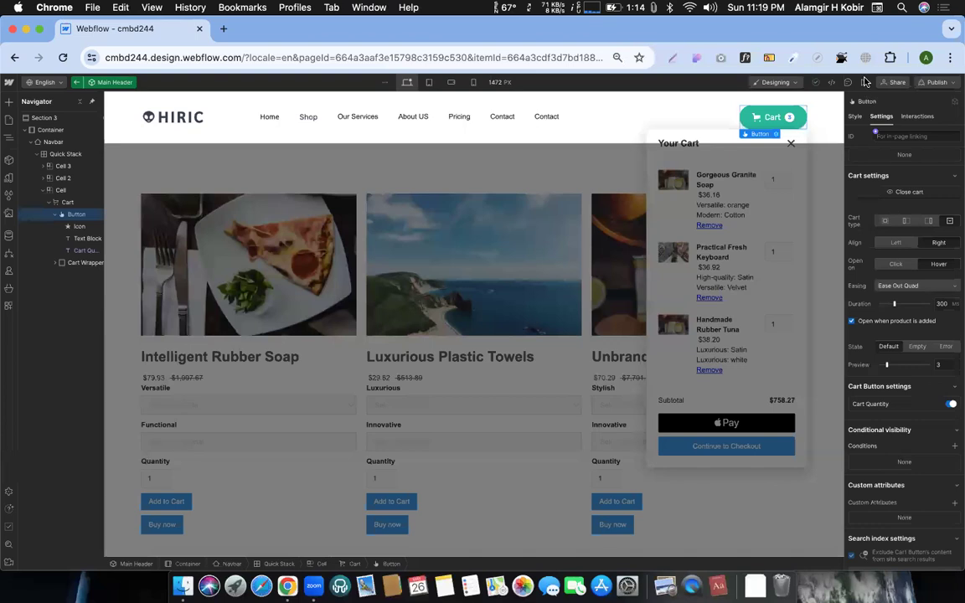
- Preview the page to check the cart opening on hover, return to the design, and select the cart's header cell
{"action": "key", "text": "super+shift+p"}
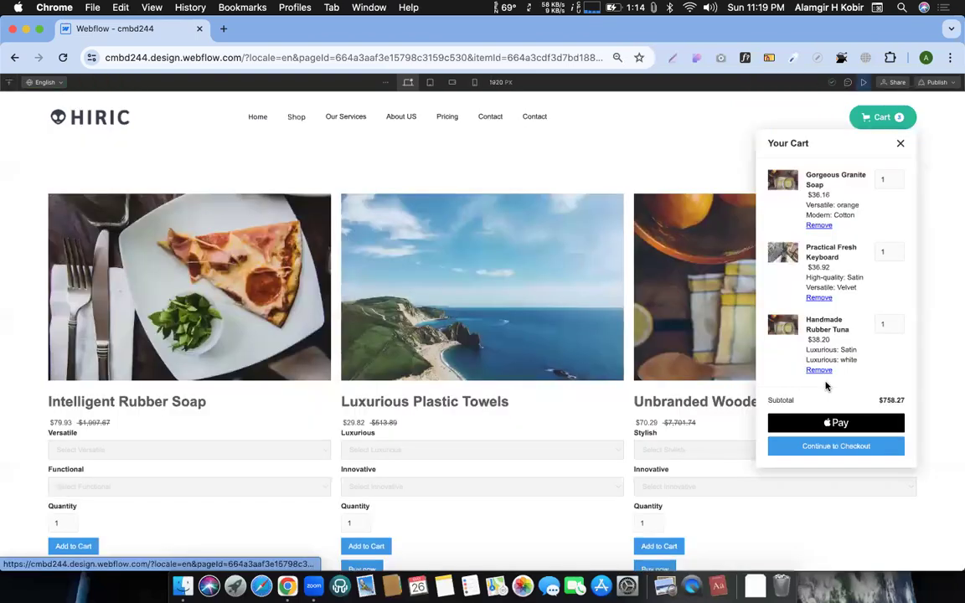
{"action": "scroll", "coordinate": [843, 378], "scroll_direction": "down", "scroll_amount": 4}
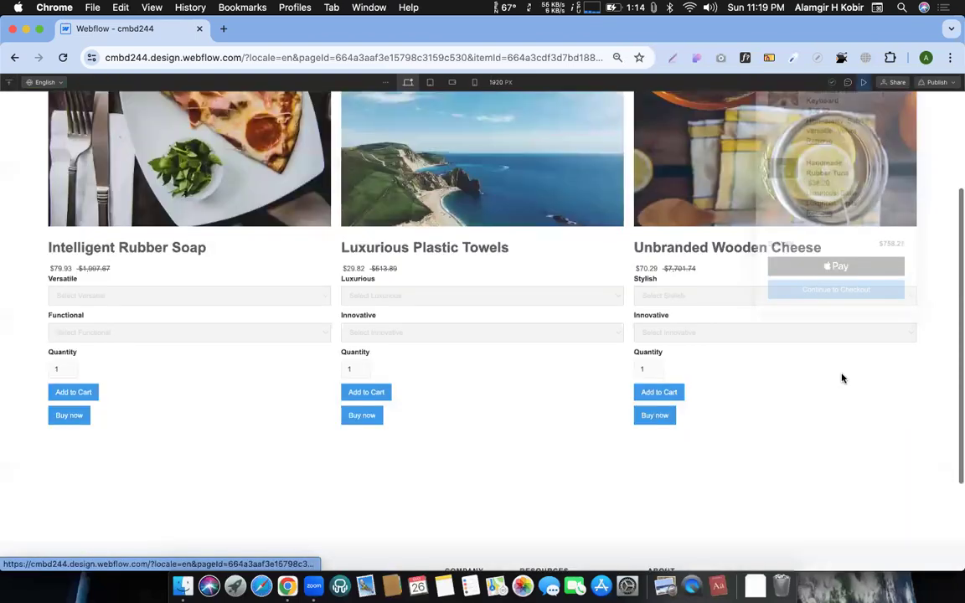
{"action": "scroll", "coordinate": [842, 379], "scroll_direction": "up", "scroll_amount": 4}
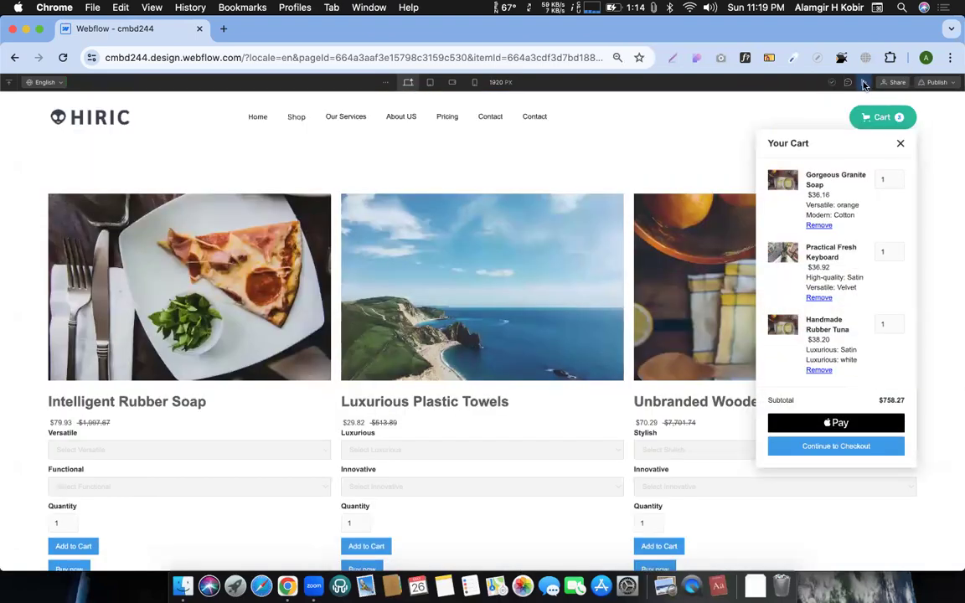
{"action": "left_click", "coordinate": [864, 84]}
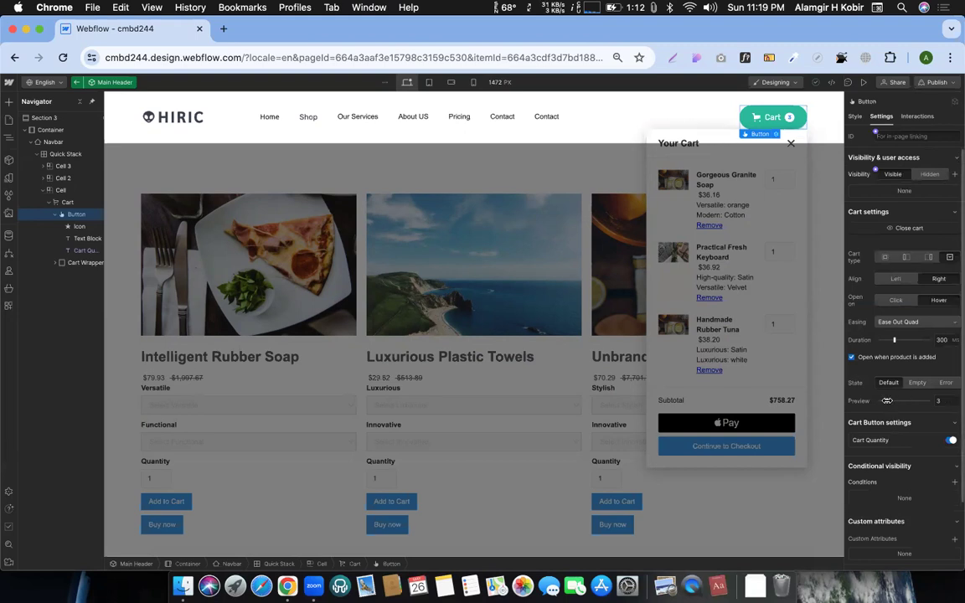
{"action": "mouse_move", "coordinate": [887, 400]}
{"action": "left_mouse_down"}
{"action": "mouse_move", "coordinate": [900, 401]}
{"action": "mouse_move", "coordinate": [885, 401]}
{"action": "left_mouse_up"}
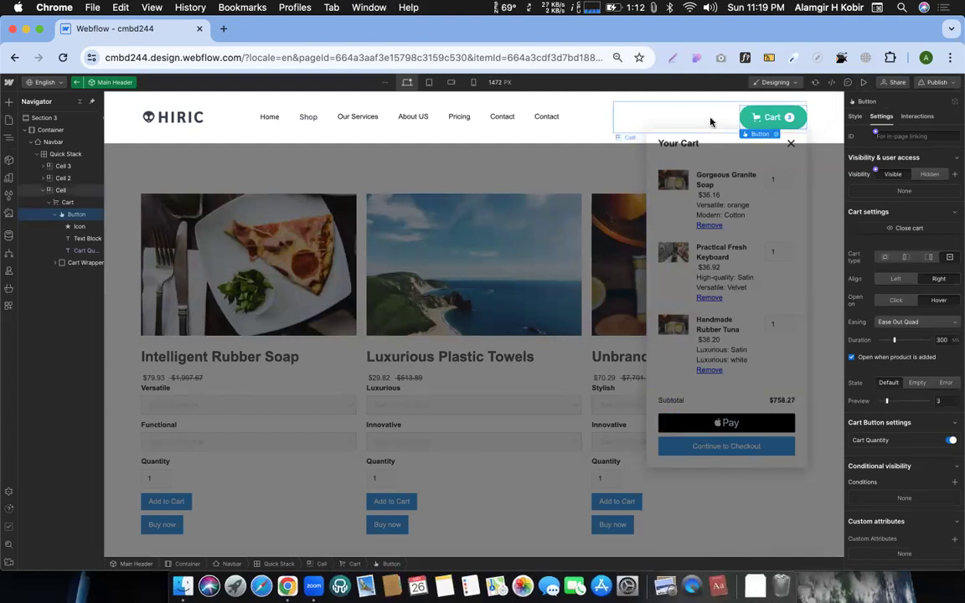
{"action": "left_click", "coordinate": [733, 117]}
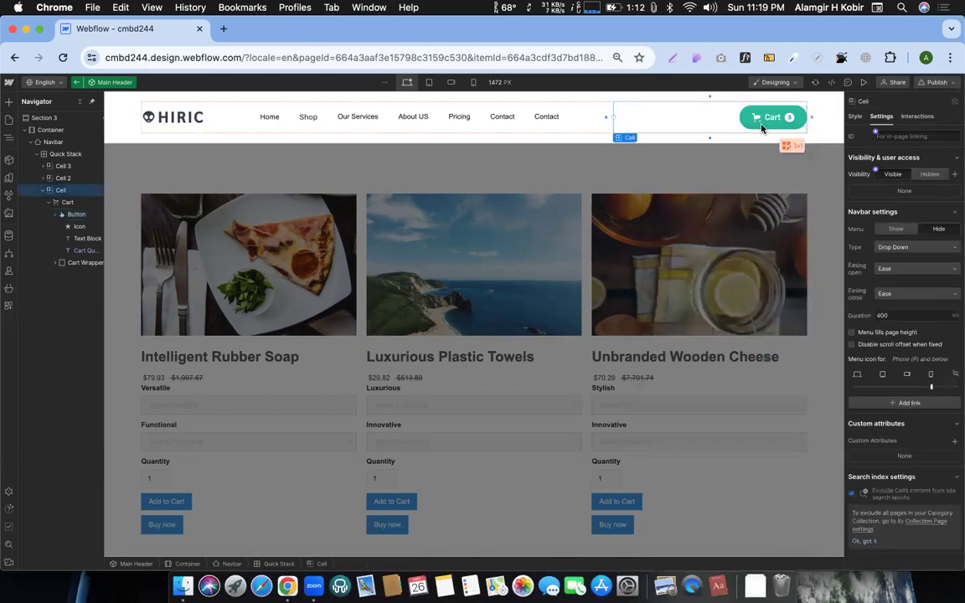
- Open the publish destinations, follow the option to add a custom domain, and review the website site plans
{"action": "left_click", "coordinate": [951, 83]}
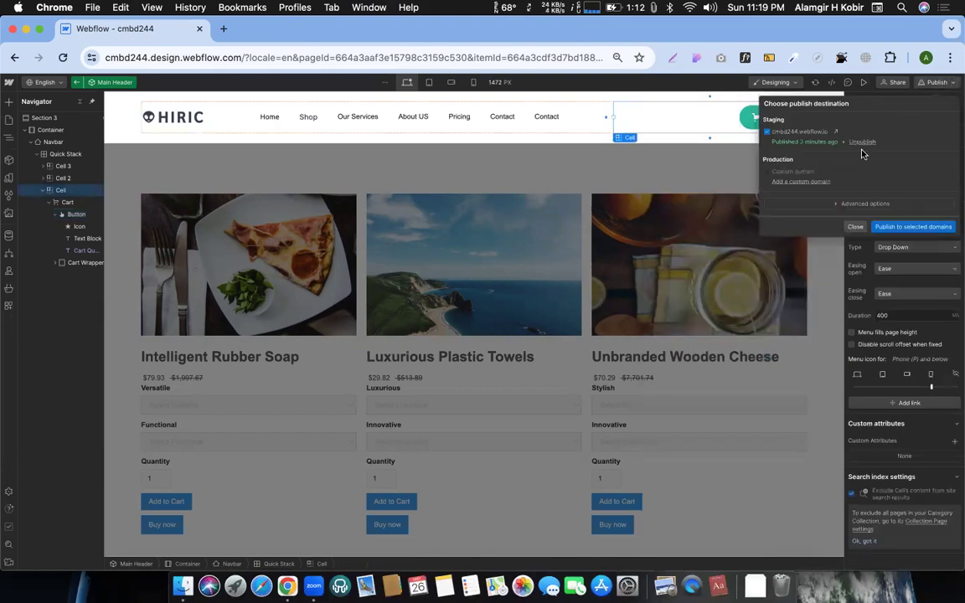
{"action": "left_click", "coordinate": [787, 183]}
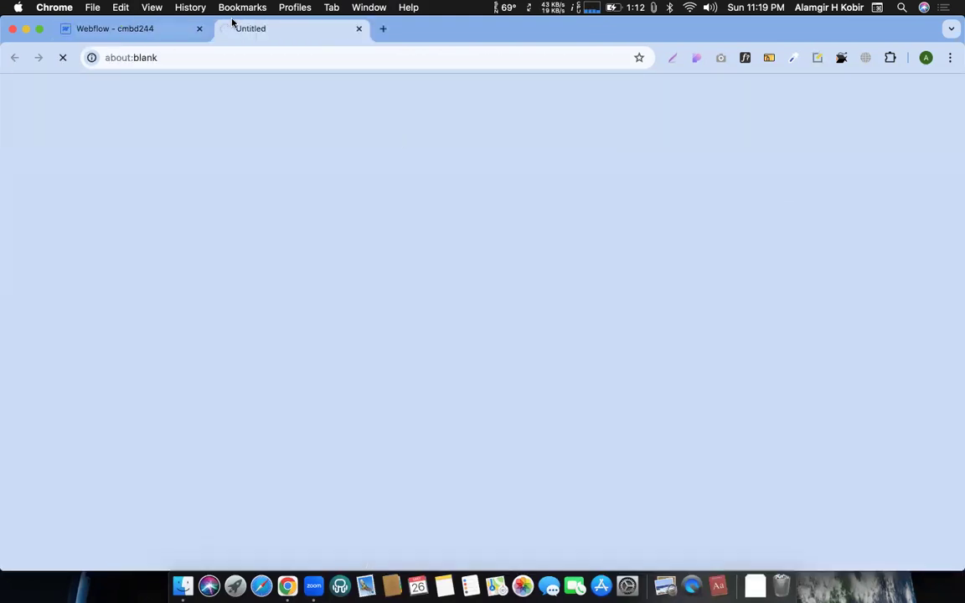
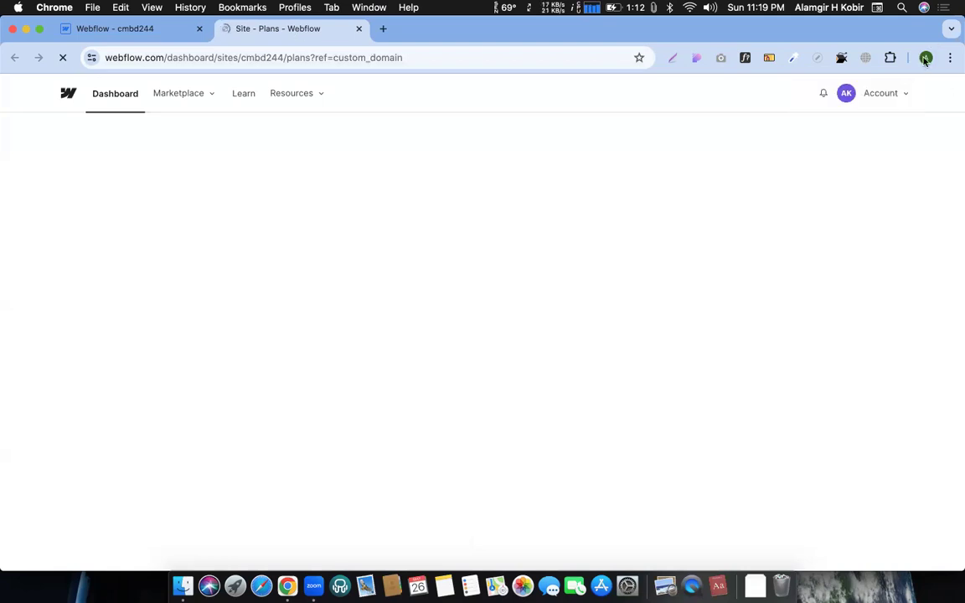
{"action": "left_click", "coordinate": [532, 347]}
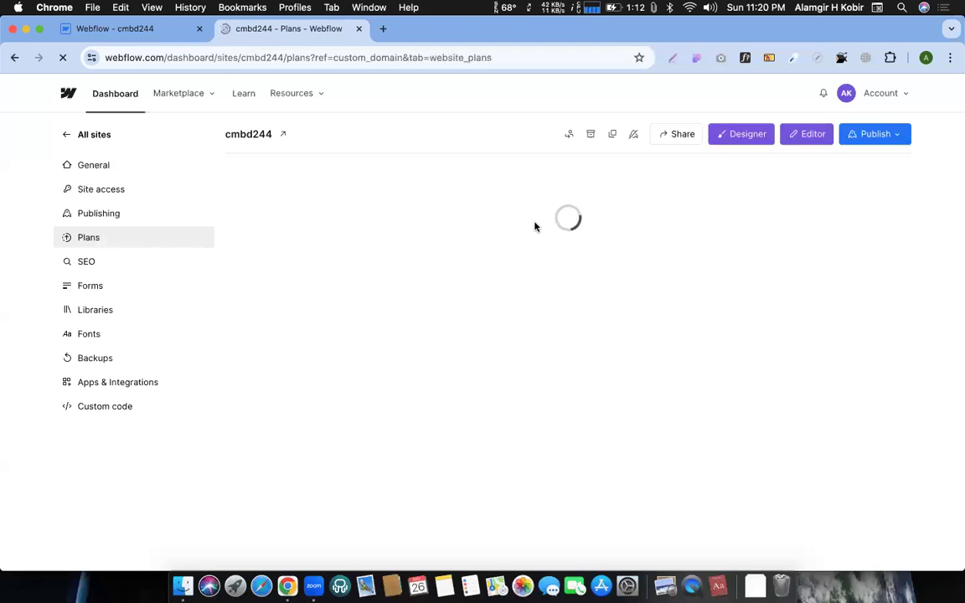
{"action": "scroll", "coordinate": [515, 368], "scroll_direction": "down", "scroll_amount": 2}
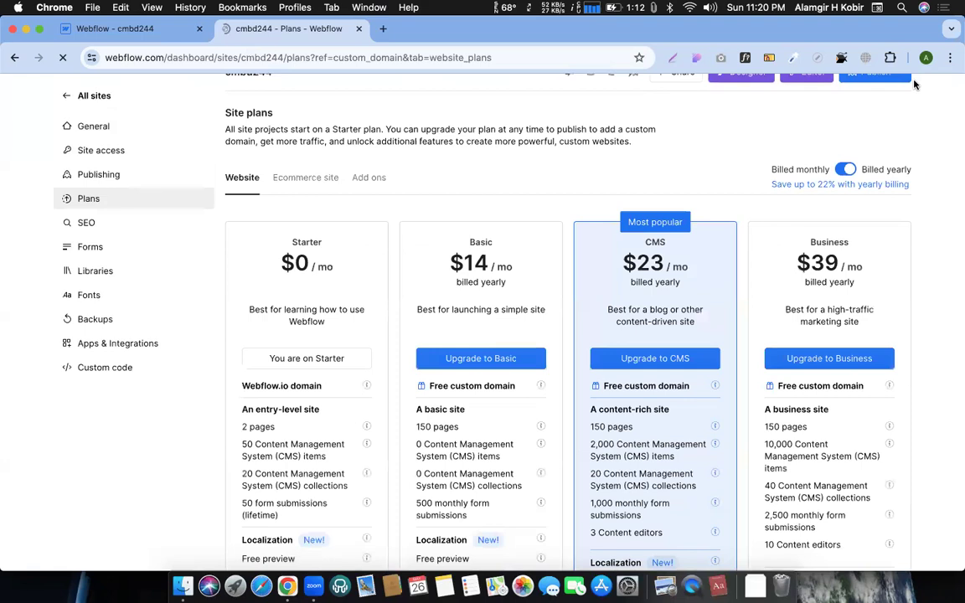
{"action": "scroll", "coordinate": [603, 301], "scroll_direction": "up", "scroll_amount": 2}
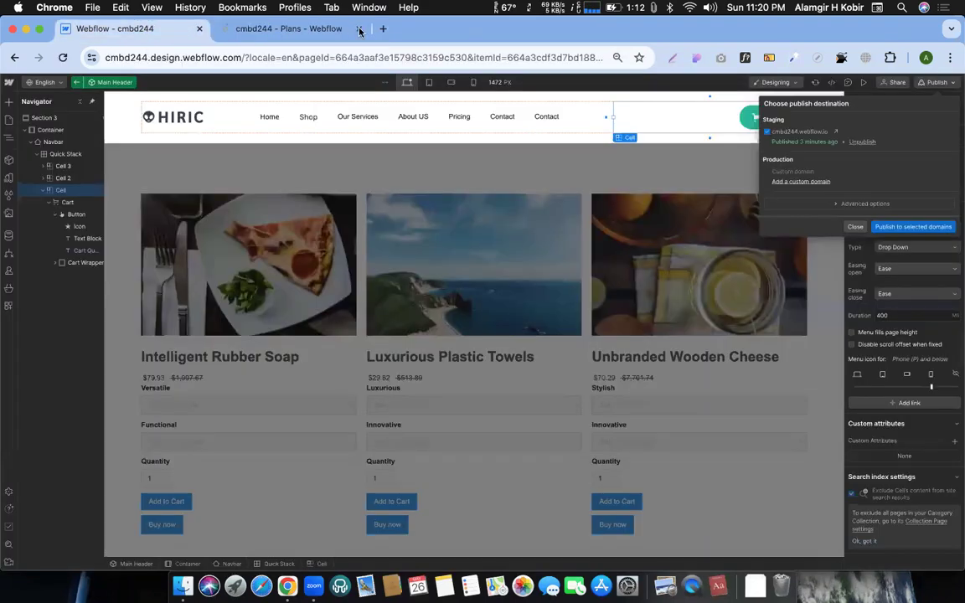
- Open the site's Publishing settings and review the staging and production domain options
{"action": "left_click", "coordinate": [289, 28]}
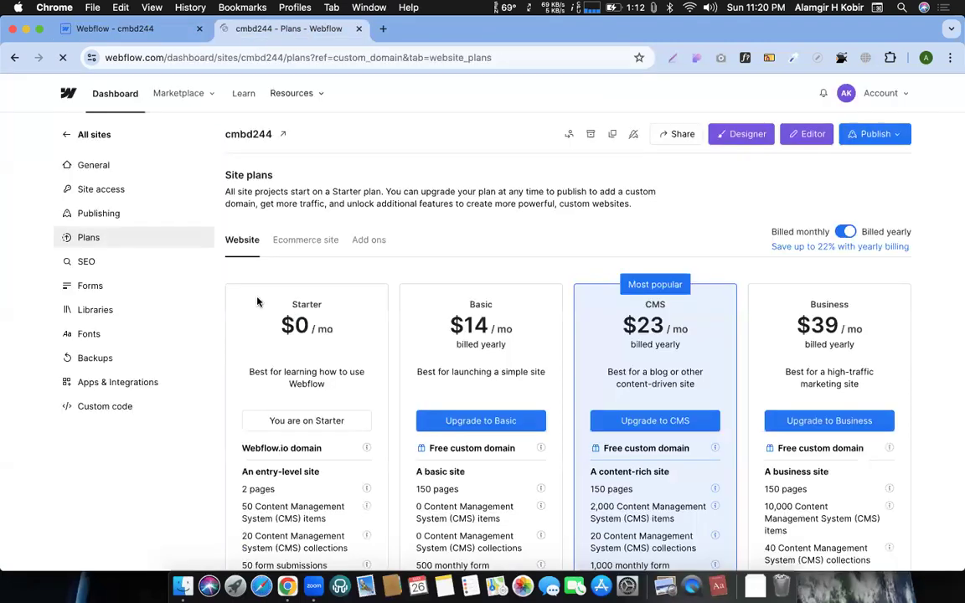
{"action": "left_click", "coordinate": [93, 215]}
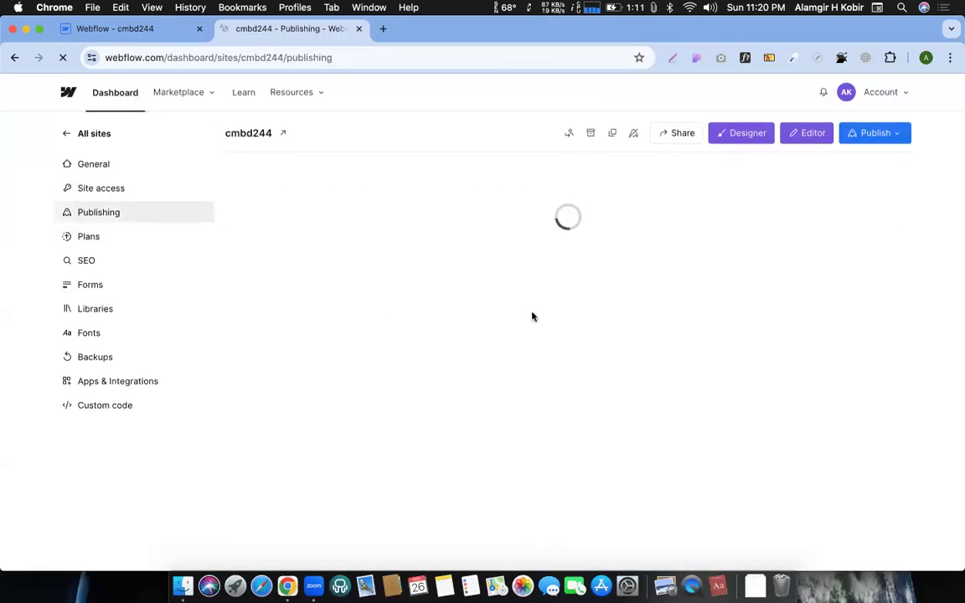
{"action": "scroll", "coordinate": [469, 335], "scroll_direction": "down", "scroll_amount": 2}
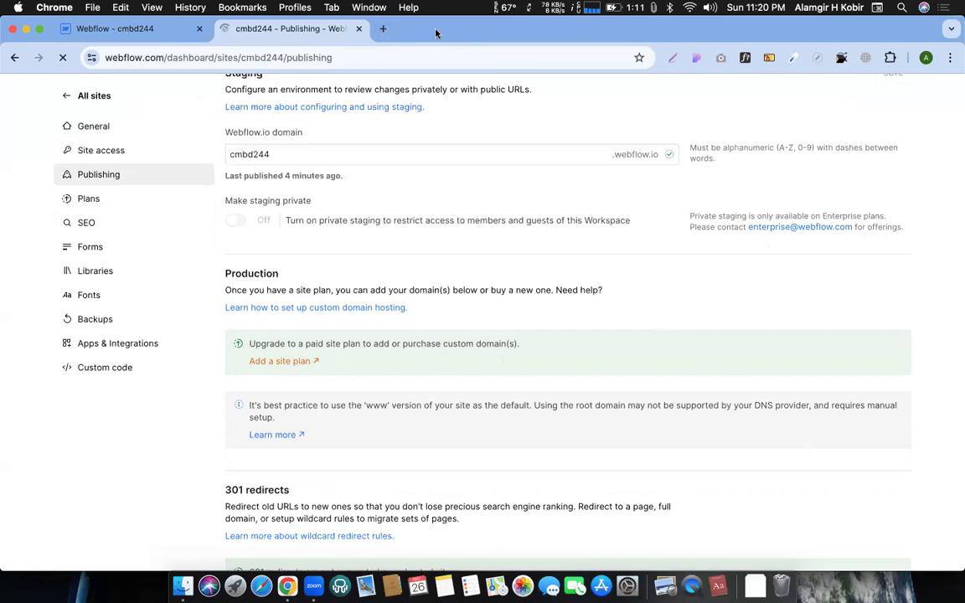
- Return to the Designer, dismiss the publish destinations, leave the Main Header component, and look over the category page down to the footer
{"action": "left_click", "coordinate": [160, 27]}
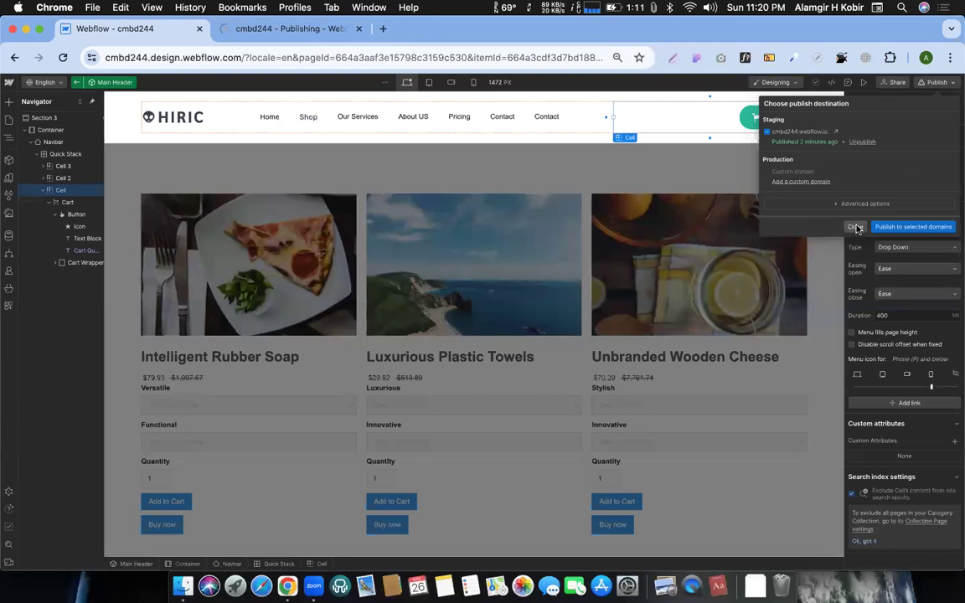
{"action": "left_click", "coordinate": [589, 271]}
{"action": "left_click", "coordinate": [585, 198]}
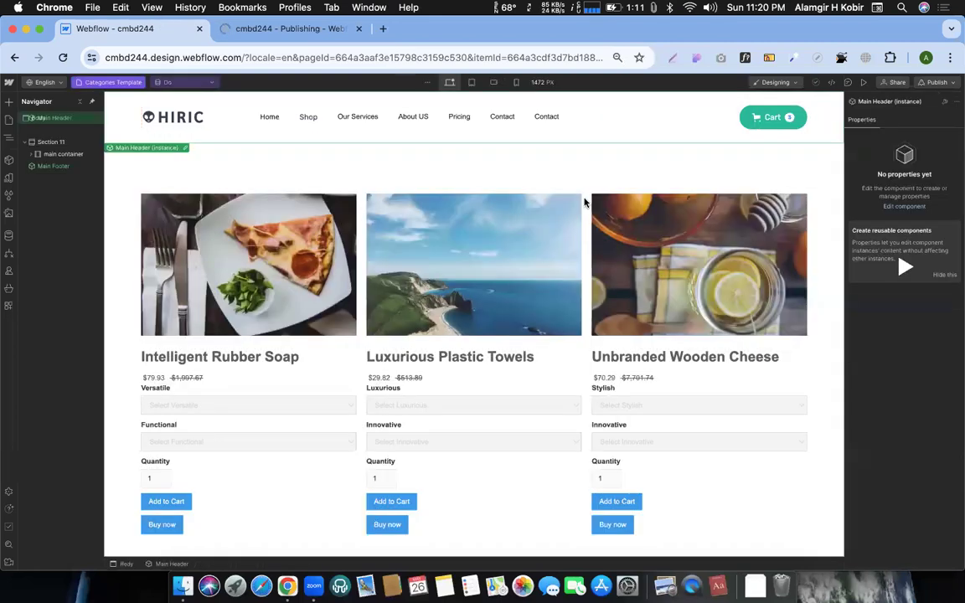
{"action": "left_click", "coordinate": [594, 154]}
{"action": "left_click", "coordinate": [263, 163]}
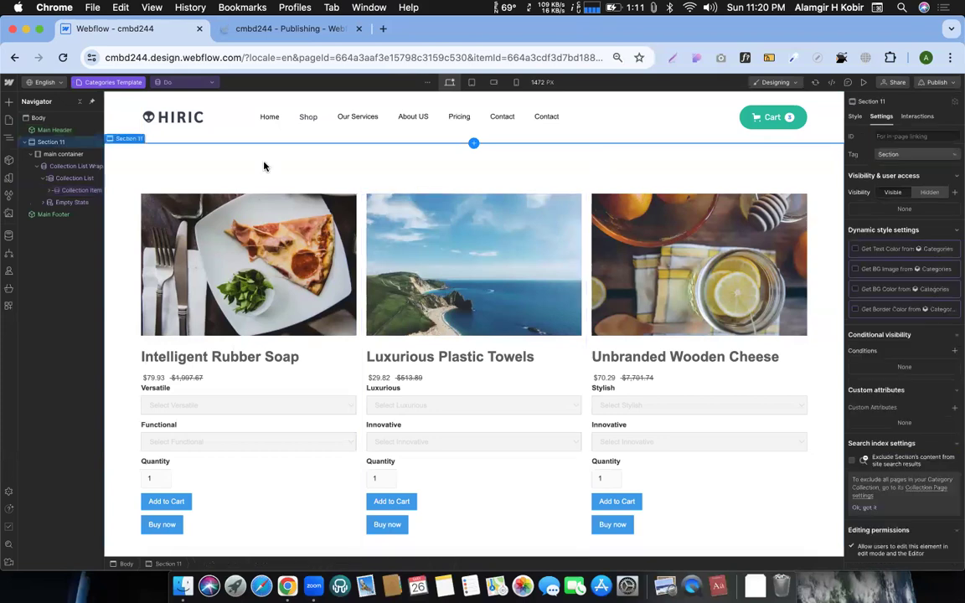
{"action": "scroll", "coordinate": [106, 298], "scroll_direction": "down", "scroll_amount": 5}
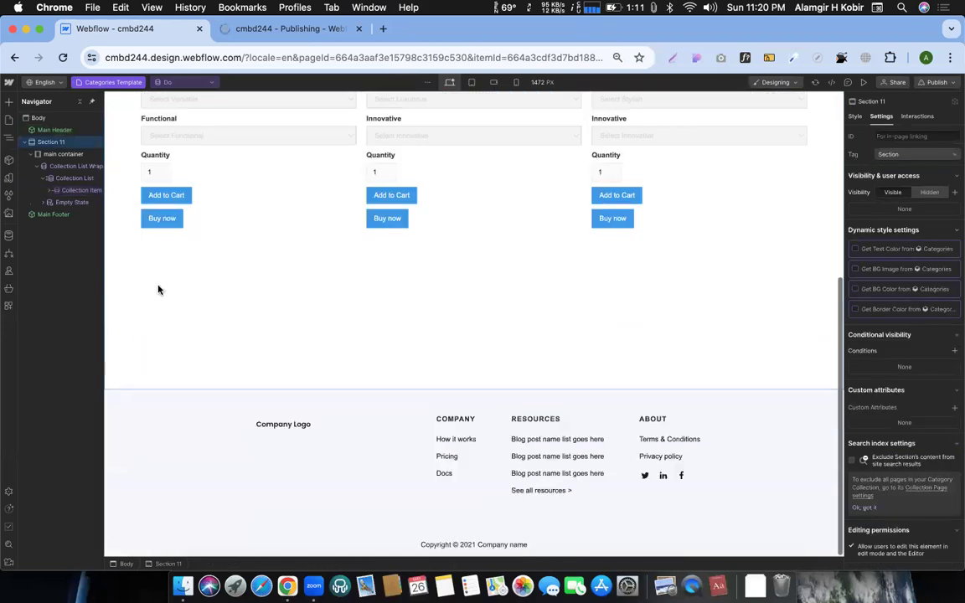
{"action": "scroll", "coordinate": [171, 251], "scroll_direction": "up", "scroll_amount": 5}
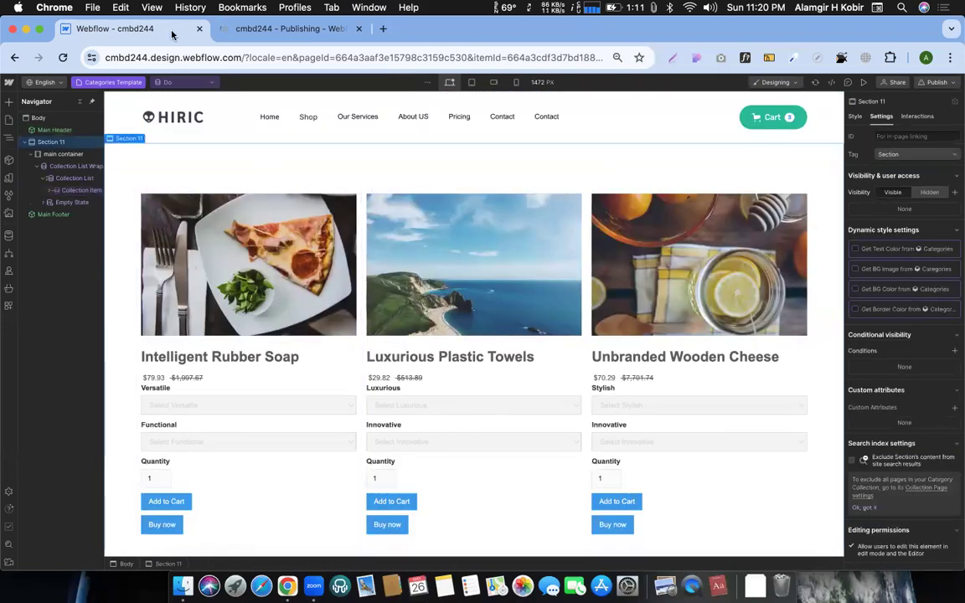
- Open the Checkout page and start a new discount in the shop's Ecommerce settings
{"action": "left_click", "coordinate": [128, 82]}
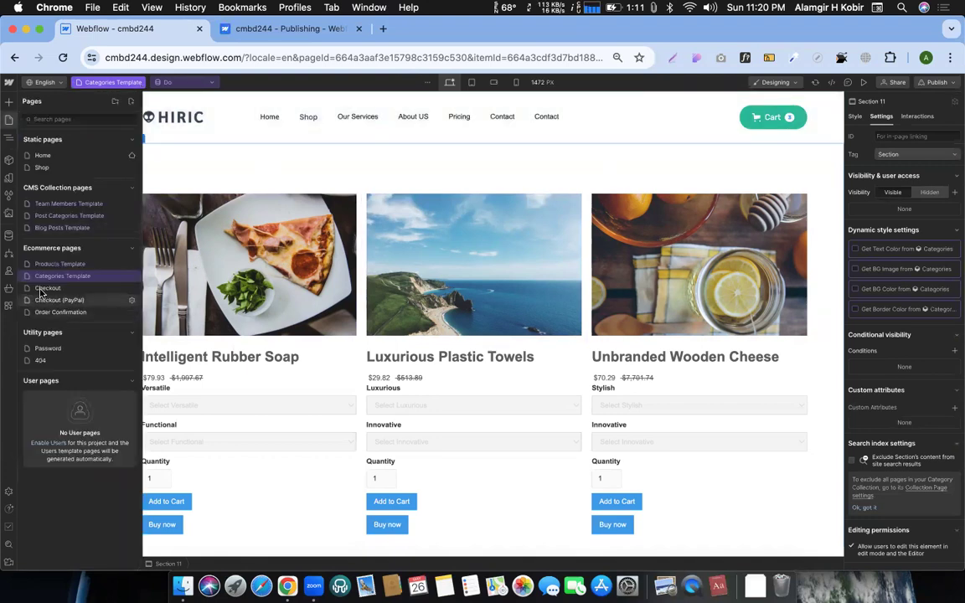
{"action": "left_click", "coordinate": [42, 288]}
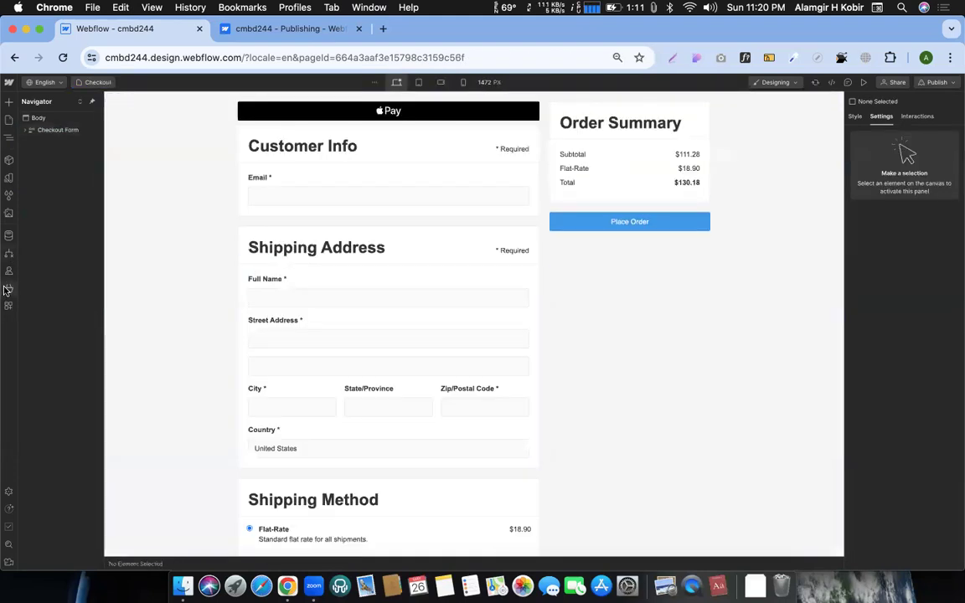
{"action": "left_click", "coordinate": [8, 284]}
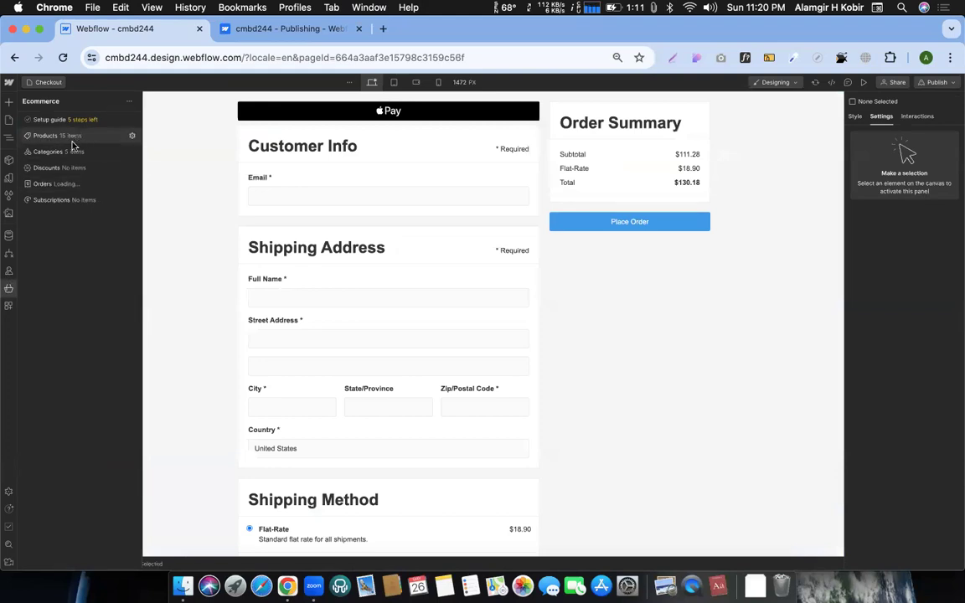
{"action": "left_click", "coordinate": [46, 170]}
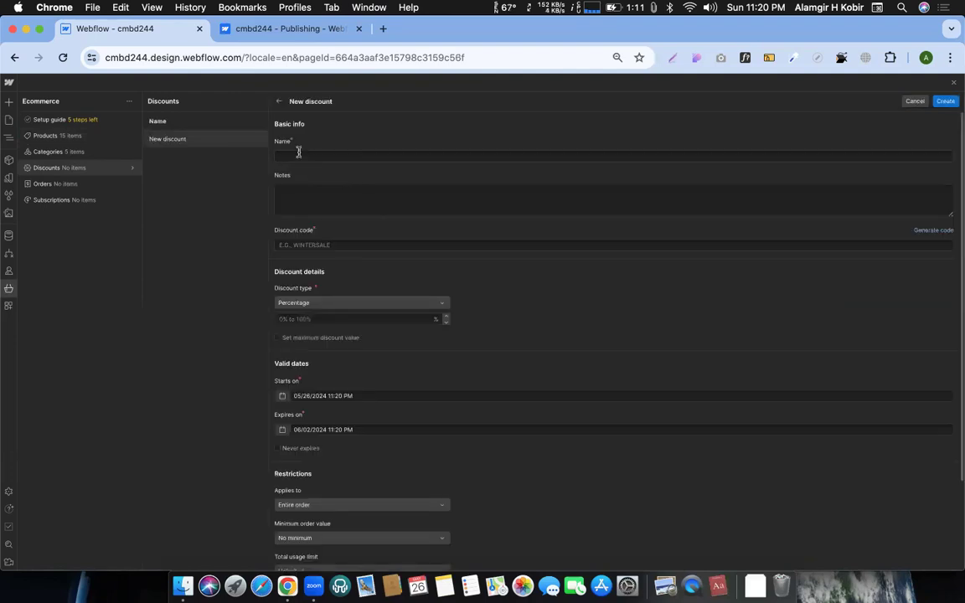
- Name the new discount "New order 10%"
{"action": "left_click", "coordinate": [298, 151]}
{"action": "type", "text": "New o"}
{"action": "type", "text": "re"}
{"action": "key", "text": "BackSpace"}
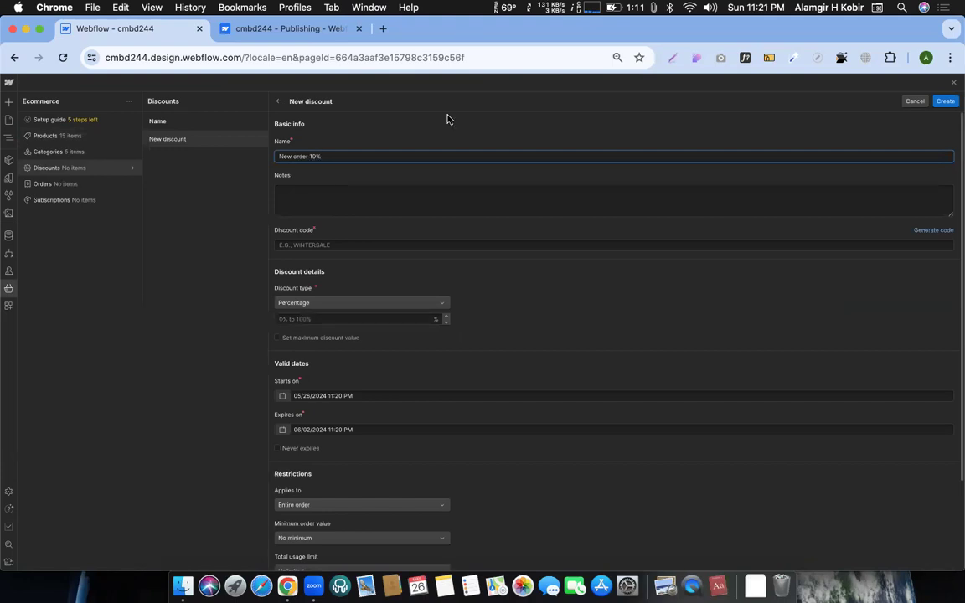
- Set the discount code to NOR10
{"action": "left_click", "coordinate": [341, 242]}
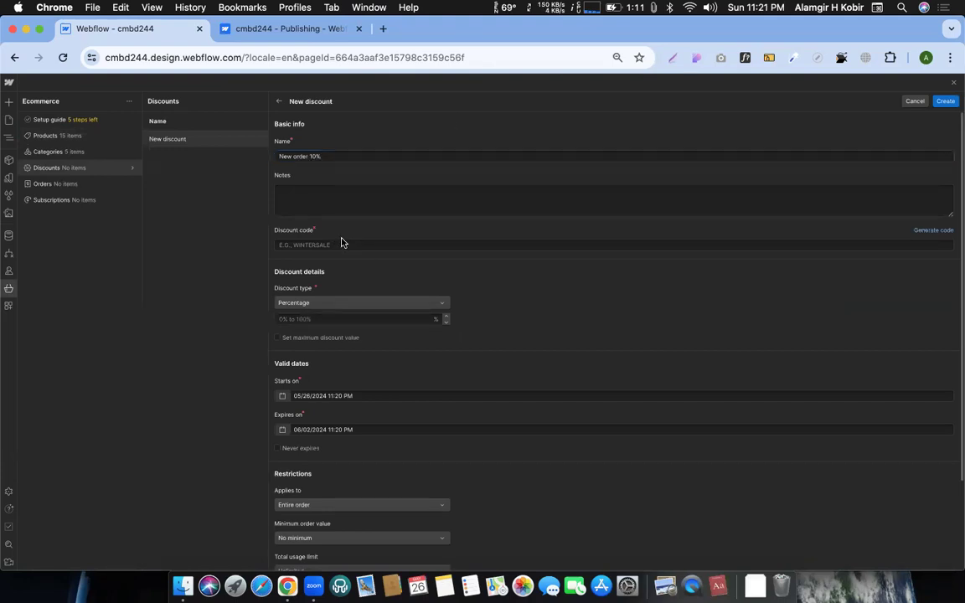
{"action": "left_click", "coordinate": [354, 246]}
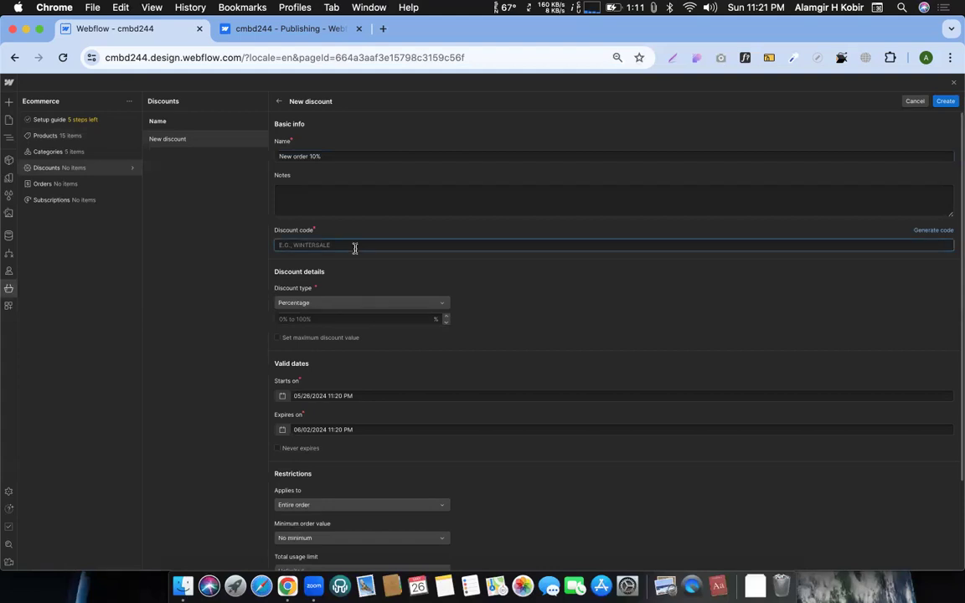
{"action": "type", "text": "NOR10"}
{"action": "left_click", "coordinate": [419, 269]}
{"action": "double_click", "coordinate": [335, 242]}
{"action": "left_click", "coordinate": [346, 242]}
{"action": "key", "text": "super+a"}
{"action": "left_click", "coordinate": [422, 278]}
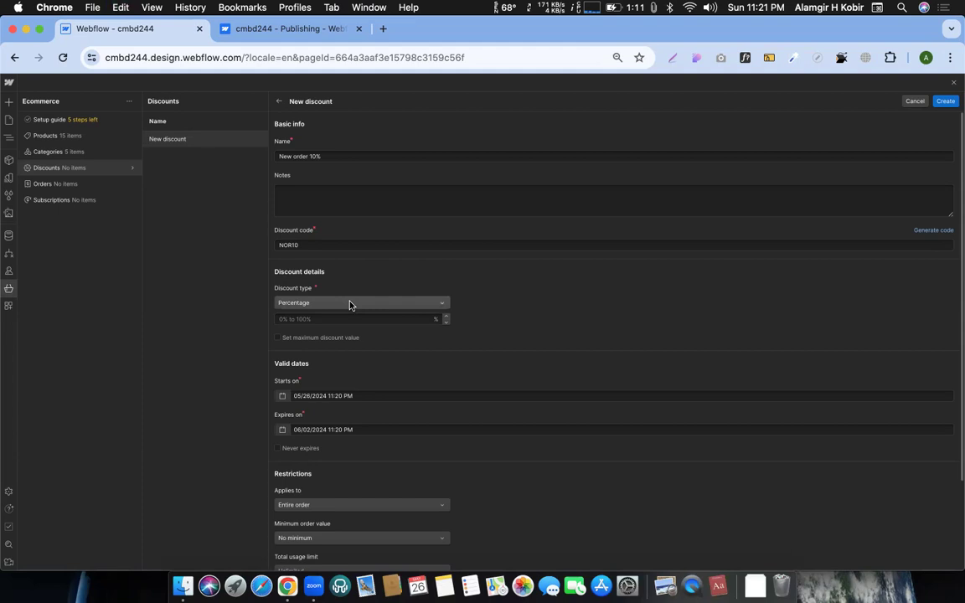
- Set the percentage discount to 10% and look through the discount types, keeping Percentage
{"action": "left_click", "coordinate": [297, 319]}
{"action": "type", "text": "10"}
{"action": "left_click", "coordinate": [399, 347]}
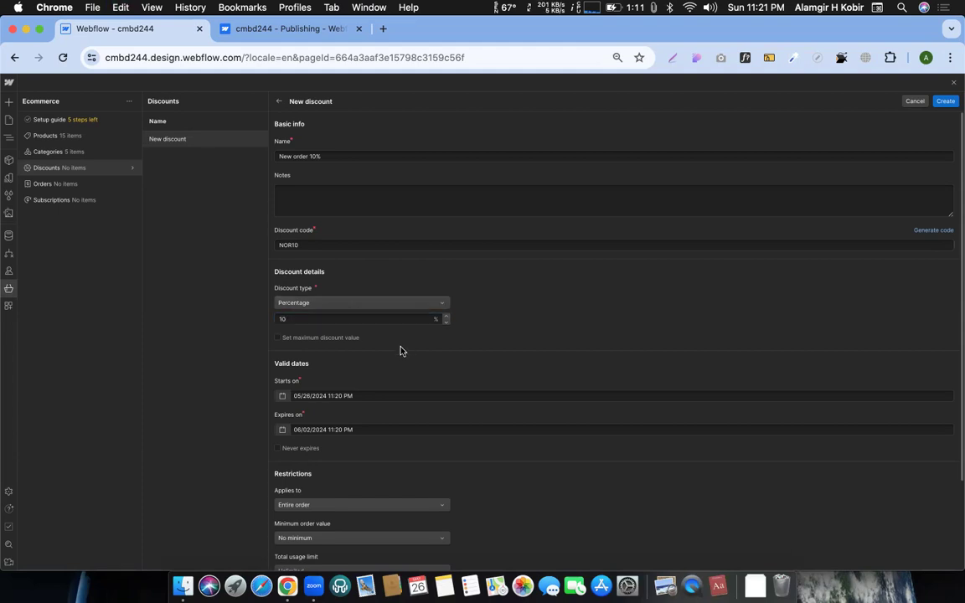
{"action": "left_click", "coordinate": [307, 305]}
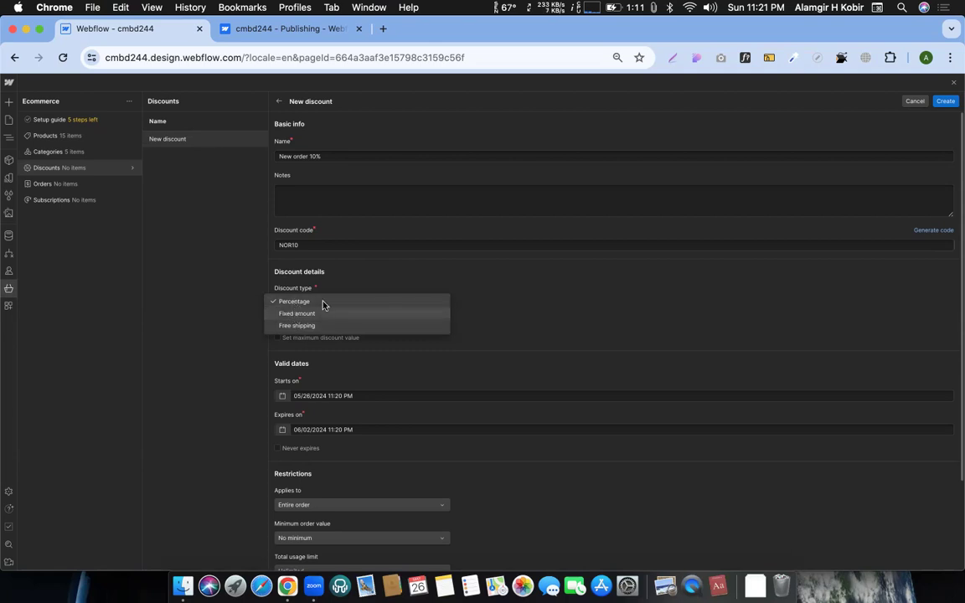
{"action": "left_click", "coordinate": [489, 302]}
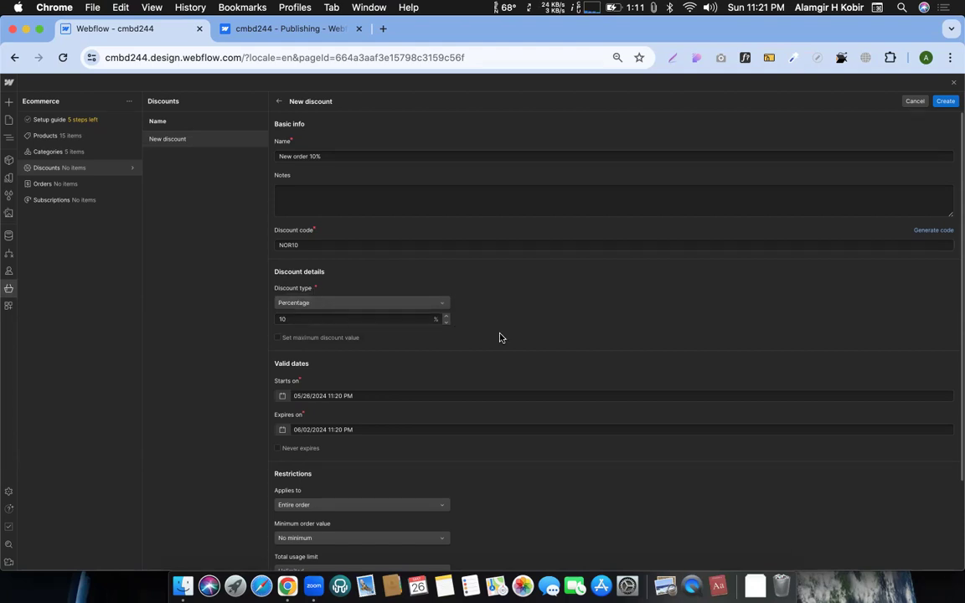
- Try the maximum discount value option, leave it off, and set the discount to never expire
{"action": "scroll", "coordinate": [429, 338], "scroll_direction": "down", "scroll_amount": 1}
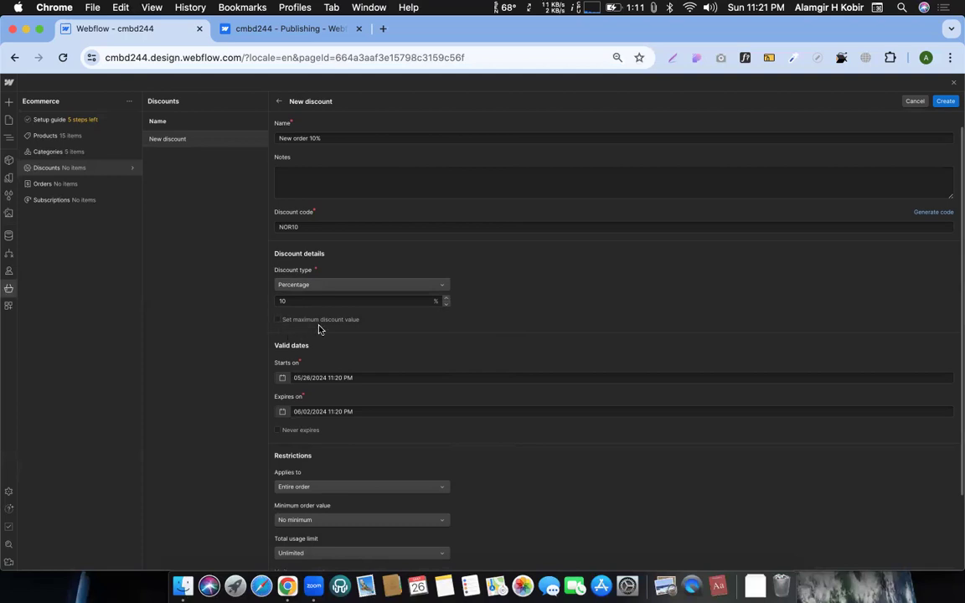
{"action": "left_click", "coordinate": [278, 321]}
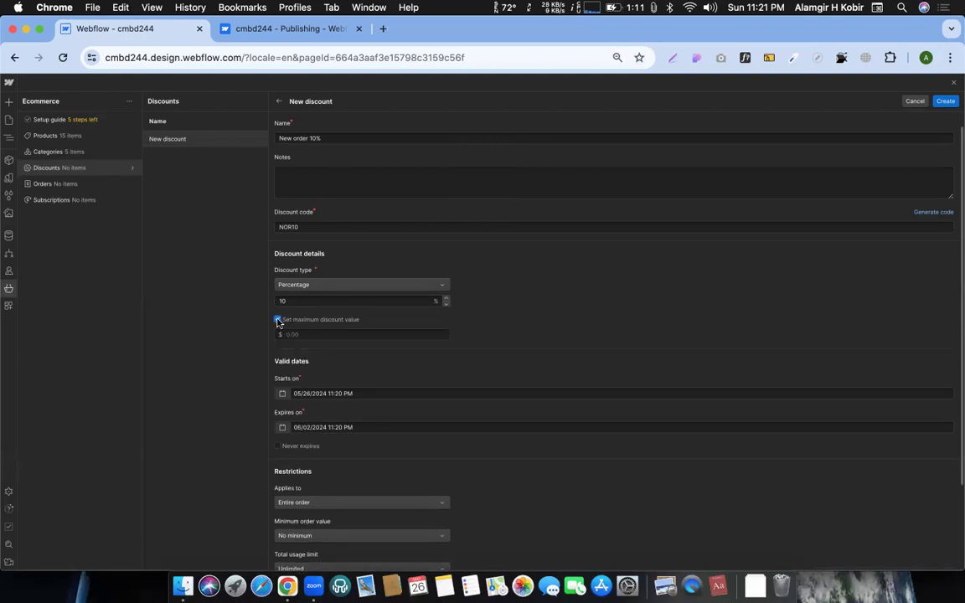
{"action": "left_click", "coordinate": [278, 320]}
{"action": "scroll", "coordinate": [352, 331], "scroll_direction": "down", "scroll_amount": 2}
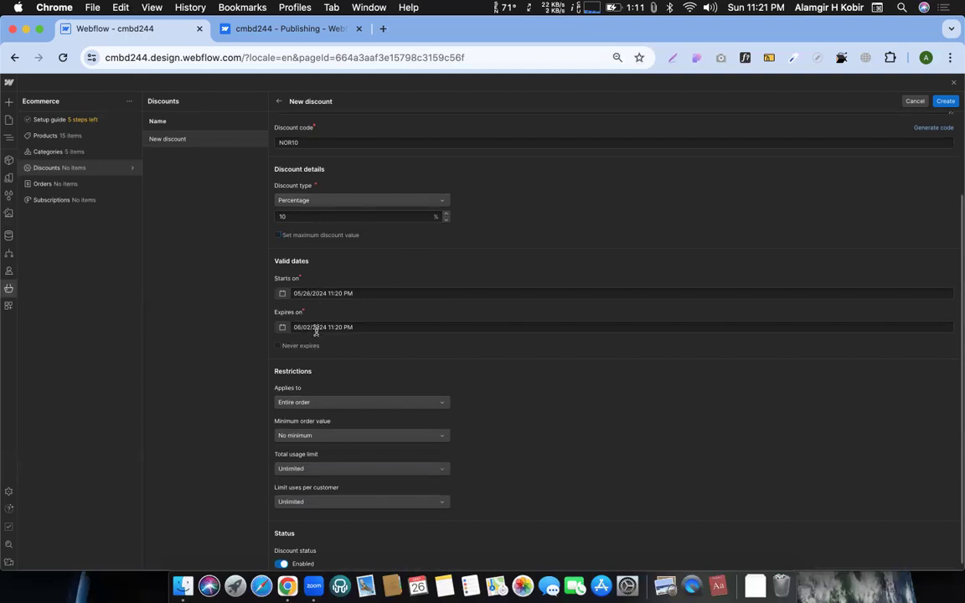
{"action": "left_click", "coordinate": [278, 346]}
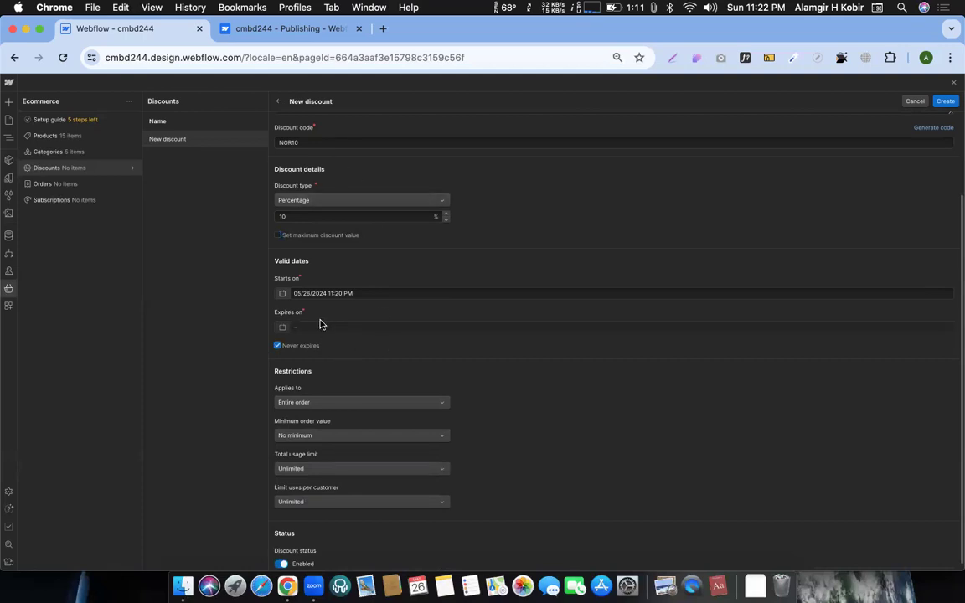
- Examine the start date calendar and the restriction options for order scope, minimum order value and uses per customer
{"action": "scroll", "coordinate": [332, 318], "scroll_direction": "down", "scroll_amount": 1}
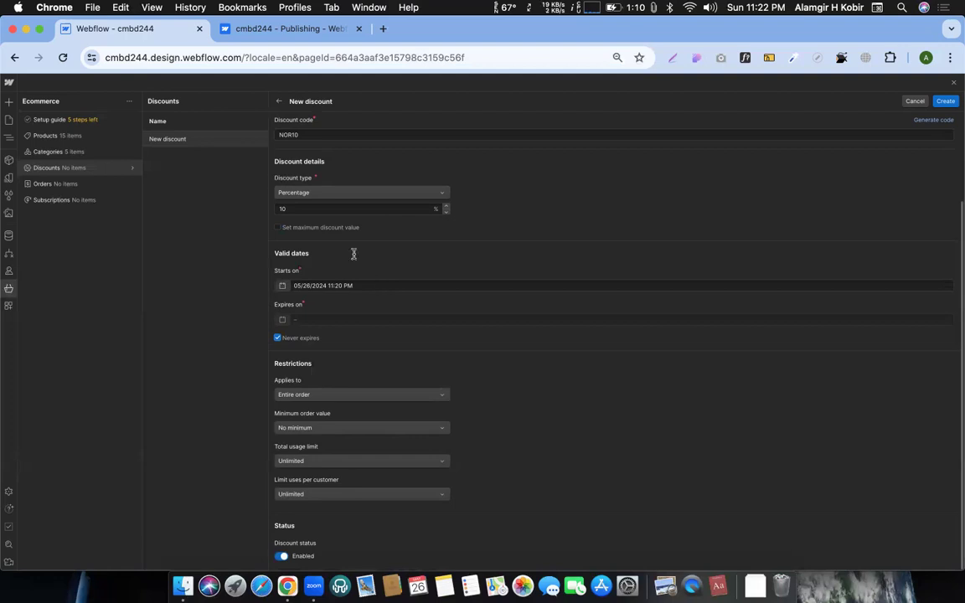
{"action": "left_click", "coordinate": [282, 287]}
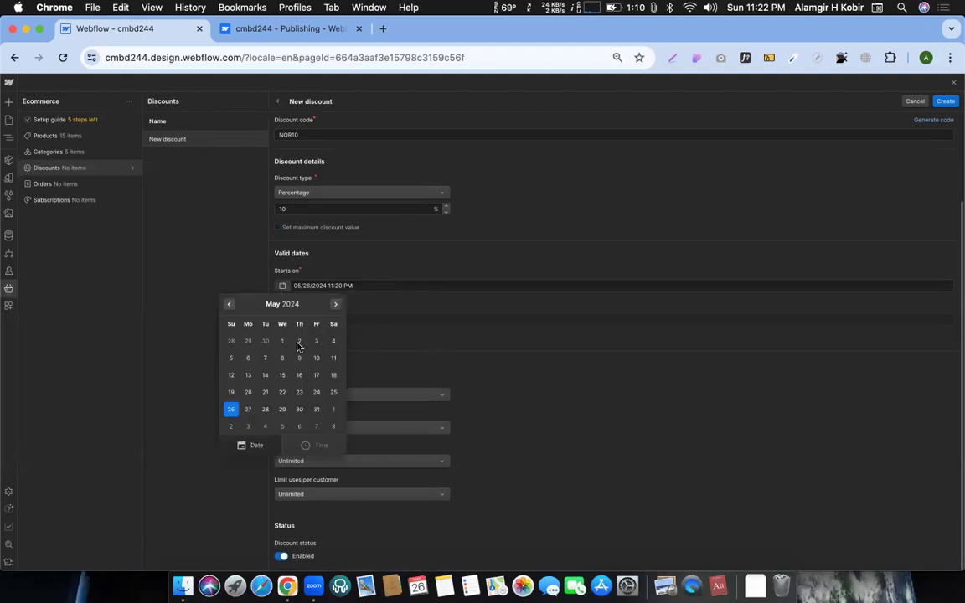
{"action": "left_click", "coordinate": [462, 334]}
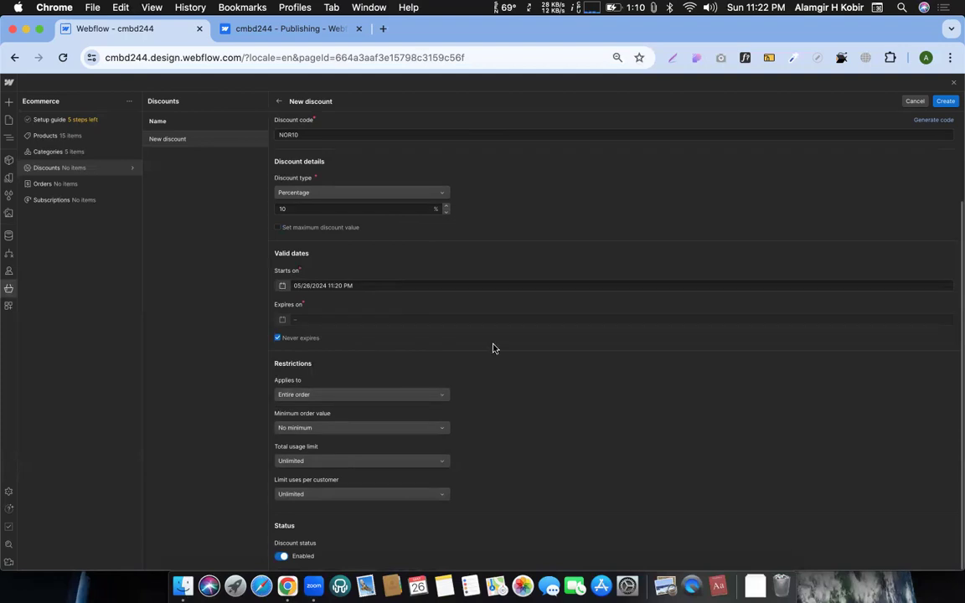
{"action": "left_click", "coordinate": [303, 397]}
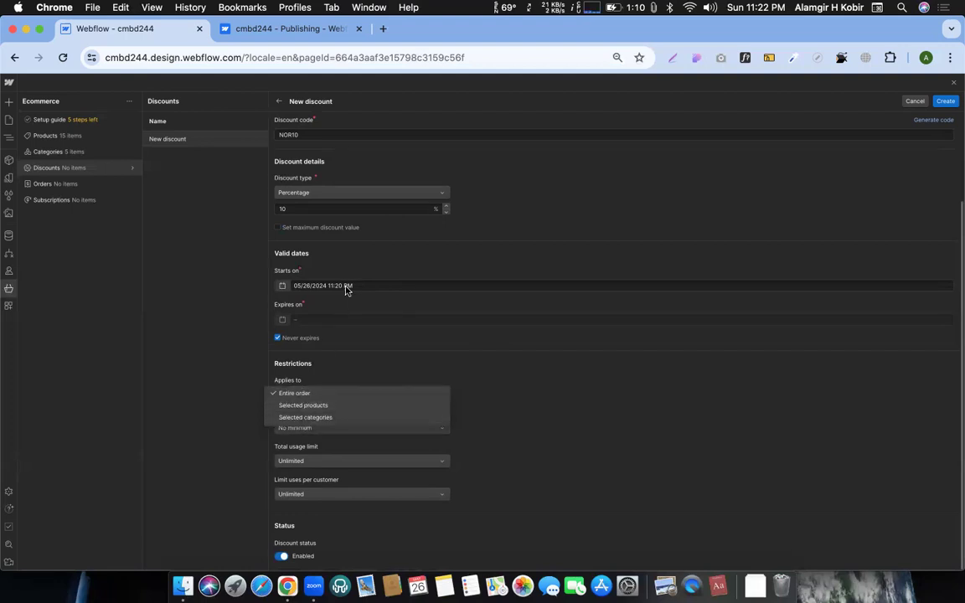
{"action": "left_click", "coordinate": [449, 351]}
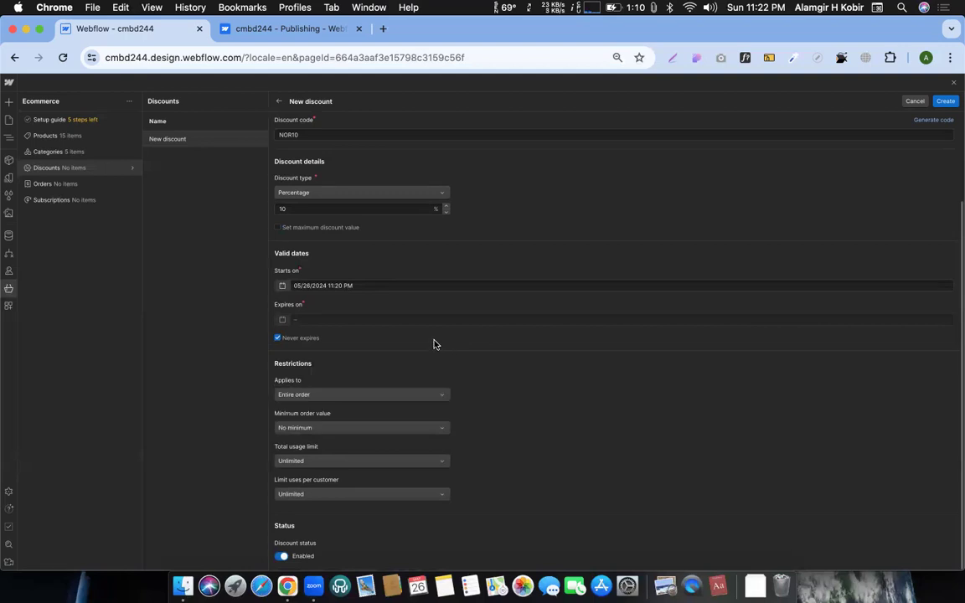
{"action": "left_click", "coordinate": [325, 433]}
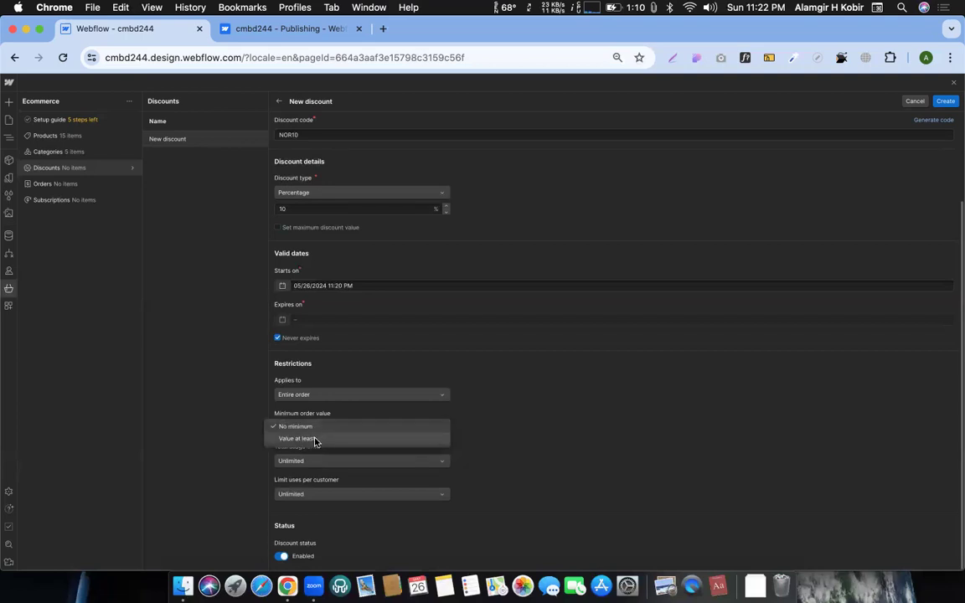
{"action": "left_click", "coordinate": [548, 437]}
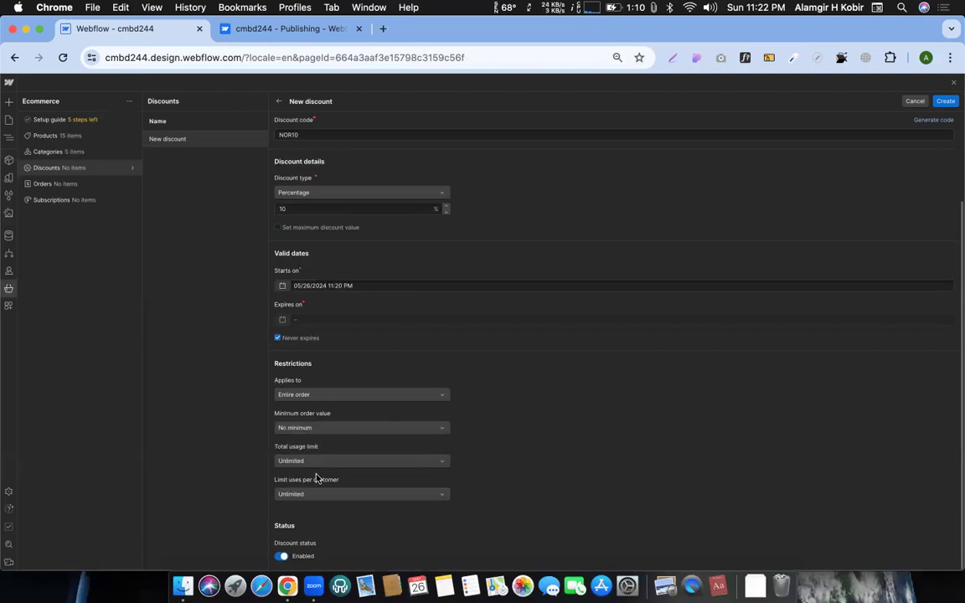
{"action": "left_click", "coordinate": [314, 494]}
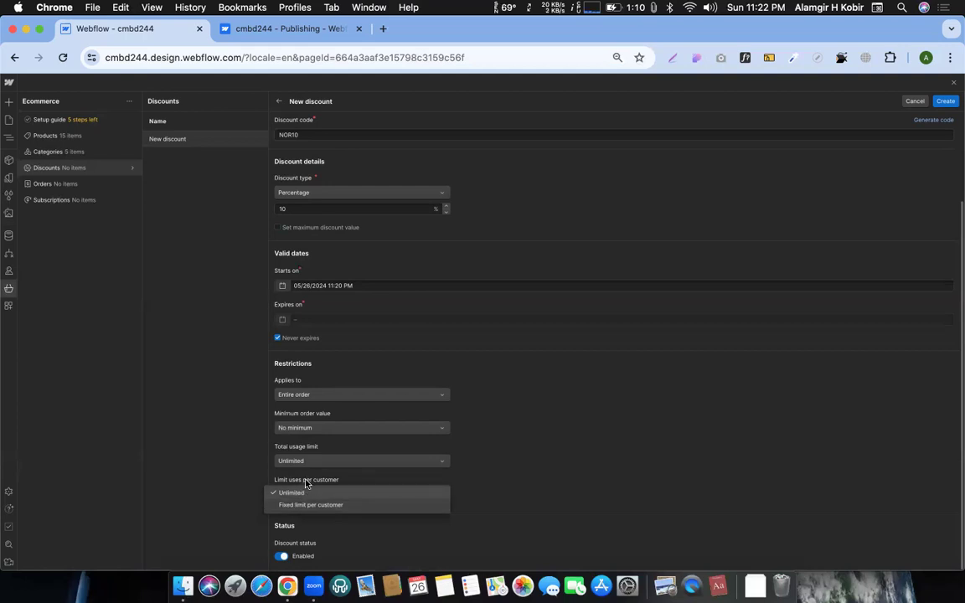
{"action": "left_click", "coordinate": [476, 425]}
- Create the discount with its status enabled, copy its discount code, and return to the Checkout page
{"action": "scroll", "coordinate": [574, 413], "scroll_direction": "up", "scroll_amount": 2}
{"action": "scroll", "coordinate": [573, 414], "scroll_direction": "down", "scroll_amount": 2}
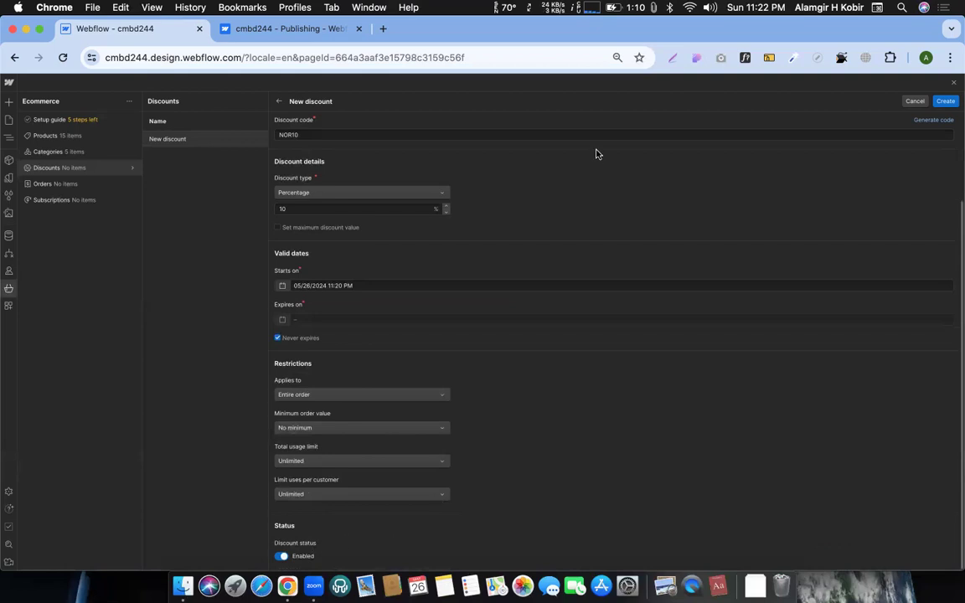
{"action": "scroll", "coordinate": [355, 243], "scroll_direction": "up", "scroll_amount": 2}
{"action": "scroll", "coordinate": [322, 244], "scroll_direction": "down", "scroll_amount": 2}
{"action": "left_click", "coordinate": [280, 556]}
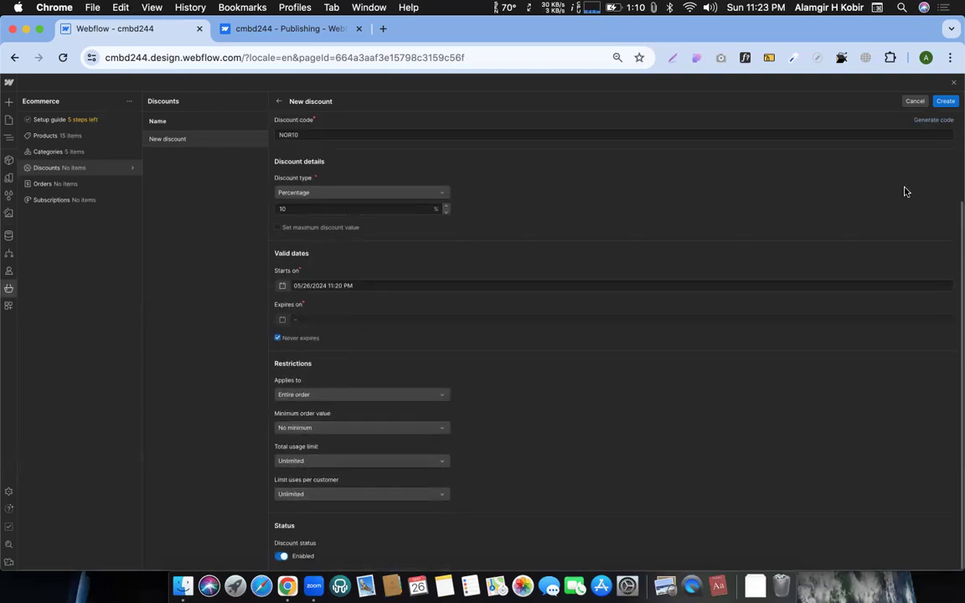
{"action": "left_click", "coordinate": [945, 100]}
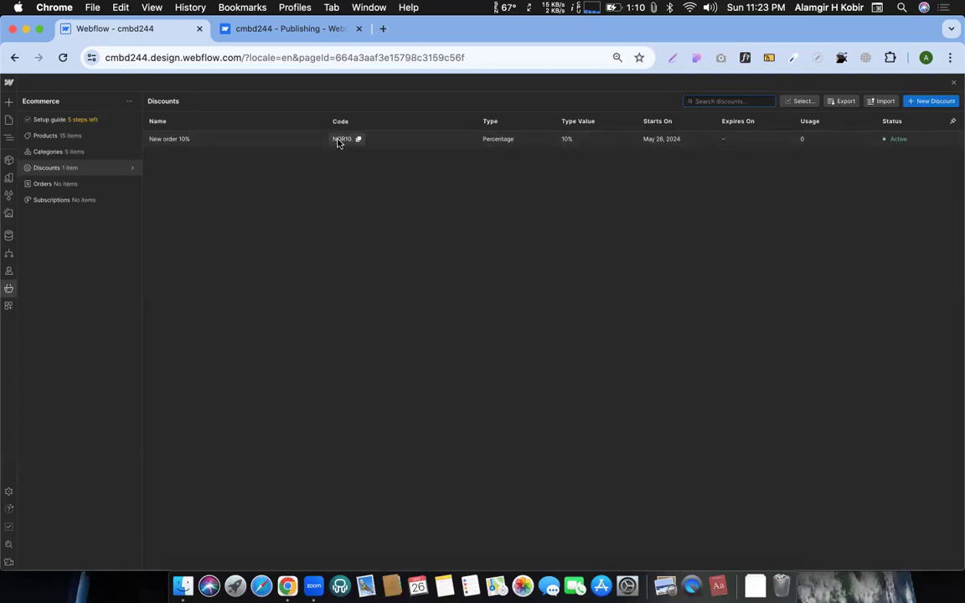
{"action": "left_click", "coordinate": [358, 140]}
{"action": "left_click", "coordinate": [956, 88]}
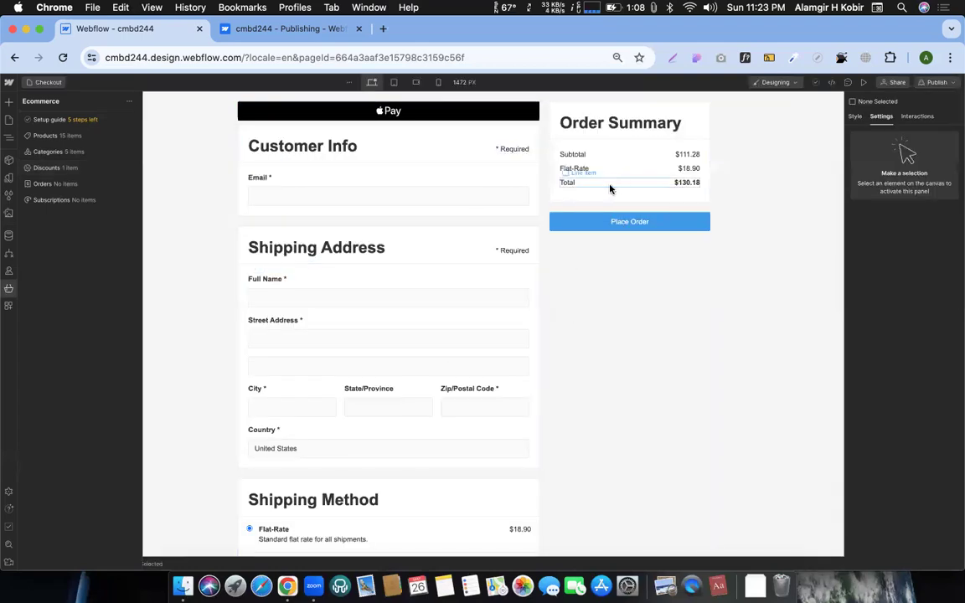
- Duplicate the Order Summary block on the Checkout page and change the copy's heading to "Discount"
{"action": "left_click", "coordinate": [570, 136]}
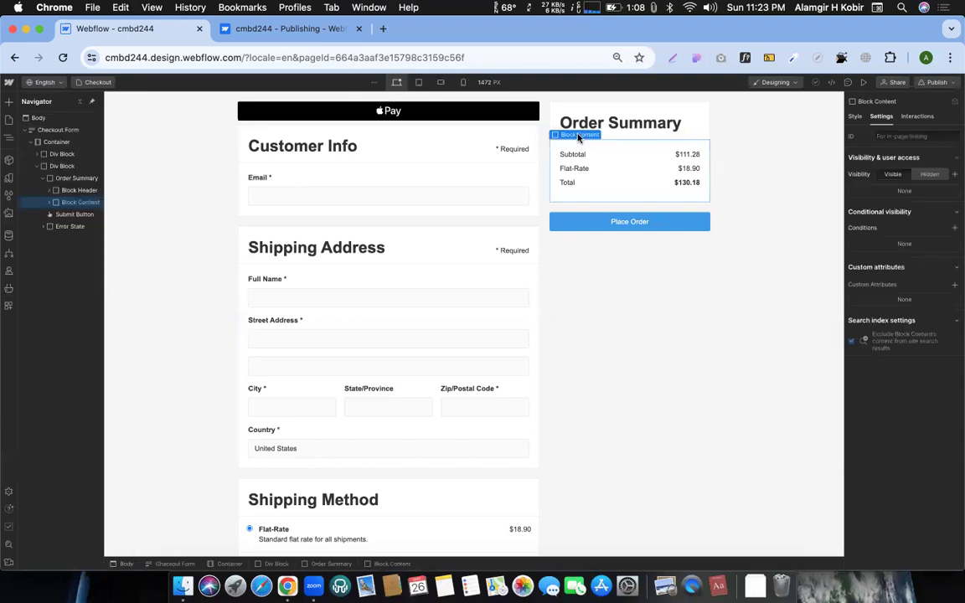
{"action": "left_click", "coordinate": [575, 125]}
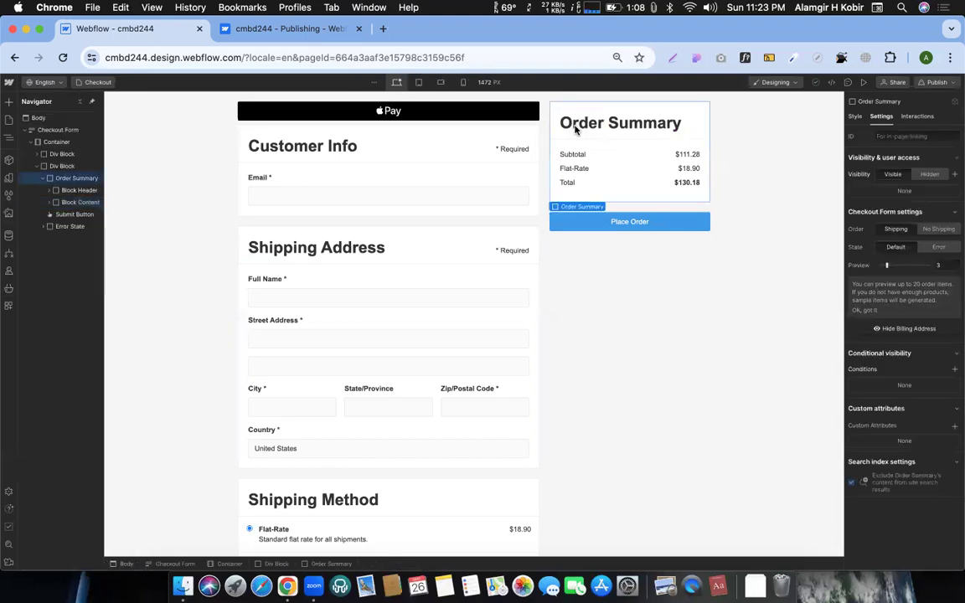
{"action": "key", "text": "super+d"}
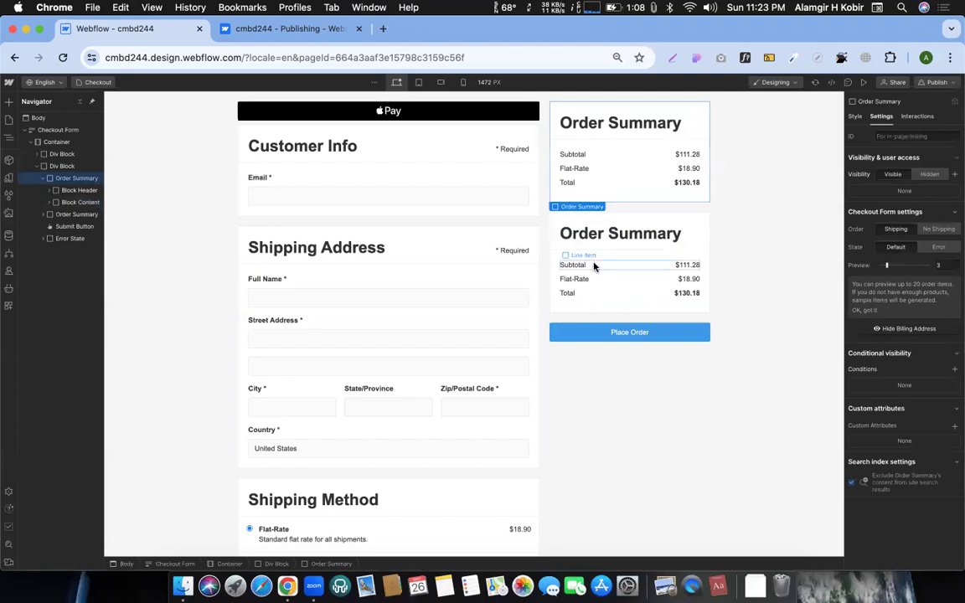
{"action": "double_click", "coordinate": [612, 235]}
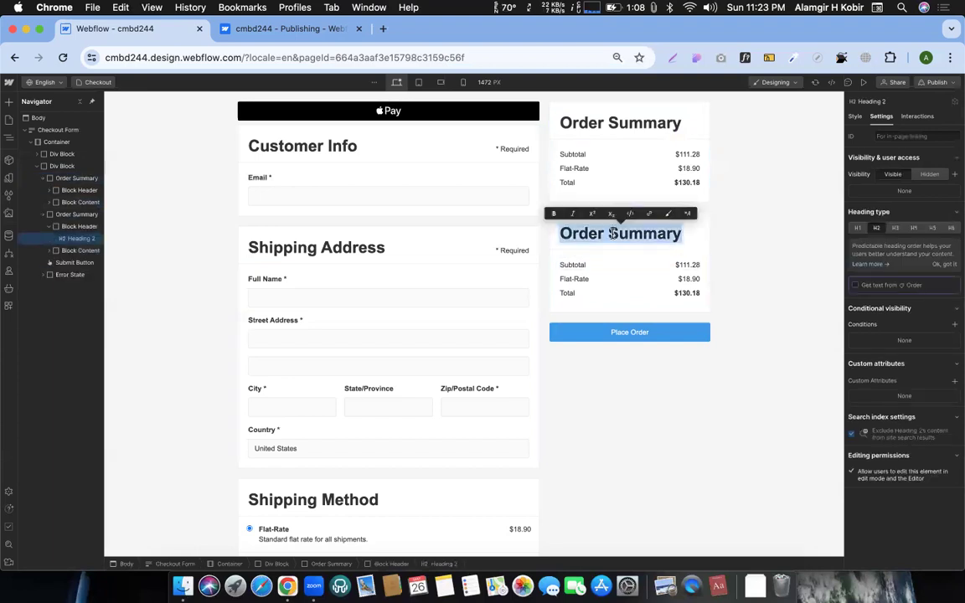
{"action": "key", "text": "BackSpace"}
{"action": "type", "text": "Discount"}
{"action": "key", "text": "Escape"}
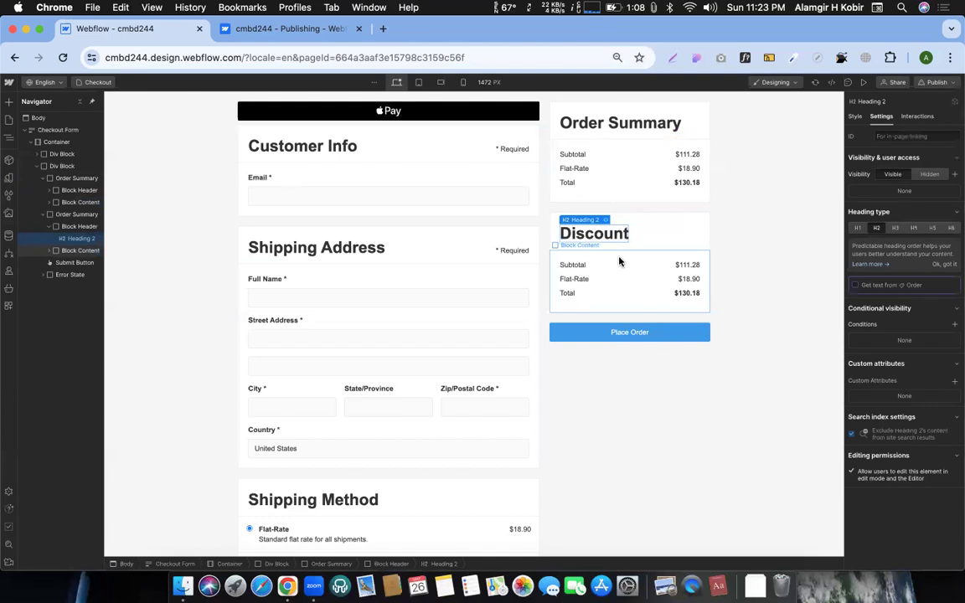
- Remove the Subtotal, Flat-Rate and Total lines from the Discount block, keeping its heading
{"action": "key", "text": "Delete"}
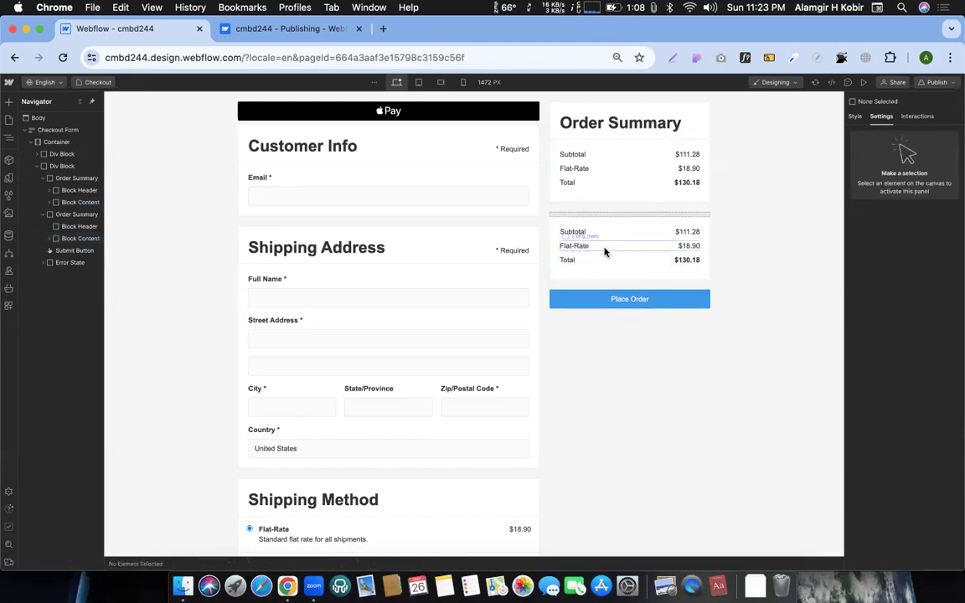
{"action": "key", "text": "super+z"}
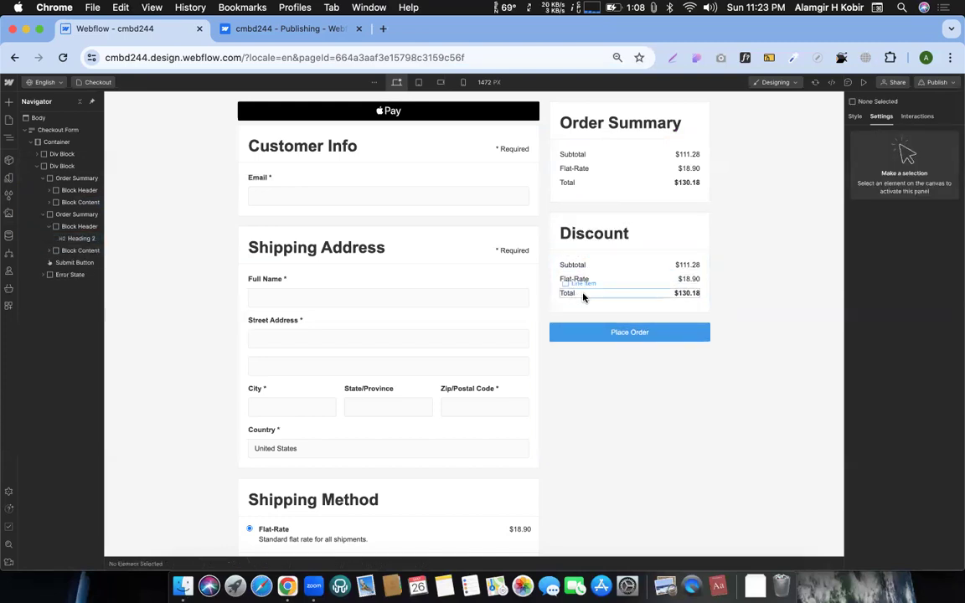
{"action": "left_click", "coordinate": [585, 297]}
{"action": "key", "text": "Delete"}
{"action": "key", "text": "Delete"}
{"action": "key", "text": "Delete"}
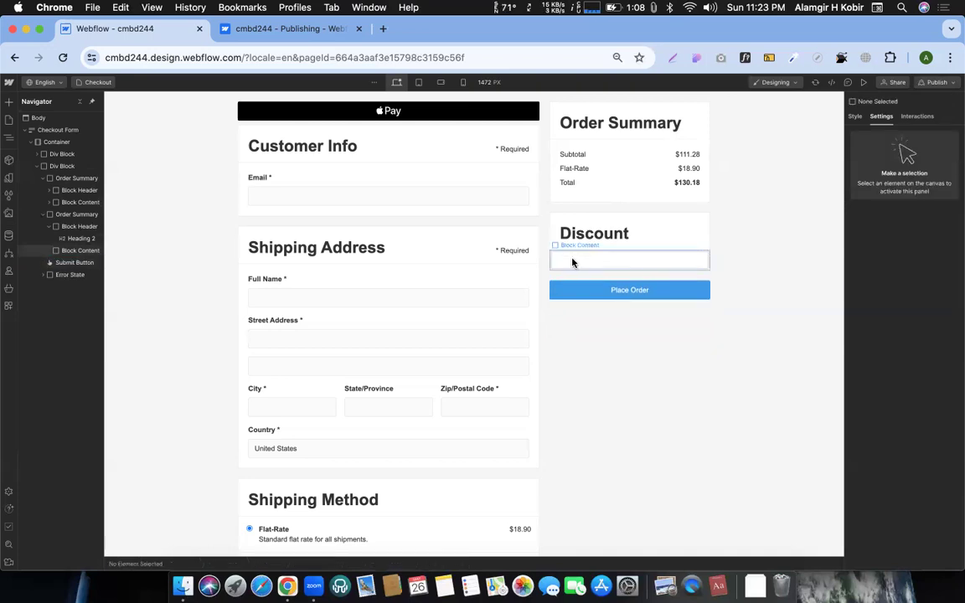
- Add a Discounts element inside the empty content area of the Discount block
{"action": "left_click", "coordinate": [572, 261]}
{"action": "left_click", "coordinate": [7, 101]}
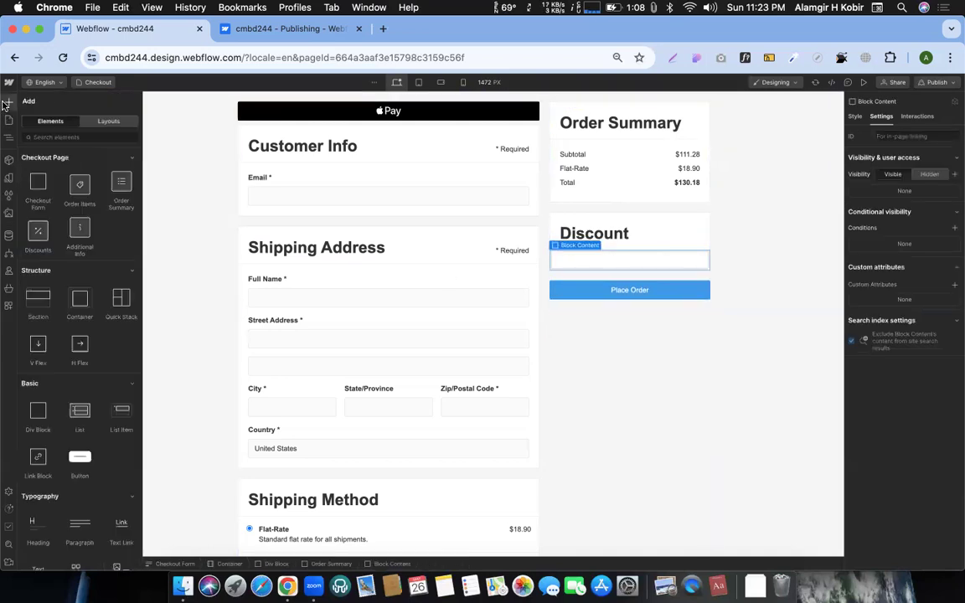
{"action": "left_click_drag", "start_coordinate": [36, 231], "coordinate": [618, 262]}
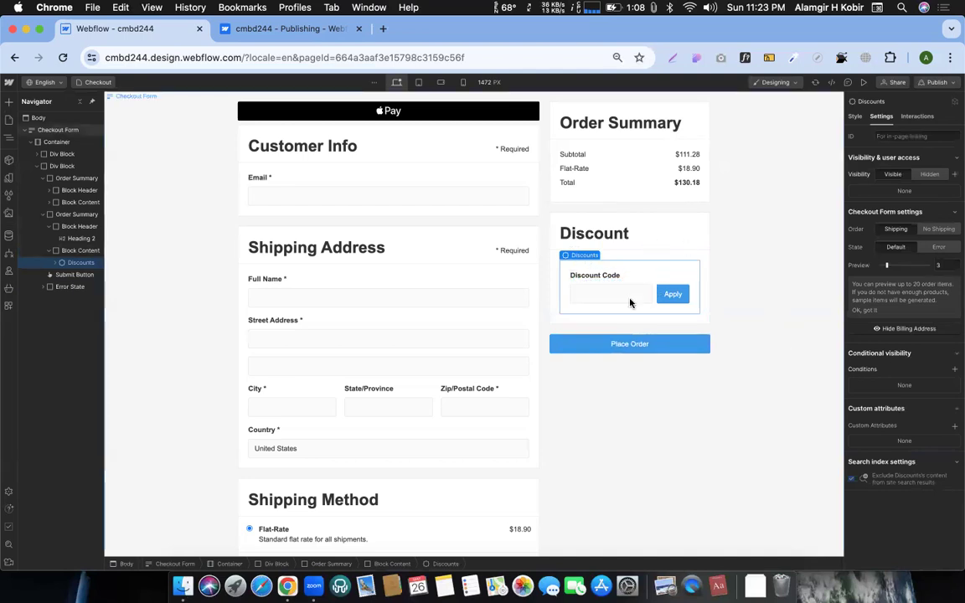
- Preview the Checkout page, try applying the discount code in the Discount block, and return to design mode
{"action": "left_click", "coordinate": [779, 285]}
{"action": "left_click", "coordinate": [867, 81]}
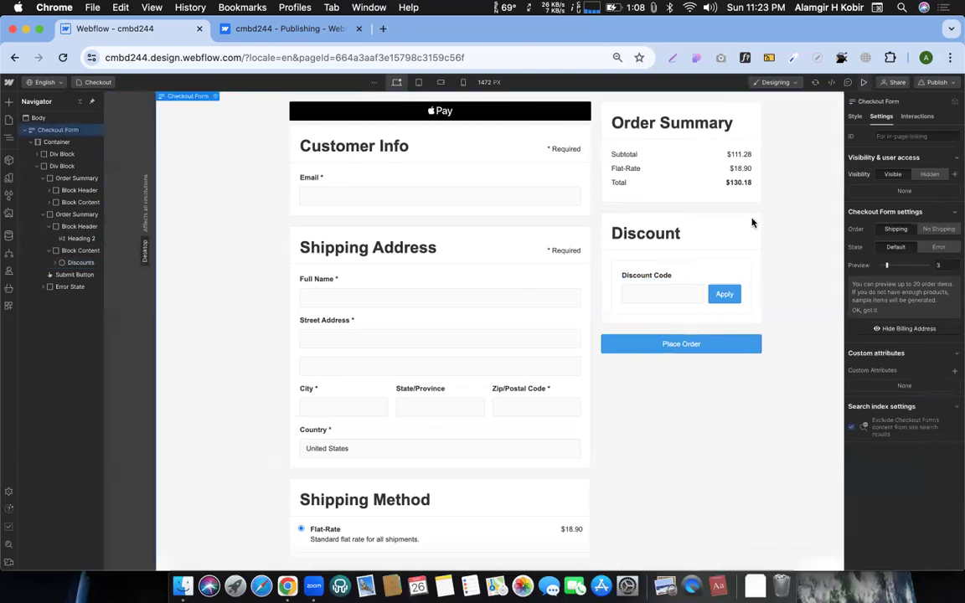
{"action": "left_click", "coordinate": [682, 296]}
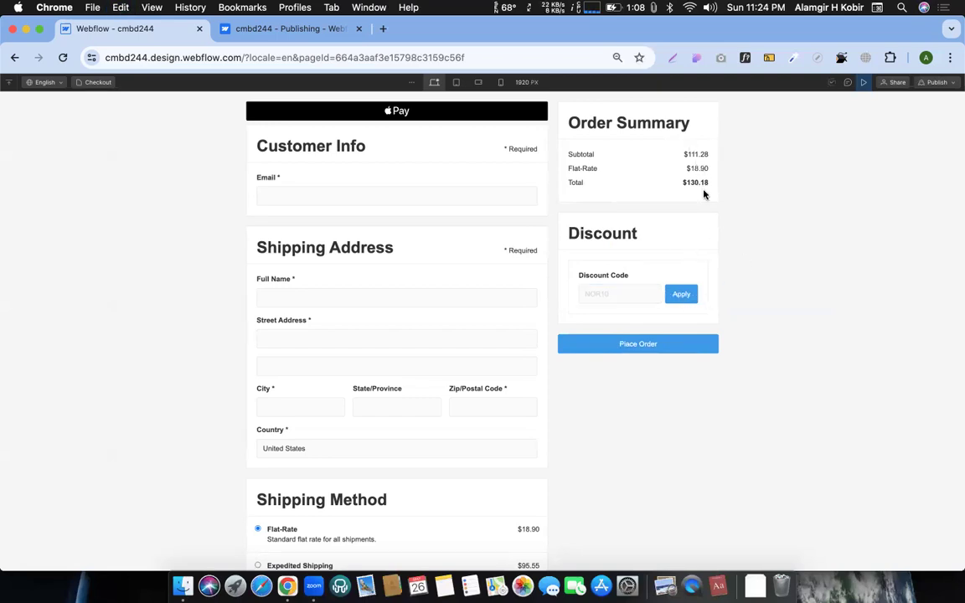
{"action": "left_click", "coordinate": [681, 296]}
{"action": "key", "text": "super+shift+p"}
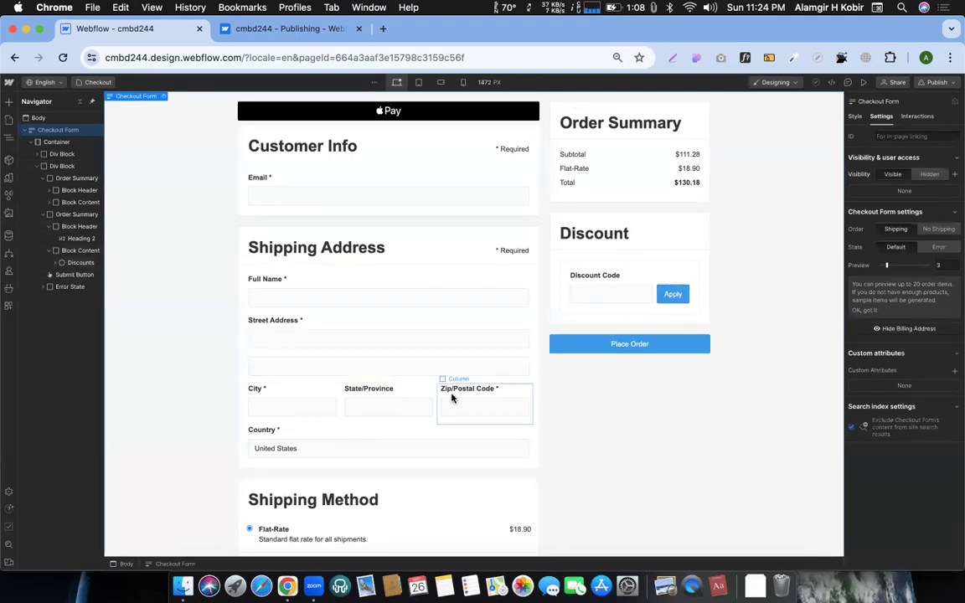
- Examine the remaining Checkout sections, the Checkout (PayPal) page and the Order Confirmation page
{"action": "scroll", "coordinate": [452, 398], "scroll_direction": "down", "scroll_amount": 10}
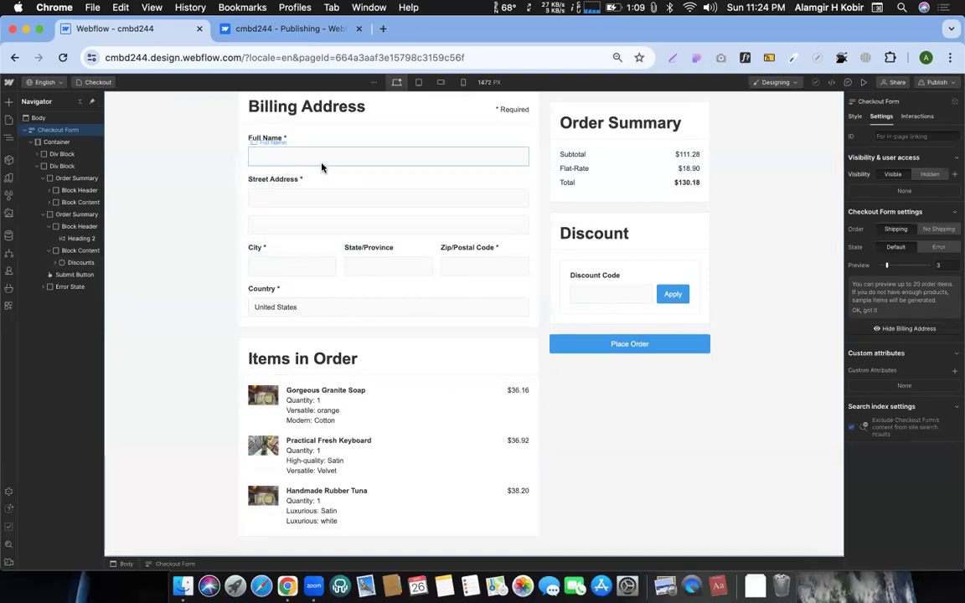
{"action": "scroll", "coordinate": [389, 222], "scroll_direction": "up", "scroll_amount": 10}
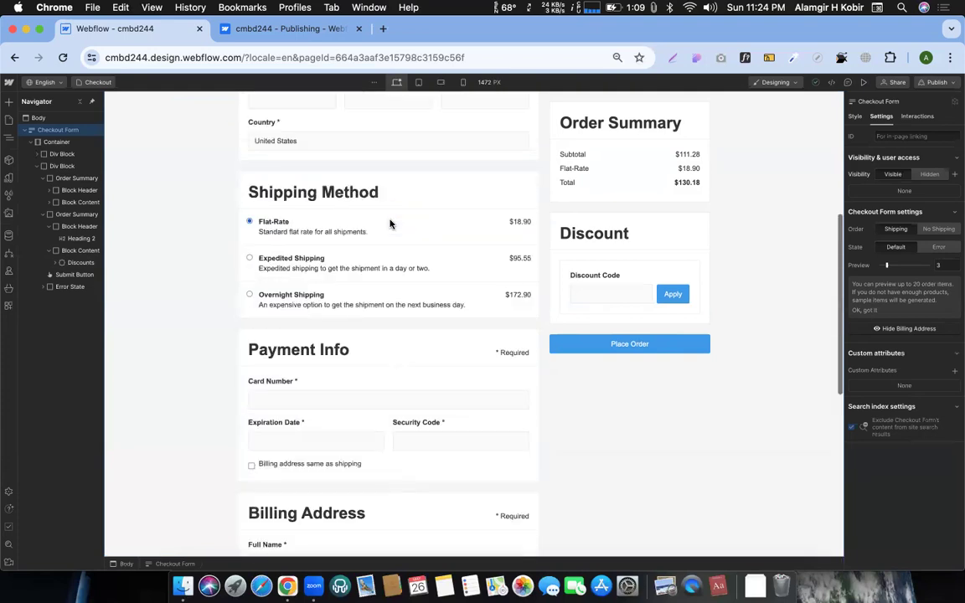
{"action": "left_click", "coordinate": [90, 82]}
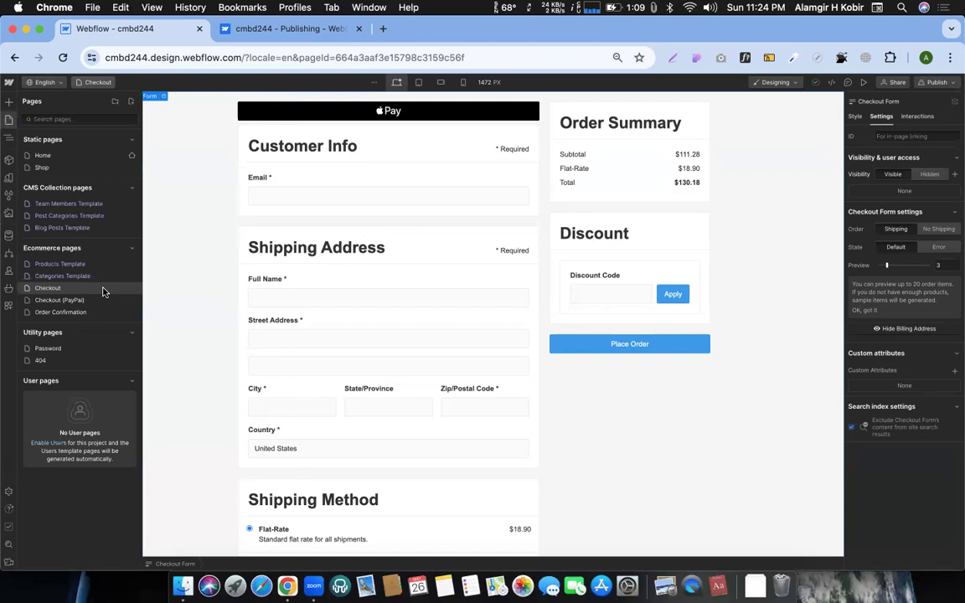
{"action": "left_click", "coordinate": [69, 301]}
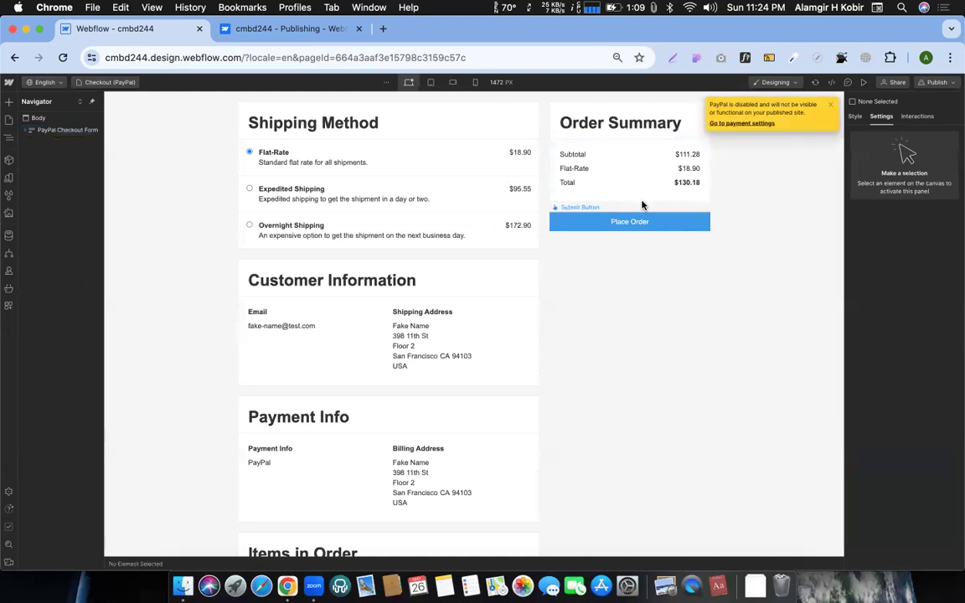
{"action": "left_click", "coordinate": [111, 82]}
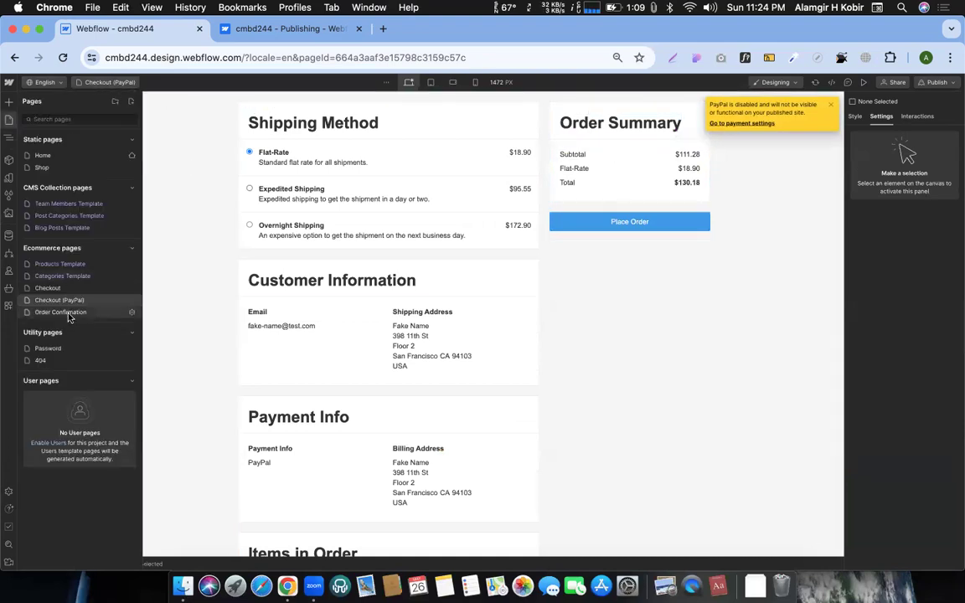
{"action": "left_click", "coordinate": [67, 313]}
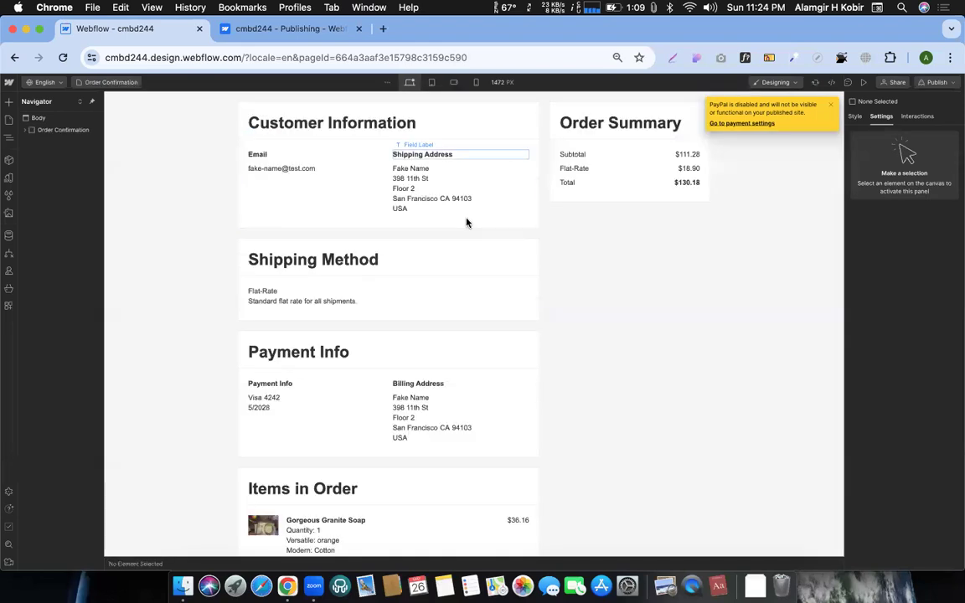
{"action": "scroll", "coordinate": [447, 371], "scroll_direction": "down", "scroll_amount": 3}
{"action": "scroll", "coordinate": [437, 340], "scroll_direction": "up", "scroll_amount": 3}
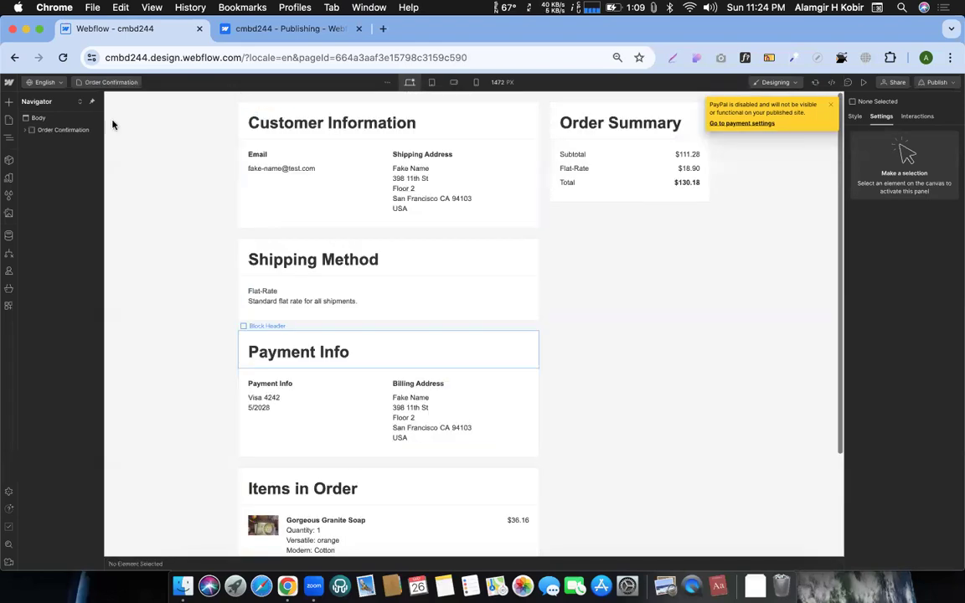
- Publish the site to the selected domains
{"action": "left_click", "coordinate": [94, 83]}
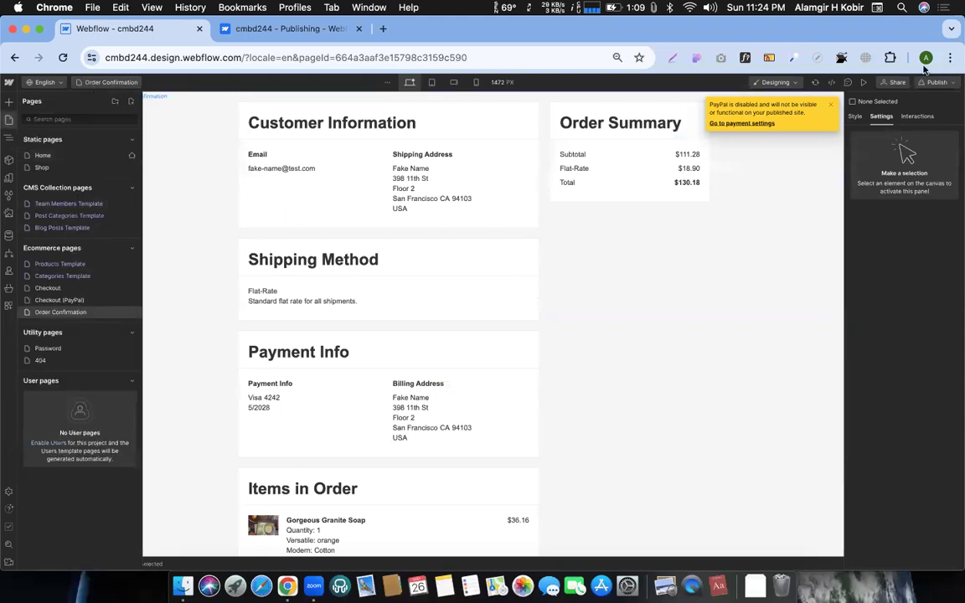
{"action": "left_click", "coordinate": [936, 82]}
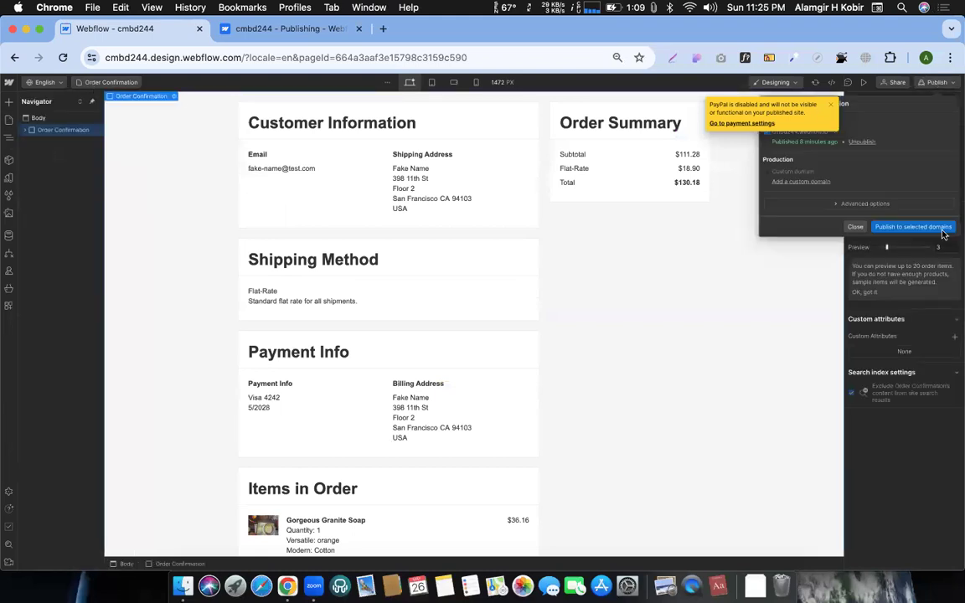
{"action": "left_click", "coordinate": [897, 227]}
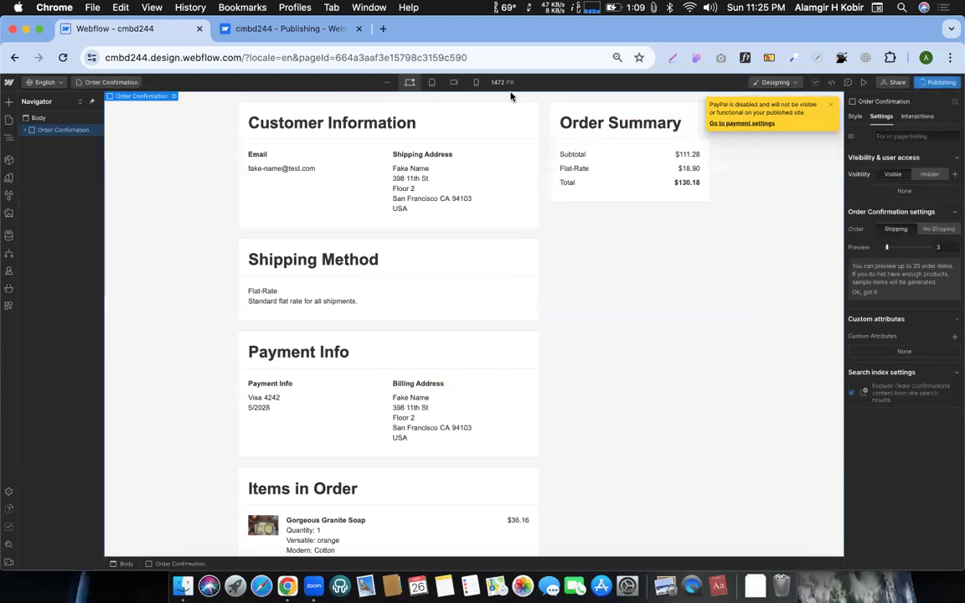
- Search the web for "webflow university" in a new browser tab and open the Webflow University site
{"action": "left_click", "coordinate": [269, 28]}
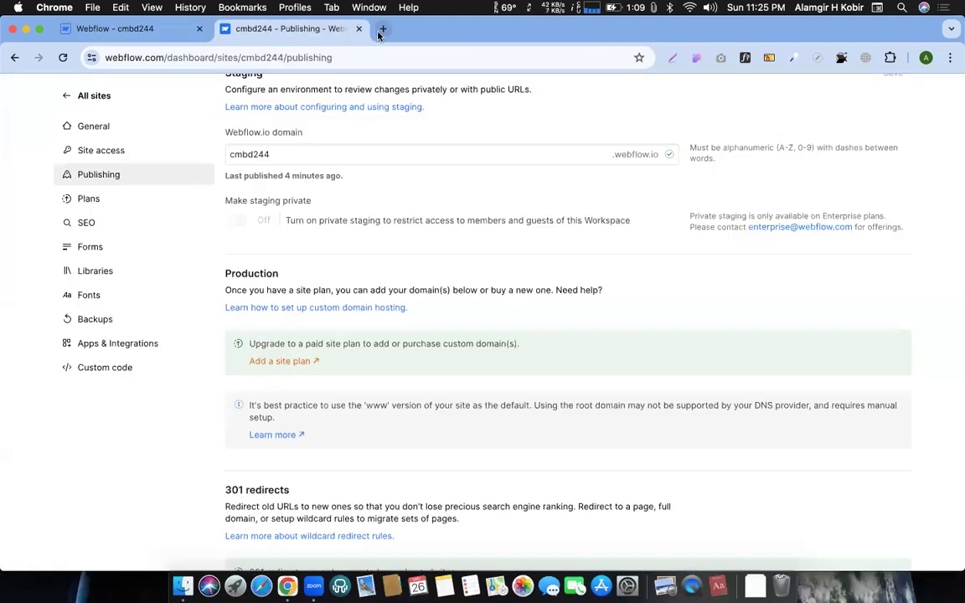
{"action": "left_click", "coordinate": [378, 32]}
{"action": "type", "text": "u"}
{"action": "key", "text": "BackSpace"}
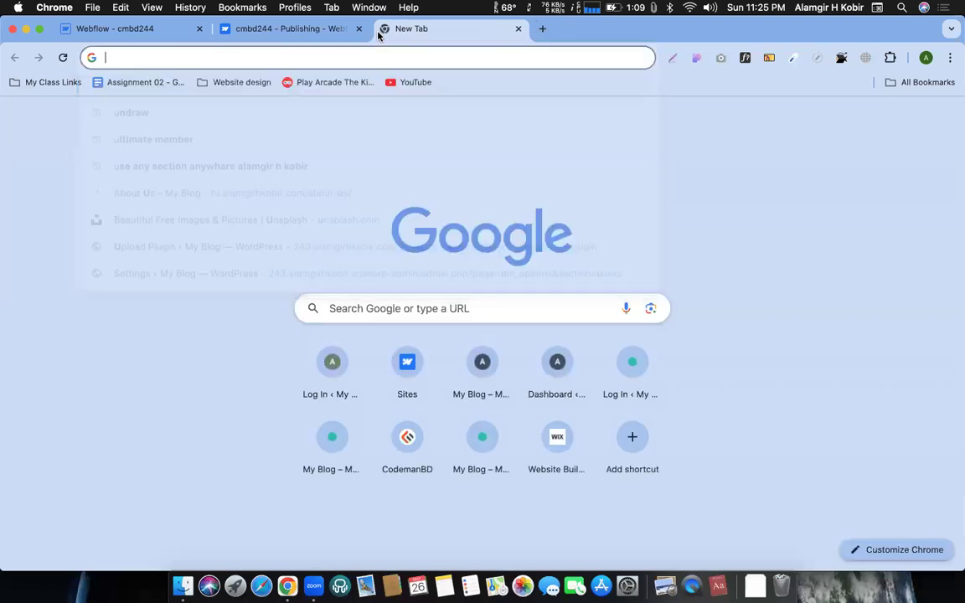
{"action": "type", "text": "webflow uni"}
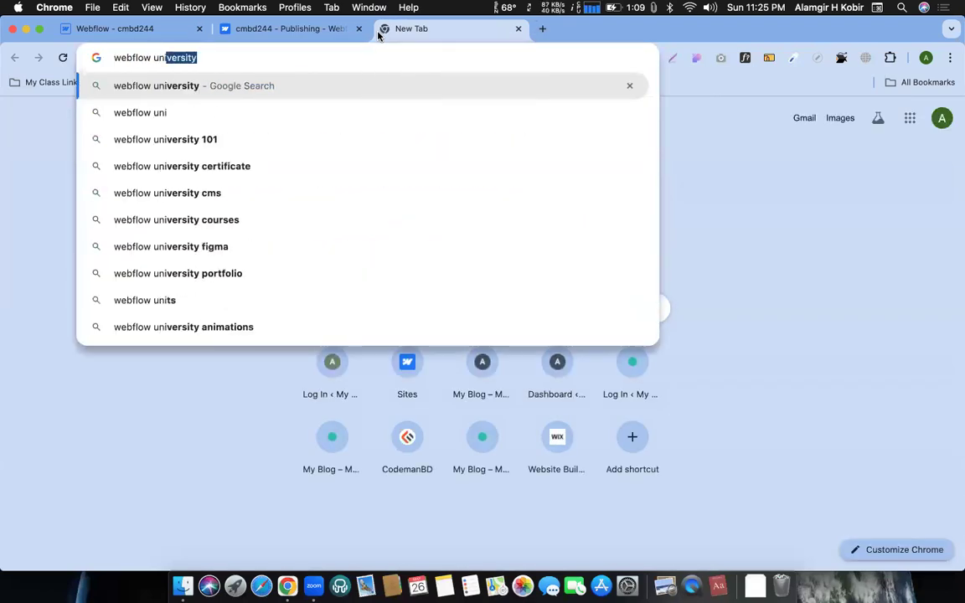
{"action": "key", "text": "Return"}
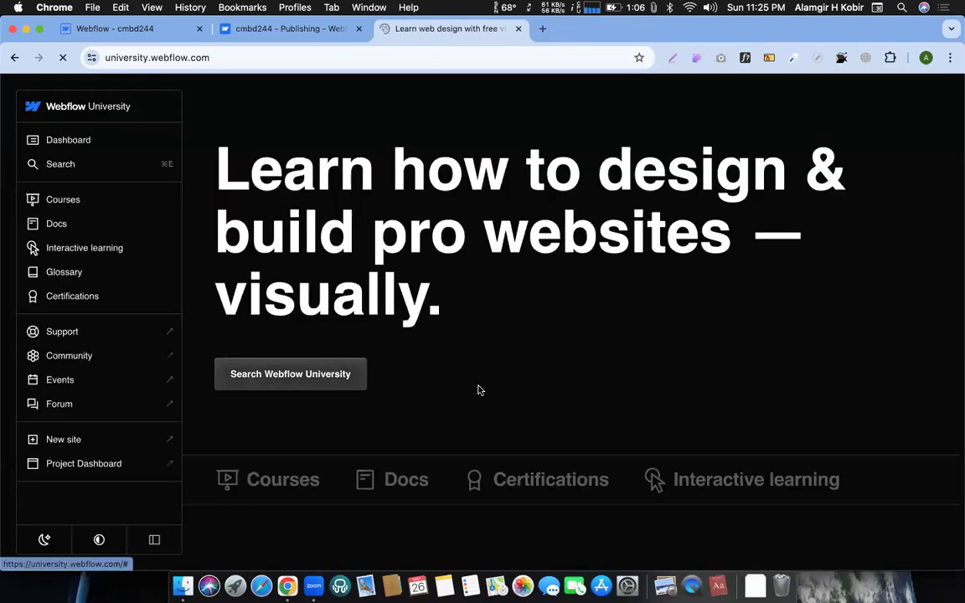
- Examine Webflow University's courses, certifications and interactive learning games, and open the Webflow Forum
{"action": "scroll", "coordinate": [478, 391], "scroll_direction": "down", "scroll_amount": 10}
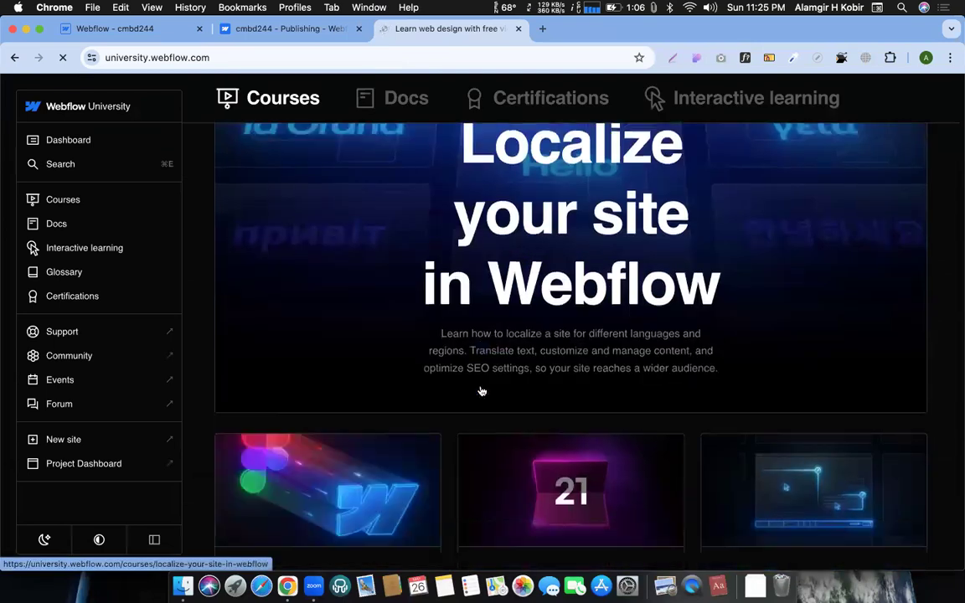
{"action": "scroll", "coordinate": [536, 361], "scroll_direction": "down", "scroll_amount": 4}
{"action": "scroll", "coordinate": [591, 301], "scroll_direction": "up", "scroll_amount": 3}
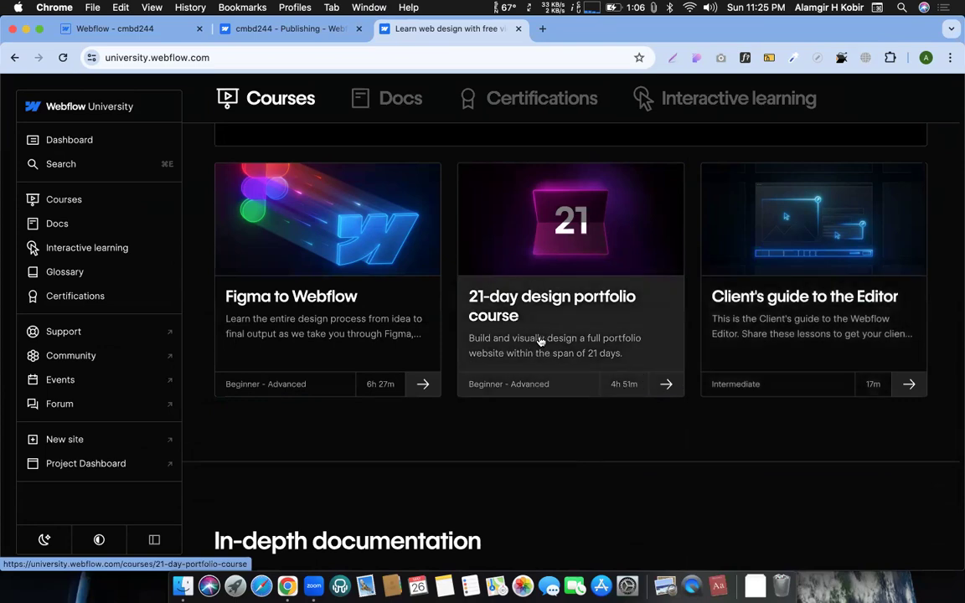
{"action": "scroll", "coordinate": [540, 340], "scroll_direction": "down", "scroll_amount": 10}
{"action": "scroll", "coordinate": [450, 331], "scroll_direction": "up", "scroll_amount": 11}
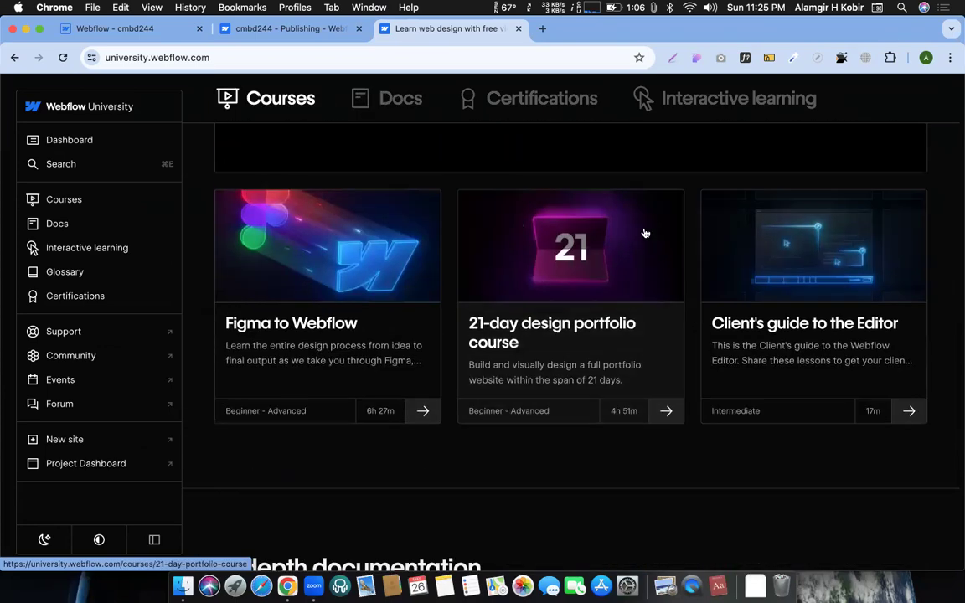
{"action": "scroll", "coordinate": [588, 349], "scroll_direction": "down", "scroll_amount": 10}
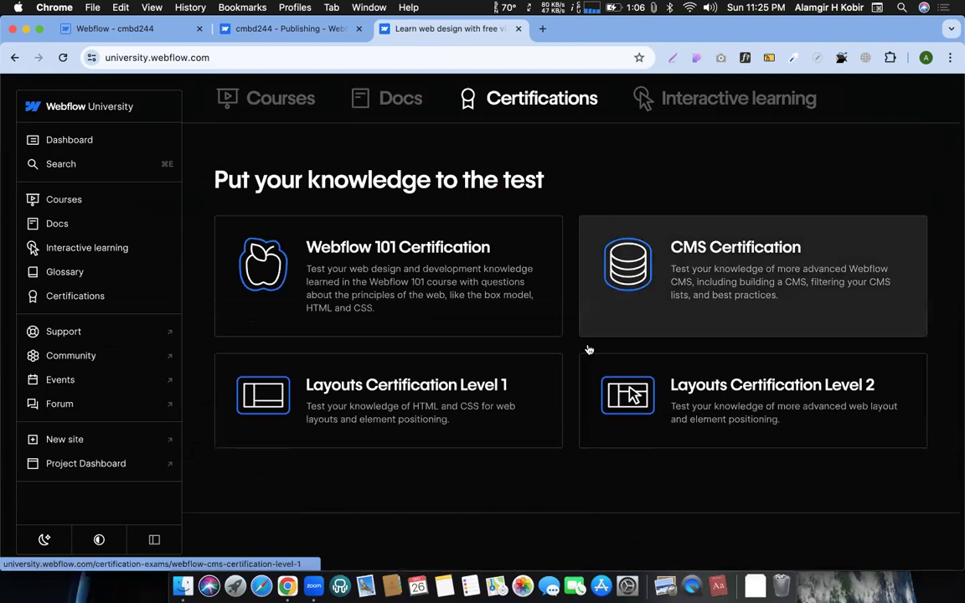
{"action": "scroll", "coordinate": [588, 349], "scroll_direction": "down", "scroll_amount": 10}
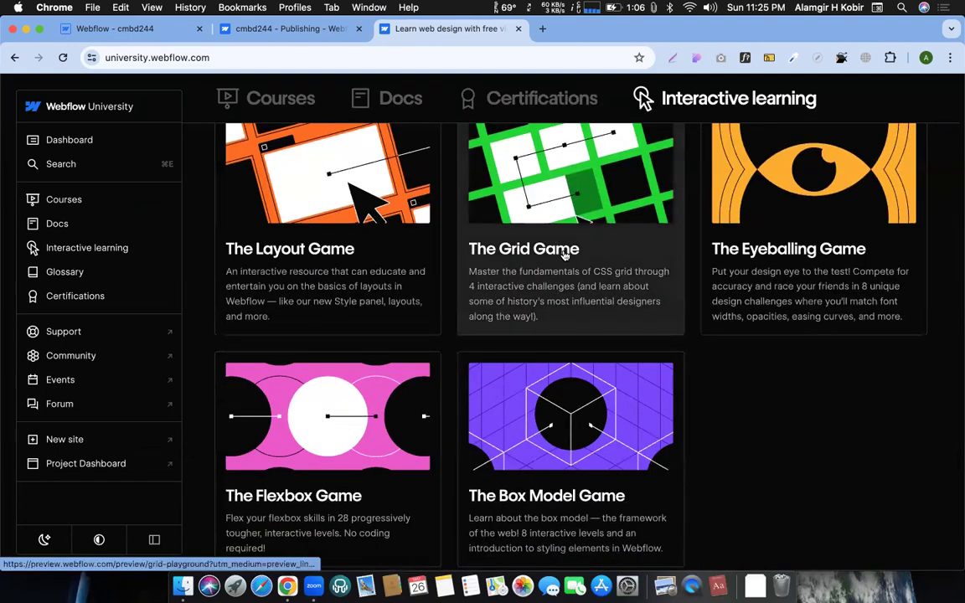
{"action": "scroll", "coordinate": [834, 241], "scroll_direction": "down", "scroll_amount": 5}
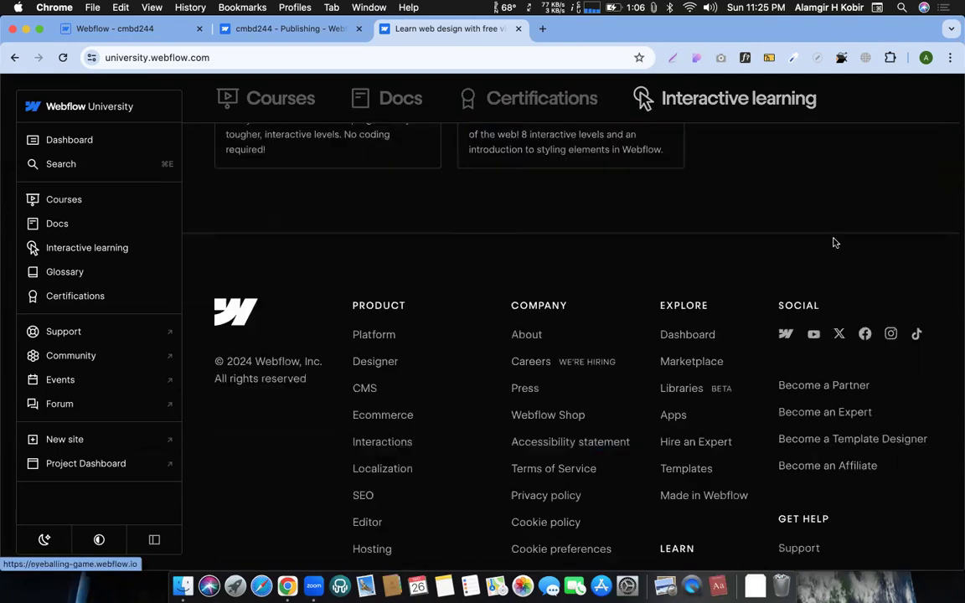
{"action": "scroll", "coordinate": [631, 294], "scroll_direction": "up", "scroll_amount": 5}
{"action": "scroll", "coordinate": [632, 294], "scroll_direction": "up", "scroll_amount": 15}
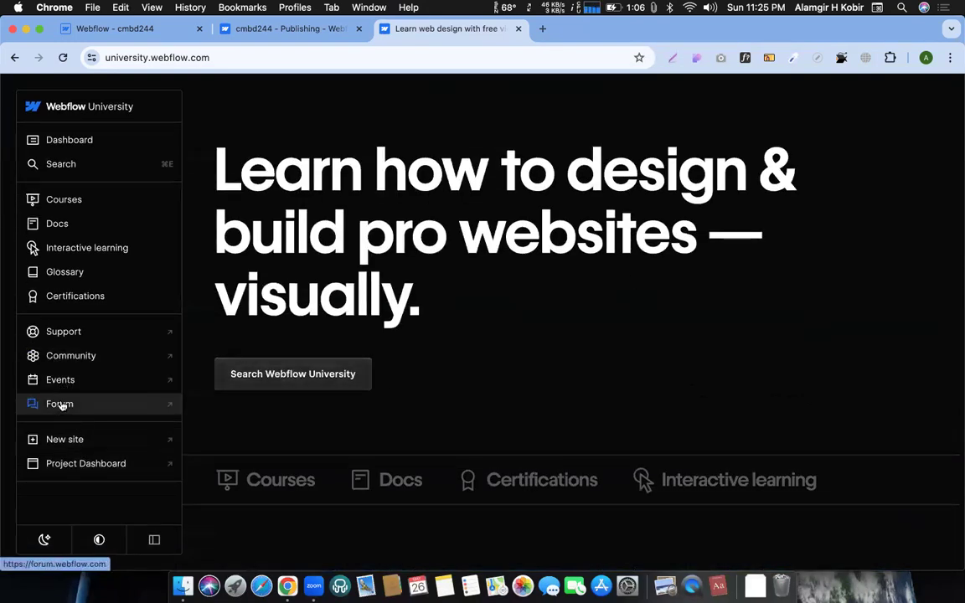
{"action": "left_click", "coordinate": [61, 405]}
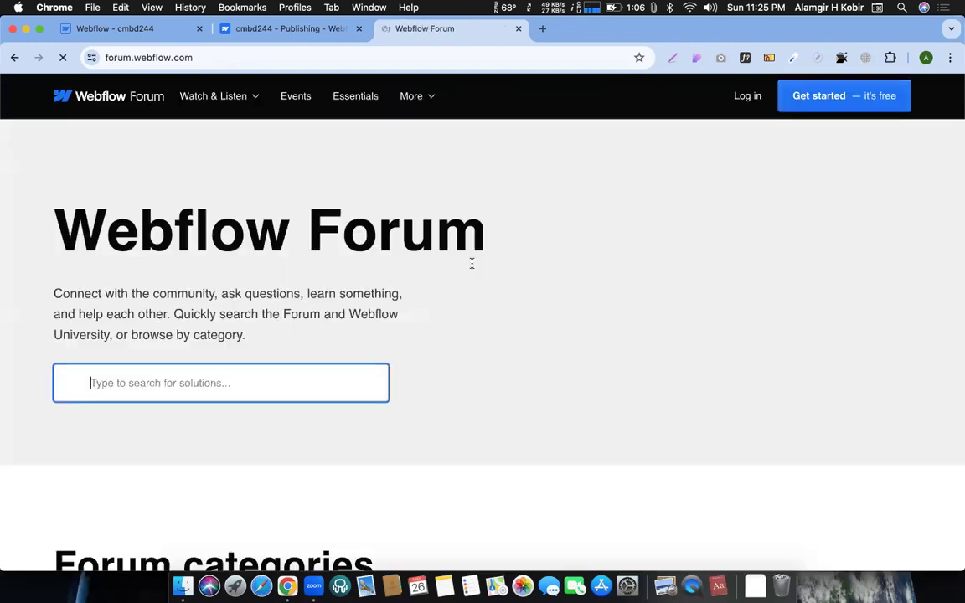
- Examine the Webflow Forum's information, product feature and advanced categories, and go back to Webflow University
{"action": "scroll", "coordinate": [466, 324], "scroll_direction": "down", "scroll_amount": 6}
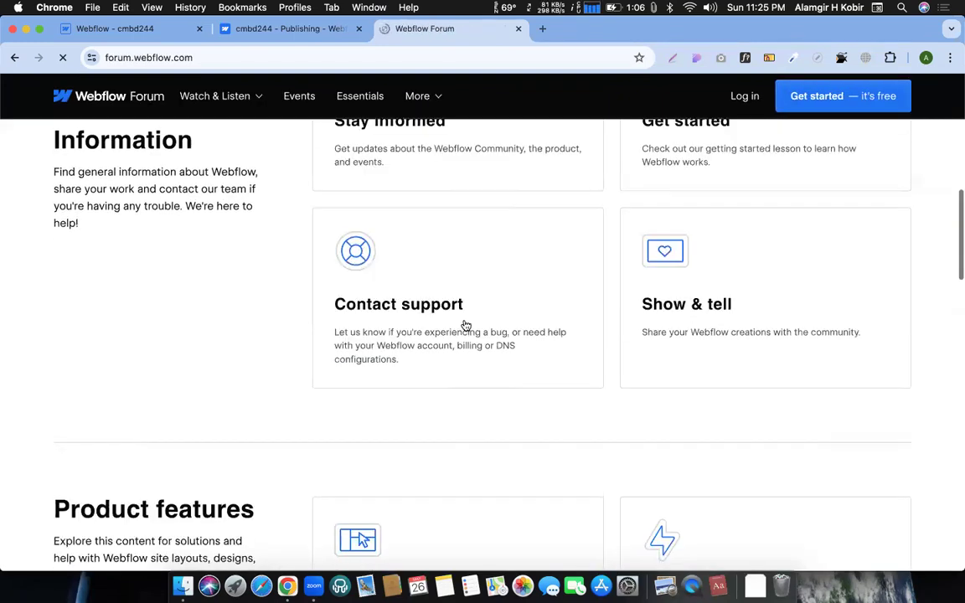
{"action": "scroll", "coordinate": [465, 325], "scroll_direction": "down", "scroll_amount": 8}
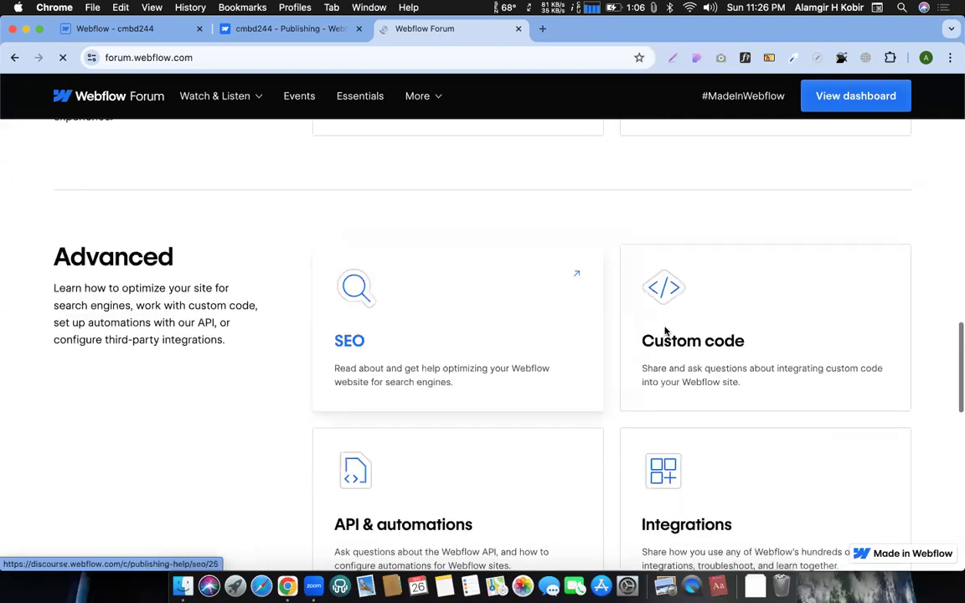
{"action": "scroll", "coordinate": [416, 445], "scroll_direction": "down", "scroll_amount": 1}
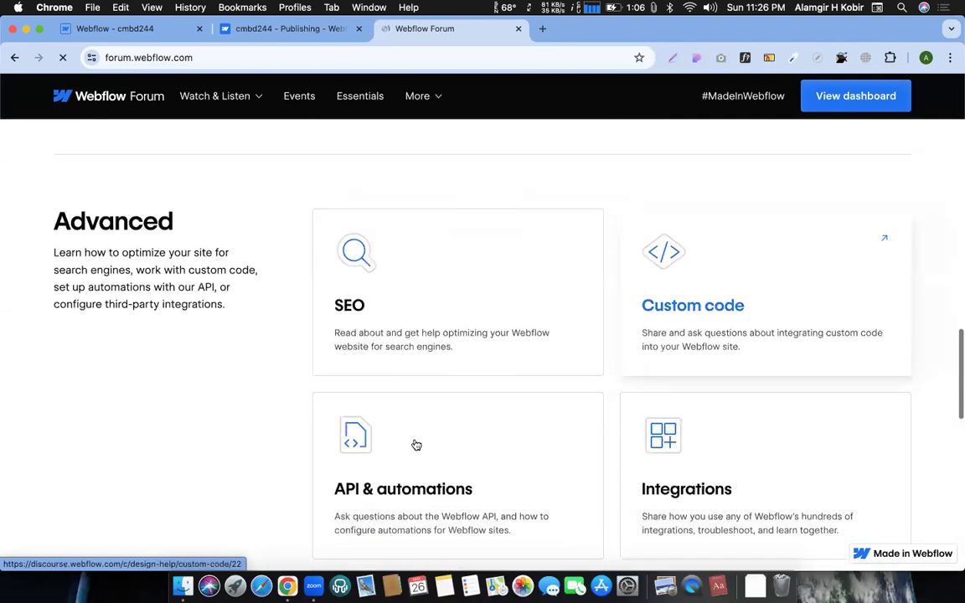
{"action": "scroll", "coordinate": [528, 318], "scroll_direction": "up", "scroll_amount": 10}
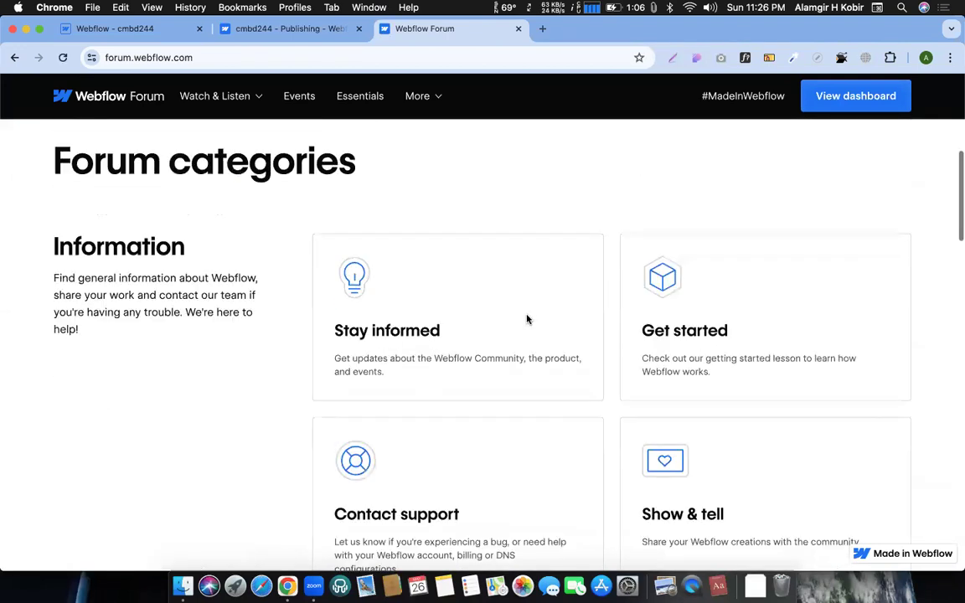
{"action": "scroll", "coordinate": [528, 319], "scroll_direction": "up", "scroll_amount": 5}
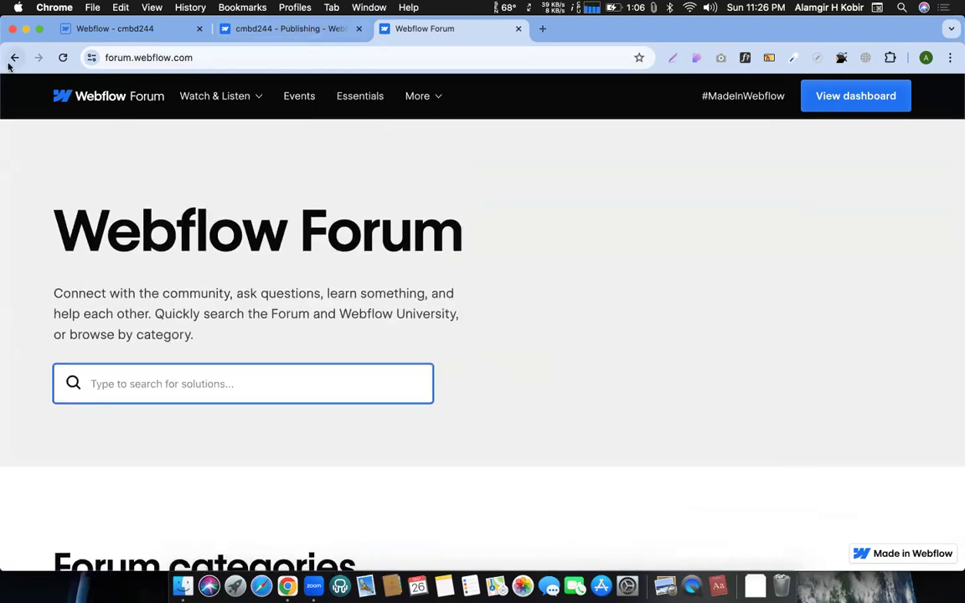
{"action": "left_click", "coordinate": [14, 58]}
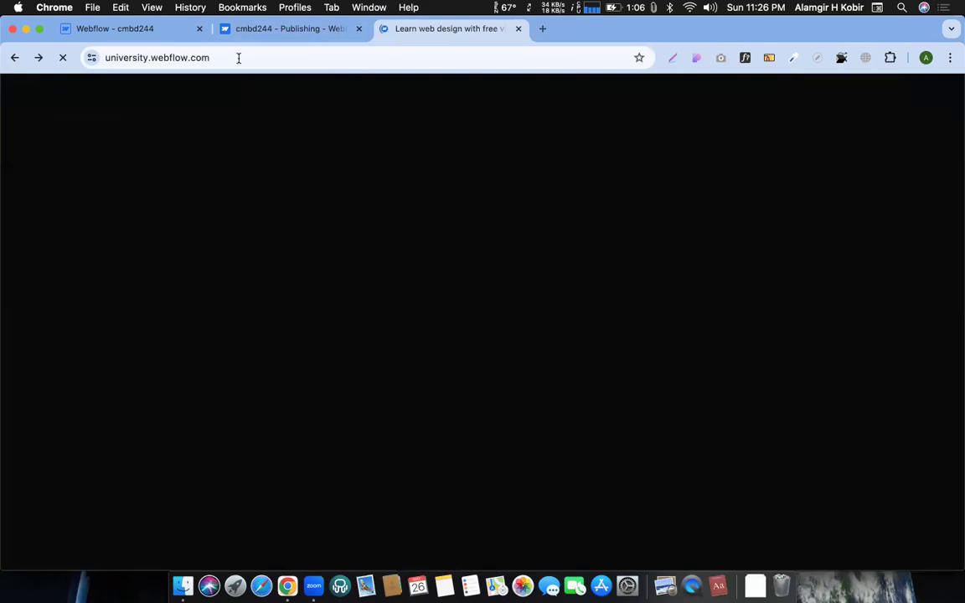
{"action": "left_click", "coordinate": [239, 58]}
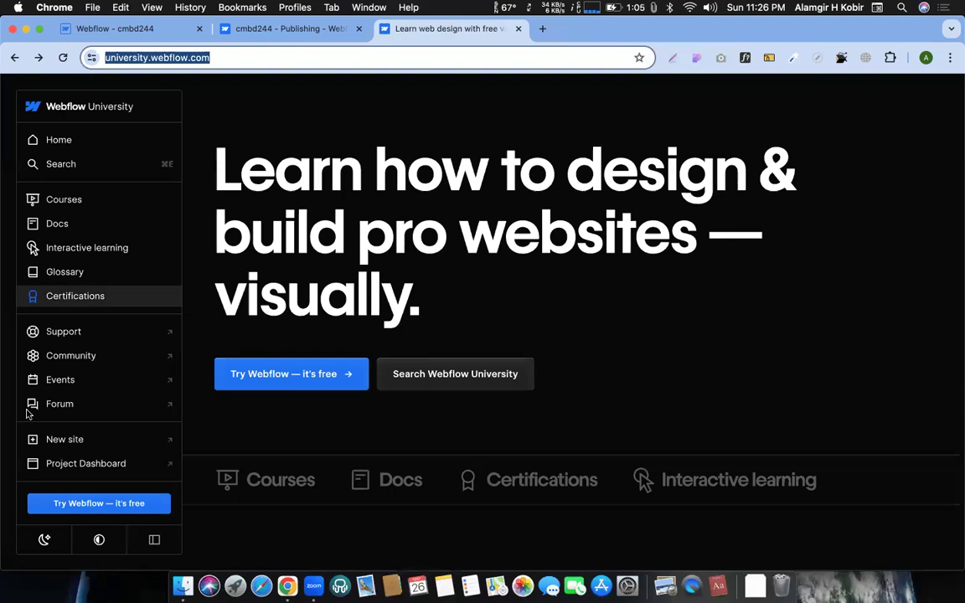
- Open Webflow Support, enter "domain connect" in the documentation search and examine the support portal's help options
{"action": "left_click", "coordinate": [73, 334]}
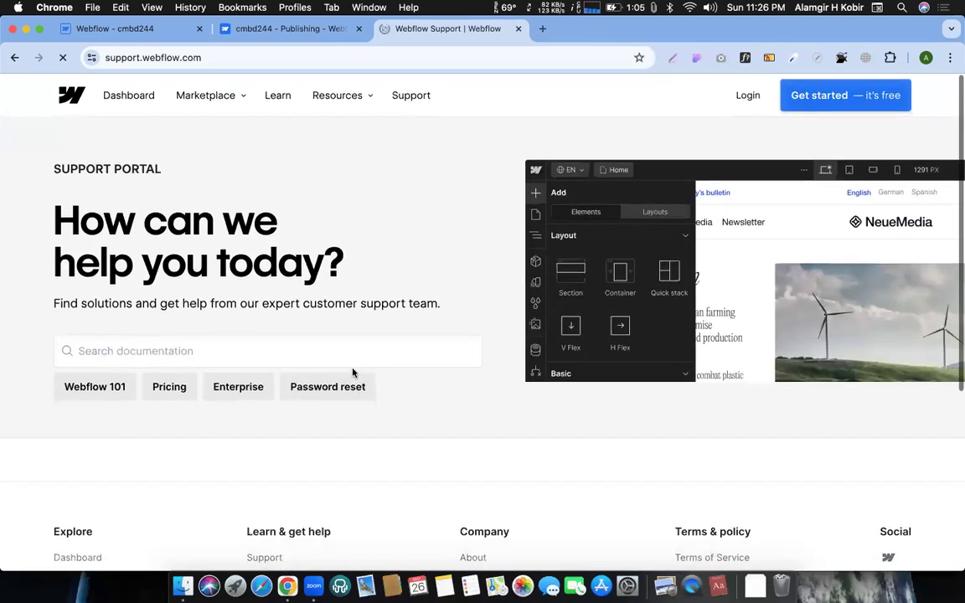
{"action": "left_click", "coordinate": [129, 343]}
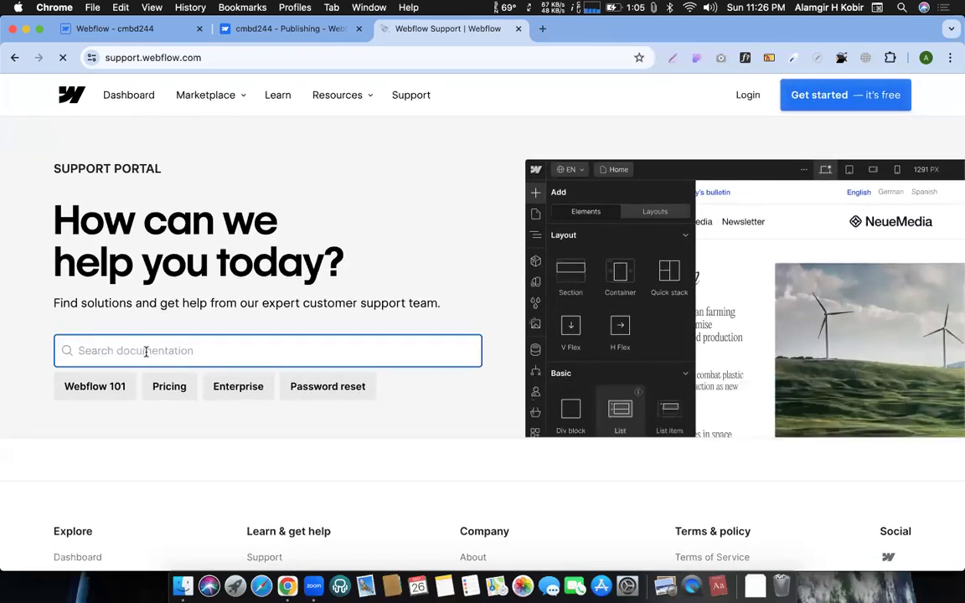
{"action": "type", "text": "domain "}
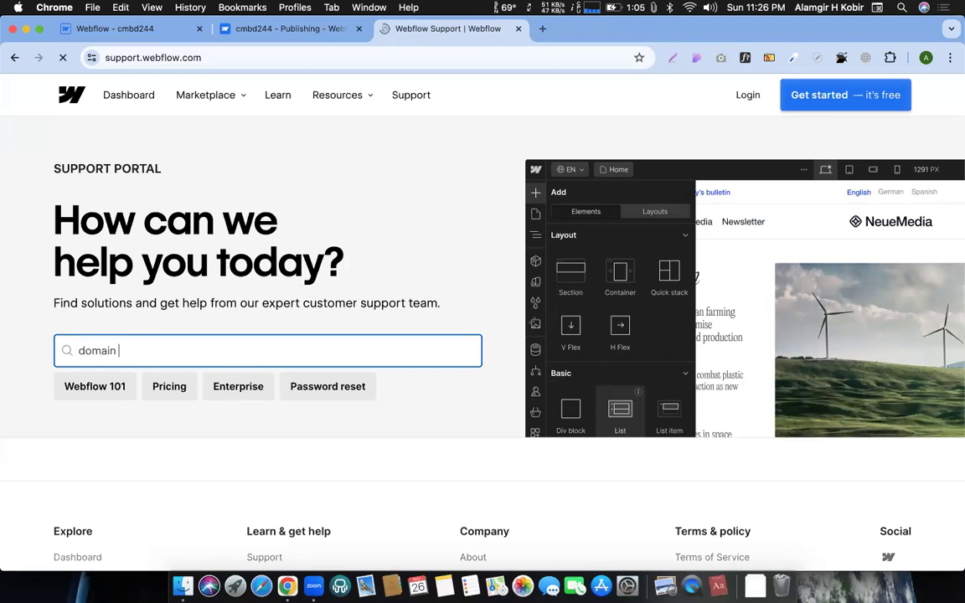
{"action": "type", "text": "connect"}
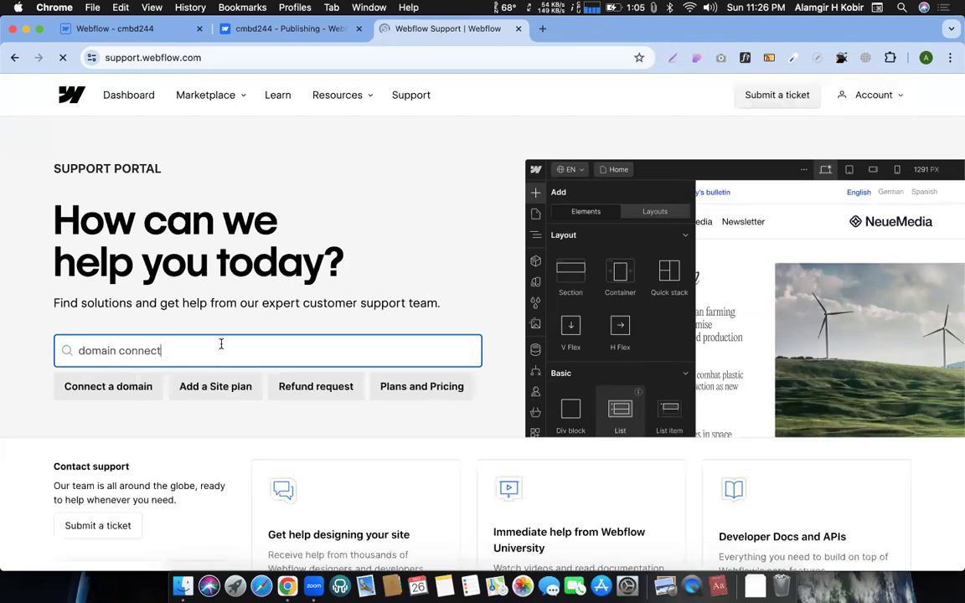
{"action": "scroll", "coordinate": [285, 304], "scroll_direction": "down", "scroll_amount": 5}
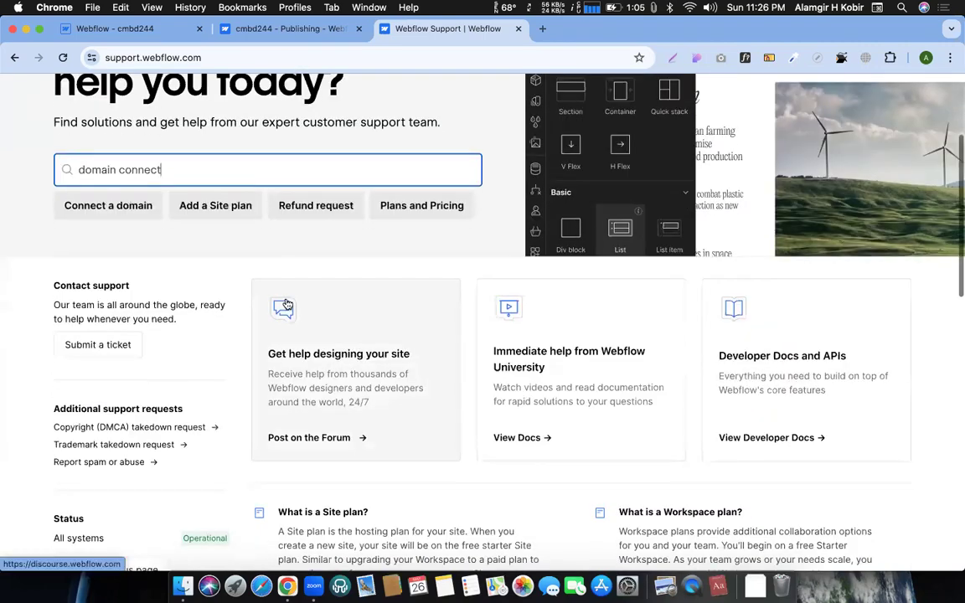
{"action": "scroll", "coordinate": [455, 347], "scroll_direction": "down", "scroll_amount": 3}
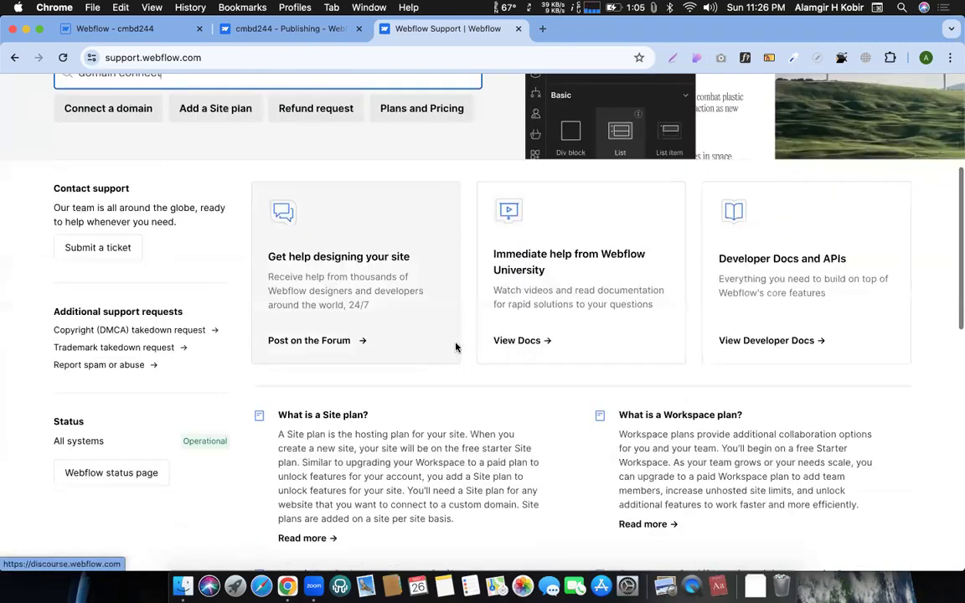
{"action": "scroll", "coordinate": [455, 347], "scroll_direction": "up", "scroll_amount": 6}
- Open the Connect a domain lesson, examine its connection methods and related lessons, and go back to the support portal
{"action": "left_click", "coordinate": [109, 327]}
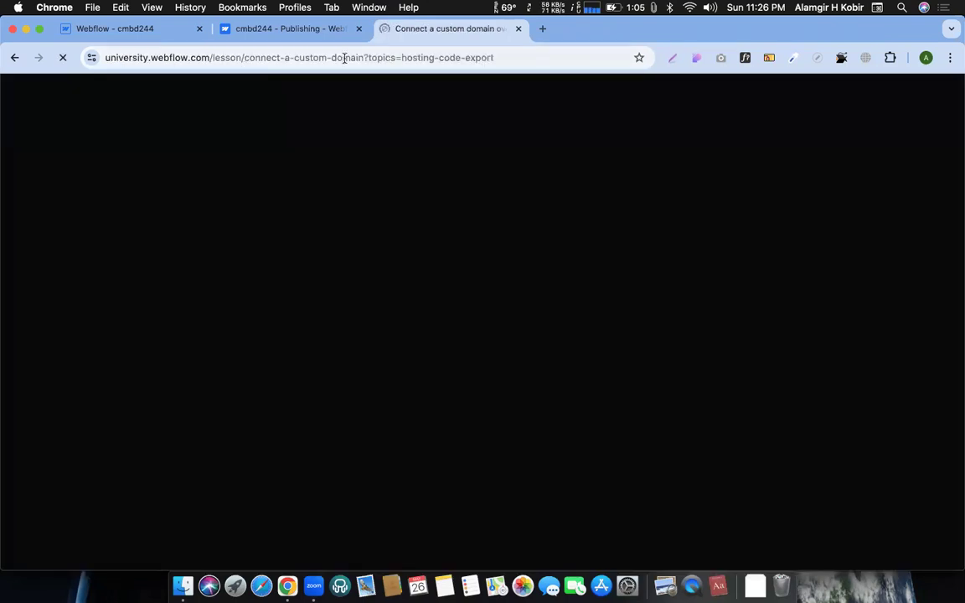
{"action": "scroll", "coordinate": [474, 267], "scroll_direction": "down", "scroll_amount": 5}
{"action": "scroll", "coordinate": [475, 267], "scroll_direction": "down", "scroll_amount": 15}
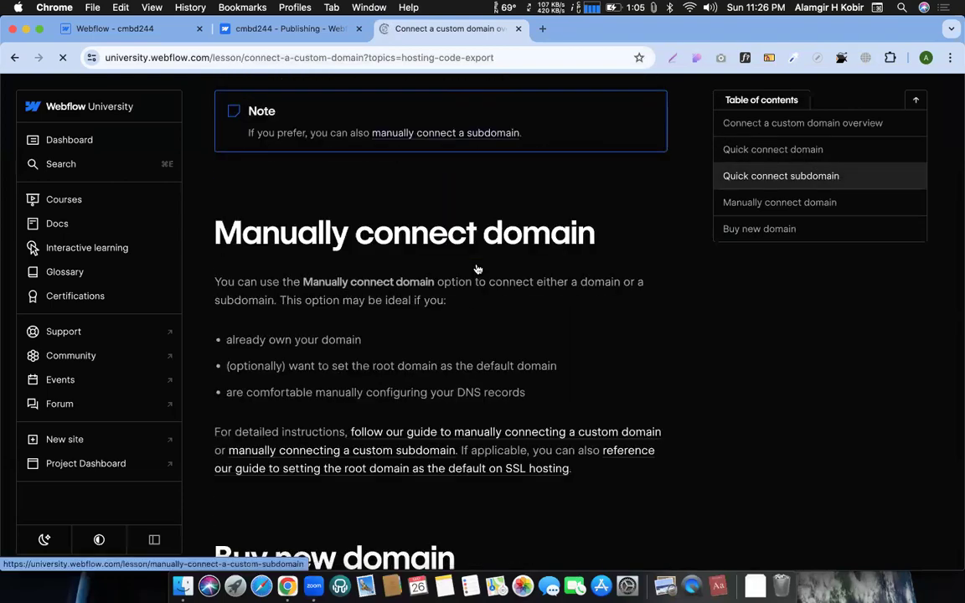
{"action": "scroll", "coordinate": [477, 269], "scroll_direction": "down", "scroll_amount": 6}
{"action": "scroll", "coordinate": [475, 268], "scroll_direction": "down", "scroll_amount": 10}
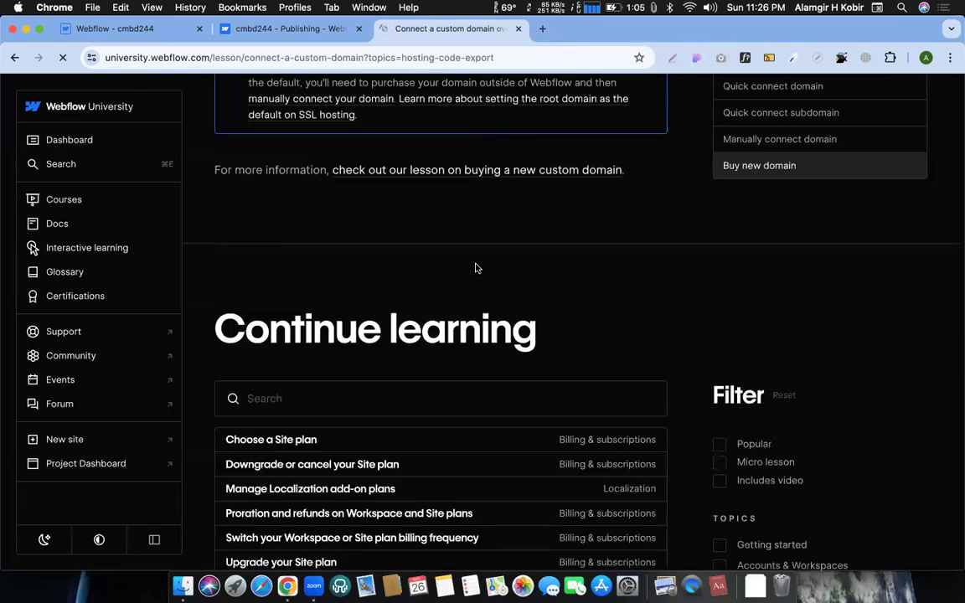
{"action": "scroll", "coordinate": [476, 268], "scroll_direction": "down", "scroll_amount": 10}
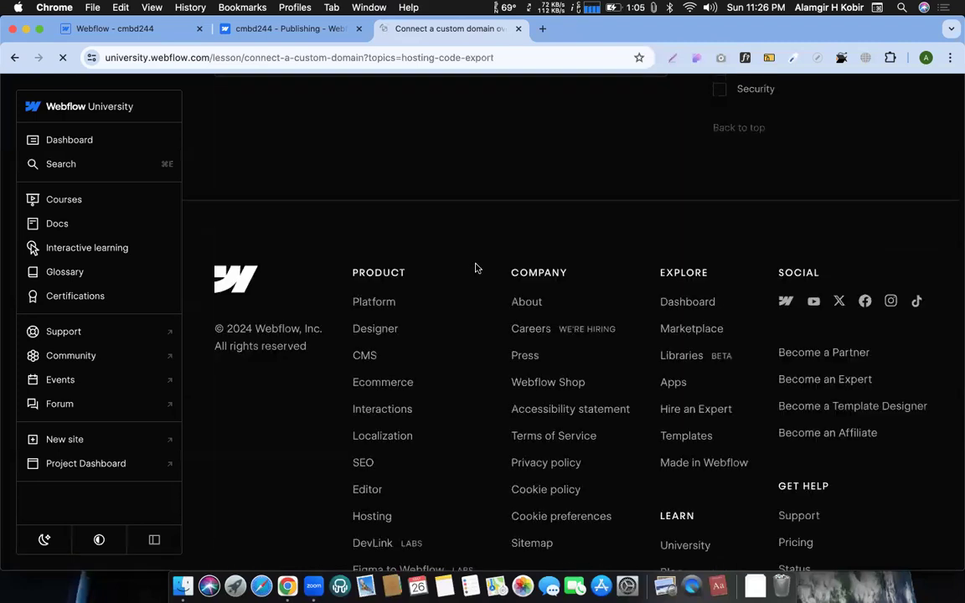
{"action": "scroll", "coordinate": [139, 107], "scroll_direction": "up", "scroll_amount": 20}
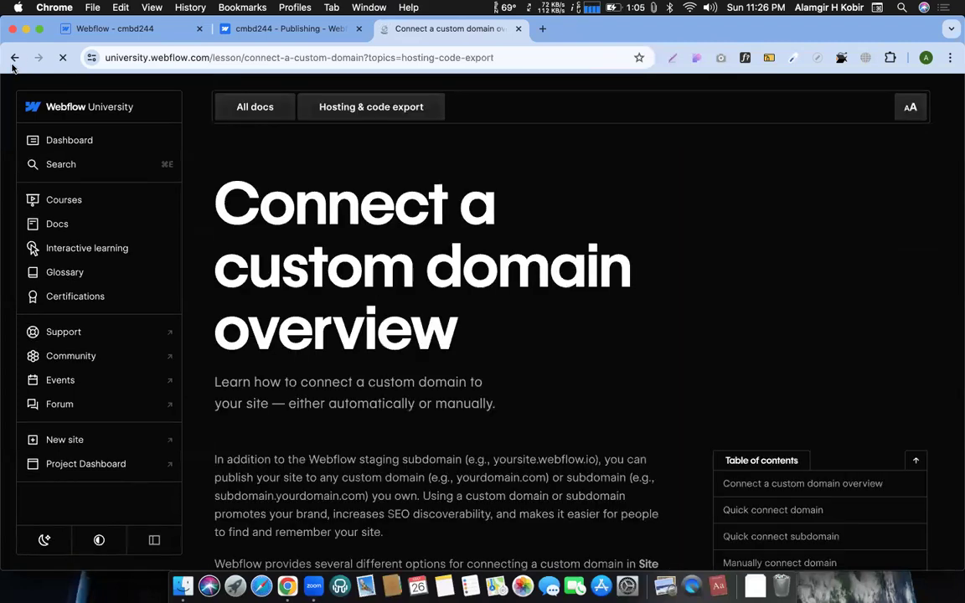
{"action": "left_click", "coordinate": [14, 57]}
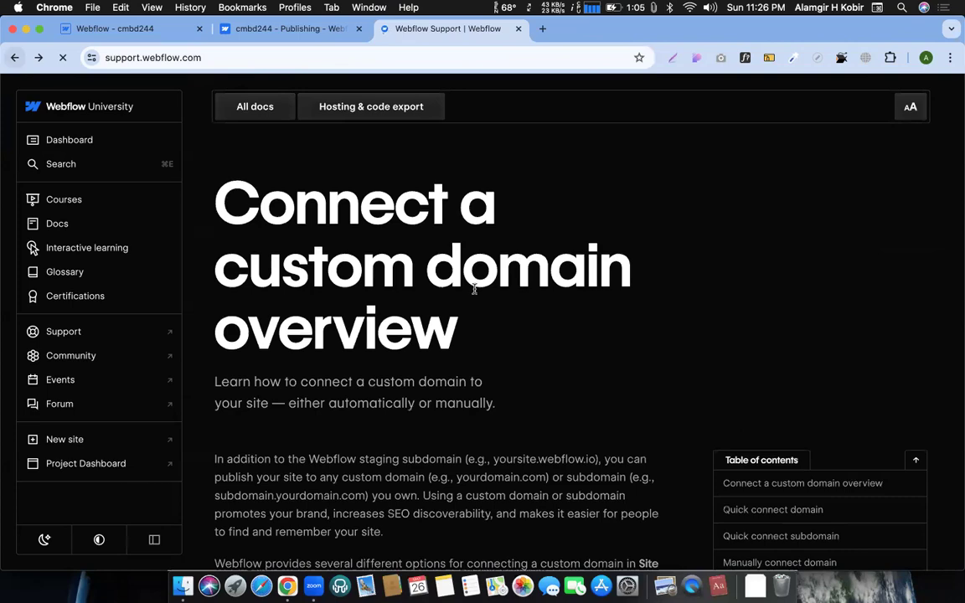
- Review the rest of the support portal and open the Made in Webflow showcase from the Marketplace options
{"action": "scroll", "coordinate": [474, 289], "scroll_direction": "down", "scroll_amount": 15}
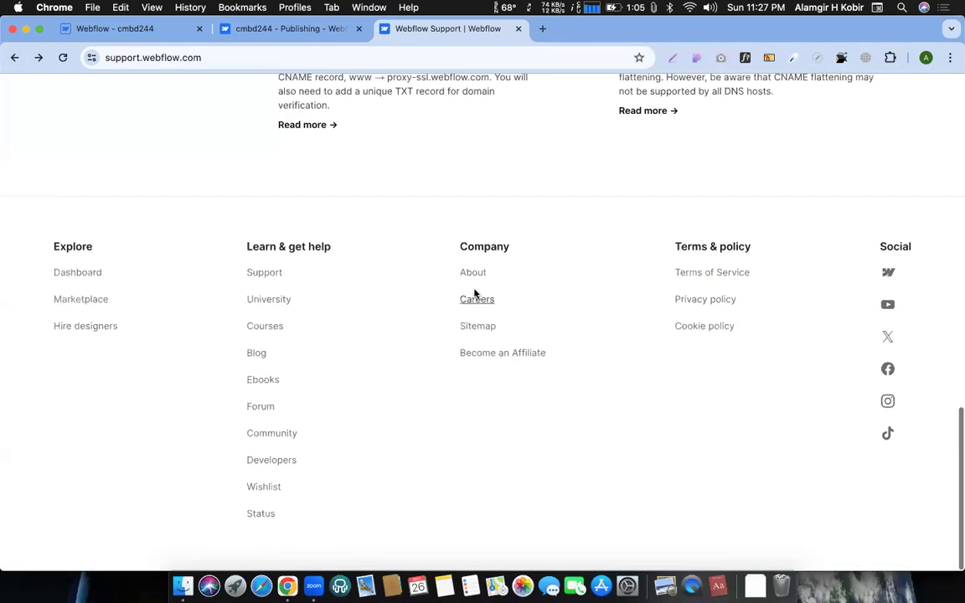
{"action": "scroll", "coordinate": [474, 291], "scroll_direction": "up", "scroll_amount": 15}
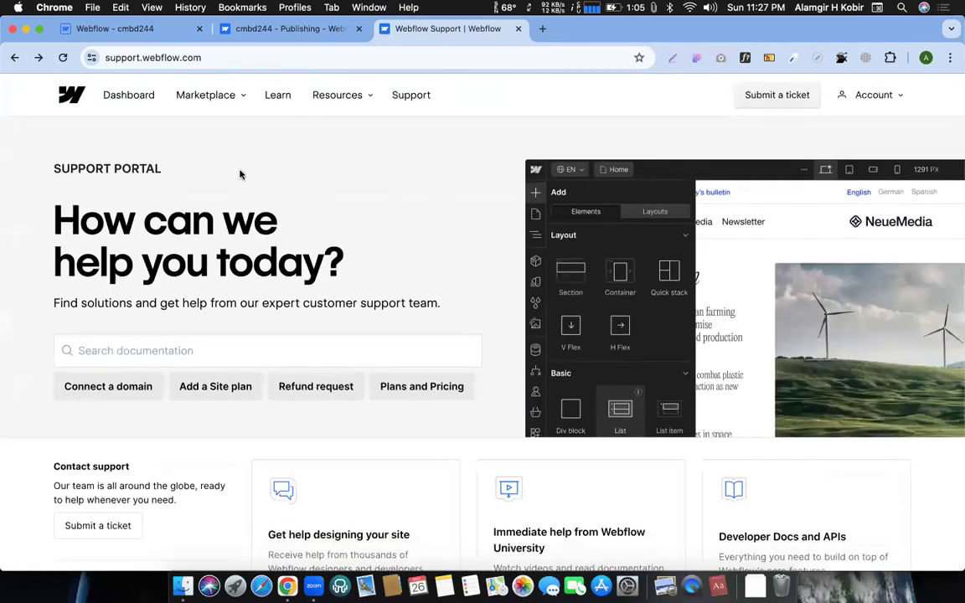
{"action": "left_click", "coordinate": [227, 99]}
{"action": "mouse_move", "coordinate": [201, 105]}
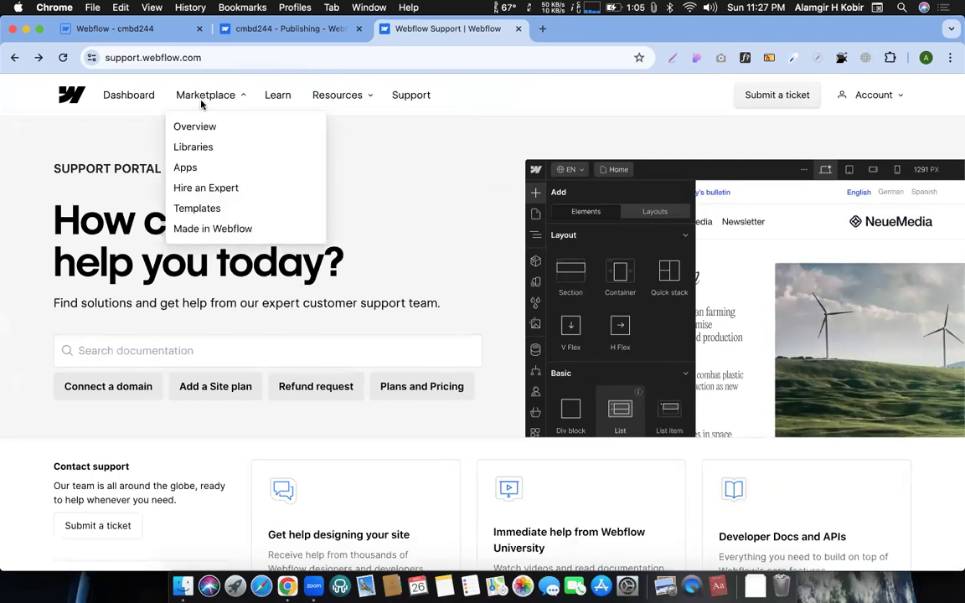
{"action": "left_click", "coordinate": [206, 226]}
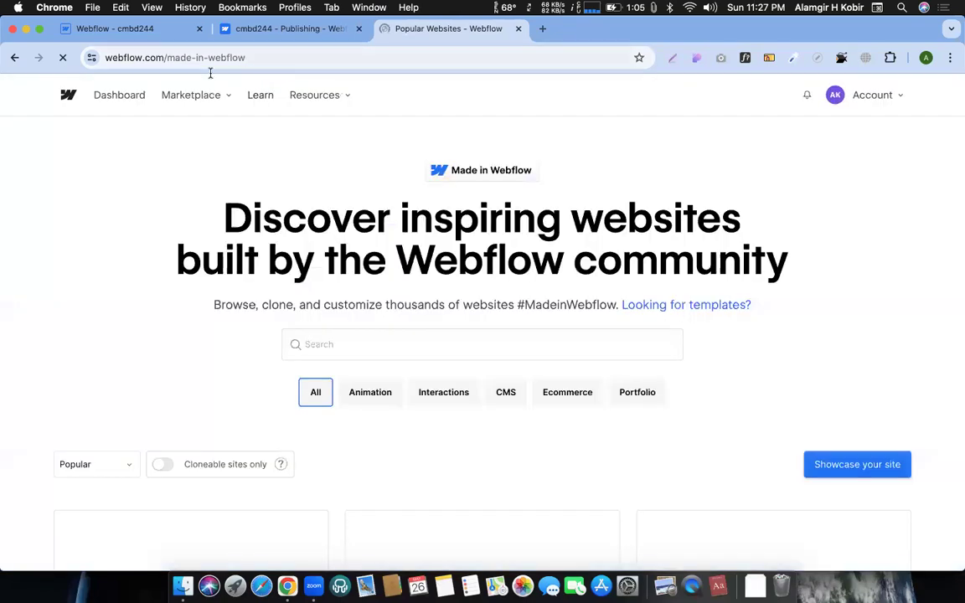
- Browse the popular community websites in the Made in Webflow showcase, along with its search and category filters
{"action": "scroll", "coordinate": [365, 343], "scroll_direction": "down", "scroll_amount": 5}
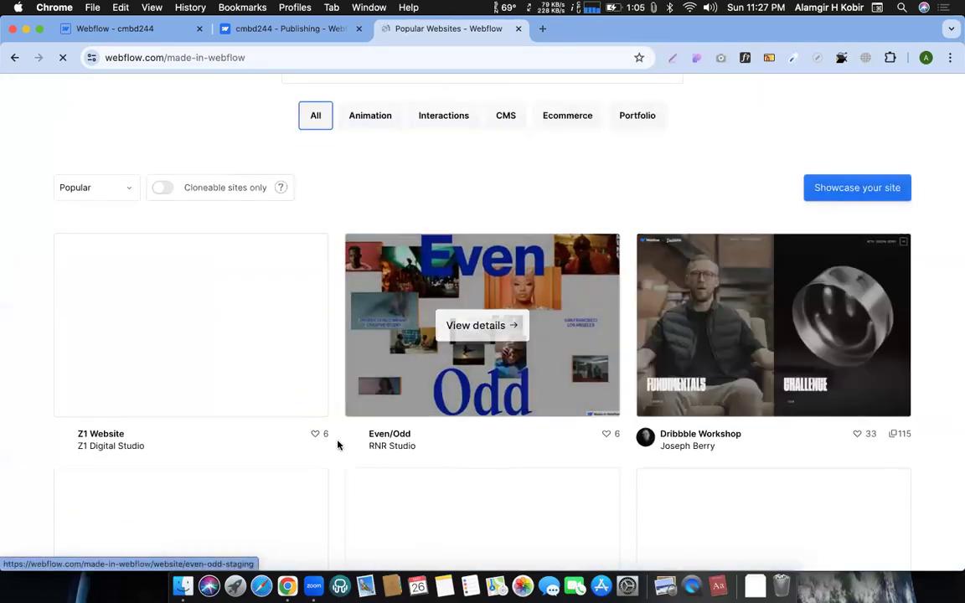
{"action": "scroll", "coordinate": [327, 490], "scroll_direction": "down", "scroll_amount": 1}
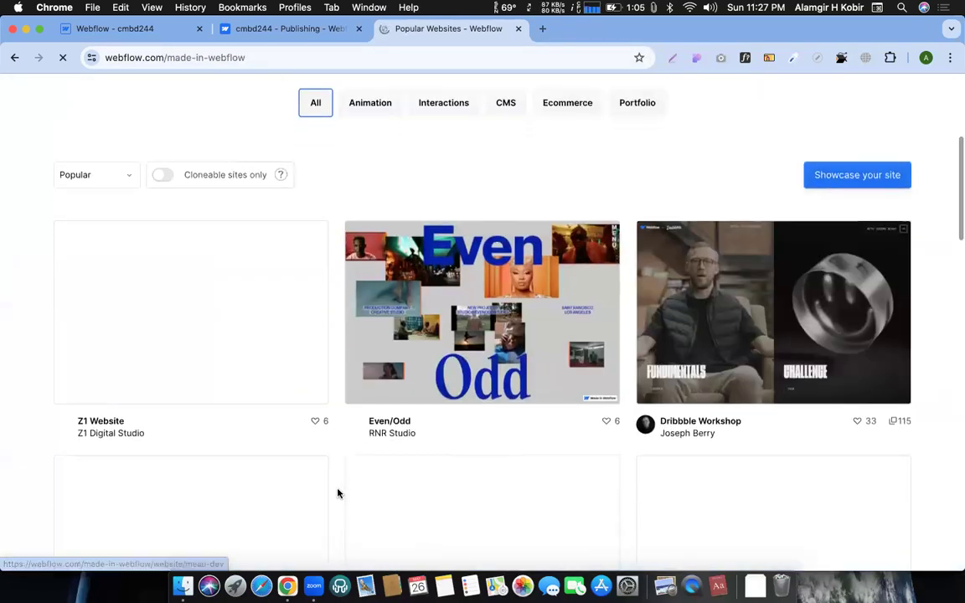
{"action": "scroll", "coordinate": [339, 493], "scroll_direction": "down", "scroll_amount": 5}
{"action": "scroll", "coordinate": [351, 401], "scroll_direction": "up", "scroll_amount": 10}
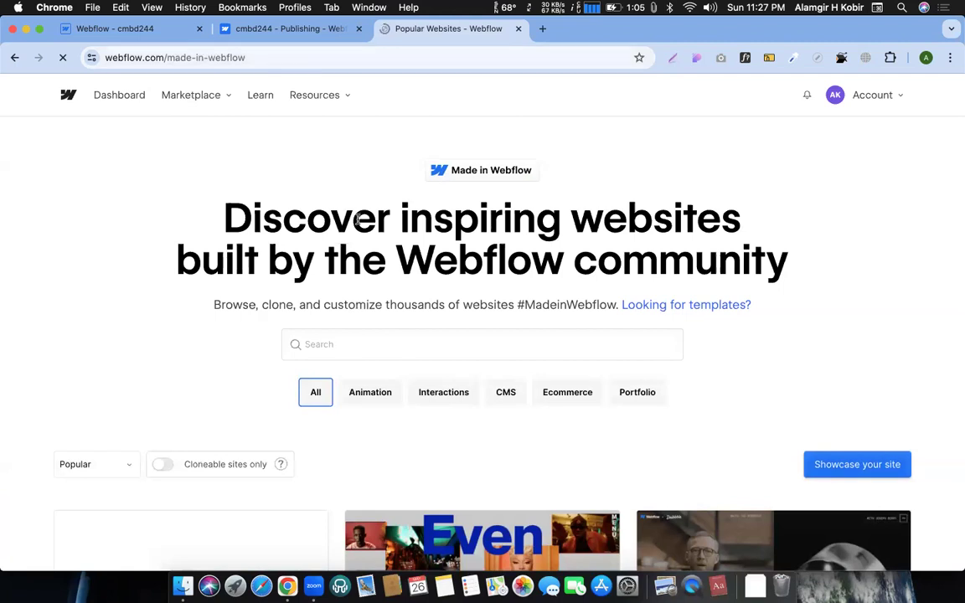
{"action": "scroll", "coordinate": [358, 220], "scroll_direction": "down", "scroll_amount": 3}
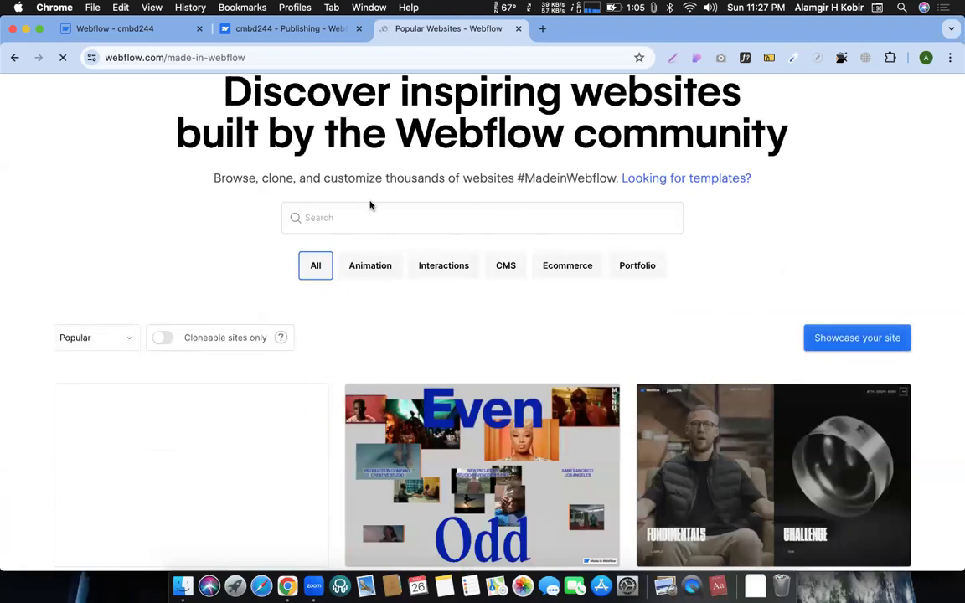
{"action": "scroll", "coordinate": [446, 269], "scroll_direction": "down", "scroll_amount": 10}
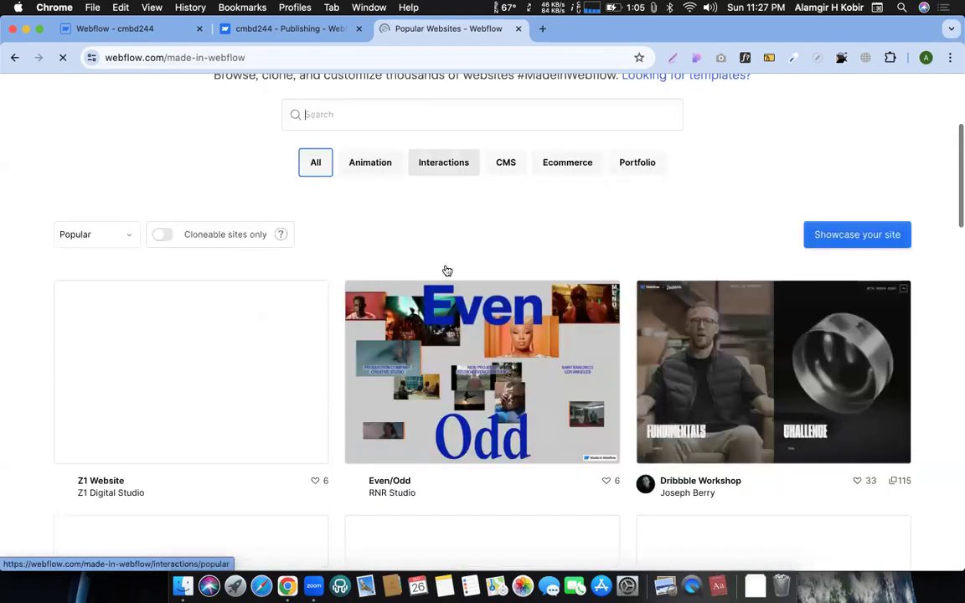
{"action": "scroll", "coordinate": [445, 269], "scroll_direction": "down", "scroll_amount": 5}
{"action": "scroll", "coordinate": [444, 270], "scroll_direction": "up", "scroll_amount": 2}
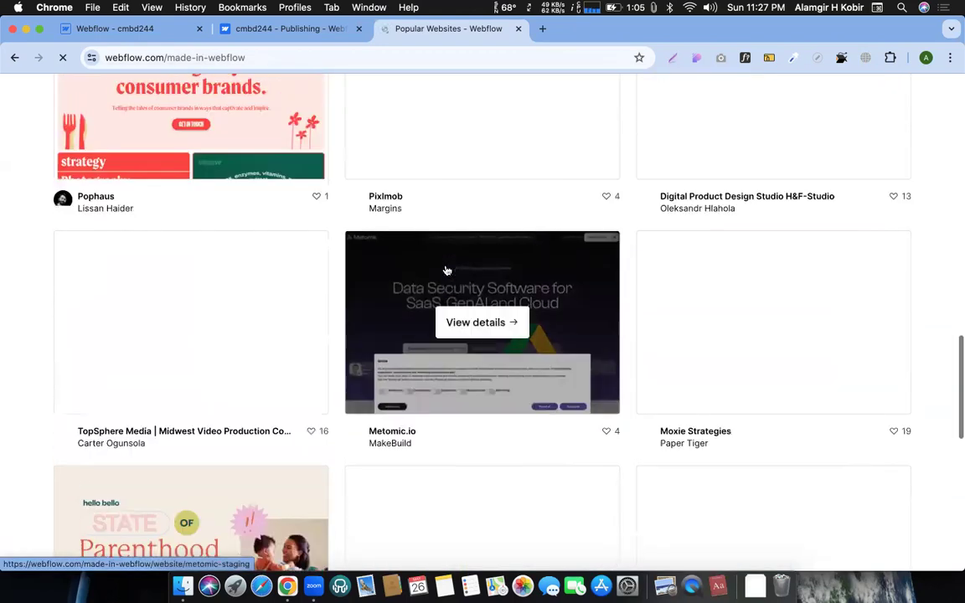
{"action": "scroll", "coordinate": [349, 458], "scroll_direction": "down", "scroll_amount": 4}
{"action": "scroll", "coordinate": [351, 325], "scroll_direction": "up", "scroll_amount": 10}
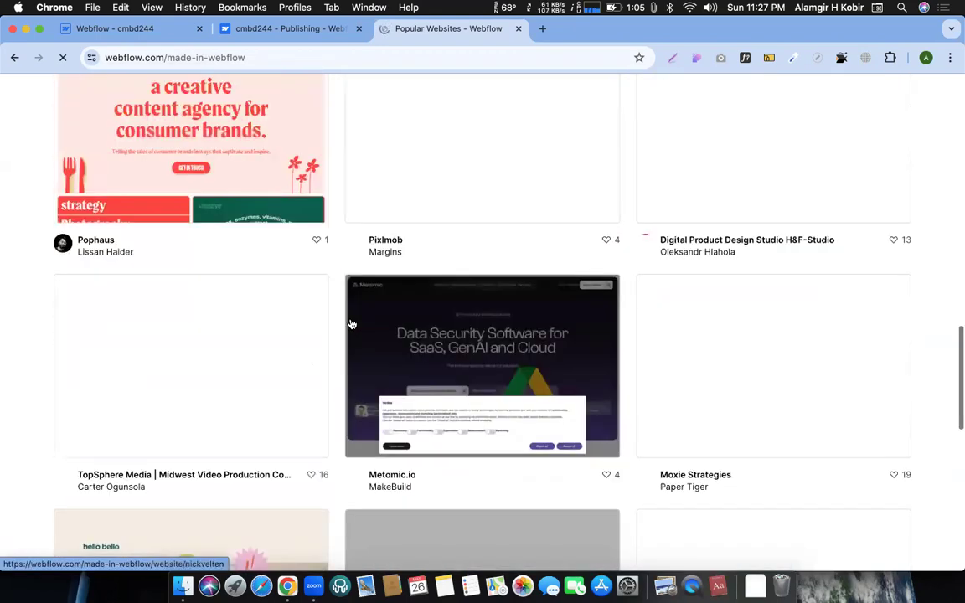
{"action": "scroll", "coordinate": [351, 325], "scroll_direction": "up", "scroll_amount": 8}
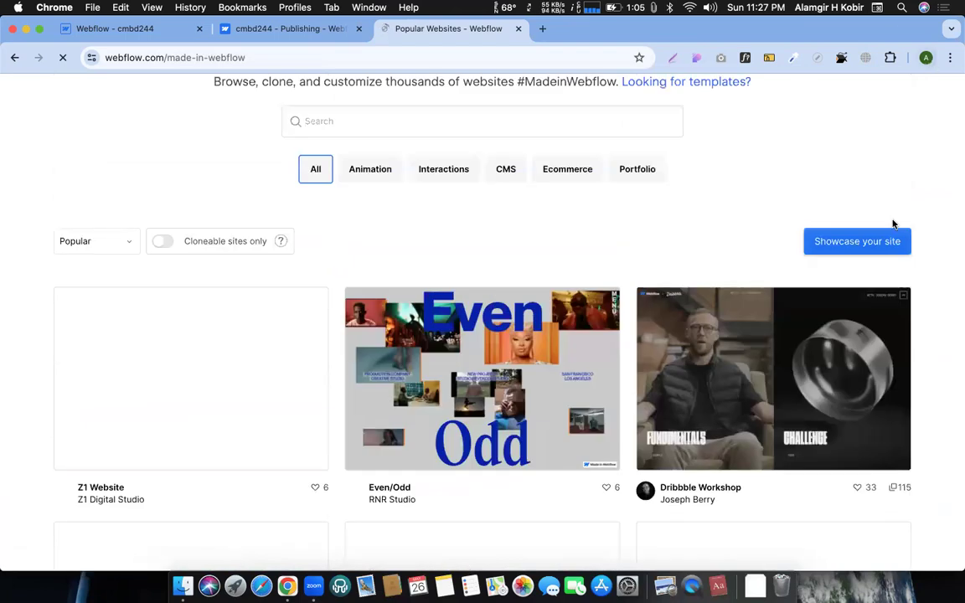
{"action": "left_click", "coordinate": [925, 57]}
{"action": "left_click", "coordinate": [637, 214]}
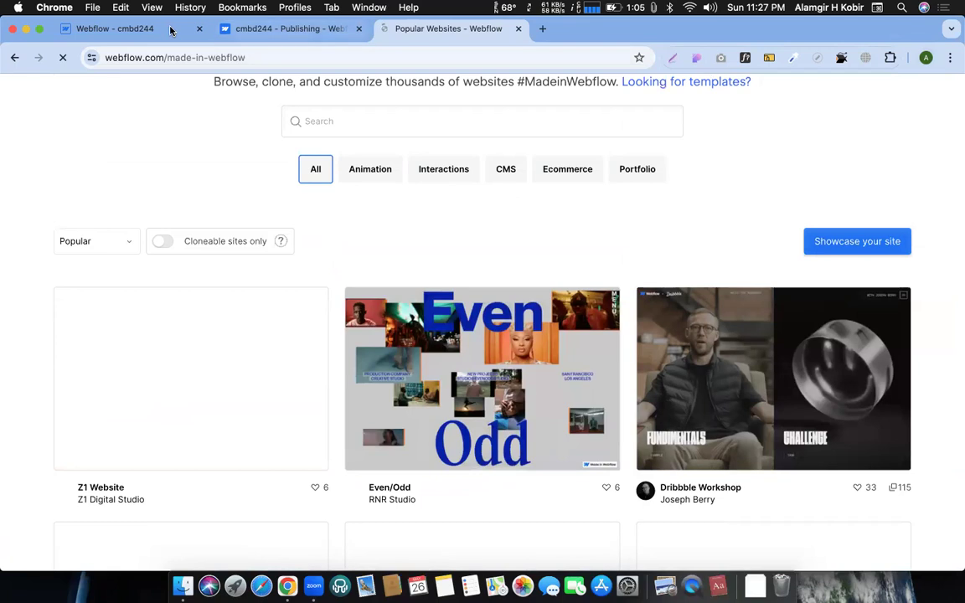
- Return to the site in the Webflow Designer, open another page from the page list and dismiss the PayPal notice
{"action": "key", "text": "super+1"}
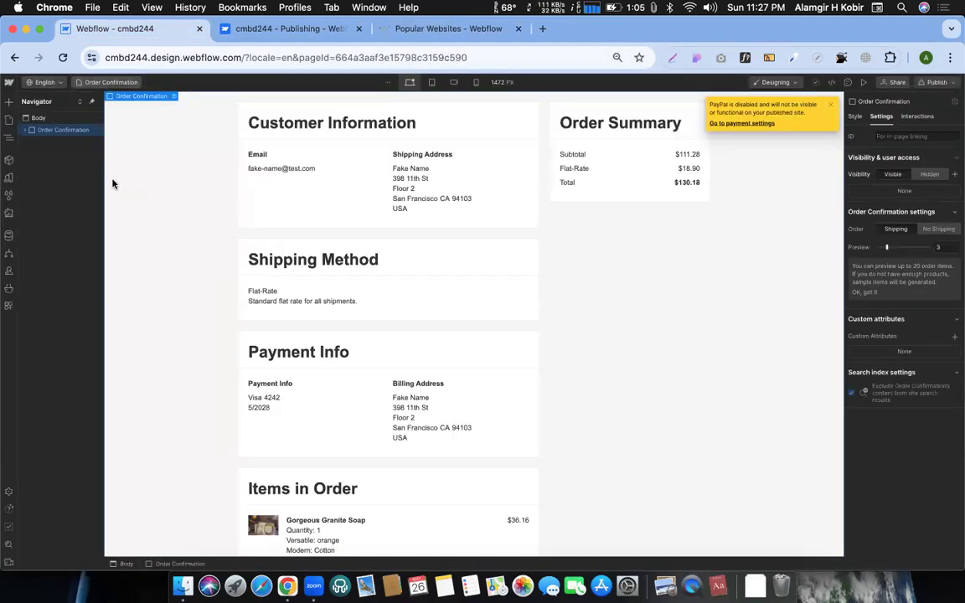
{"action": "left_click", "coordinate": [98, 81]}
{"action": "left_click", "coordinate": [43, 156]}
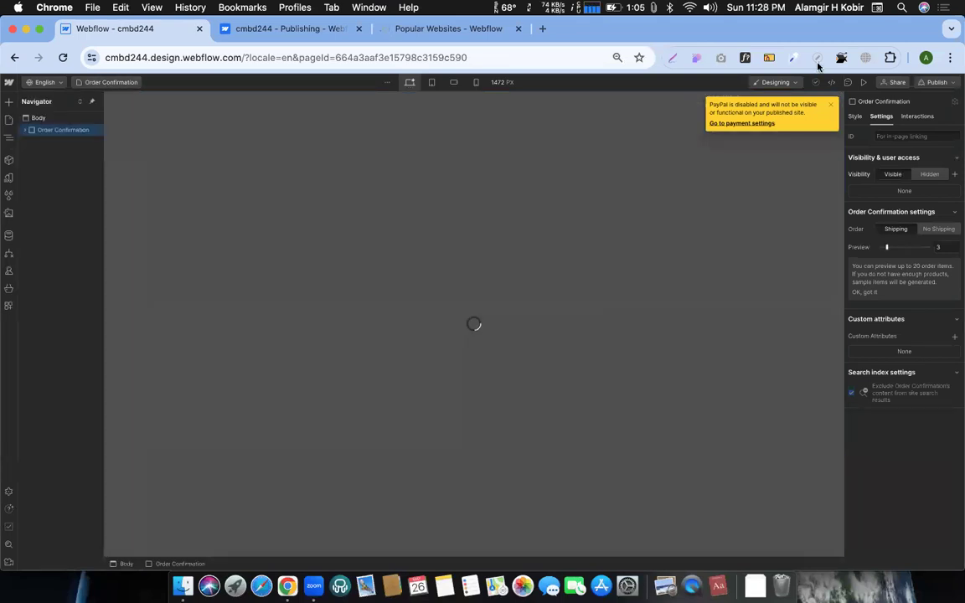
{"action": "left_click", "coordinate": [830, 107]}
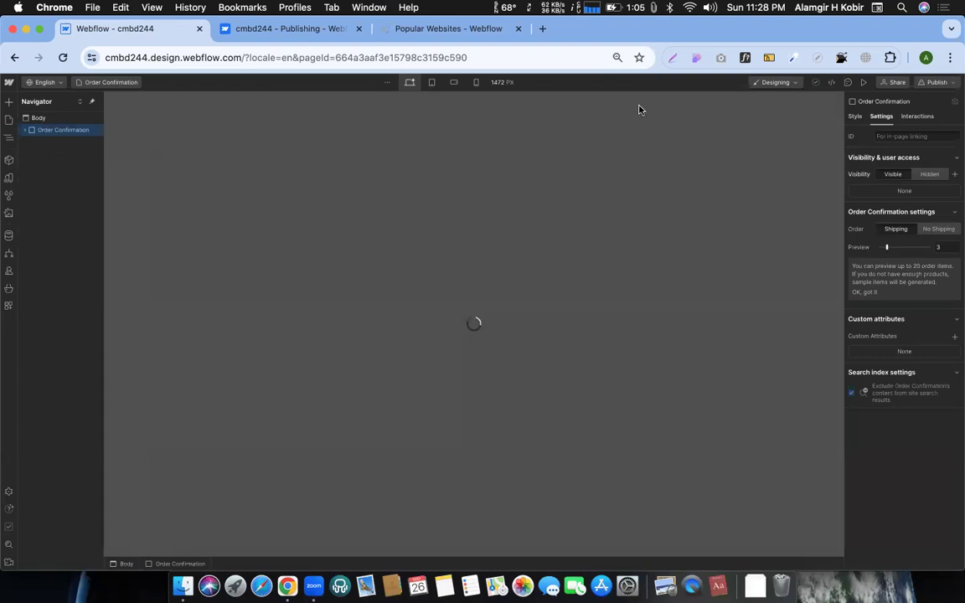
- Switch to the Made in Webflow showcase and examine the popular community websites down to the end of the listing
{"action": "left_click", "coordinate": [424, 35]}
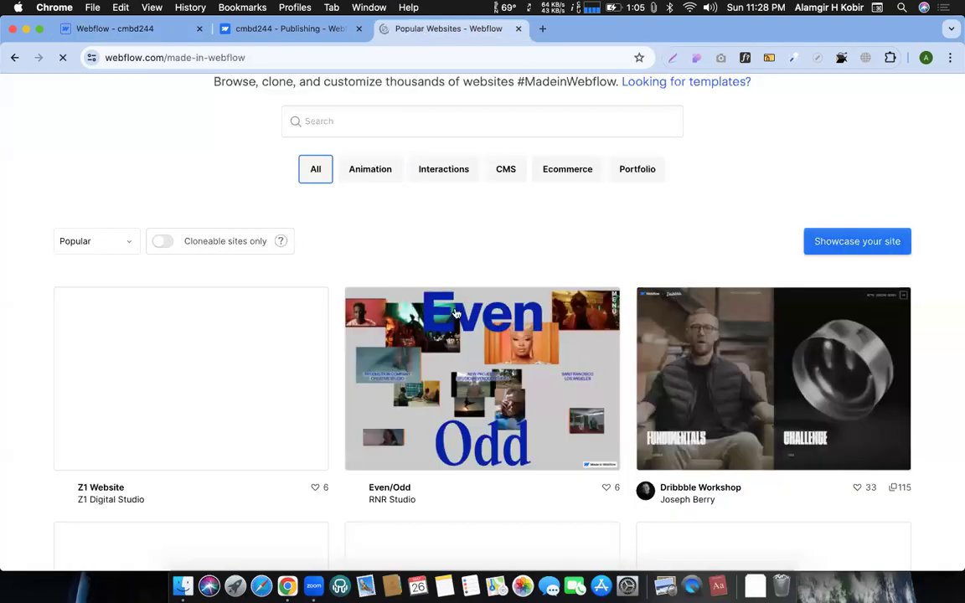
{"action": "scroll", "coordinate": [333, 348], "scroll_direction": "down", "scroll_amount": 6}
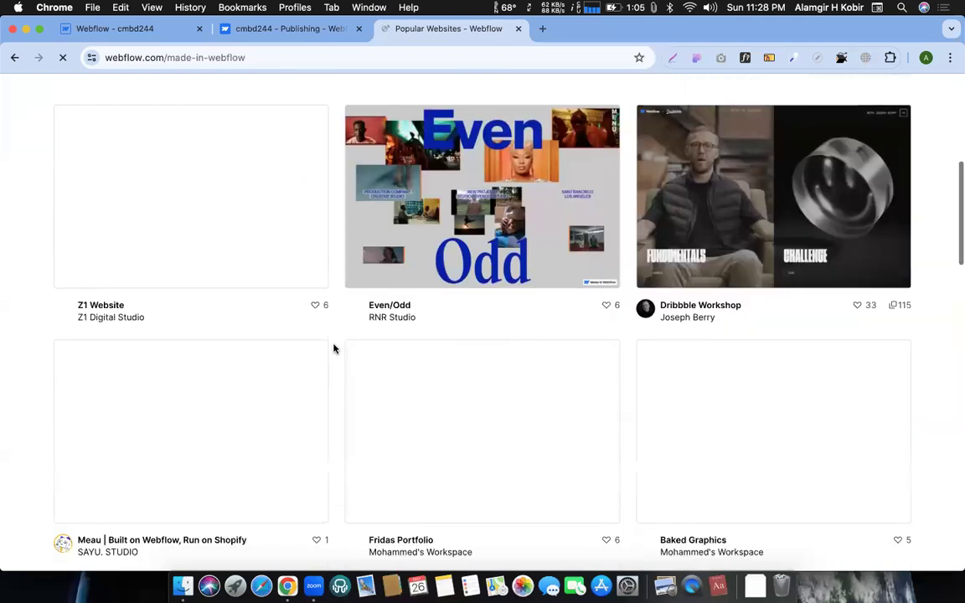
{"action": "scroll", "coordinate": [333, 347], "scroll_direction": "down", "scroll_amount": 8}
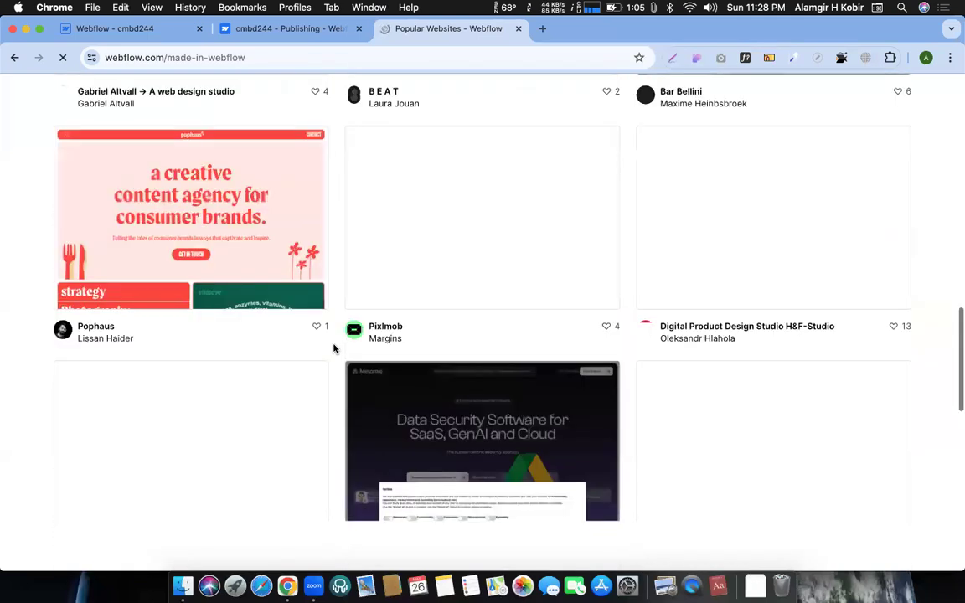
{"action": "scroll", "coordinate": [345, 389], "scroll_direction": "down", "scroll_amount": 2}
{"action": "scroll", "coordinate": [347, 385], "scroll_direction": "down", "scroll_amount": 5}
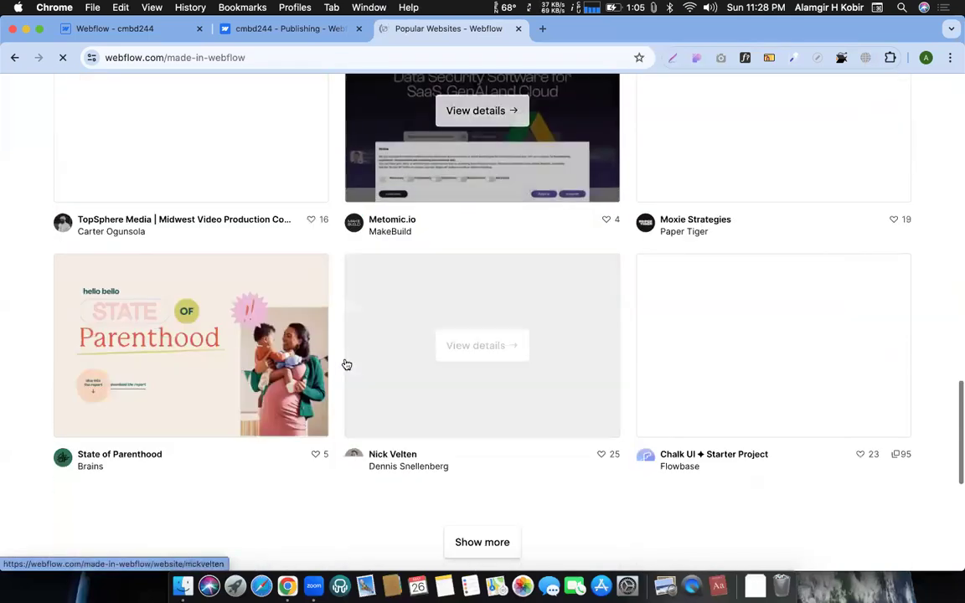
{"action": "scroll", "coordinate": [333, 407], "scroll_direction": "down", "scroll_amount": 5}
{"action": "scroll", "coordinate": [333, 417], "scroll_direction": "down", "scroll_amount": 1}
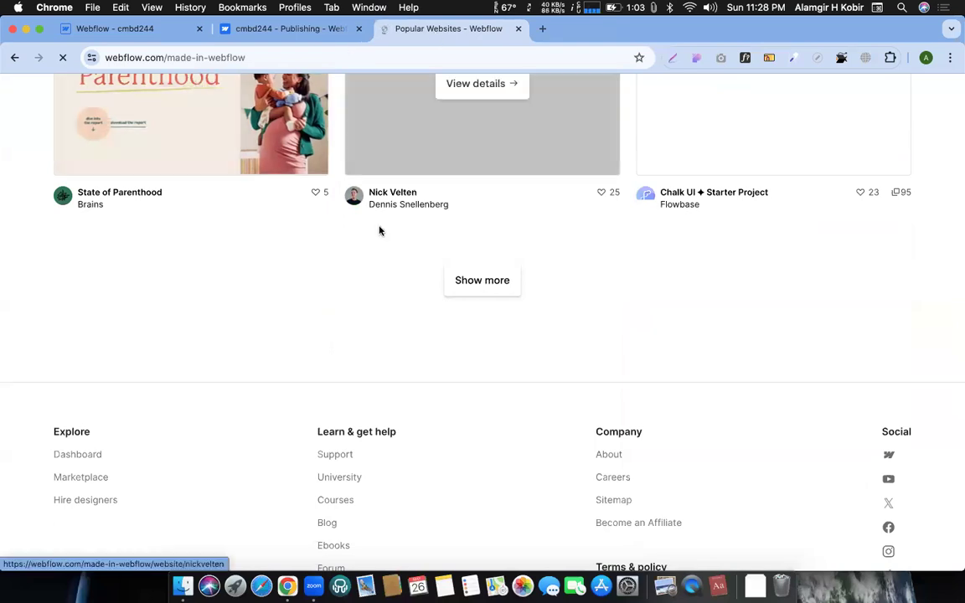
{"action": "scroll", "coordinate": [360, 209], "scroll_direction": "up", "scroll_amount": 5}
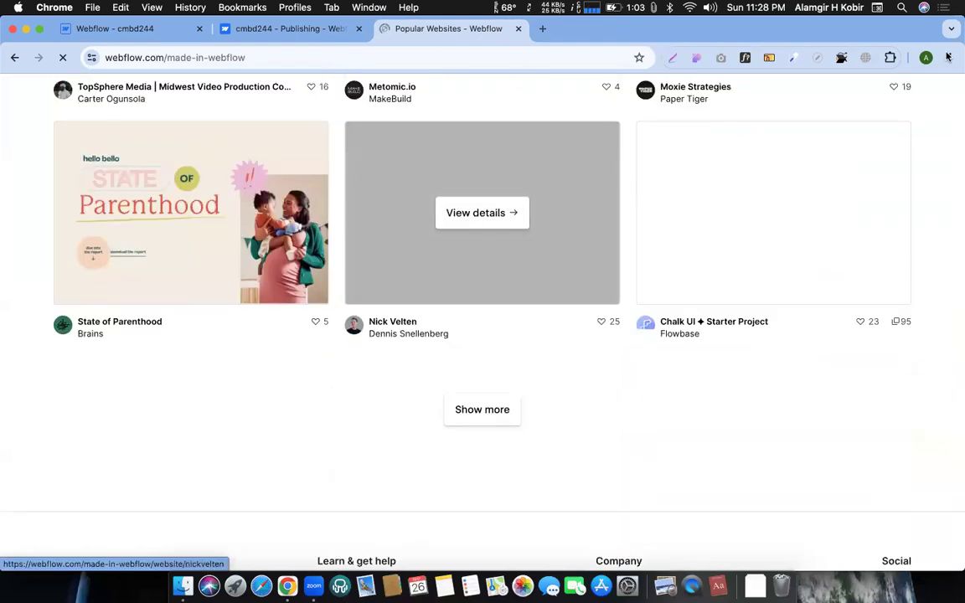
- Return to the site's Home page in the Webflow Designer and select the hero section below the main header
{"action": "left_click", "coordinate": [114, 31]}
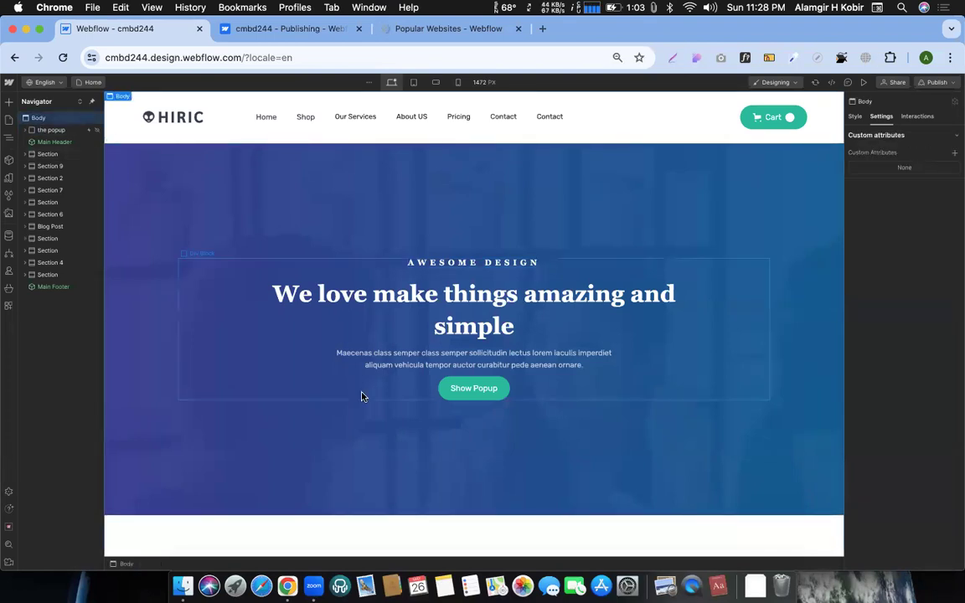
{"action": "scroll", "coordinate": [360, 395], "scroll_direction": "down", "scroll_amount": 1}
{"action": "left_click", "coordinate": [144, 156]}
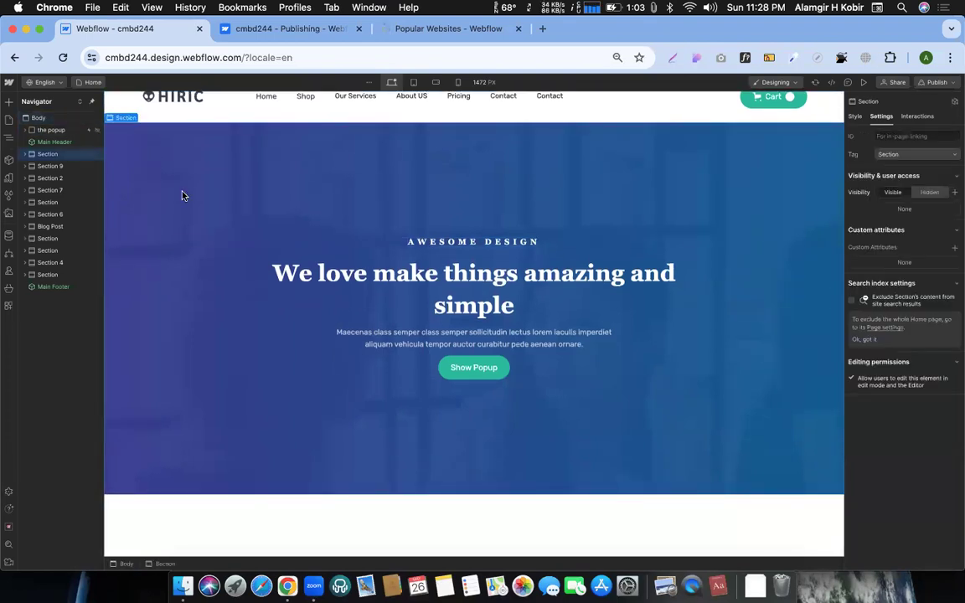
{"action": "scroll", "coordinate": [183, 196], "scroll_direction": "up", "scroll_amount": 1}
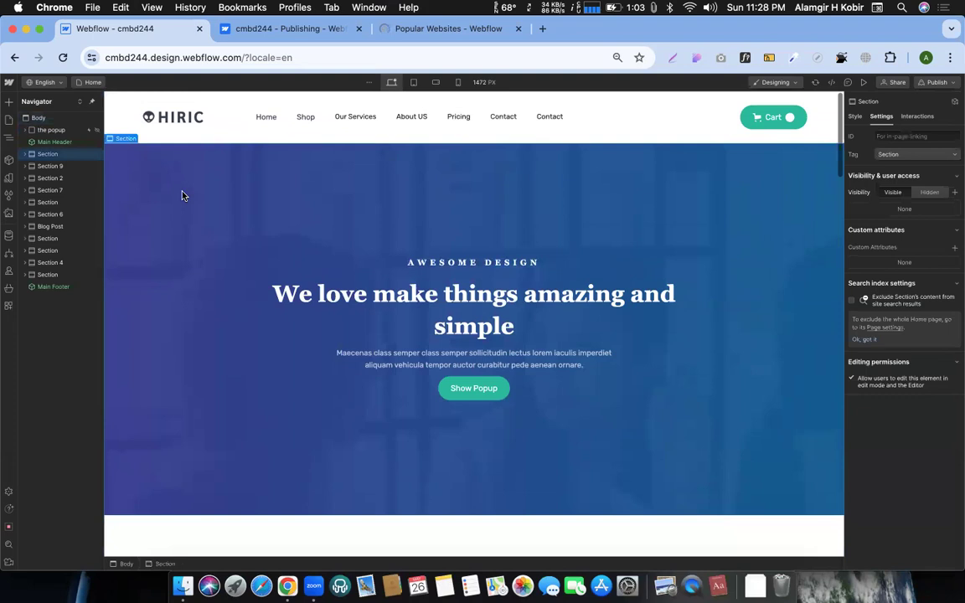
- View the browser's profile list, dismiss it and select the Home page's Body element
{"action": "left_click", "coordinate": [926, 57]}
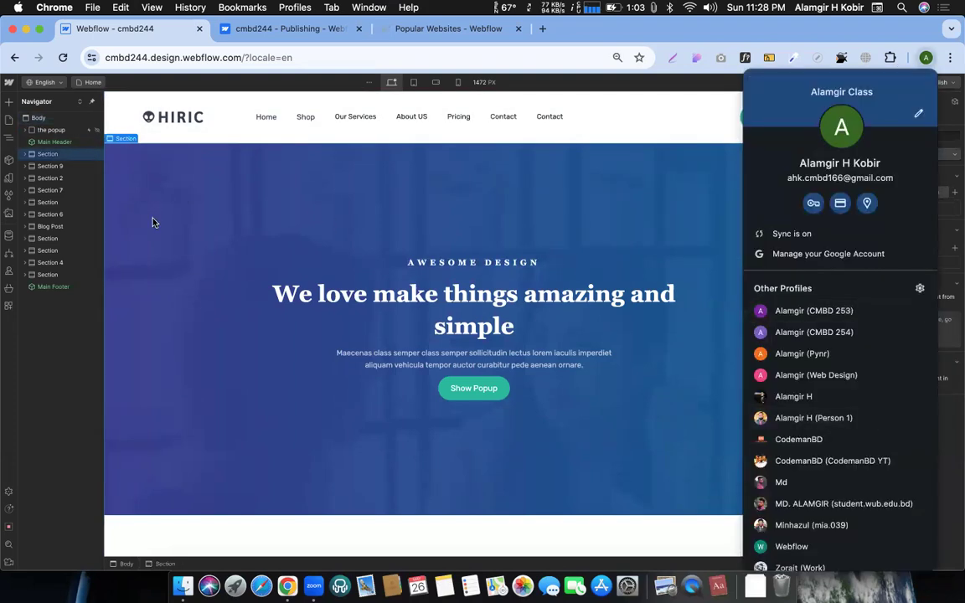
{"action": "left_click", "coordinate": [46, 119]}
{"action": "left_click", "coordinate": [46, 119]}
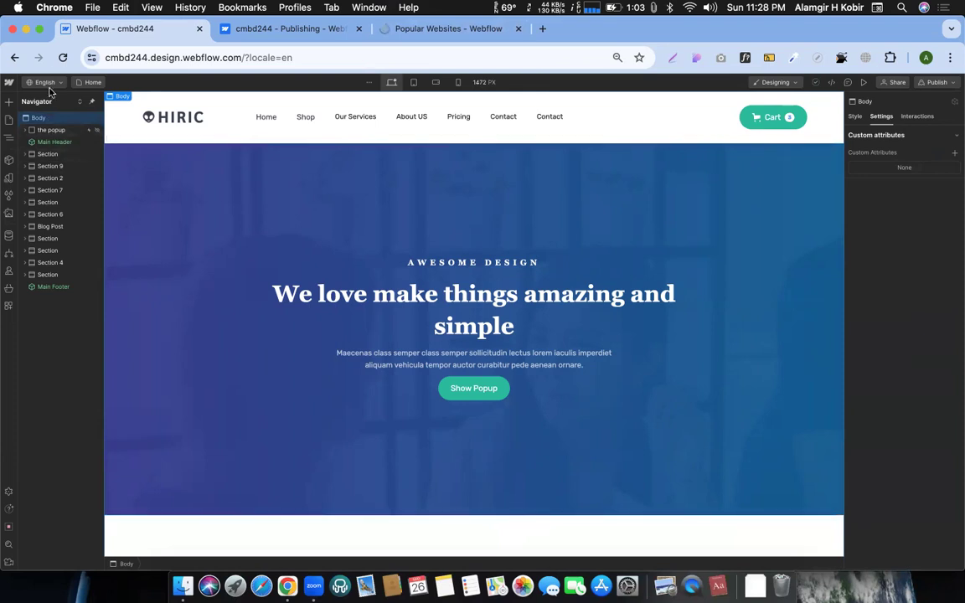
- Show the site's page list and review the Home page content below the hero section
{"action": "left_click", "coordinate": [92, 83]}
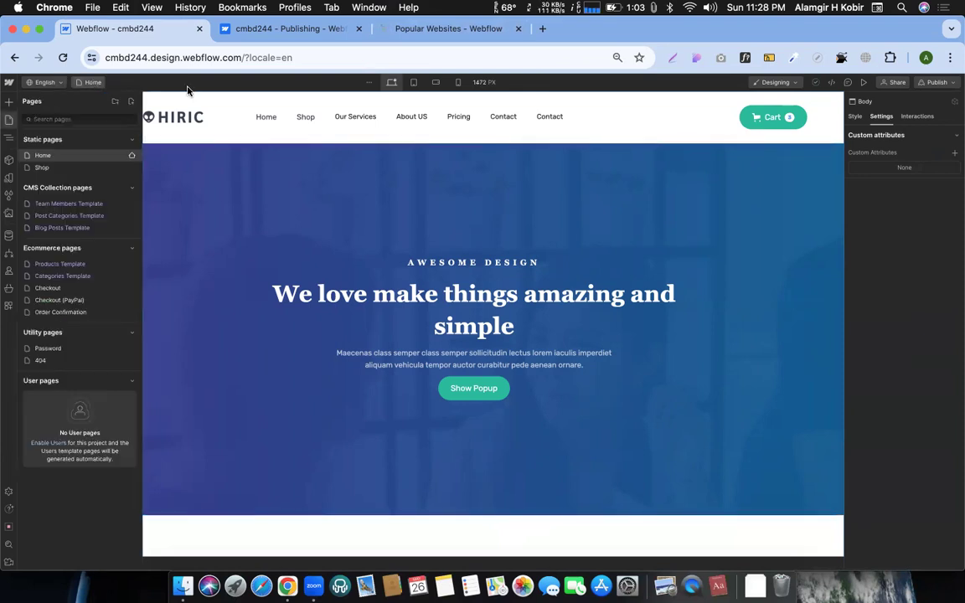
{"action": "scroll", "coordinate": [524, 246], "scroll_direction": "down", "scroll_amount": 3}
{"action": "scroll", "coordinate": [524, 247], "scroll_direction": "down", "scroll_amount": 5}
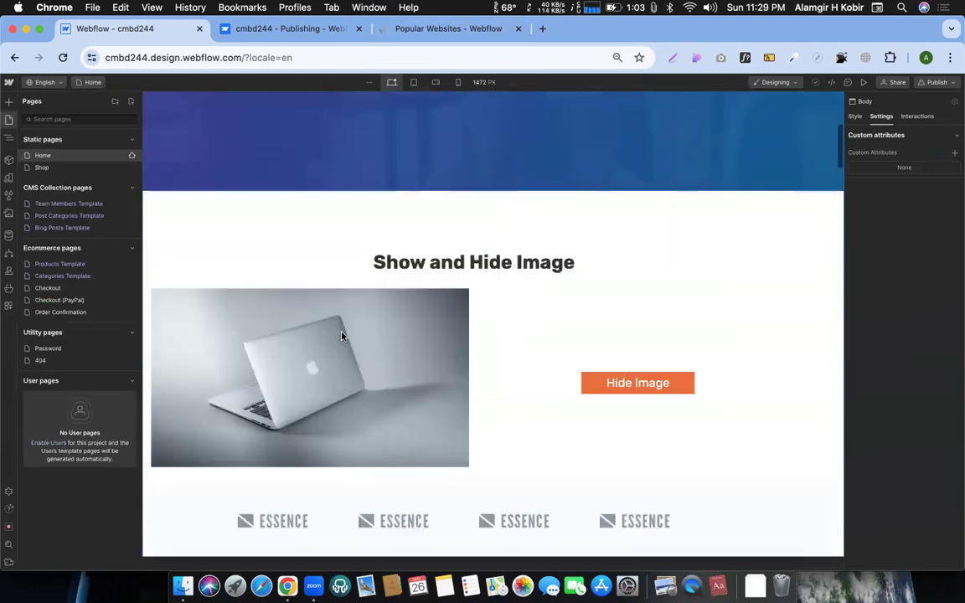